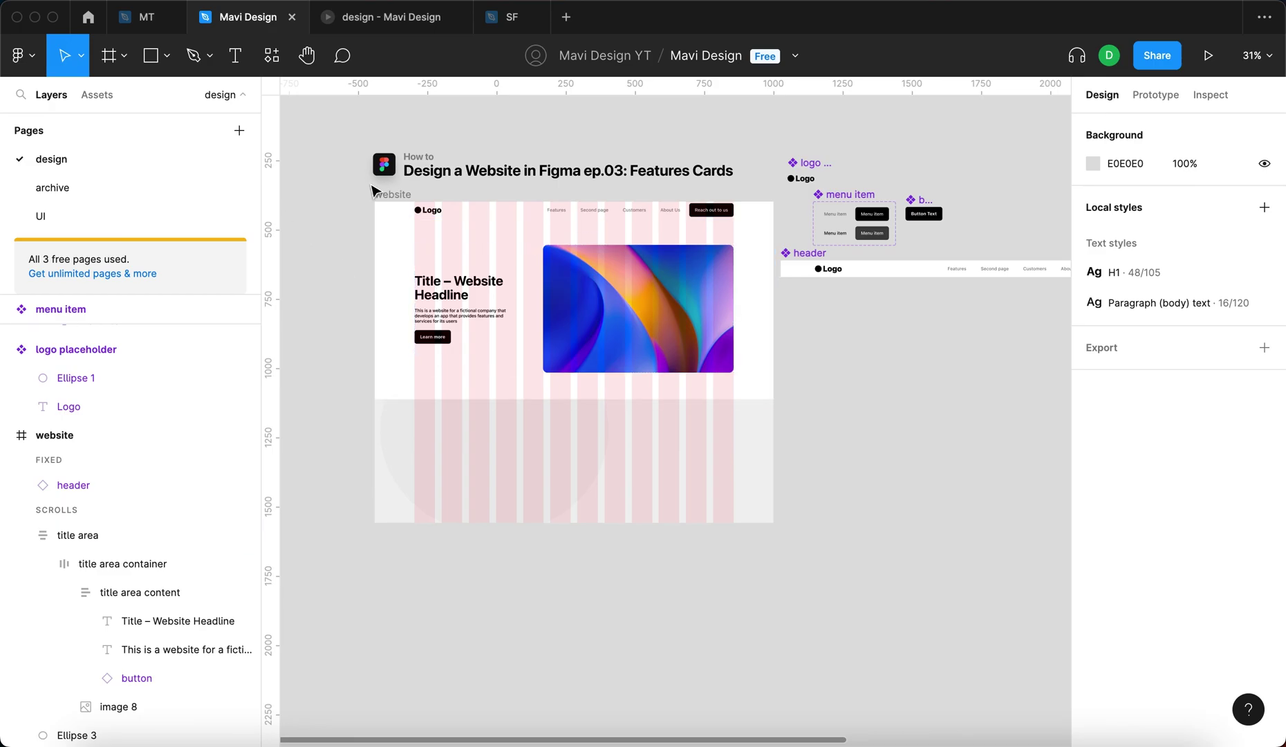
Extend the website frame downward to a height of 1449.
{"action": "left_click", "coordinate": [387, 196]}
{"action": "left_click_drag", "start_coordinate": [586, 523], "coordinate": [592, 603]}
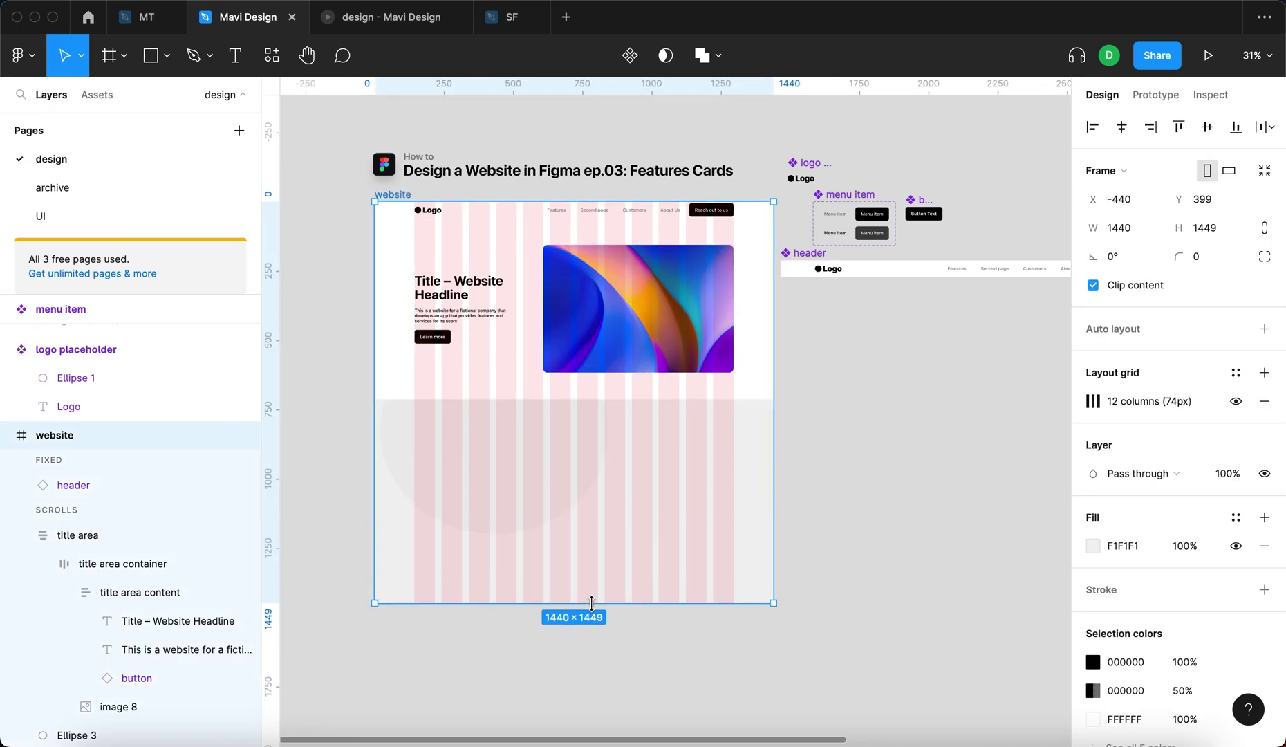
{"action": "left_click", "coordinate": [890, 529]}
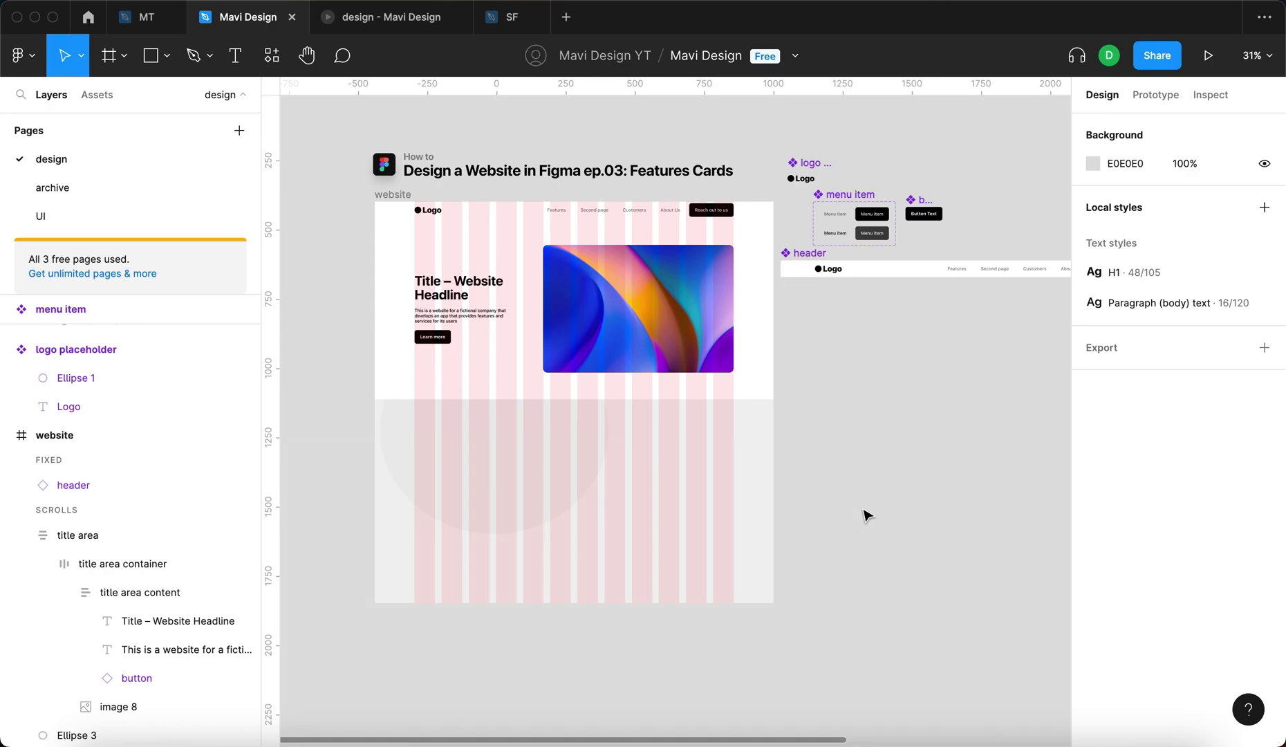
Place a copy of the "Title – Website Headline" text on the empty canvas beside the website frame, at X 1235, Y 1032.
{"action": "left_click", "coordinate": [169, 620]}
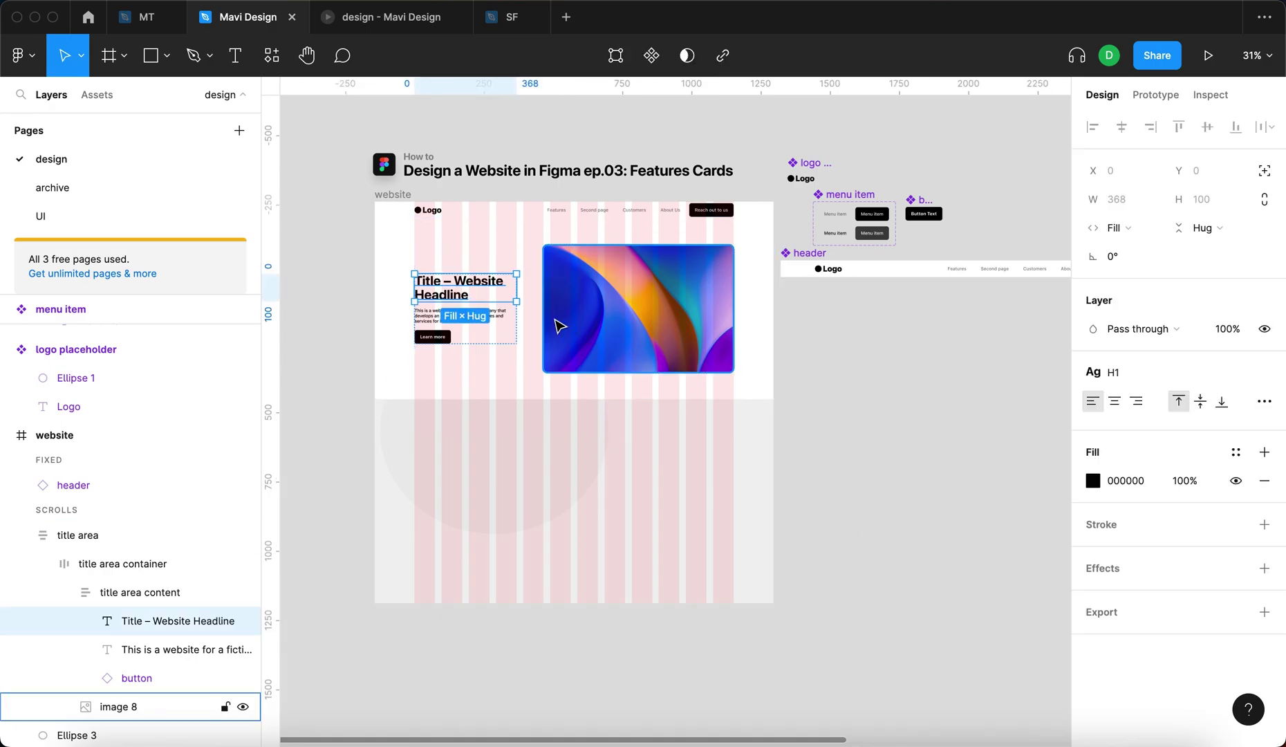
{"action": "left_click_drag", "start_coordinate": [472, 291], "coordinate": [837, 407]}
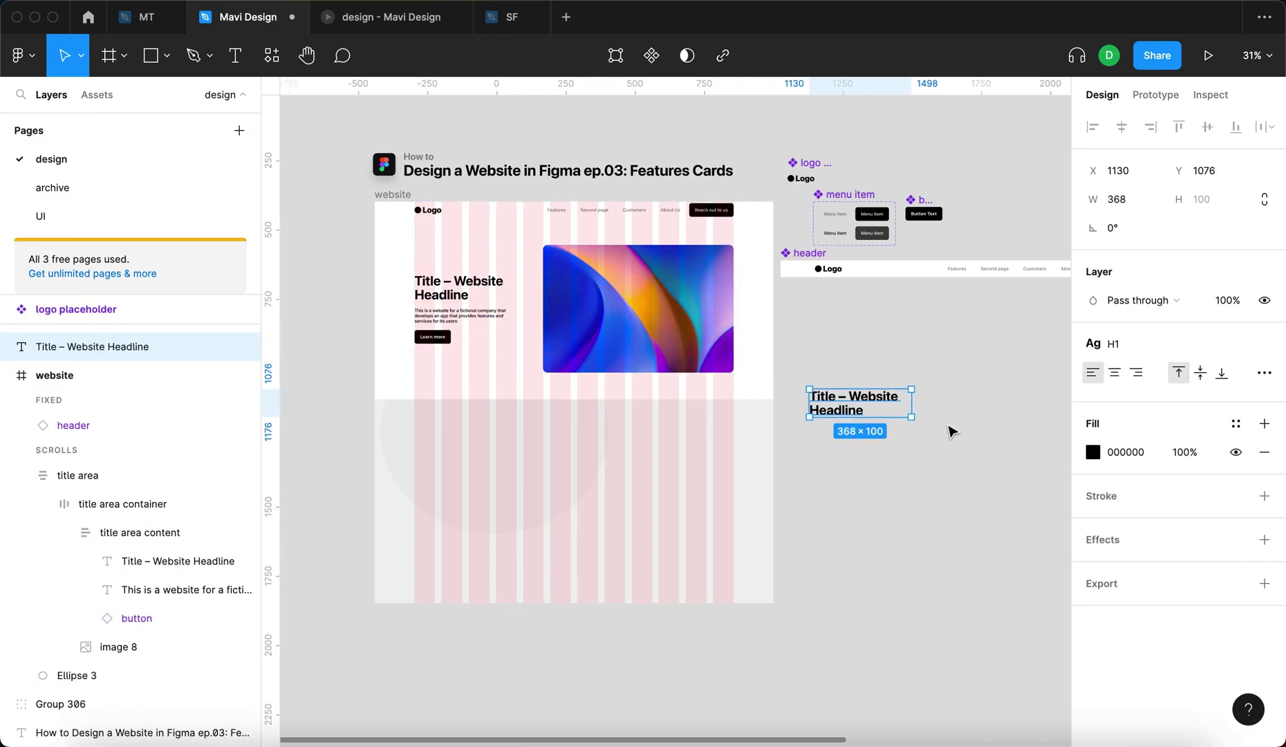
{"action": "left_click", "coordinate": [835, 484]}
{"action": "left_click", "coordinate": [900, 410]}
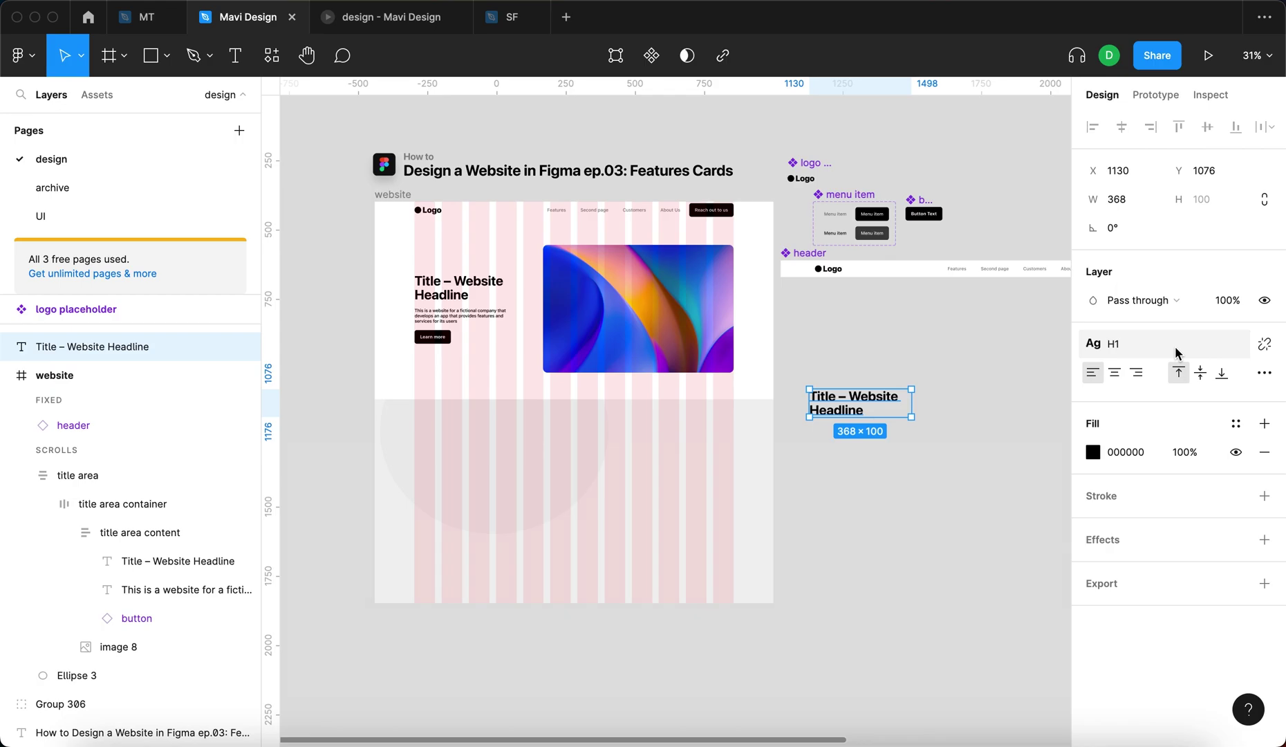
{"action": "left_click", "coordinate": [1005, 376]}
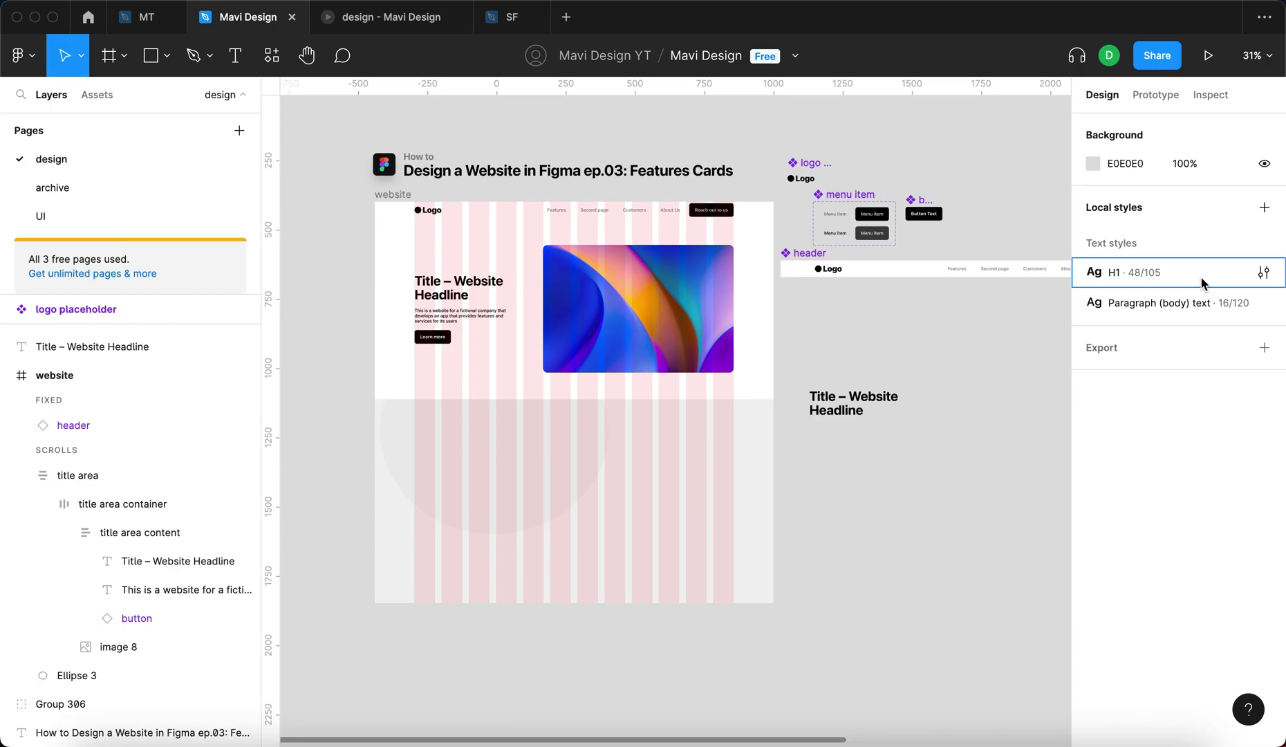
{"action": "left_click", "coordinate": [854, 403]}
{"action": "scroll", "coordinate": [832, 426], "scroll_direction": "up", "scroll_amount": 5}
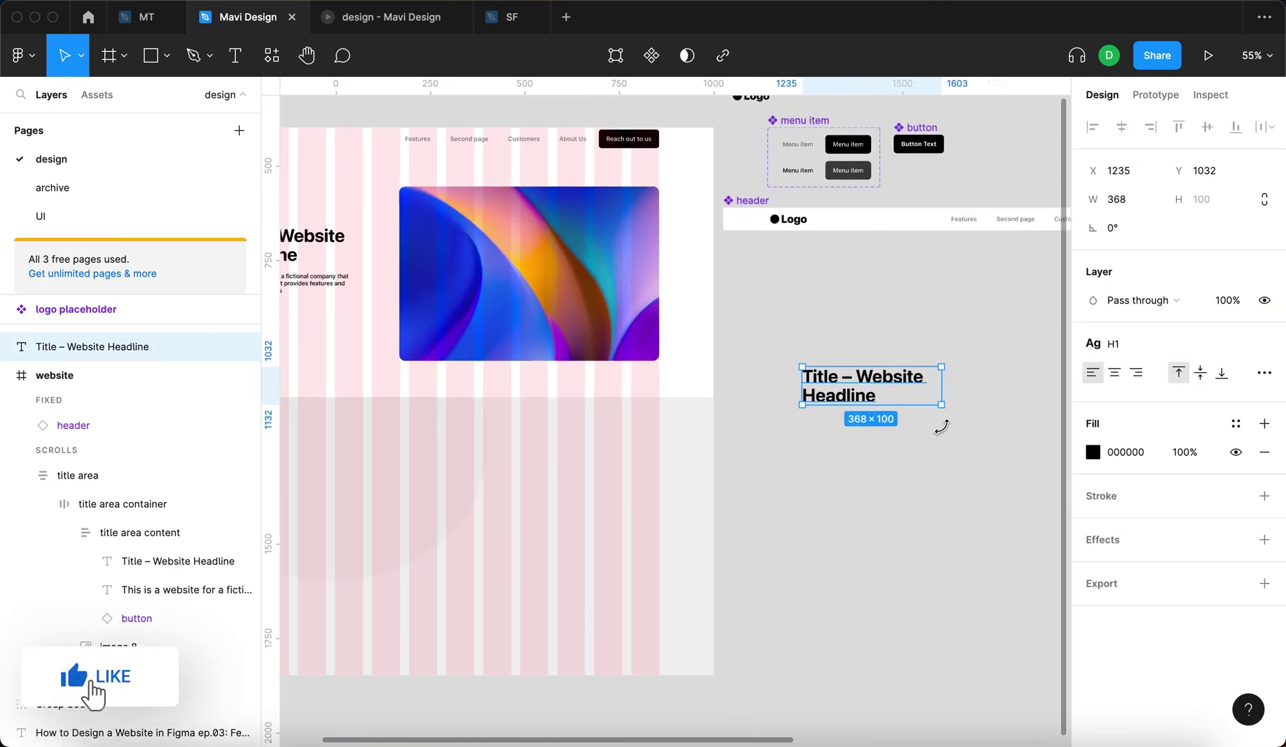
{"action": "scroll", "coordinate": [942, 426], "scroll_direction": "right", "scroll_amount": 3}
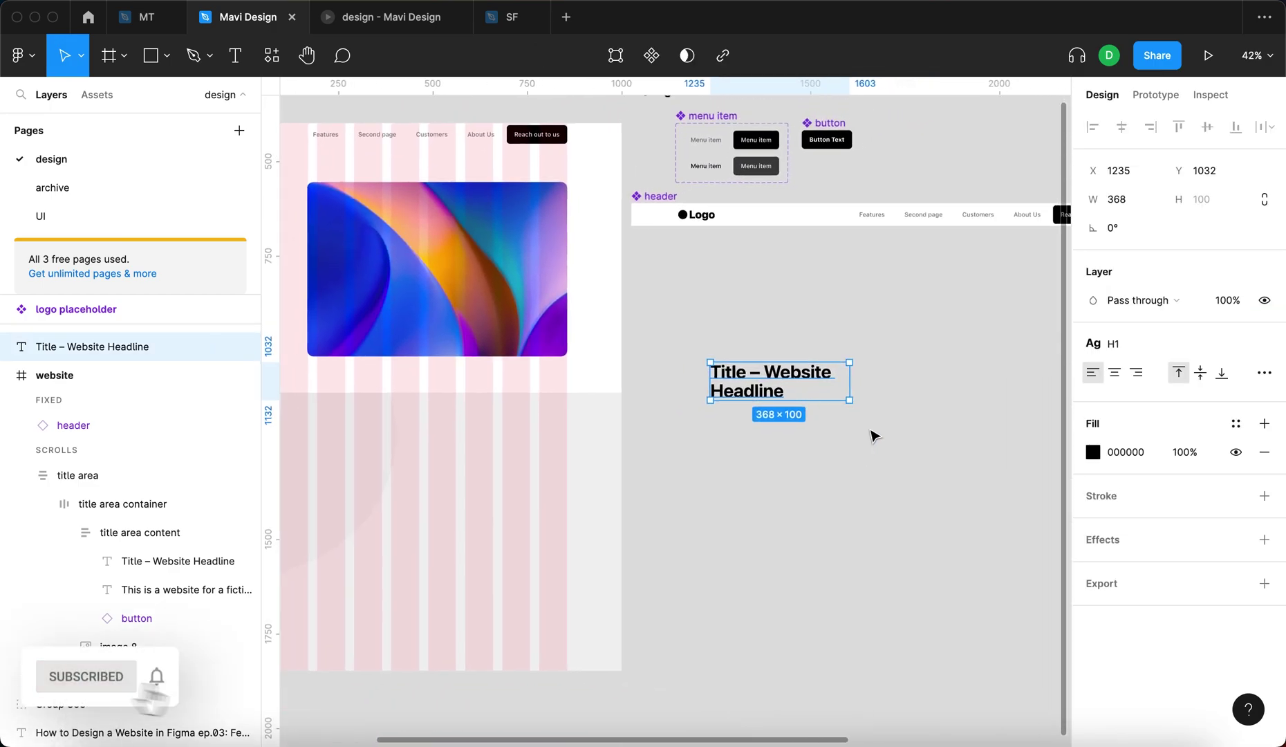
{"action": "left_click", "coordinate": [836, 509]}
{"action": "scroll", "coordinate": [709, 439], "scroll_direction": "right", "scroll_amount": 3}
{"action": "left_click", "coordinate": [619, 373]}
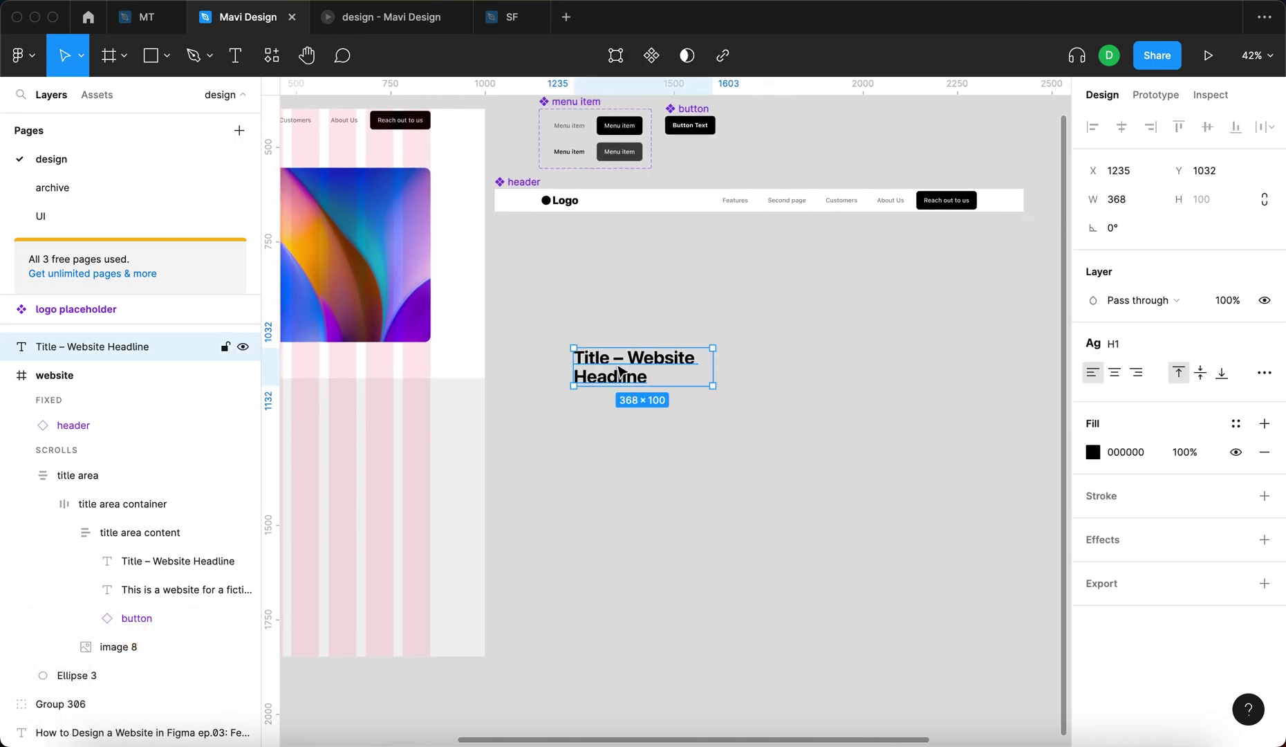
{"action": "left_click", "coordinate": [691, 473]}
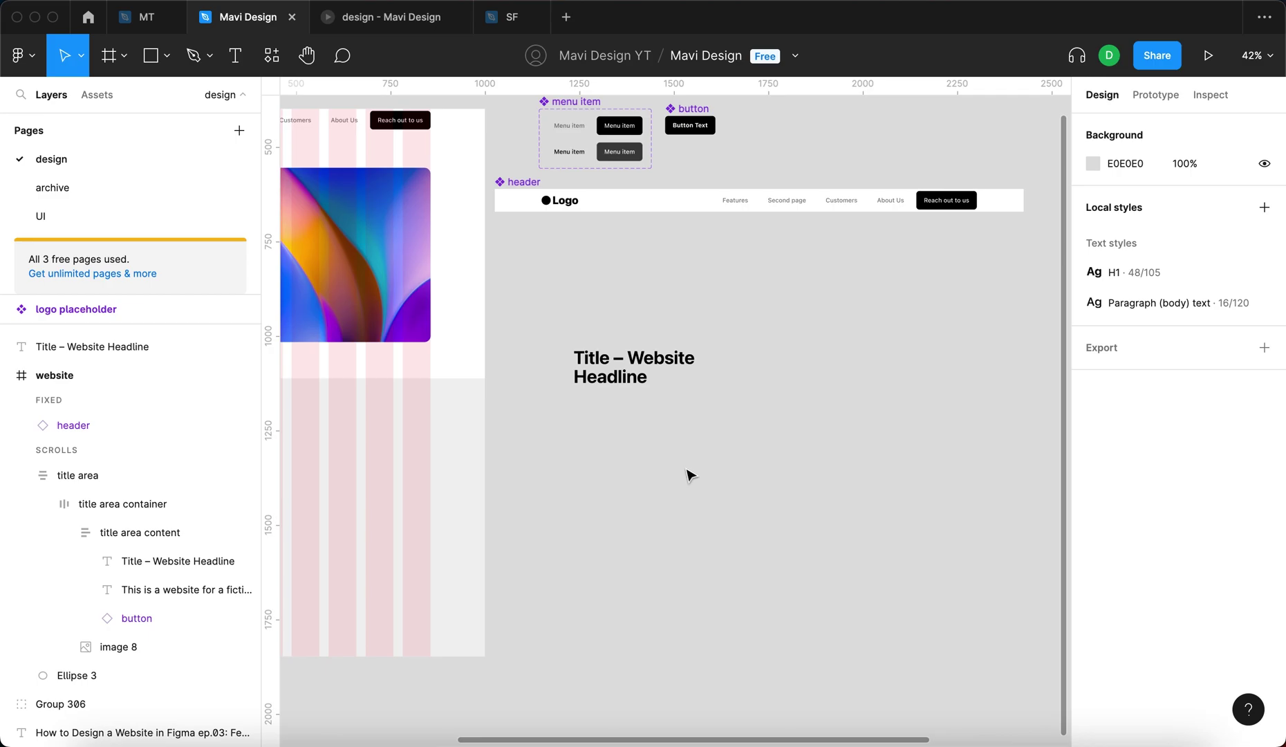
{"action": "left_click", "coordinate": [607, 381]}
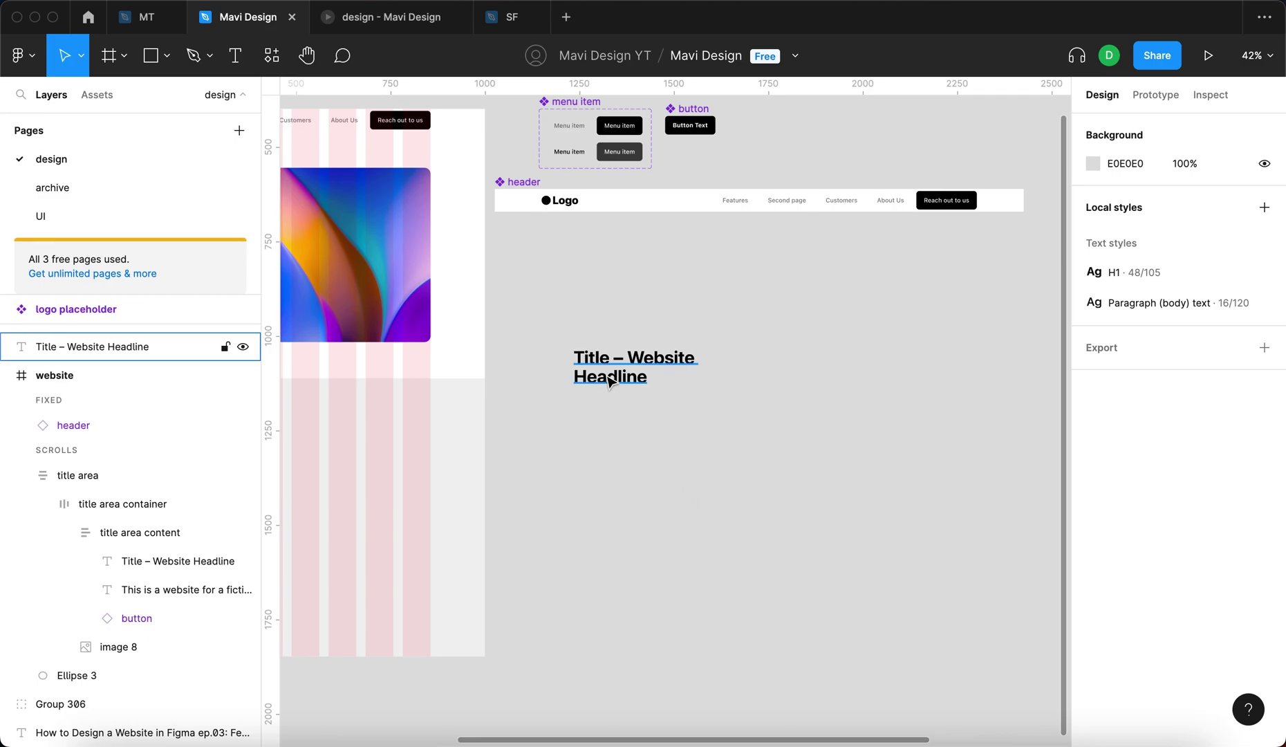
Add a text label reading "h1" beside the copied headline, at X 1627, Y 1032.
{"action": "scroll", "coordinate": [616, 445], "scroll_direction": "left", "scroll_amount": 2}
{"action": "key", "text": "t"}
{"action": "left_click", "coordinate": [766, 356]}
{"action": "type", "text": "h1"}
{"action": "key", "text": "Escape"}
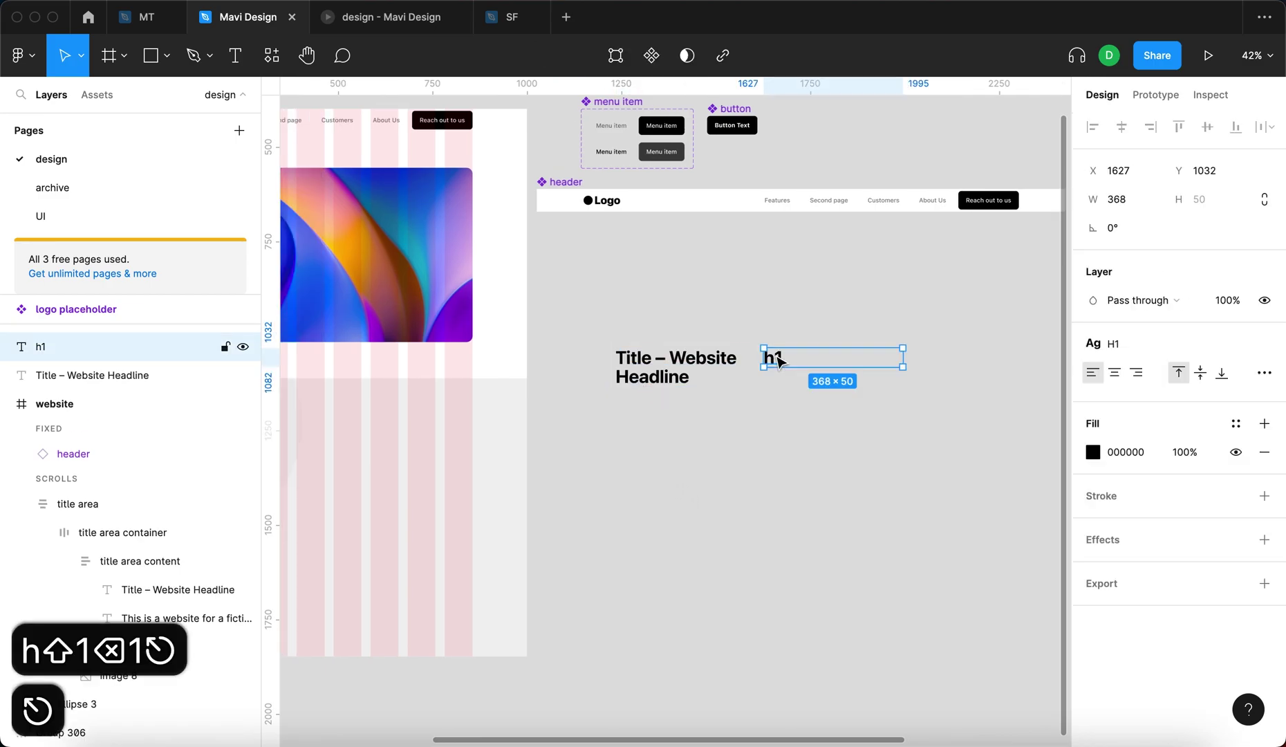
Duplicate the h1 label to Y 1132 below it and change the copy's text to "h2".
{"action": "left_click_drag", "start_coordinate": [782, 357], "coordinate": [785, 419]}
{"action": "key", "text": "Return"}
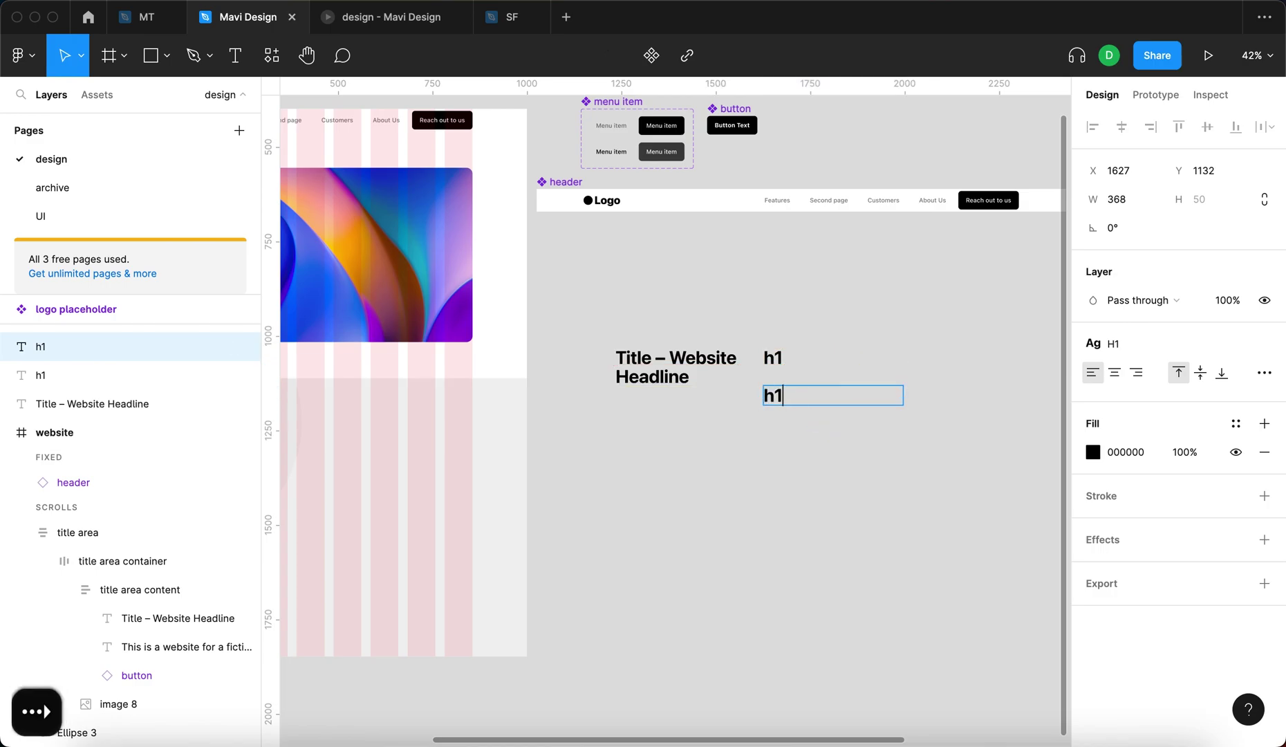
{"action": "key", "text": "BackSpace"}
{"action": "type", "text": "2"}
{"action": "key", "text": "Escape"}
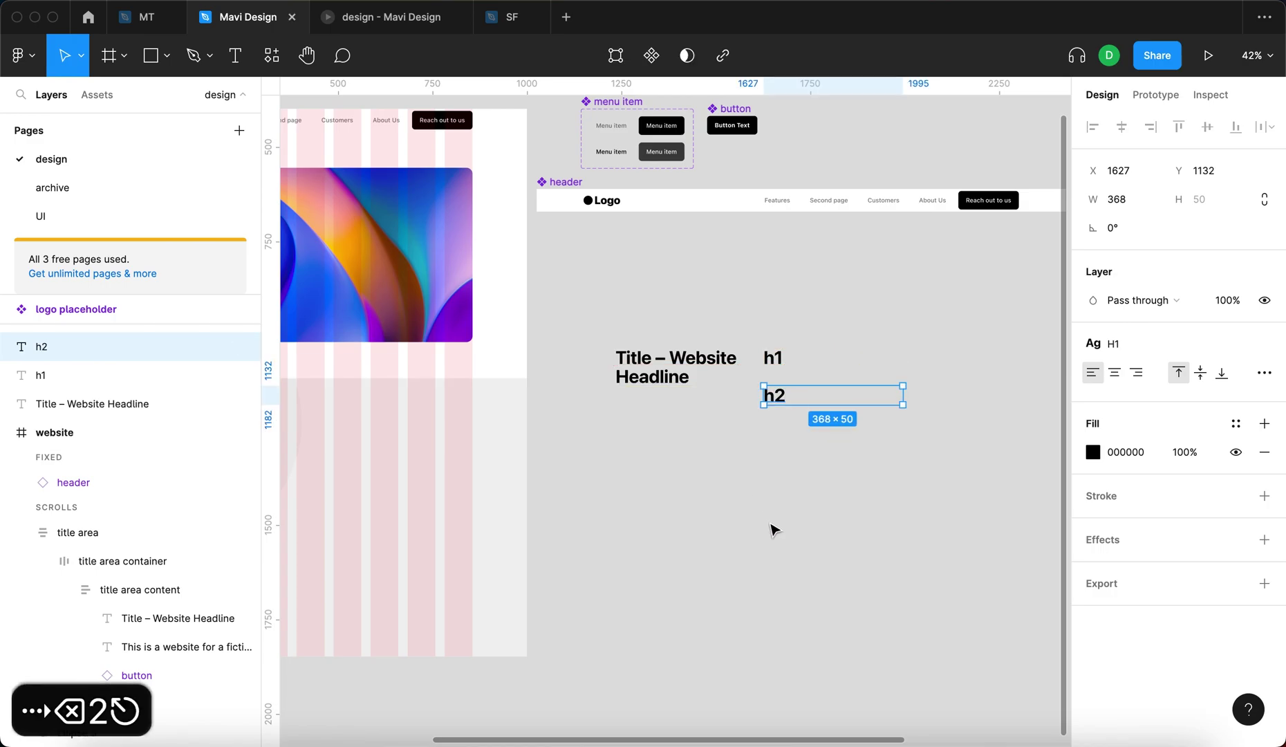
{"action": "left_click", "coordinate": [773, 530]}
Move the h2 label slightly down and duplicate the headline beside it at X 1235, Y 1186.
{"action": "left_click_drag", "start_coordinate": [780, 408], "coordinate": [787, 429]}
{"action": "left_click_drag", "start_coordinate": [663, 371], "coordinate": [635, 365]}
{"action": "scroll", "coordinate": [664, 448], "scroll_direction": "up", "scroll_amount": 10}
{"action": "key", "text": "ctrl+z"}
{"action": "key", "text": "Escape"}
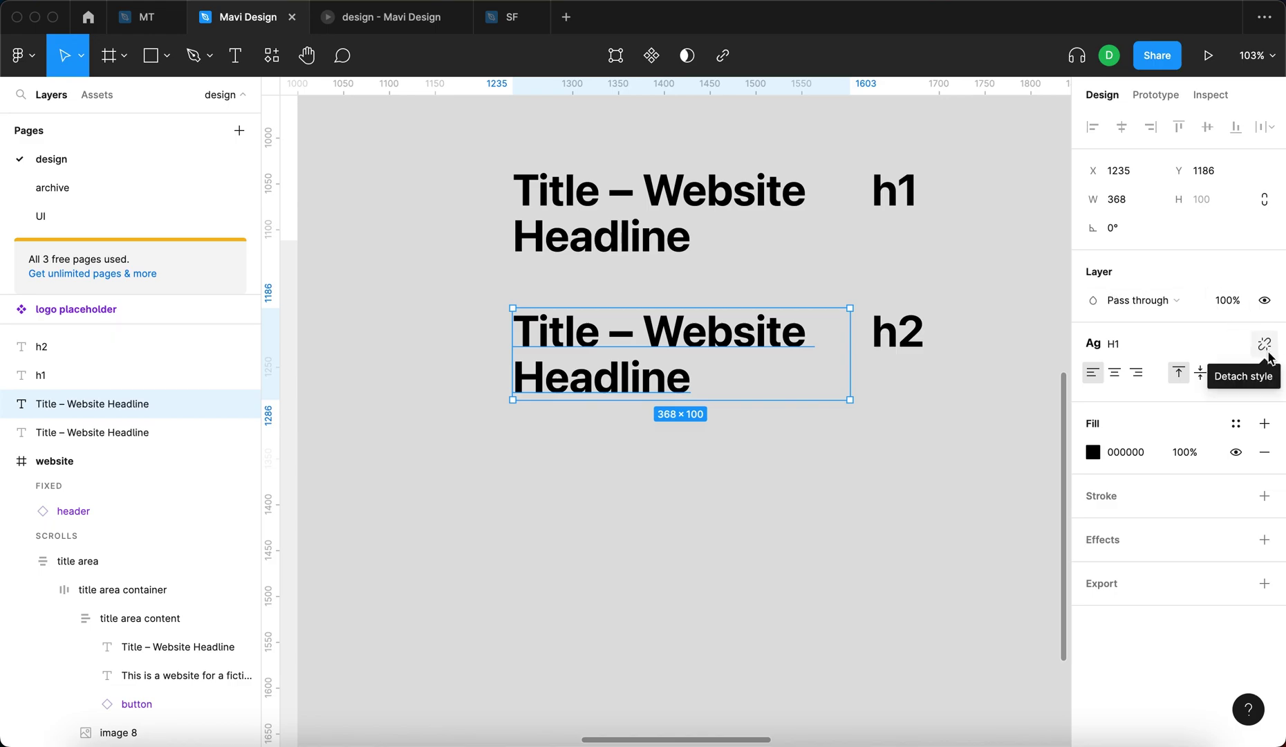
Detach the H1 text style from the lower headline.
{"action": "left_click", "coordinate": [1265, 344]}
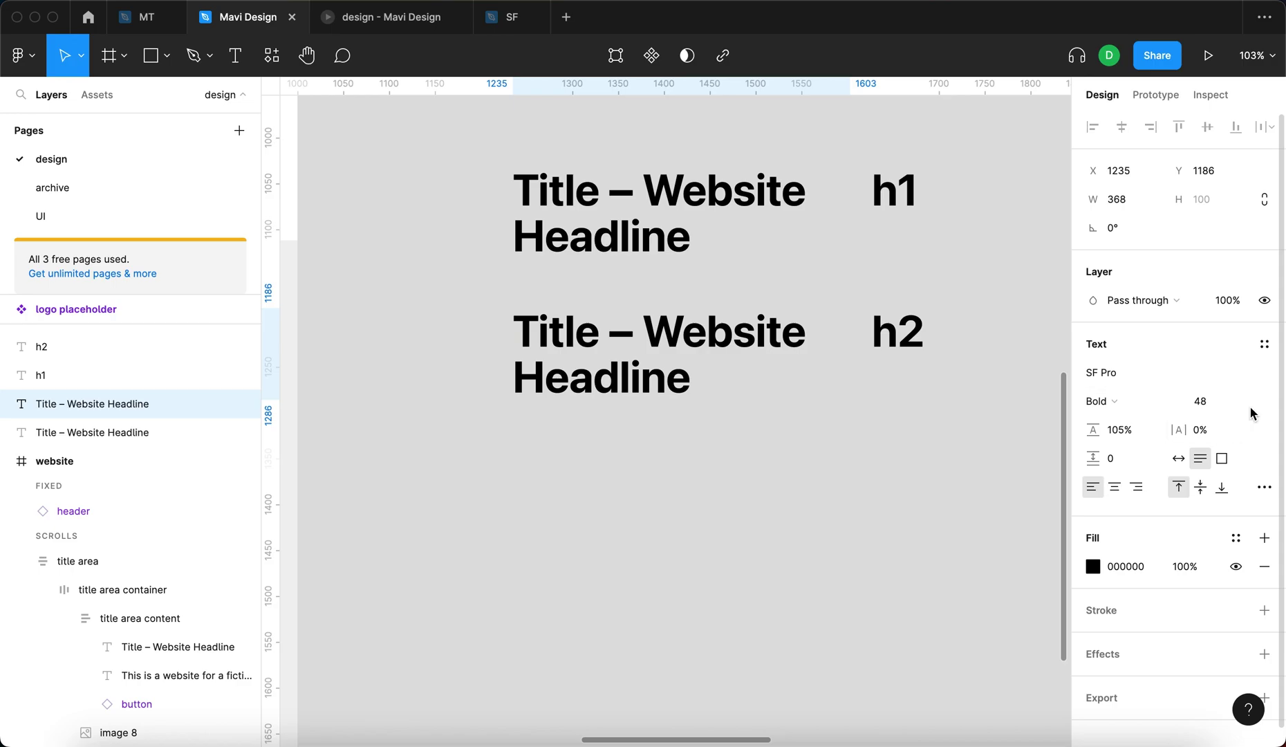
{"action": "left_click", "coordinate": [1221, 406]}
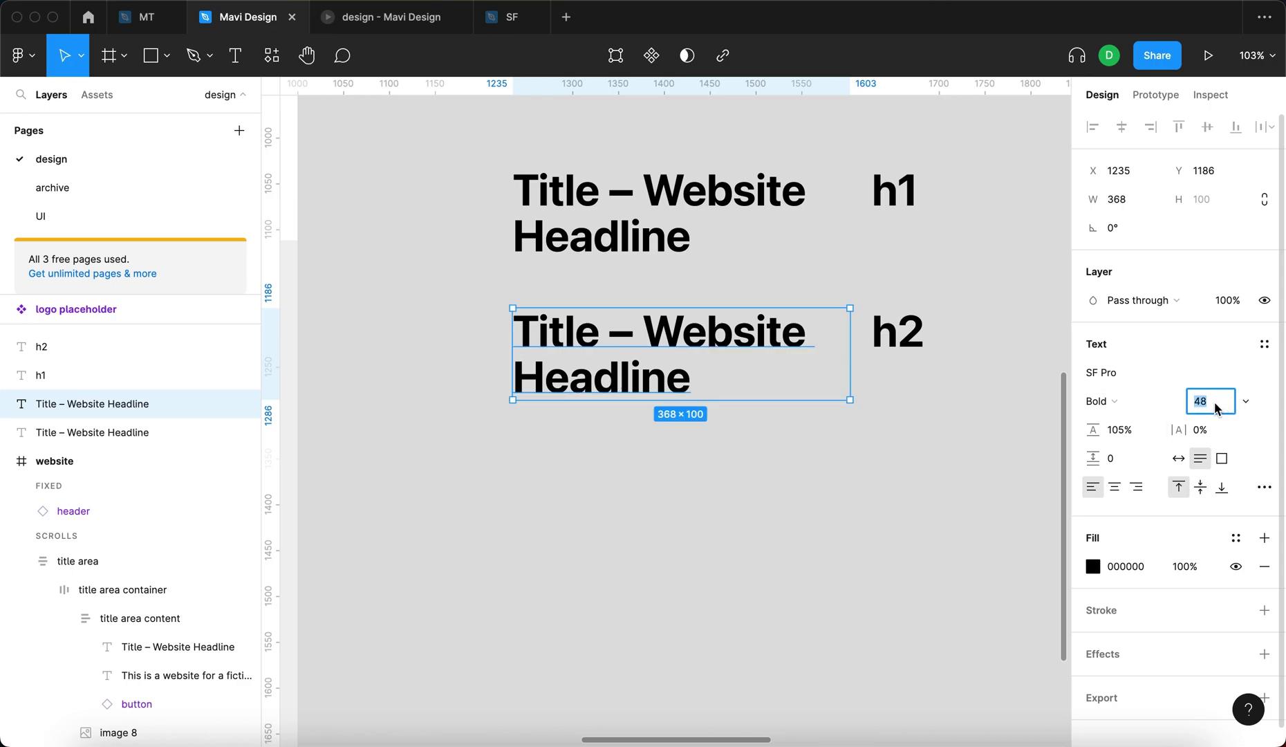
{"action": "left_click", "coordinate": [709, 194]}
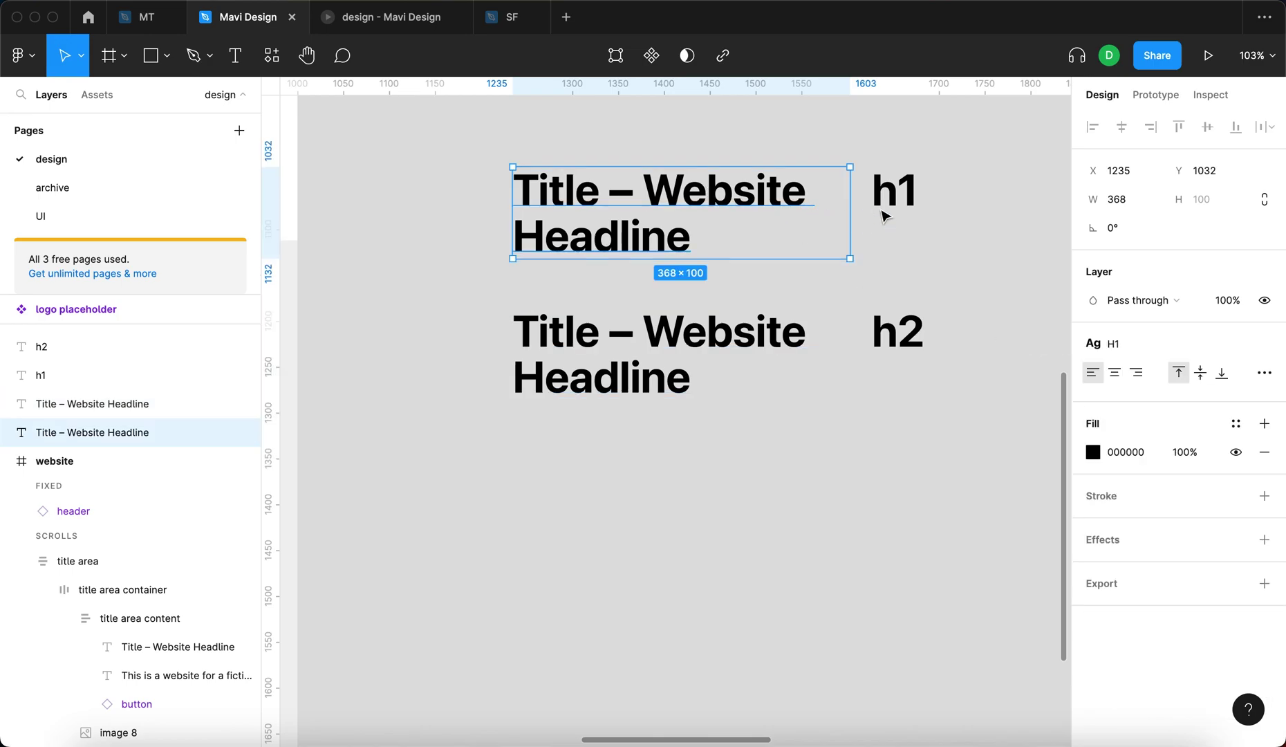
{"action": "left_click", "coordinate": [667, 377]}
Reduce the lower headline's font size to 38 and compare it with the h1 headline above.
{"action": "left_click", "coordinate": [1215, 402]}
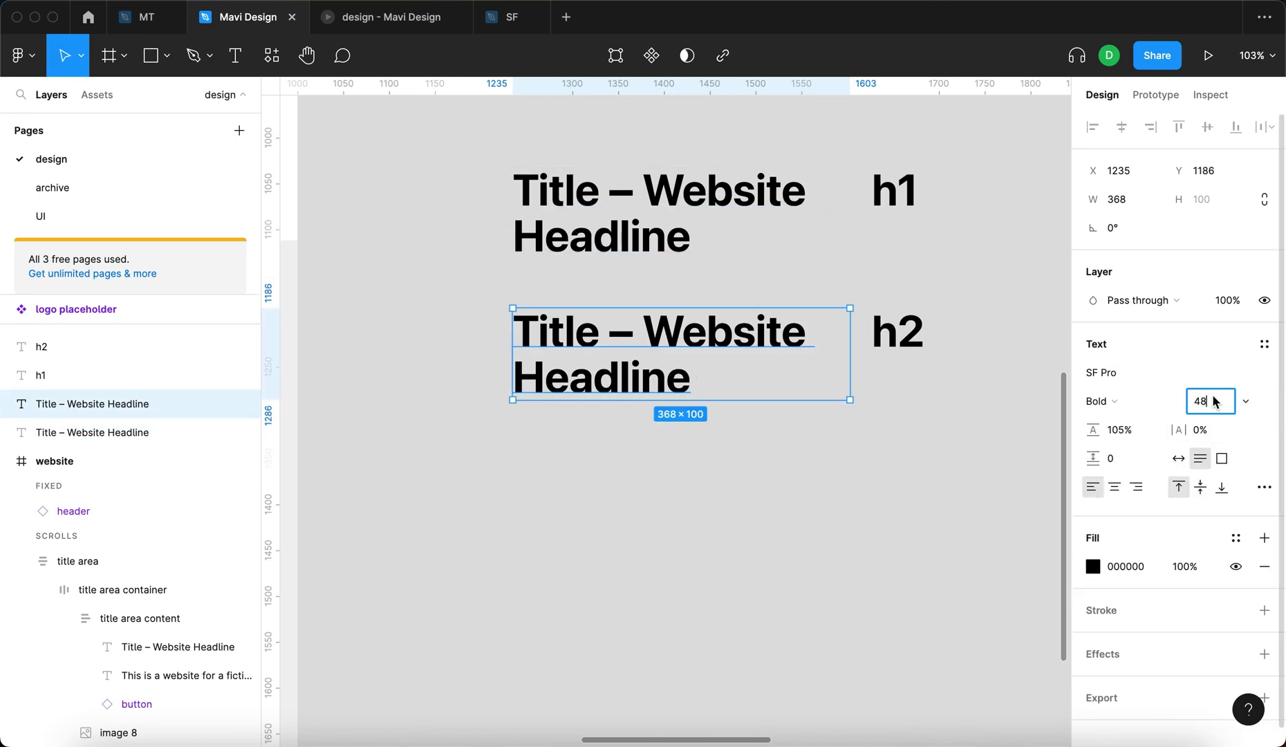
{"action": "key", "text": "Up"}
{"action": "key", "text": "Up"}
{"action": "key", "text": "Up"}
{"action": "key", "text": "Down"}
{"action": "key", "text": "Down"}
{"action": "key", "text": "Down"}
{"action": "key", "text": "Down"}
{"action": "key", "text": "Down"}
{"action": "key", "text": "Down"}
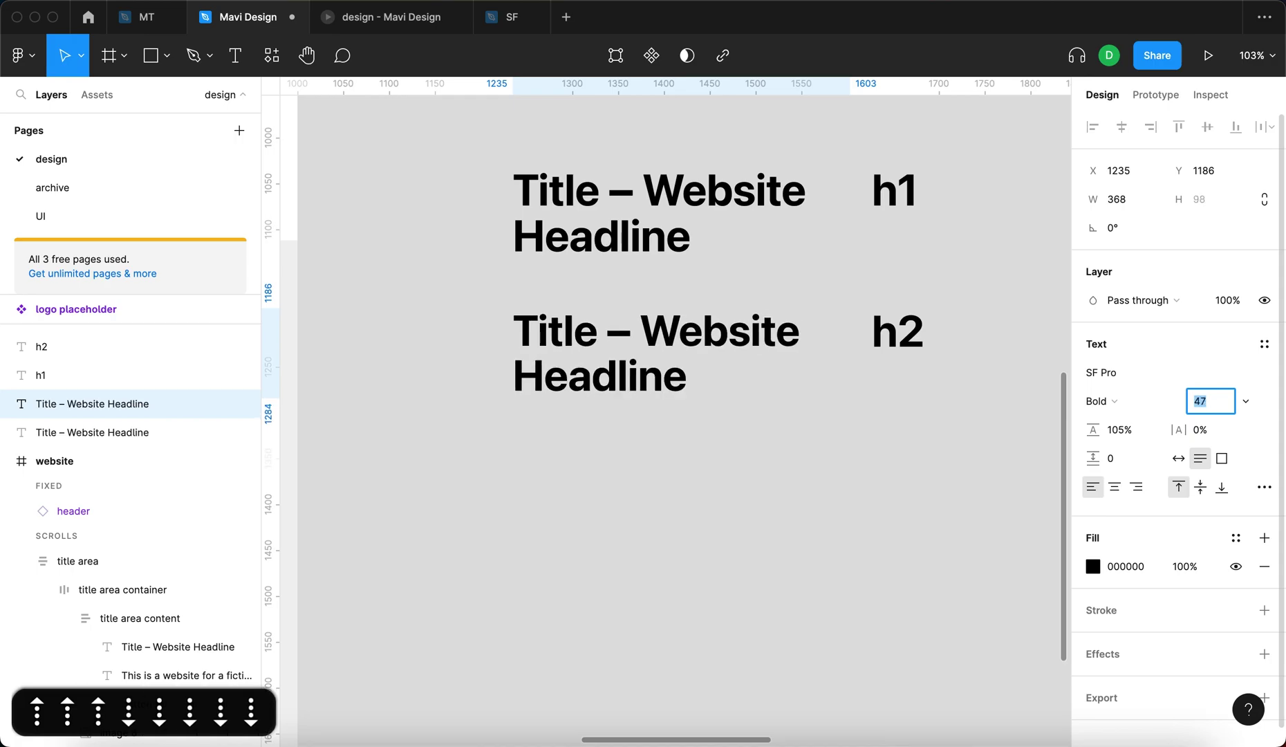
{"action": "key", "text": "Down"}
{"action": "key", "text": "Down"}
{"action": "key", "text": "Down"}
{"action": "key", "text": "Down"}
{"action": "key", "text": "Down"}
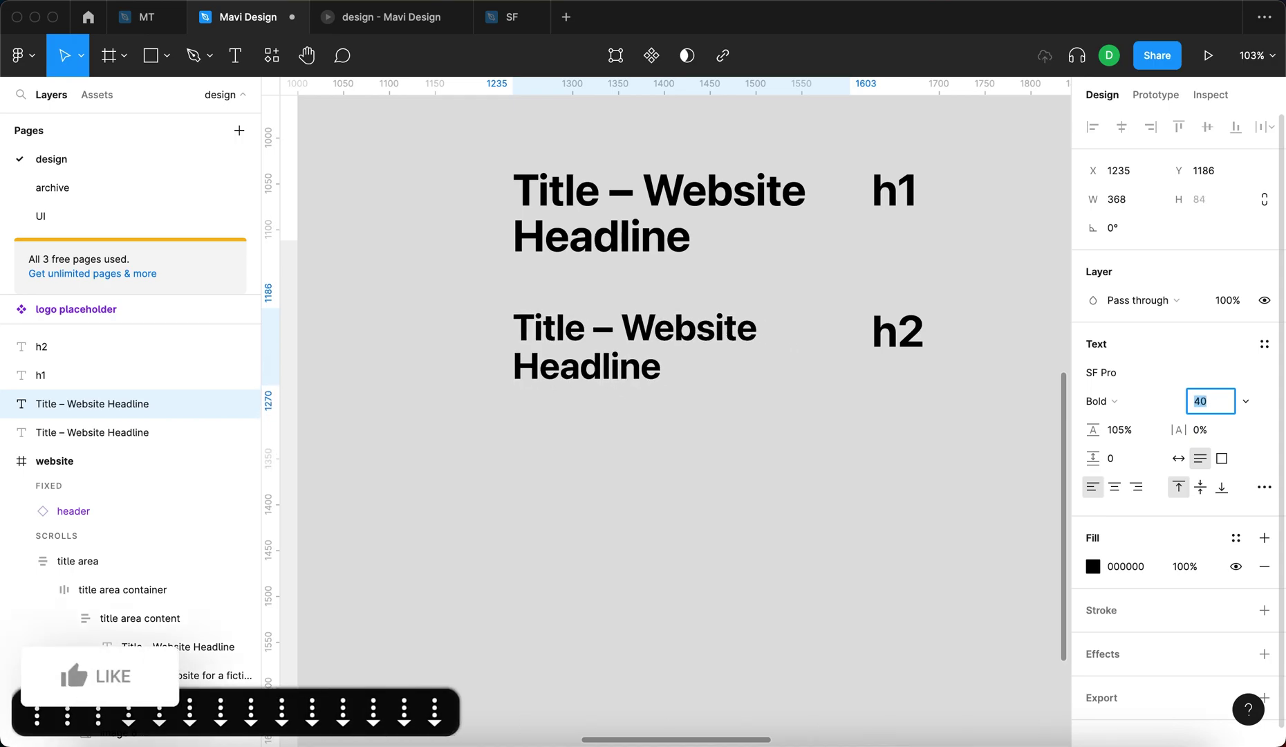
{"action": "key", "text": "Down"}
{"action": "key", "text": "Down"}
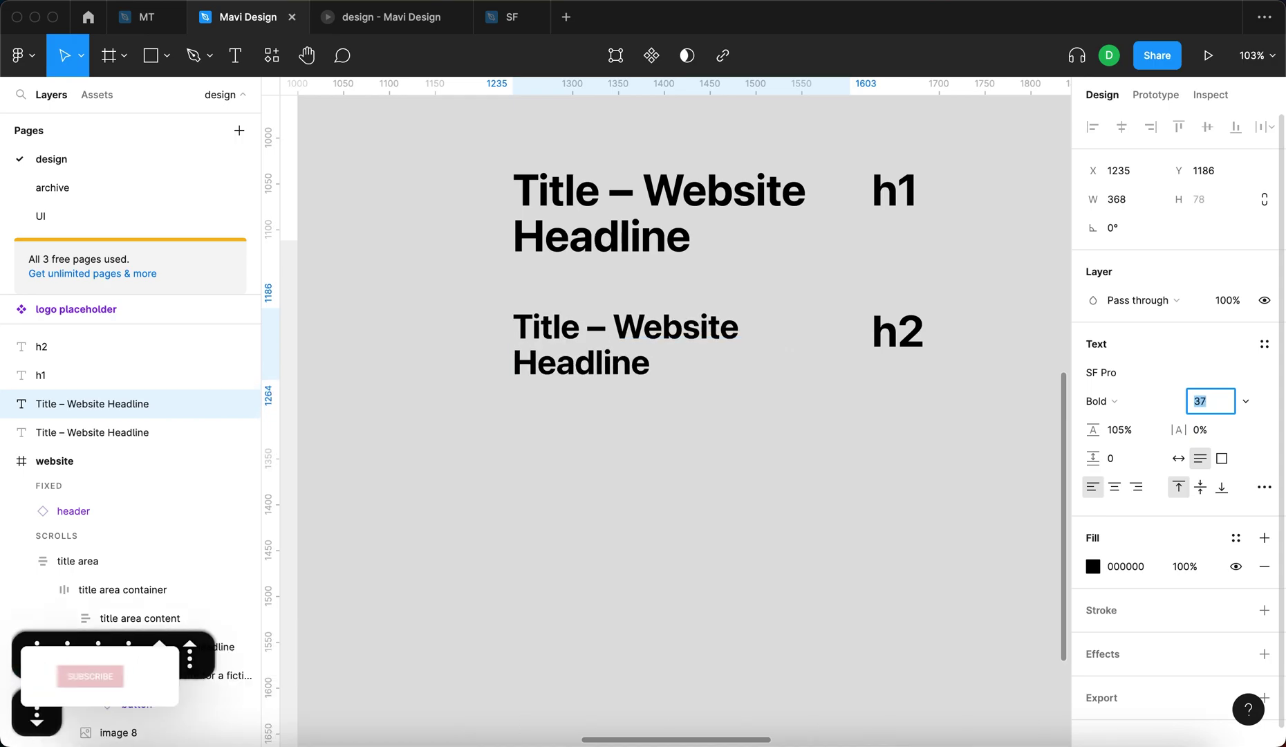
{"action": "key", "text": "Return"}
{"action": "left_click", "coordinate": [1217, 407]}
{"action": "left_click", "coordinate": [838, 382]}
{"action": "left_click", "coordinate": [698, 236]}
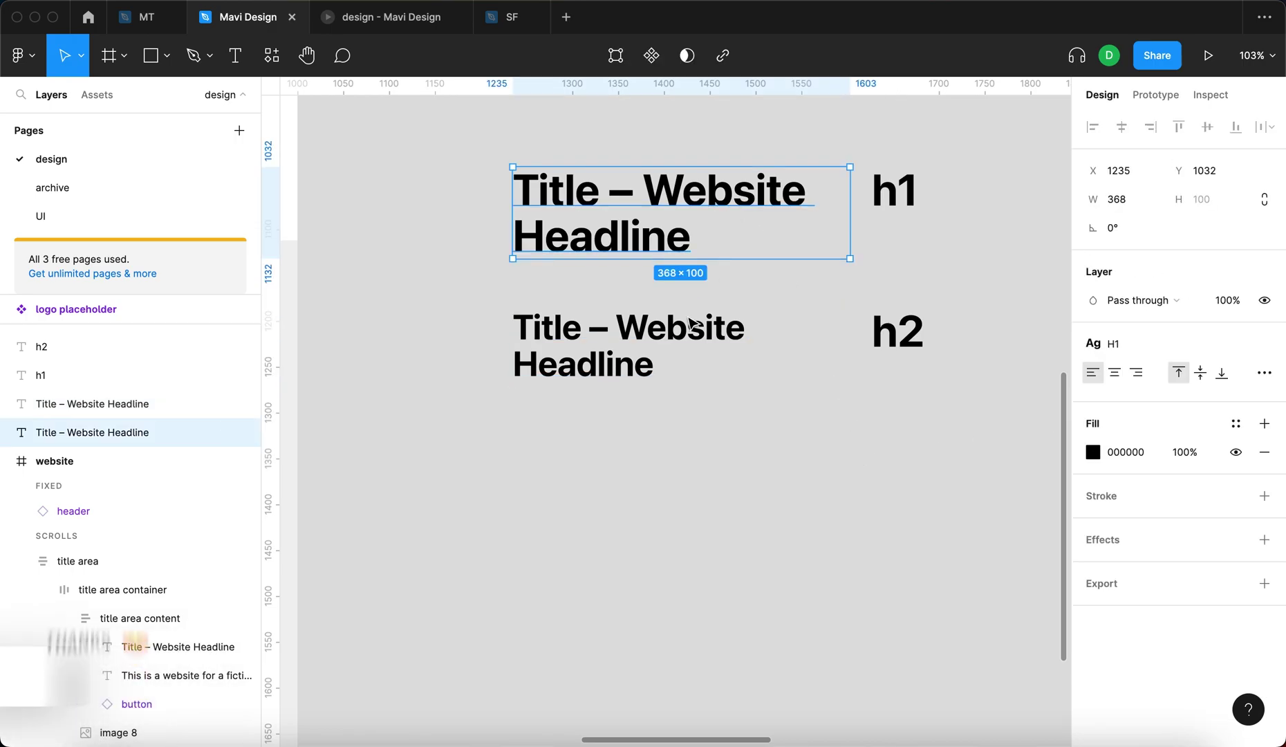
{"action": "left_click", "coordinate": [678, 358]}
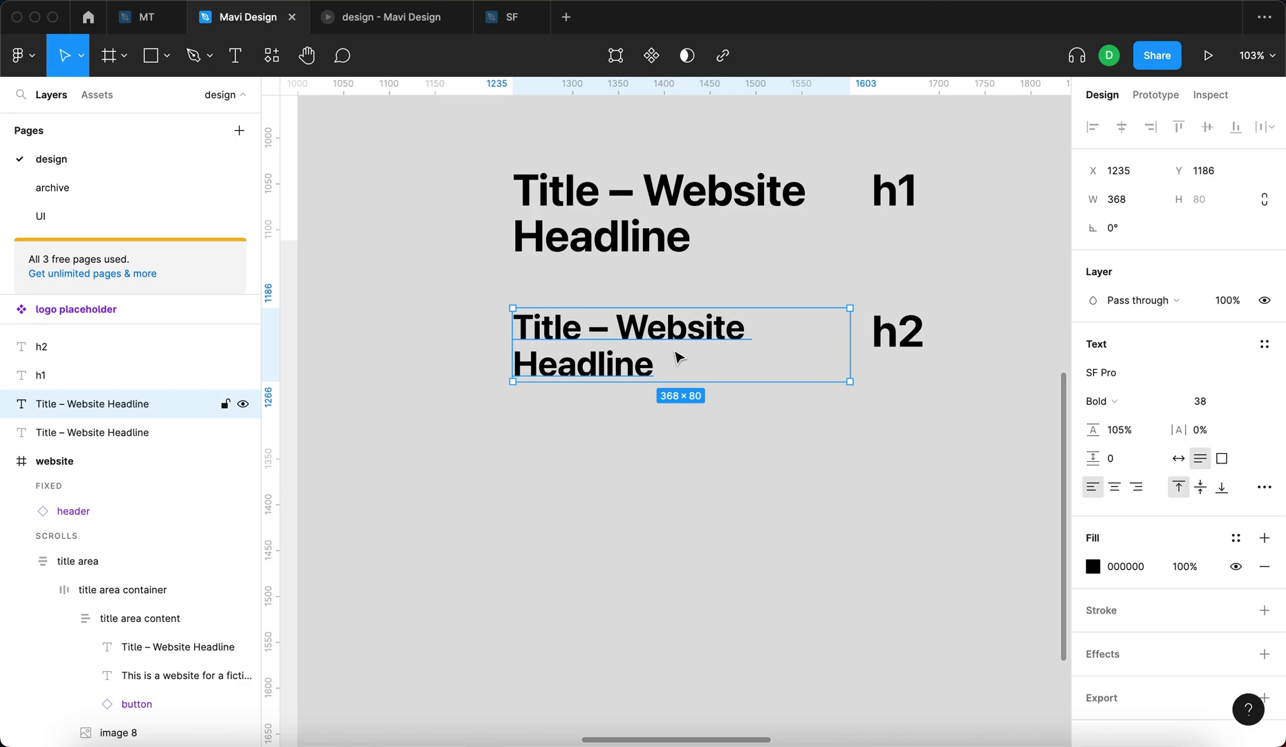
Set the lower headline's font size to 34 and align it under the h1 headline at X 1235, Y 1186.
{"action": "left_click", "coordinate": [709, 429]}
{"action": "left_click_drag", "start_coordinate": [587, 327], "coordinate": [591, 333]}
{"action": "left_click", "coordinate": [1217, 406]}
{"action": "key", "text": "Down"}
{"action": "key", "text": "Down"}
{"action": "key", "text": "Down"}
{"action": "key", "text": "Down"}
{"action": "key", "text": "Down"}
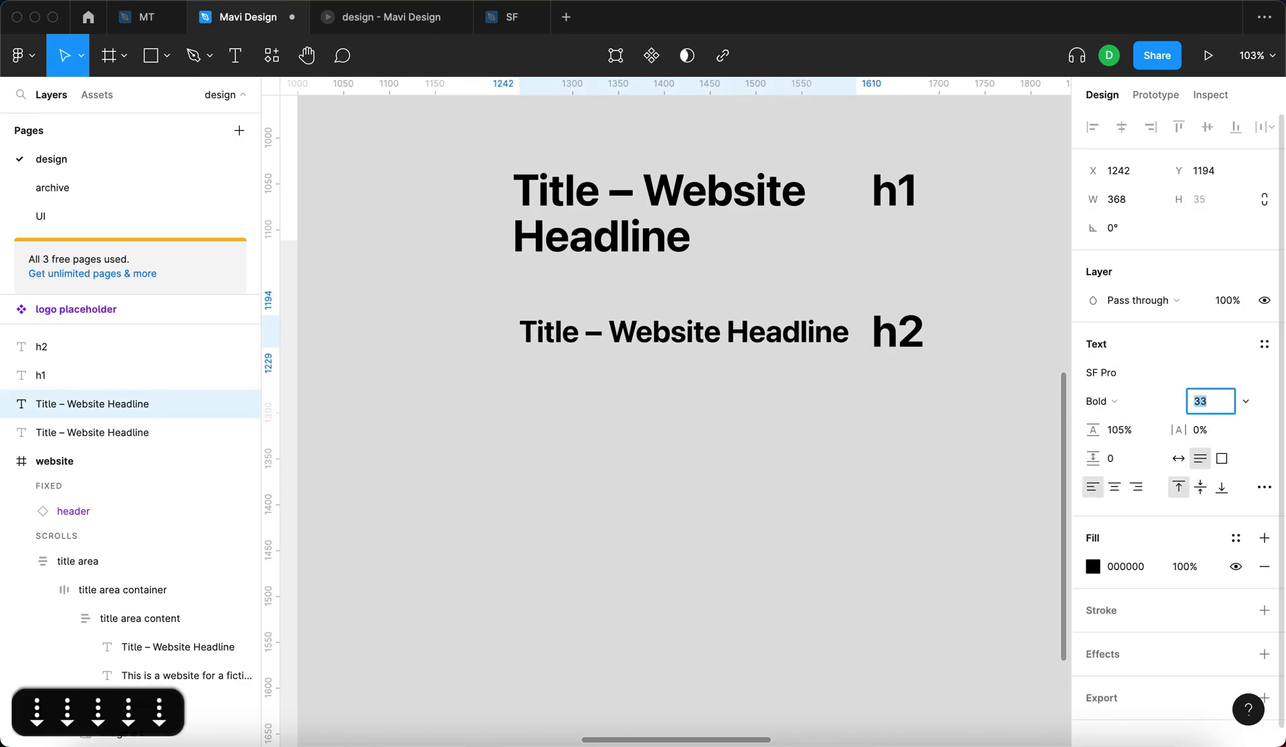
{"action": "key", "text": "Up"}
{"action": "key", "text": "Return"}
{"action": "left_click", "coordinate": [637, 397]}
{"action": "left_click_drag", "start_coordinate": [651, 370], "coordinate": [642, 368]}
{"action": "scroll", "coordinate": [642, 368], "scroll_direction": "down", "scroll_amount": 3}
{"action": "scroll", "coordinate": [642, 367], "scroll_direction": "up", "scroll_amount": 4}
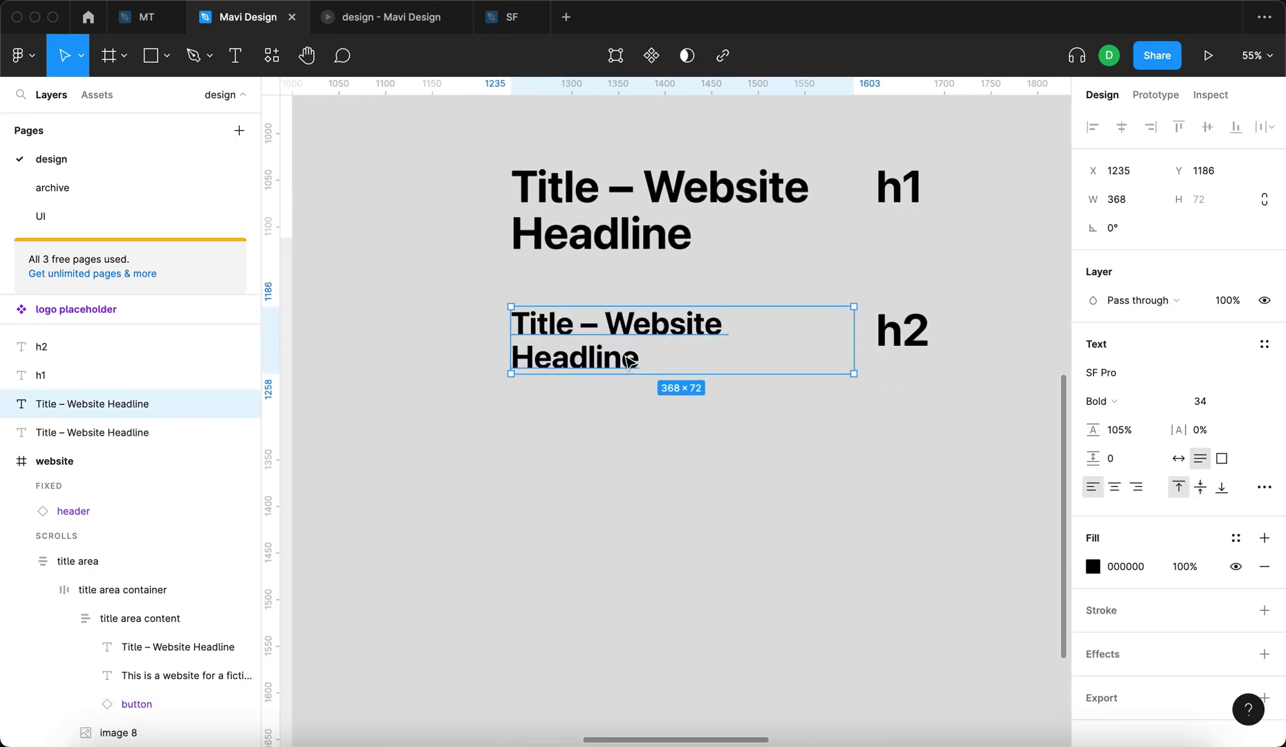
Start a new text style from the lower headline's formatting and name it "H2".
{"action": "left_click", "coordinate": [1264, 344]}
{"action": "left_click", "coordinate": [1119, 344]}
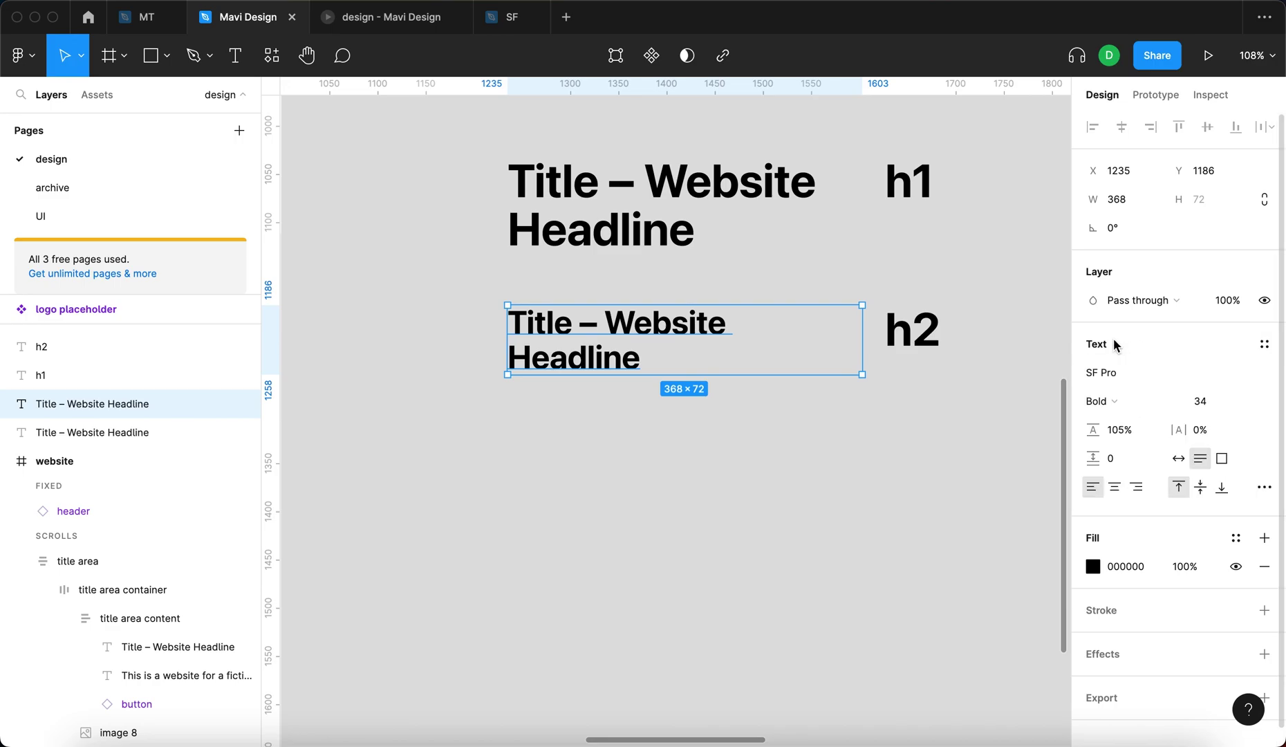
{"action": "left_click", "coordinate": [1264, 344]}
{"action": "left_click", "coordinate": [1258, 375]}
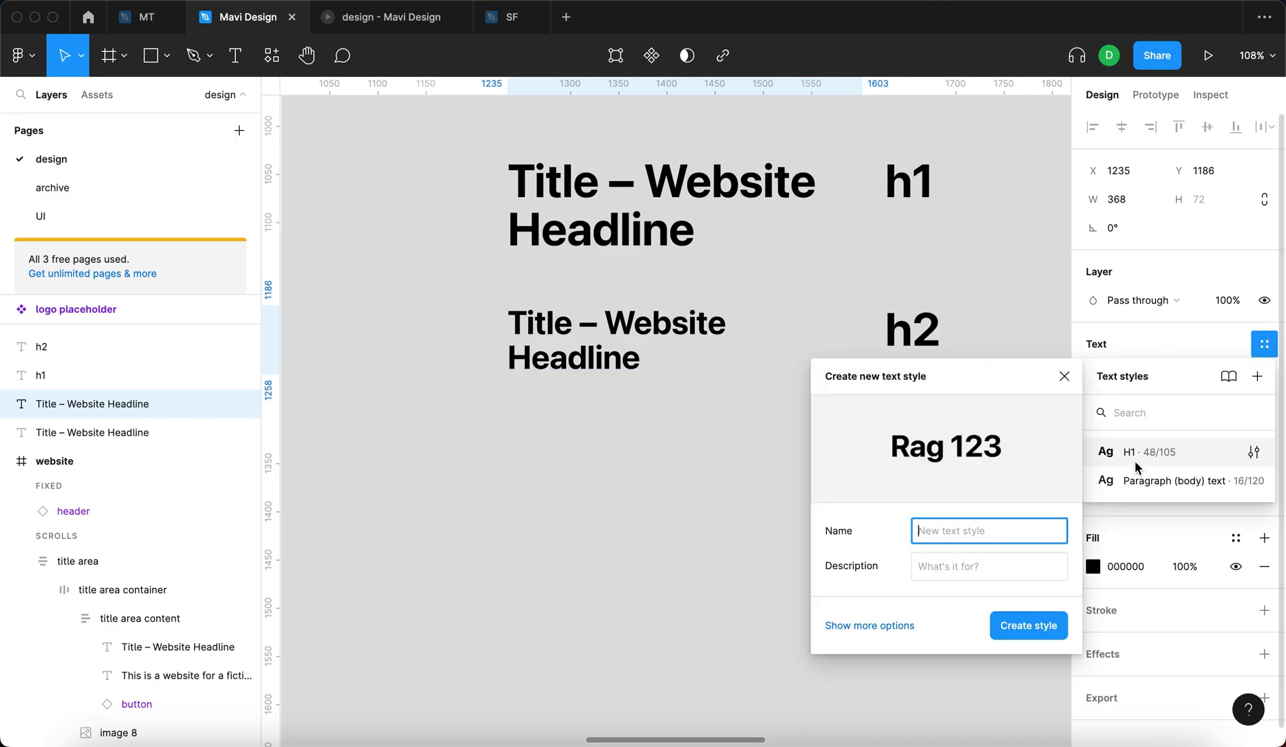
{"action": "type", "text": "h2"}
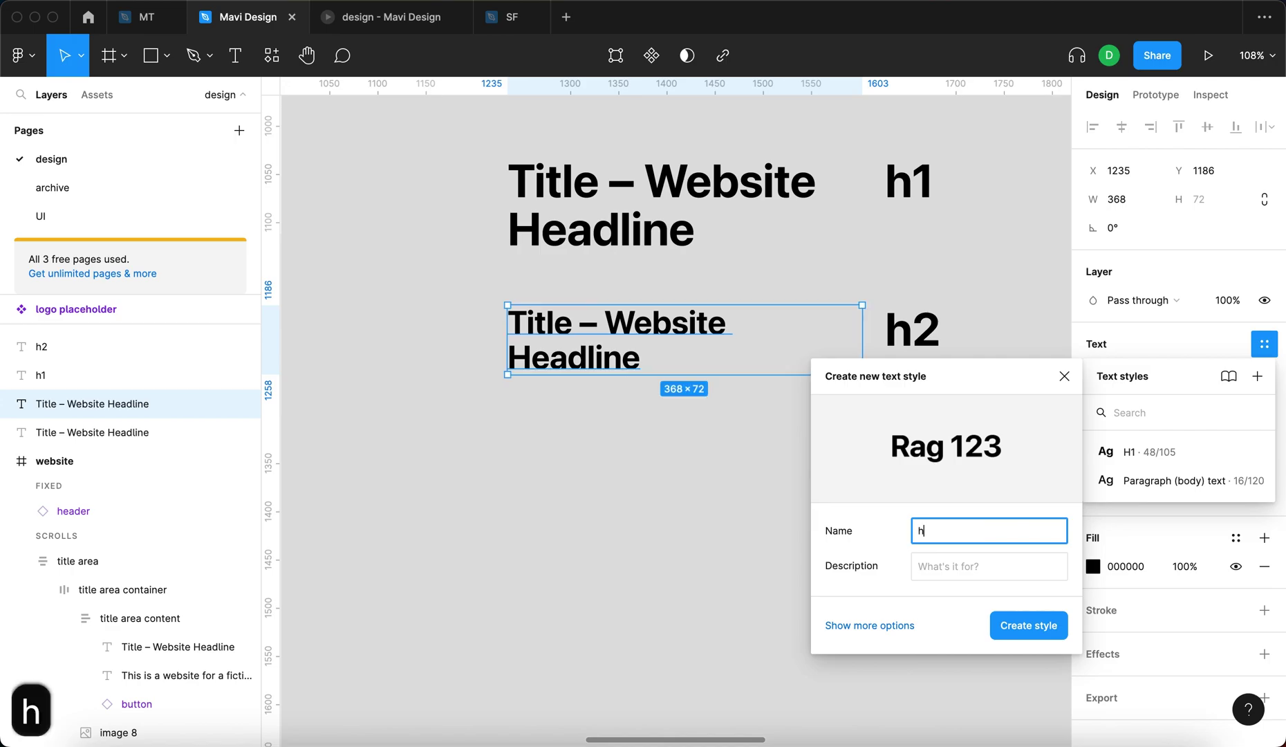
{"action": "key", "text": "BackSpace"}
{"action": "type", "text": "H@"}
{"action": "key", "text": "BackSpace"}
{"action": "key", "text": "BackSpace"}
{"action": "key", "text": "BackSpace"}
{"action": "key", "text": "BackSpace"}
{"action": "type", "text": "H"}
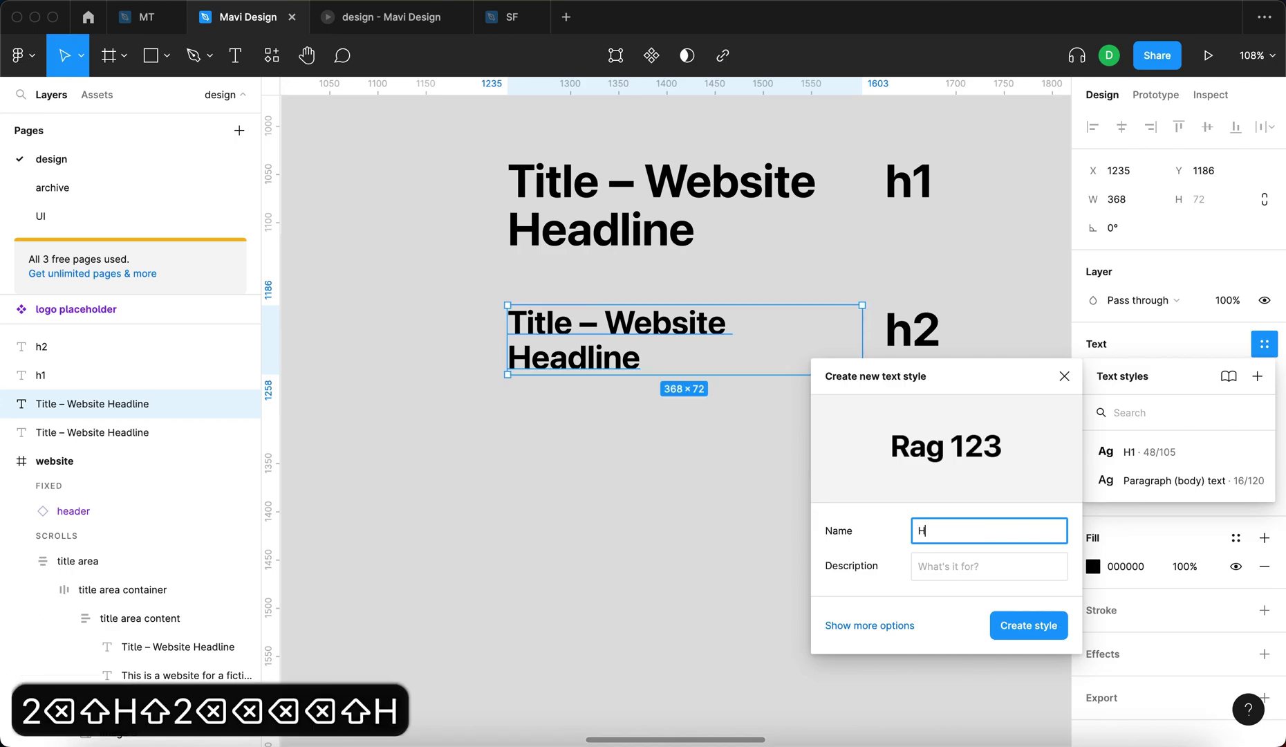
{"action": "type", "text": "2"}
{"action": "key", "text": "Tab"}
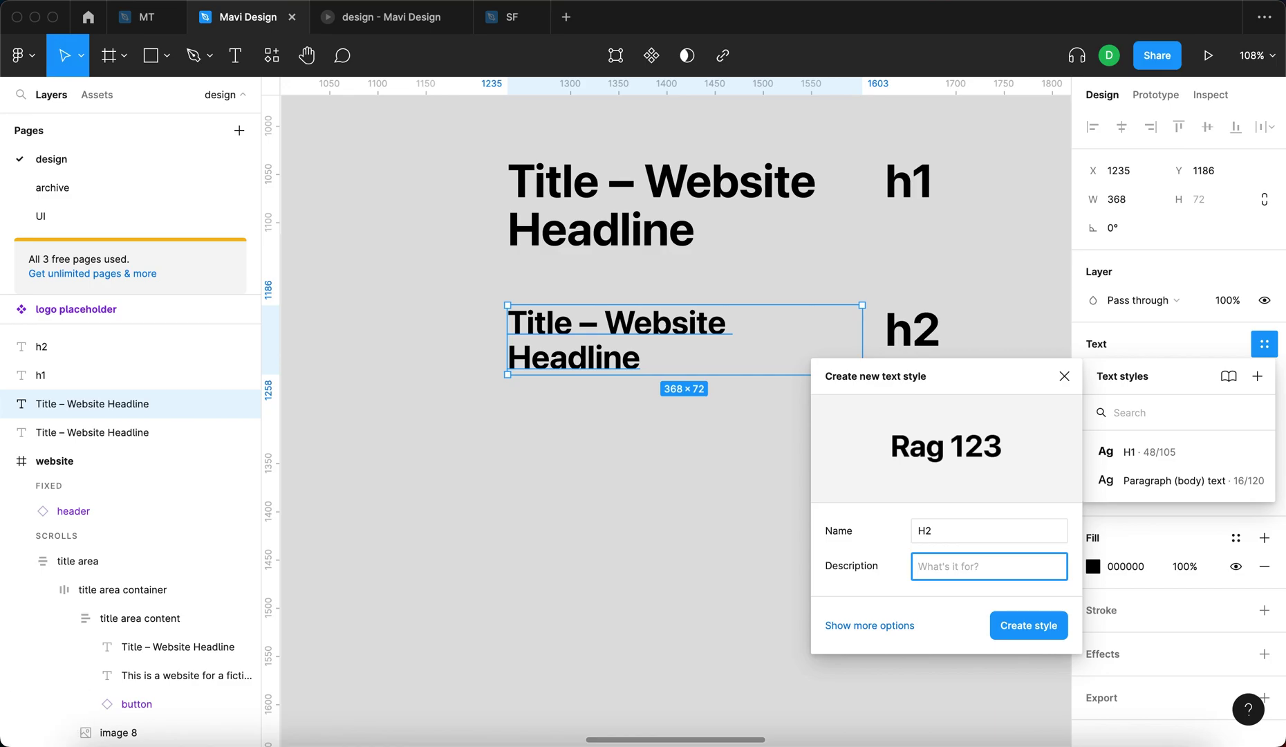
Give the new text style the description "second most important headline" and create it.
{"action": "type", "text": "se"}
{"action": "key", "text": "BackSpace"}
{"action": "key", "text": "BackSpace"}
{"action": "type", "text": "second "}
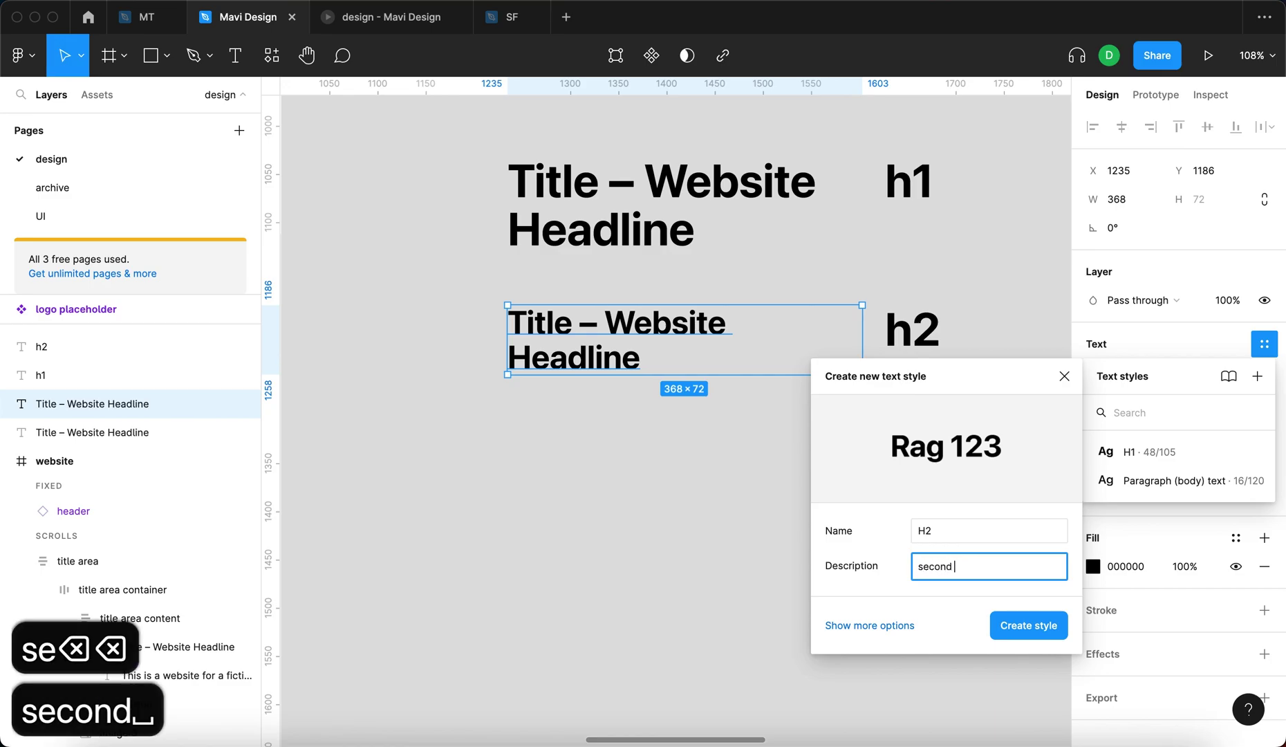
{"action": "type", "text": "most important headline"}
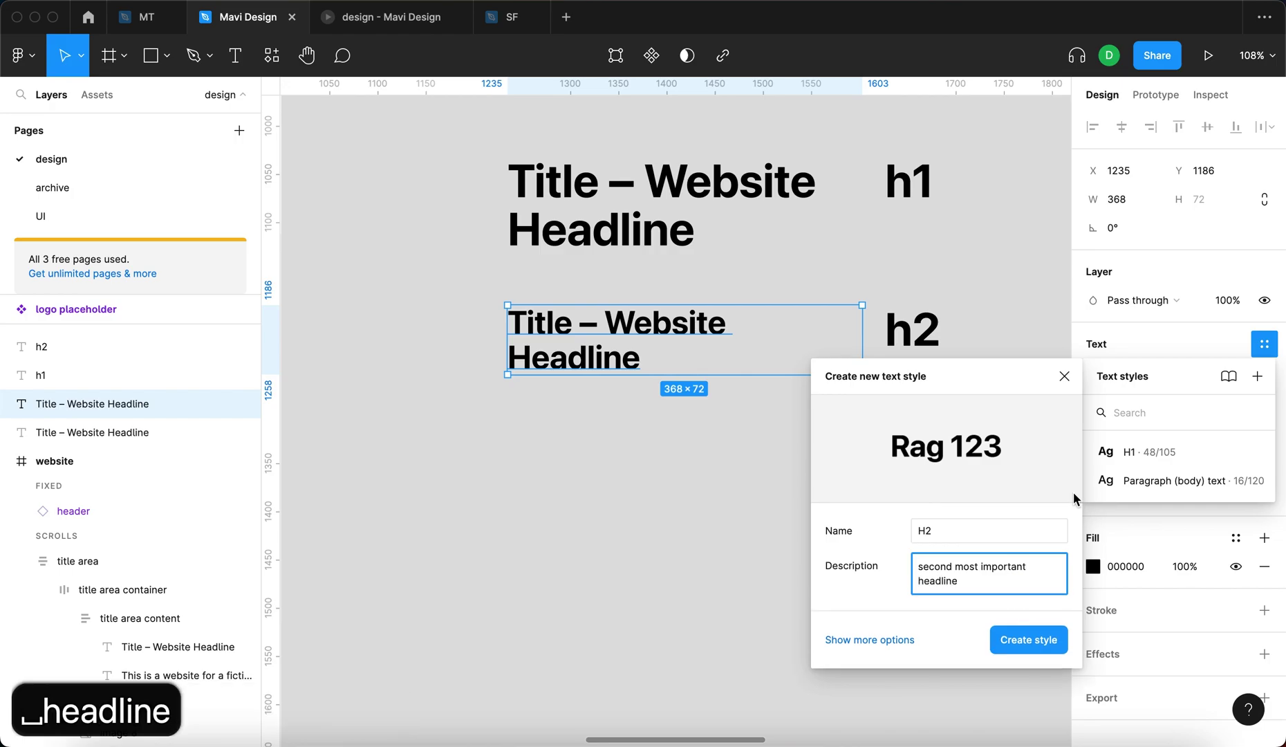
{"action": "left_click", "coordinate": [1046, 654]}
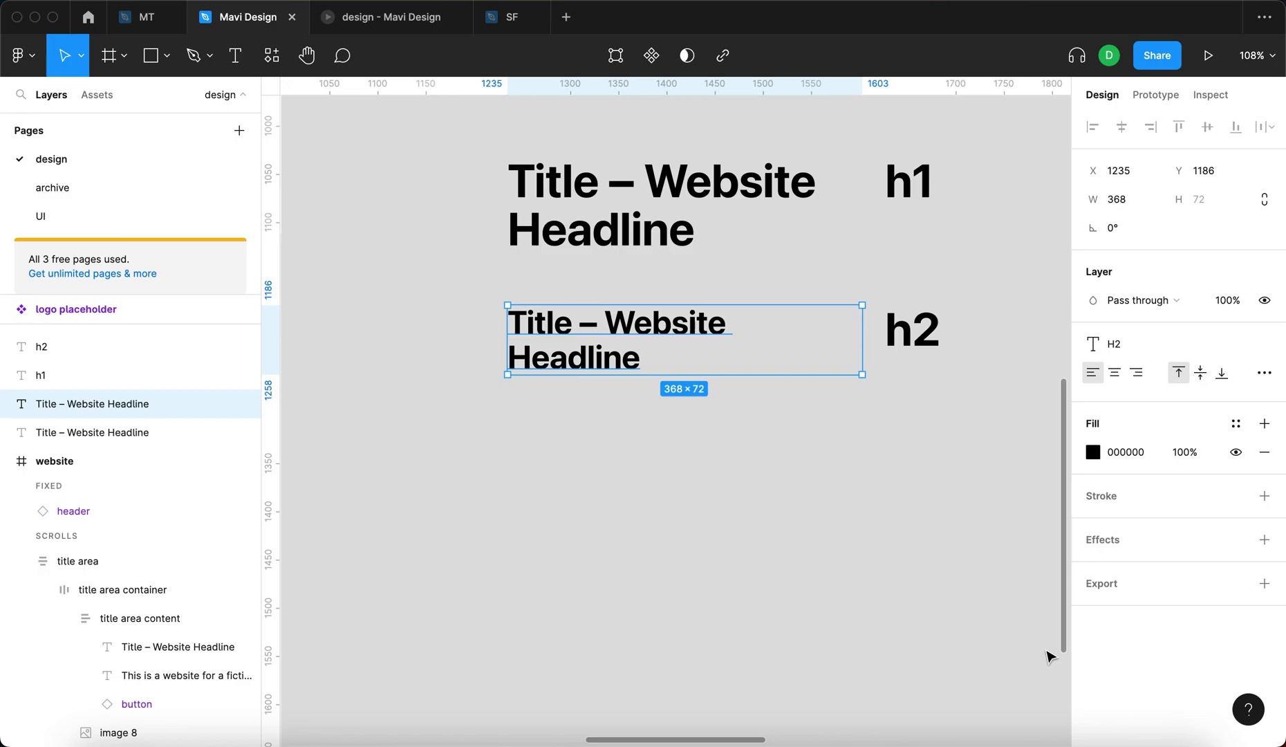
{"action": "left_click", "coordinate": [1025, 626]}
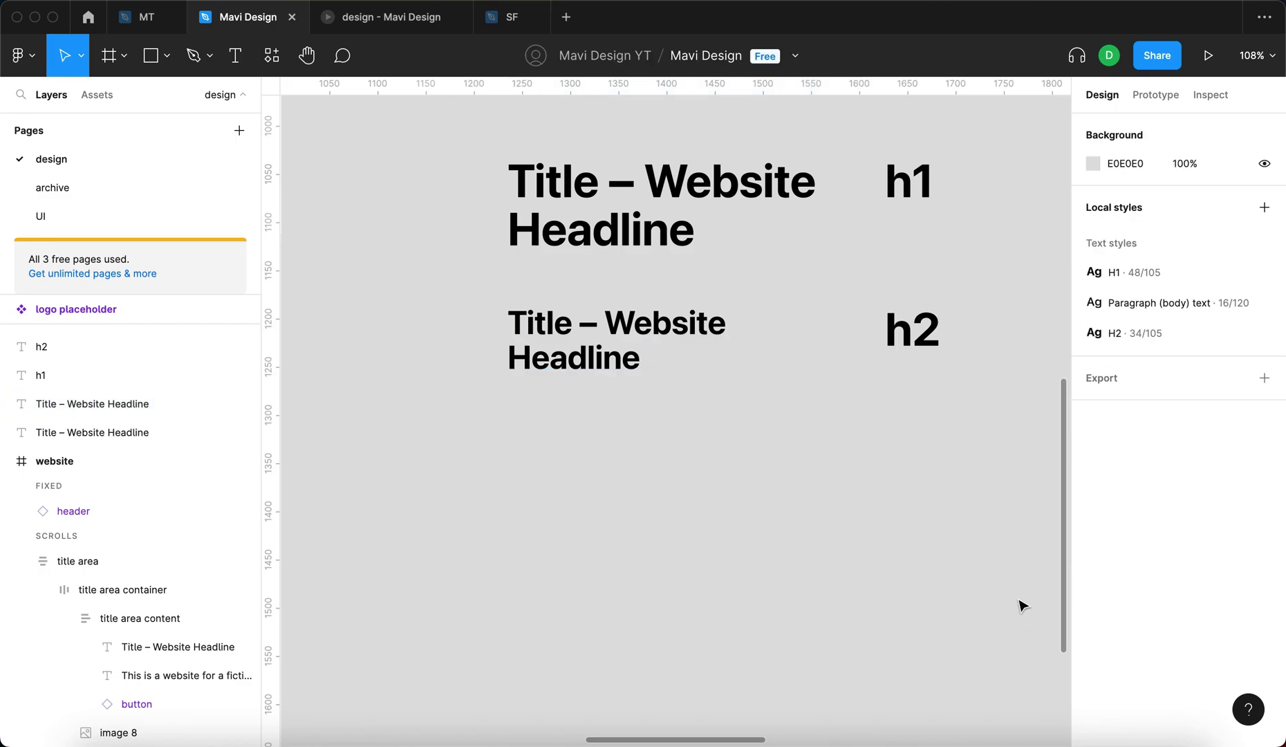
Check which text style is applied to the lower headline under the h1 headline.
{"action": "left_click", "coordinate": [670, 358]}
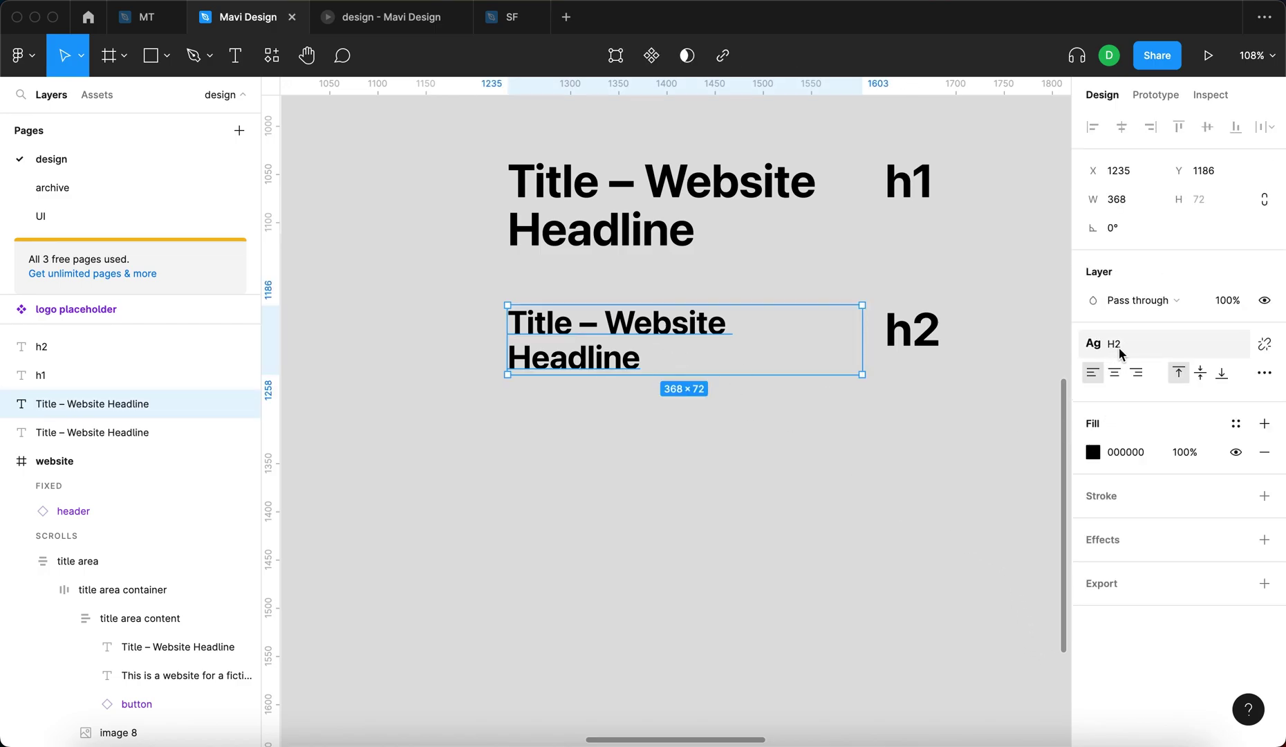
{"action": "mouse_move", "coordinate": [1121, 353]}
{"action": "key", "text": "Escape"}
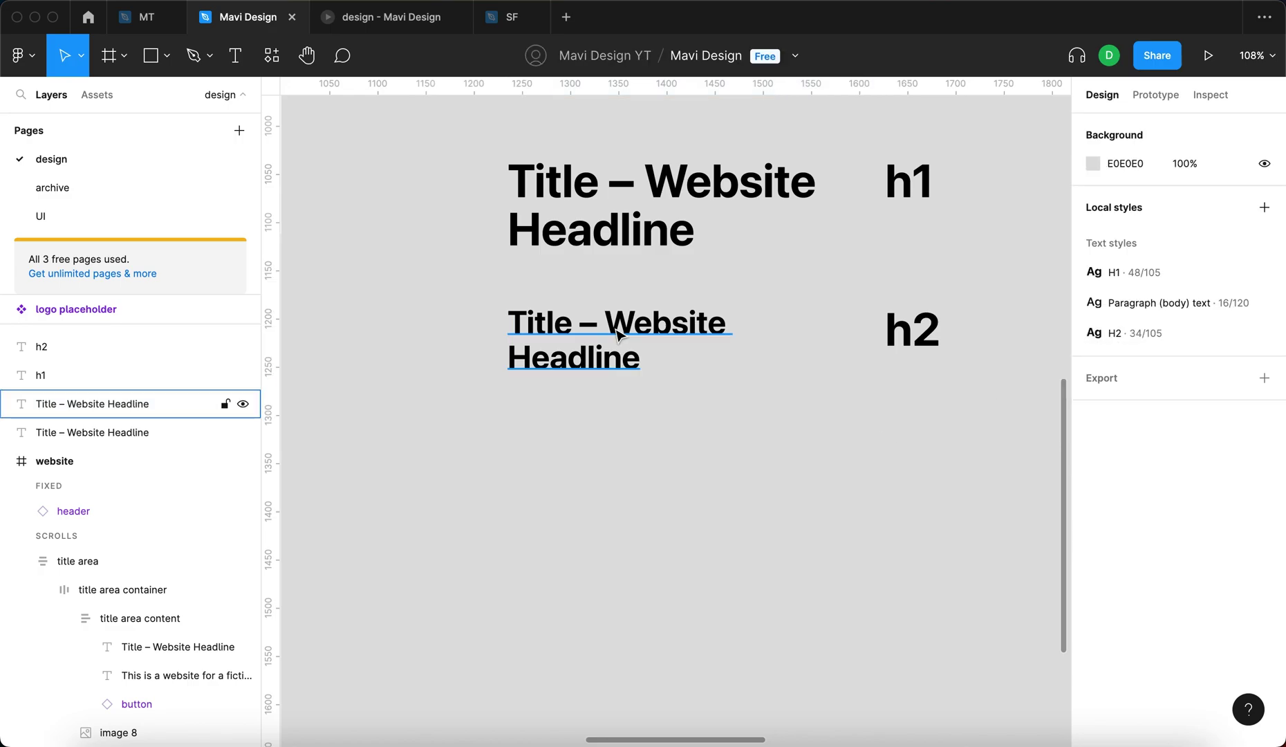
{"action": "left_click", "coordinate": [92, 404]}
{"action": "left_click", "coordinate": [719, 433]}
{"action": "scroll", "coordinate": [711, 408], "scroll_direction": "up", "scroll_amount": 1}
{"action": "scroll", "coordinate": [710, 408], "scroll_direction": "down", "scroll_amount": 3}
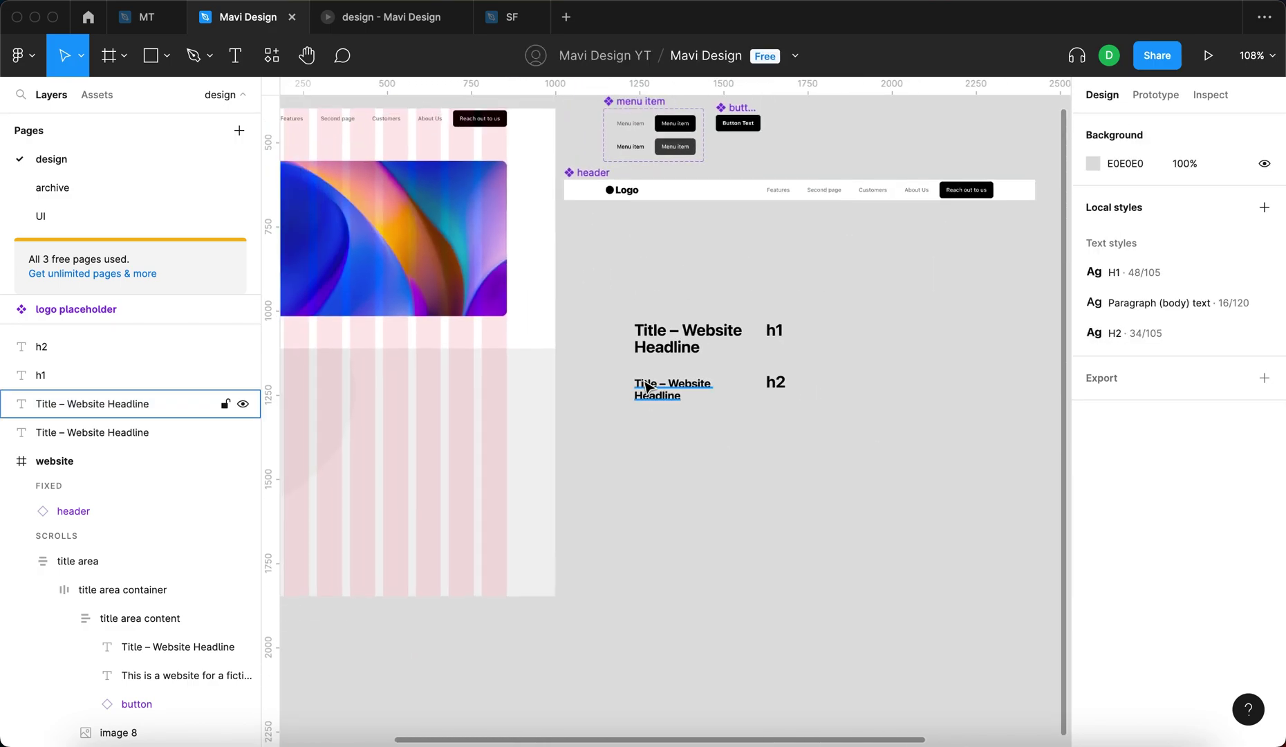
Move the lower headline down to X 1246, Y 1286, below the h2 label.
{"action": "left_click", "coordinate": [657, 410]}
{"action": "mouse_move", "coordinate": [657, 410]}
{"action": "left_mouse_down"}
{"action": "mouse_move", "coordinate": [666, 425]}
{"action": "mouse_move", "coordinate": [645, 423]}
{"action": "left_mouse_up"}
{"action": "scroll", "coordinate": [645, 423], "scroll_direction": "up", "scroll_amount": 3}
{"action": "scroll", "coordinate": [644, 424], "scroll_direction": "up", "scroll_amount": 1}
{"action": "left_click", "coordinate": [740, 474]}
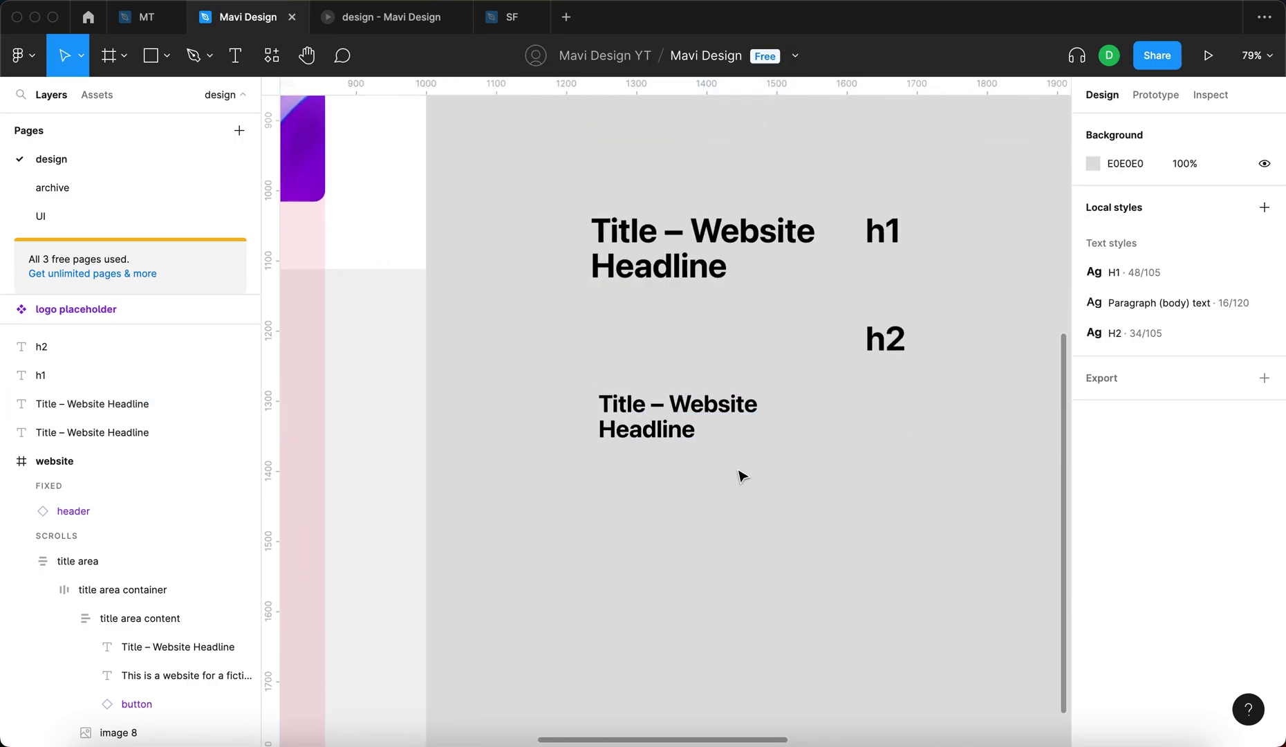
Replace the lower headline's text with "Features" and set its text box to auto width.
{"action": "left_click", "coordinate": [699, 408]}
{"action": "double_click", "coordinate": [698, 408]}
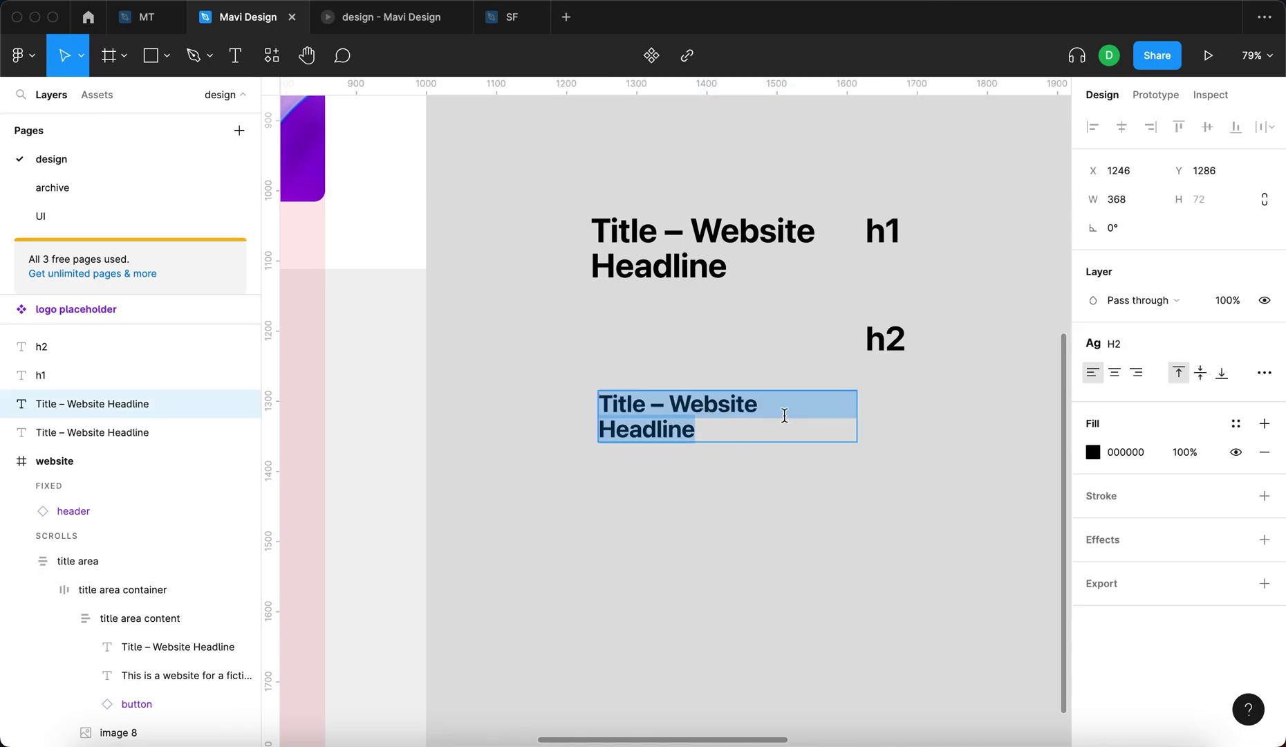
{"action": "type", "text": "Feat"}
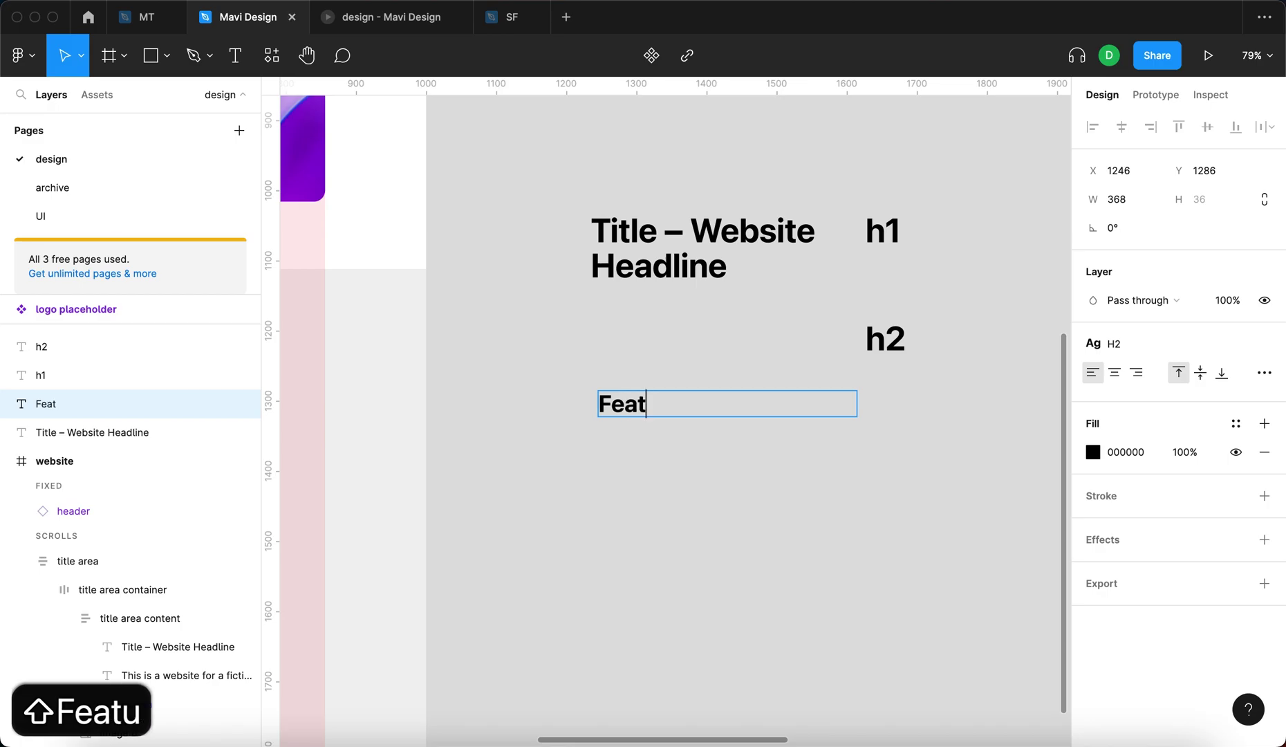
{"action": "type", "text": "ures"}
{"action": "key", "text": "Escape"}
{"action": "left_click", "coordinate": [1265, 373]}
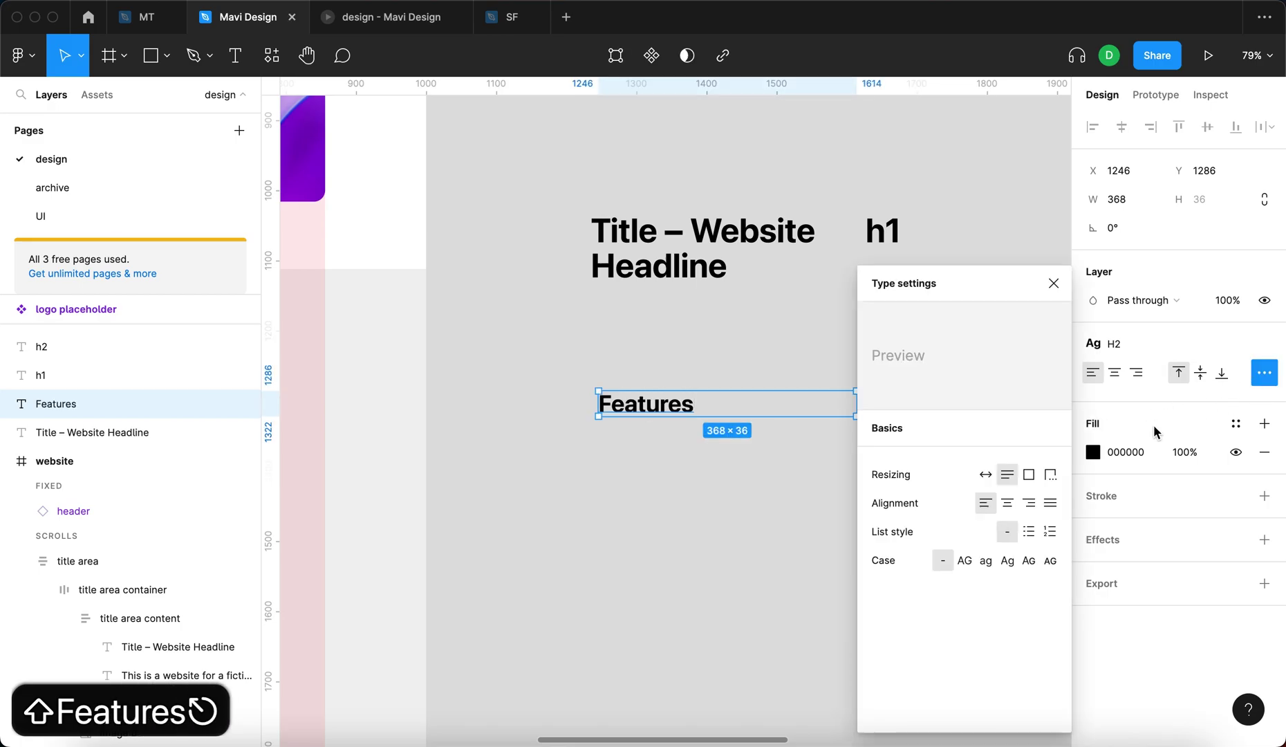
{"action": "left_click", "coordinate": [712, 503]}
Move the Features text below the h2 label to X 1535, Y 1364.
{"action": "scroll", "coordinate": [712, 498], "scroll_direction": "down", "scroll_amount": 5}
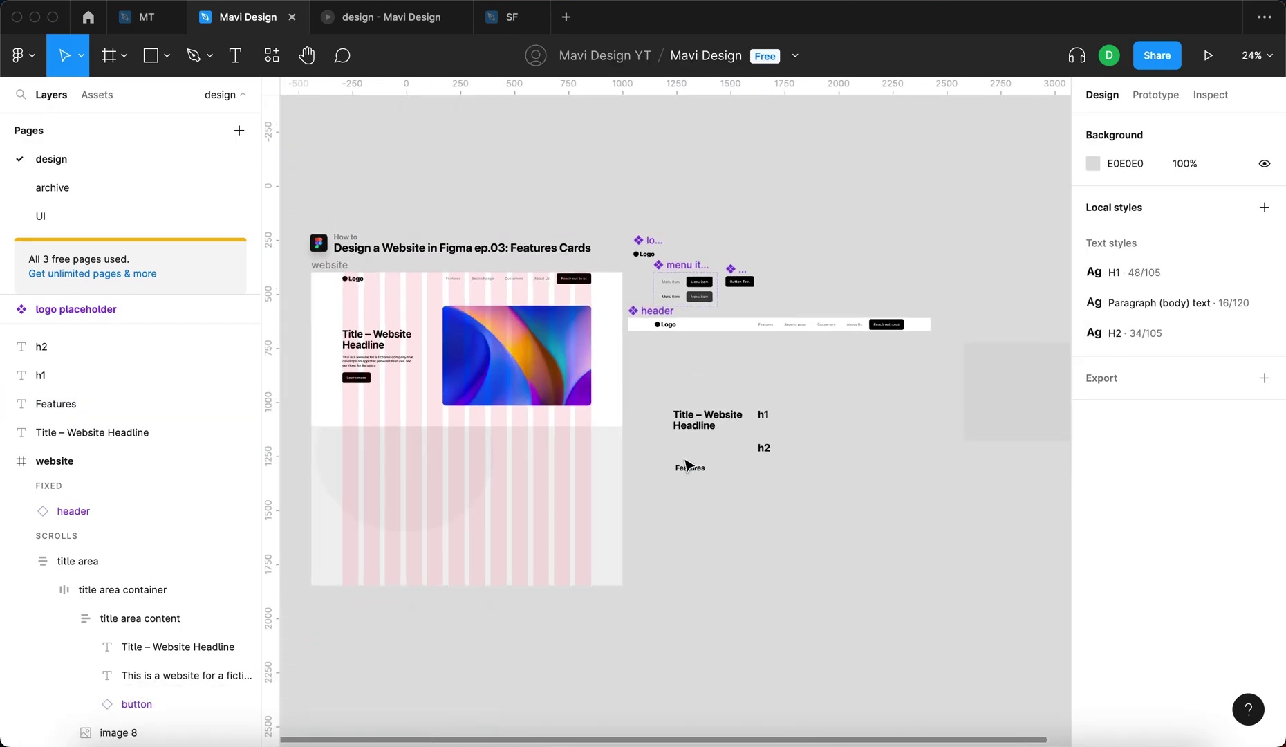
{"action": "left_click", "coordinate": [687, 467]}
{"action": "key", "text": "Escape"}
{"action": "left_click_drag", "start_coordinate": [689, 468], "coordinate": [736, 477]}
{"action": "scroll", "coordinate": [776, 506], "scroll_direction": "up", "scroll_amount": 5}
{"action": "key", "text": "Escape"}
{"action": "scroll", "coordinate": [726, 534], "scroll_direction": "down", "scroll_amount": 5}
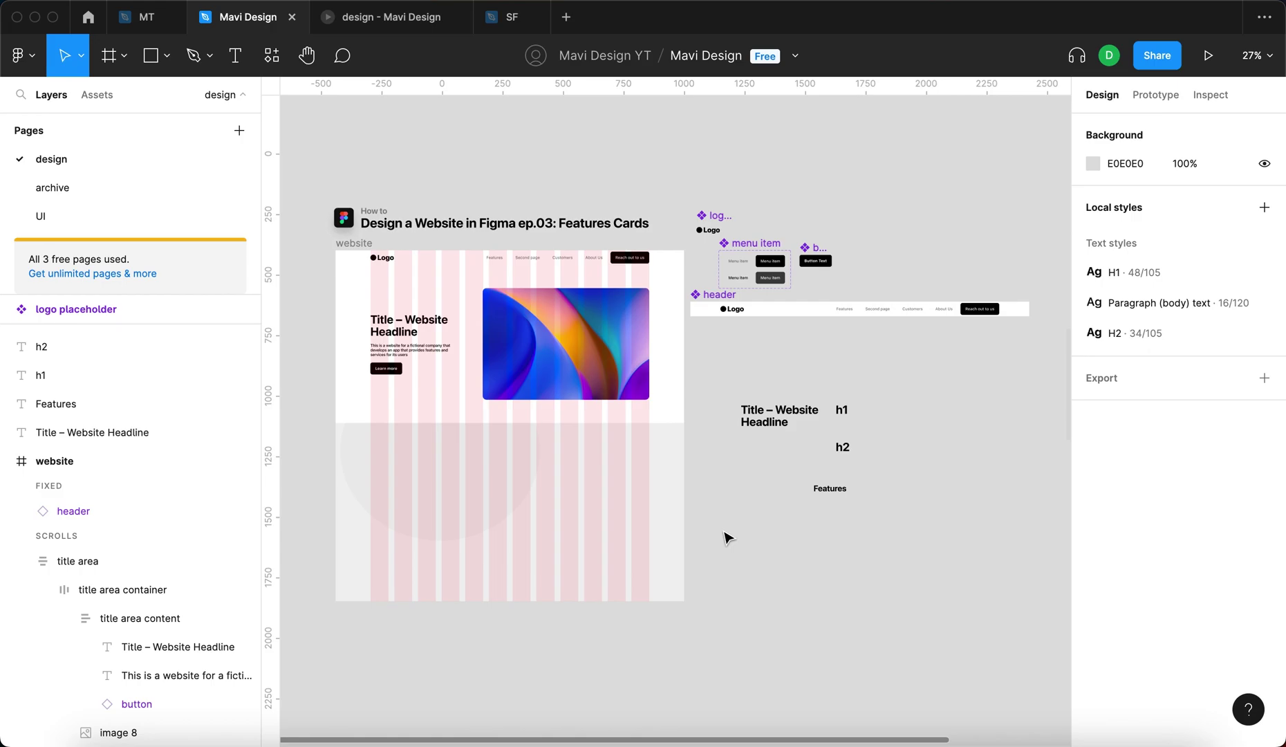
Compare the text style and size of the h1 headline, the page's title area and the Features text.
{"action": "scroll", "coordinate": [821, 498], "scroll_direction": "up", "scroll_amount": 5}
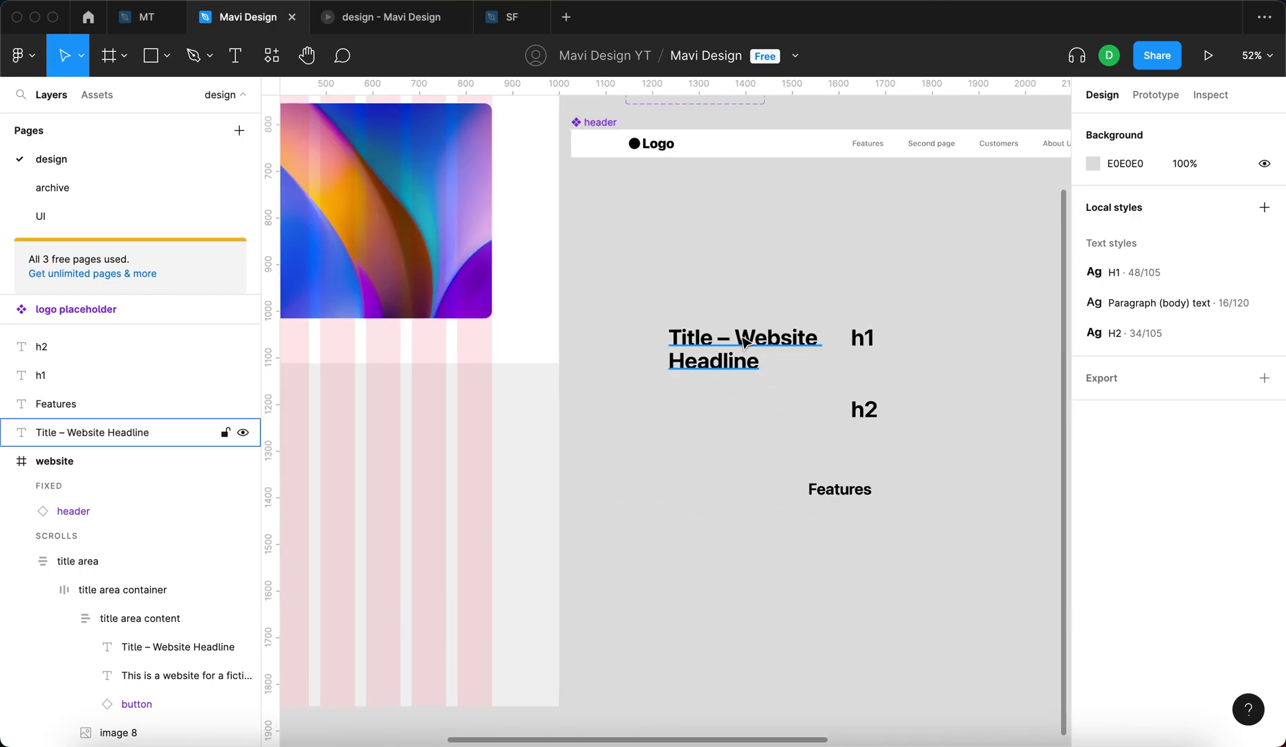
{"action": "left_click", "coordinate": [808, 361]}
{"action": "scroll", "coordinate": [747, 339], "scroll_direction": "down", "scroll_amount": 2}
{"action": "scroll", "coordinate": [747, 338], "scroll_direction": "down", "scroll_amount": 3}
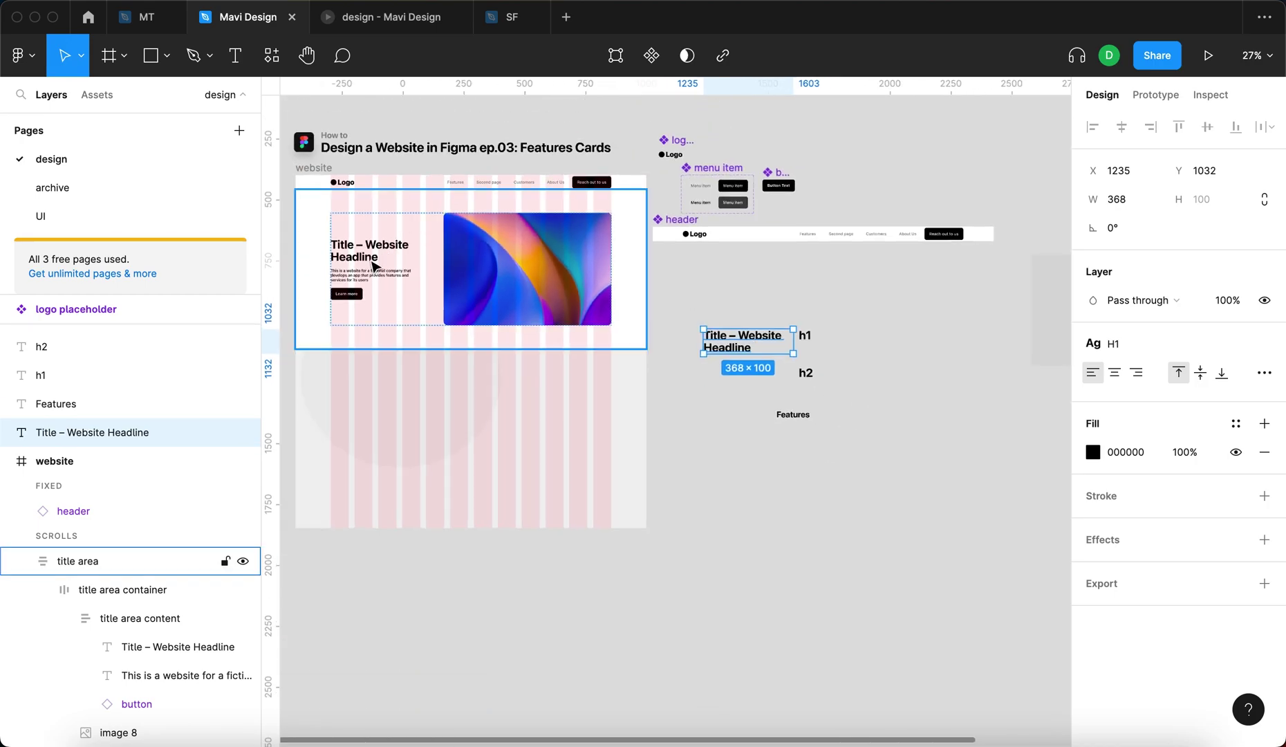
{"action": "left_click", "coordinate": [804, 374]}
{"action": "key", "text": "Escape"}
{"action": "left_click", "coordinate": [807, 411]}
{"action": "scroll", "coordinate": [811, 415], "scroll_direction": "up", "scroll_amount": 5}
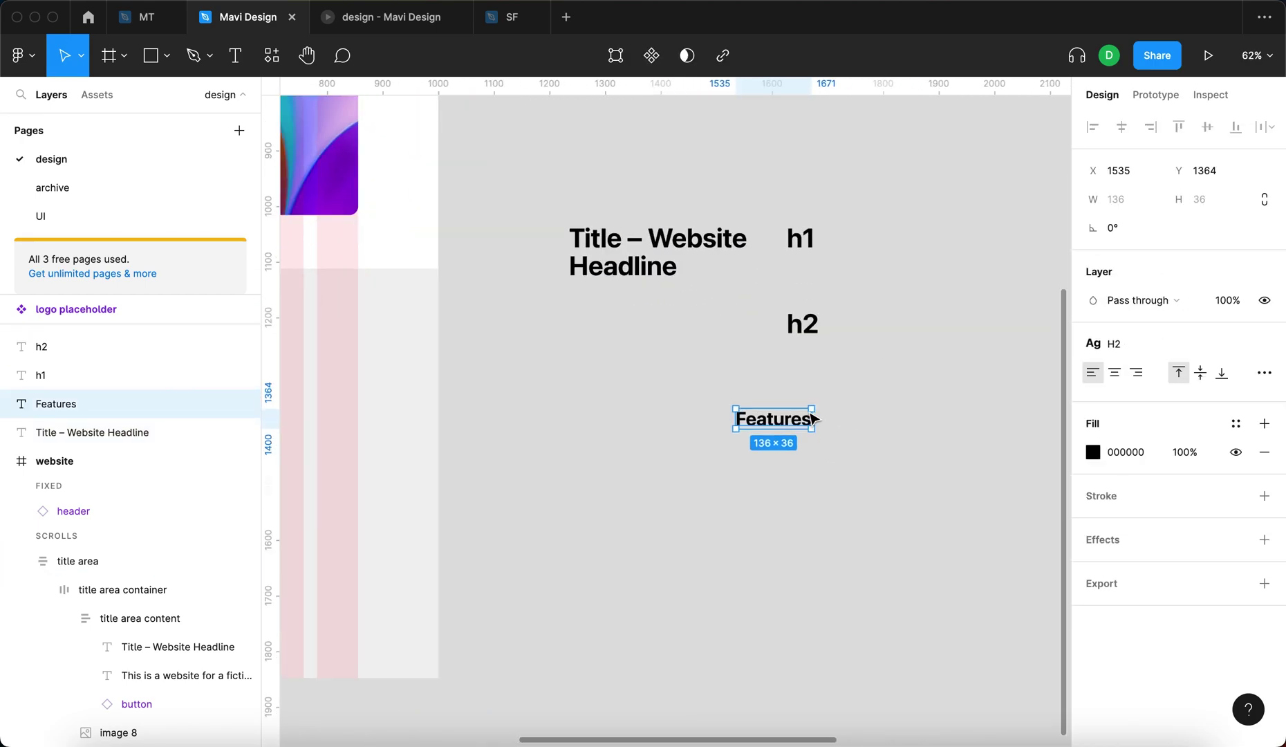
Duplicate the h2 label, change the copy's text to "h3", and place it below and to the right of the Features text.
{"action": "left_click", "coordinate": [740, 303]}
{"action": "left_click_drag", "start_coordinate": [733, 297], "coordinate": [823, 407]}
{"action": "double_click", "coordinate": [823, 407]}
{"action": "key", "text": "Right"}
{"action": "key", "text": "BackSpace"}
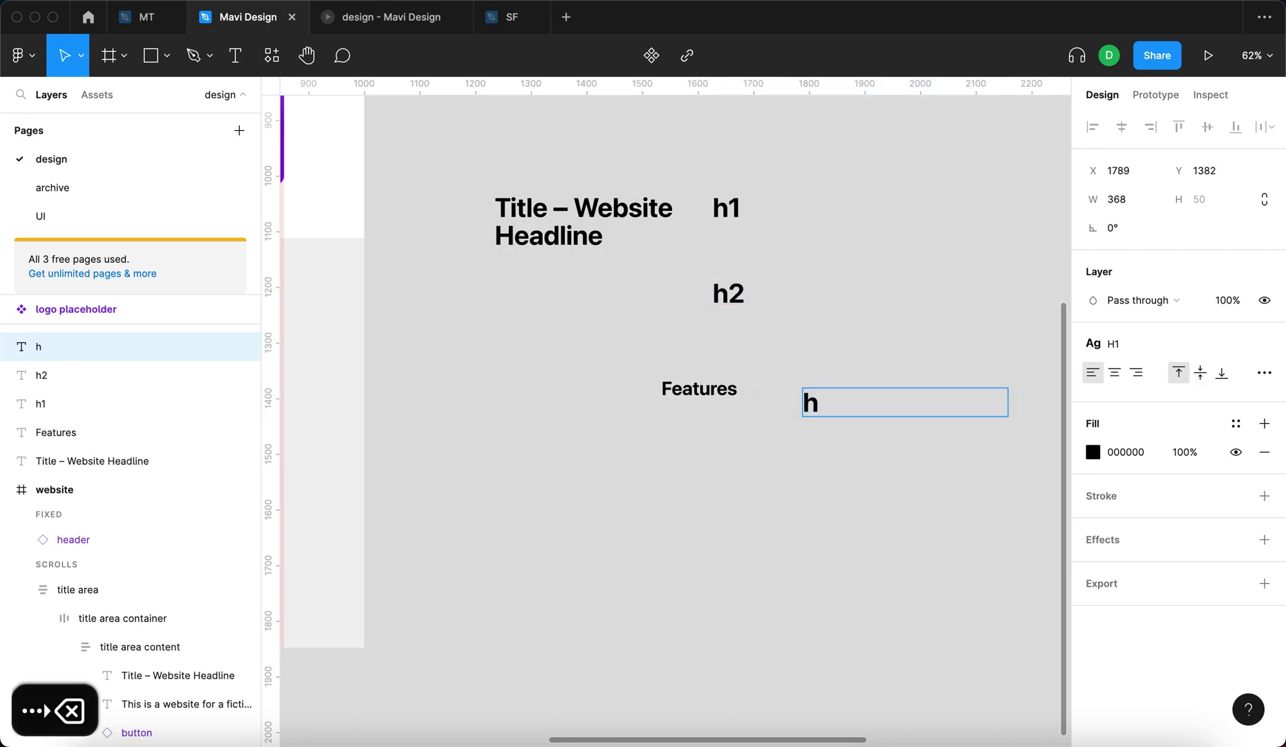
{"action": "type", "text": "3"}
{"action": "key", "text": "Escape"}
{"action": "left_click", "coordinate": [866, 490]}
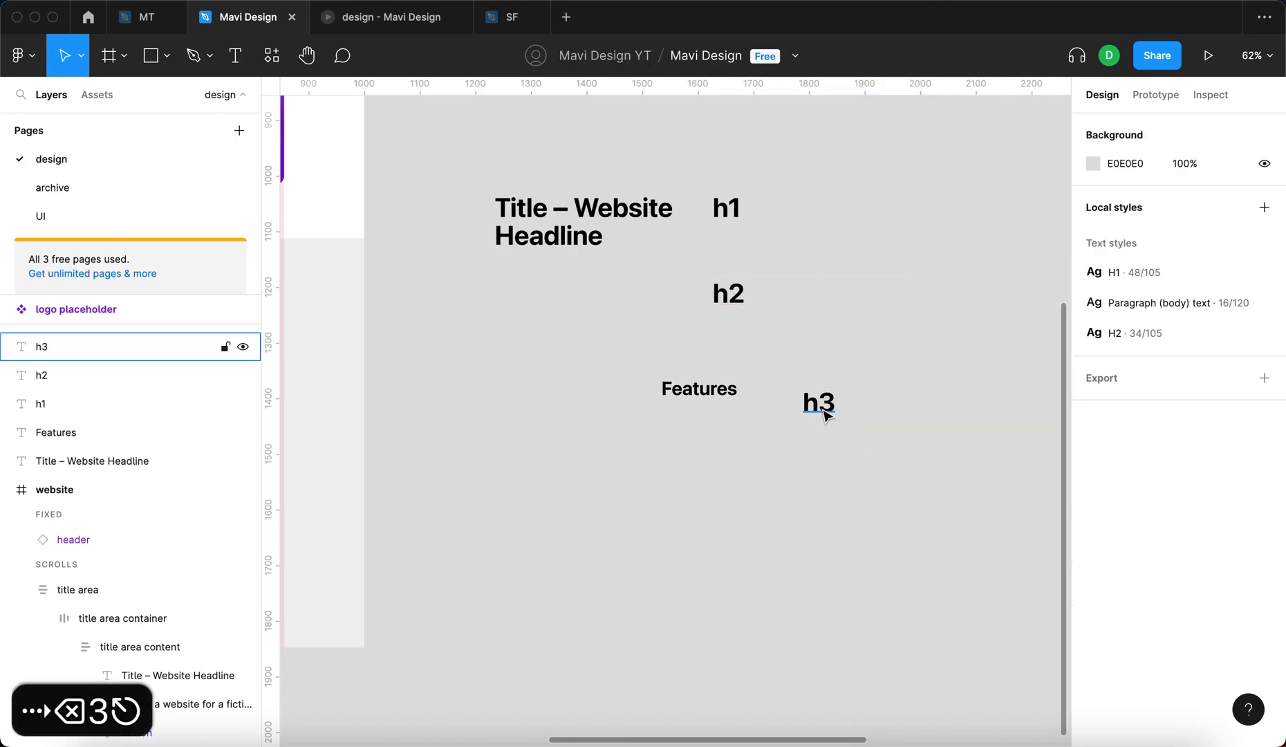
{"action": "left_click_drag", "start_coordinate": [825, 415], "coordinate": [881, 439]}
{"action": "left_click", "coordinate": [907, 503]}
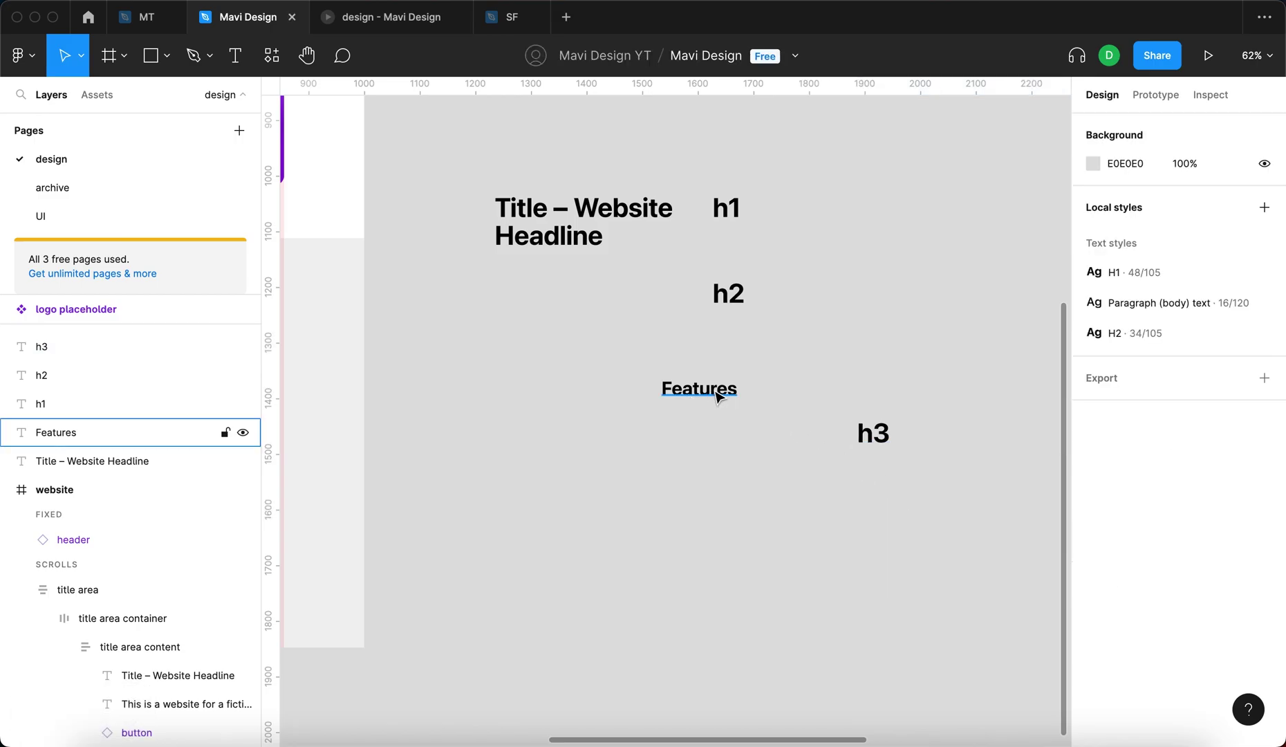
Duplicate the Features text at X 1264, Y 1500 and set the copy, detached from its H2 style, to font size 24.
{"action": "left_click_drag", "start_coordinate": [730, 401], "coordinate": [578, 470]}
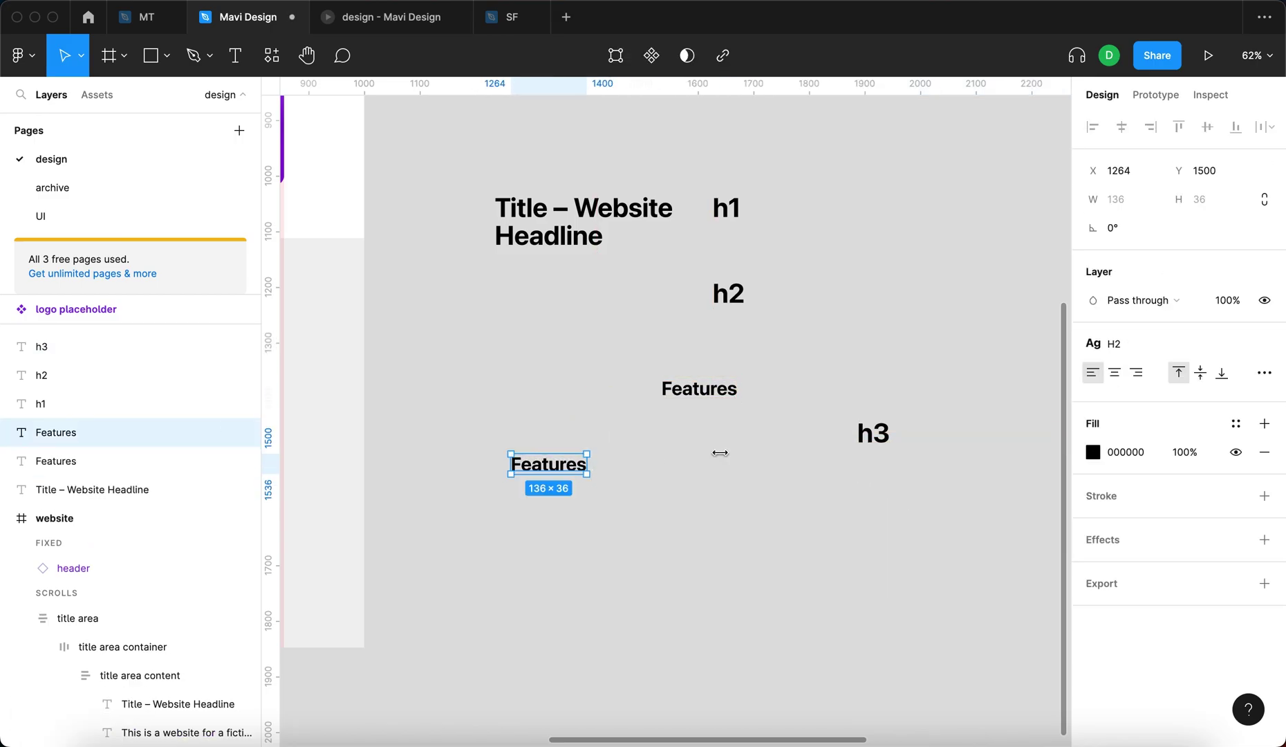
{"action": "left_click", "coordinate": [1265, 345]}
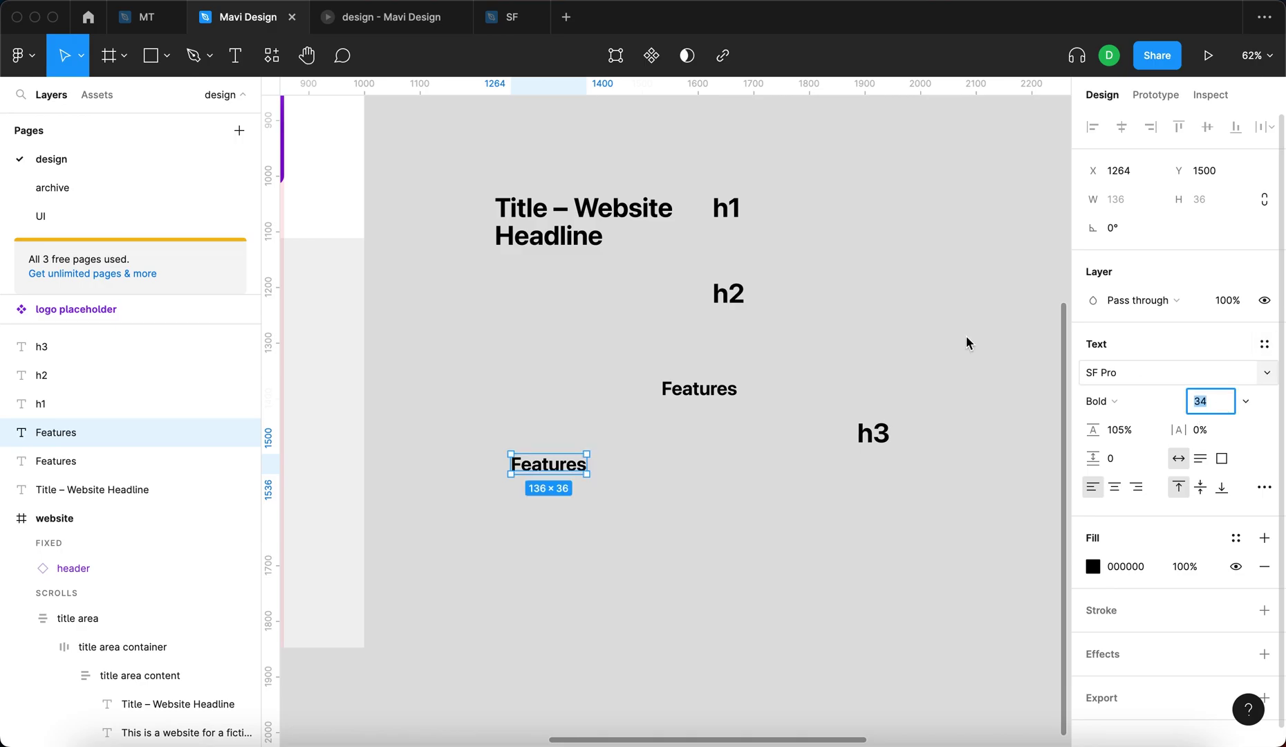
{"action": "scroll", "coordinate": [773, 342], "scroll_direction": "up", "scroll_amount": 2}
{"action": "key", "text": "Down"}
{"action": "key", "text": "Down"}
{"action": "key", "text": "Down"}
{"action": "key", "text": "Down"}
{"action": "key", "text": "Down"}
{"action": "key", "text": "Down"}
{"action": "key", "text": "Down"}
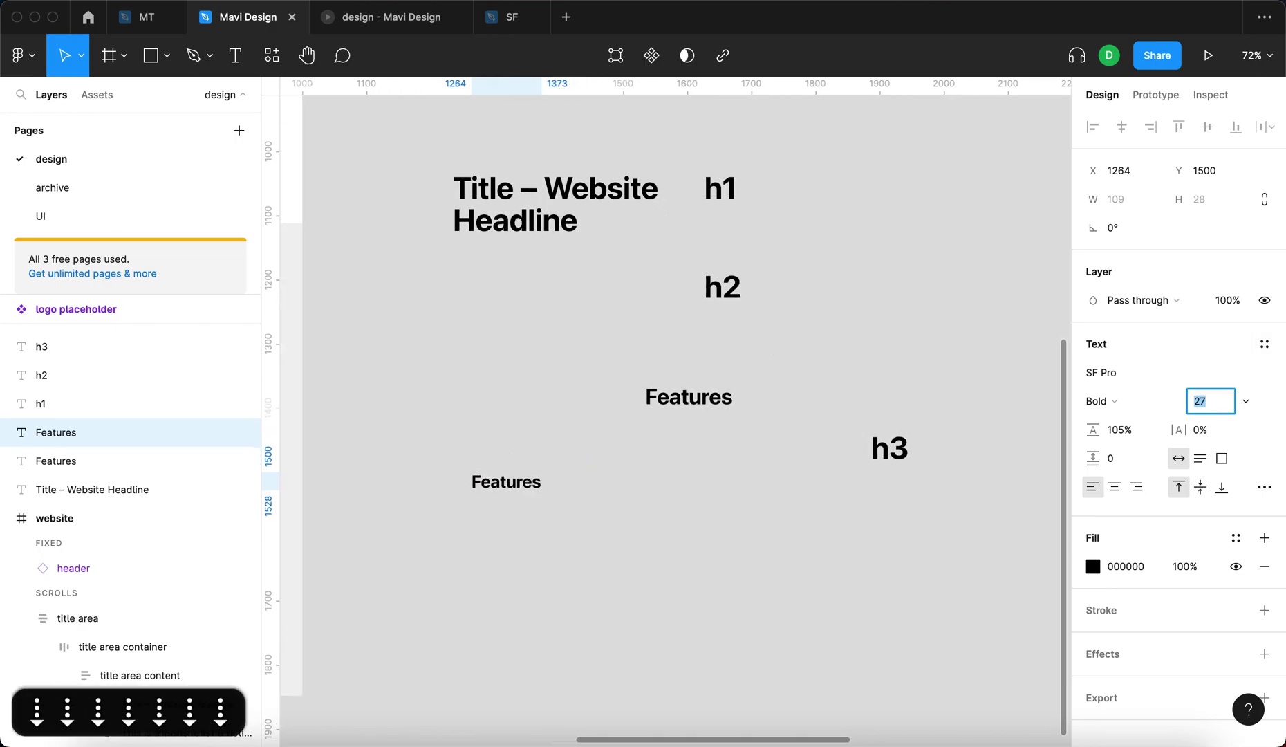
{"action": "key", "text": "Down"}
{"action": "key", "text": "Down"}
{"action": "key", "text": "Down"}
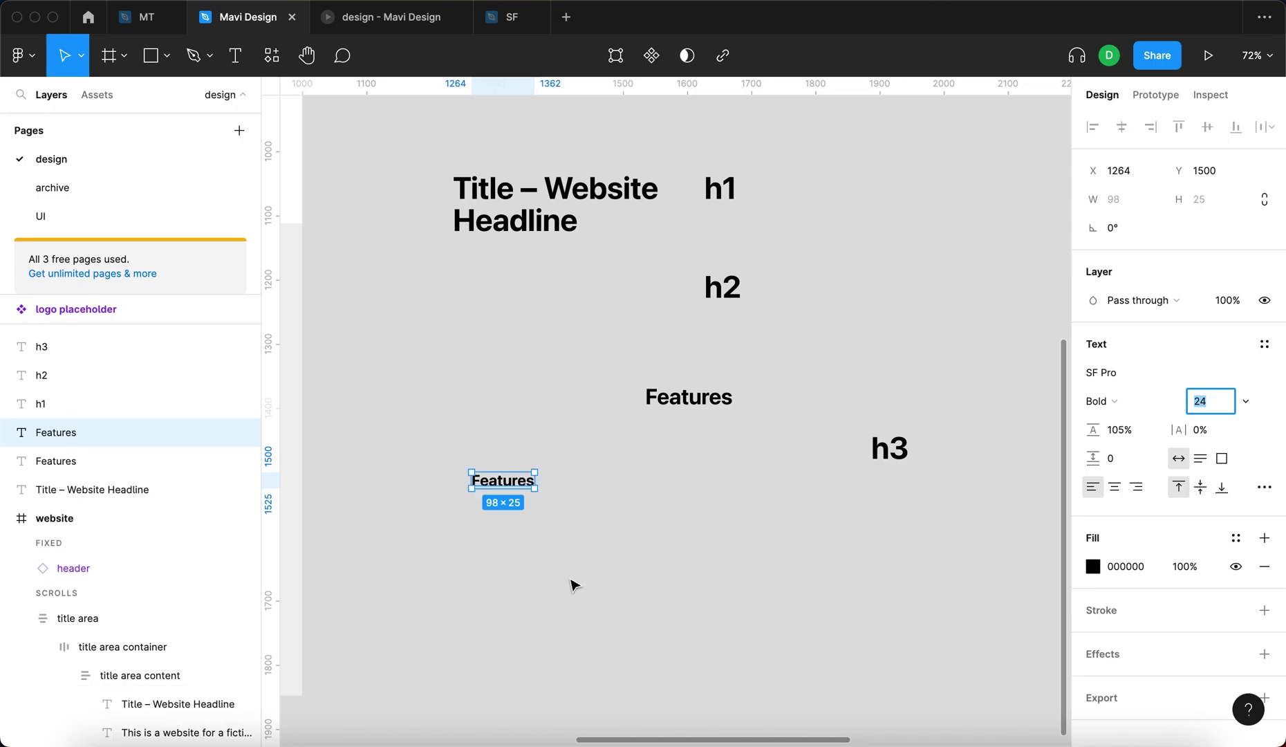
{"action": "key", "text": "Return"}
Align both Features texts under the h1 headline at X 1235, with the smaller one below at Y 1341.
{"action": "left_click", "coordinate": [549, 551]}
{"action": "left_click_drag", "start_coordinate": [646, 394], "coordinate": [463, 303]}
{"action": "left_click", "coordinate": [503, 491]}
{"action": "left_click_drag", "start_coordinate": [503, 492], "coordinate": [483, 393]}
{"action": "left_click", "coordinate": [416, 324]}
{"action": "left_click", "coordinate": [457, 185]}
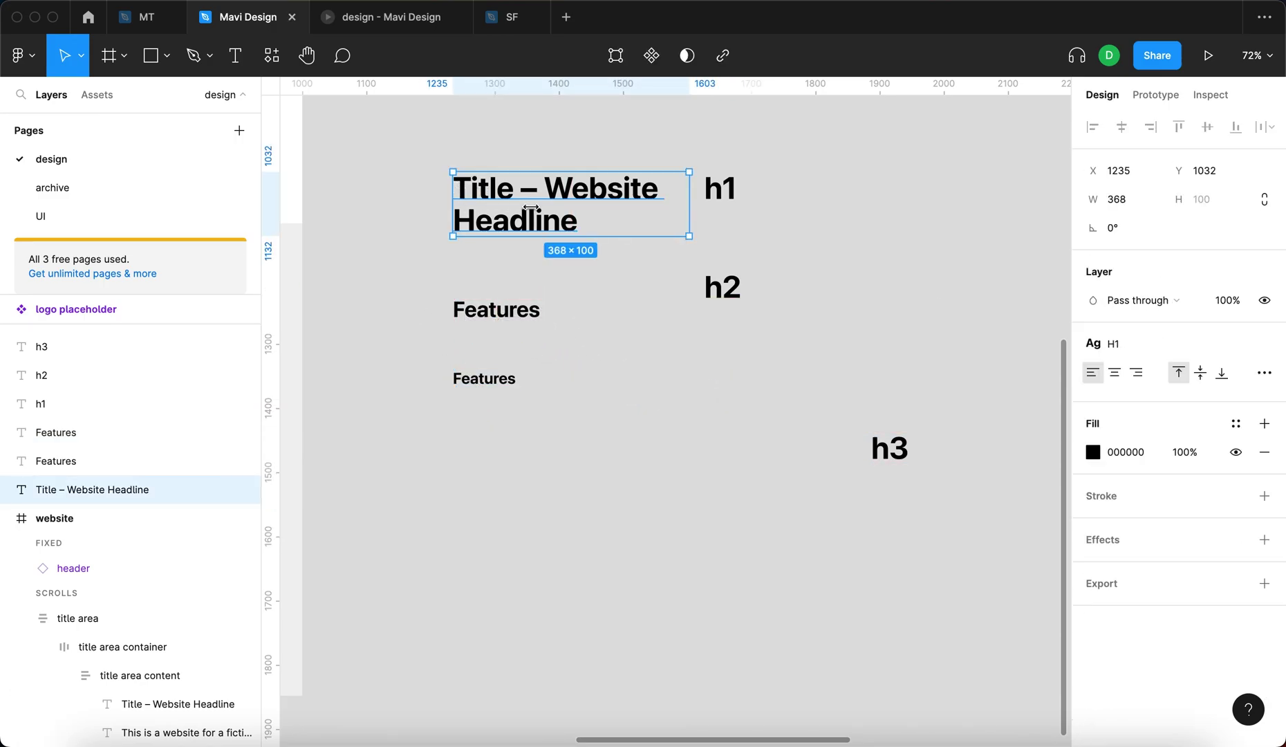
{"action": "left_click", "coordinate": [460, 315]}
{"action": "left_click", "coordinate": [548, 403]}
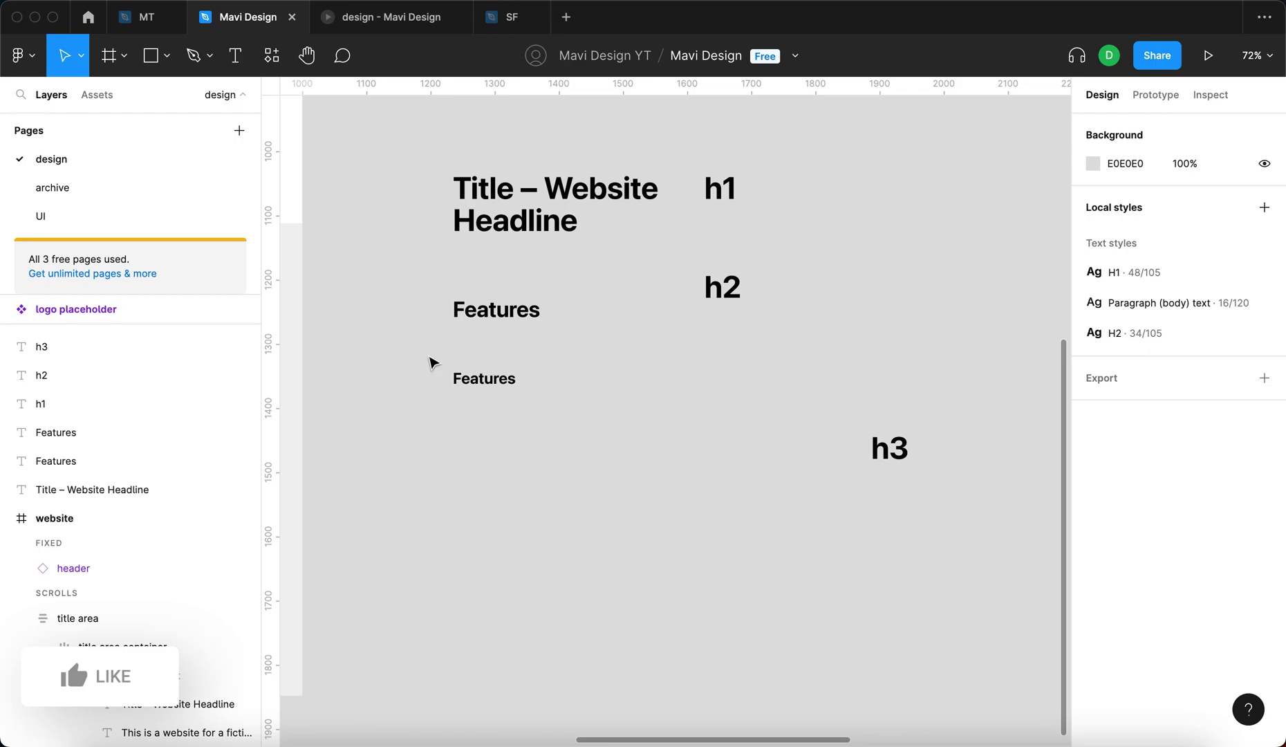
Move the smaller Features text down to X 1273, Y 1437.
{"action": "left_click", "coordinate": [496, 386]}
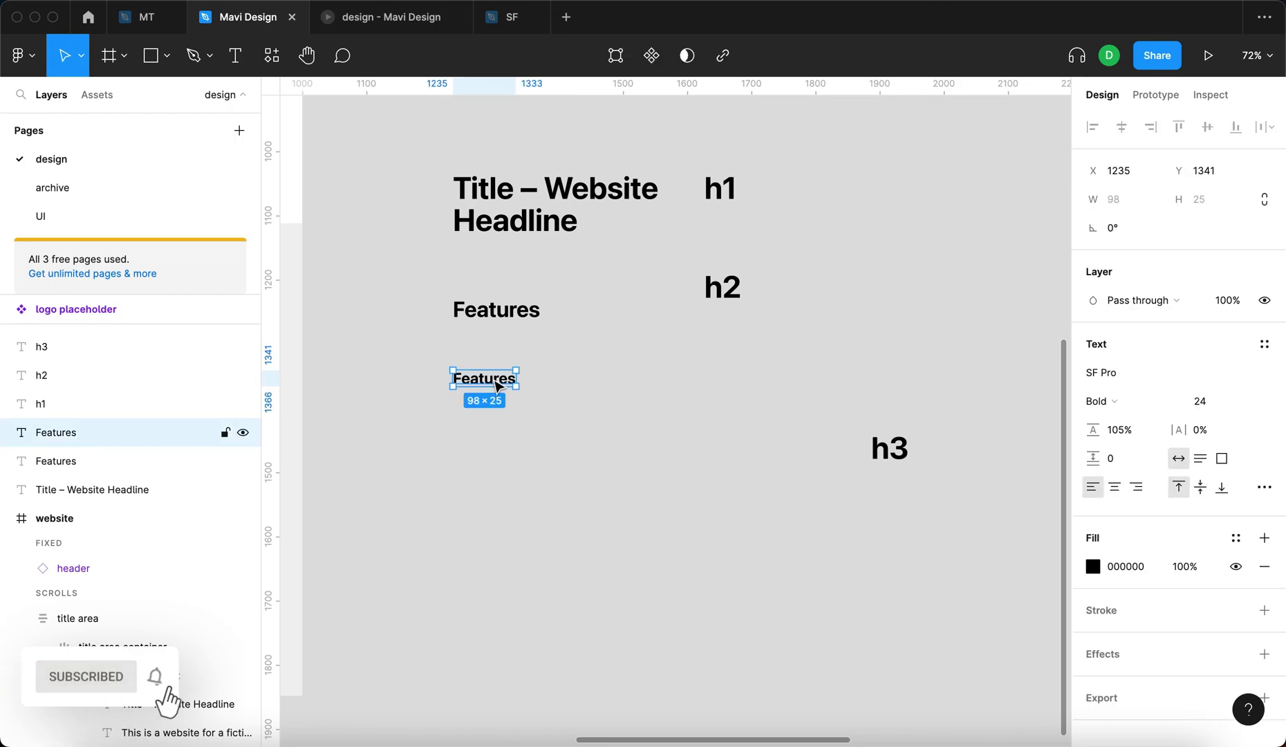
{"action": "left_click_drag", "start_coordinate": [504, 389], "coordinate": [528, 450]}
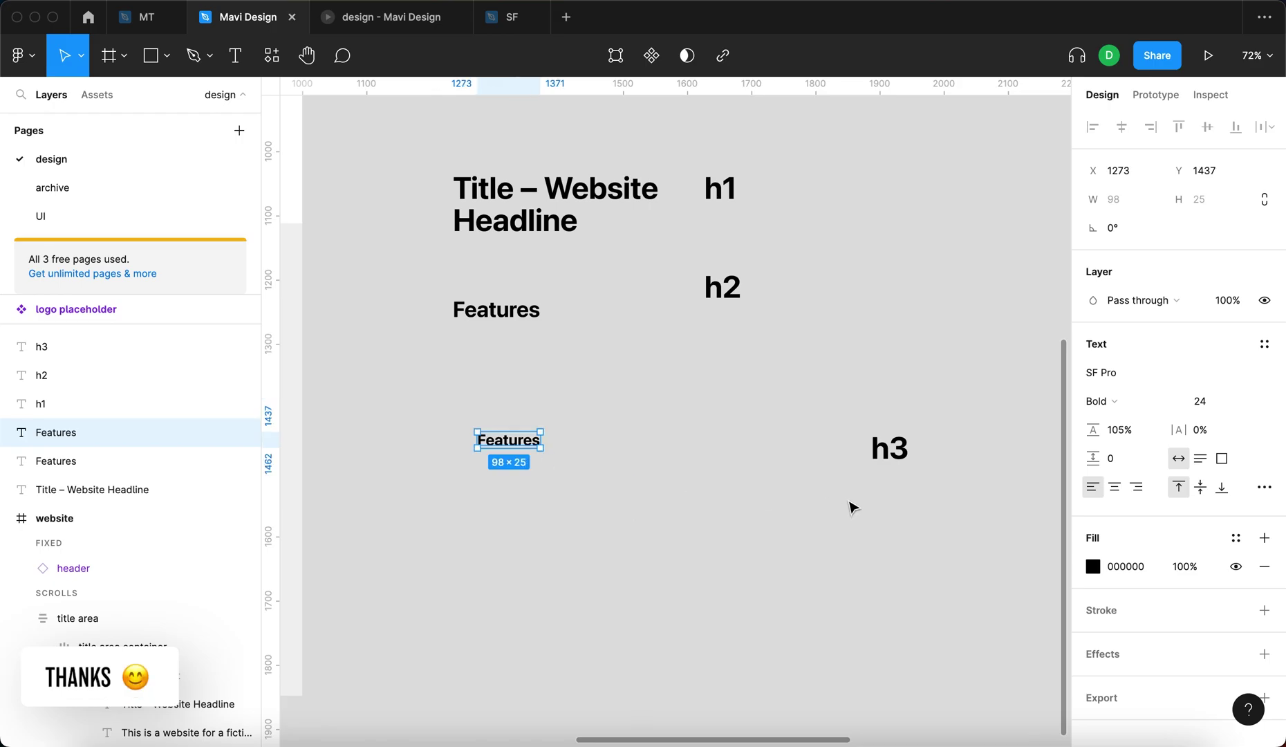
{"action": "left_click_drag", "start_coordinate": [677, 400], "coordinate": [398, 508]}
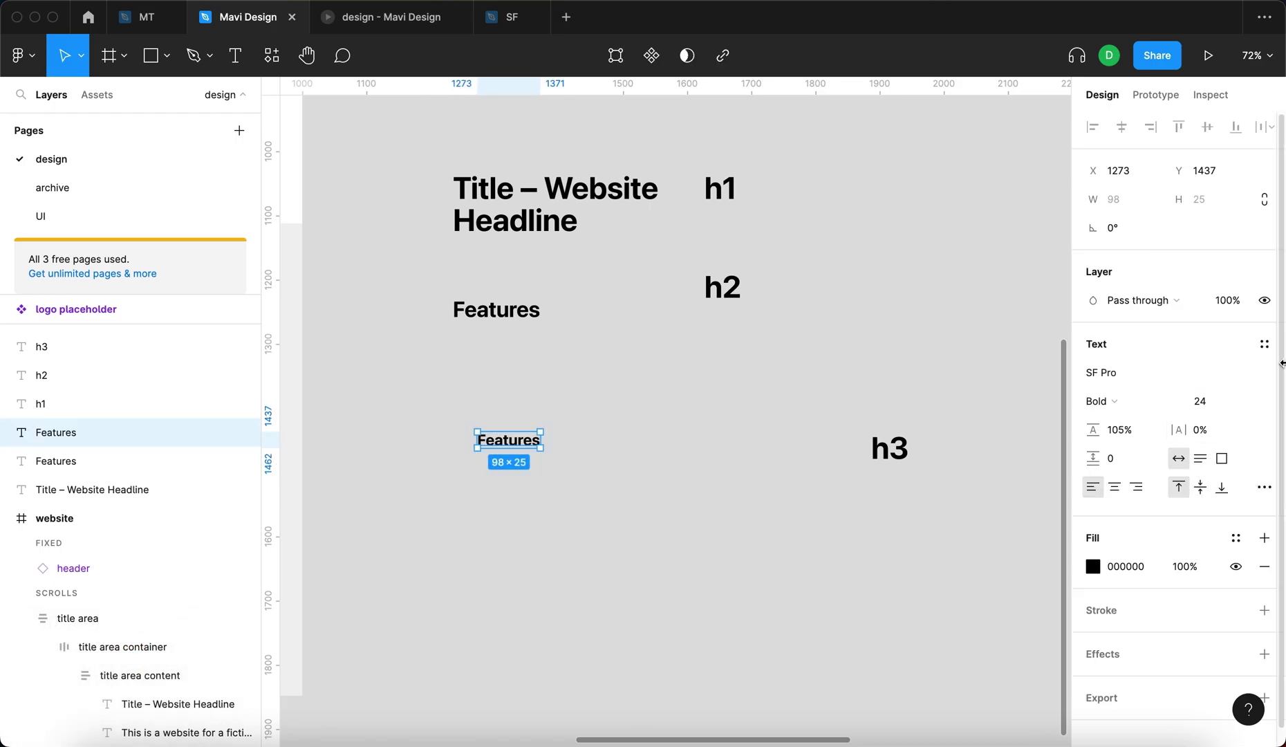
Create a text style named "H3" from the smaller Features text, with the description "third most important headline".
{"action": "left_click", "coordinate": [1265, 343]}
{"action": "left_click", "coordinate": [1257, 376]}
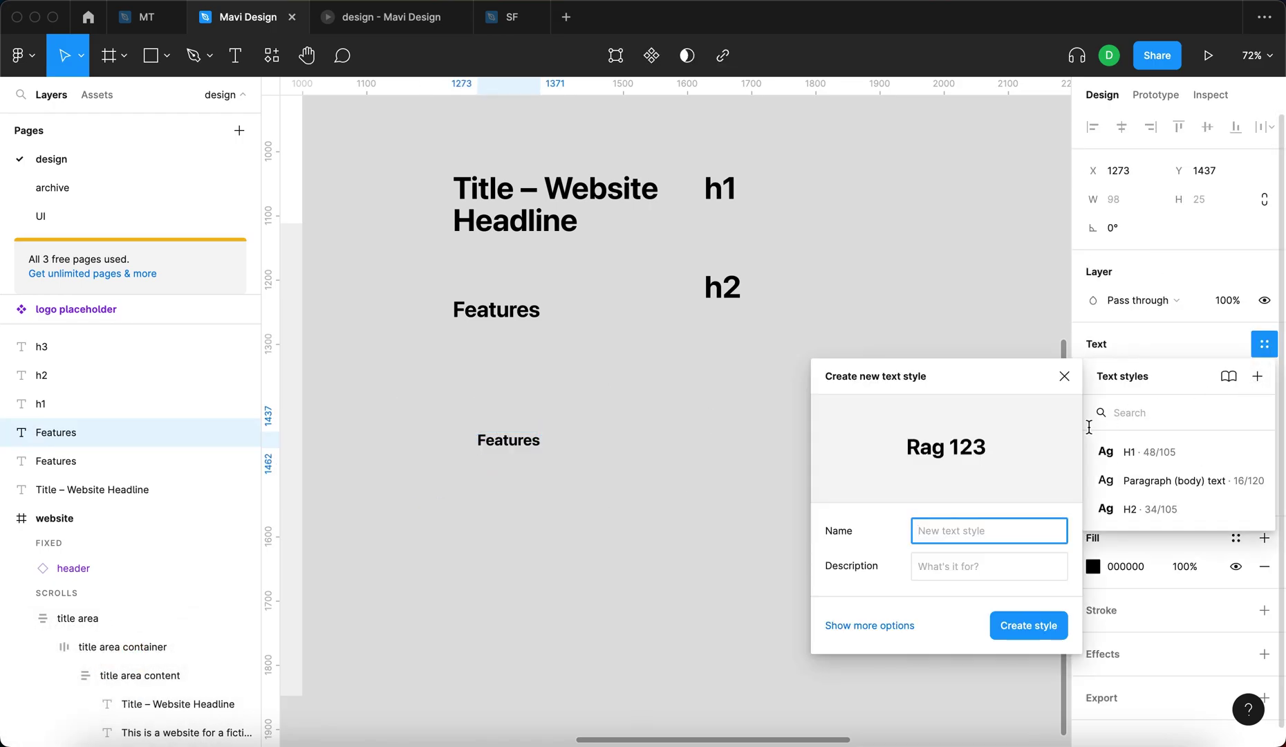
{"action": "type", "text": "h"}
{"action": "key", "text": "BackSpace"}
{"action": "type", "text": "H"}
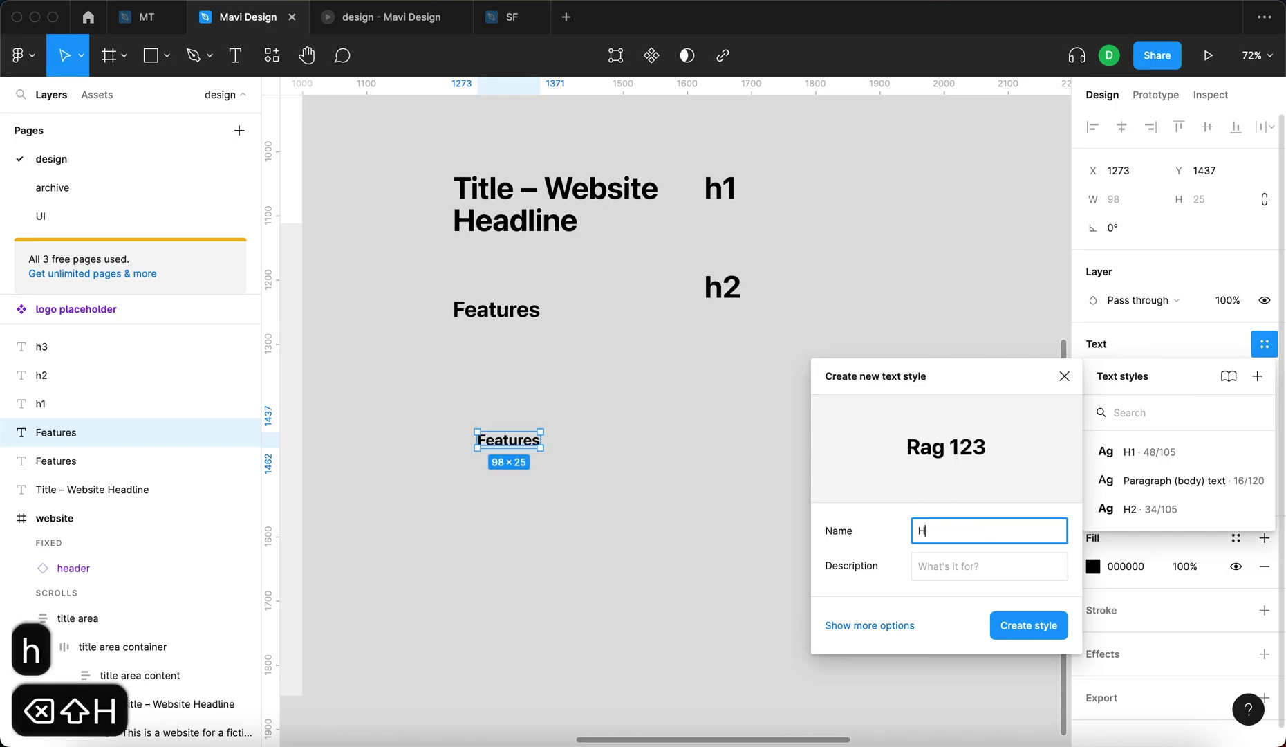
{"action": "type", "text": "3"}
{"action": "key", "text": "Tab"}
{"action": "type", "text": "third"}
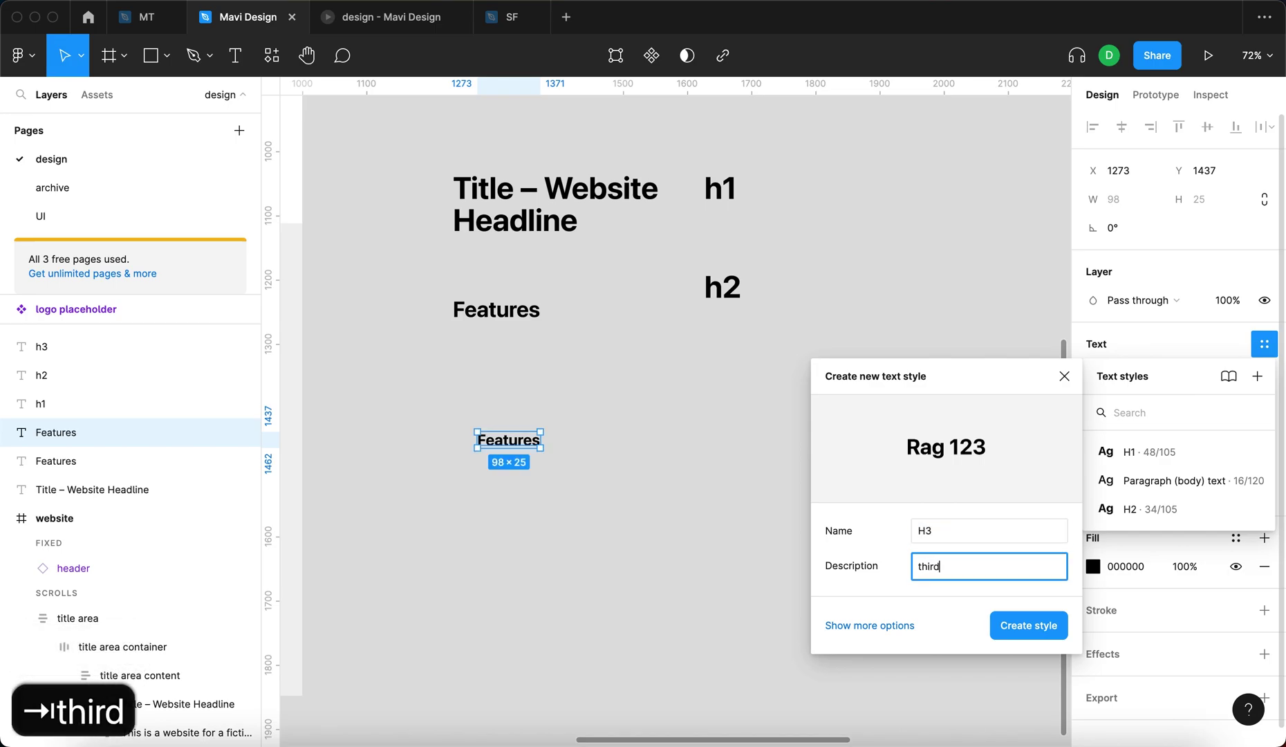
{"action": "type", "text": " most important headline"}
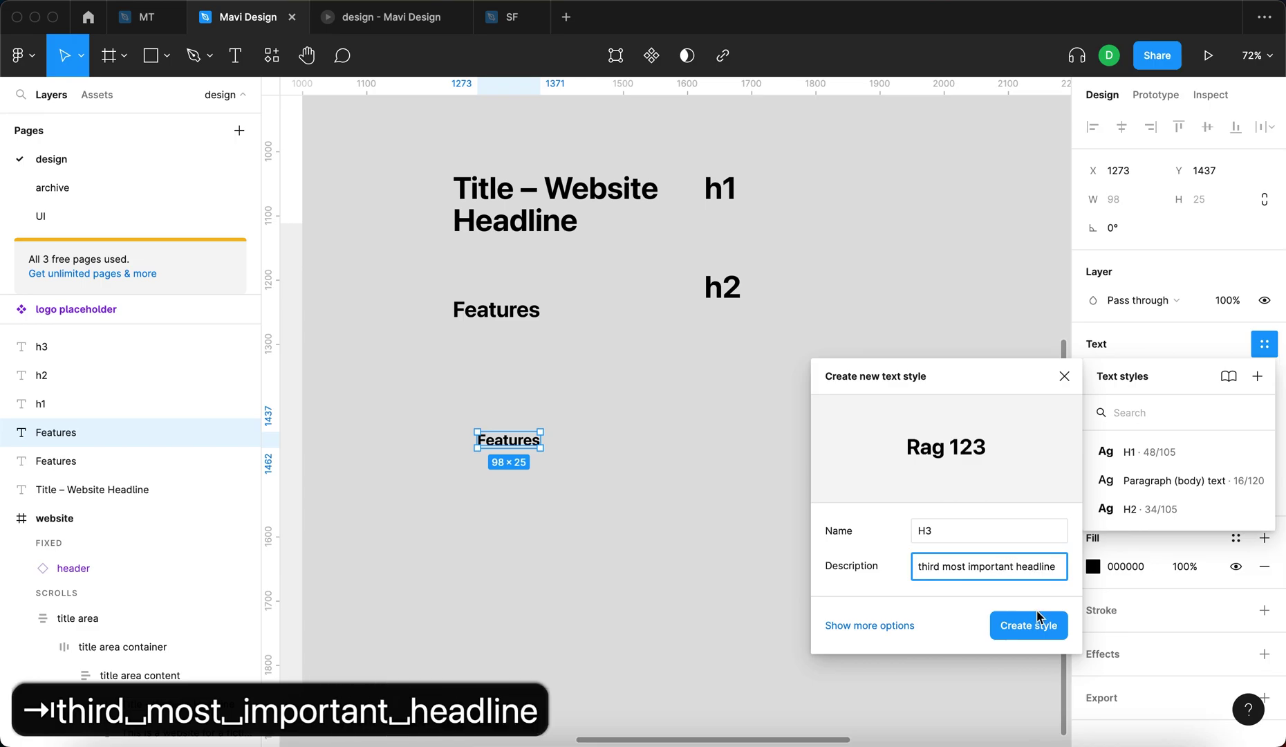
{"action": "left_click", "coordinate": [1028, 624]}
Move the smaller Features text to X 1254, Y 1449, level with the h3 label.
{"action": "left_click", "coordinate": [625, 522]}
{"action": "left_click_drag", "start_coordinate": [505, 443], "coordinate": [493, 450]}
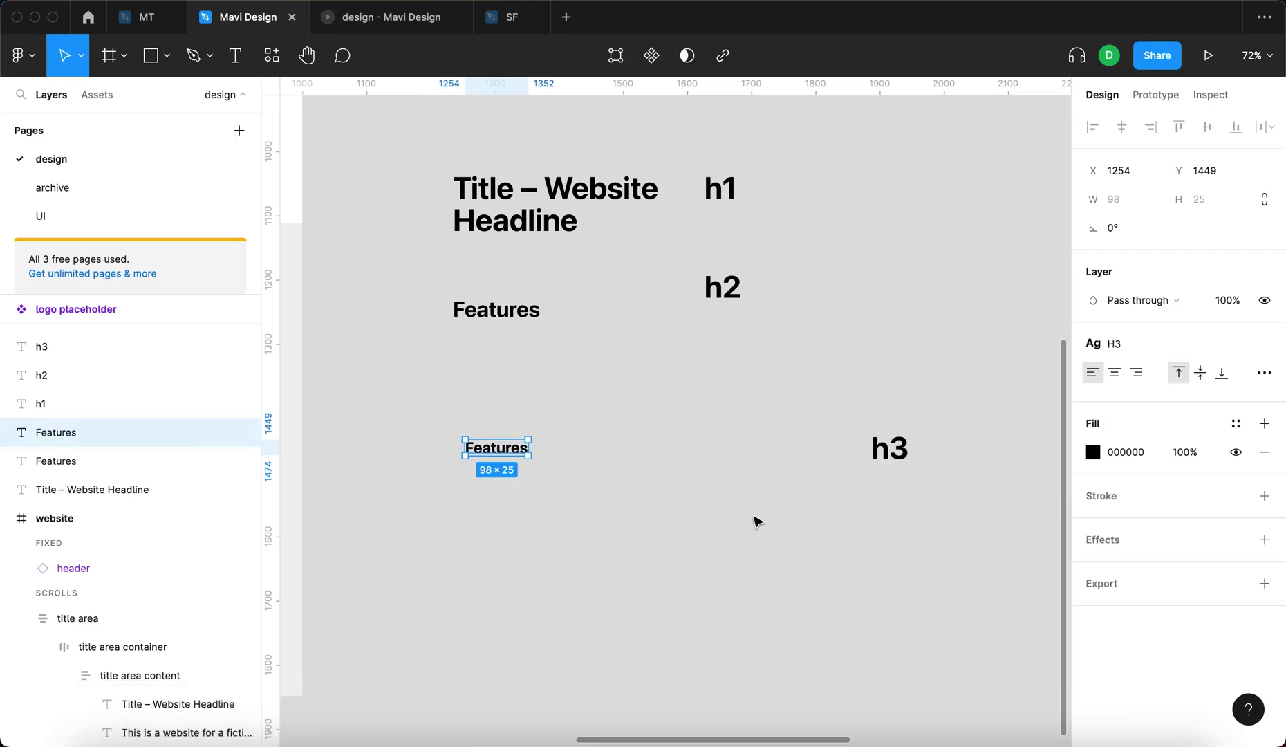
{"action": "left_click", "coordinate": [758, 519]}
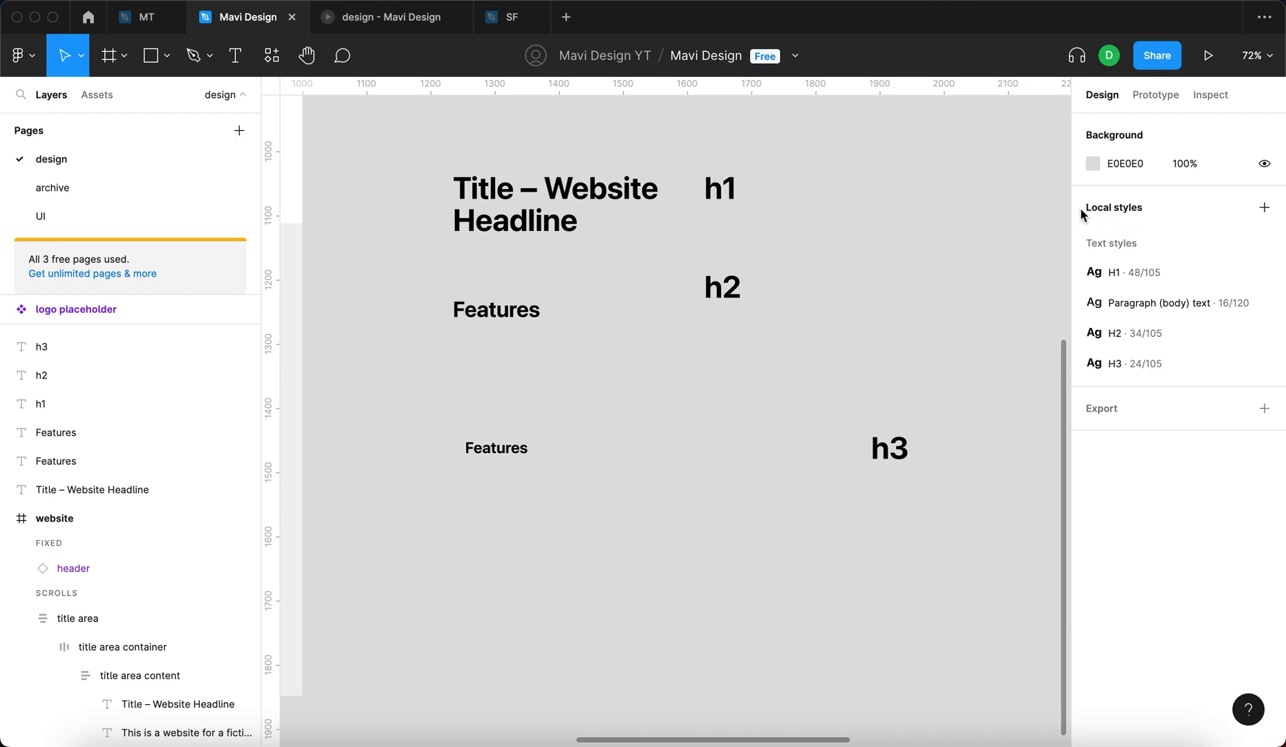
Reorder the local text styles so that Paragraph (body) text comes below H3.
{"action": "mouse_move", "coordinate": [1170, 259]}
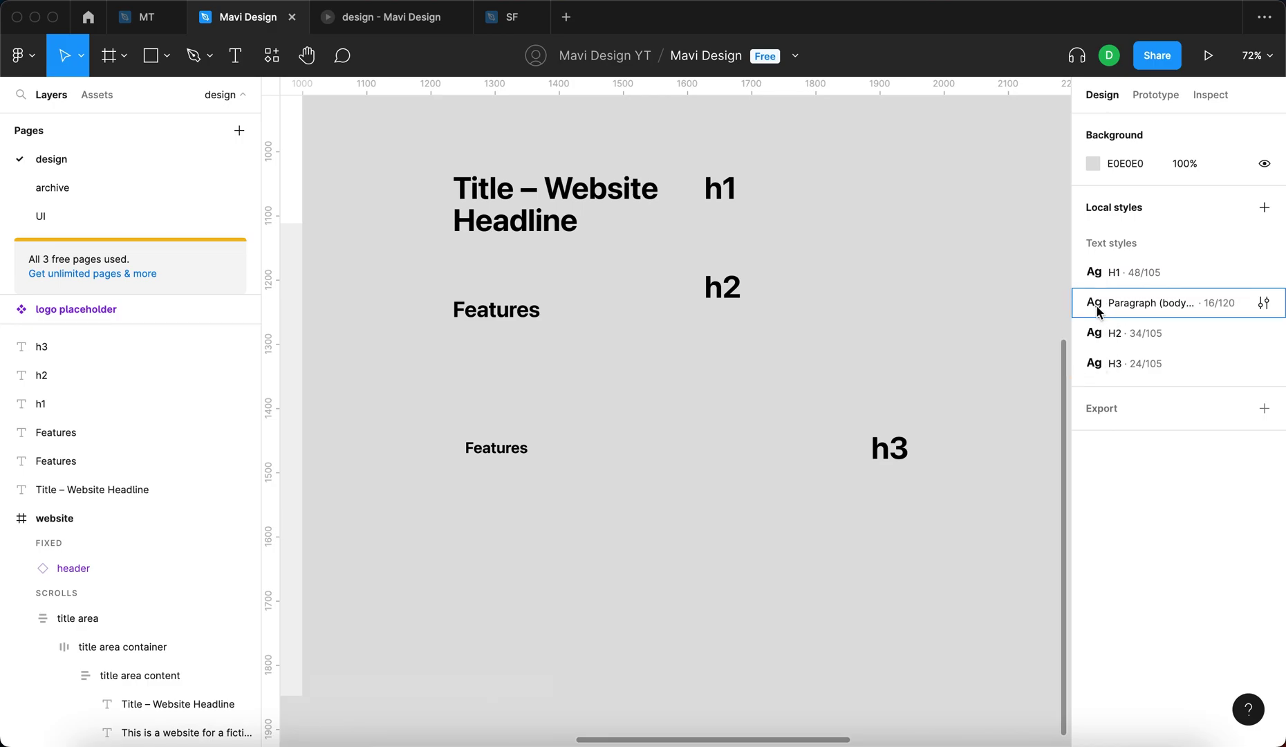
{"action": "left_click_drag", "start_coordinate": [1075, 310], "coordinate": [1082, 378]}
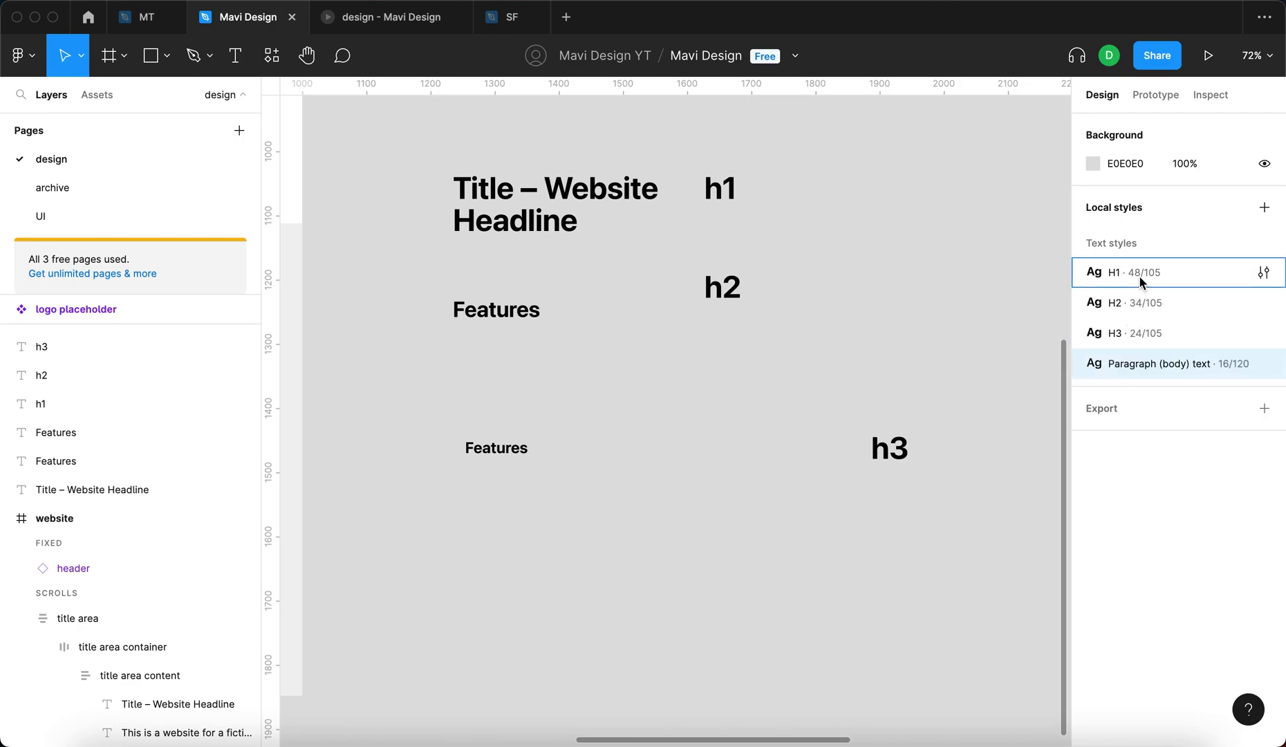
{"action": "left_click", "coordinate": [897, 350]}
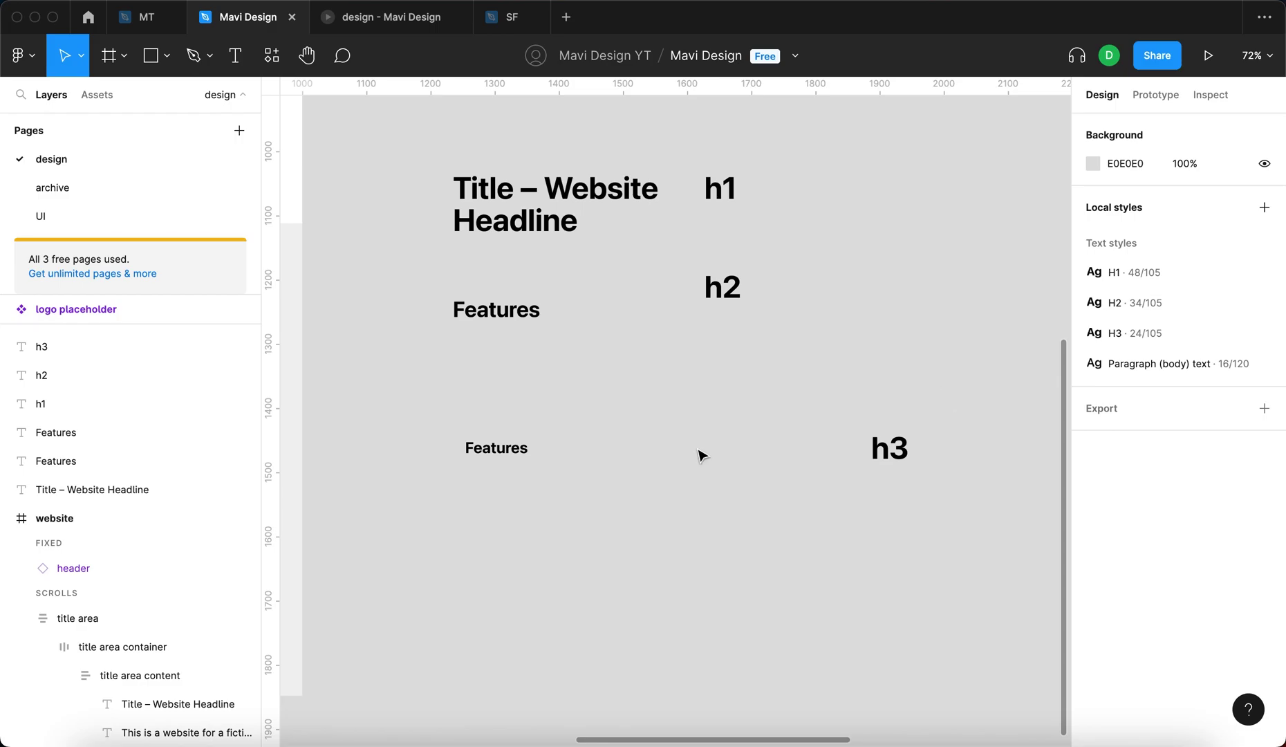
Duplicate the smaller Features text directly beneath itself at X 1254, Y 1510.
{"action": "left_click_drag", "start_coordinate": [516, 449], "coordinate": [516, 488], "text": "alt"}
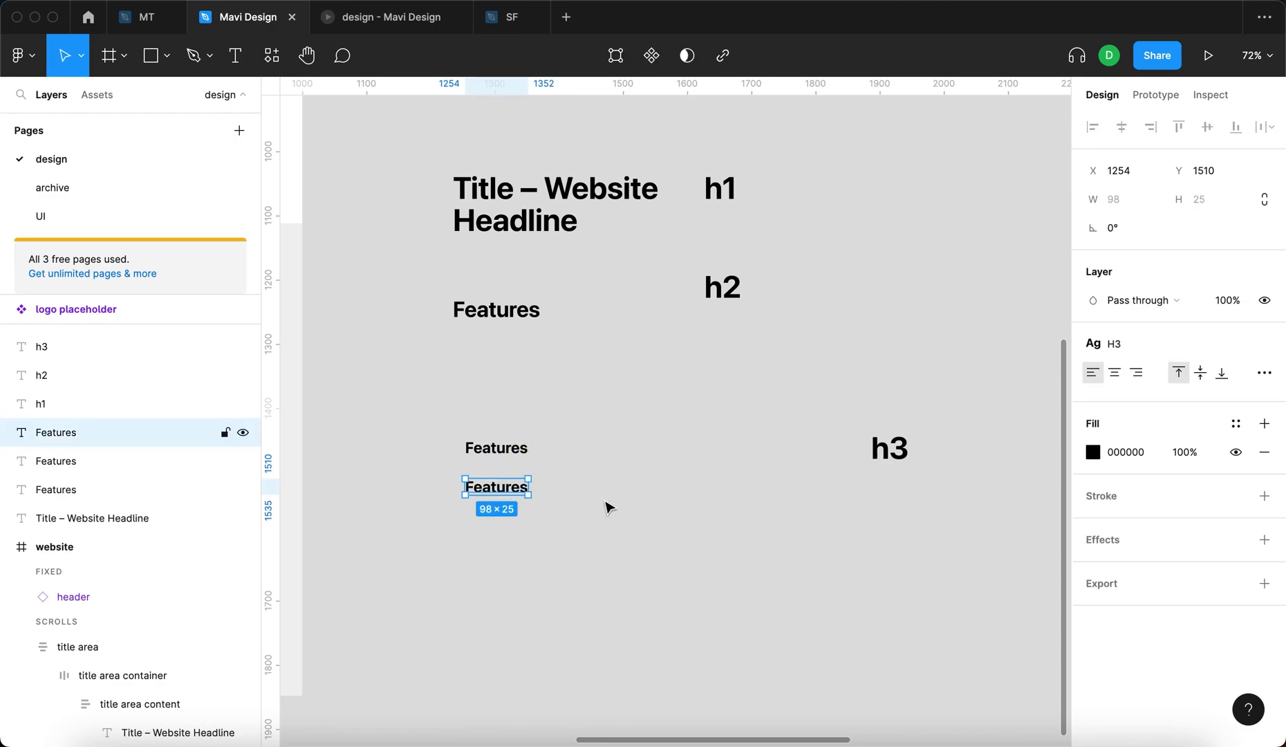
{"action": "scroll", "coordinate": [493, 470], "scroll_direction": "up", "scroll_amount": 5}
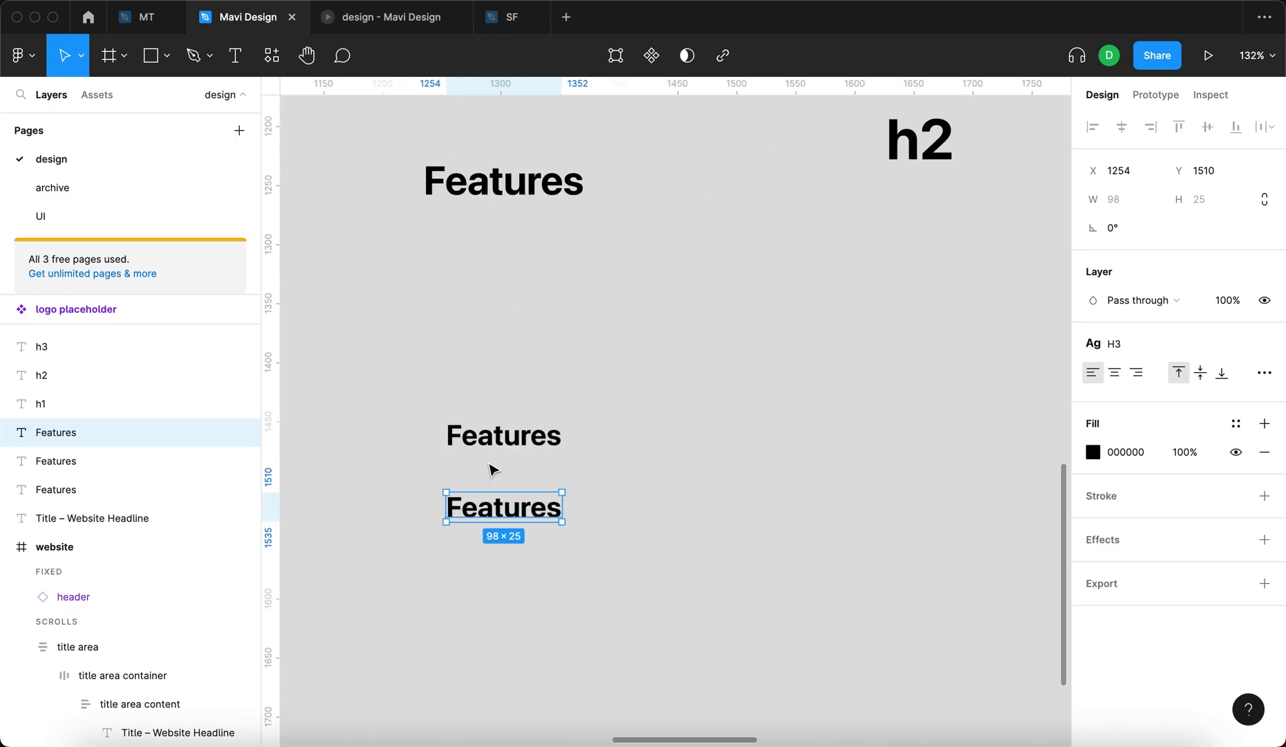
Replace the upper of the two small Features texts with "First Feature".
{"action": "double_click", "coordinate": [504, 436]}
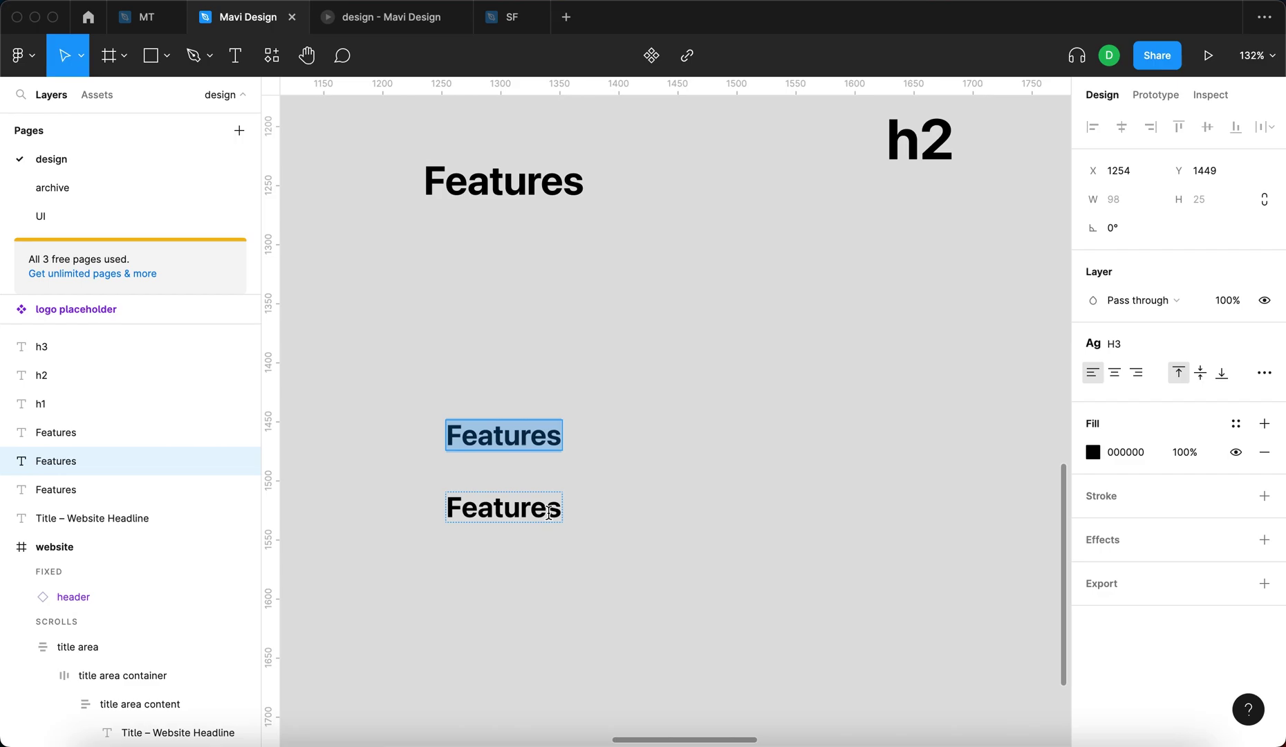
{"action": "type", "text": "F"}
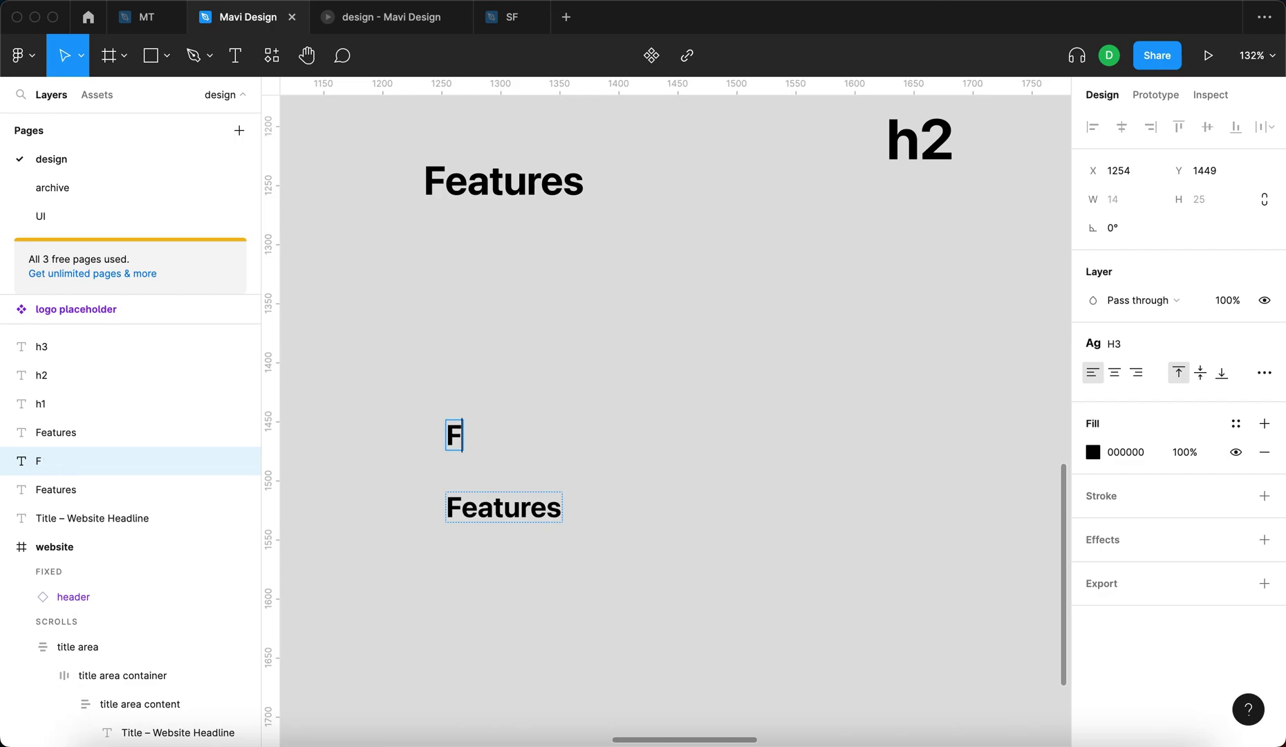
{"action": "type", "text": "irst "}
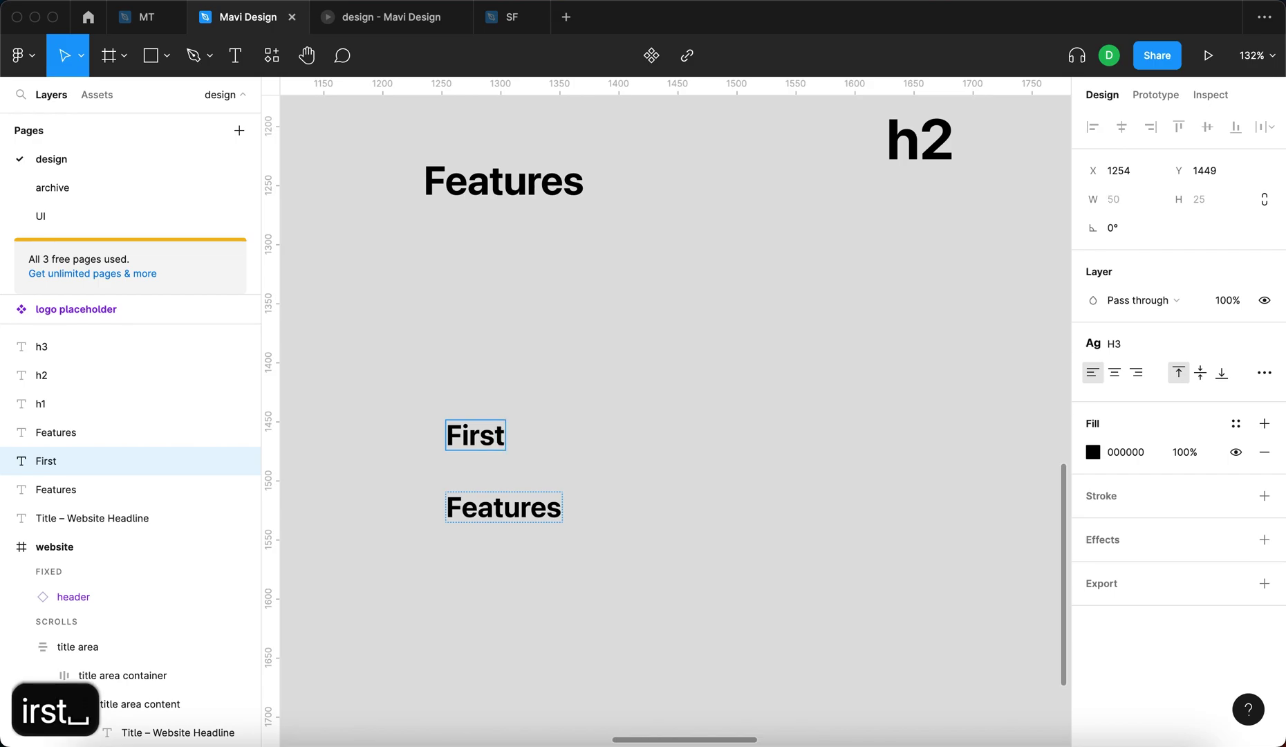
{"action": "type", "text": "Feature"}
{"action": "key", "text": "Escape"}
{"action": "left_click", "coordinate": [556, 577]}
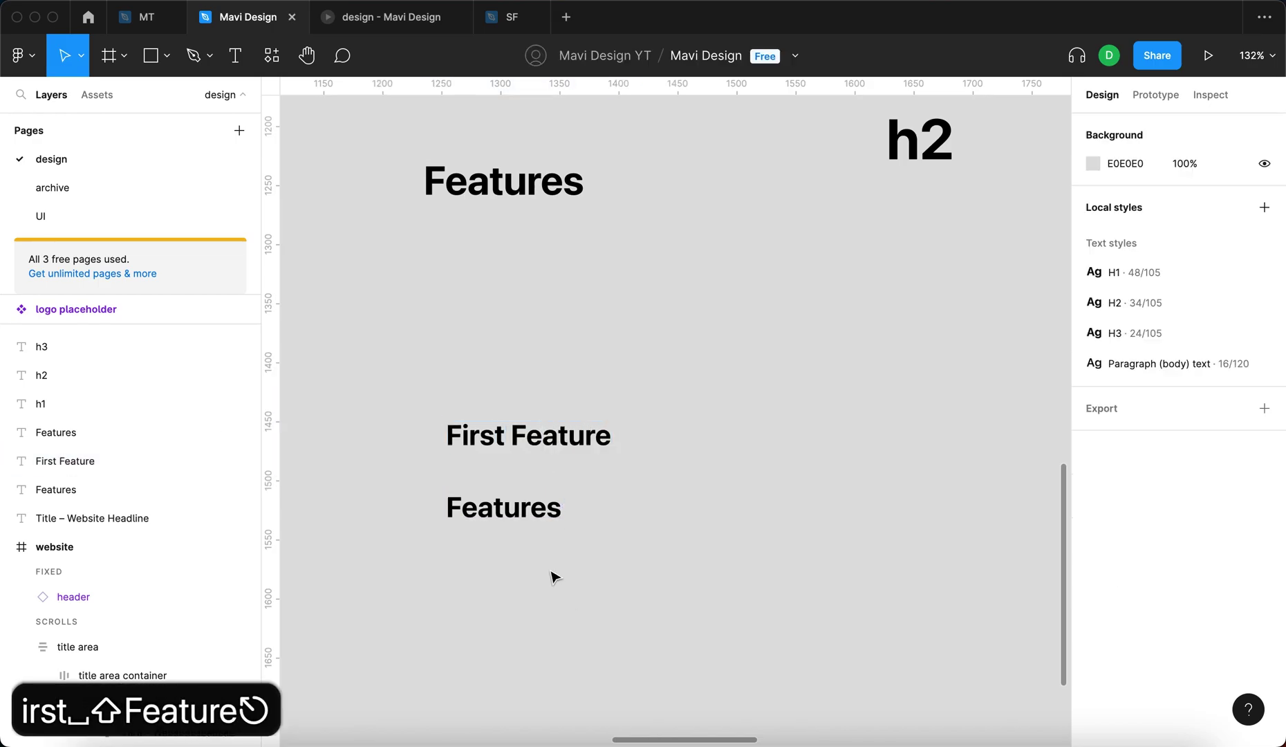
Replace the lower Features text with "This is a description of the first feature of our app. We are going to briefly outline what this feature does".
{"action": "double_click", "coordinate": [516, 509]}
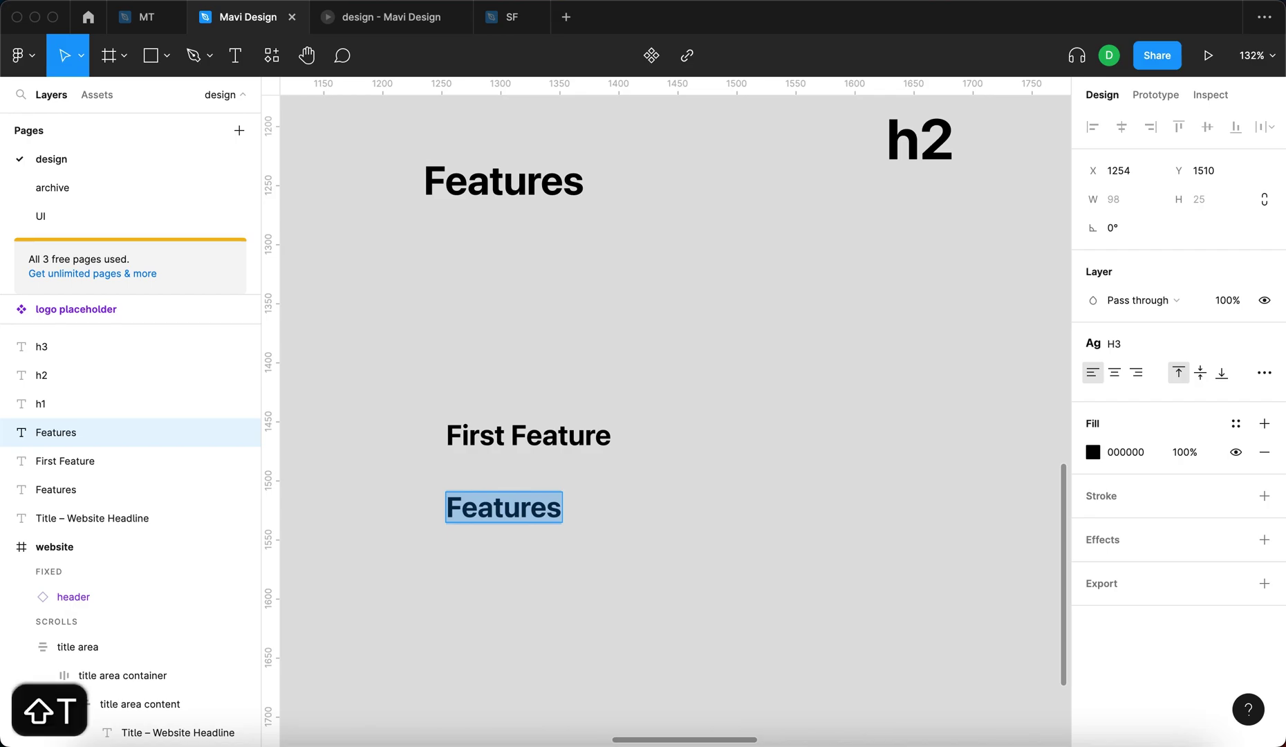
{"action": "type", "text": "This is a d"}
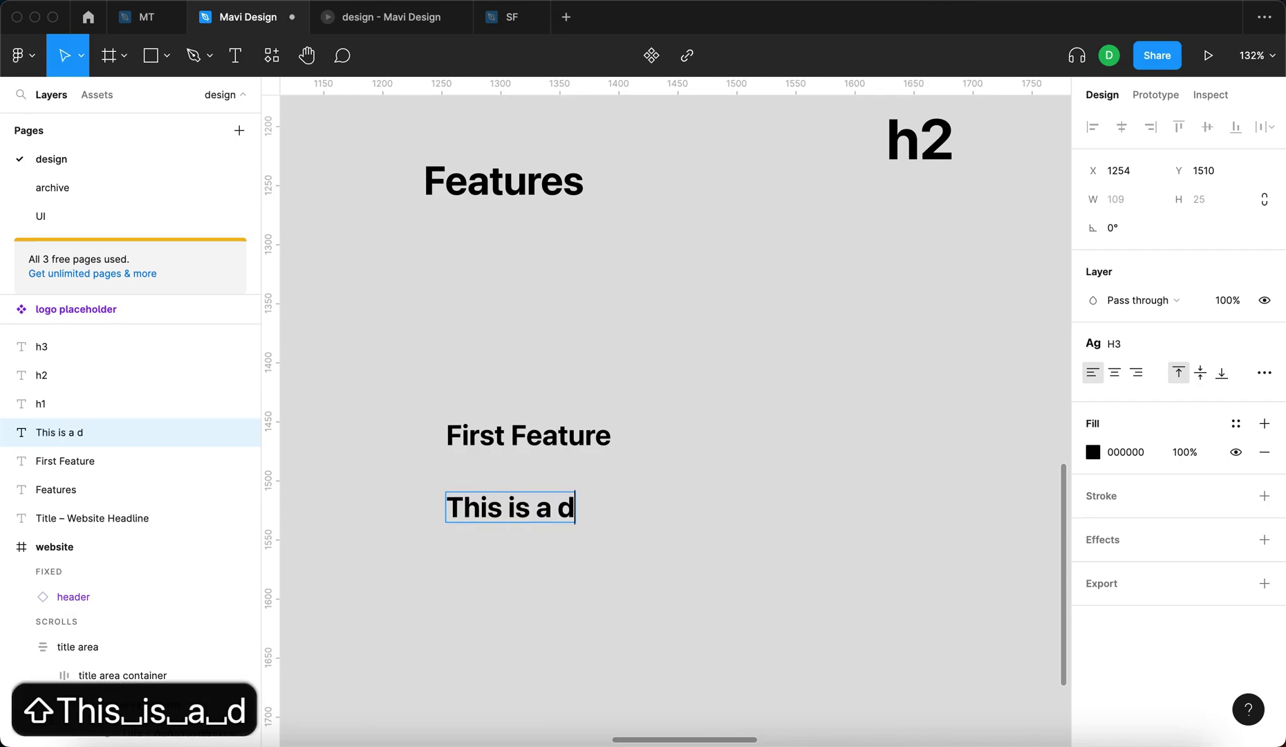
{"action": "type", "text": "escription of the first feature of our"}
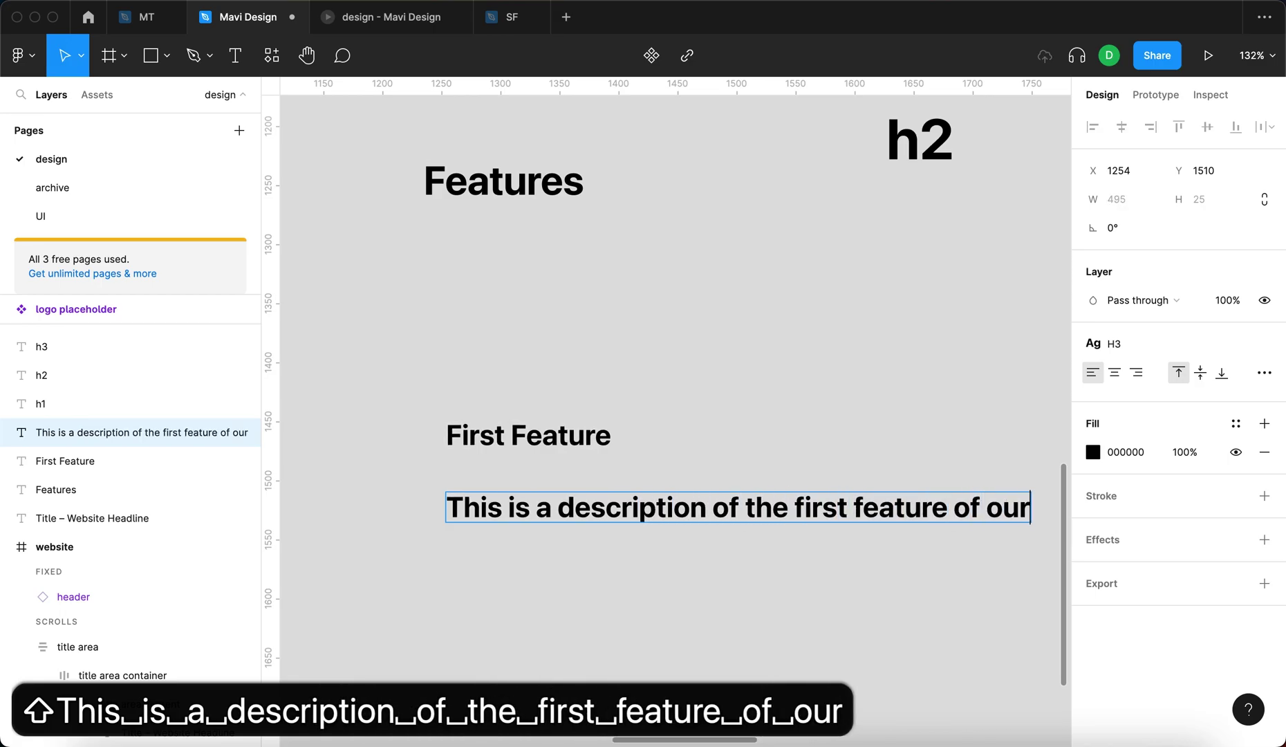
{"action": "scroll", "coordinate": [674, 415], "scroll_direction": "down", "scroll_amount": 3}
{"action": "type", "text": "app. We a"}
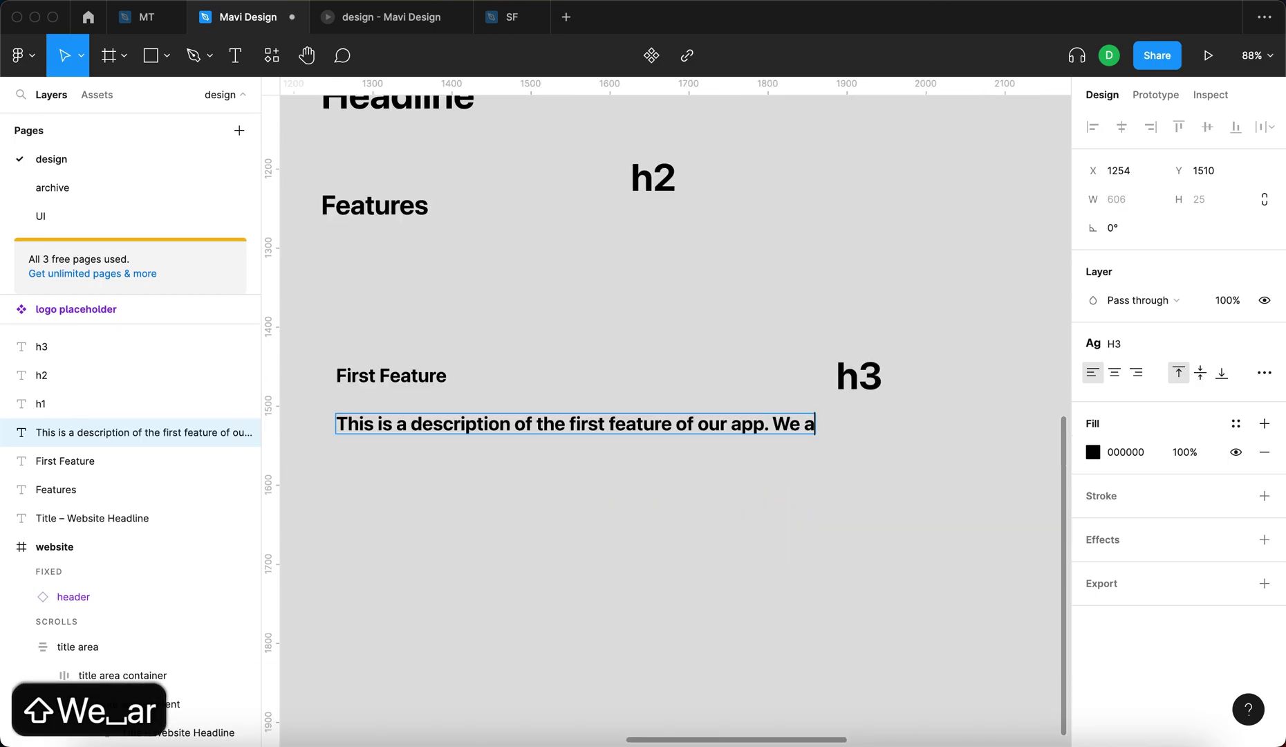
{"action": "type", "text": "re going"}
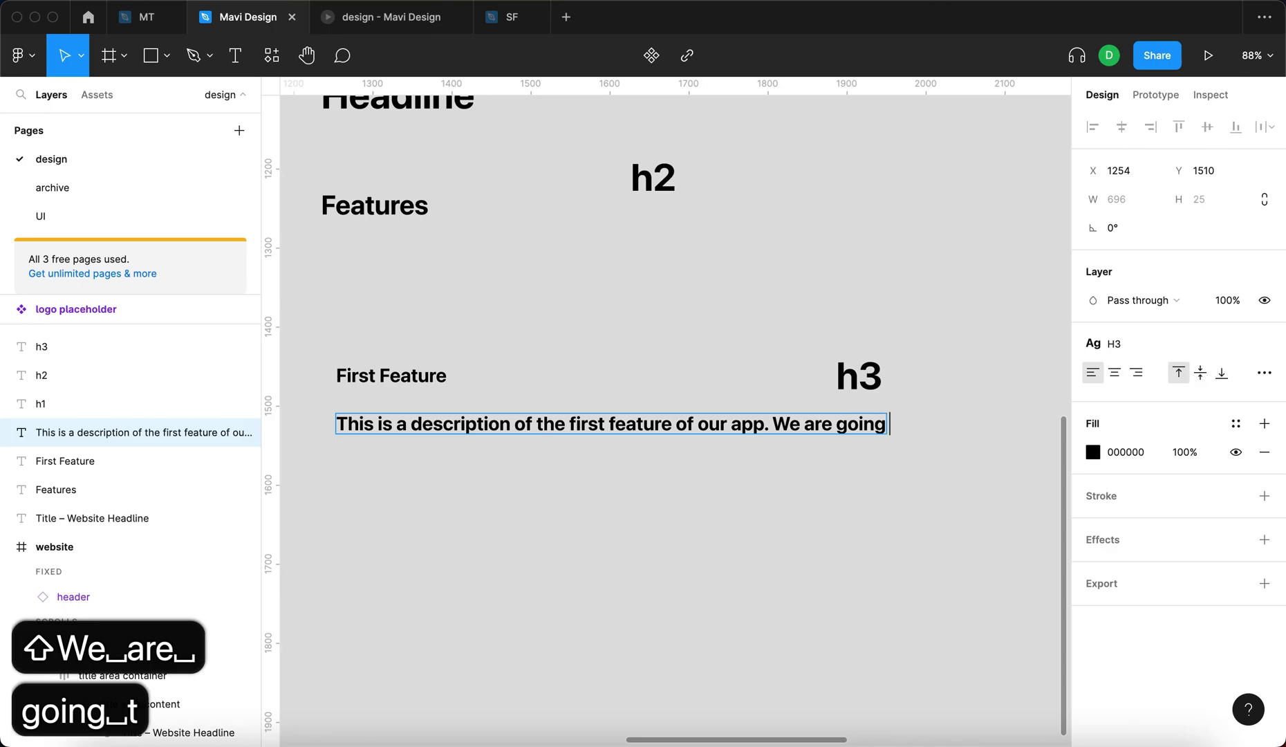
{"action": "type", "text": " to brieflz outl"}
{"action": "key", "text": "BackSpace"}
{"action": "key", "text": "BackSpace"}
{"action": "key", "text": "BackSpace"}
{"action": "key", "text": "BackSpace"}
{"action": "key", "text": "BackSpace"}
{"action": "key", "text": "BackSpace"}
{"action": "type", "text": "y outline what this feature"}
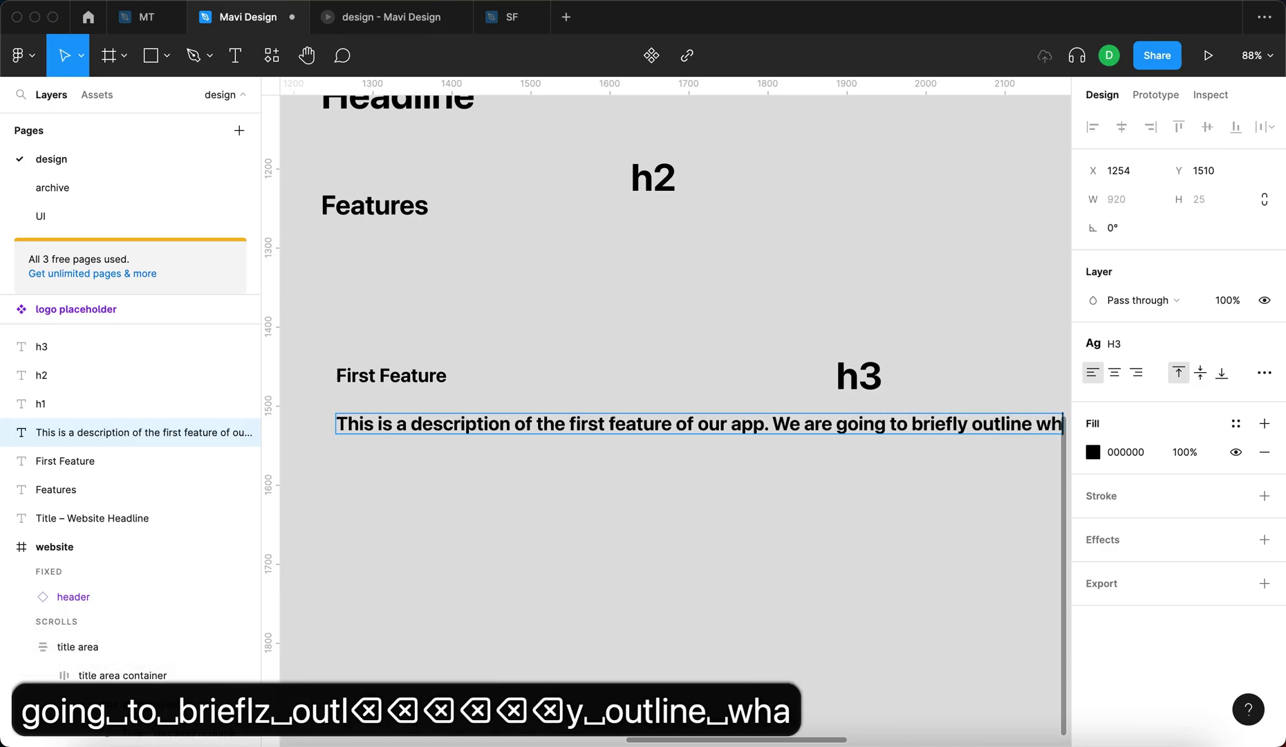
{"action": "key", "text": "BackSpace"}
{"action": "type", "text": "fea"}
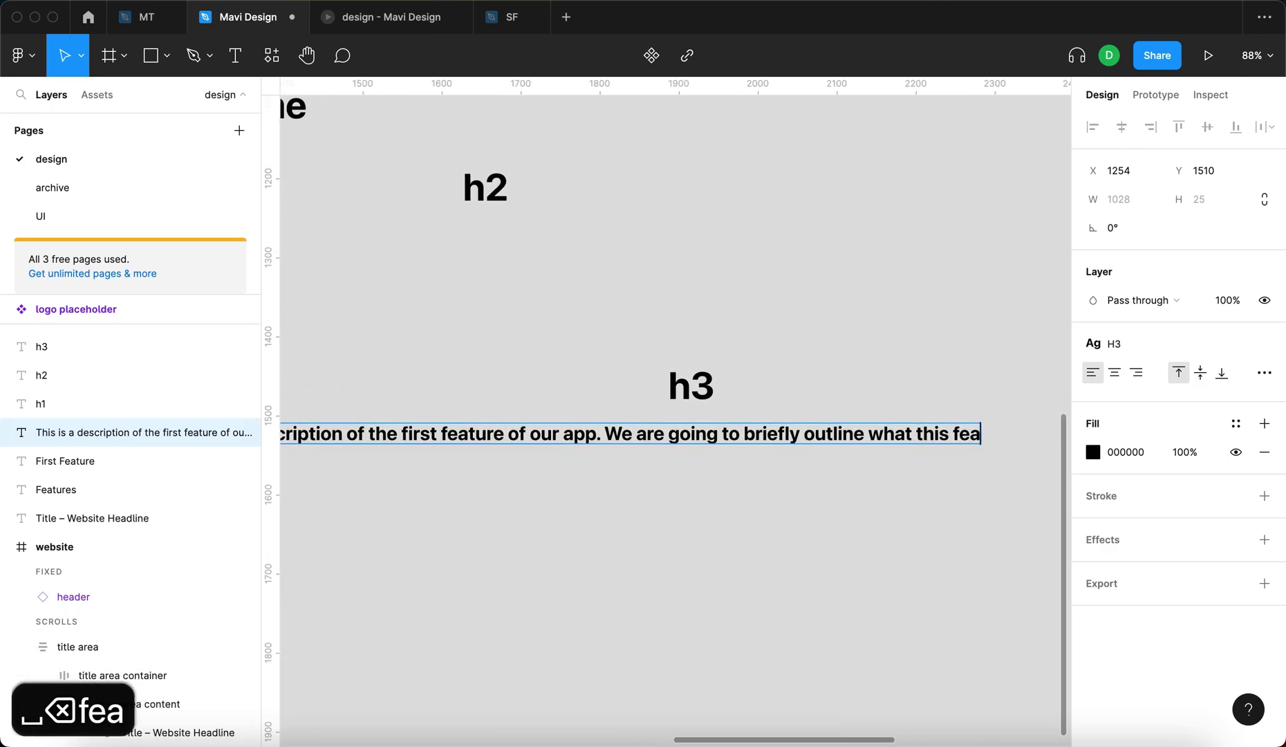
{"action": "type", "text": "ture does"}
{"action": "left_click", "coordinate": [453, 646]}
{"action": "scroll", "coordinate": [453, 646], "scroll_direction": "left", "scroll_amount": 4}
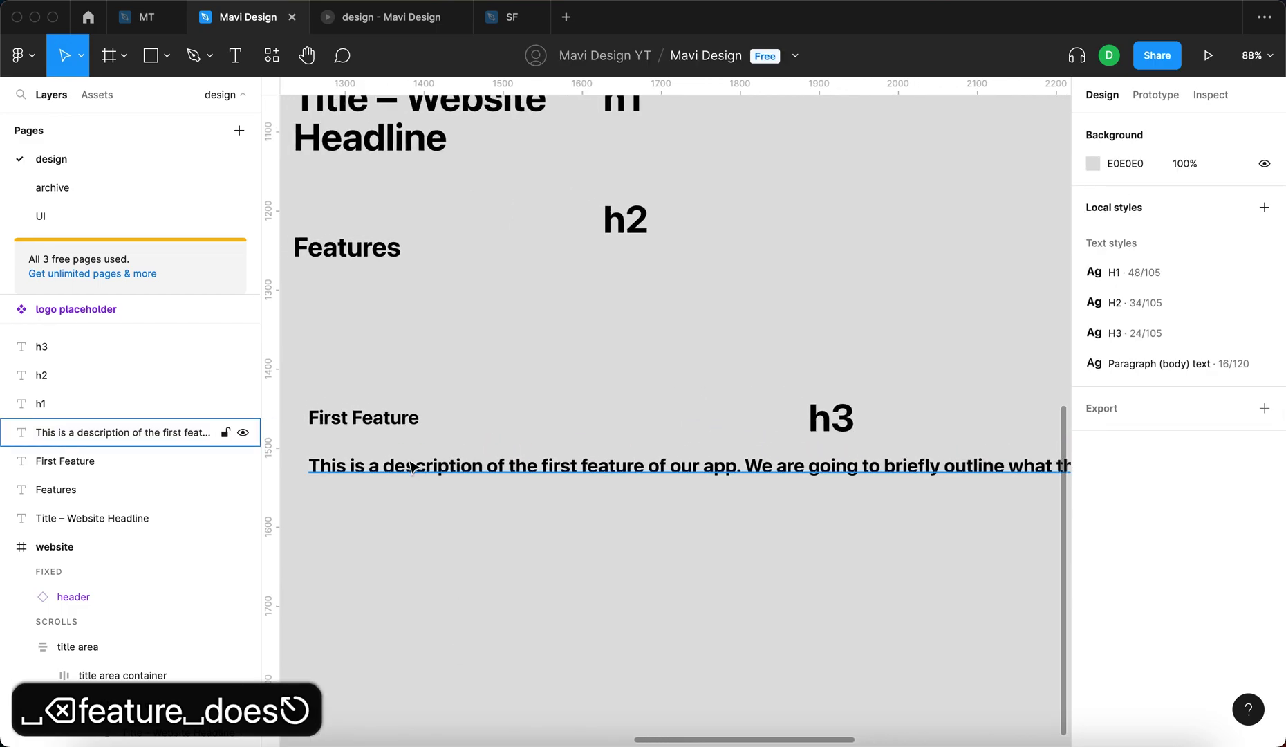
Apply the Paragraph (body) text style to the feature description.
{"action": "left_click", "coordinate": [402, 475]}
{"action": "scroll", "coordinate": [422, 567], "scroll_direction": "left", "scroll_amount": 3}
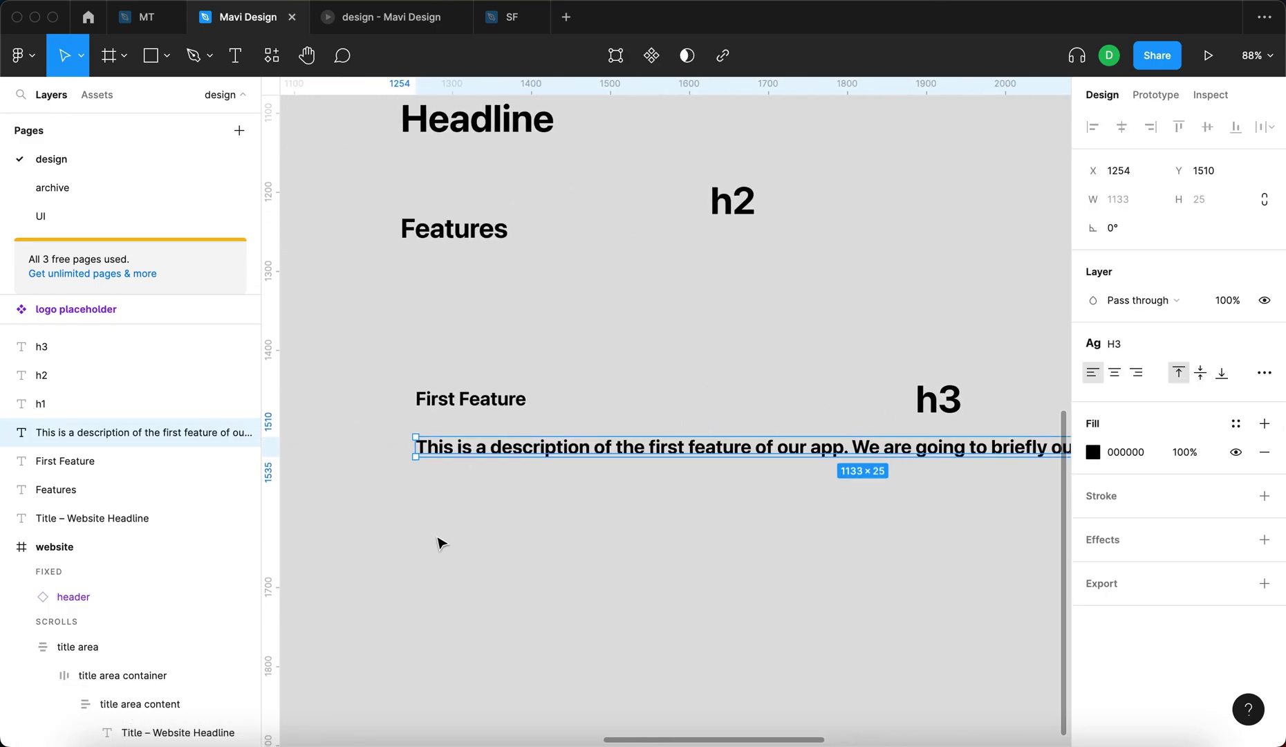
{"action": "scroll", "coordinate": [462, 515], "scroll_direction": "down", "scroll_amount": 3}
{"action": "key", "text": "Escape"}
{"action": "left_click_drag", "start_coordinate": [396, 402], "coordinate": [504, 500]}
{"action": "left_click", "coordinate": [557, 623]}
{"action": "left_click", "coordinate": [585, 468]}
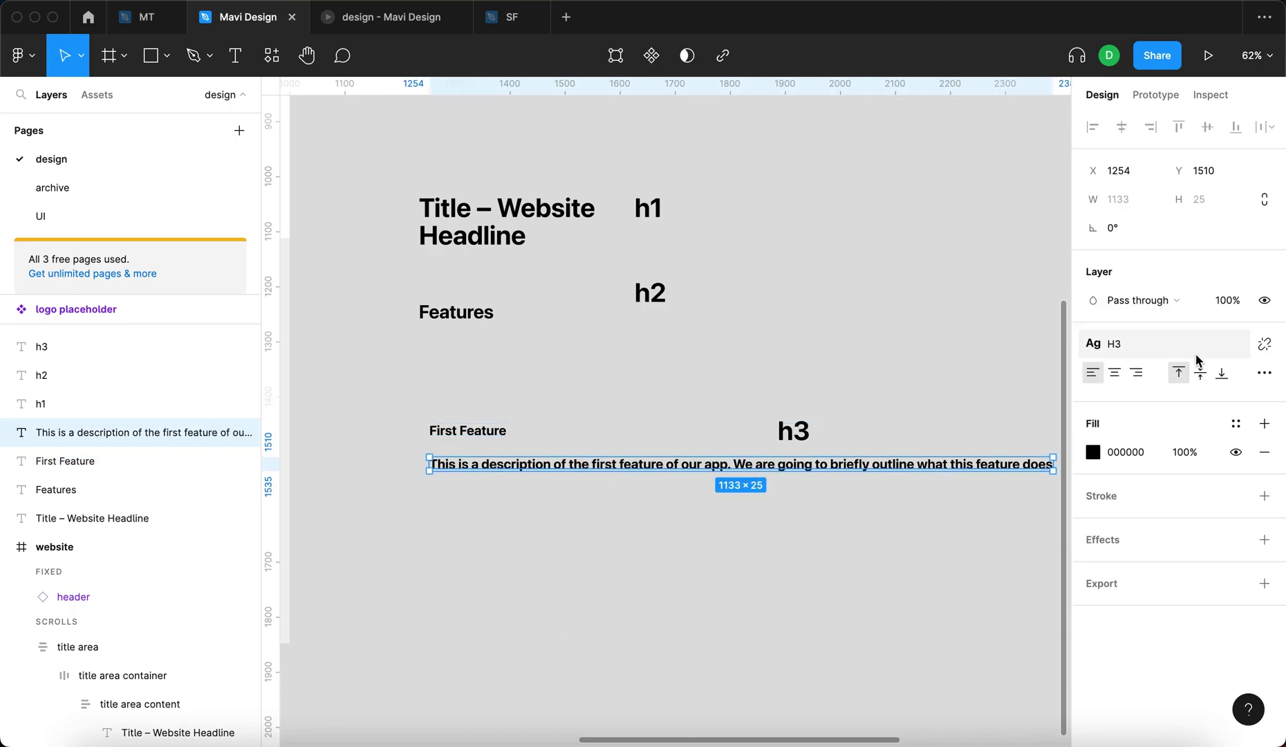
{"action": "left_click", "coordinate": [1154, 348]}
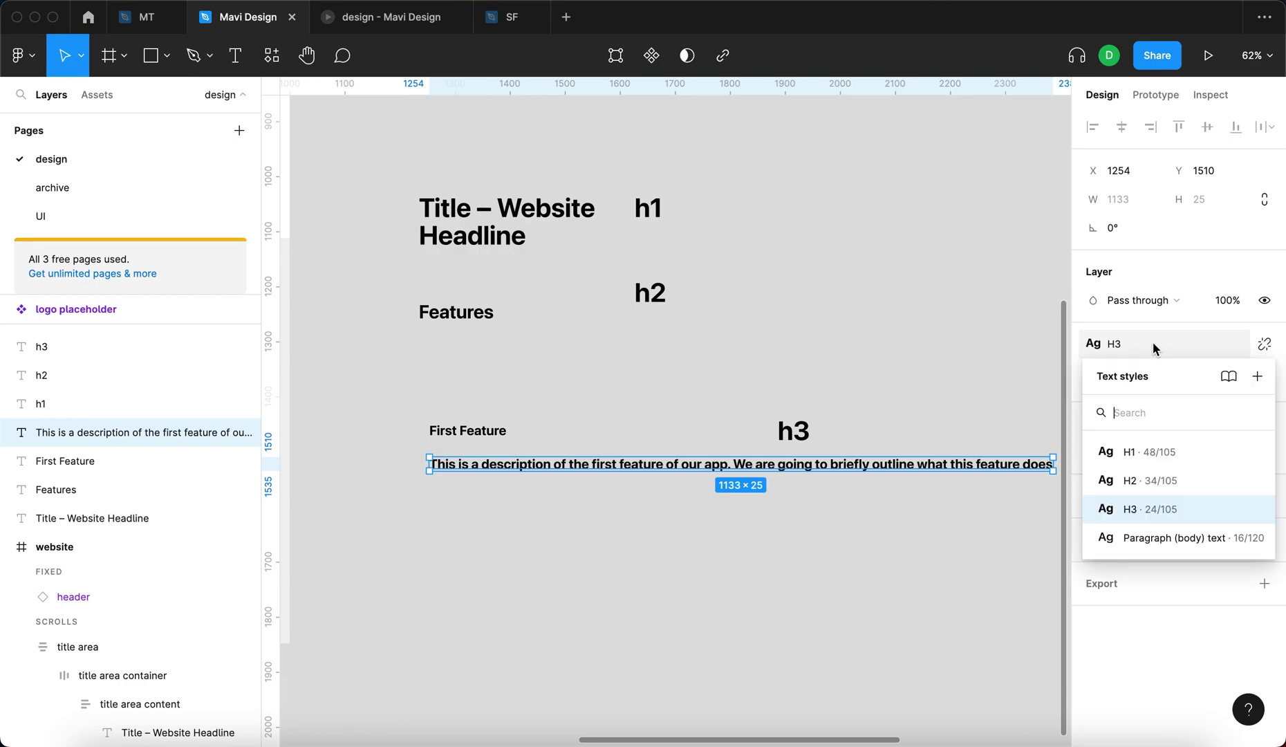
{"action": "left_click", "coordinate": [1189, 543]}
Narrow the feature description's text box so the copy wraps onto four lines beneath First Feature.
{"action": "left_click_drag", "start_coordinate": [858, 461], "coordinate": [556, 485]}
{"action": "key", "text": "Escape"}
{"action": "scroll", "coordinate": [374, 477], "scroll_direction": "up", "scroll_amount": 5}
{"action": "left_click_drag", "start_coordinate": [373, 600], "coordinate": [720, 394]}
{"action": "key", "text": "Escape"}
{"action": "scroll", "coordinate": [881, 431], "scroll_direction": "down", "scroll_amount": 5}
{"action": "scroll", "coordinate": [529, 363], "scroll_direction": "up", "scroll_amount": 4}
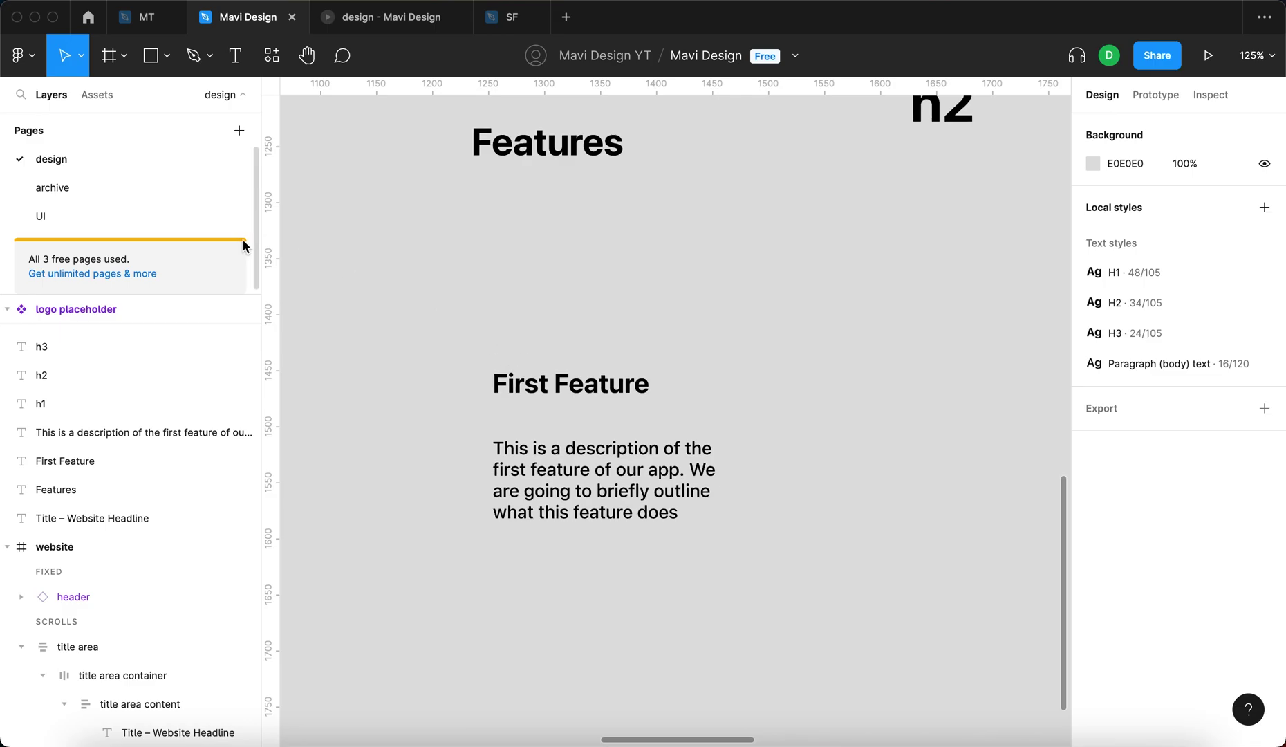
{"action": "scroll", "coordinate": [477, 276], "scroll_direction": "up", "scroll_amount": 6}
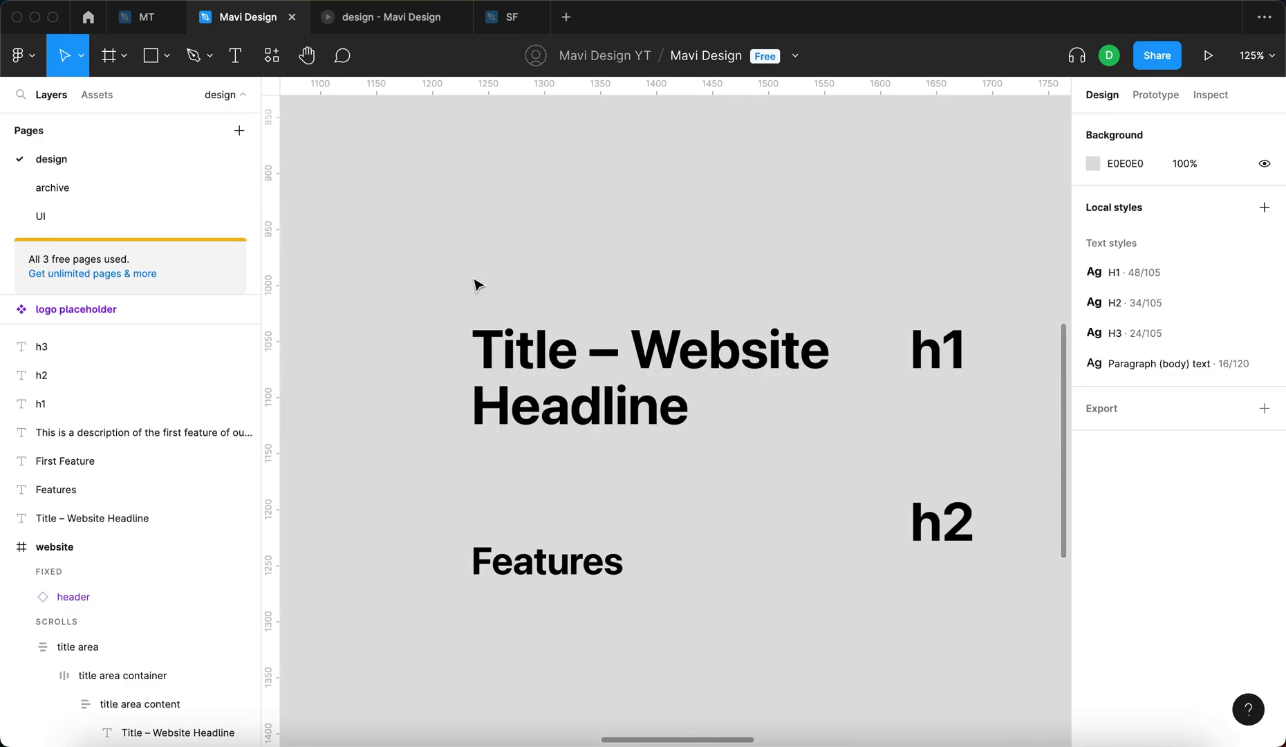
{"action": "scroll", "coordinate": [477, 284], "scroll_direction": "down", "scroll_amount": 3}
{"action": "scroll", "coordinate": [476, 284], "scroll_direction": "down", "scroll_amount": 4}
{"action": "left_click_drag", "start_coordinate": [476, 294], "coordinate": [612, 254]}
{"action": "scroll", "coordinate": [681, 526], "scroll_direction": "up", "scroll_amount": 5}
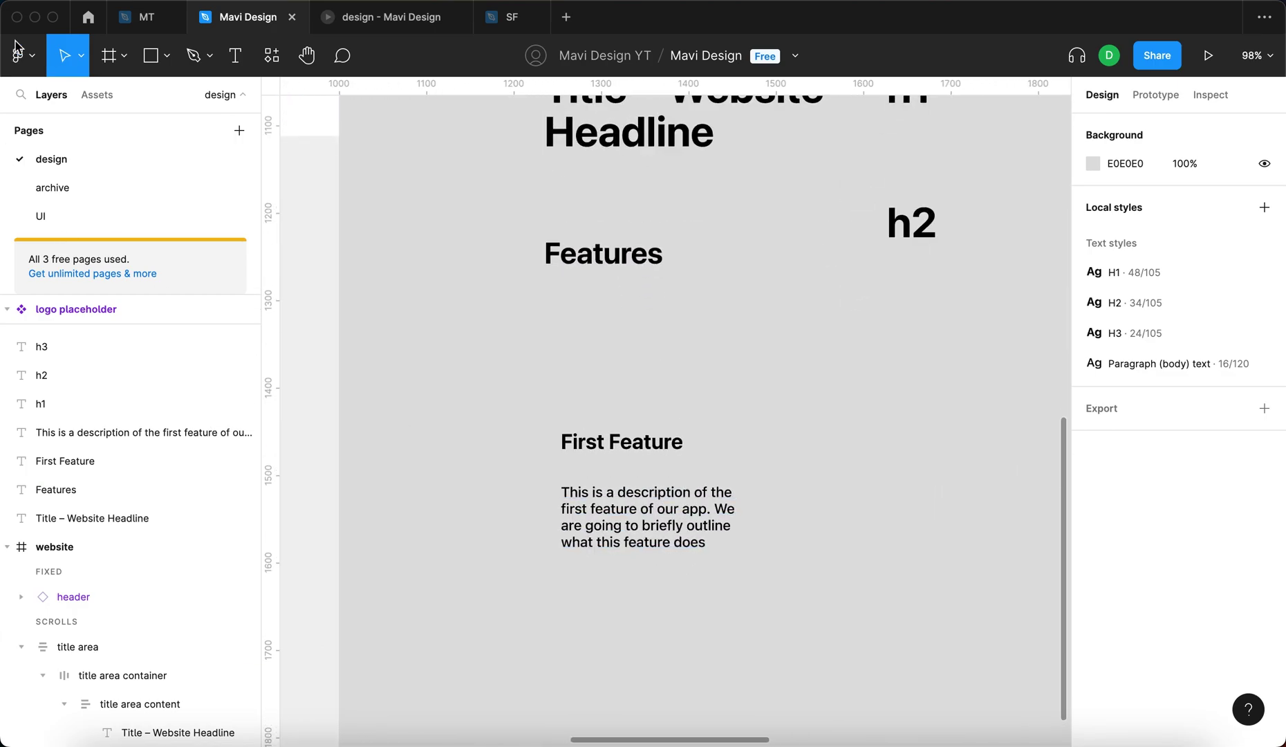
Place an instance of the local button component beneath the feature description, aligned with the text's left edge.
{"action": "left_click", "coordinate": [97, 94]}
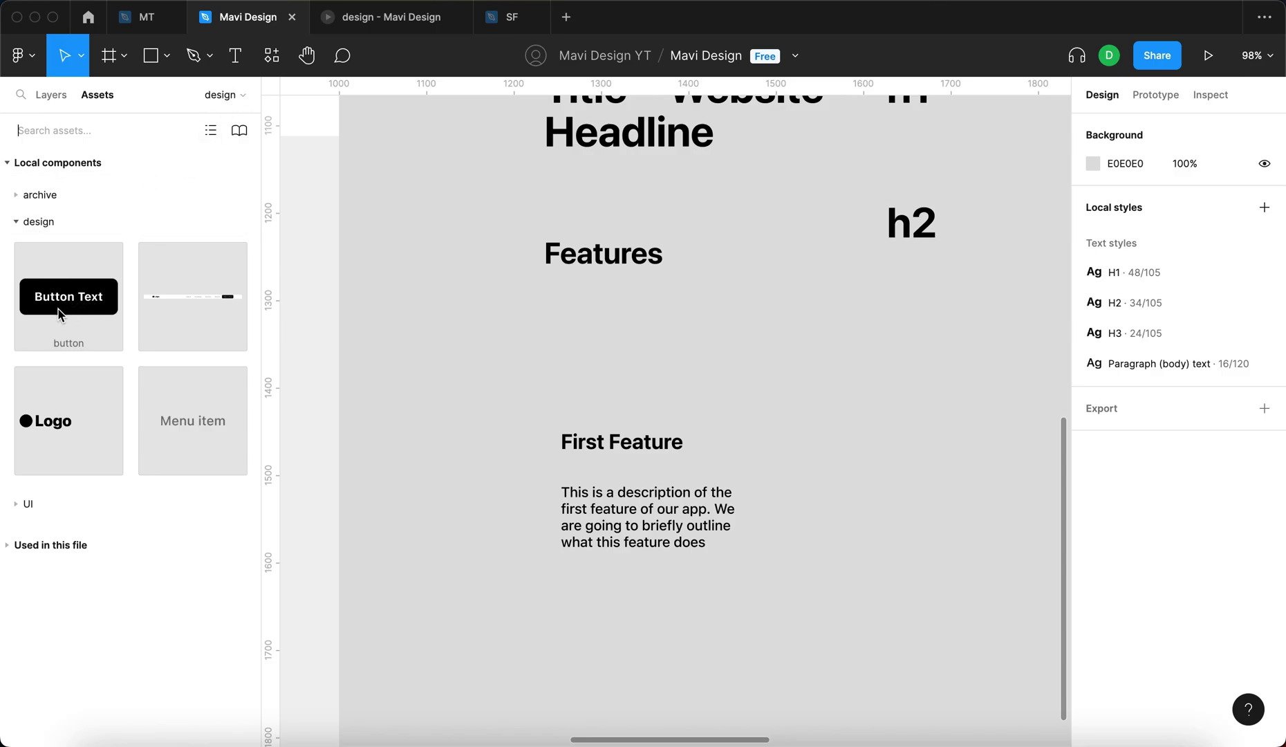
{"action": "left_click_drag", "start_coordinate": [88, 307], "coordinate": [655, 600]}
{"action": "left_click", "coordinate": [775, 597]}
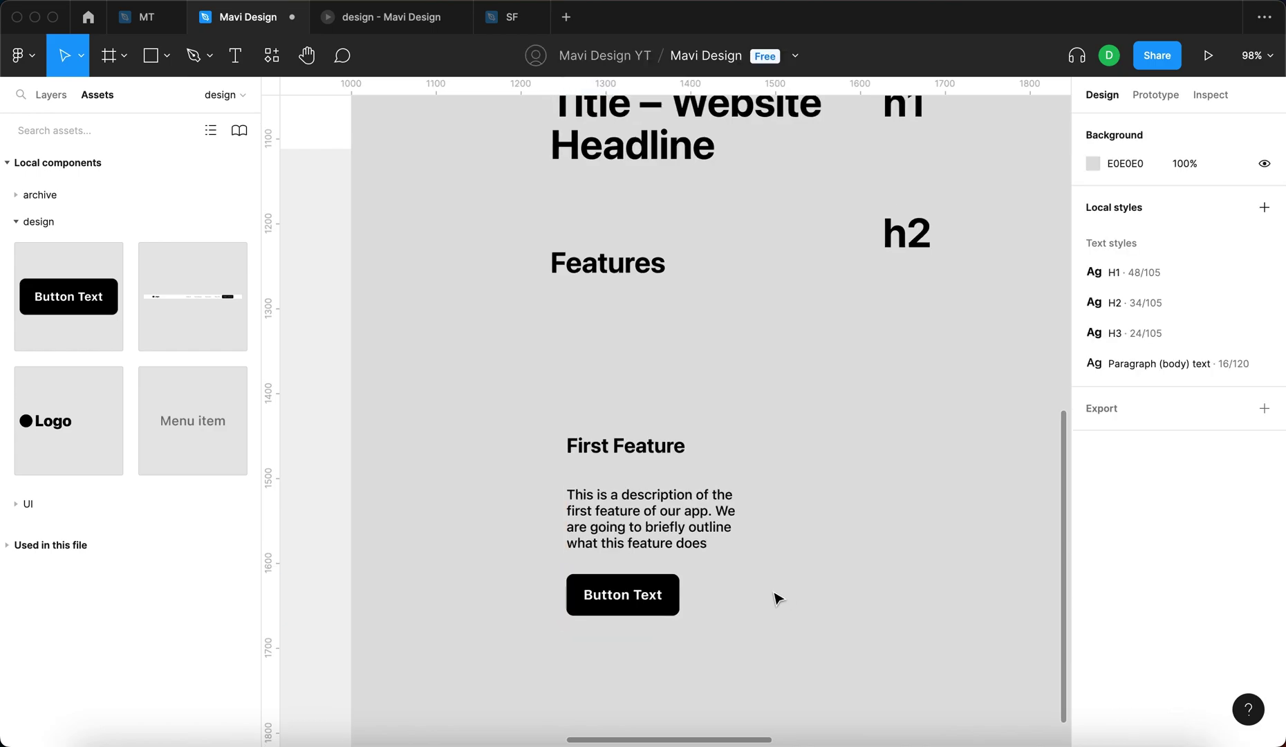
Draw a 64 × 64 frame above the First Feature headline and align it with the headline at X 1254, Y 1337.
{"action": "scroll", "coordinate": [632, 431], "scroll_direction": "down", "scroll_amount": 6}
{"action": "scroll", "coordinate": [631, 431], "scroll_direction": "up", "scroll_amount": 5}
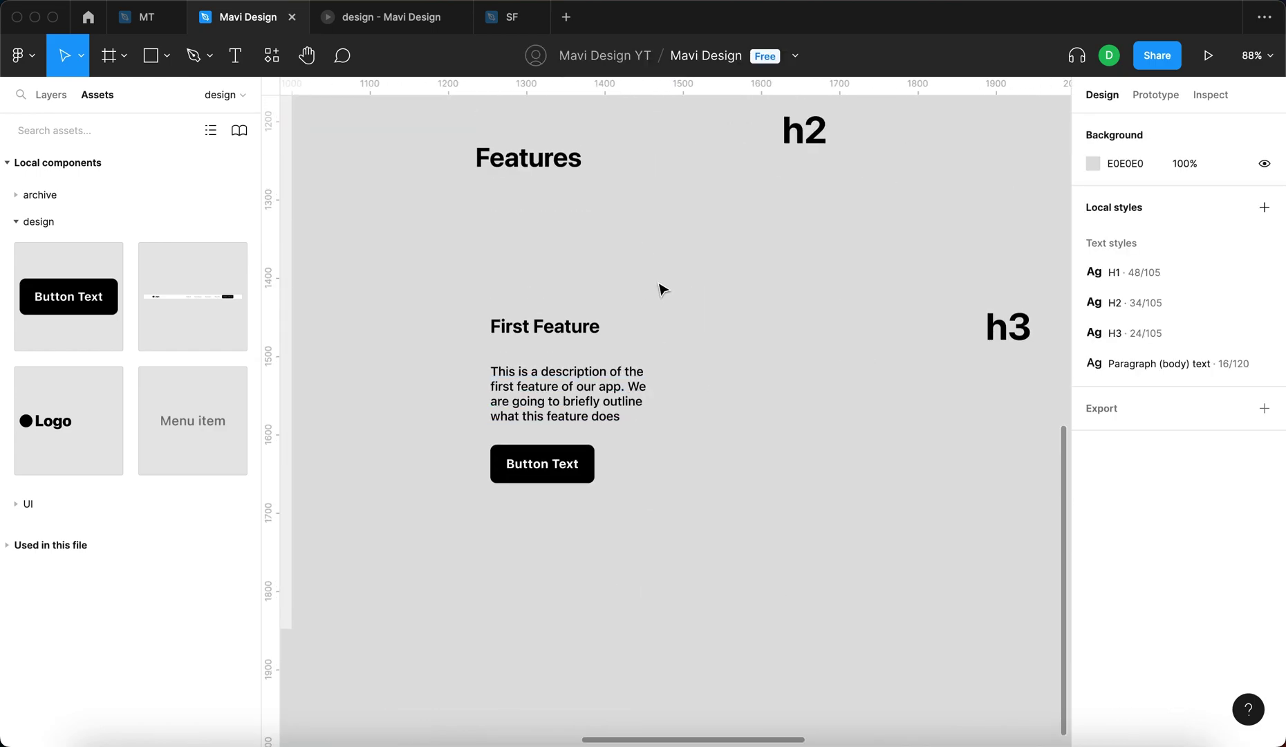
{"action": "key", "text": "f"}
{"action": "scroll", "coordinate": [609, 276], "scroll_direction": "up", "scroll_amount": 5}
{"action": "scroll", "coordinate": [561, 264], "scroll_direction": "up", "scroll_amount": 2}
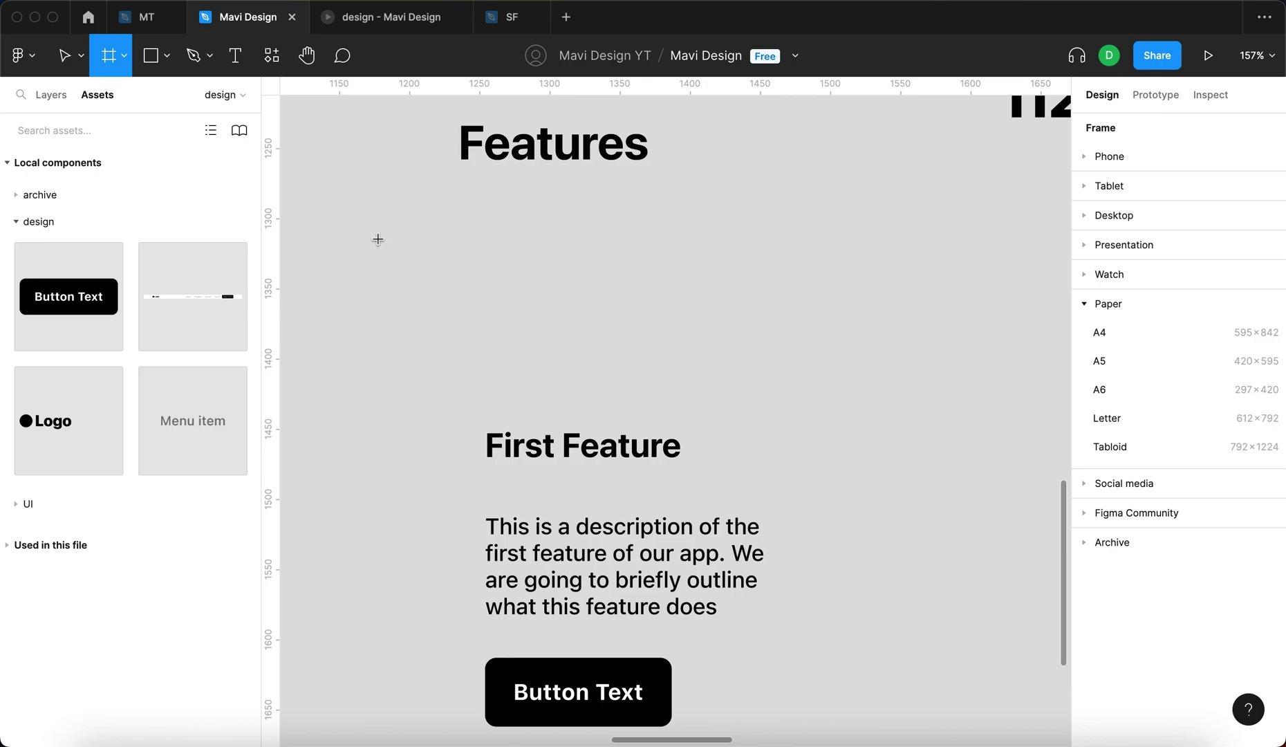
{"action": "mouse_move", "coordinate": [503, 237]}
{"action": "left_mouse_down"}
{"action": "mouse_move", "coordinate": [603, 334]}
{"action": "mouse_move", "coordinate": [593, 331]}
{"action": "mouse_move", "coordinate": [618, 331]}
{"action": "left_mouse_up"}
{"action": "left_click_drag", "start_coordinate": [571, 279], "coordinate": [547, 316]}
Rename the 64 × 64 frame as "icon".
{"action": "key", "text": "super+r"}
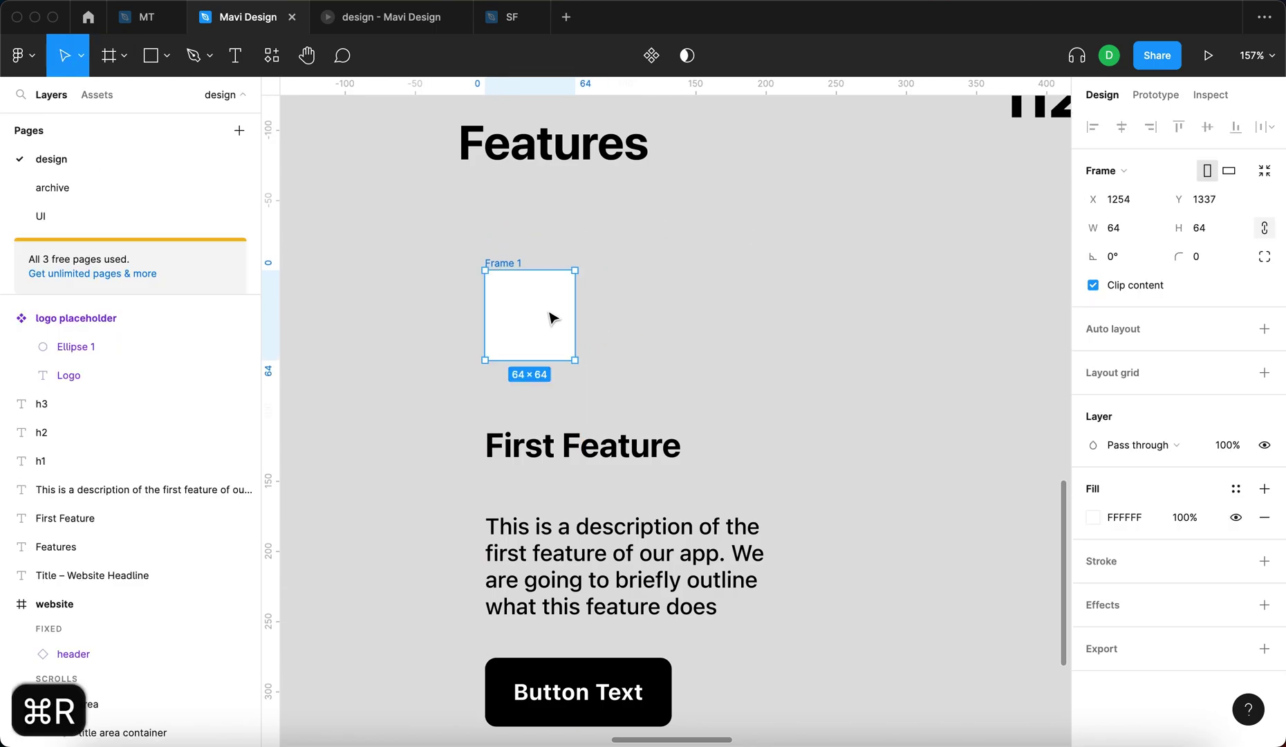
{"action": "key", "text": "i"}
{"action": "key", "text": "c"}
{"action": "key", "text": "o"}
{"action": "key", "text": "n"}
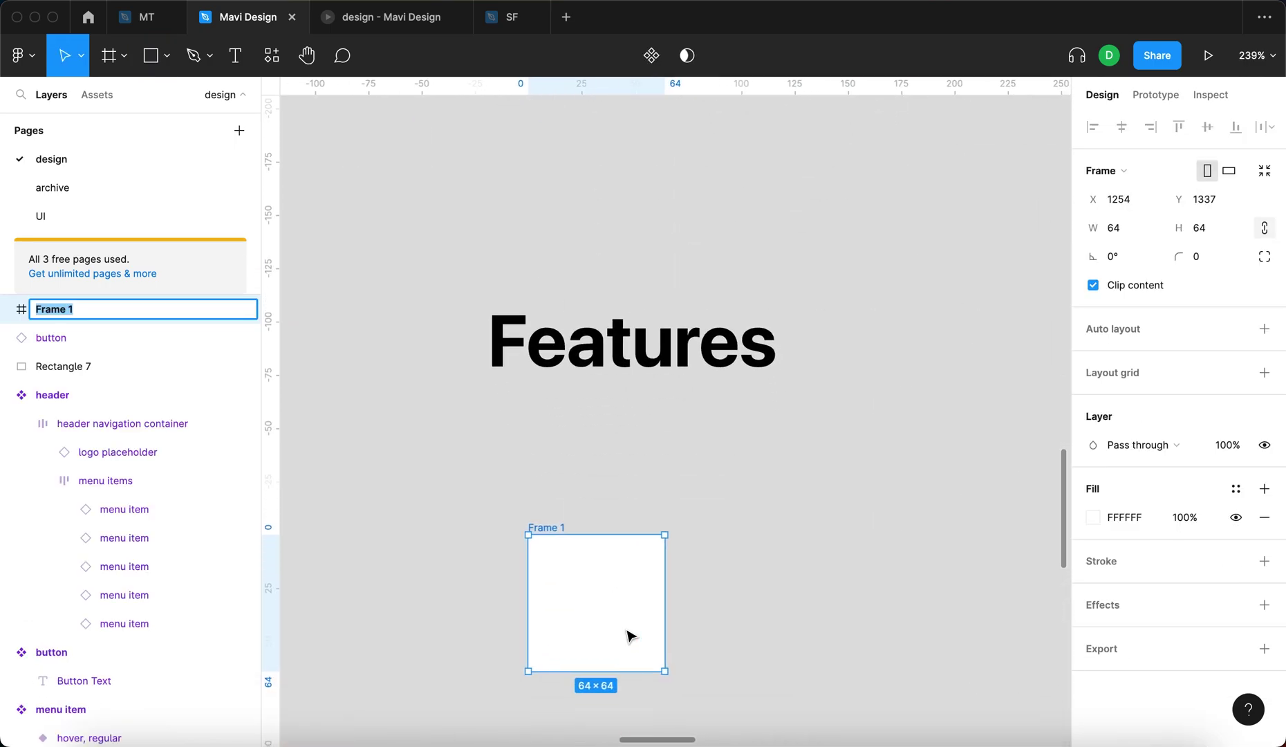
{"action": "key", "text": "super+r"}
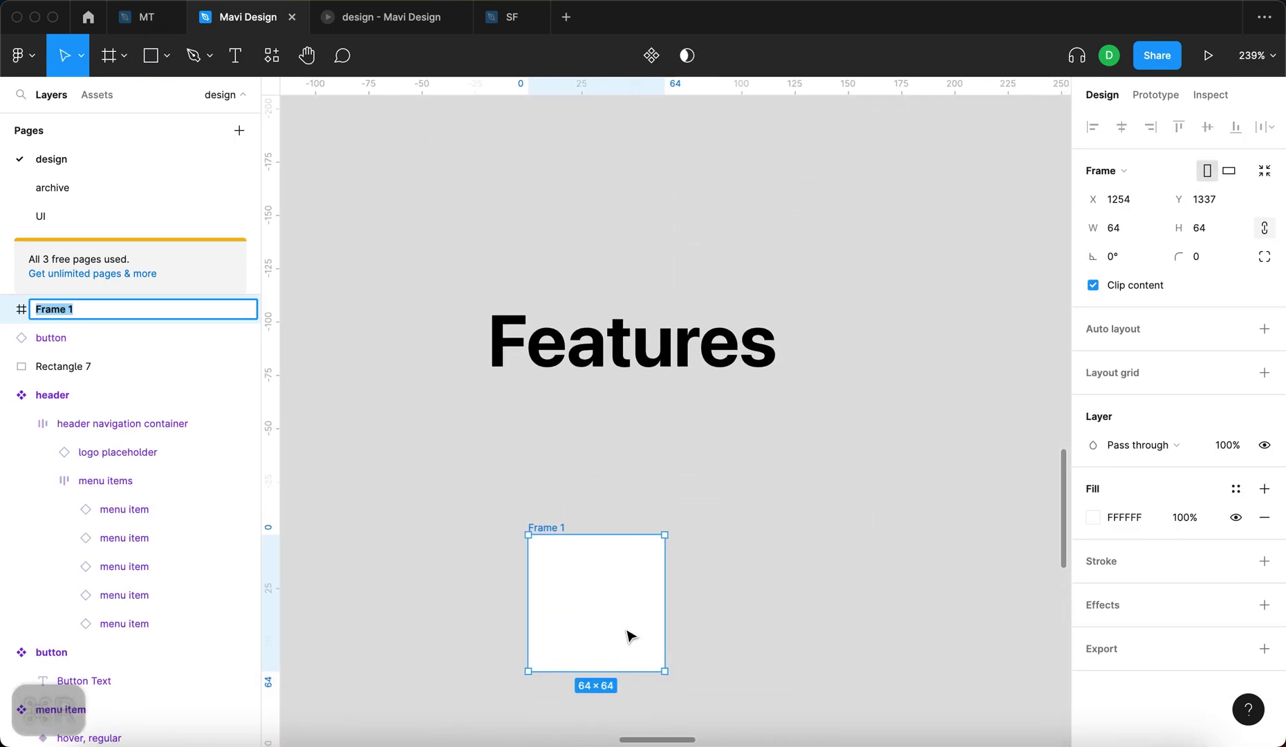
{"action": "type", "text": "icon"}
{"action": "key", "text": "Return"}
Set the icon frame's corner radius to 32 so it forms a circle.
{"action": "scroll", "coordinate": [767, 607], "scroll_direction": "down", "scroll_amount": 4}
{"action": "scroll", "coordinate": [767, 605], "scroll_direction": "down", "scroll_amount": 4}
{"action": "scroll", "coordinate": [767, 605], "scroll_direction": "right", "scroll_amount": 1}
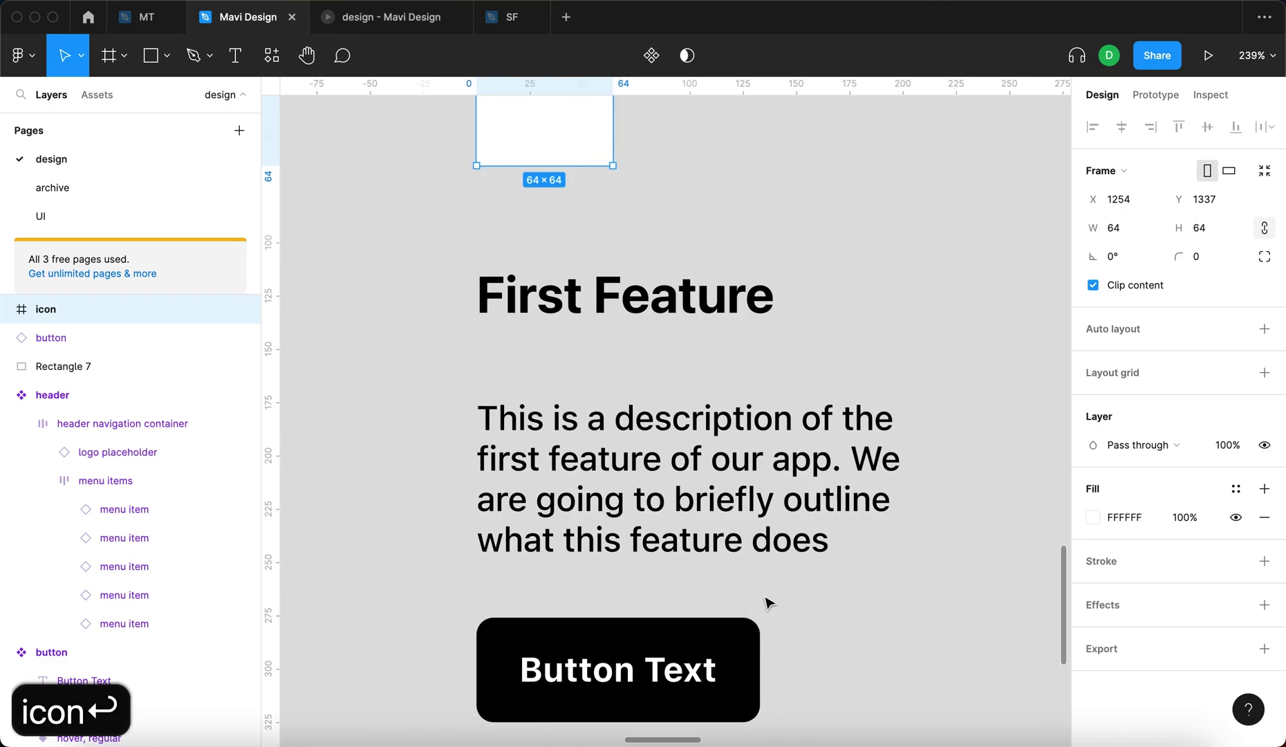
{"action": "scroll", "coordinate": [761, 502], "scroll_direction": "up", "scroll_amount": 4}
{"action": "left_click", "coordinate": [1216, 258]}
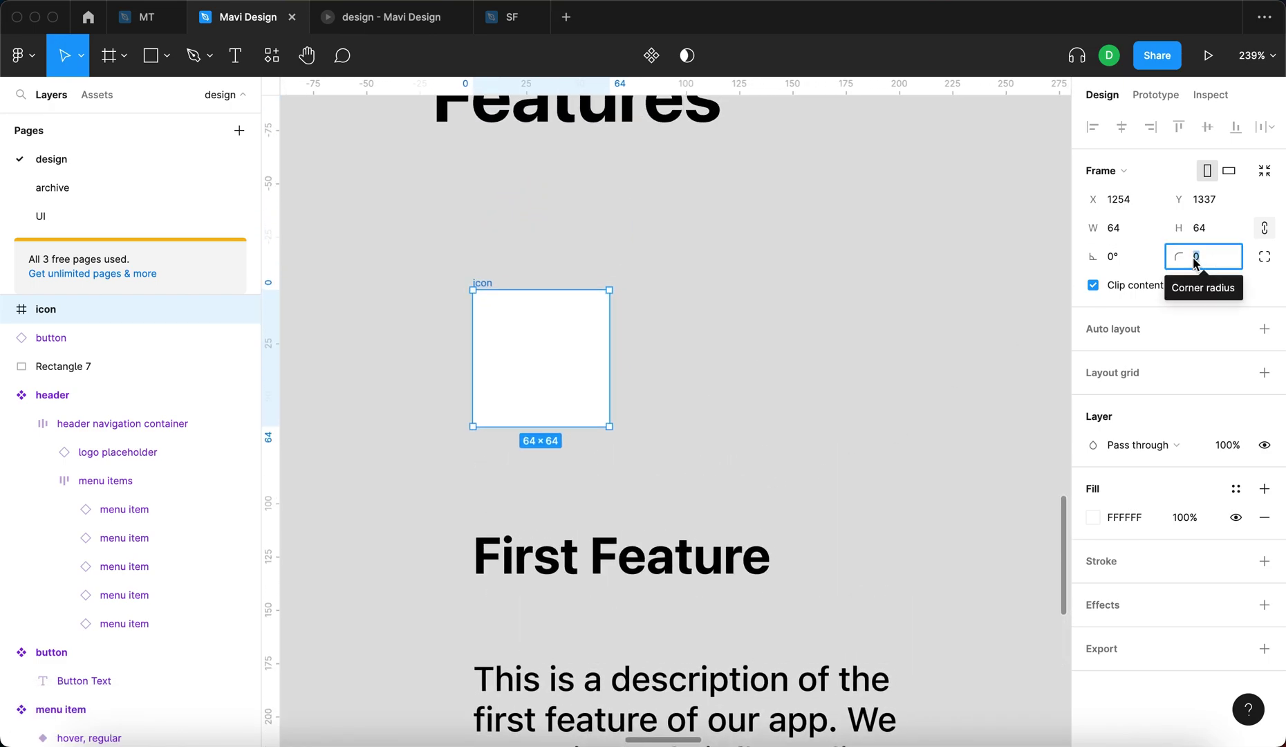
{"action": "type", "text": "32"}
{"action": "key", "text": "Return"}
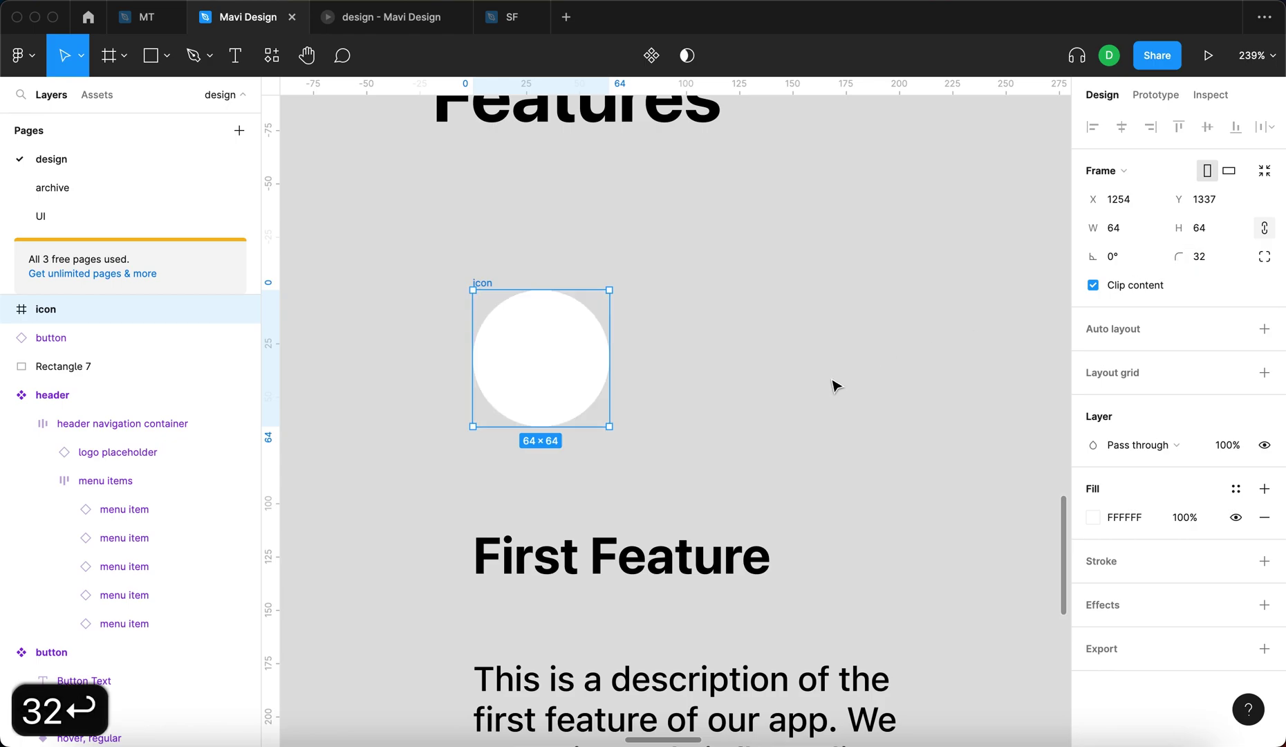
Move the icon frame to Y 1340 and convert it into a component.
{"action": "left_click", "coordinate": [657, 278]}
{"action": "left_click_drag", "start_coordinate": [543, 370], "coordinate": [545, 375]}
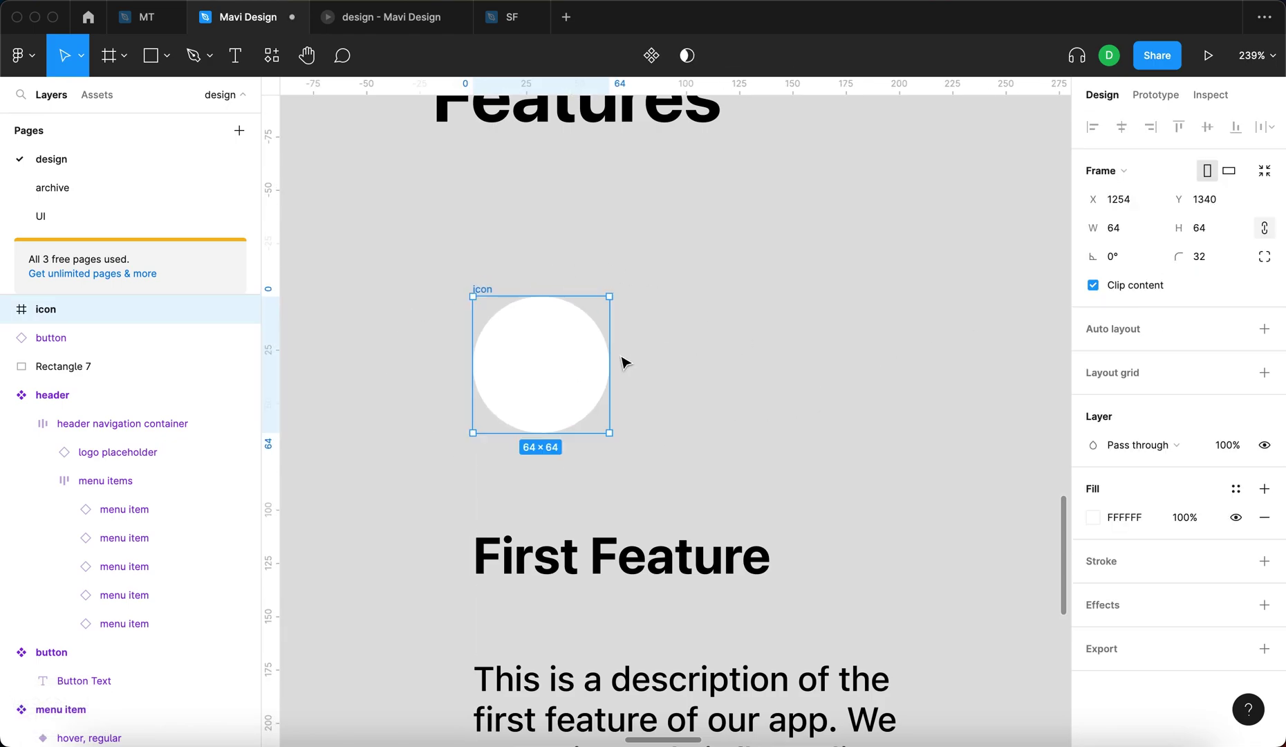
{"action": "left_click", "coordinate": [651, 64]}
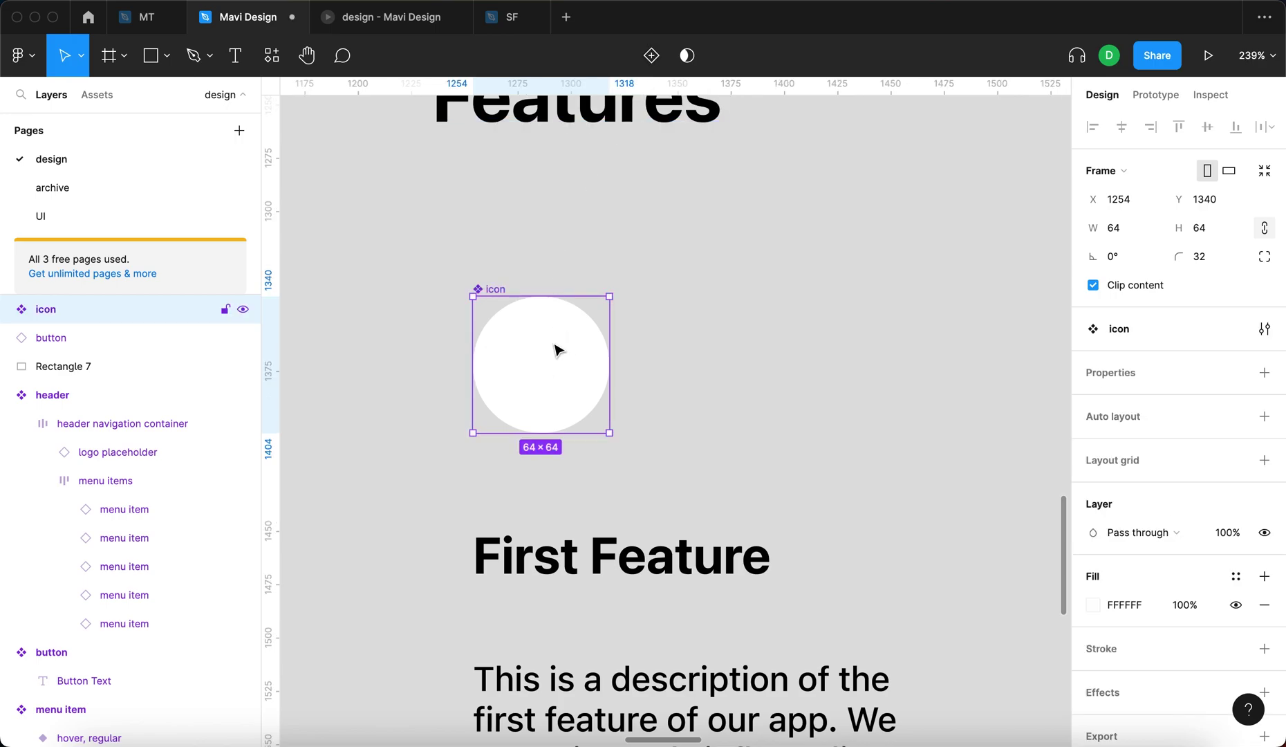
Create an instance of the icon component at X 1361, Y 1340, with the main component moved up to X 1254, Y 1280.
{"action": "left_click_drag", "start_coordinate": [558, 350], "coordinate": [793, 360]}
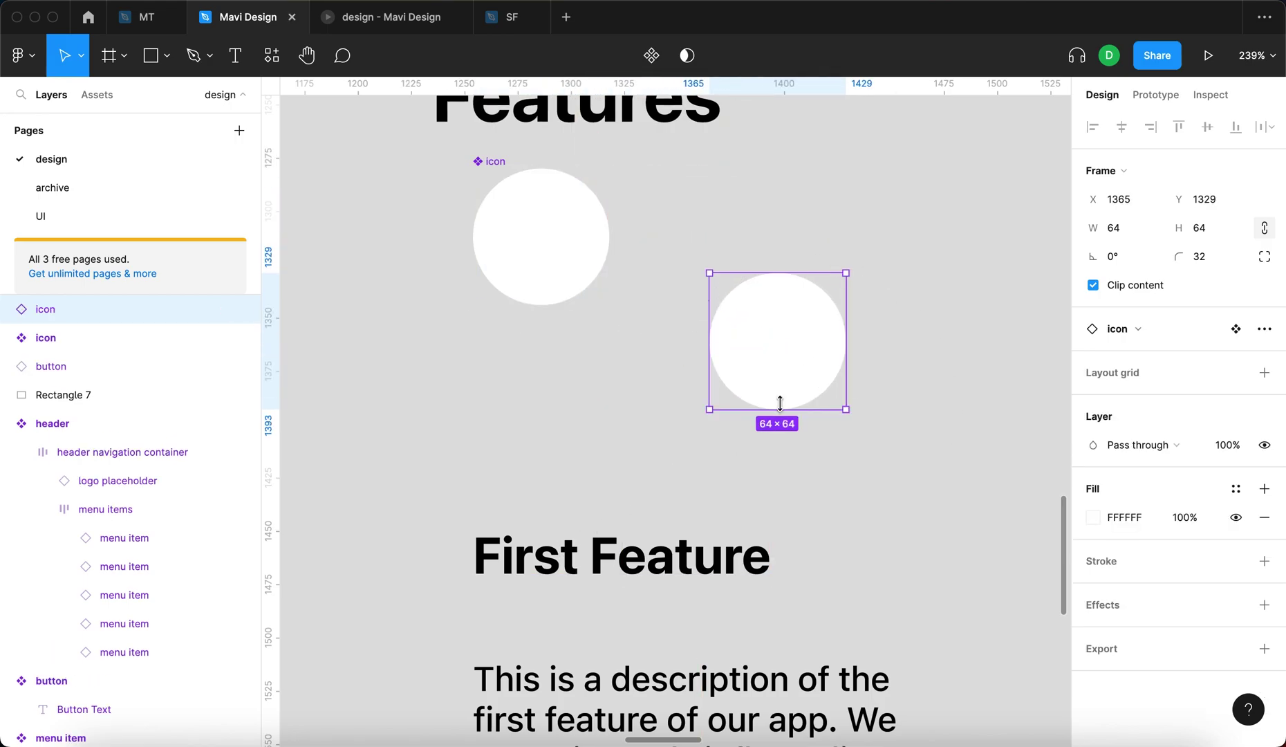
{"action": "left_click", "coordinate": [695, 480]}
{"action": "left_click", "coordinate": [795, 402]}
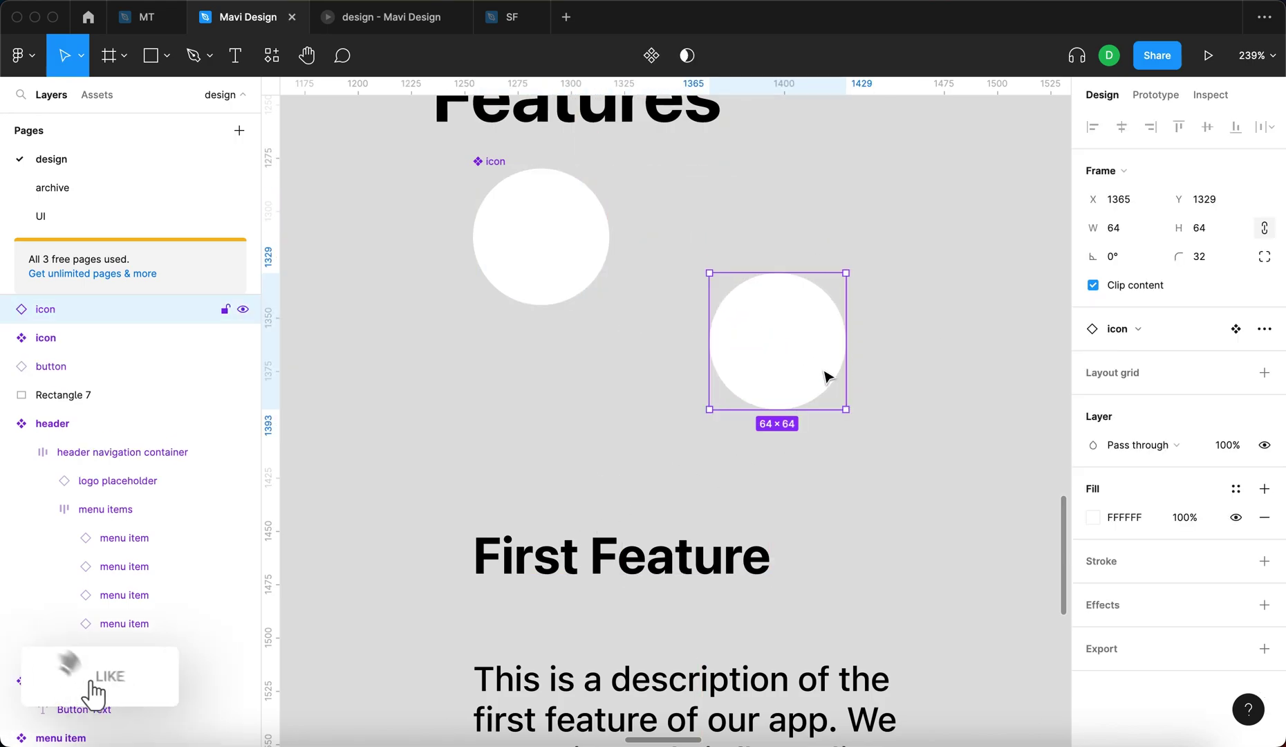
{"action": "left_click_drag", "start_coordinate": [825, 343], "coordinate": [817, 366]}
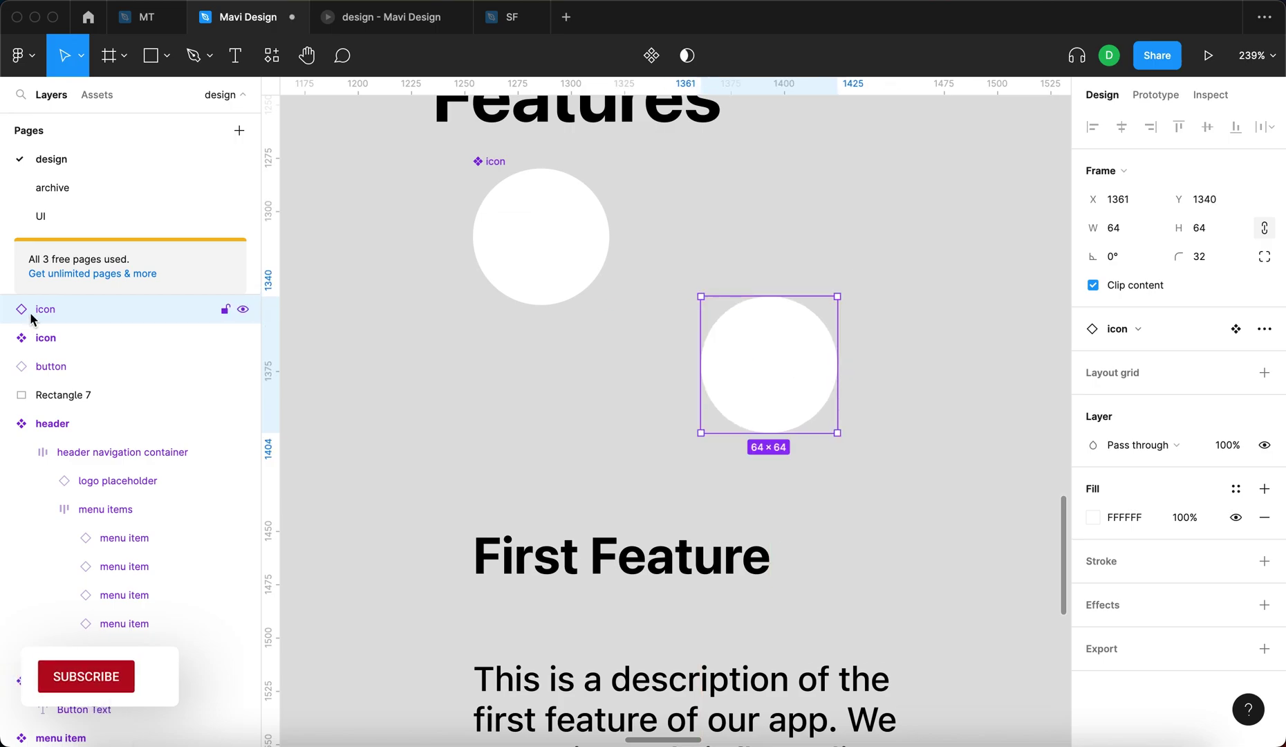
Change the main icon component's fill from white to dark grey 414141.
{"action": "left_click", "coordinate": [606, 274]}
{"action": "left_click", "coordinate": [484, 334]}
{"action": "left_click", "coordinate": [601, 259]}
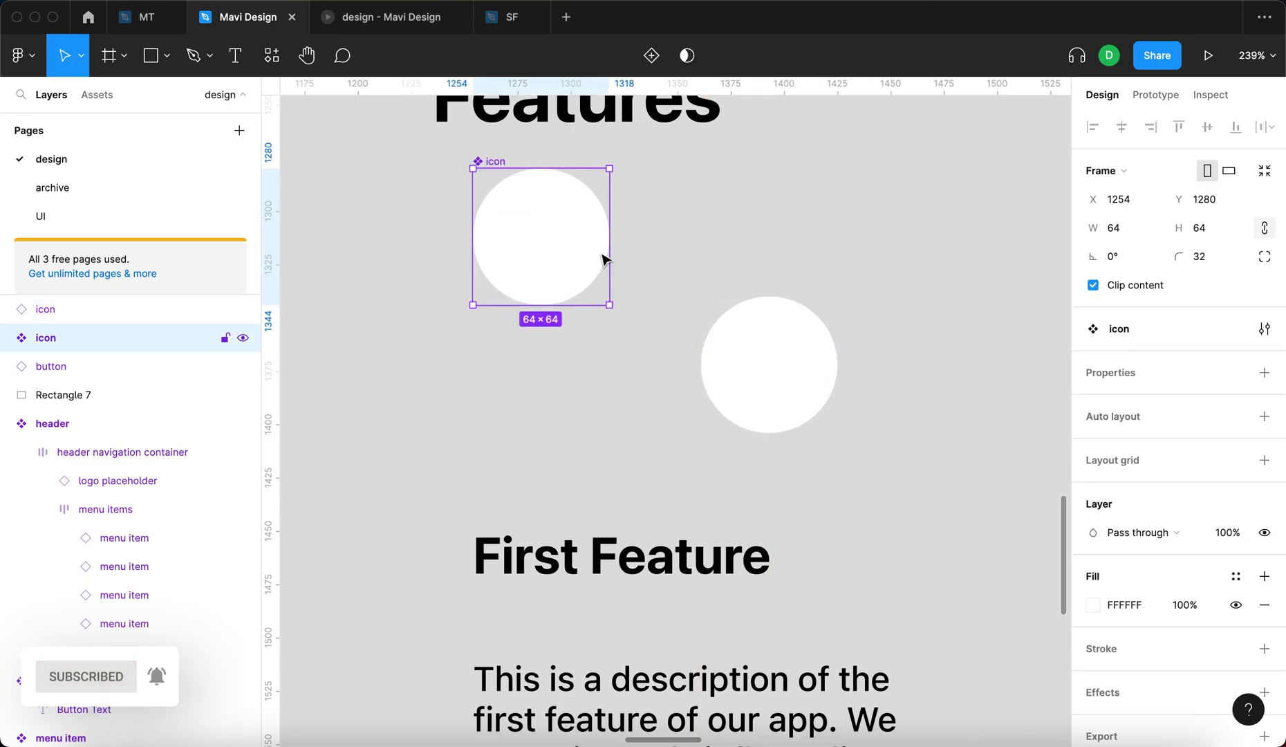
{"action": "scroll", "coordinate": [1153, 501], "scroll_direction": "down", "scroll_amount": 2}
{"action": "left_click", "coordinate": [1093, 548]}
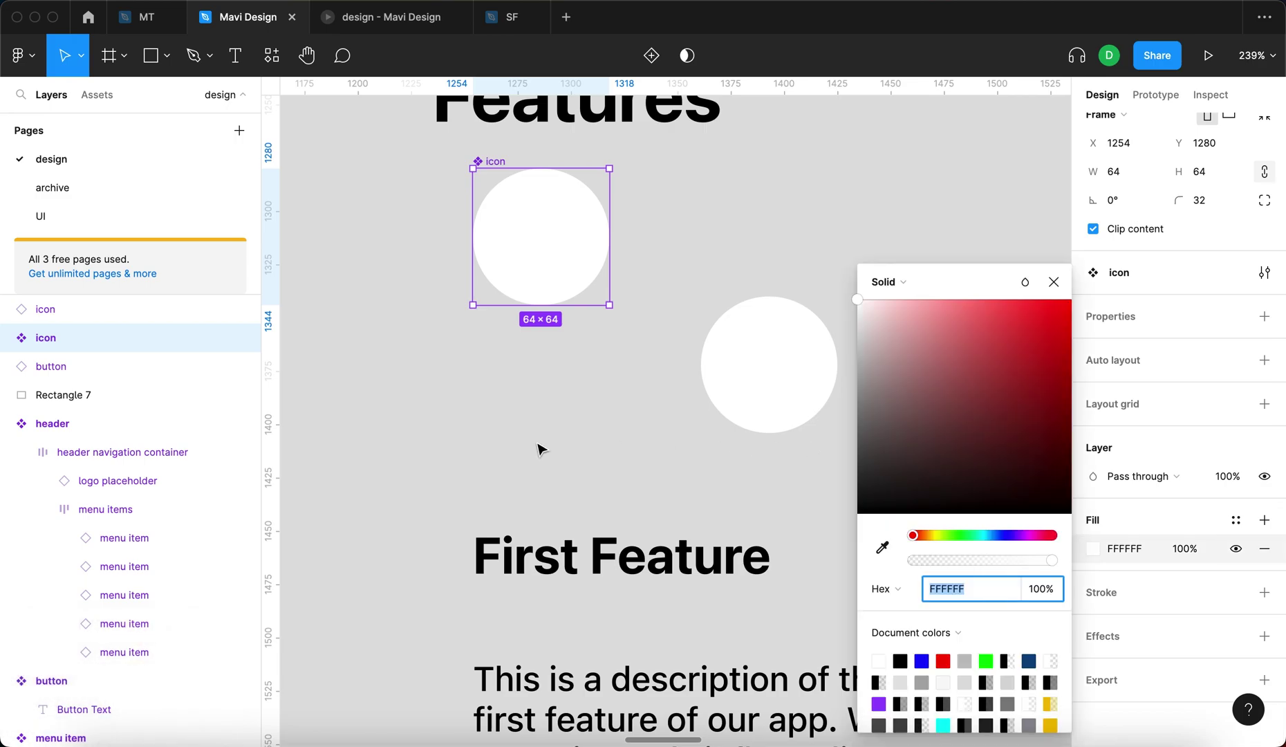
{"action": "left_click_drag", "start_coordinate": [944, 363], "coordinate": [766, 473]}
{"action": "left_click", "coordinate": [1054, 282]}
{"action": "key", "text": "Escape"}
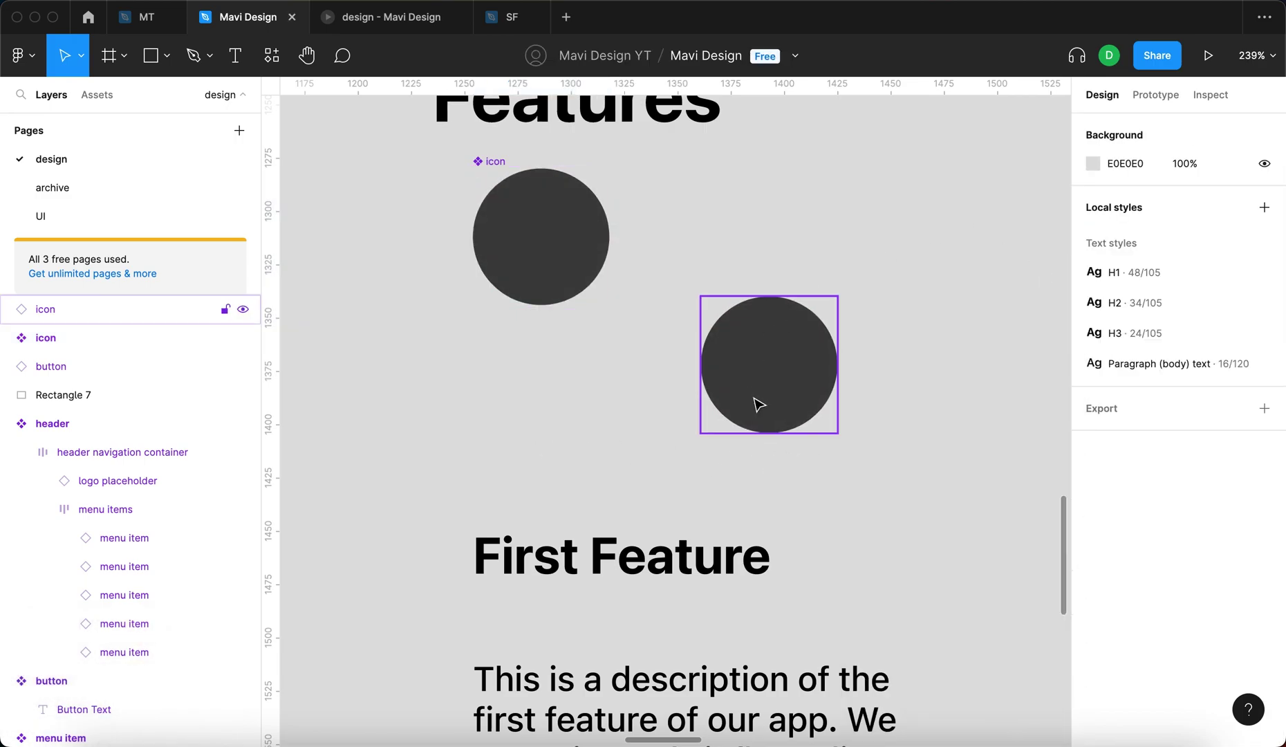
Place the icon instance directly above the First Feature headline at X 1254, Y 1436.
{"action": "left_click", "coordinate": [764, 348]}
{"action": "scroll", "coordinate": [925, 365], "scroll_direction": "down", "scroll_amount": 6}
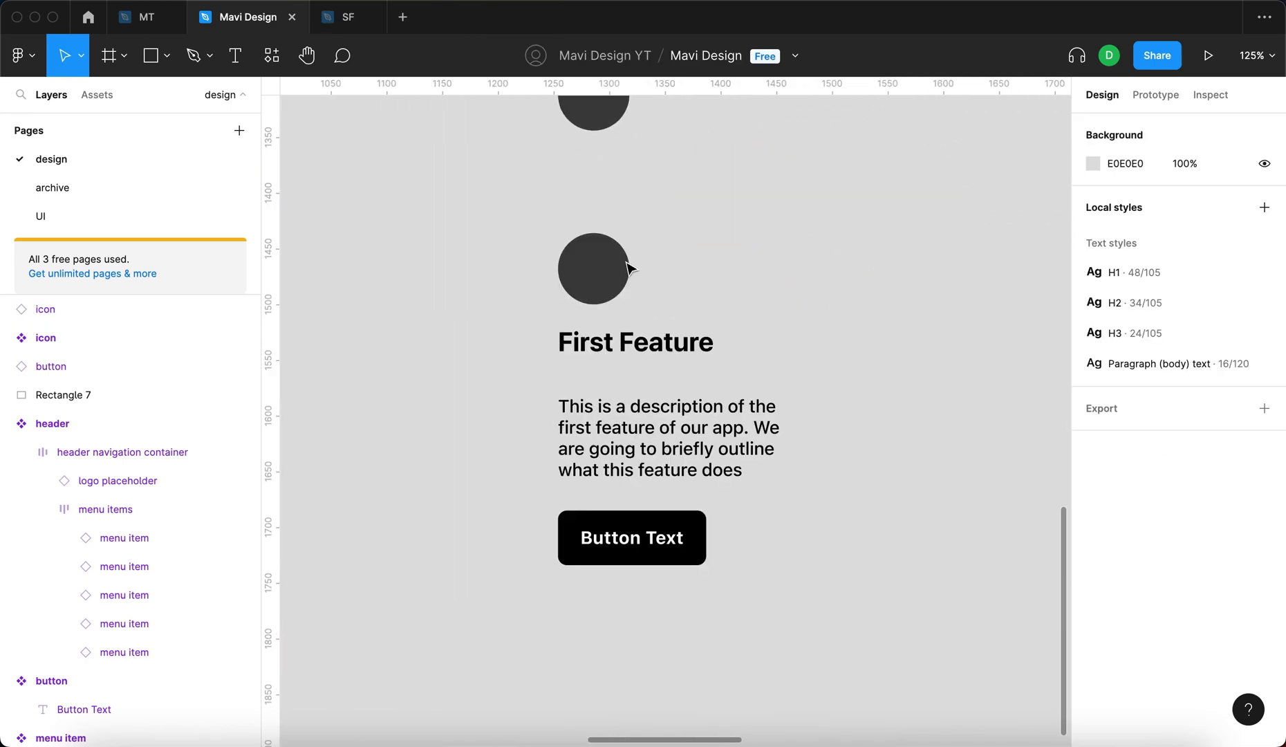
{"action": "left_click", "coordinate": [622, 266]}
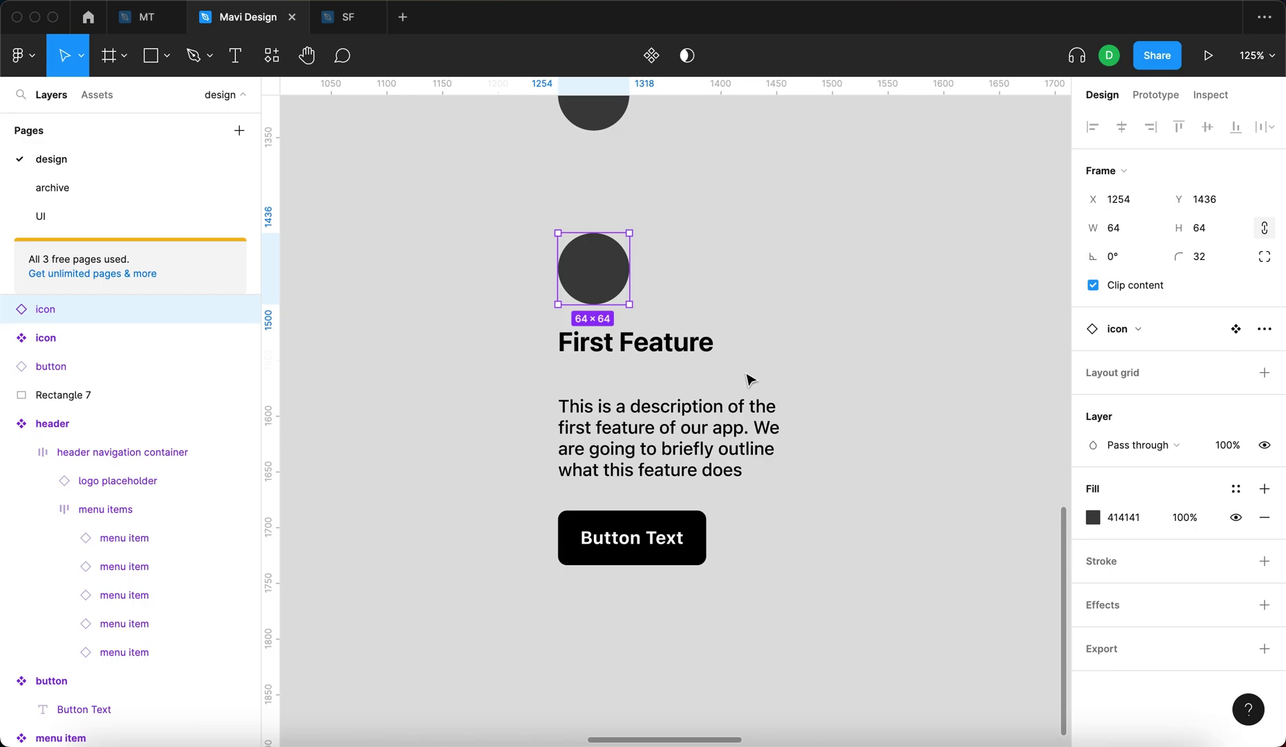
Wrap the icon instance, headline, description and button in a vertical auto layout frame named "feature card".
{"action": "left_click", "coordinate": [857, 474]}
{"action": "left_click_drag", "start_coordinate": [894, 601], "coordinate": [456, 219]}
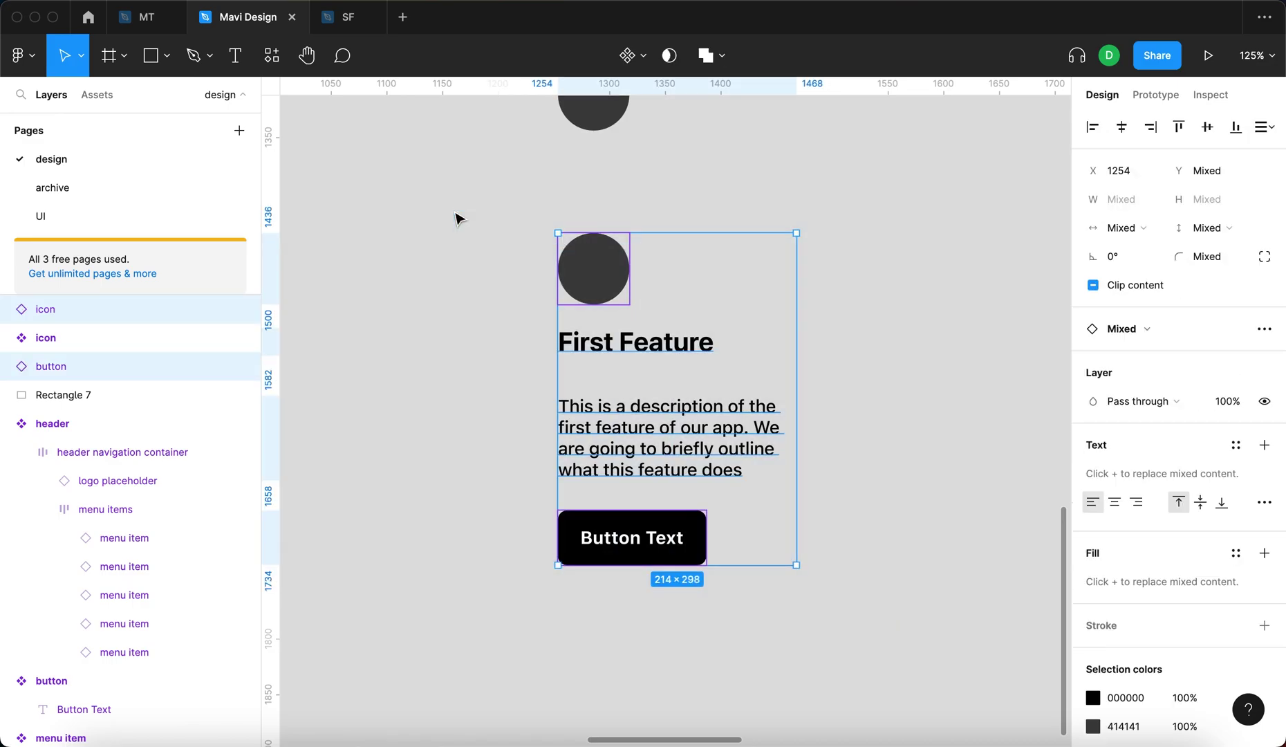
{"action": "key", "text": "shift+a"}
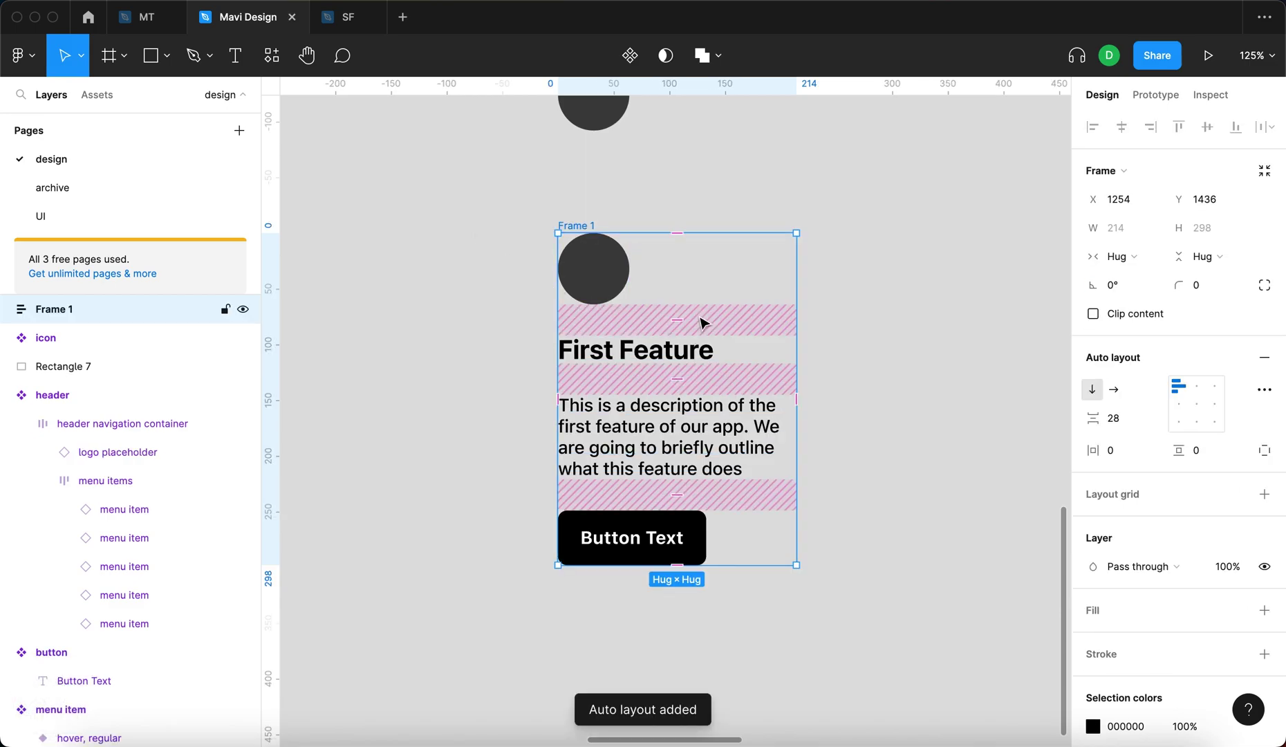
{"action": "key", "text": "super+r"}
{"action": "type", "text": "feature card"}
{"action": "key", "text": "Return"}
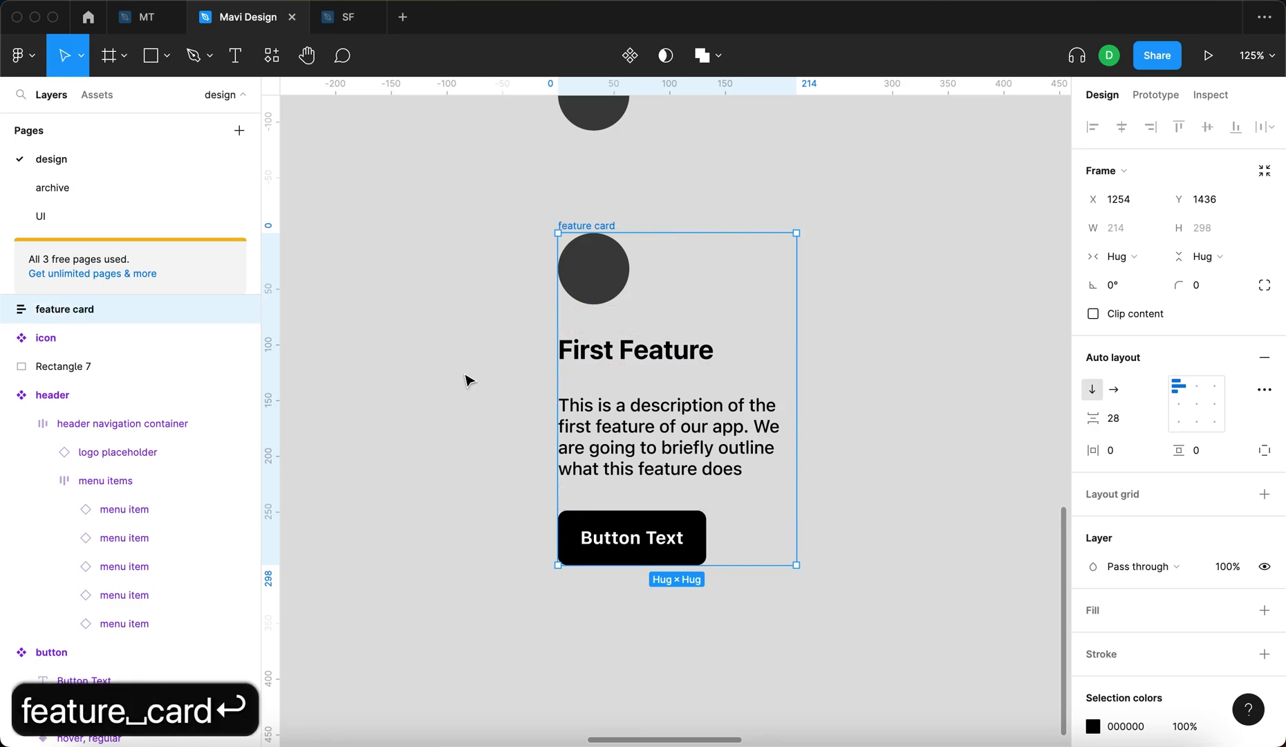
Move the feature card to X 1228, Y 1450 and widen it to a fixed 284.
{"action": "left_click", "coordinate": [465, 380]}
{"action": "left_click_drag", "start_coordinate": [604, 230], "coordinate": [574, 247]}
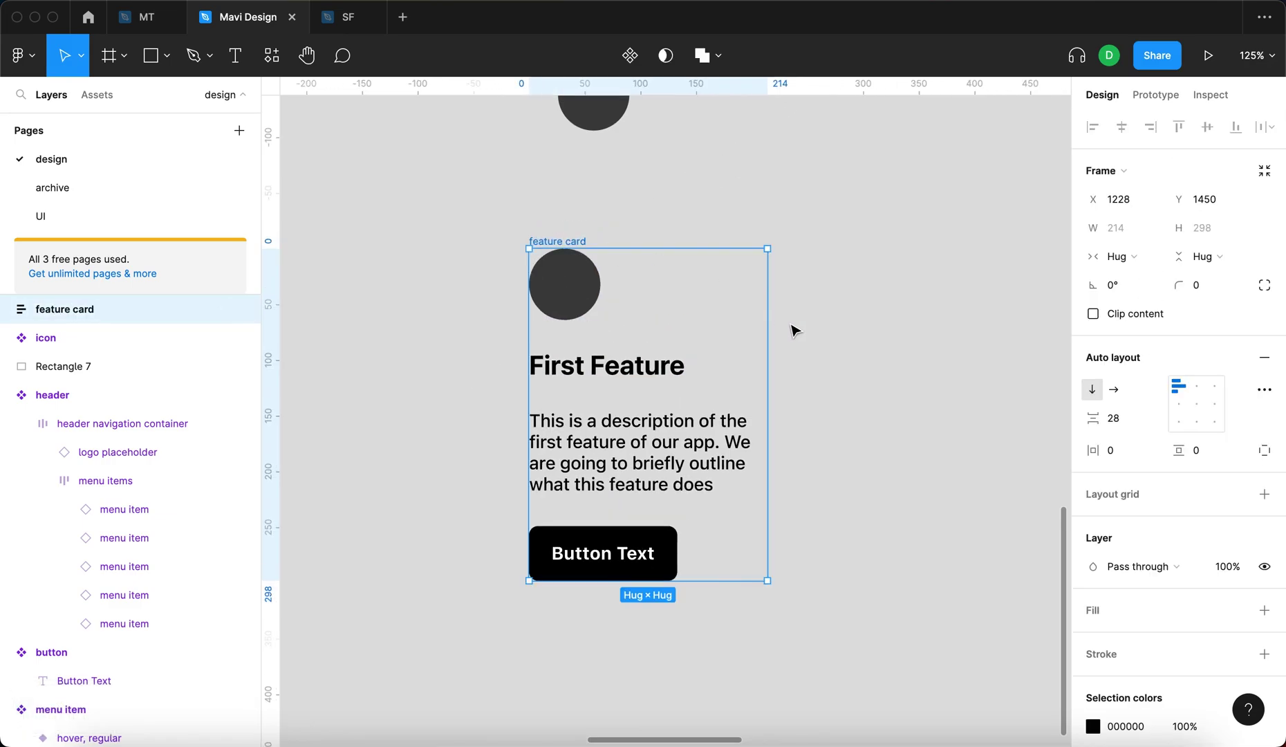
{"action": "left_click_drag", "start_coordinate": [768, 327], "coordinate": [845, 398]}
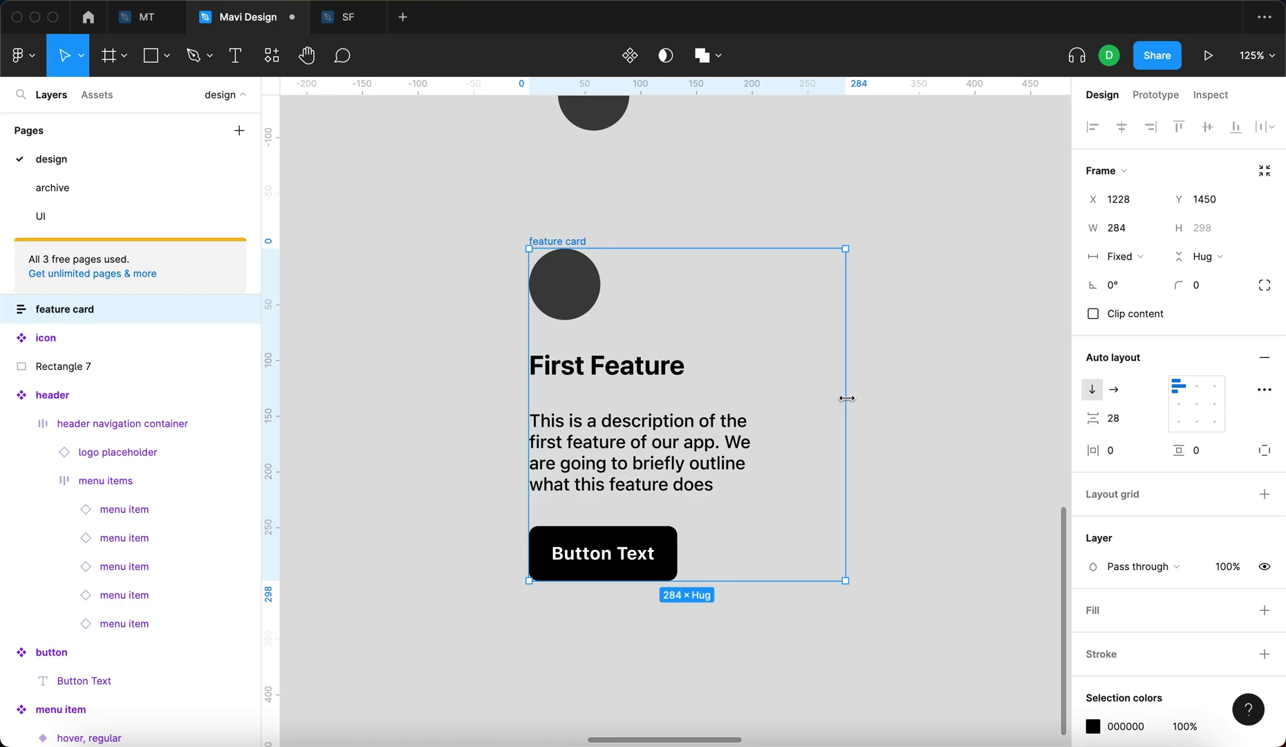
Set the width of the card's headline and description texts to Fill container.
{"action": "left_click", "coordinate": [659, 464]}
{"action": "left_click", "coordinate": [641, 377], "text": "shift"}
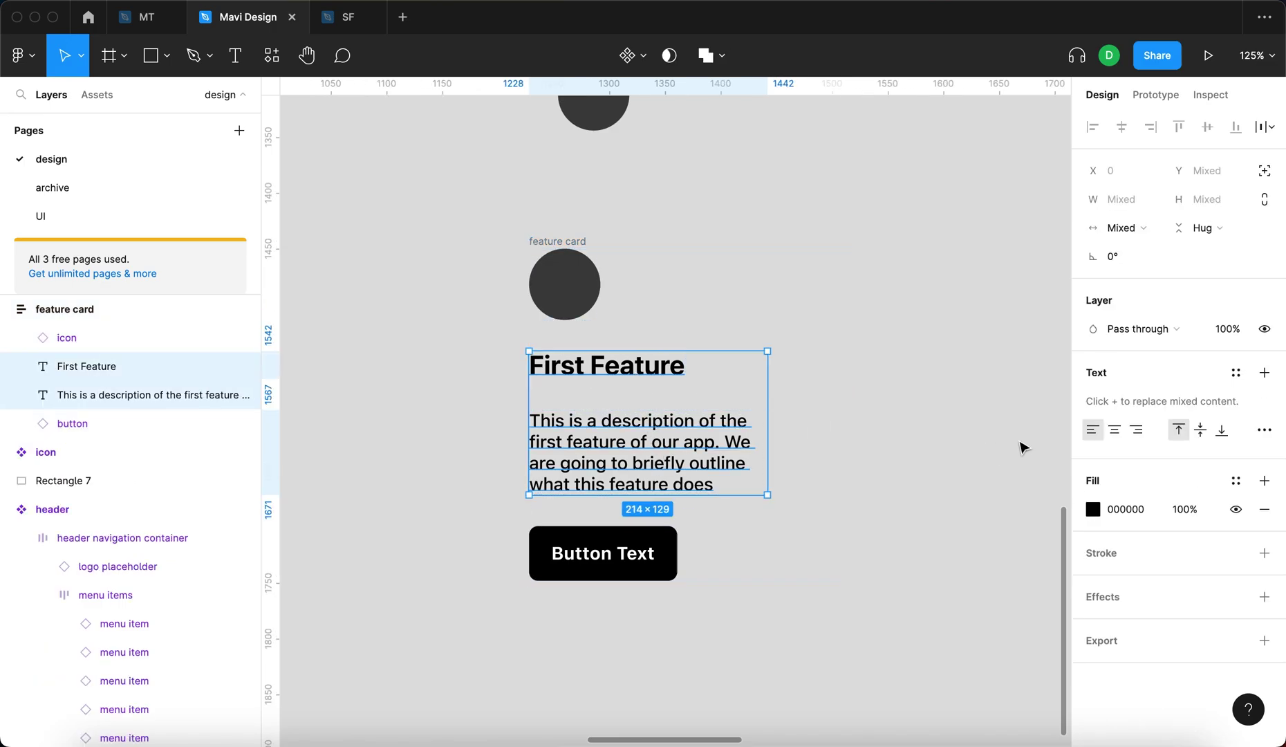
{"action": "left_click", "coordinate": [1127, 229]}
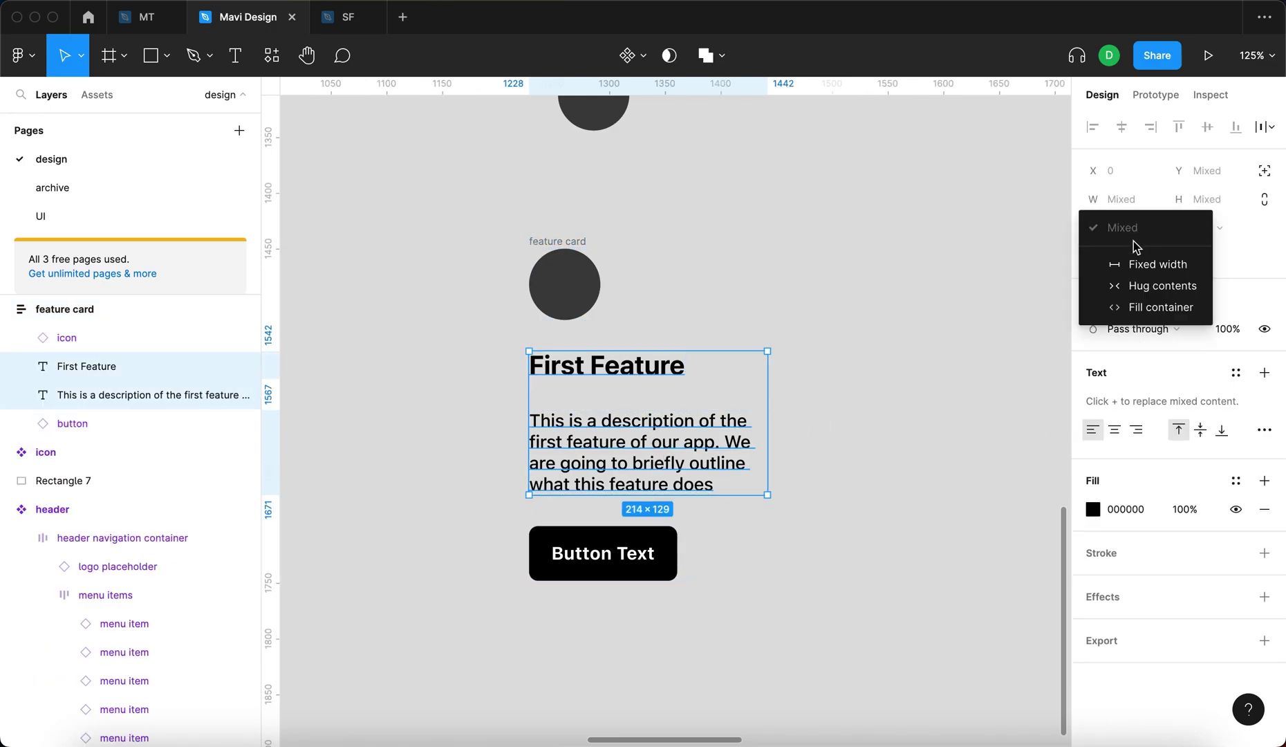
{"action": "left_click", "coordinate": [1220, 245]}
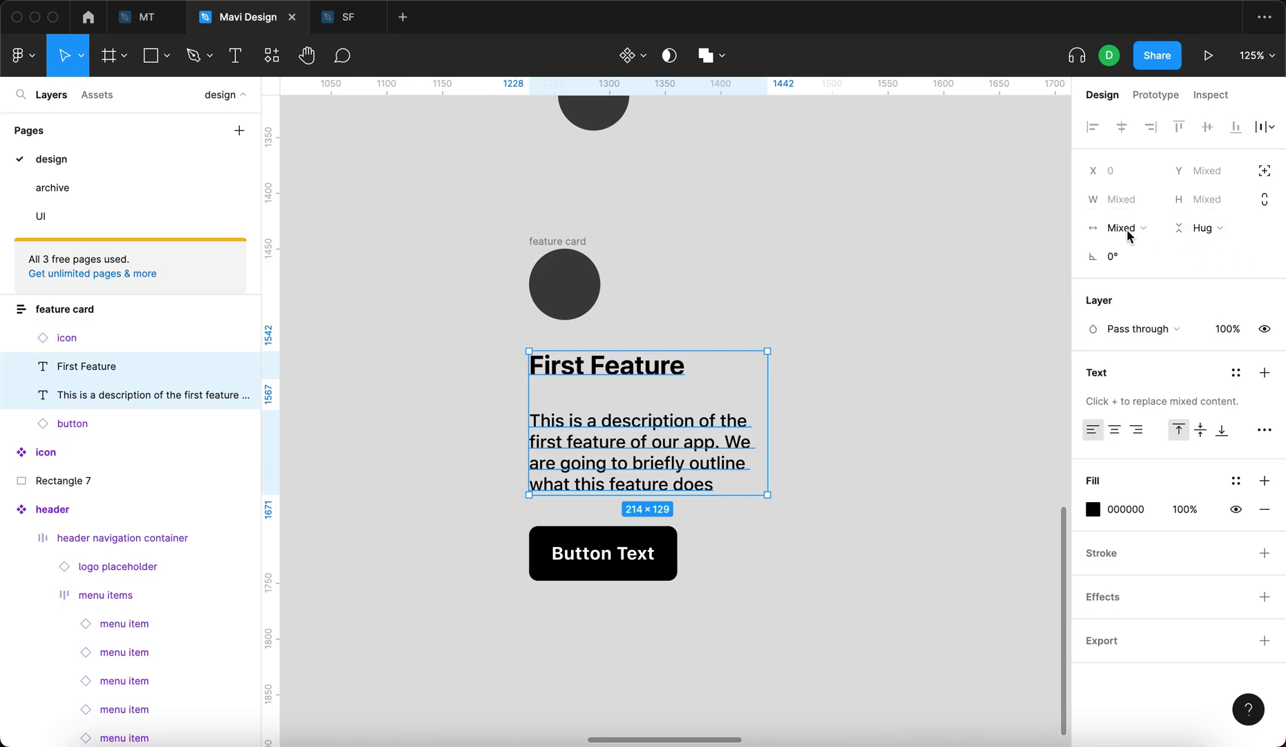
{"action": "left_click", "coordinate": [1127, 229]}
{"action": "left_click", "coordinate": [1135, 307]}
{"action": "left_click", "coordinate": [942, 403]}
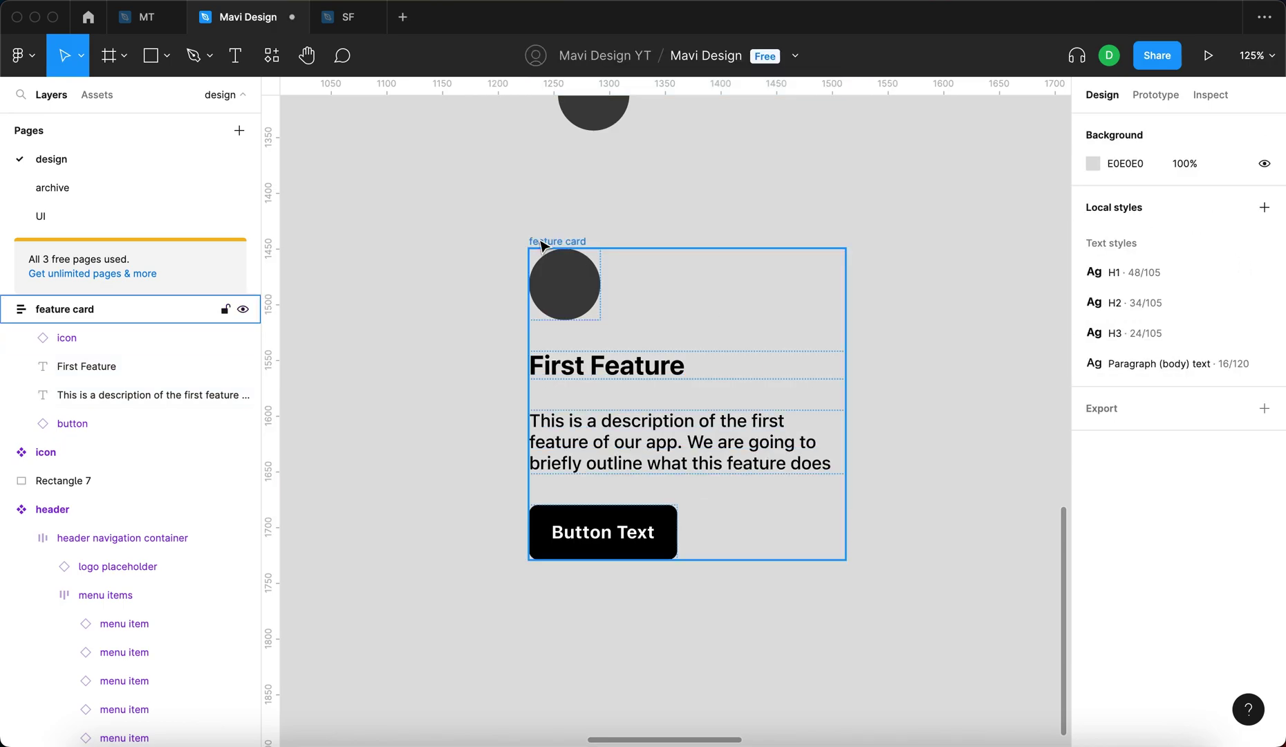
Widen the feature card to 328 and set its auto layout item spacing to 16.
{"action": "left_click", "coordinate": [703, 283]}
{"action": "left_click_drag", "start_coordinate": [834, 292], "coordinate": [893, 309]}
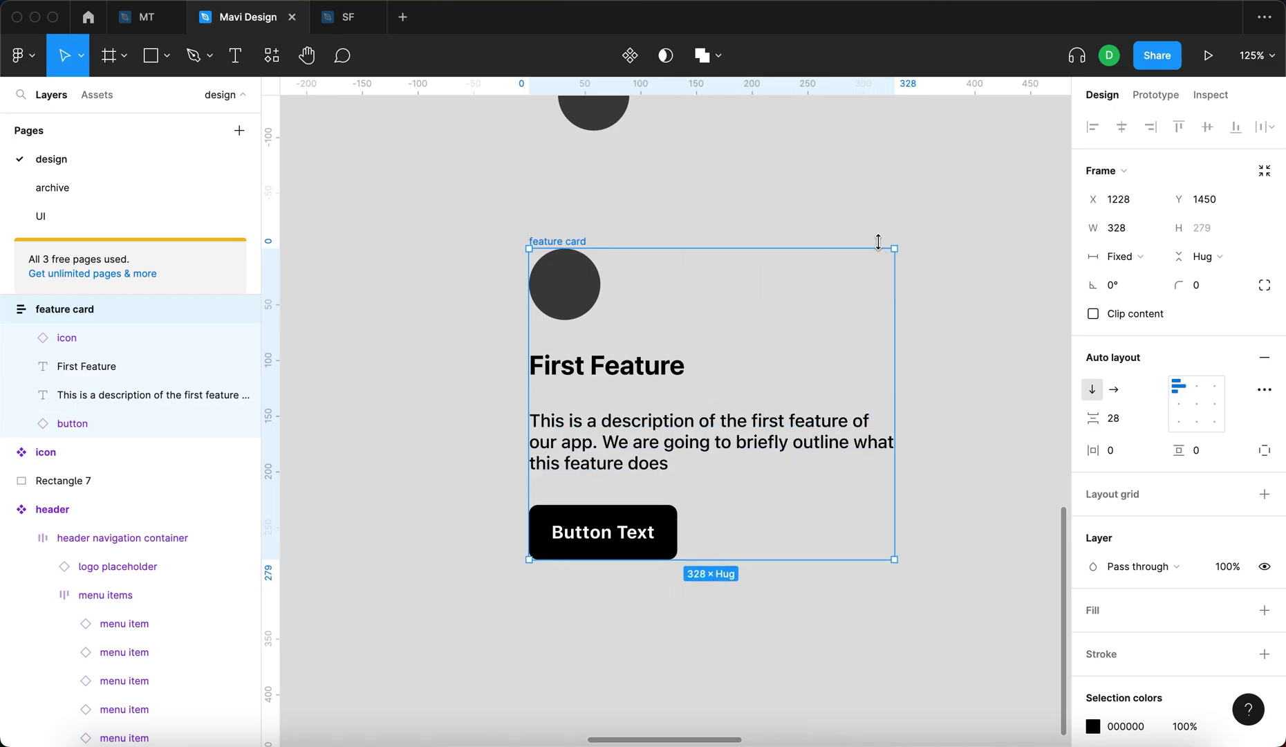
{"action": "left_click", "coordinate": [1131, 424]}
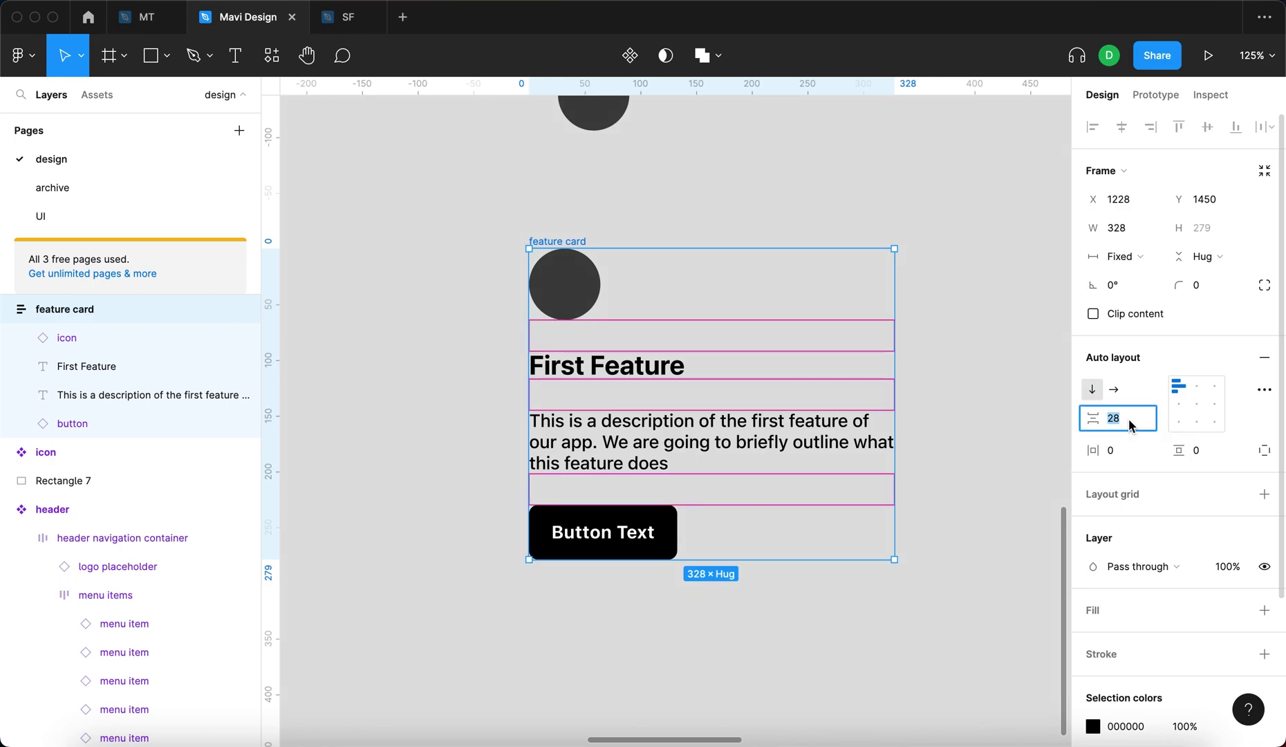
{"action": "type", "text": "16"}
{"action": "key", "text": "Return"}
{"action": "left_click", "coordinate": [982, 449]}
Move the feature card to X 1174, Y 1445 and give it a white FFFFFF fill.
{"action": "scroll", "coordinate": [984, 445], "scroll_direction": "down", "scroll_amount": 5}
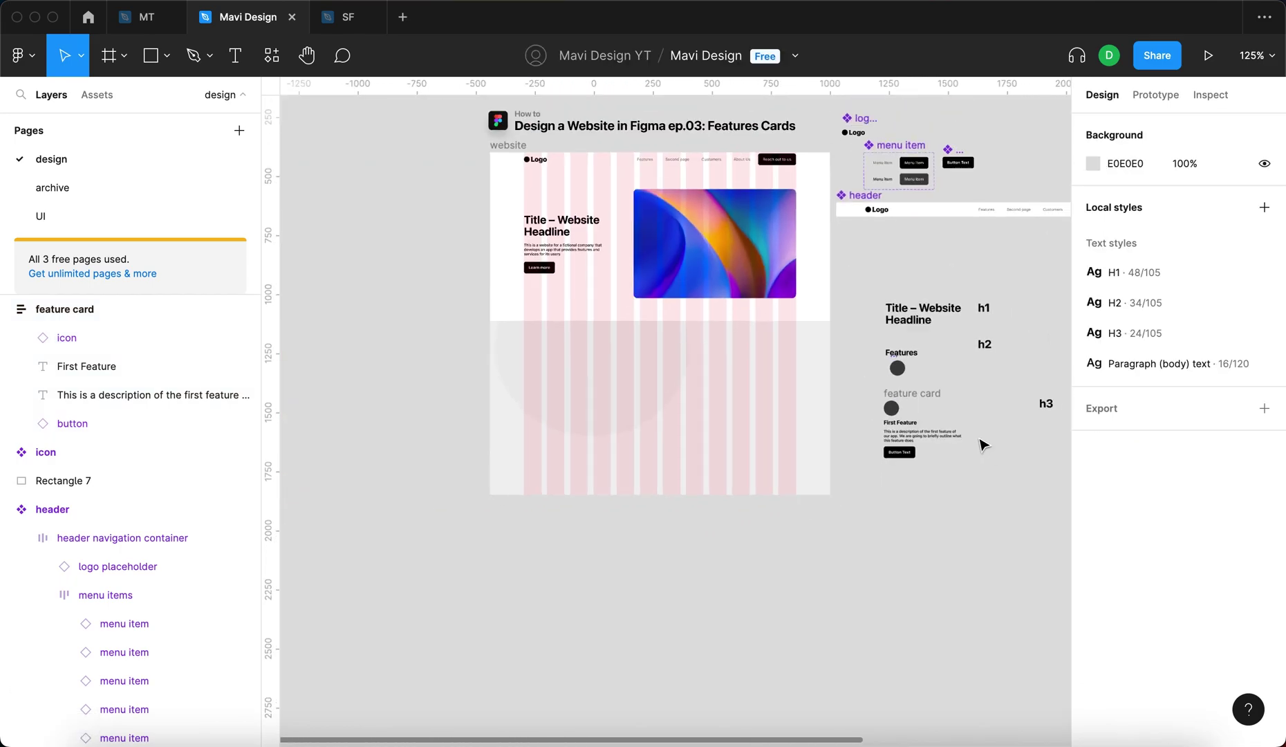
{"action": "scroll", "coordinate": [983, 444], "scroll_direction": "up", "scroll_amount": 5}
{"action": "left_click_drag", "start_coordinate": [657, 326], "coordinate": [610, 319]}
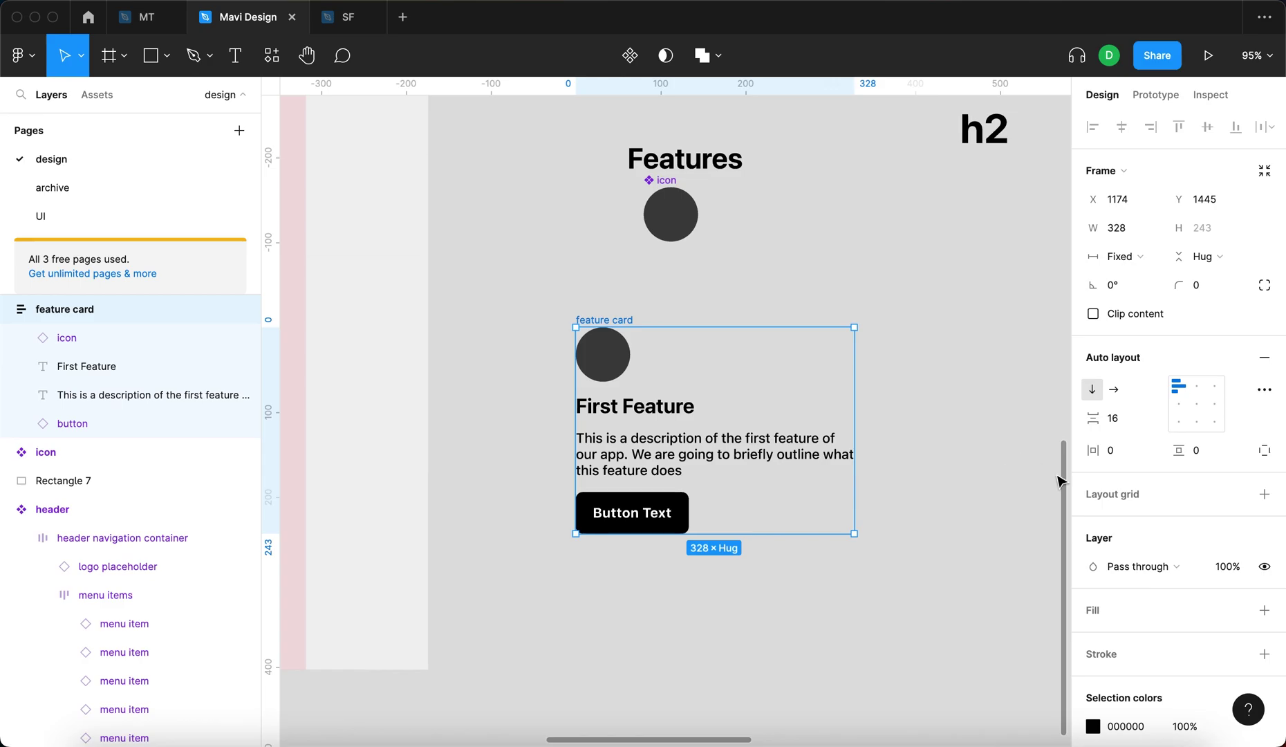
{"action": "left_click", "coordinate": [1264, 610]}
Set the feature card's horizontal padding to 24.
{"action": "scroll", "coordinate": [1176, 581], "scroll_direction": "down", "scroll_amount": 2}
{"action": "left_click", "coordinate": [1138, 399]}
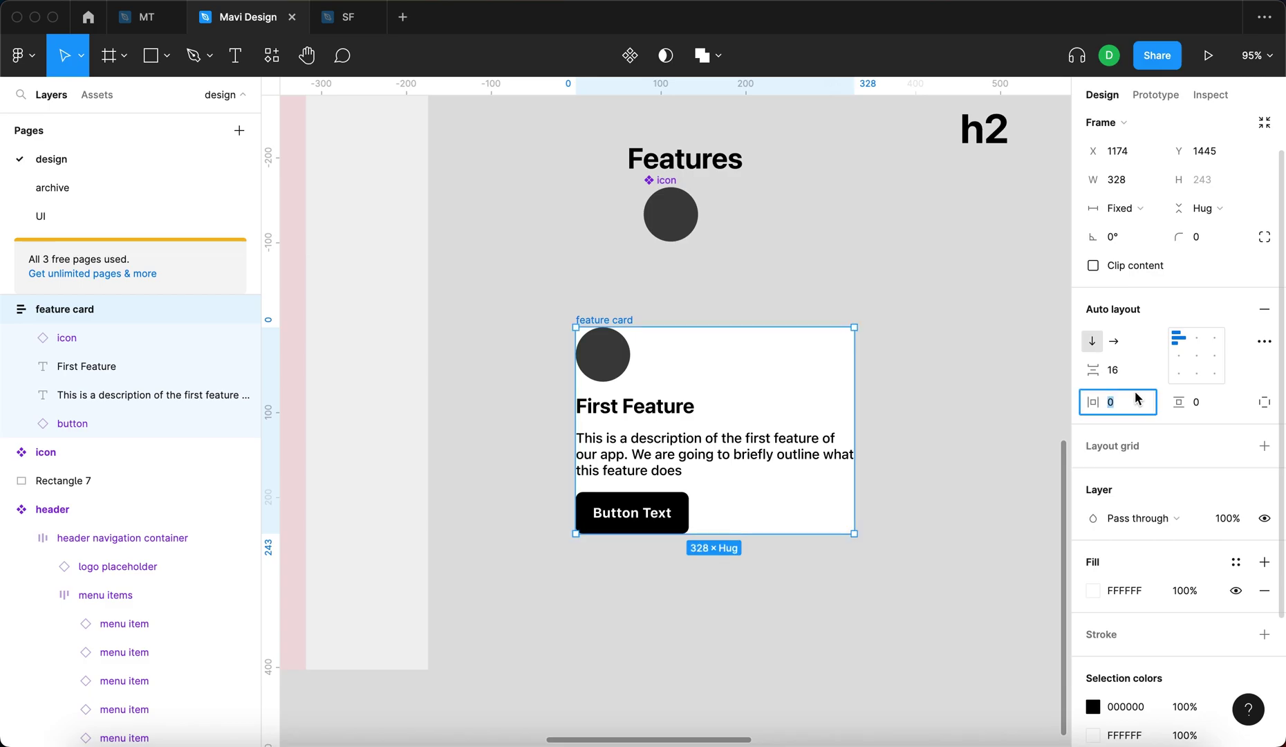
{"action": "key", "text": "shift+Up"}
{"action": "key", "text": "shift+Up"}
{"action": "key", "text": "Up"}
{"action": "key", "text": "Up"}
{"action": "key", "text": "Up"}
{"action": "key", "text": "Up"}
Set the feature card's vertical padding to 24.
{"action": "left_click", "coordinate": [1223, 401]}
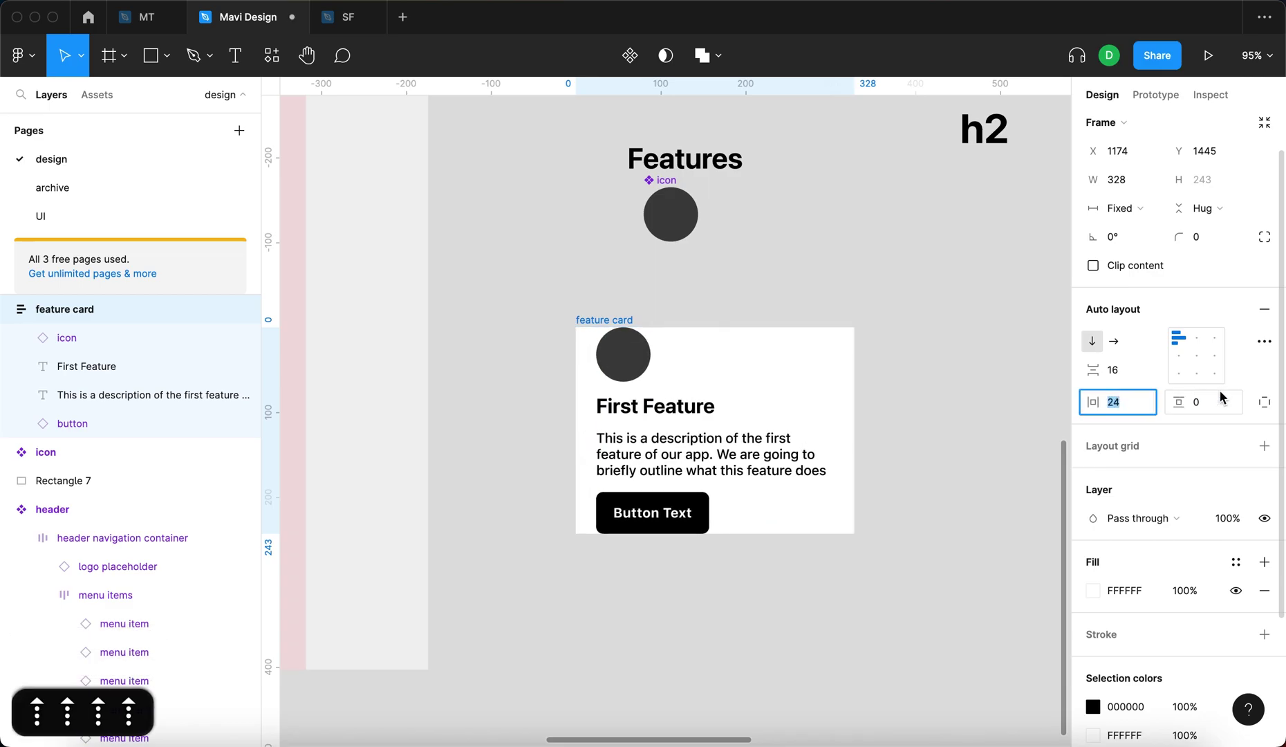
{"action": "key", "text": "shift+Up"}
{"action": "key", "text": "shift+Up"}
{"action": "key", "text": "Up"}
{"action": "key", "text": "Up"}
{"action": "key", "text": "Up"}
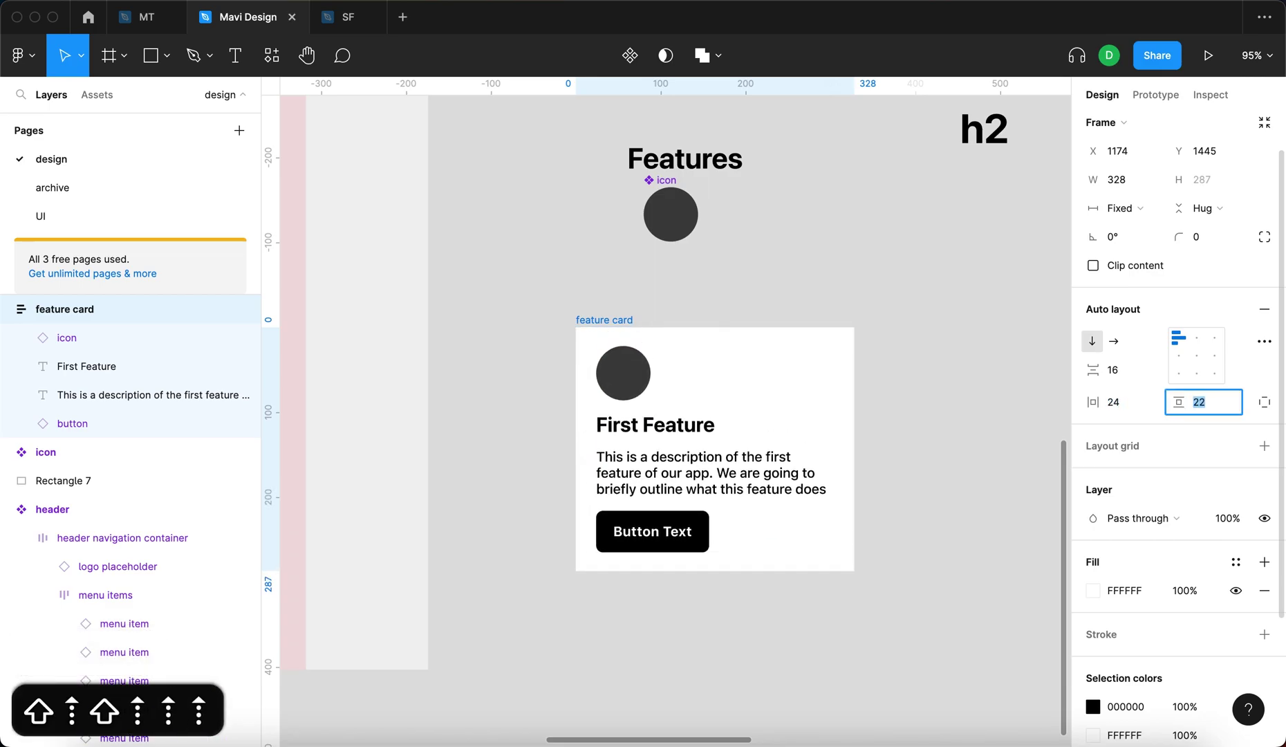
{"action": "key", "text": "Up"}
{"action": "key", "text": "Return"}
{"action": "left_click", "coordinate": [1011, 451]}
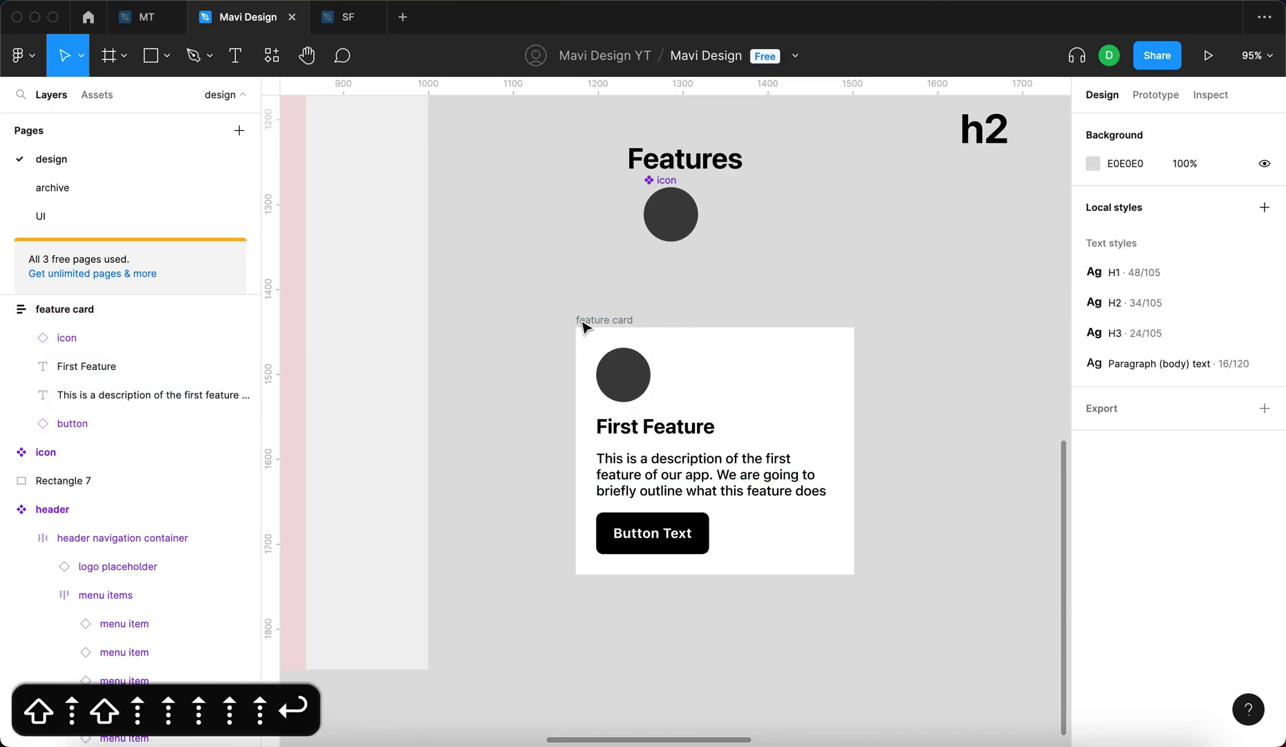
Narrow the feature card to a width of 304.
{"action": "left_click", "coordinate": [588, 322]}
{"action": "mouse_move", "coordinate": [855, 377]}
{"action": "left_mouse_down"}
{"action": "mouse_move", "coordinate": [736, 374]}
{"action": "mouse_move", "coordinate": [835, 386]}
{"action": "left_mouse_up"}
{"action": "left_click", "coordinate": [963, 387]}
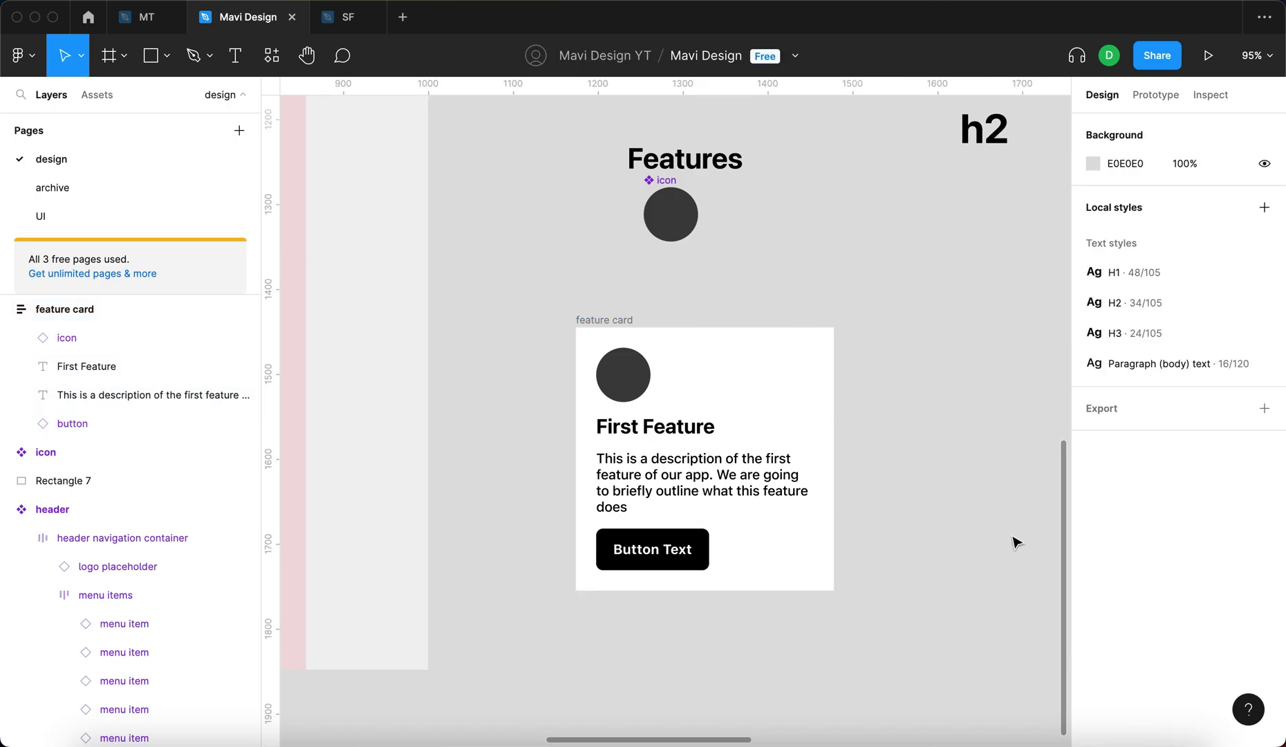
Apply absolute position to the icon inside the feature card so it leaves the auto layout flow.
{"action": "left_click", "coordinate": [626, 375]}
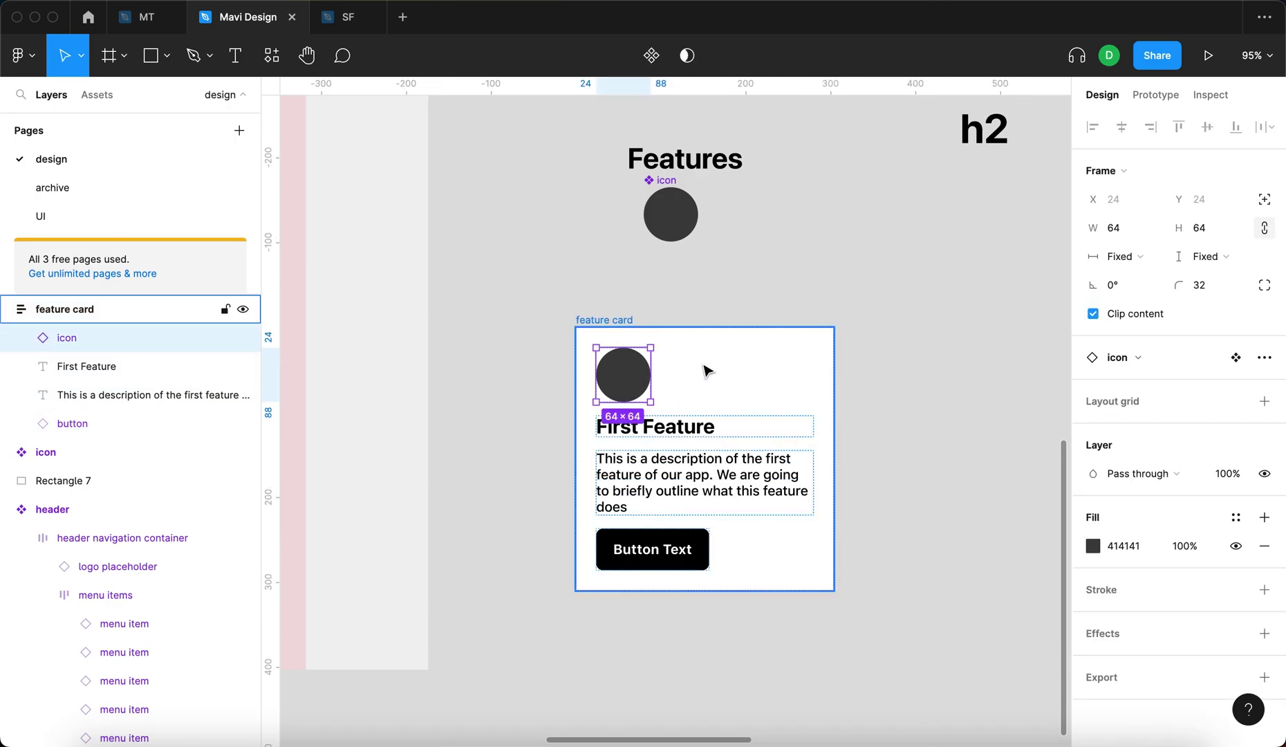
{"action": "left_click", "coordinate": [1264, 199]}
{"action": "left_click", "coordinate": [899, 387]}
{"action": "left_click", "coordinate": [617, 386]}
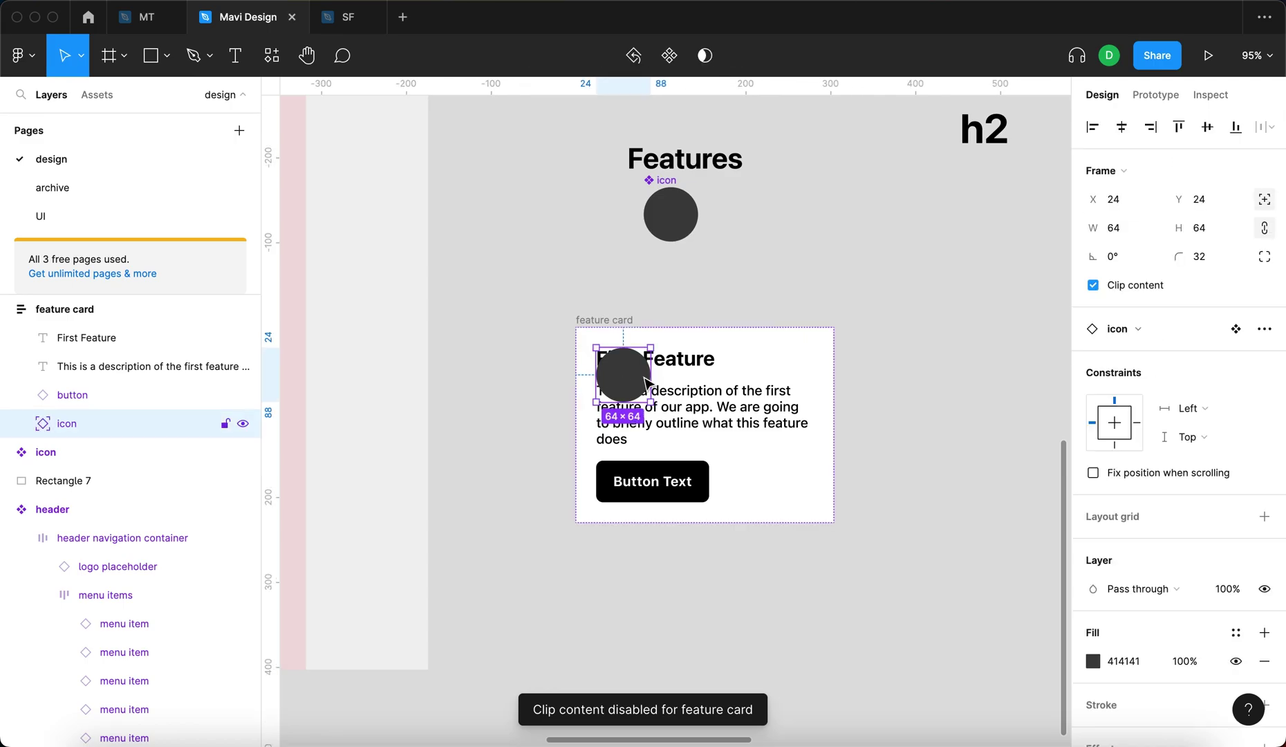
{"action": "scroll", "coordinate": [669, 366], "scroll_direction": "up", "scroll_amount": 5}
{"action": "scroll", "coordinate": [744, 319], "scroll_direction": "down", "scroll_amount": 6}
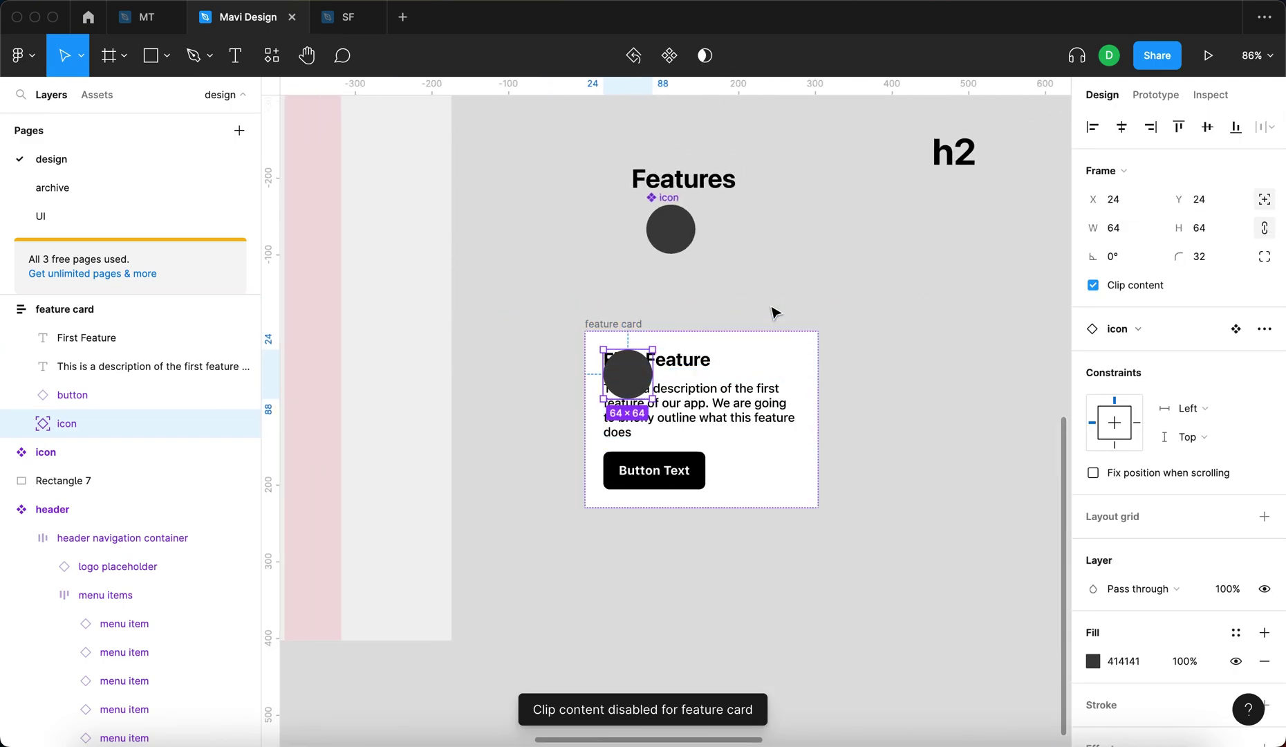
Move the feature card to X 1144, Y 1434.
{"action": "left_click", "coordinate": [614, 330]}
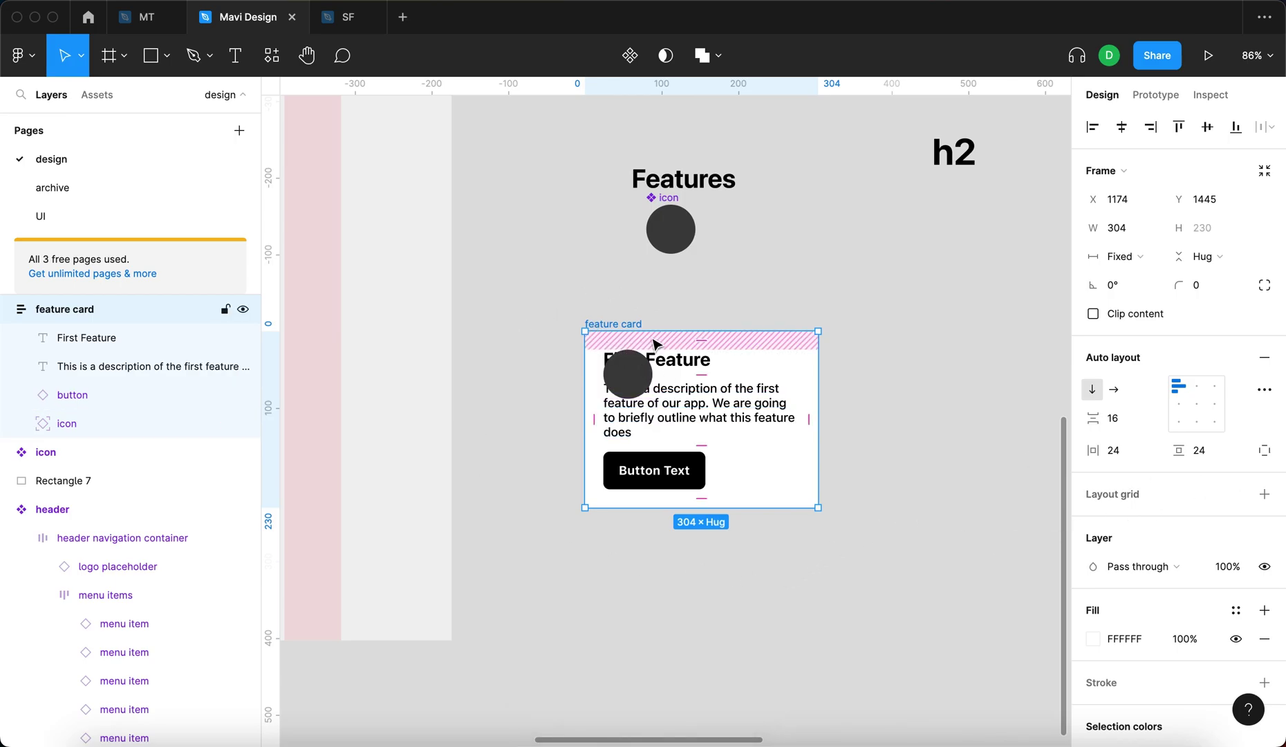
{"action": "scroll", "coordinate": [614, 374], "scroll_direction": "up", "scroll_amount": 5}
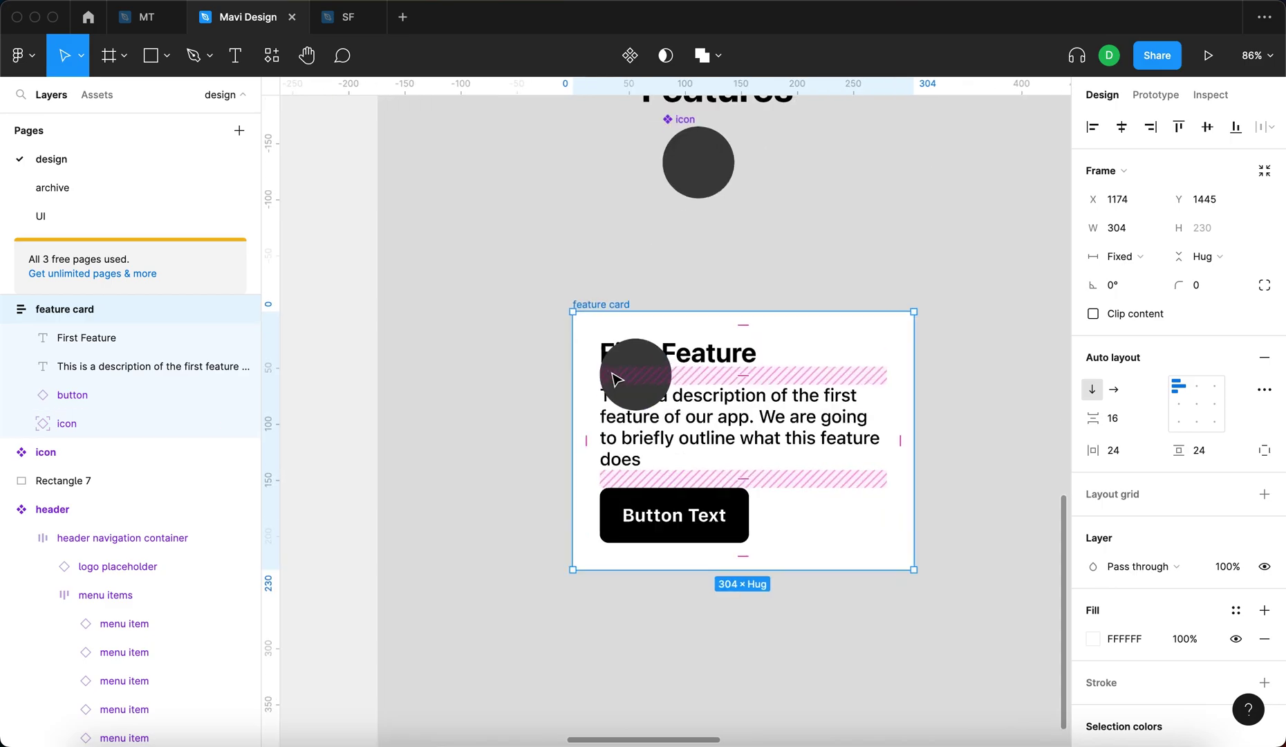
{"action": "scroll", "coordinate": [837, 459], "scroll_direction": "down", "scroll_amount": 3}
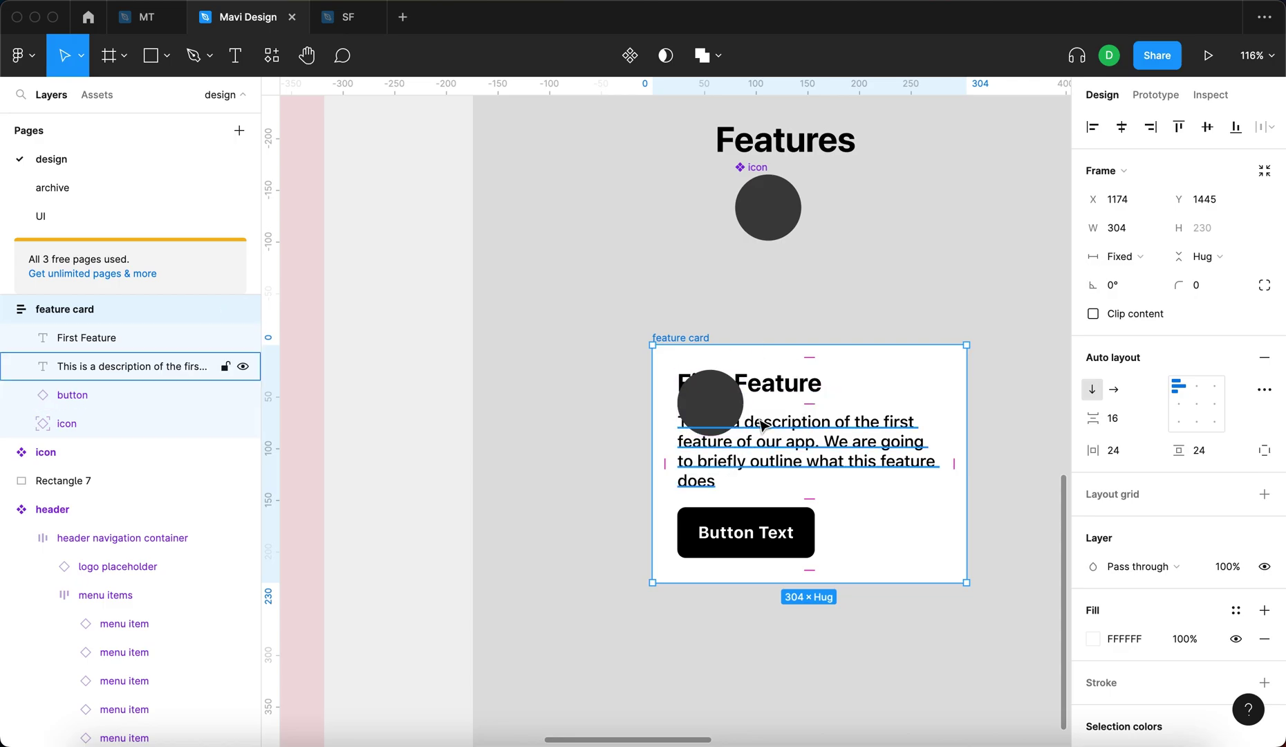
{"action": "left_click", "coordinate": [508, 457]}
{"action": "left_click_drag", "start_coordinate": [677, 339], "coordinate": [647, 327]}
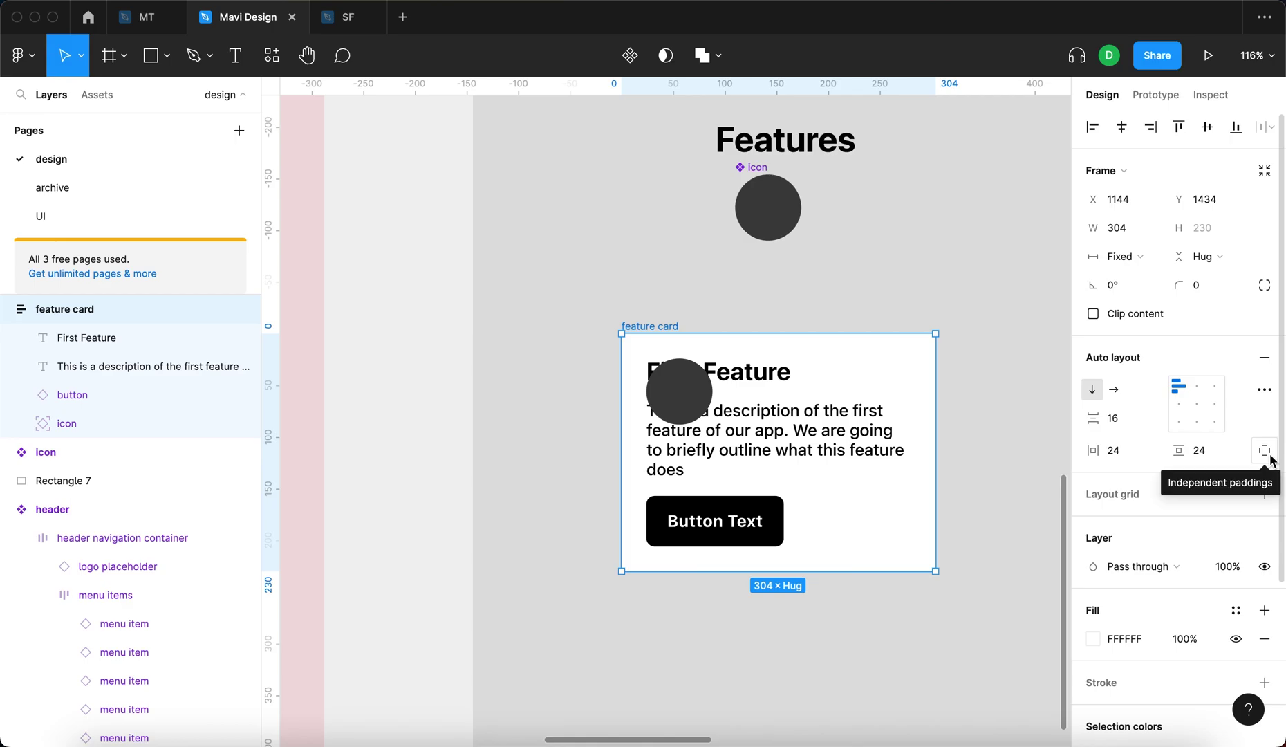
Give the feature card independent paddings and set its top padding to 64.
{"action": "left_click", "coordinate": [1270, 456]}
{"action": "left_click", "coordinate": [1219, 453]}
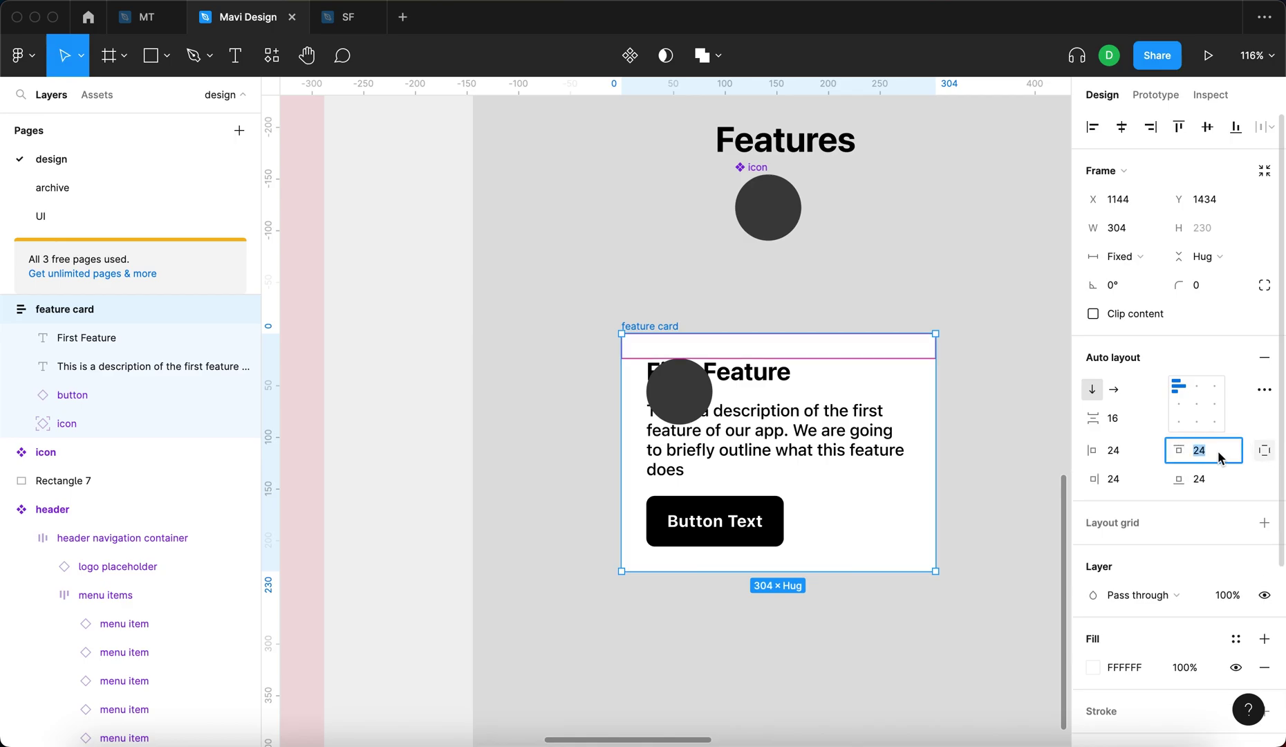
{"action": "key", "text": "shift+Up"}
{"action": "key", "text": "shift+Up"}
{"action": "key", "text": "shift+Up"}
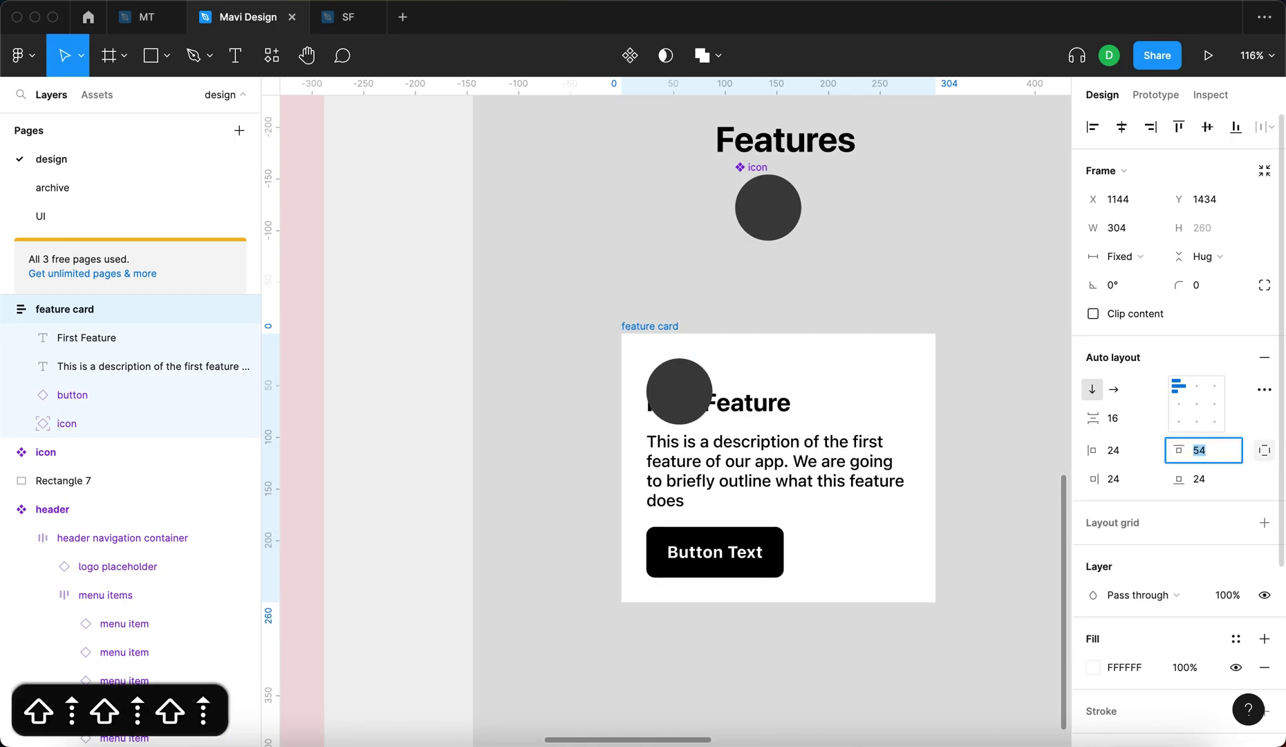
{"action": "key", "text": "shift+Up"}
{"action": "key", "text": "Return"}
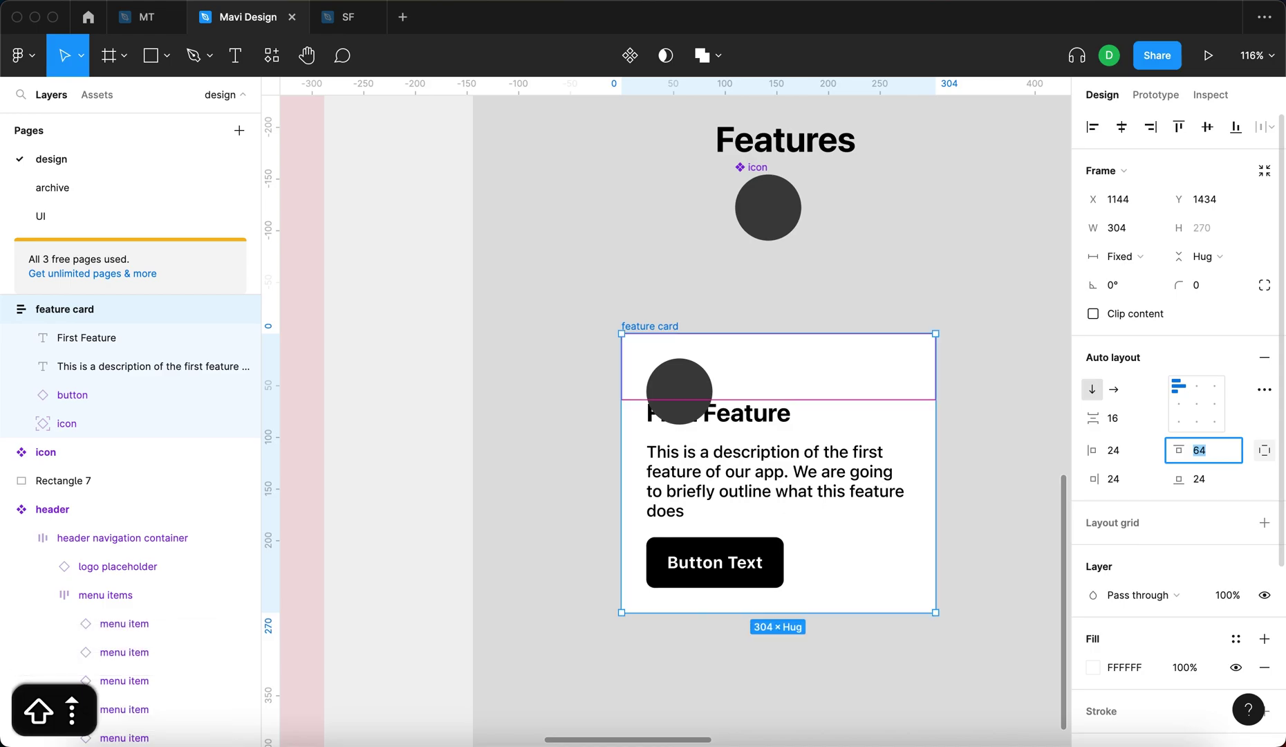
Move the icon inside the feature card up to Y -16 so it overlaps the card's top edge.
{"action": "left_click", "coordinate": [680, 382]}
{"action": "scroll", "coordinate": [685, 401], "scroll_direction": "up", "scroll_amount": 5}
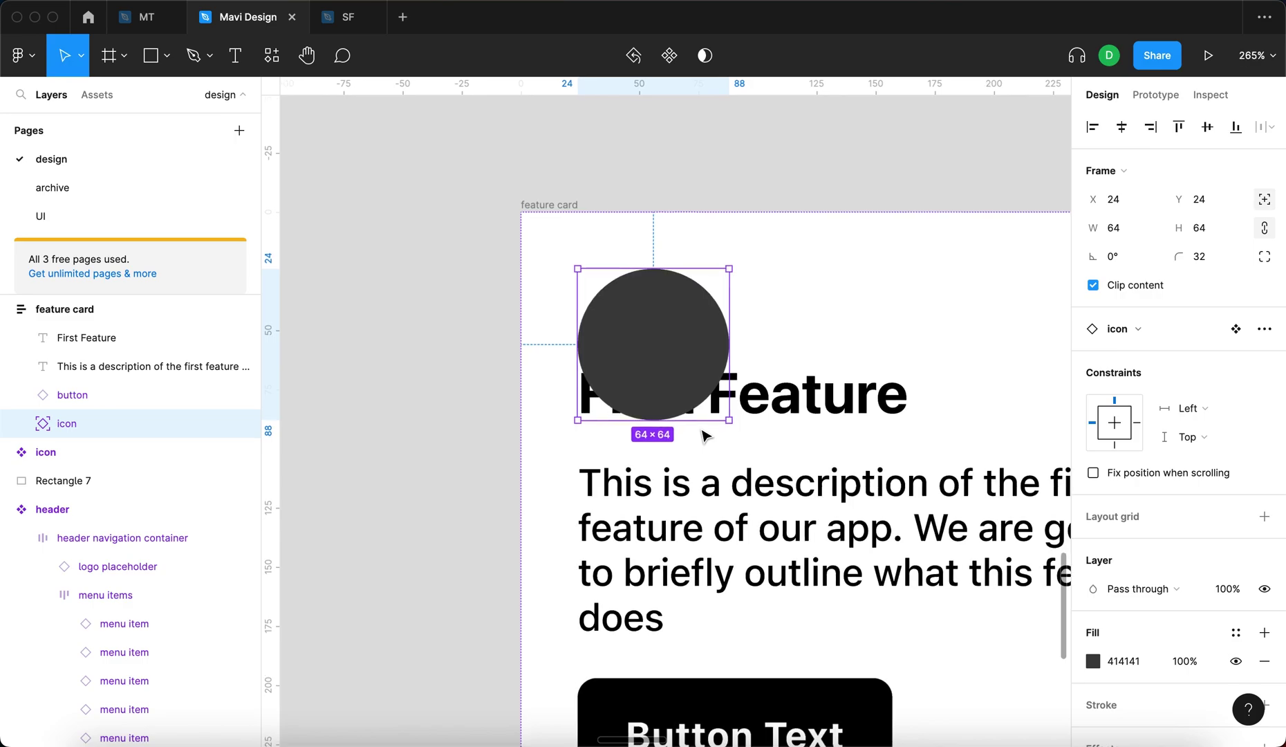
{"action": "key", "text": "shift+Up"}
{"action": "key", "text": "shift+Up"}
{"action": "key", "text": "shift+Up"}
{"action": "key", "text": "shift+Up"}
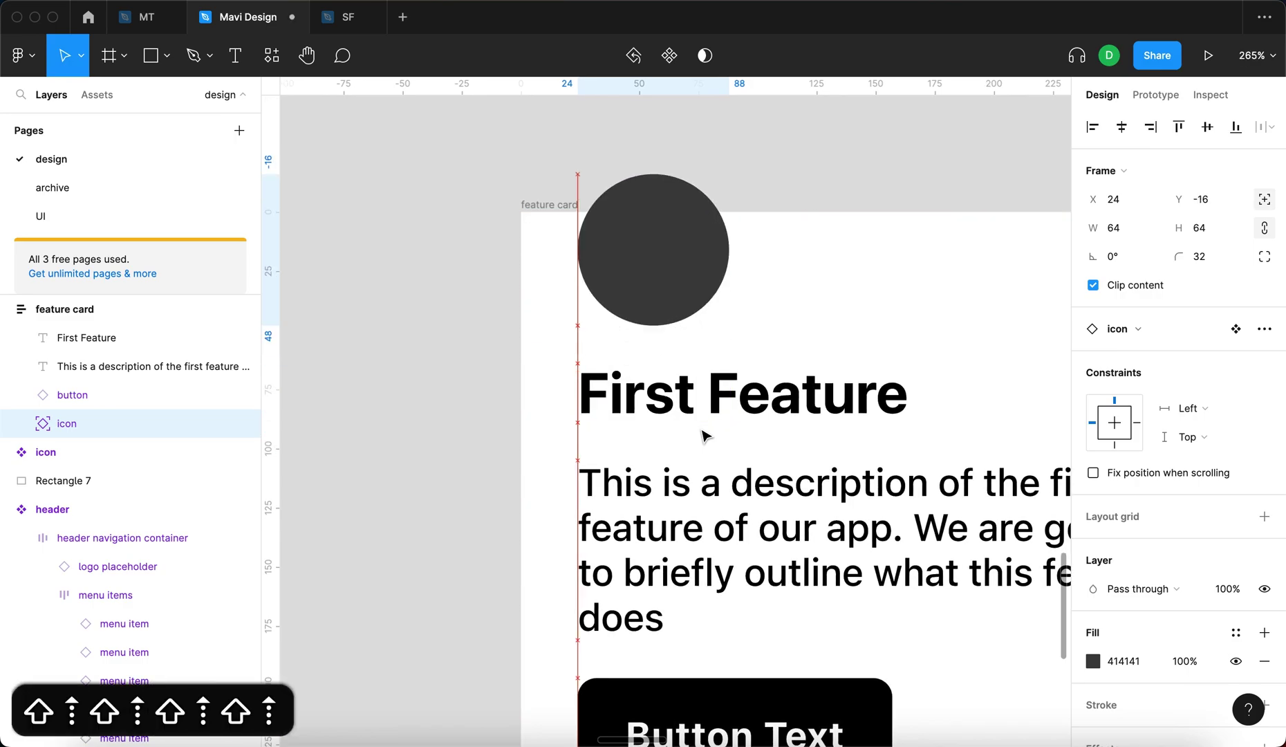
{"action": "scroll", "coordinate": [604, 396], "scroll_direction": "down", "scroll_amount": 5}
{"action": "scroll", "coordinate": [658, 362], "scroll_direction": "up", "scroll_amount": 4}
{"action": "key", "text": "alt"}
{"action": "key", "text": "Escape"}
Move the feature card to X 1174, Y 1391 and widen it to 307.
{"action": "scroll", "coordinate": [635, 261], "scroll_direction": "down", "scroll_amount": 4}
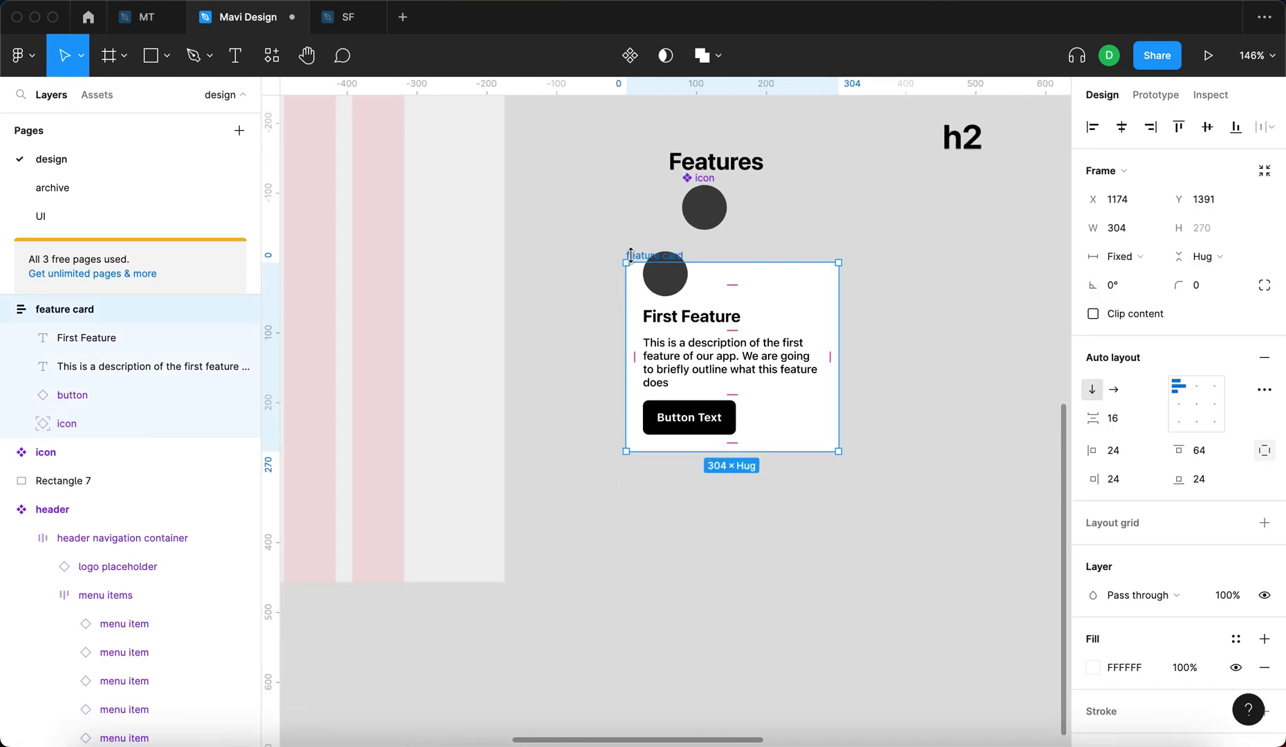
{"action": "left_click_drag", "start_coordinate": [838, 292], "coordinate": [841, 319]}
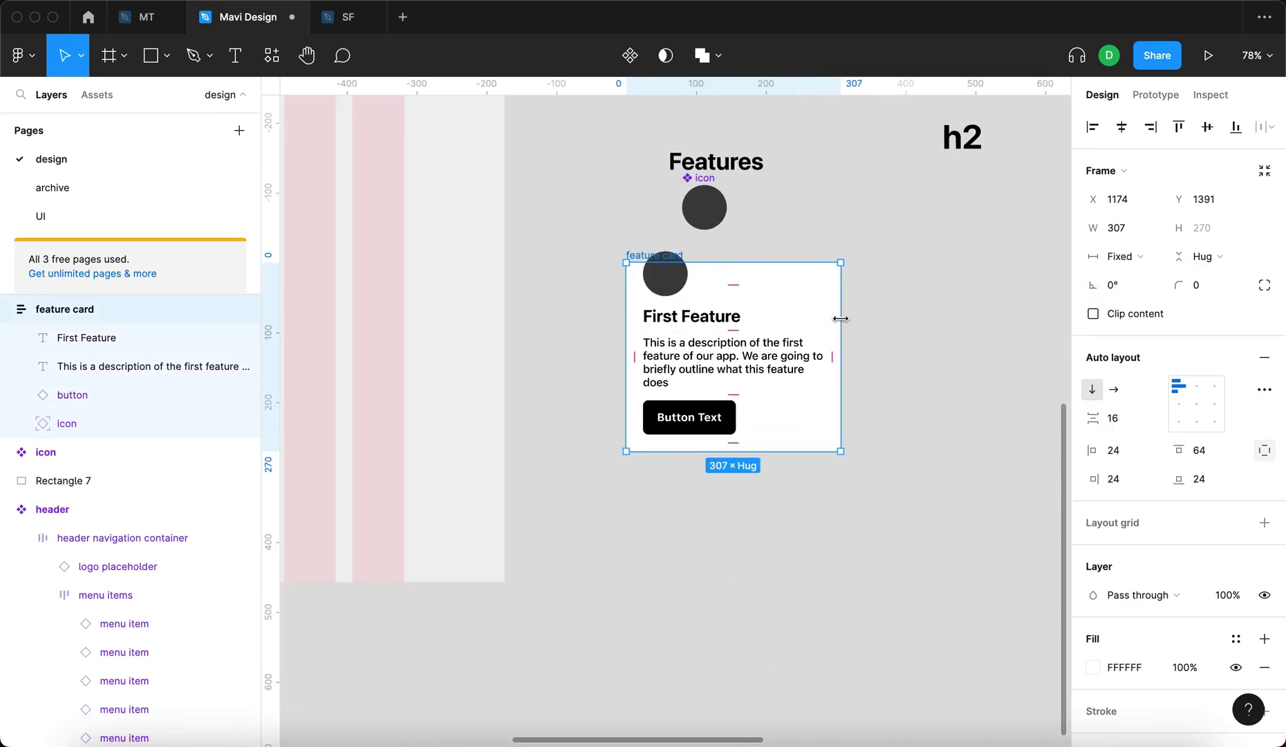
{"action": "left_click", "coordinate": [603, 270]}
{"action": "scroll", "coordinate": [661, 271], "scroll_direction": "up", "scroll_amount": 3}
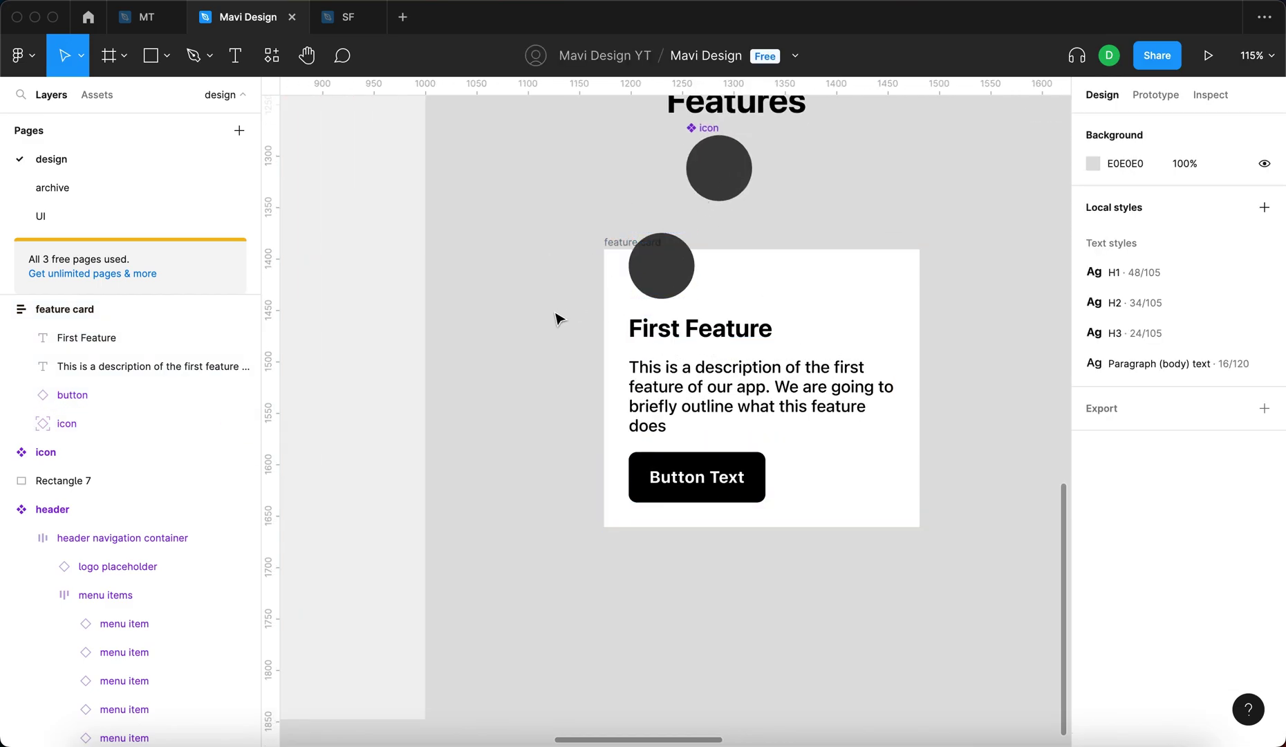
{"action": "left_click", "coordinate": [620, 254]}
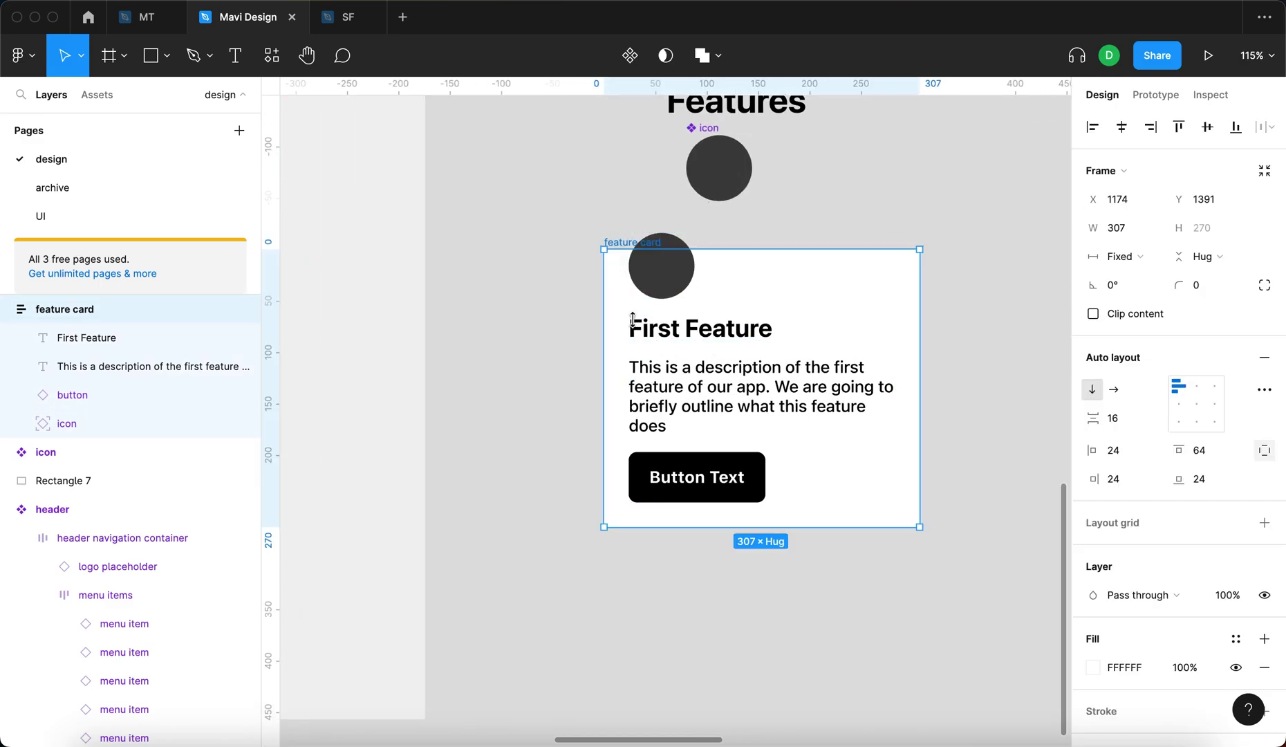
{"action": "left_click", "coordinate": [520, 361]}
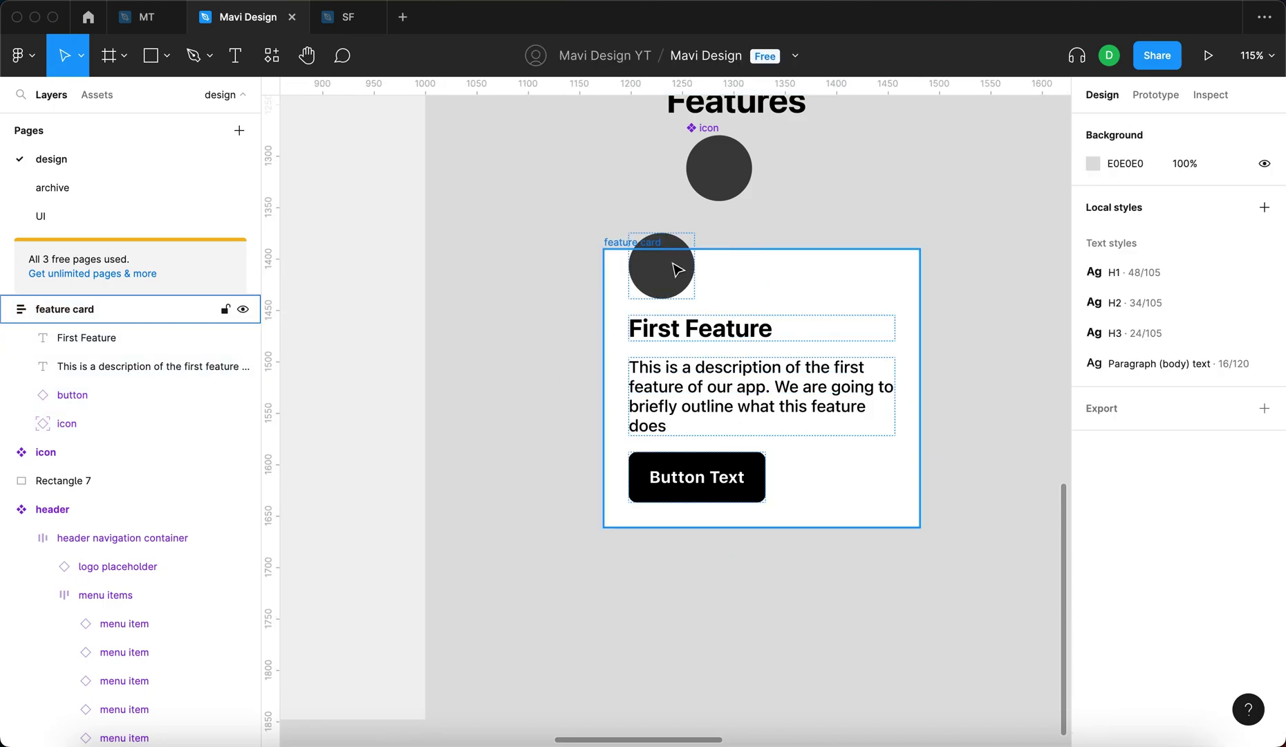
{"action": "left_click", "coordinate": [607, 243]}
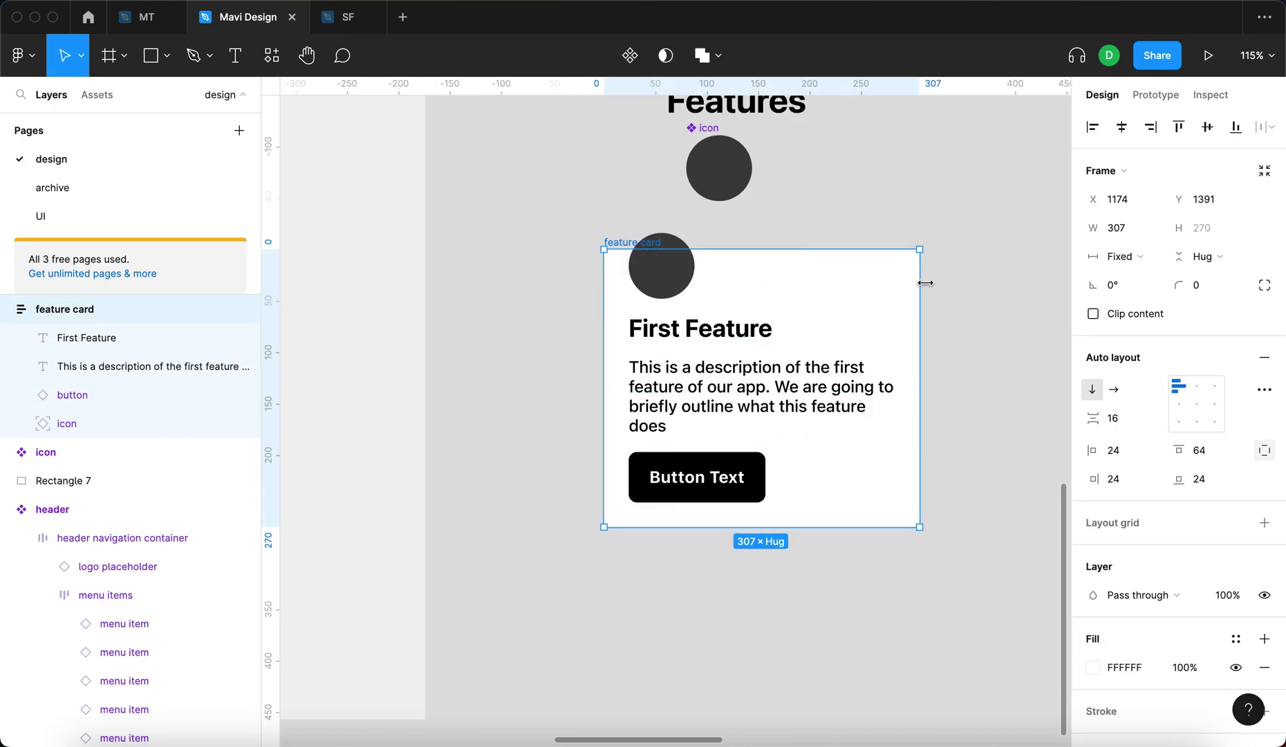
Narrow the feature card to 259 at Y 1462 and move the Features heading to X 1491, Y 1344.
{"action": "key", "text": "Escape"}
{"action": "scroll", "coordinate": [533, 331], "scroll_direction": "down", "scroll_amount": 5}
{"action": "left_click_drag", "start_coordinate": [542, 352], "coordinate": [567, 389]}
{"action": "left_click_drag", "start_coordinate": [589, 263], "coordinate": [721, 322]}
Move the h3 text sample clear of the card area to X 2065, Y 1374.
{"action": "left_click", "coordinate": [811, 445]}
{"action": "left_click_drag", "start_coordinate": [911, 379], "coordinate": [1004, 347]}
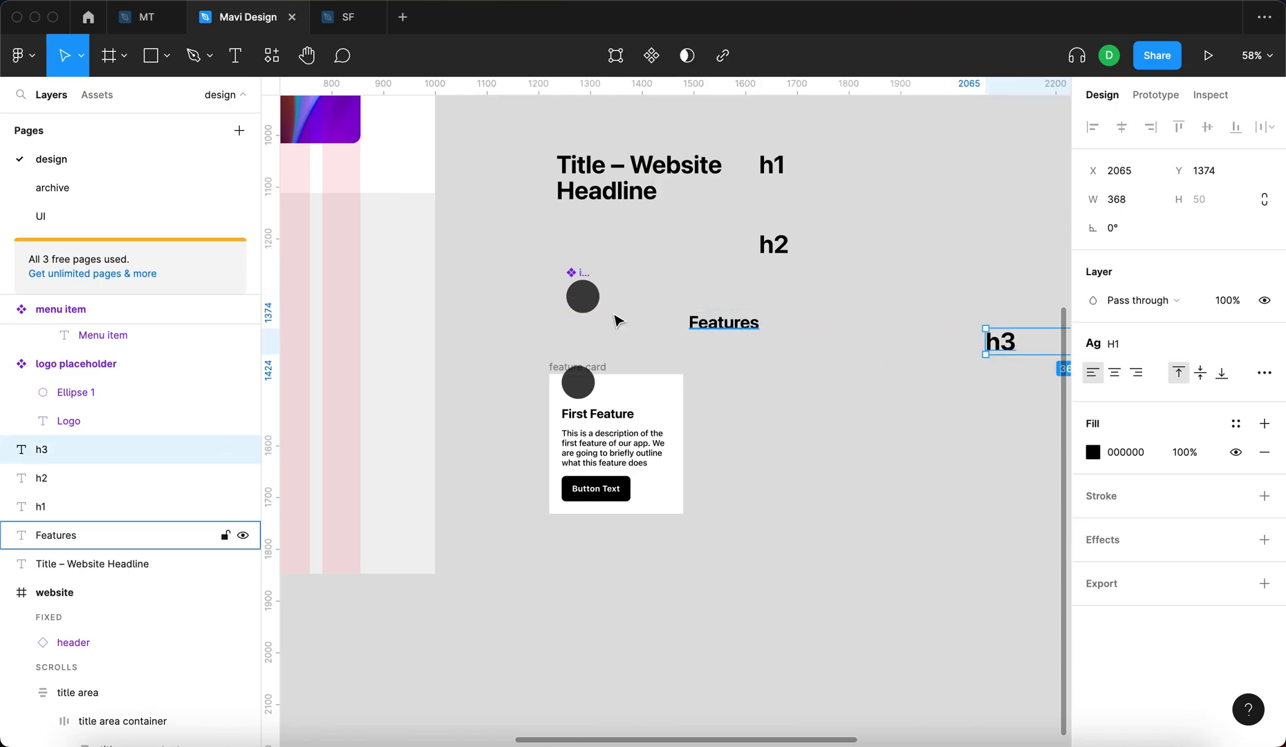
{"action": "left_click", "coordinate": [705, 335]}
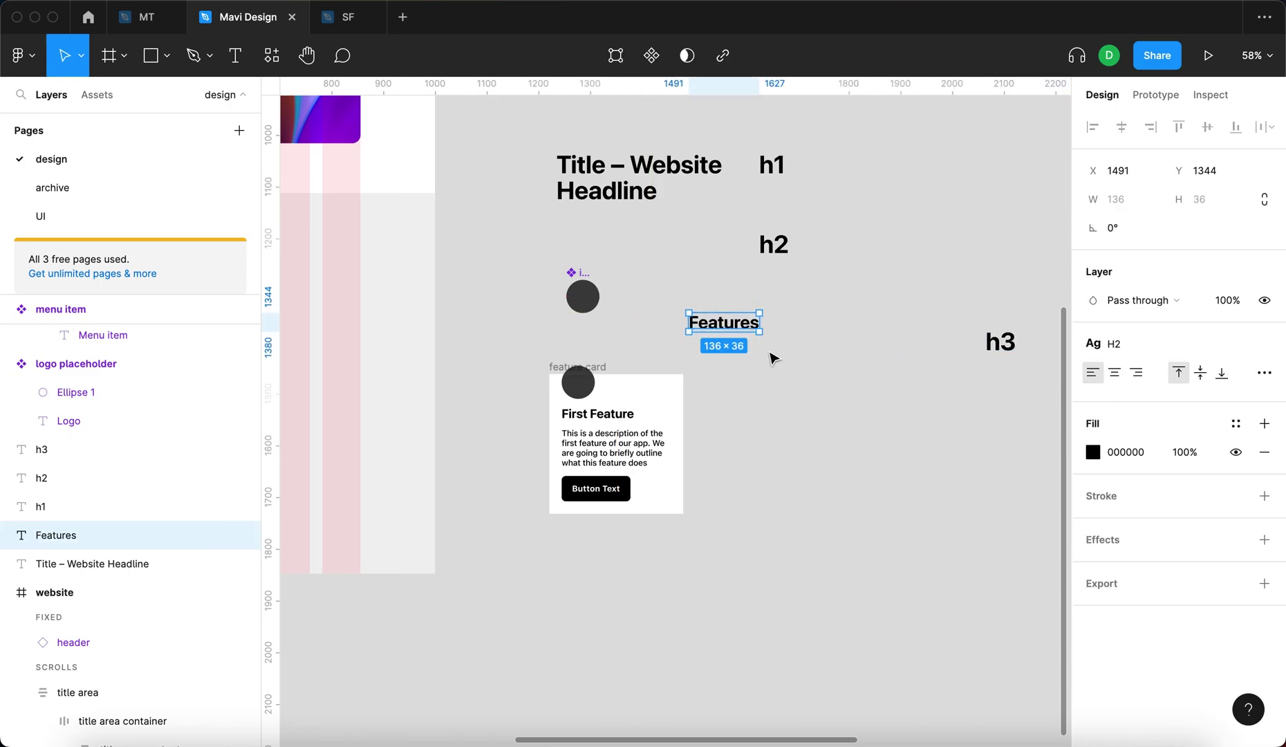
{"action": "left_click", "coordinate": [792, 386]}
Duplicate the feature card twice to form a row of three cards at Y 1462.
{"action": "left_click", "coordinate": [571, 377]}
{"action": "key", "text": "super+d"}
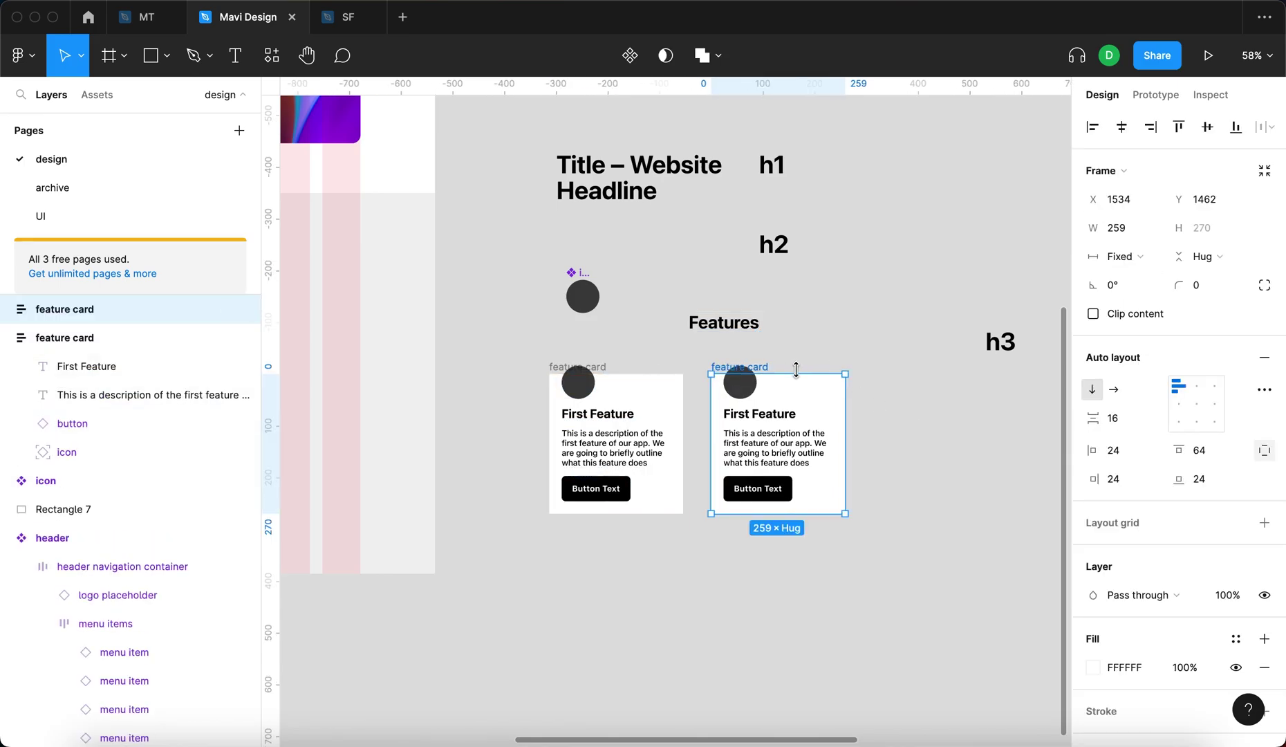
{"action": "key", "text": "super+d"}
{"action": "left_click", "coordinate": [850, 359]}
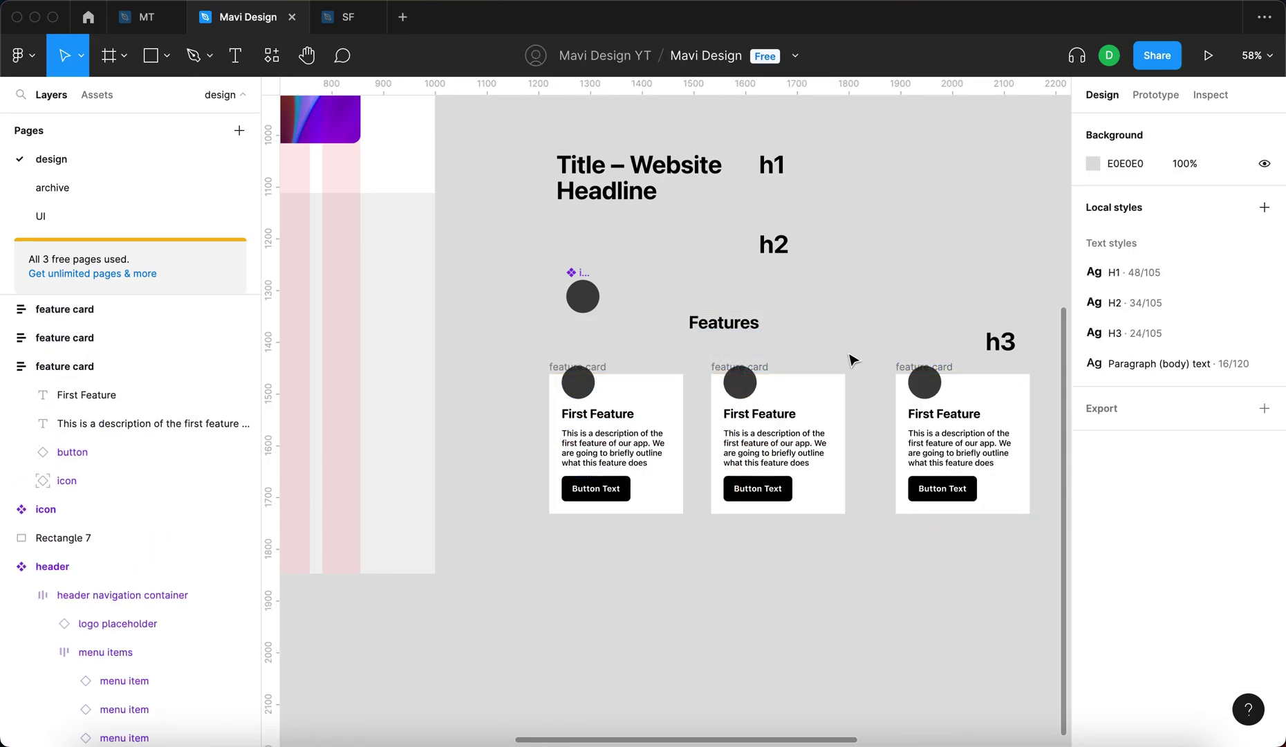
Place a standalone copy of the button below the middle feature card.
{"action": "scroll", "coordinate": [850, 359], "scroll_direction": "down", "scroll_amount": 3}
{"action": "scroll", "coordinate": [850, 359], "scroll_direction": "right", "scroll_amount": 4}
{"action": "left_click", "coordinate": [640, 401]}
{"action": "left_click_drag", "start_coordinate": [643, 391], "coordinate": [625, 471]}
{"action": "left_click", "coordinate": [836, 485]}
{"action": "left_click_drag", "start_coordinate": [730, 519], "coordinate": [473, 436]}
{"action": "left_click", "coordinate": [482, 508]}
{"action": "left_click_drag", "start_coordinate": [471, 533], "coordinate": [602, 477]}
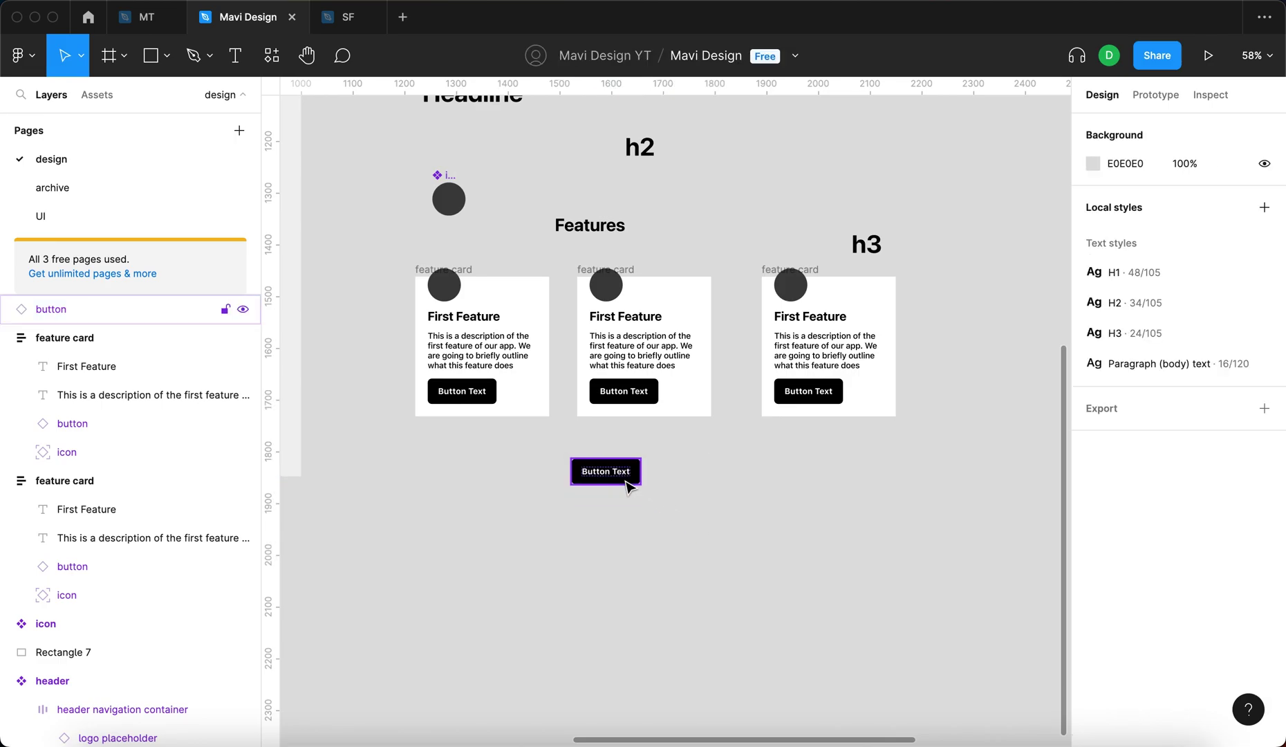
Move the h3 sample beside h2 and bring the outer feature cards closer to the middle one, the first at X 1235.
{"action": "left_click_drag", "start_coordinate": [856, 252], "coordinate": [794, 160]}
{"action": "left_click", "coordinate": [771, 271]}
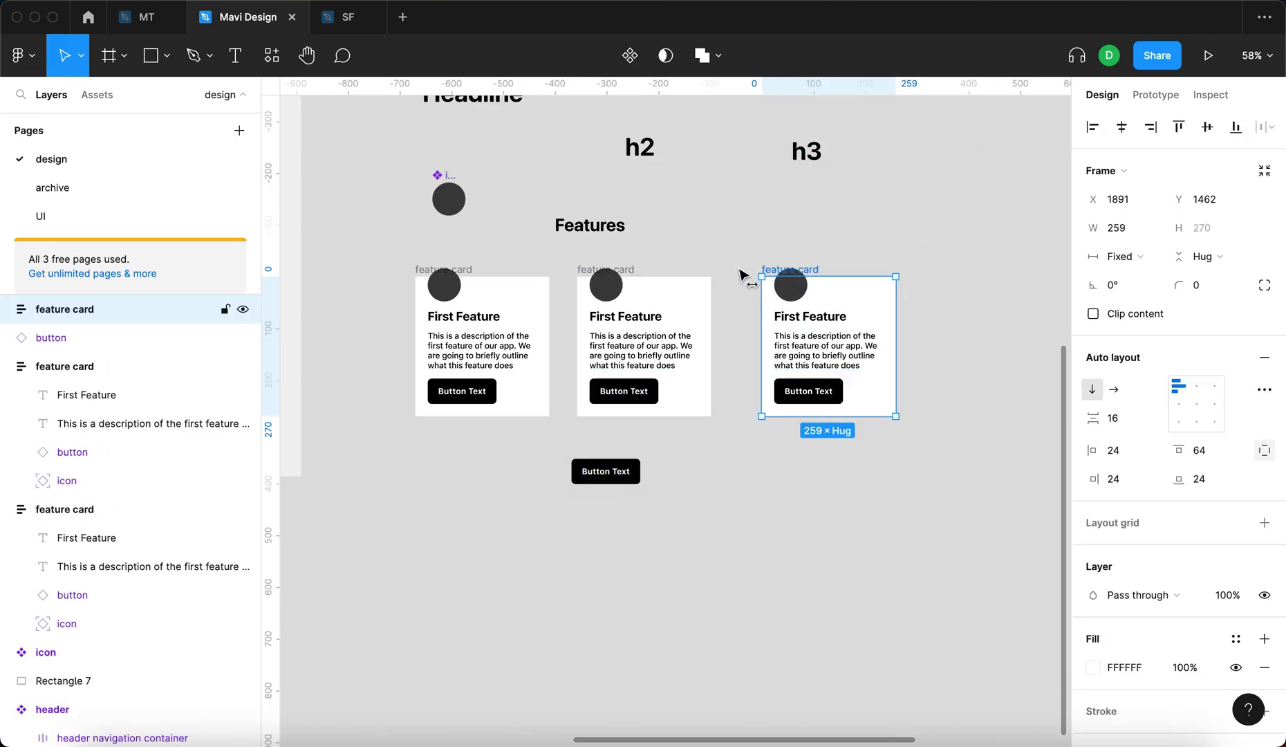
{"action": "left_click_drag", "start_coordinate": [767, 278], "coordinate": [726, 278]}
{"action": "left_click_drag", "start_coordinate": [469, 269], "coordinate": [477, 271]}
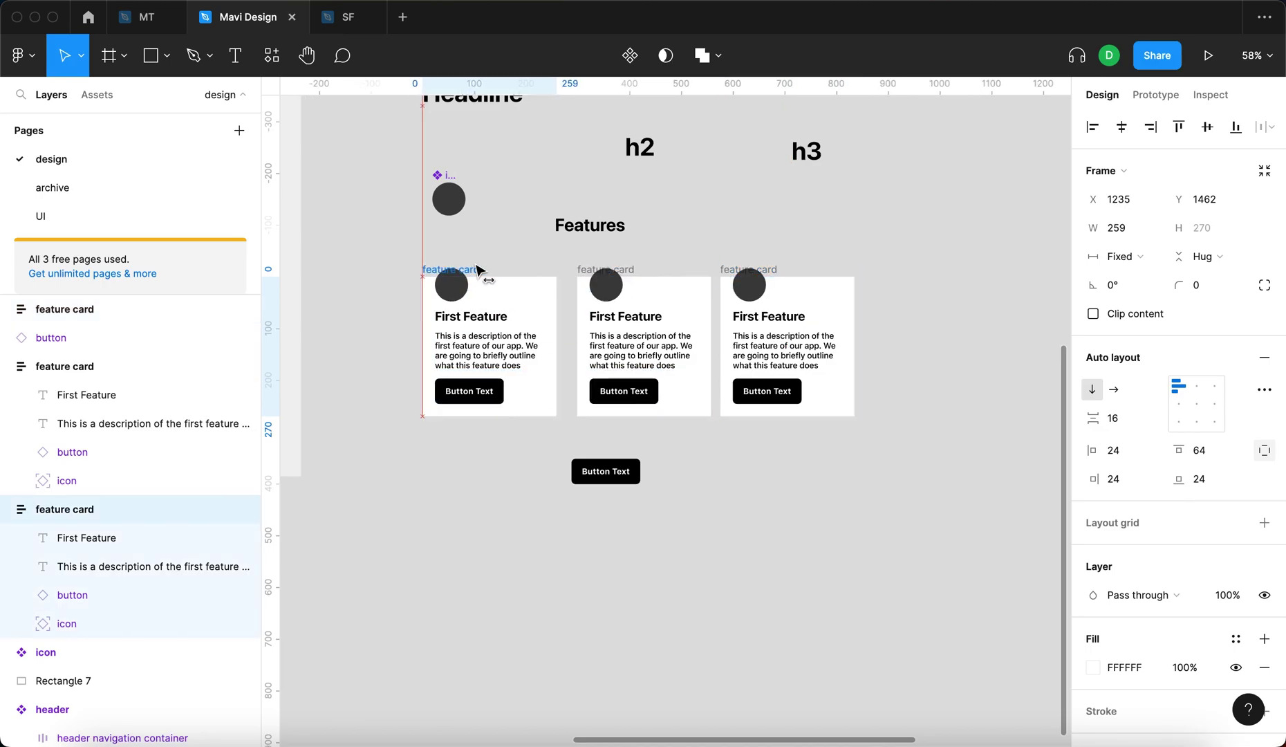
Shift the three feature cards left together so the first one starts at about X 1160.
{"action": "left_click", "coordinate": [624, 391]}
{"action": "left_click", "coordinate": [789, 392]}
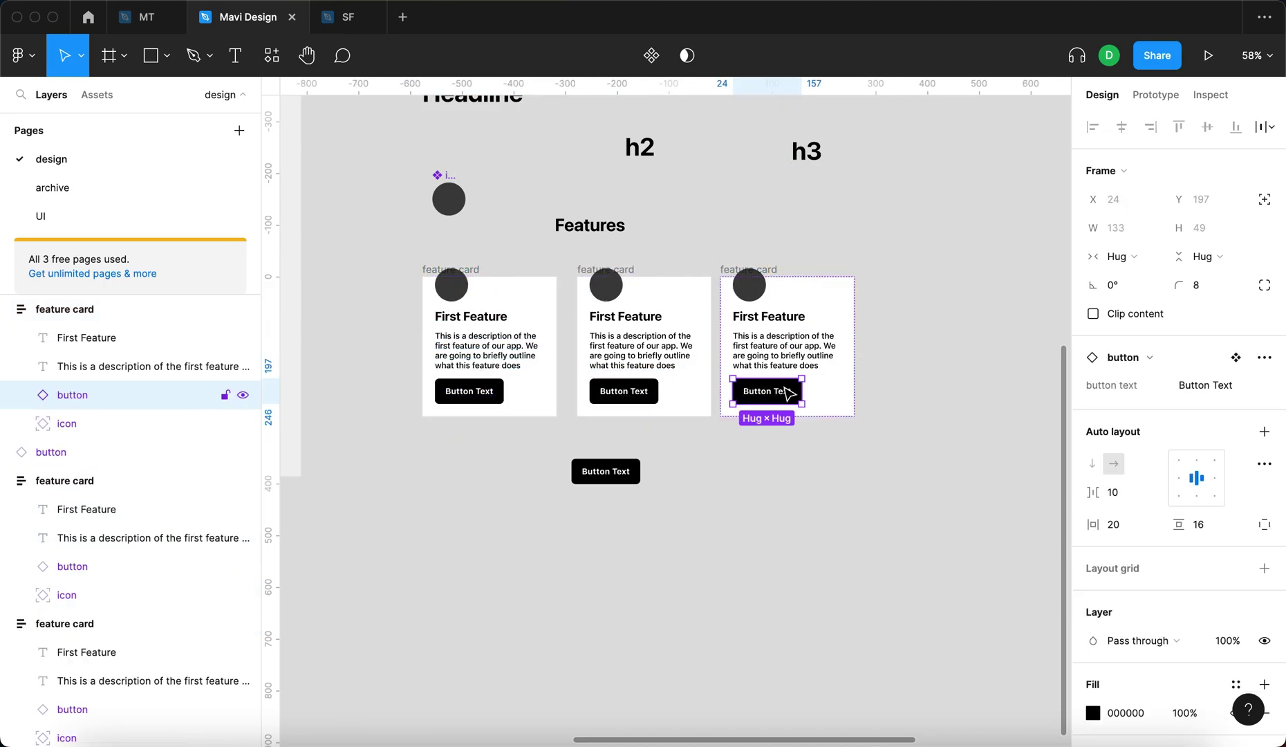
{"action": "left_click", "coordinate": [852, 520]}
{"action": "scroll", "coordinate": [658, 434], "scroll_direction": "up", "scroll_amount": 5}
{"action": "scroll", "coordinate": [737, 466], "scroll_direction": "down", "scroll_amount": 5}
{"action": "left_click_drag", "start_coordinate": [985, 468], "coordinate": [496, 306]}
{"action": "left_click_drag", "start_coordinate": [612, 367], "coordinate": [587, 350]}
Move the Features heading right to about X 1523, aligned with the standalone button below the cards.
{"action": "left_click", "coordinate": [705, 287]}
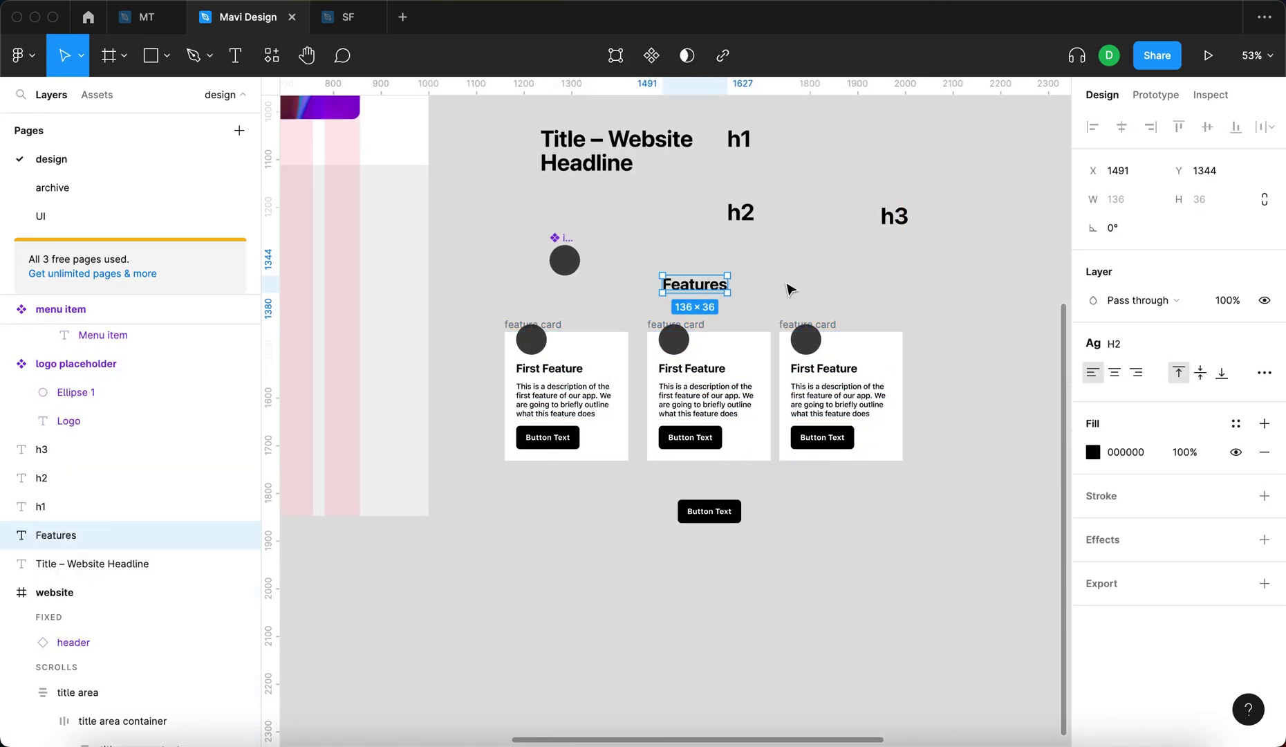
{"action": "key", "text": "Escape"}
{"action": "left_click_drag", "start_coordinate": [689, 292], "coordinate": [704, 293]}
{"action": "left_click", "coordinate": [878, 316]}
Review the features section, checking the heading, the three cards and the buttons inside and below them.
{"action": "scroll", "coordinate": [699, 405], "scroll_direction": "up", "scroll_amount": 1}
{"action": "scroll", "coordinate": [698, 405], "scroll_direction": "up", "scroll_amount": 5}
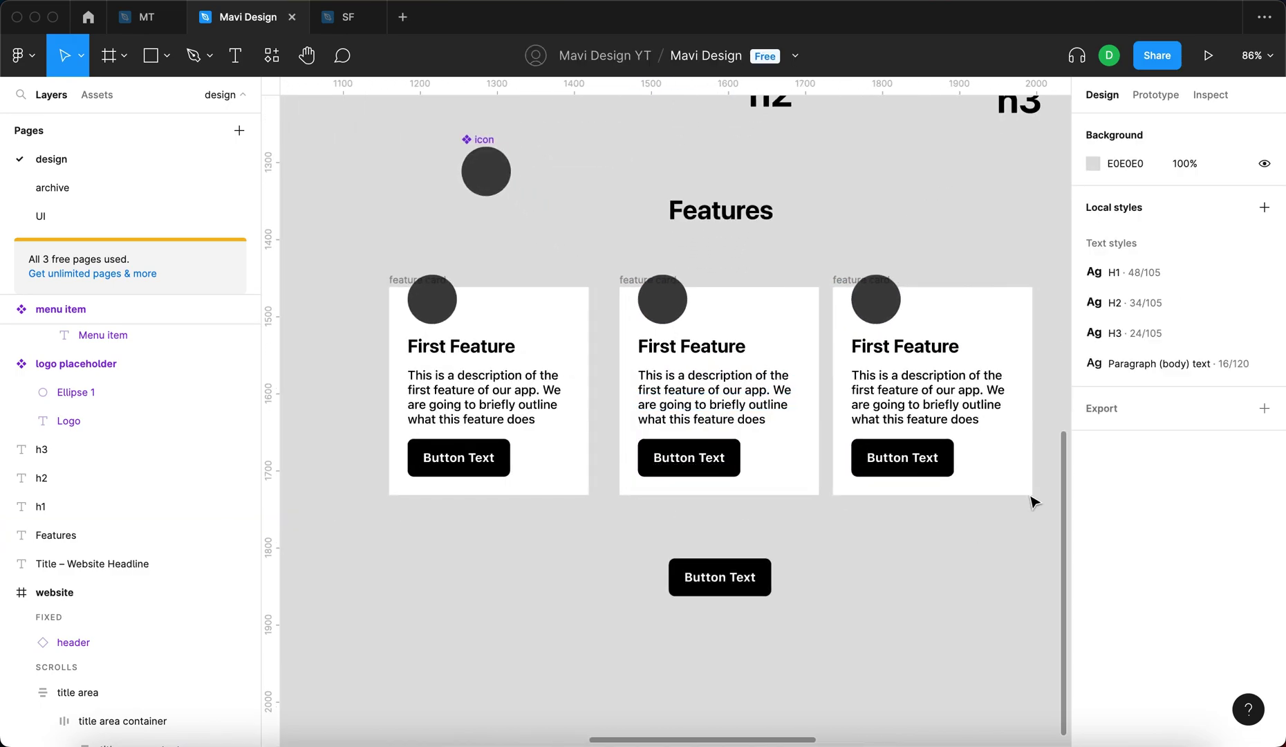
{"action": "scroll", "coordinate": [830, 615], "scroll_direction": "right", "scroll_amount": 3}
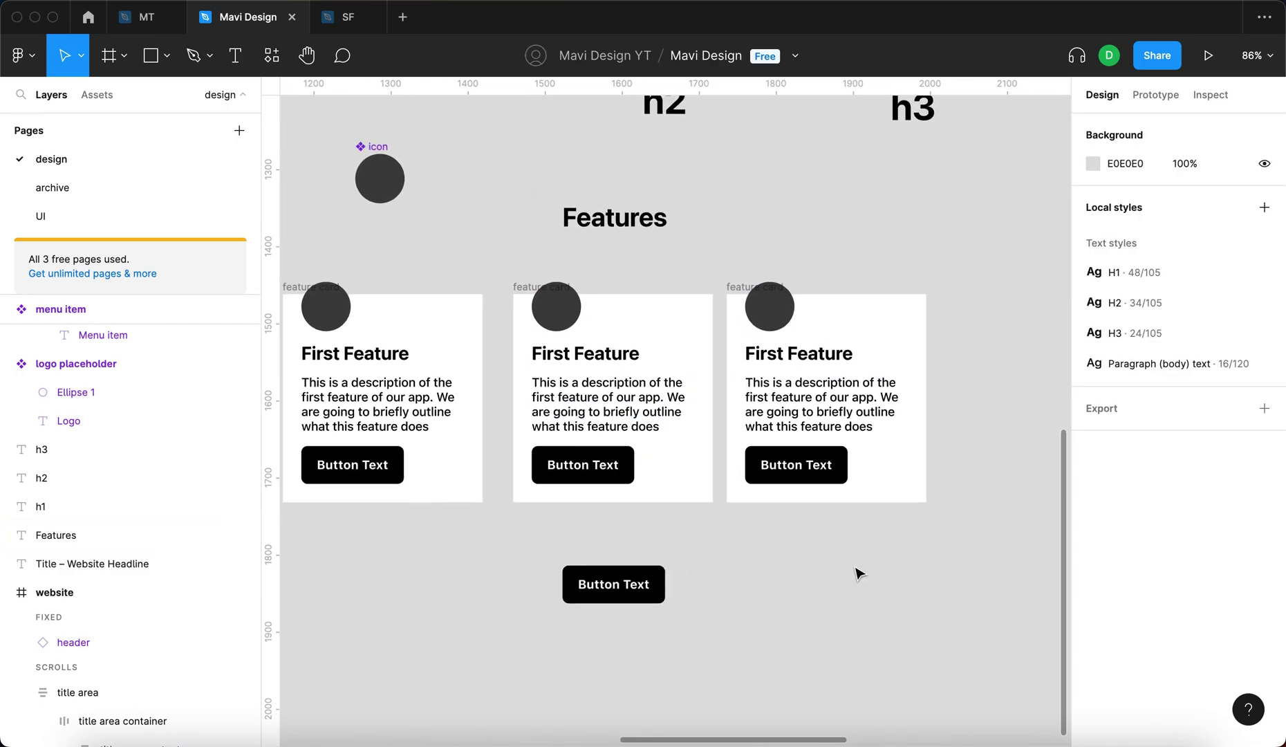
{"action": "scroll", "coordinate": [899, 565], "scroll_direction": "left", "scroll_amount": 3}
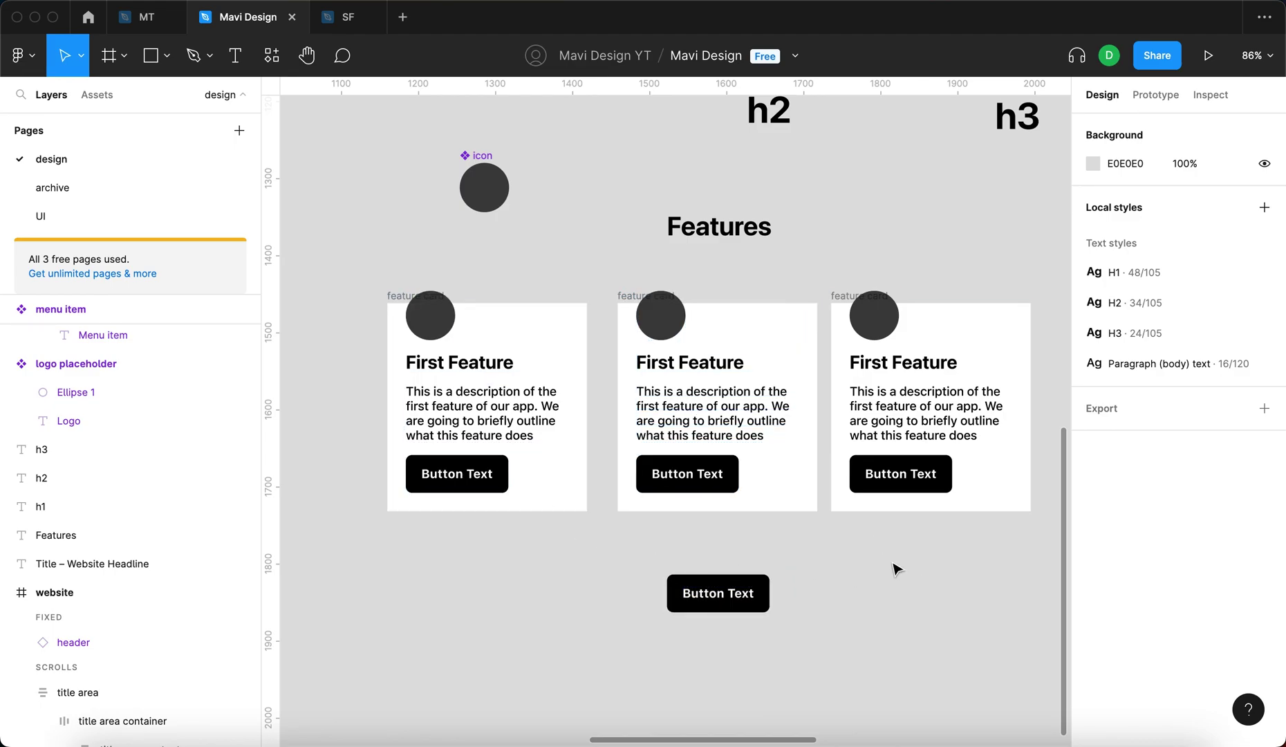
{"action": "scroll", "coordinate": [896, 568], "scroll_direction": "up", "scroll_amount": 2}
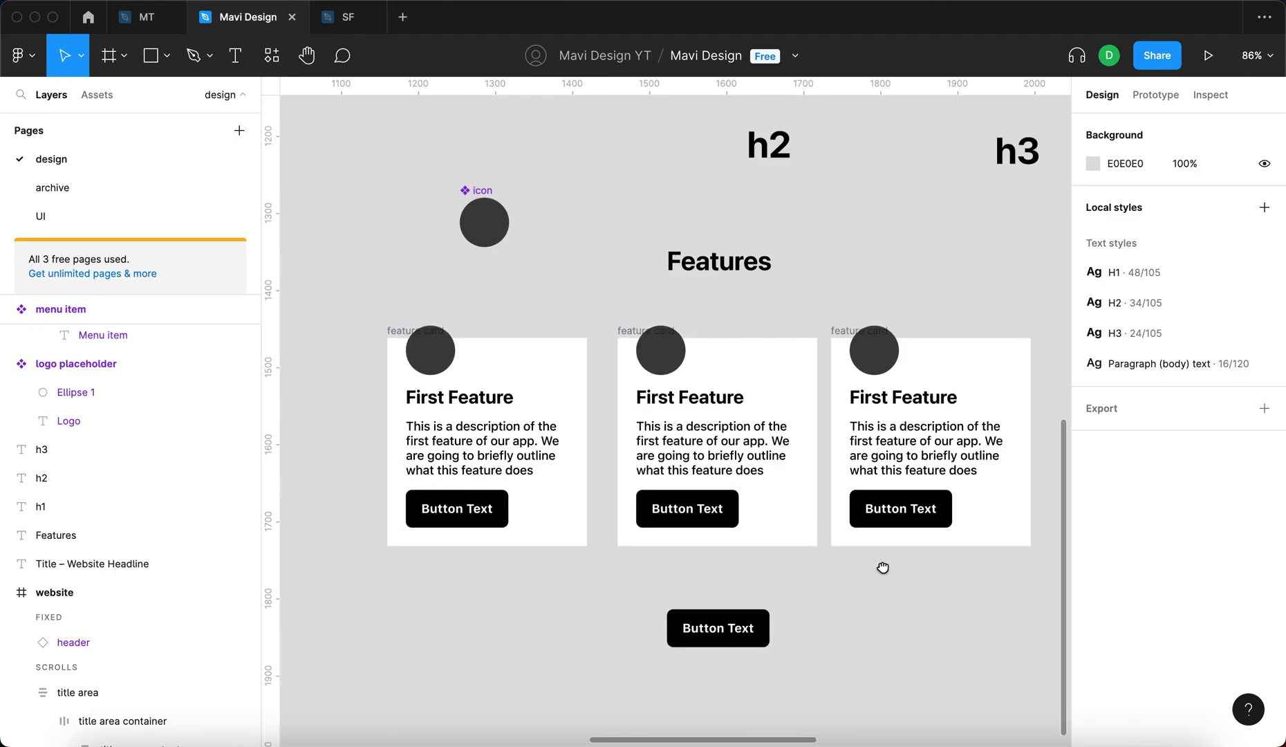
{"action": "left_click_drag", "start_coordinate": [884, 567], "coordinate": [781, 534]}
{"action": "scroll", "coordinate": [818, 525], "scroll_direction": "left", "scroll_amount": 3}
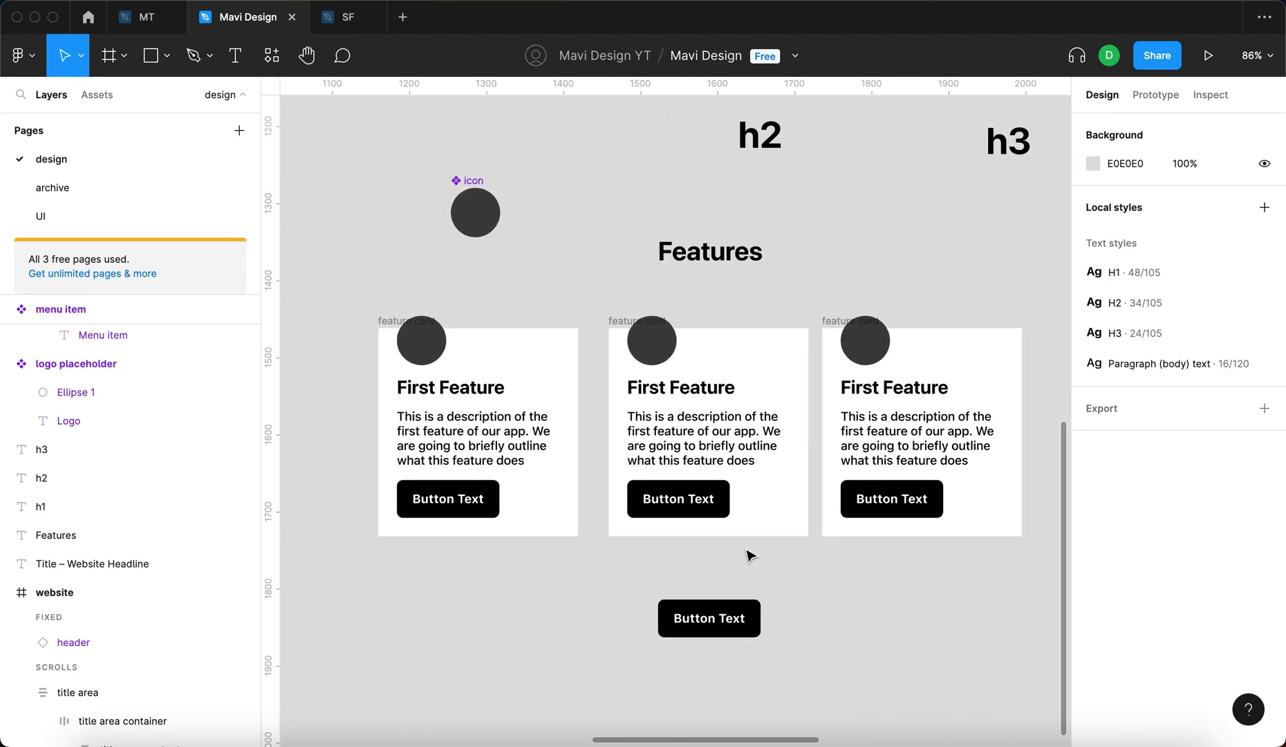
{"action": "left_click", "coordinate": [438, 502]}
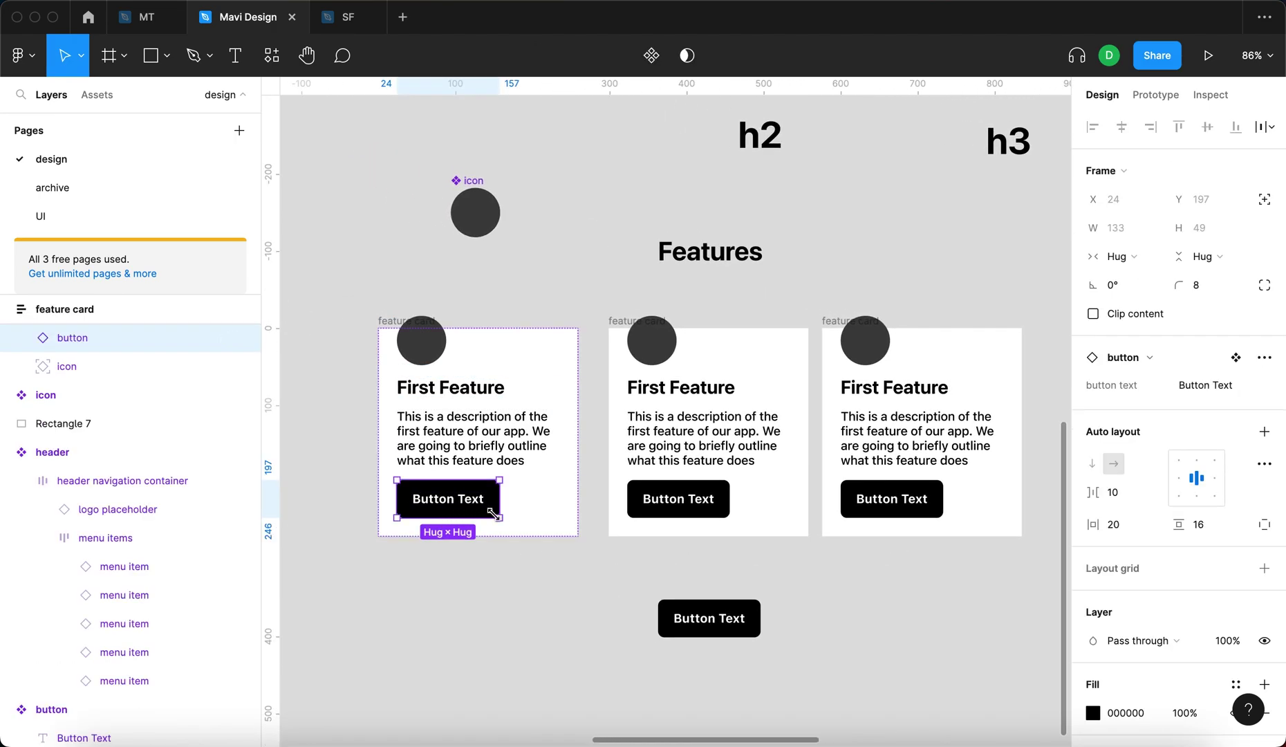
{"action": "key", "text": "Escape"}
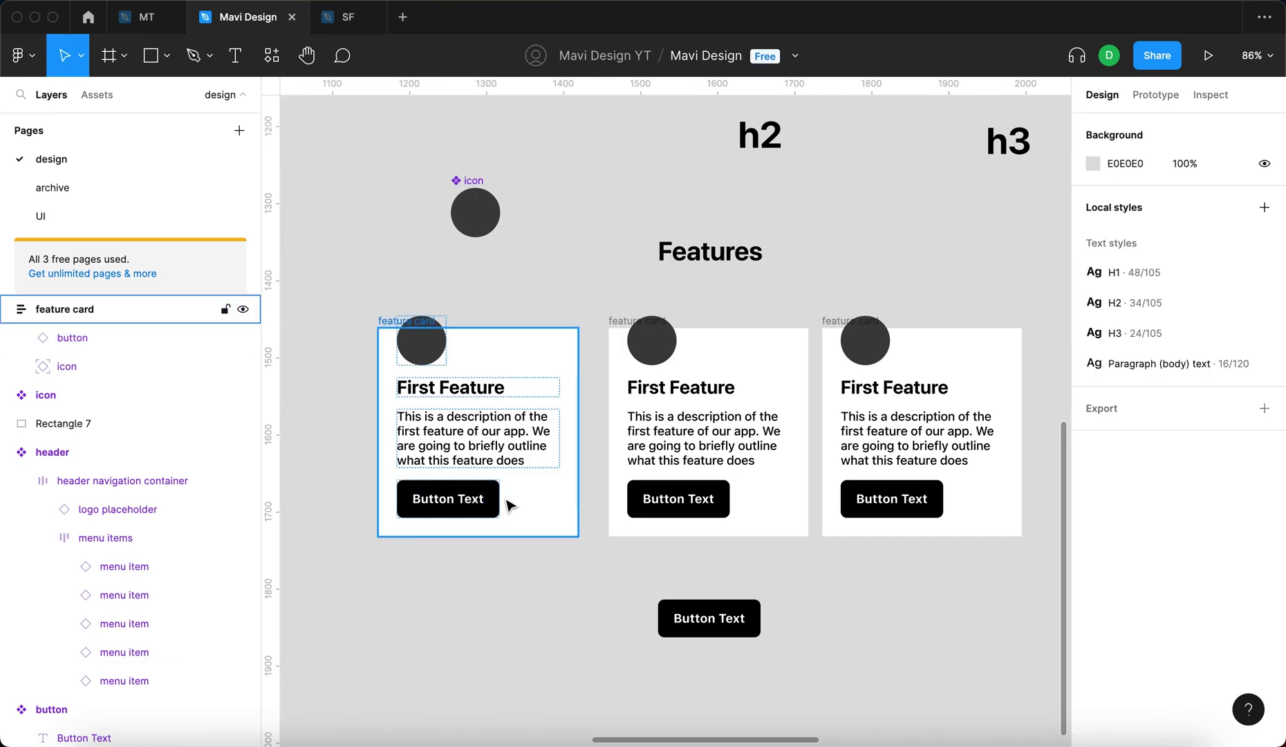
{"action": "scroll", "coordinate": [553, 484], "scroll_direction": "up", "scroll_amount": 5}
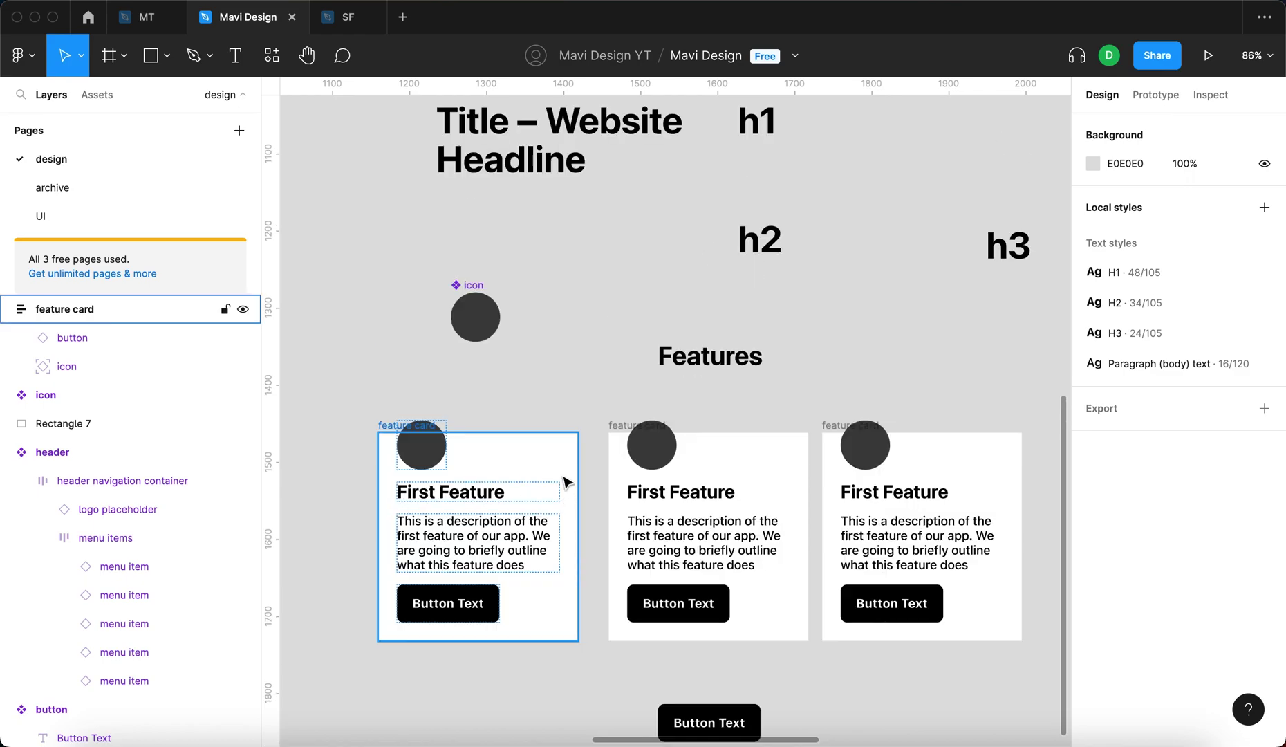
{"action": "scroll", "coordinate": [558, 464], "scroll_direction": "down", "scroll_amount": 5, "text": "ctrl"}
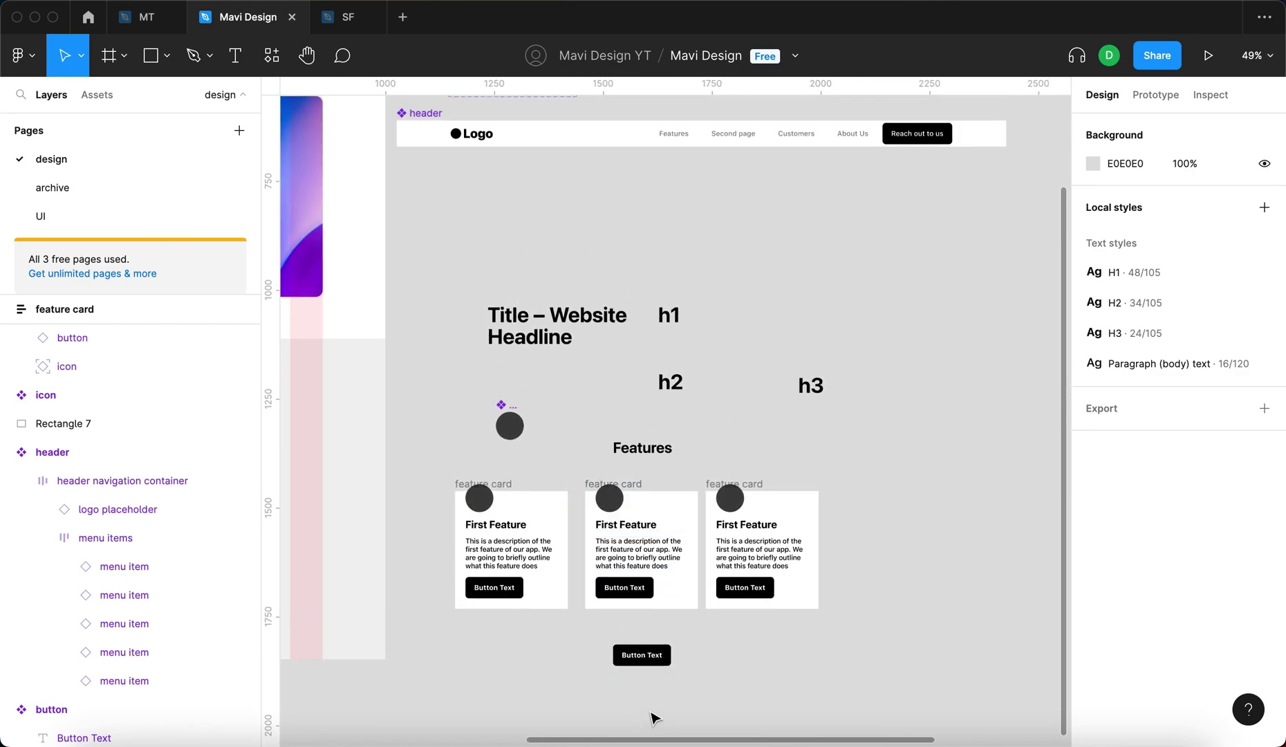
Add a second variant to the main button component and move the component set to X 1461, Y 399.
{"action": "left_click", "coordinate": [656, 660]}
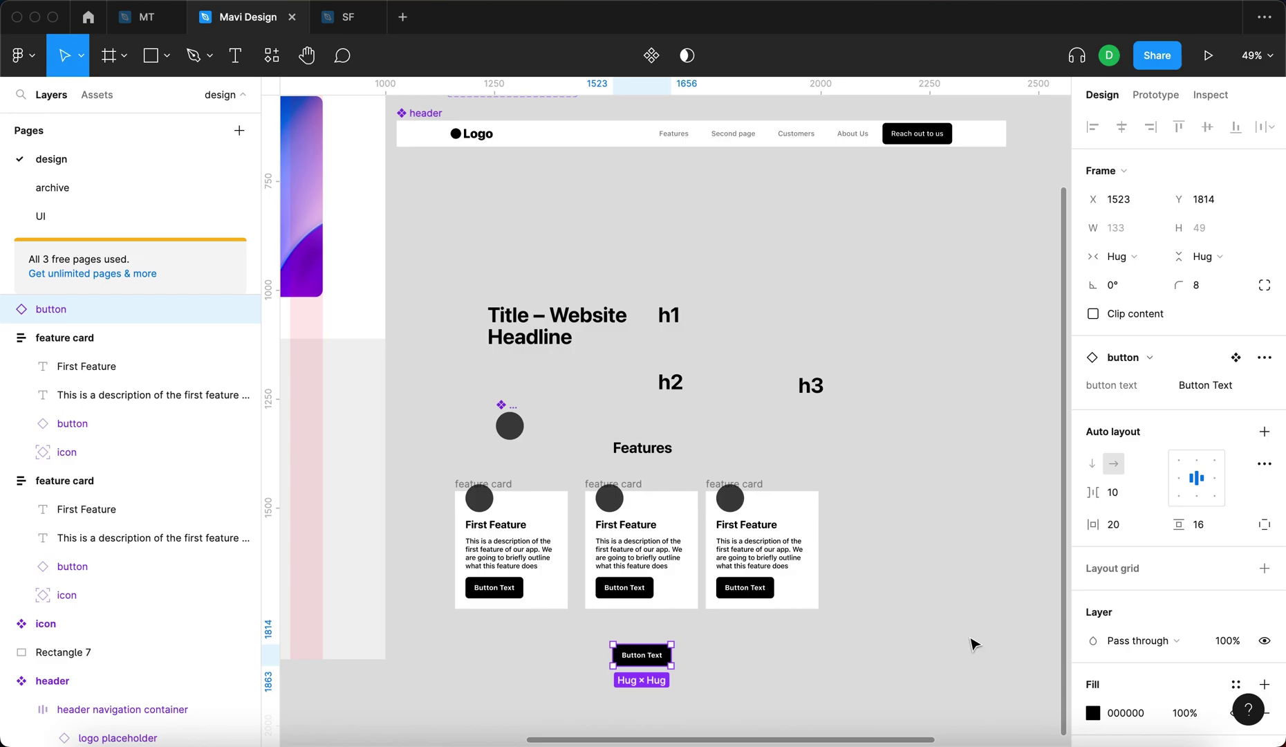
{"action": "scroll", "coordinate": [972, 645], "scroll_direction": "up", "scroll_amount": 3}
{"action": "scroll", "coordinate": [605, 220], "scroll_direction": "up", "scroll_amount": 10}
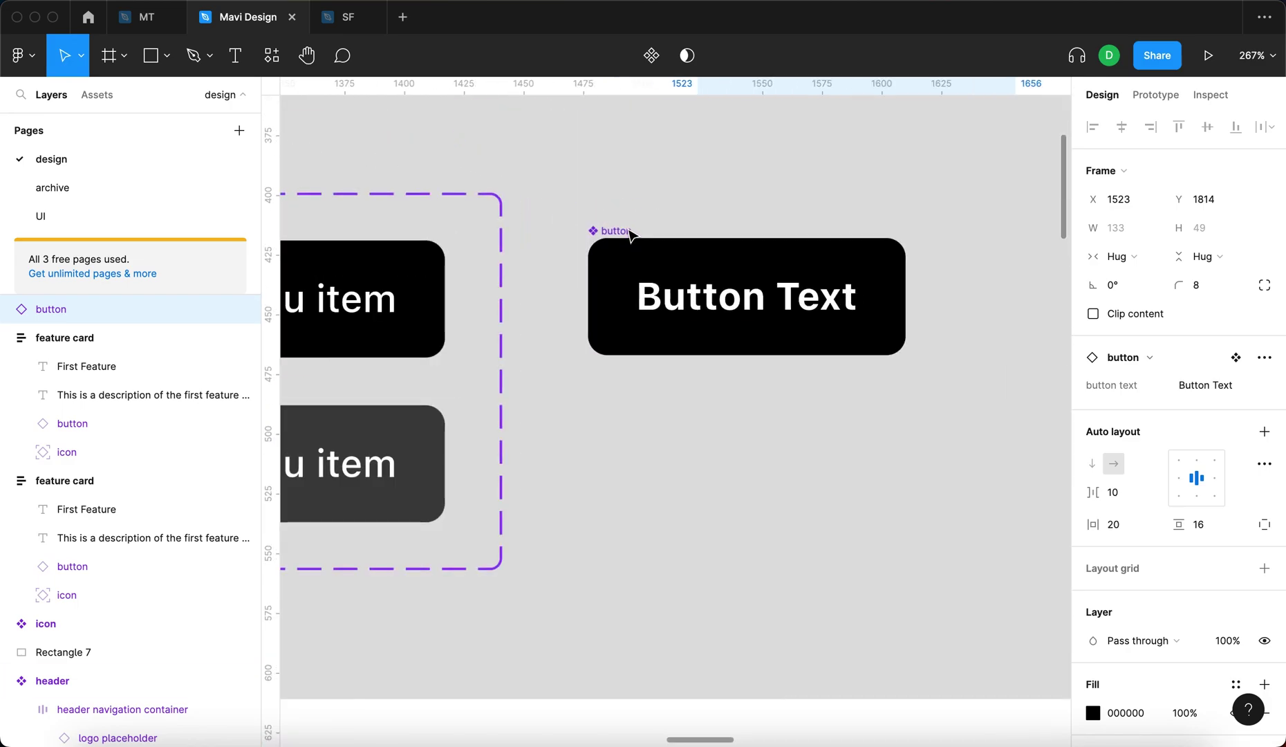
{"action": "left_click", "coordinate": [617, 230]}
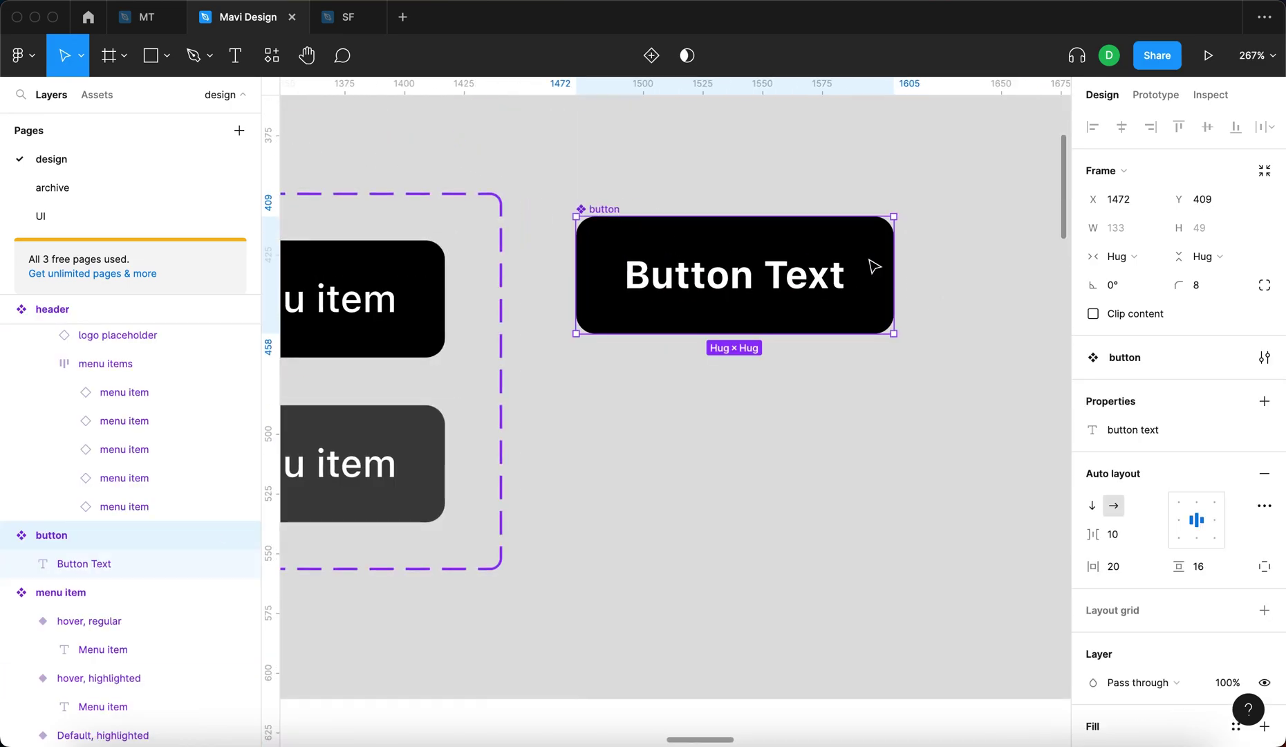
{"action": "left_click", "coordinate": [654, 61]}
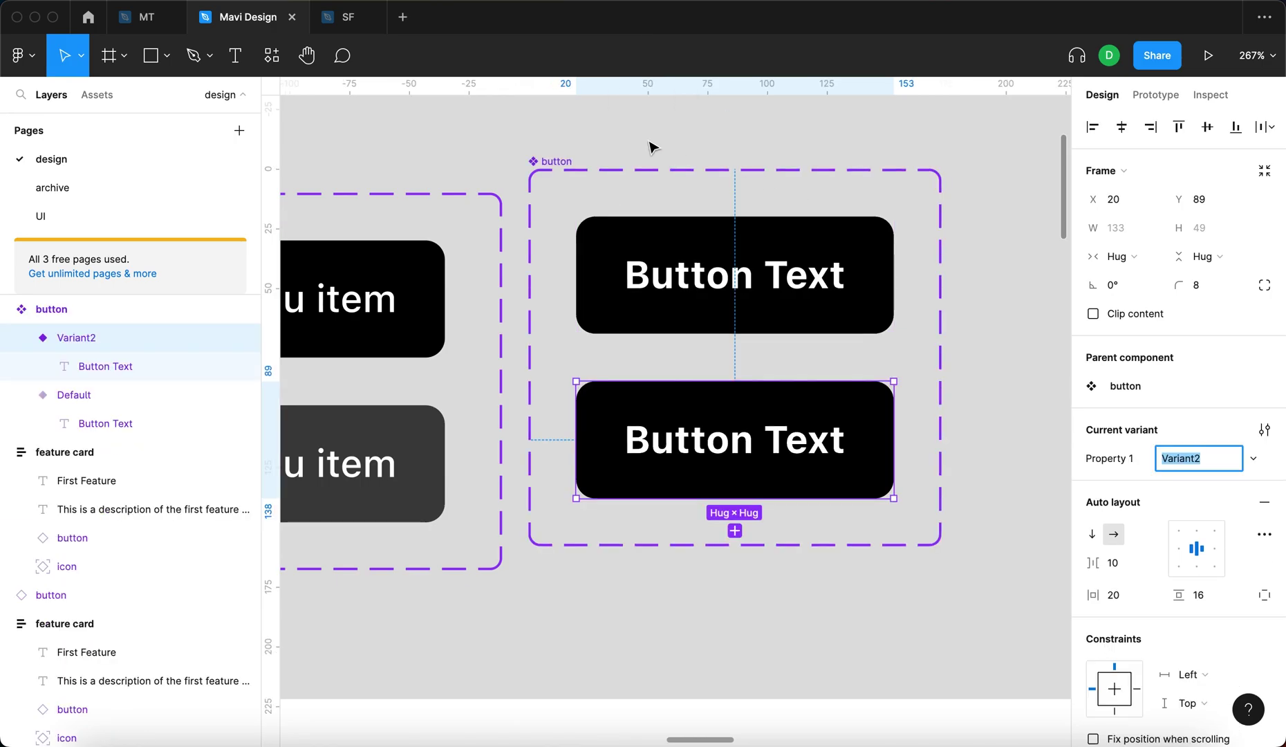
{"action": "left_click", "coordinate": [574, 176]}
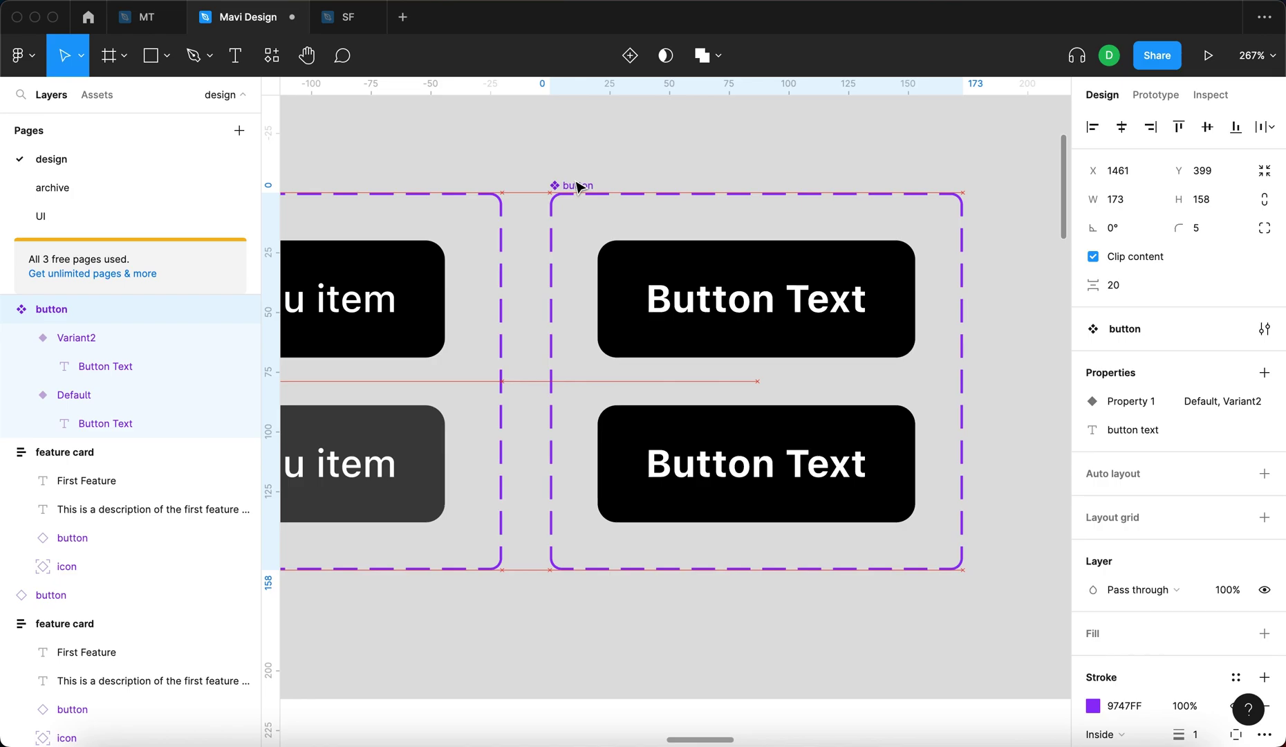
{"action": "key", "text": "Escape"}
Rename the second variant of the button component to "no background".
{"action": "left_click", "coordinate": [842, 349]}
{"action": "left_click", "coordinate": [856, 459]}
{"action": "scroll", "coordinate": [854, 449], "scroll_direction": "down", "scroll_amount": 5}
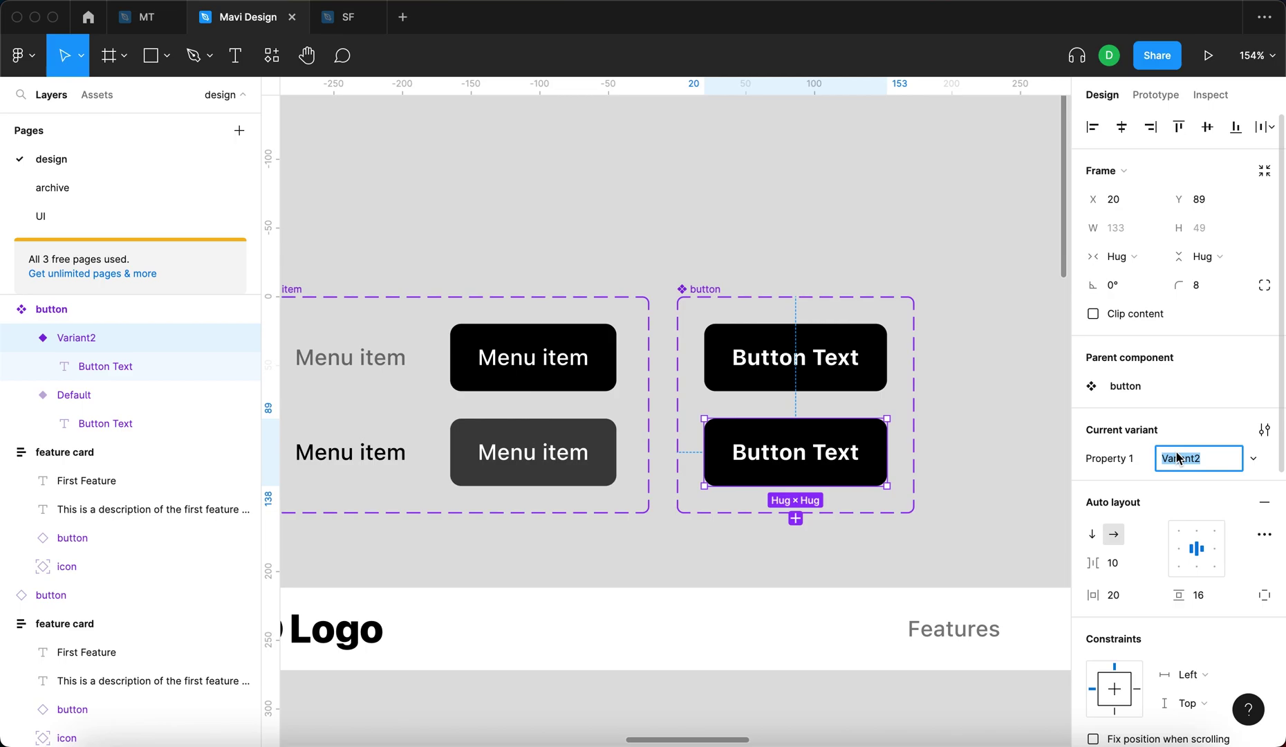
{"action": "type", "text": "secondarz"}
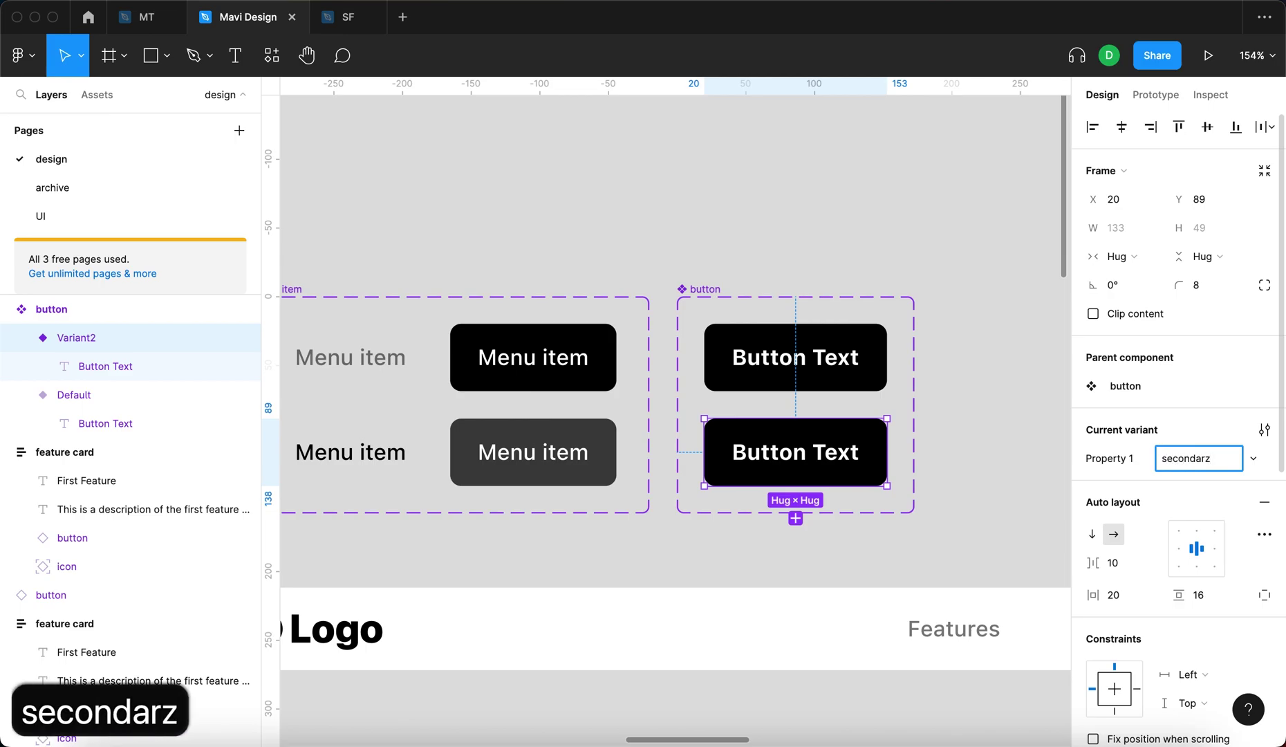
{"action": "key", "text": "BackSpace"}
{"action": "key", "text": "BackSpace"}
{"action": "key", "text": "BackSpace"}
{"action": "key", "text": "BackSpace"}
{"action": "key", "text": "BackSpace"}
{"action": "key", "text": "BackSpace"}
{"action": "key", "text": "BackSpace"}
{"action": "key", "text": "BackSpace"}
{"action": "key", "text": "BackSpace"}
{"action": "type", "text": "no"}
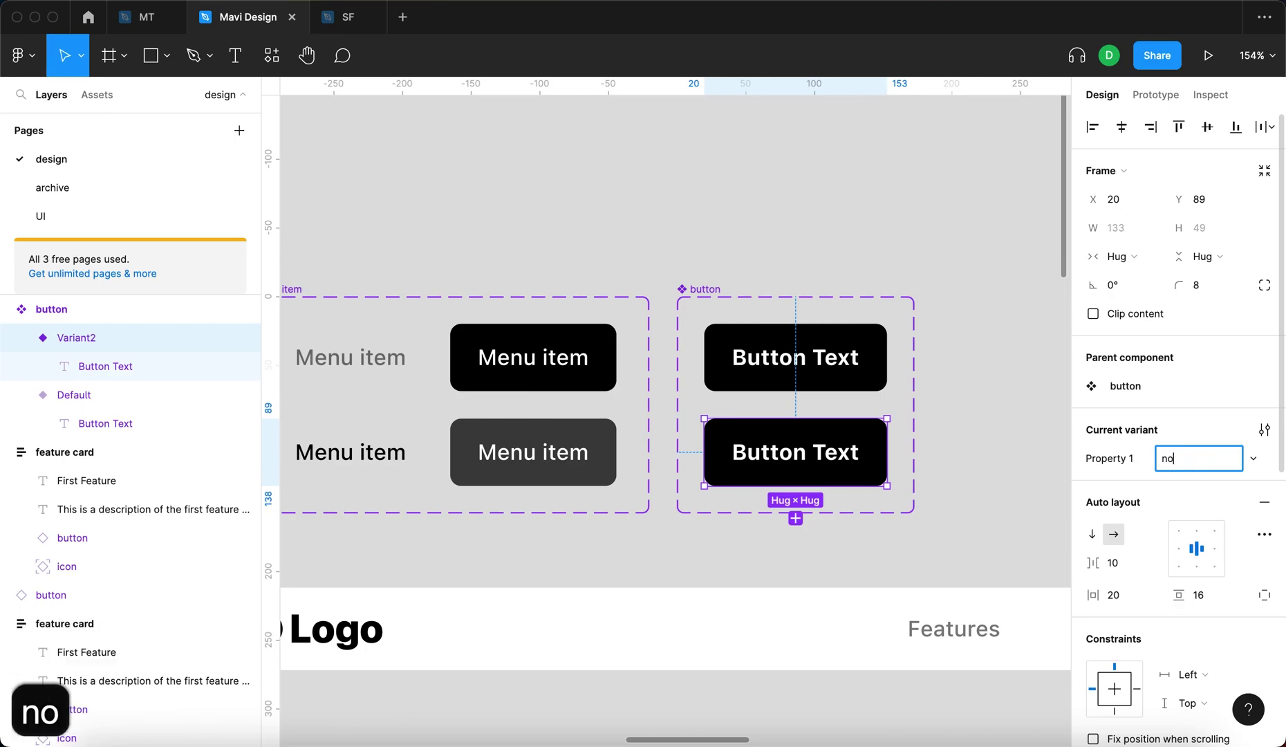
{"action": "type", "text": " background"}
{"action": "key", "text": "Return"}
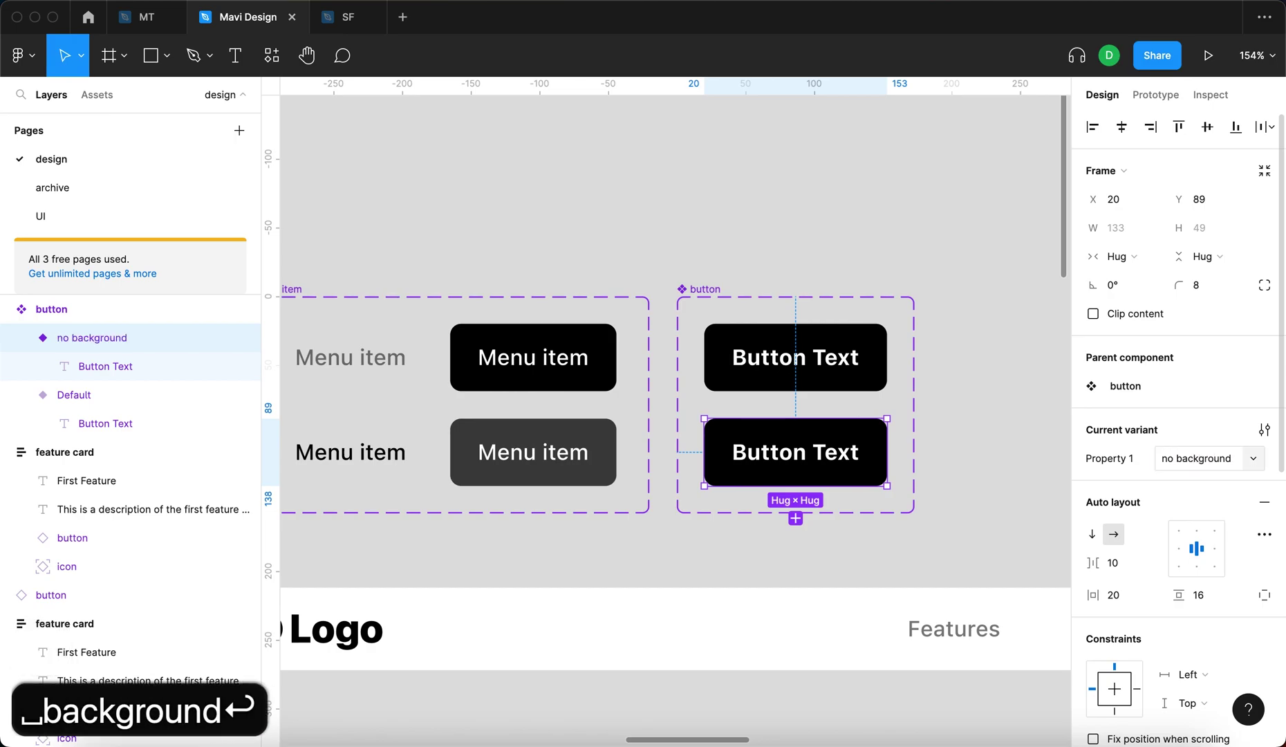
Rename the variant property of the button component set from Property 1 to "importance".
{"action": "left_click", "coordinate": [806, 374]}
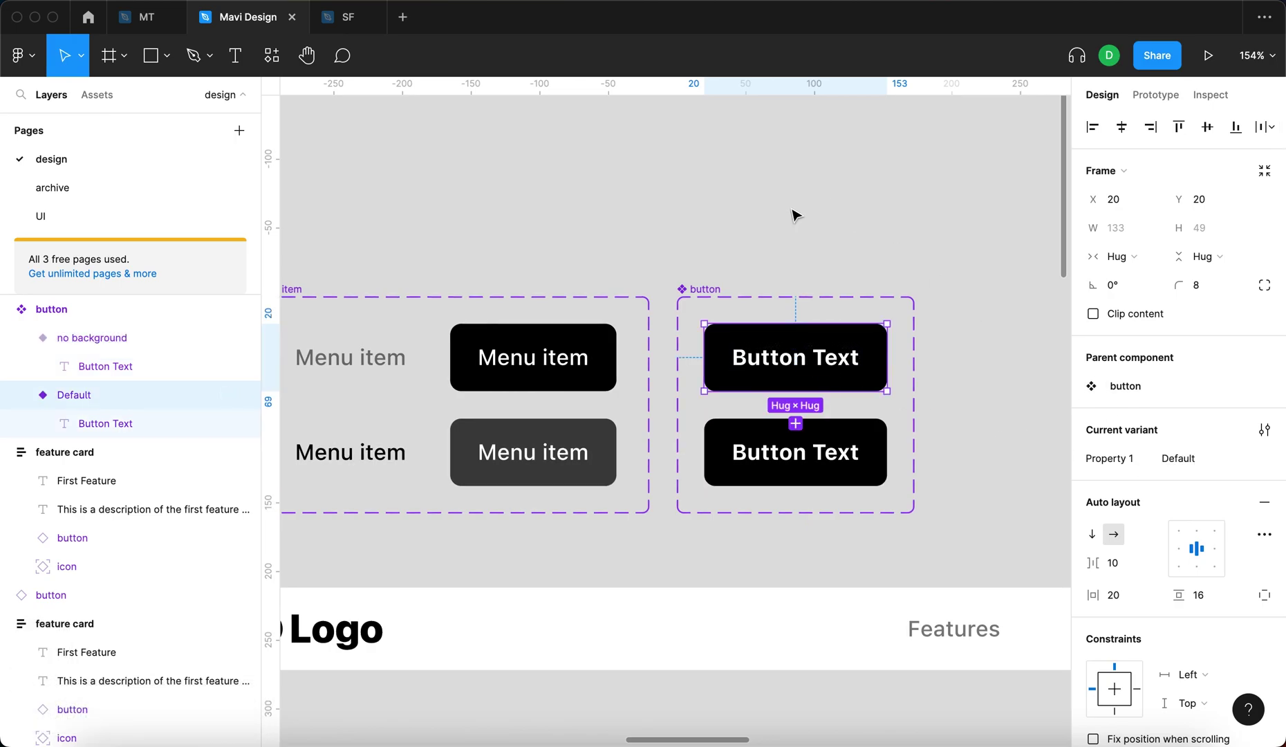
{"action": "left_click", "coordinate": [813, 207]}
{"action": "left_click", "coordinate": [709, 296]}
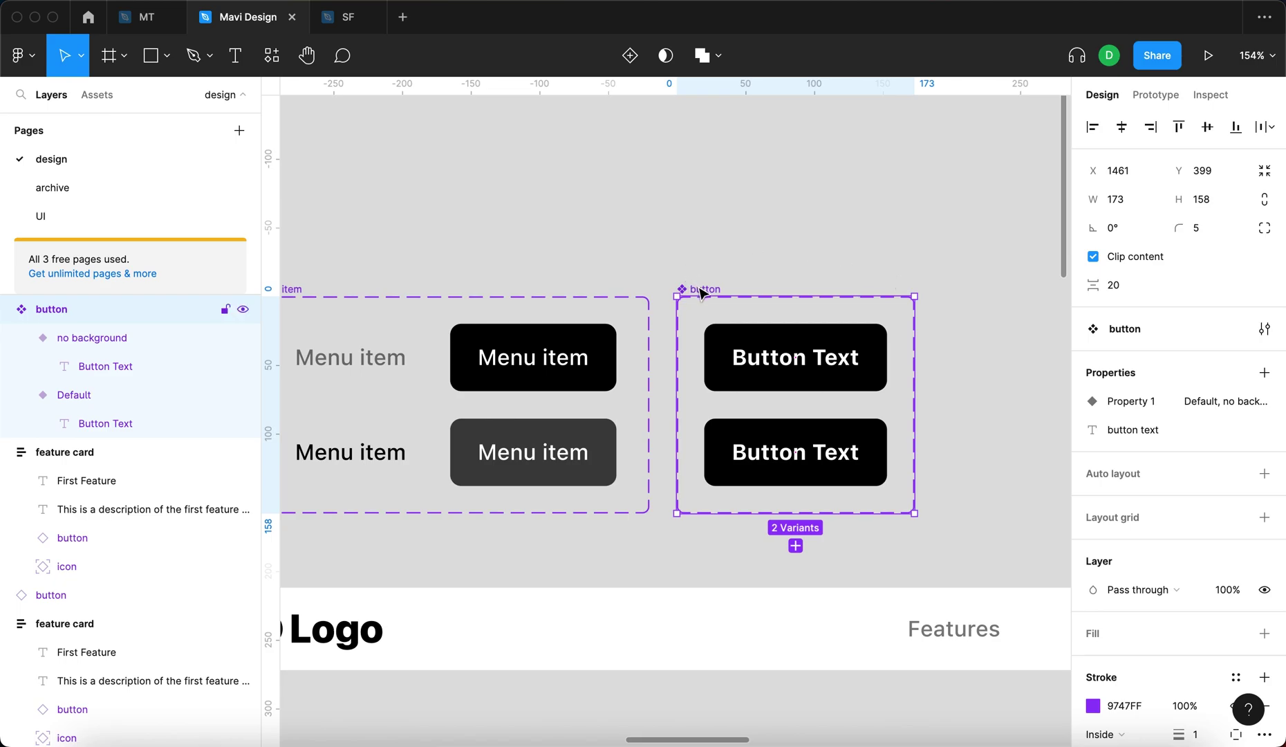
{"action": "left_click", "coordinate": [1235, 402]}
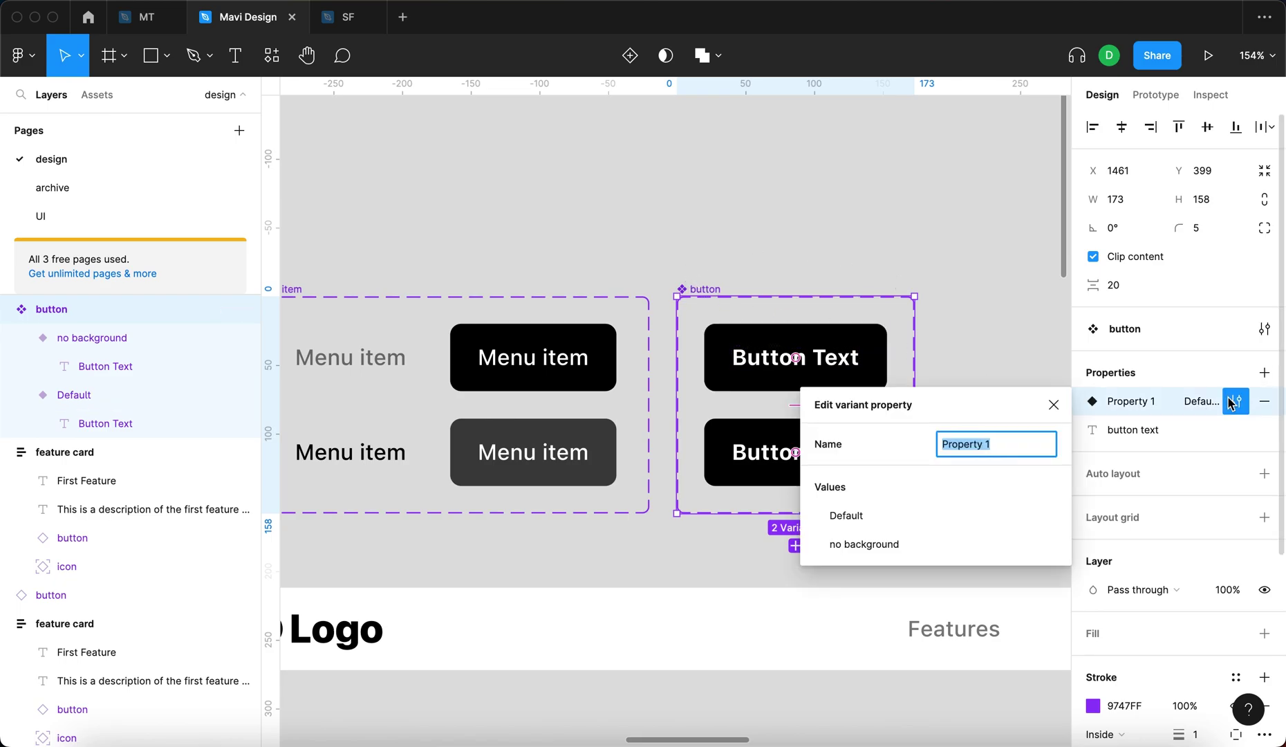
{"action": "left_click_drag", "start_coordinate": [998, 448], "coordinate": [915, 451]}
{"action": "type", "text": "importance"}
{"action": "key", "text": "Return"}
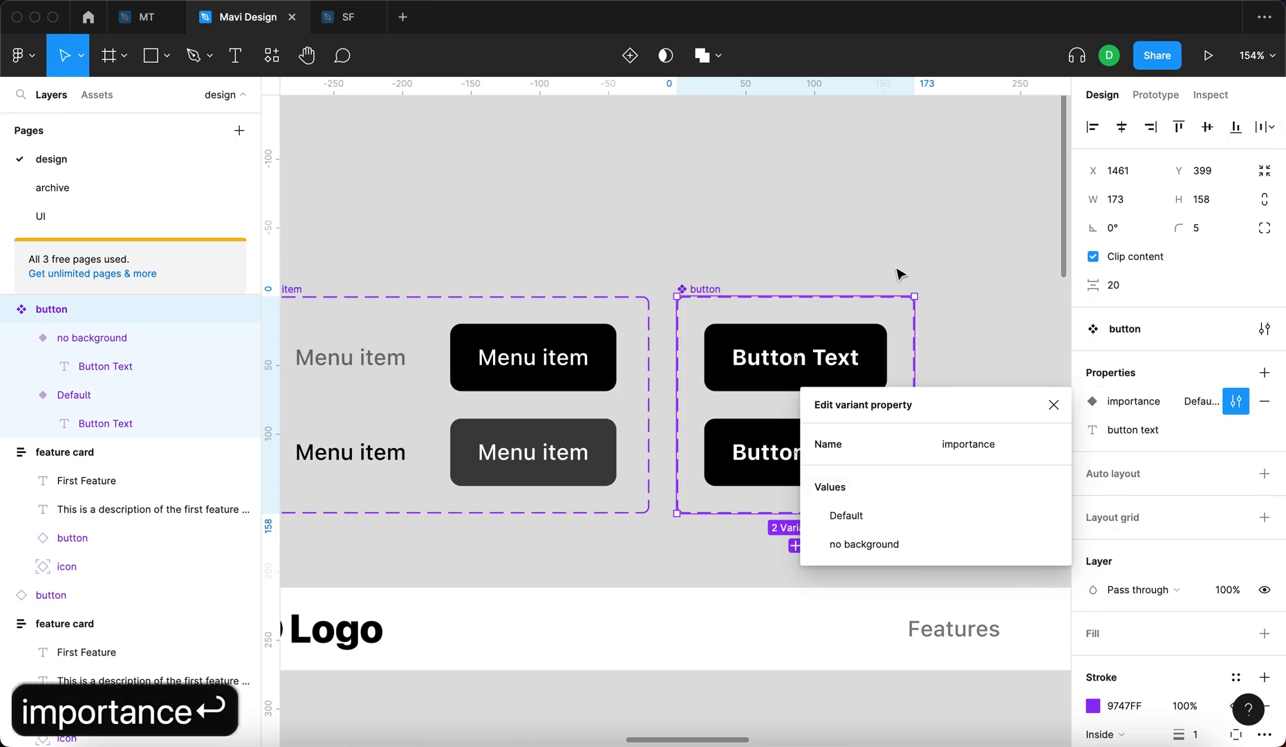
{"action": "left_click", "coordinate": [1054, 404]}
{"action": "left_click", "coordinate": [999, 324]}
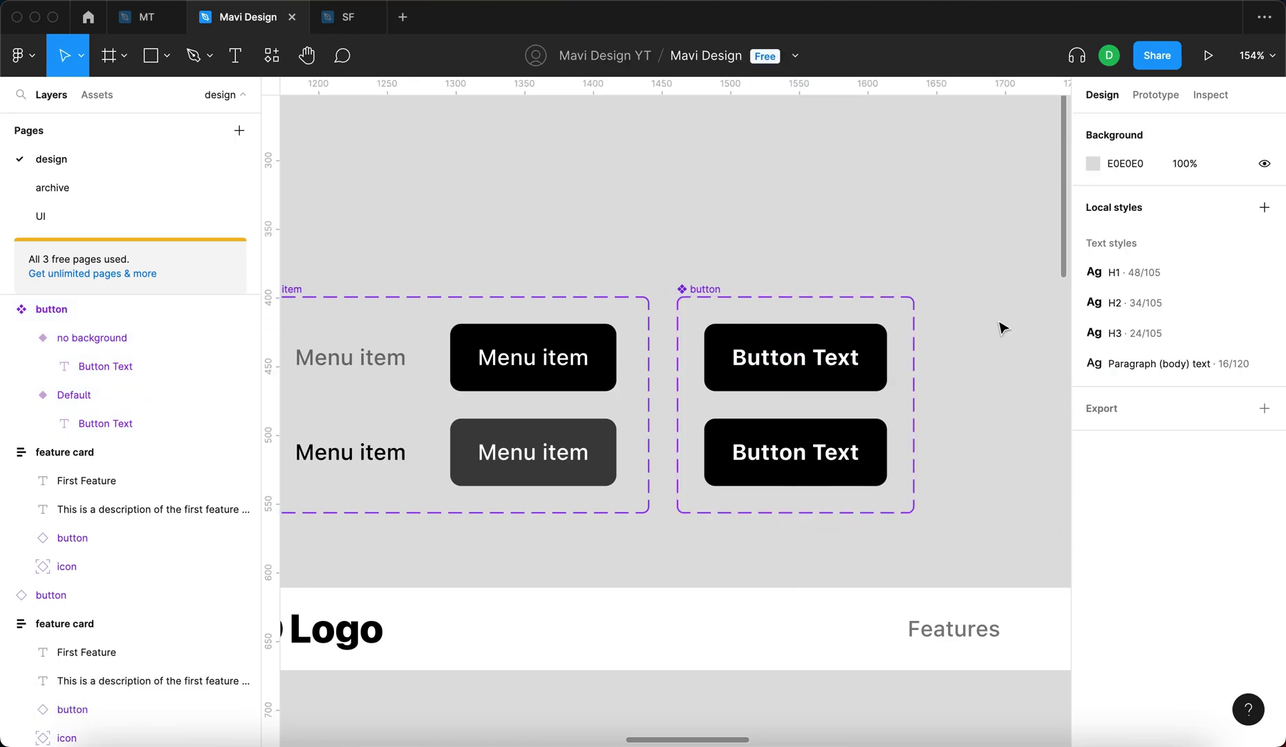
Remove the black fill from the "no background" variant of the button component.
{"action": "scroll", "coordinate": [990, 324], "scroll_direction": "down", "scroll_amount": 5}
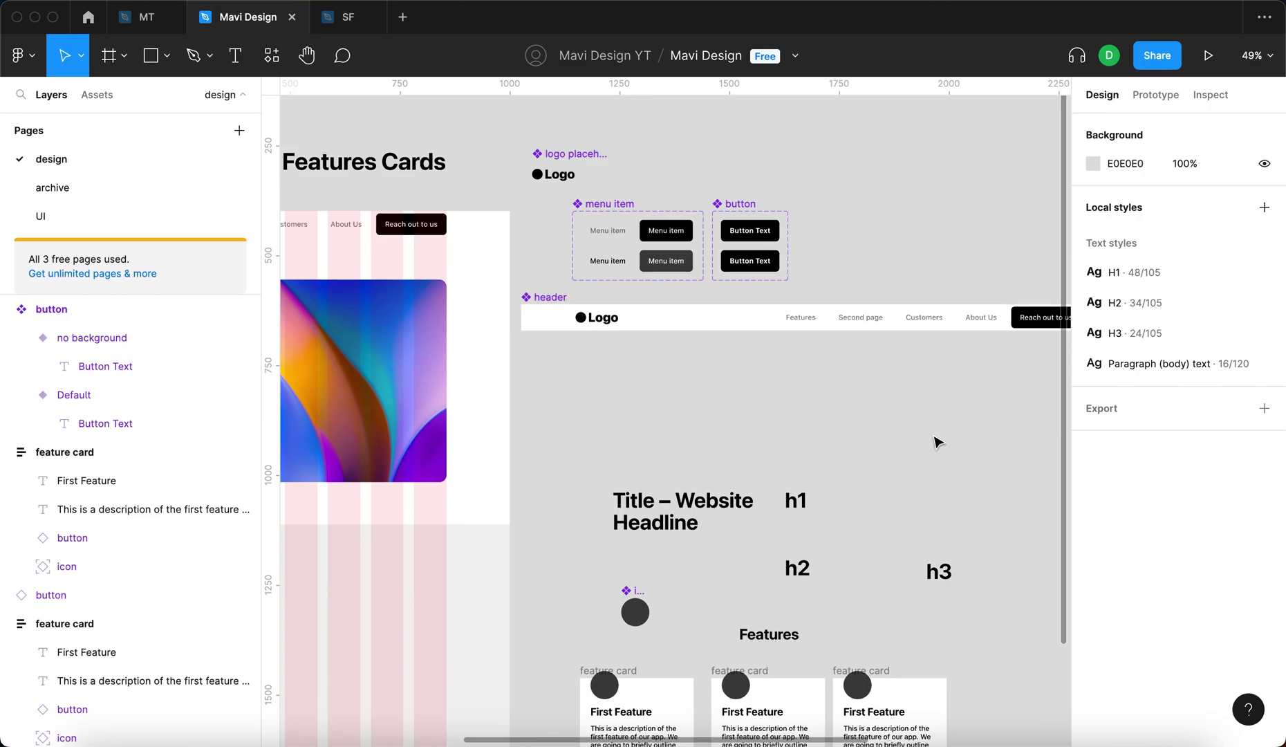
{"action": "scroll", "coordinate": [935, 443], "scroll_direction": "down", "scroll_amount": 5}
{"action": "scroll", "coordinate": [985, 462], "scroll_direction": "right", "scroll_amount": 3}
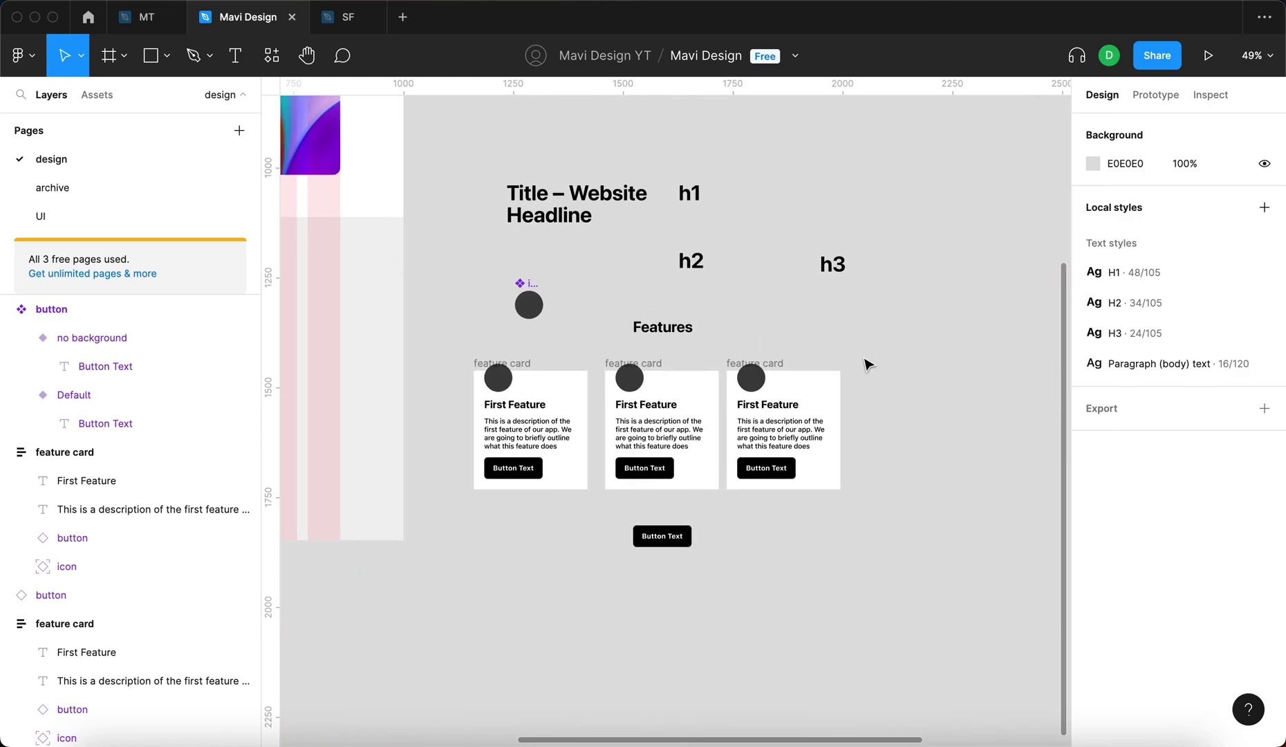
{"action": "scroll", "coordinate": [568, 459], "scroll_direction": "up", "scroll_amount": 5}
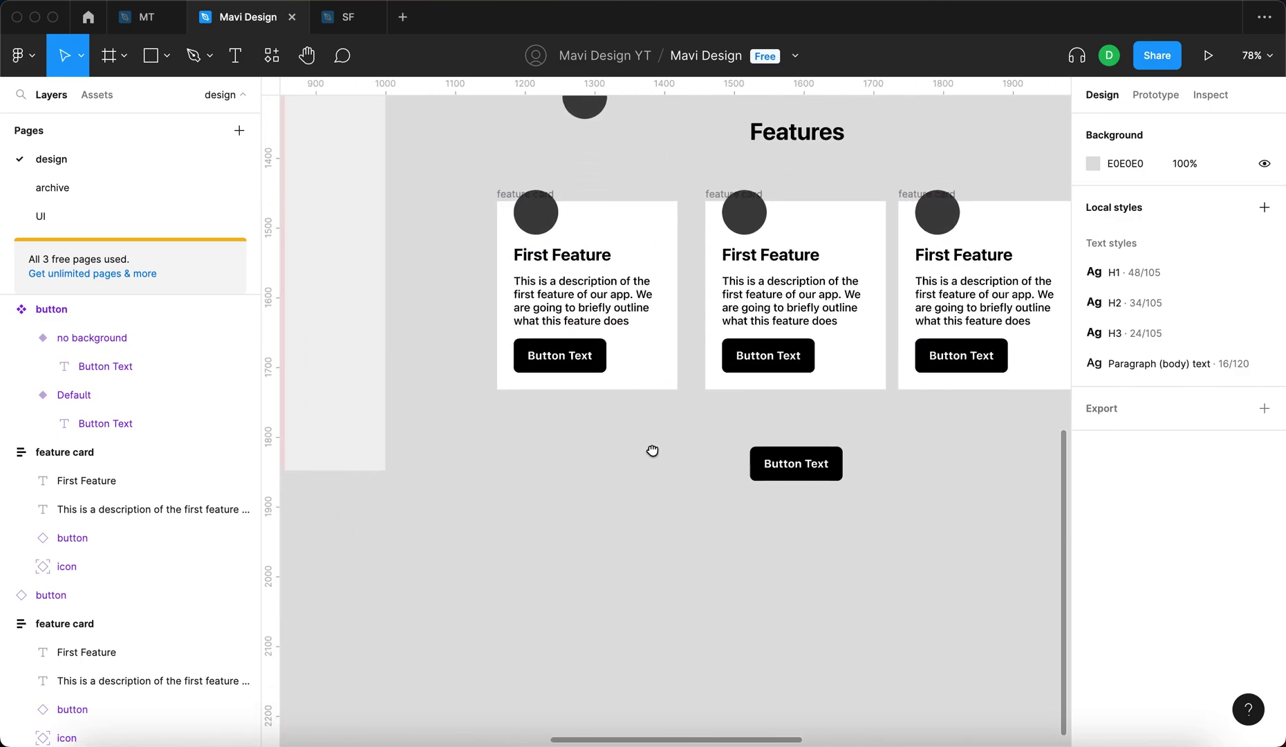
{"action": "scroll", "coordinate": [602, 415], "scroll_direction": "up", "scroll_amount": 15}
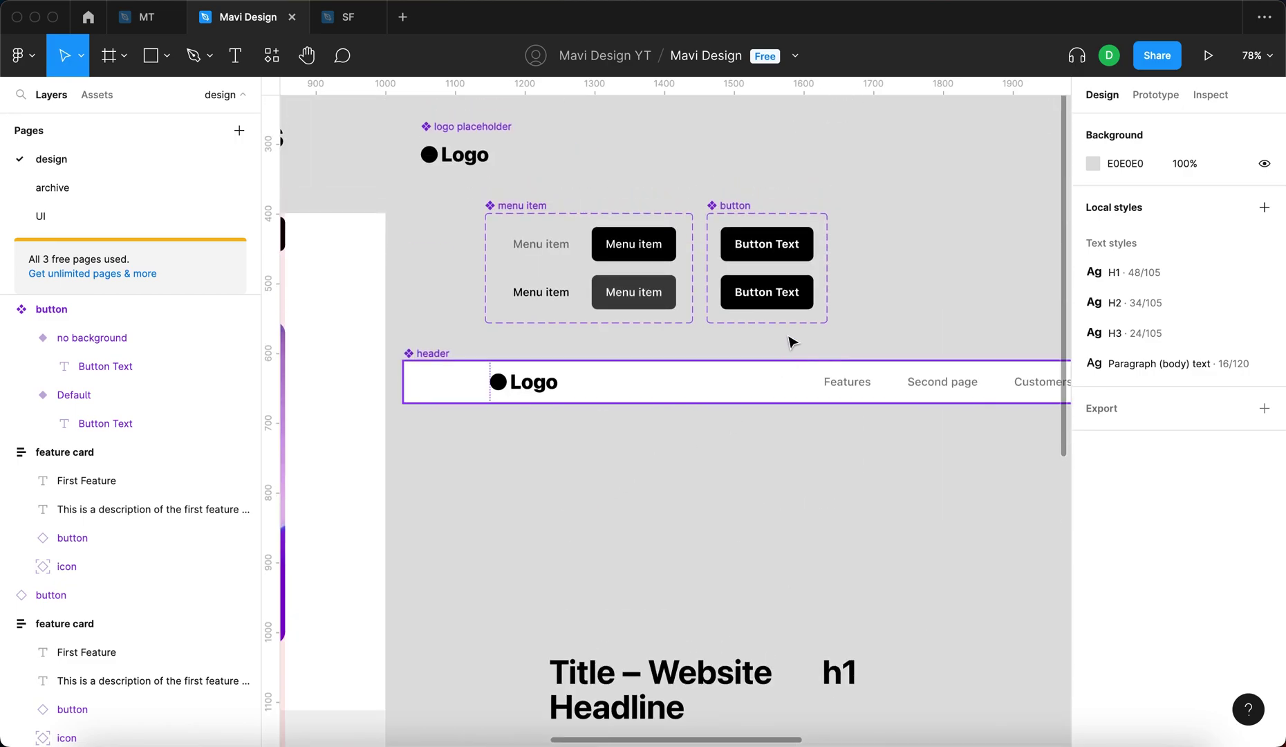
{"action": "scroll", "coordinate": [788, 304], "scroll_direction": "up", "scroll_amount": 10}
{"action": "left_click", "coordinate": [819, 287]}
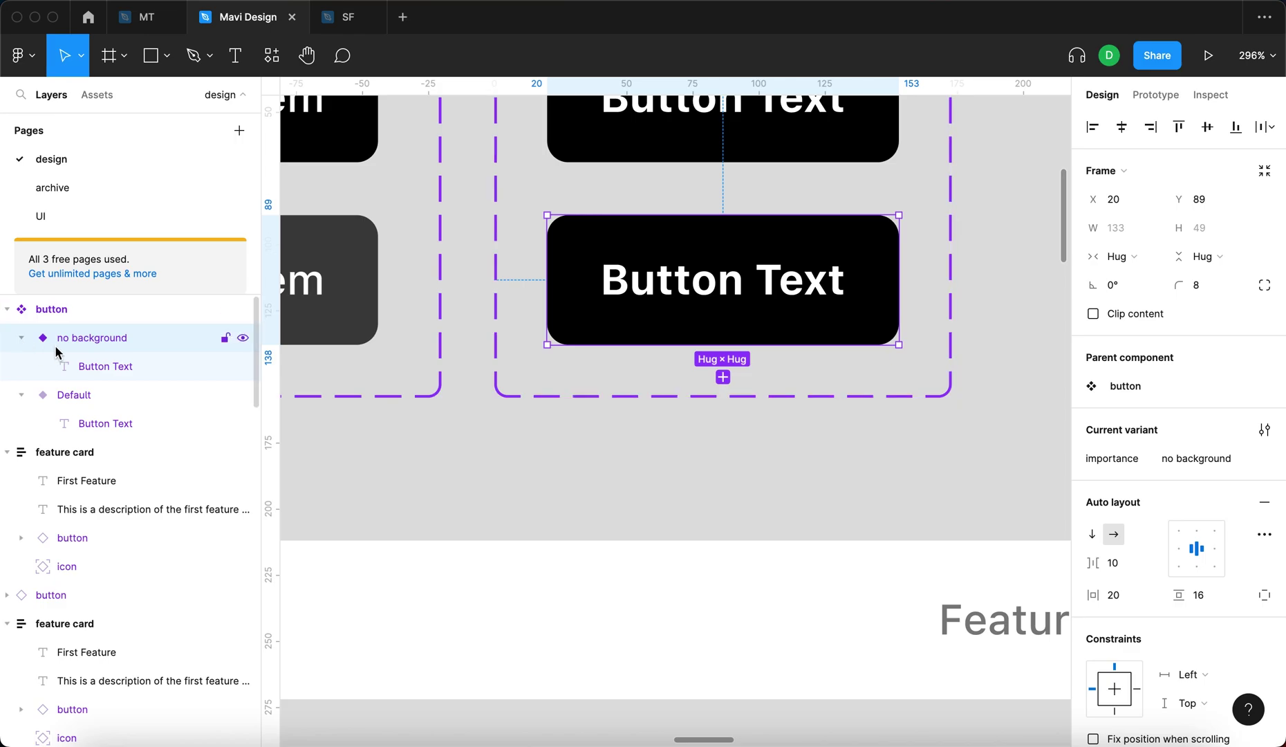
{"action": "scroll", "coordinate": [1109, 572], "scroll_direction": "down", "scroll_amount": 1}
{"action": "scroll", "coordinate": [1108, 571], "scroll_direction": "down", "scroll_amount": 6}
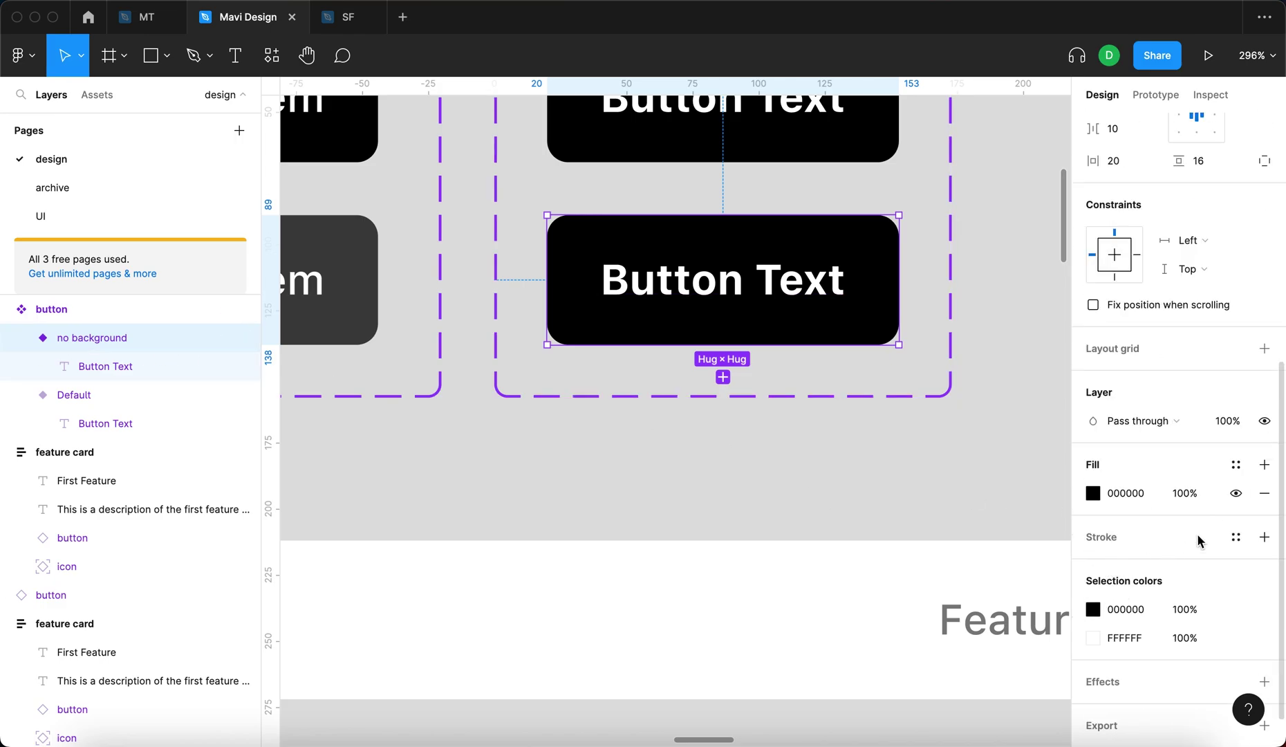
{"action": "left_click", "coordinate": [1263, 494]}
{"action": "left_click", "coordinate": [953, 511]}
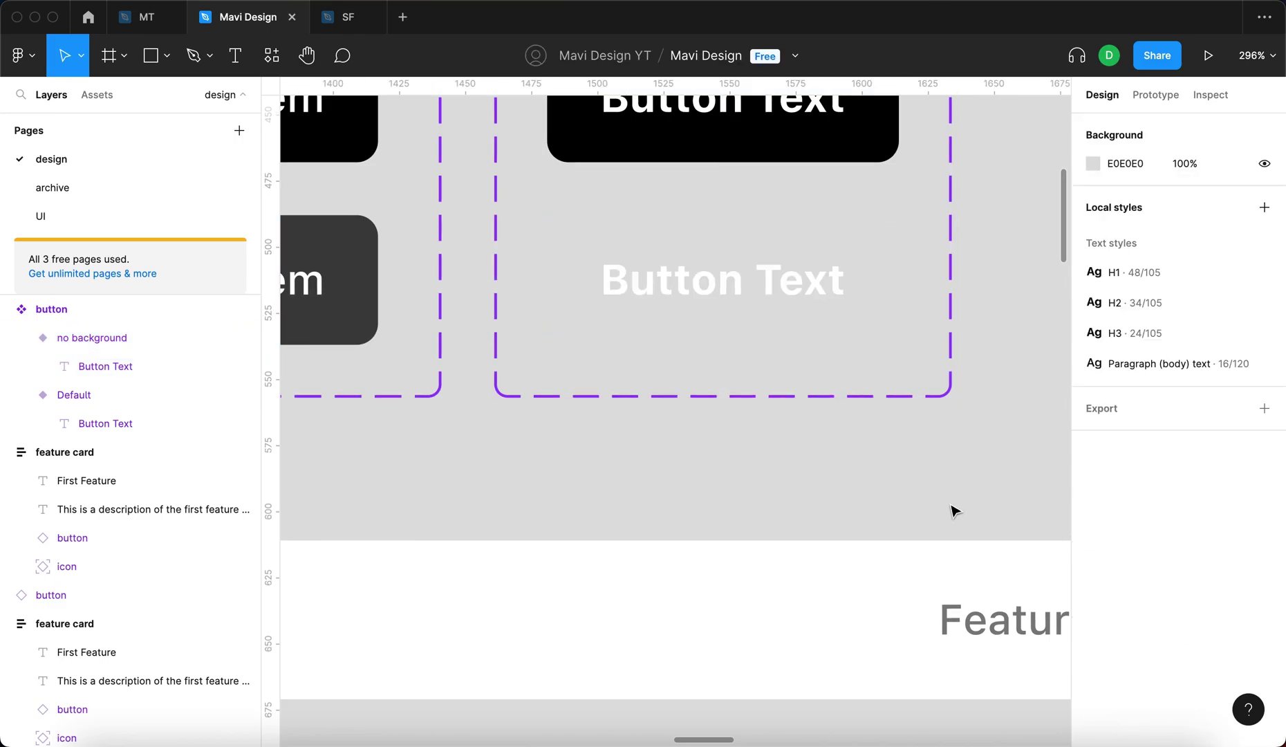
Set the text fill of the "no background" button variant to black, 000000.
{"action": "left_click", "coordinate": [815, 309]}
{"action": "double_click", "coordinate": [817, 298]}
{"action": "scroll", "coordinate": [1111, 583], "scroll_direction": "down", "scroll_amount": 3}
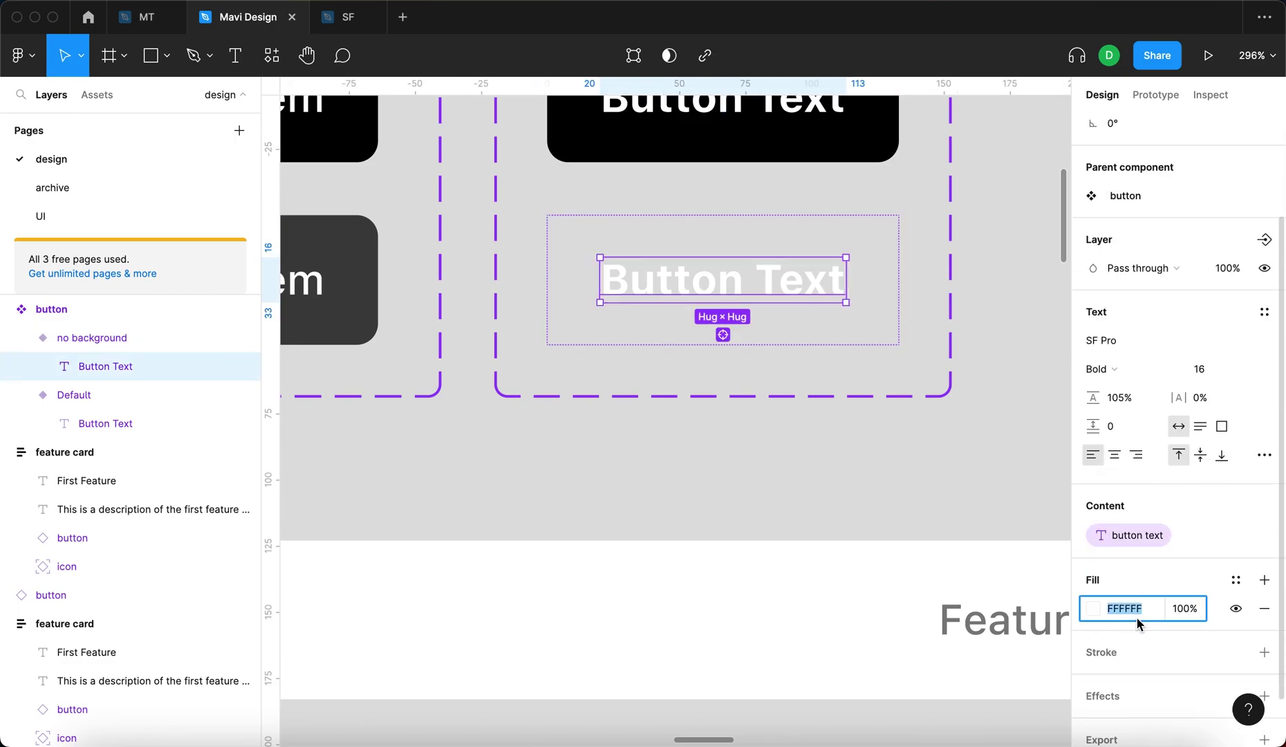
{"action": "type", "text": "0"}
{"action": "key", "text": "Return"}
{"action": "left_click", "coordinate": [606, 424]}
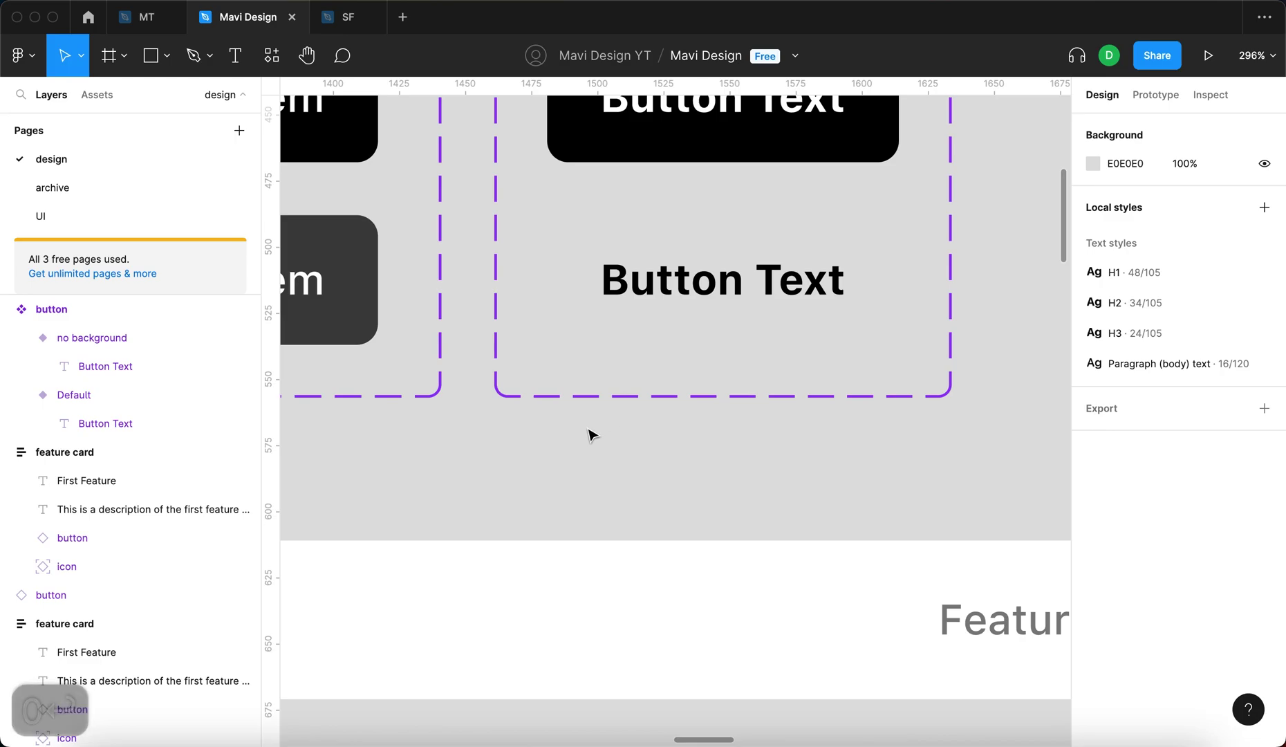
Set the horizontal and vertical padding of the "no background" button variant to 0.
{"action": "scroll", "coordinate": [587, 429], "scroll_direction": "down", "scroll_amount": 10}
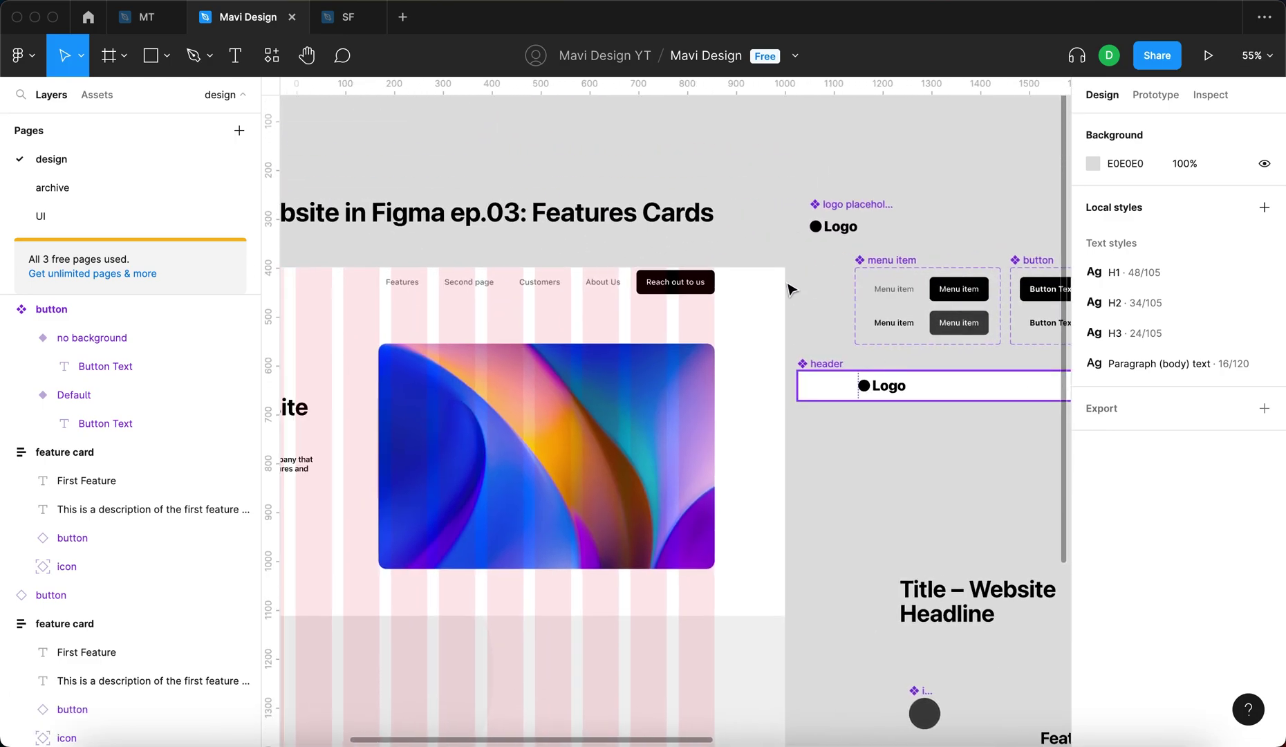
{"action": "scroll", "coordinate": [734, 456], "scroll_direction": "up", "scroll_amount": 10}
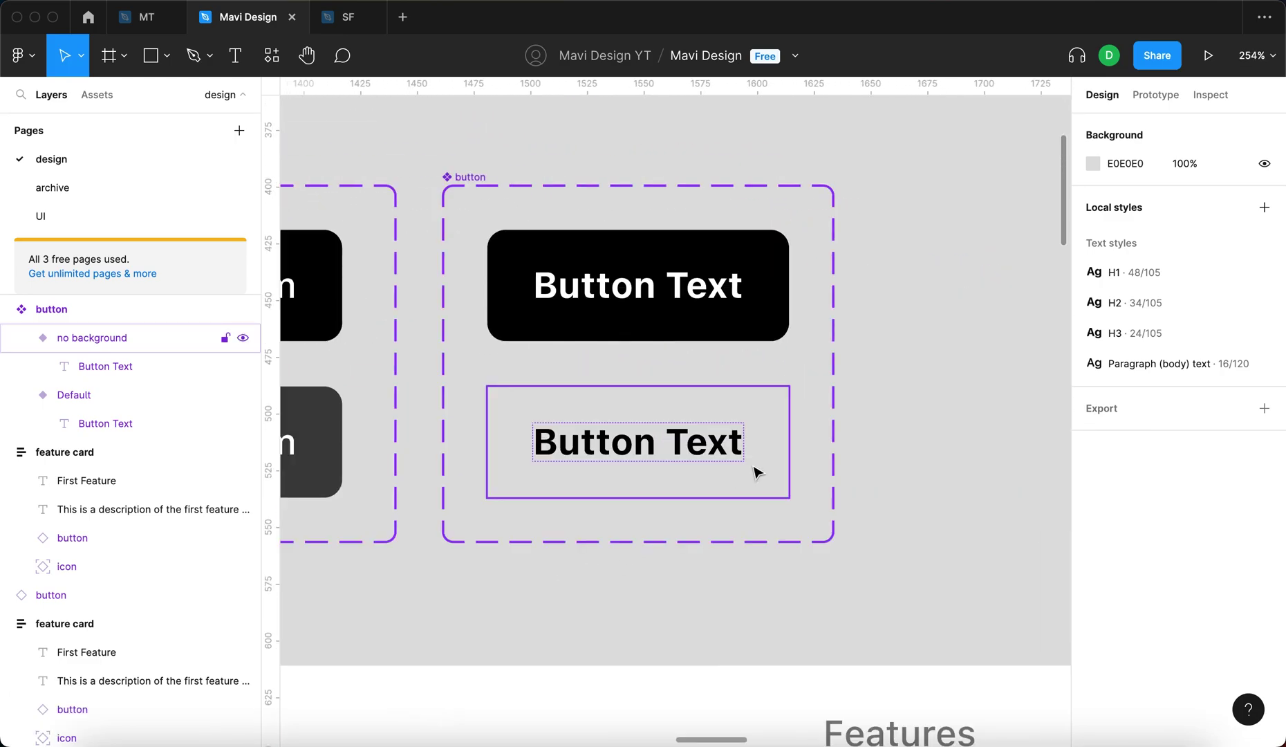
{"action": "left_click", "coordinate": [749, 472]}
{"action": "left_click", "coordinate": [1135, 596]}
{"action": "type", "text": "0"}
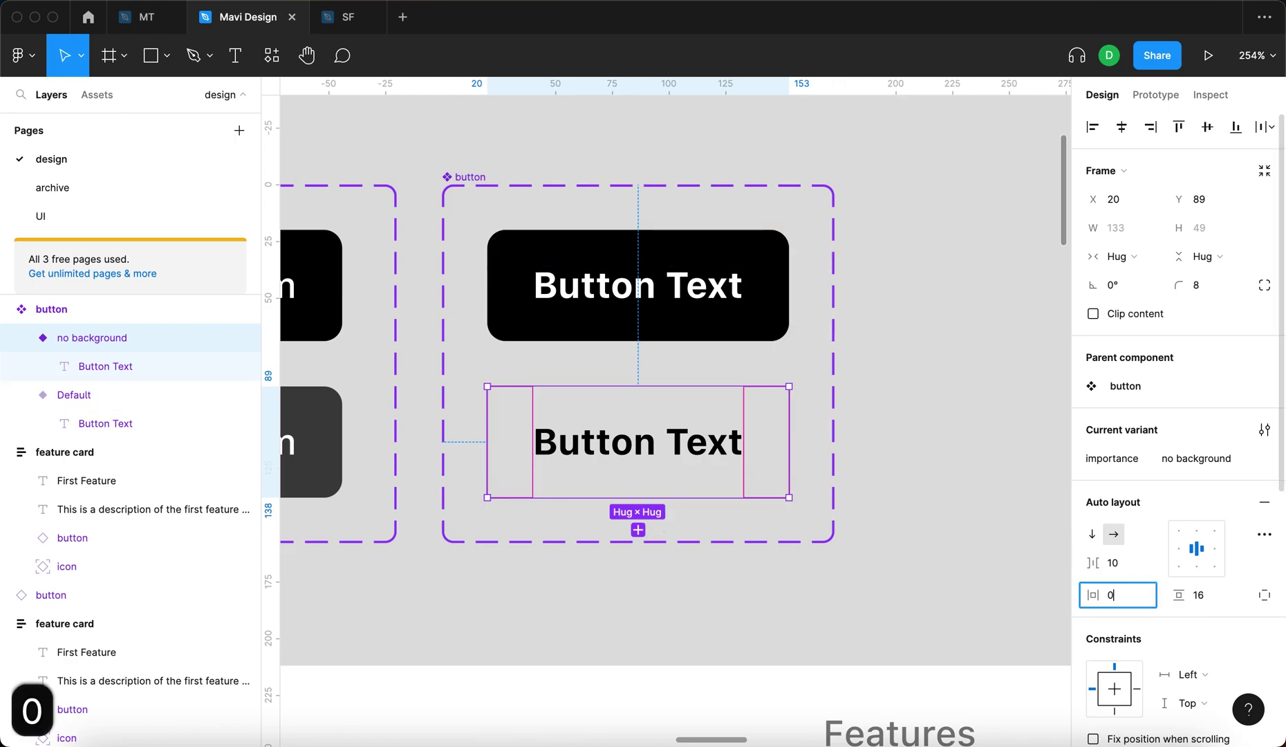
{"action": "key", "text": "Return"}
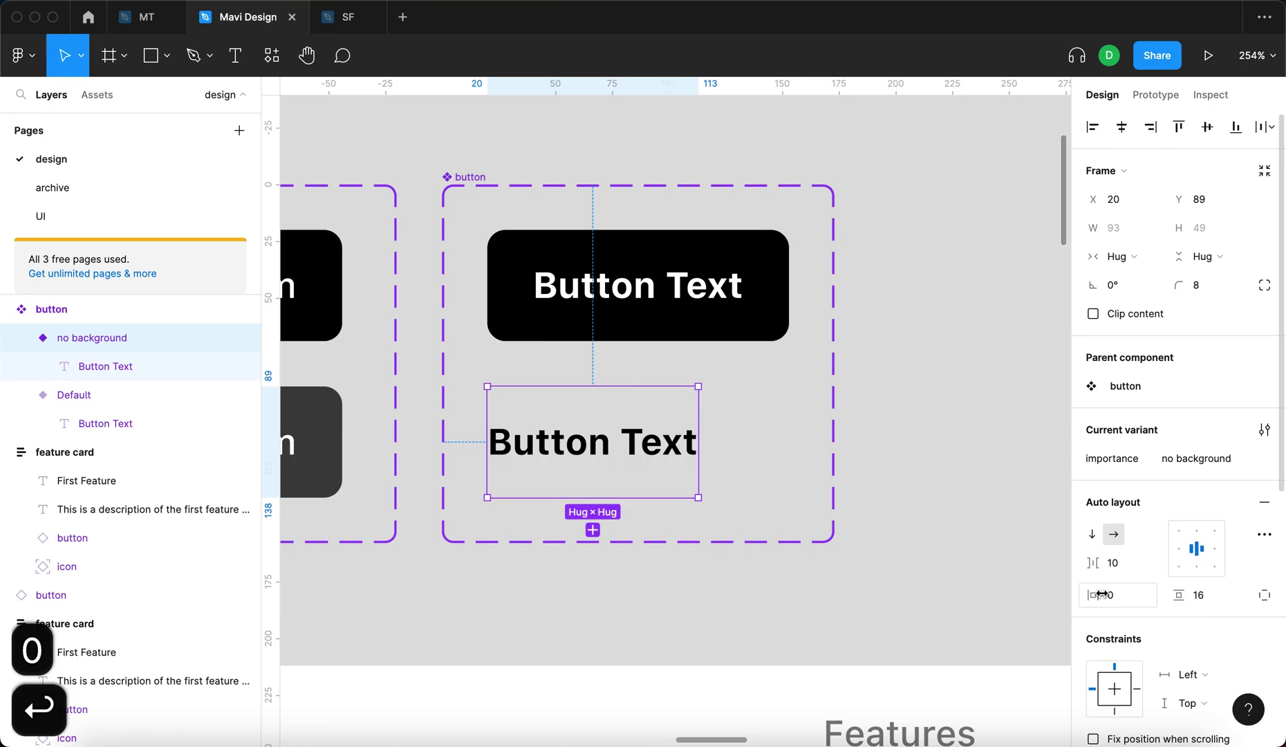
{"action": "left_click", "coordinate": [1219, 596]}
{"action": "type", "text": "0"}
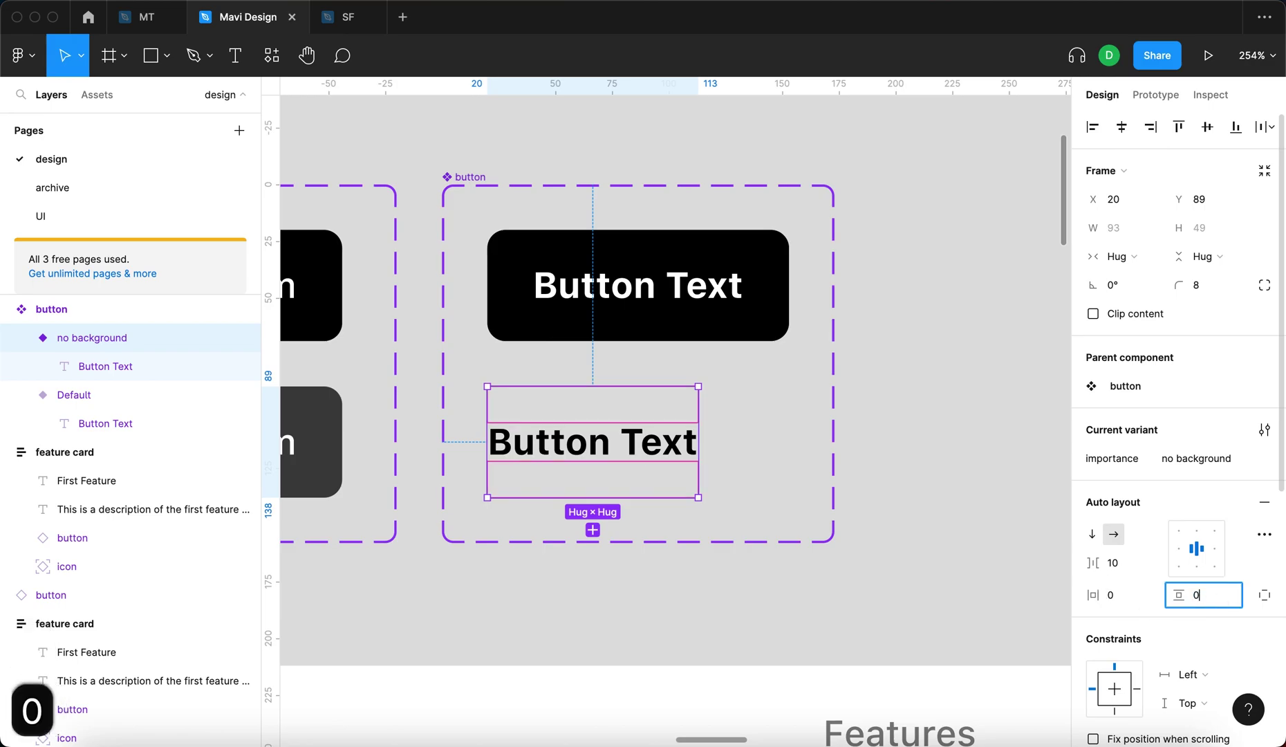
{"action": "key", "text": "Return"}
{"action": "left_click", "coordinate": [1040, 536]}
Move the "no background" variant to X 20, Y 97, left-aligned beneath the default button.
{"action": "left_click_drag", "start_coordinate": [589, 399], "coordinate": [622, 432]}
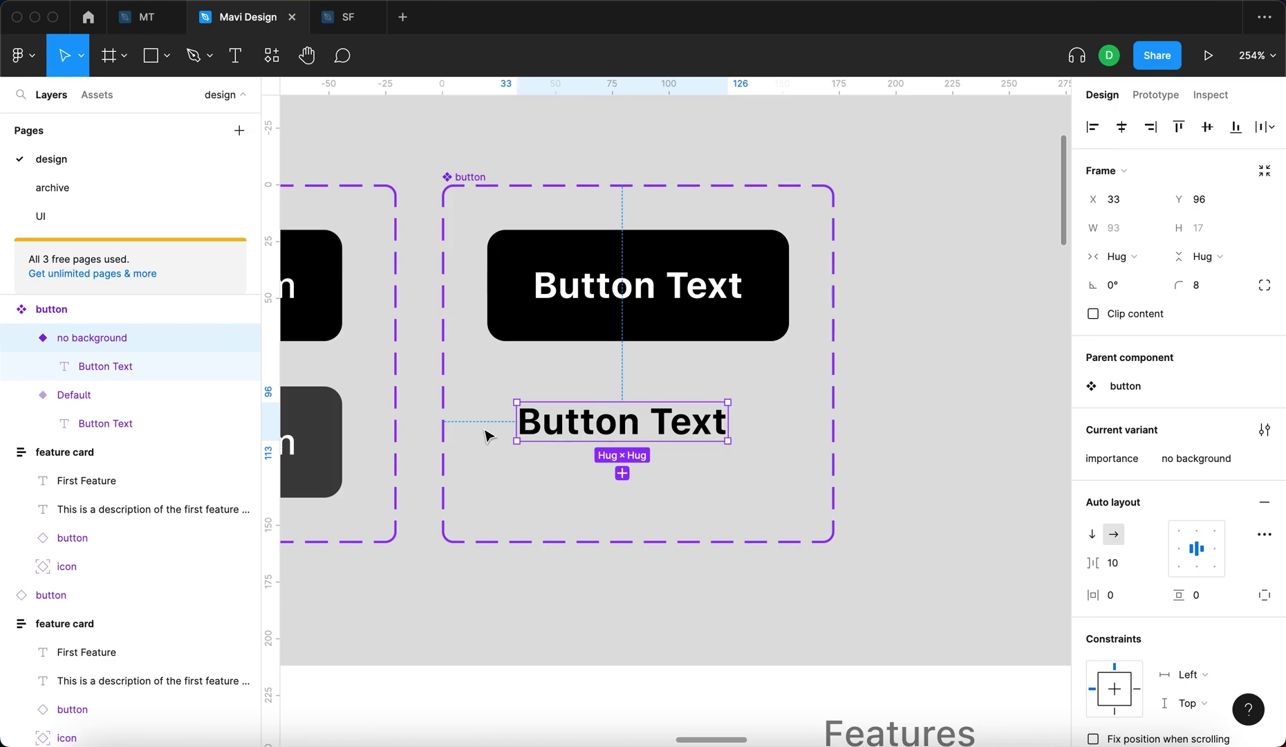
{"action": "left_click", "coordinate": [563, 301]}
{"action": "left_click", "coordinate": [678, 439]}
{"action": "left_click_drag", "start_coordinate": [686, 439], "coordinate": [658, 435]}
{"action": "left_click", "coordinate": [923, 451]}
{"action": "scroll", "coordinate": [849, 448], "scroll_direction": "down", "scroll_amount": 5}
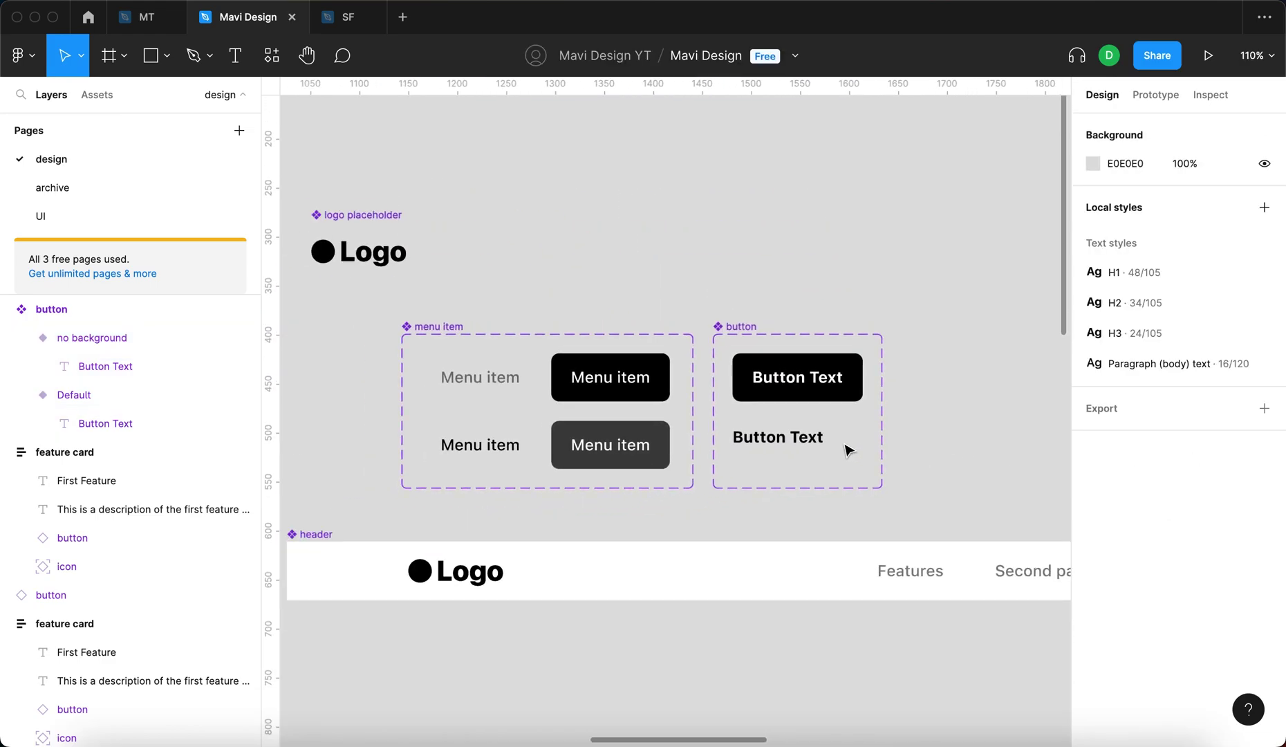
{"action": "left_click", "coordinate": [807, 447]}
{"action": "scroll", "coordinate": [802, 446], "scroll_direction": "up", "scroll_amount": 5}
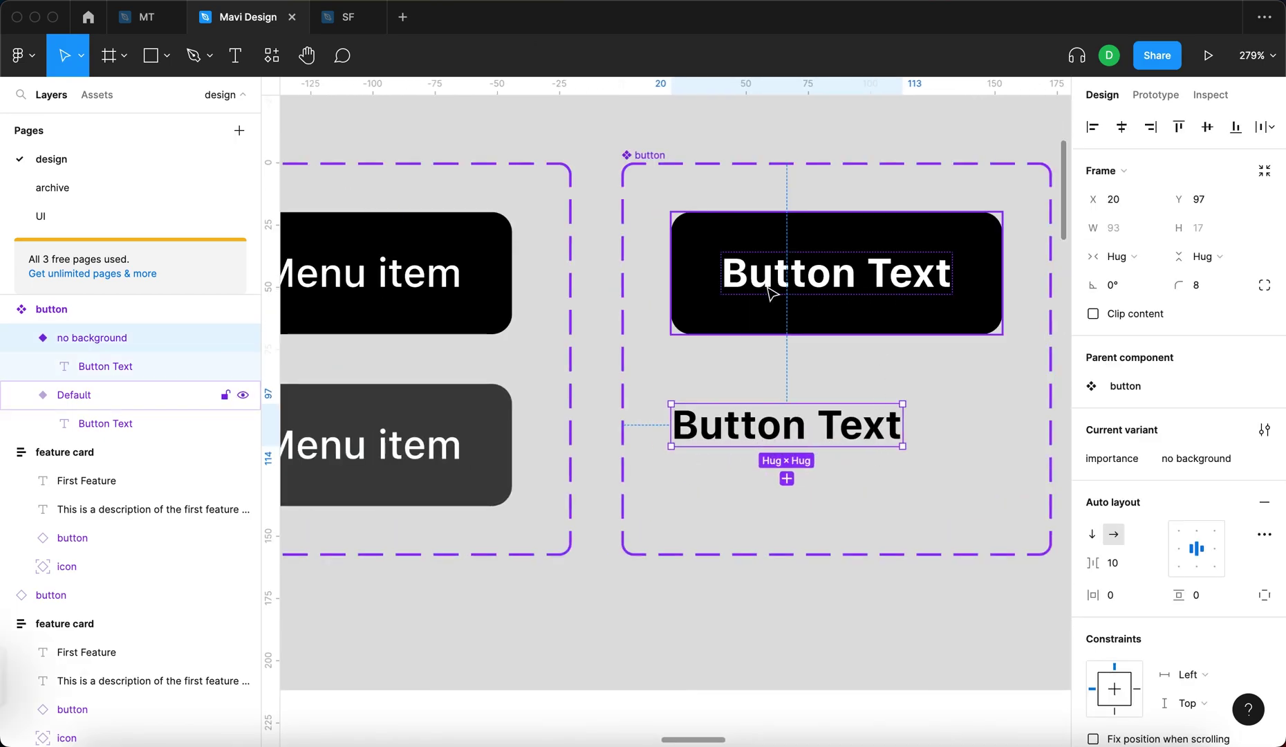
Underline the Button Text layer of the "no background" variant through its type settings.
{"action": "left_click", "coordinate": [772, 294]}
{"action": "left_click", "coordinate": [890, 434]}
{"action": "scroll", "coordinate": [890, 434], "scroll_direction": "down", "scroll_amount": 2}
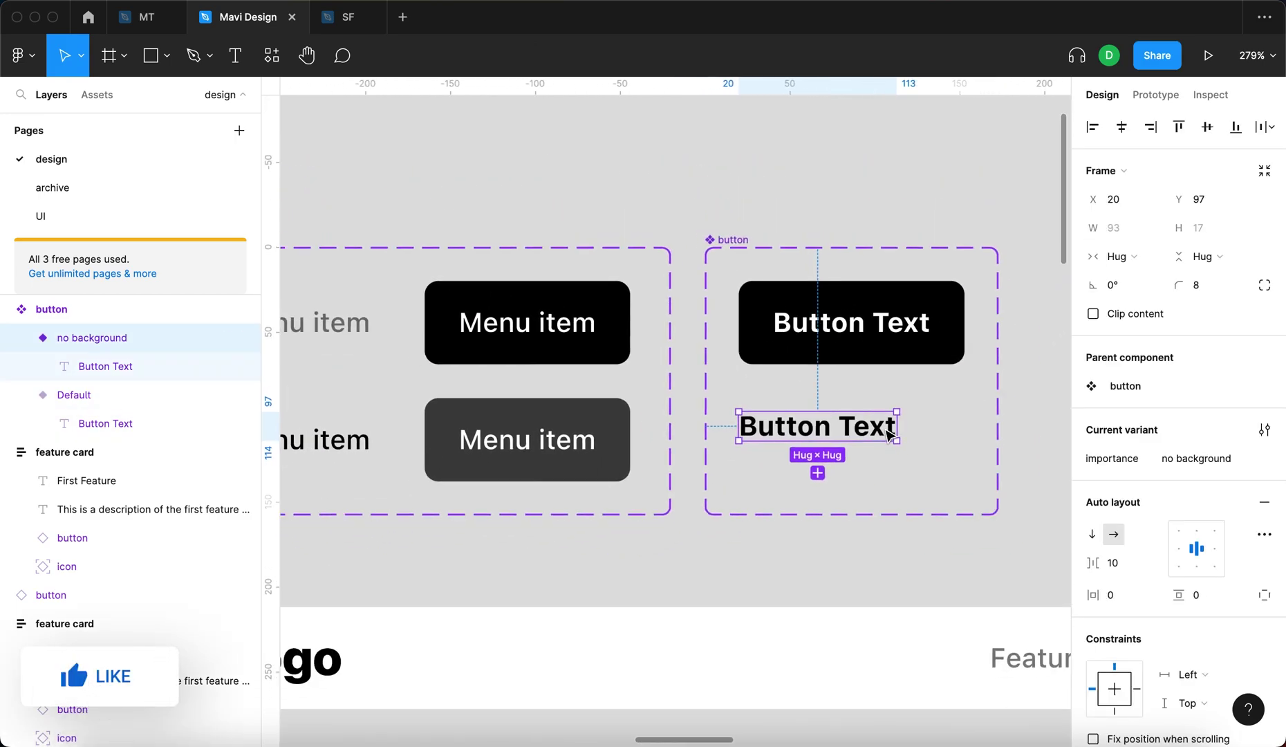
{"action": "scroll", "coordinate": [913, 503], "scroll_direction": "right", "scroll_amount": 3}
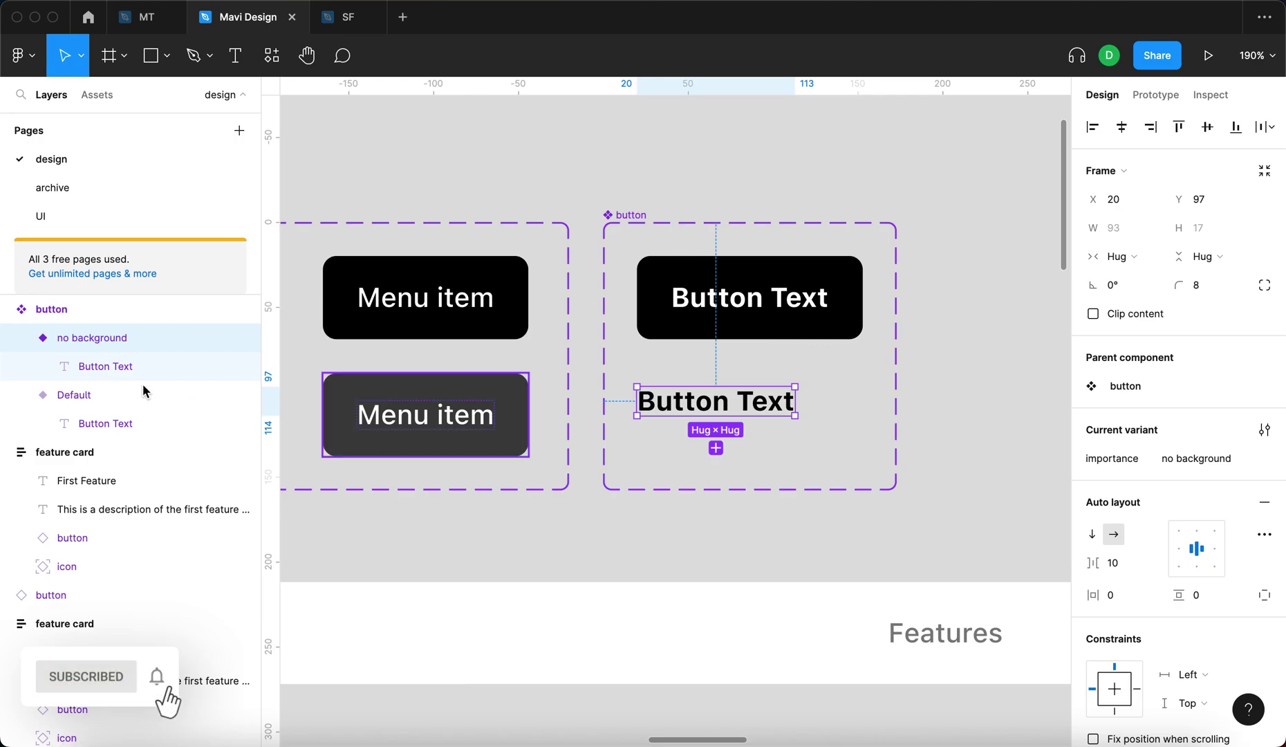
{"action": "left_click", "coordinate": [156, 366]}
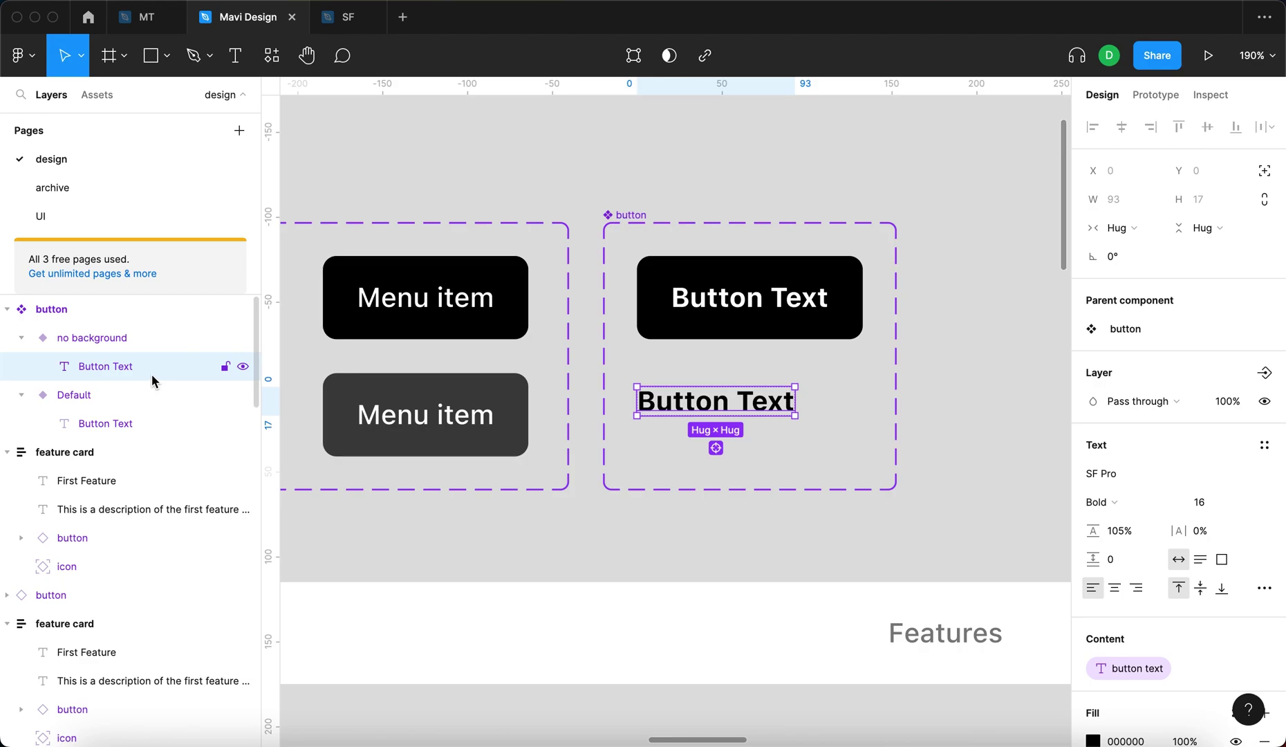
{"action": "left_click", "coordinate": [1265, 589]}
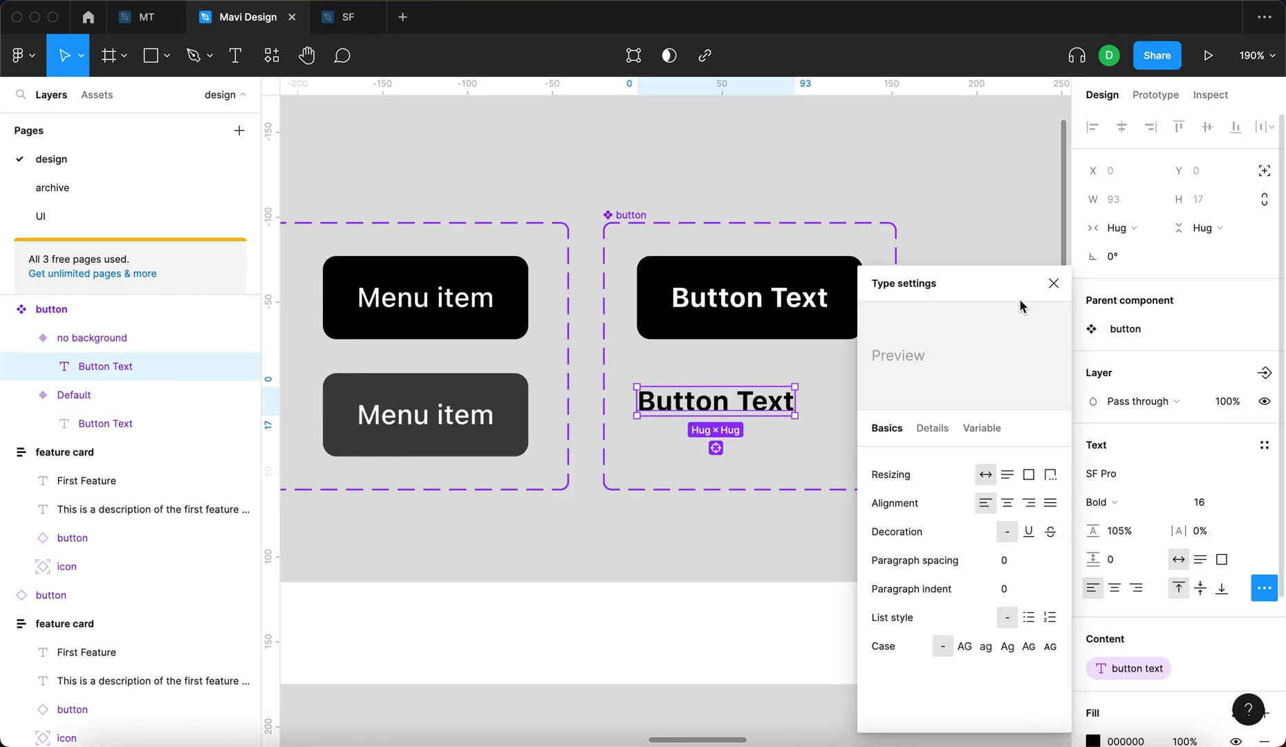
{"action": "left_click", "coordinate": [1053, 283]}
{"action": "left_click", "coordinate": [1268, 593]}
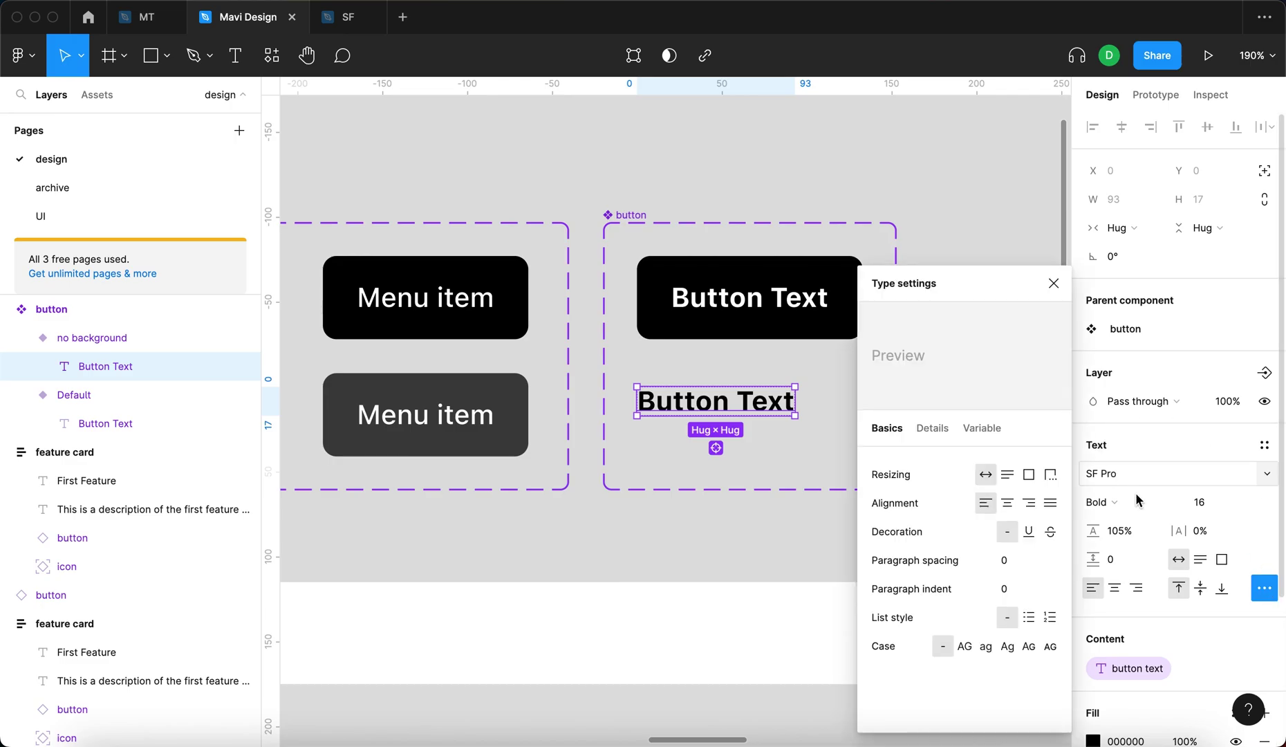
{"action": "left_click", "coordinate": [1029, 533]}
{"action": "left_click", "coordinate": [1051, 286]}
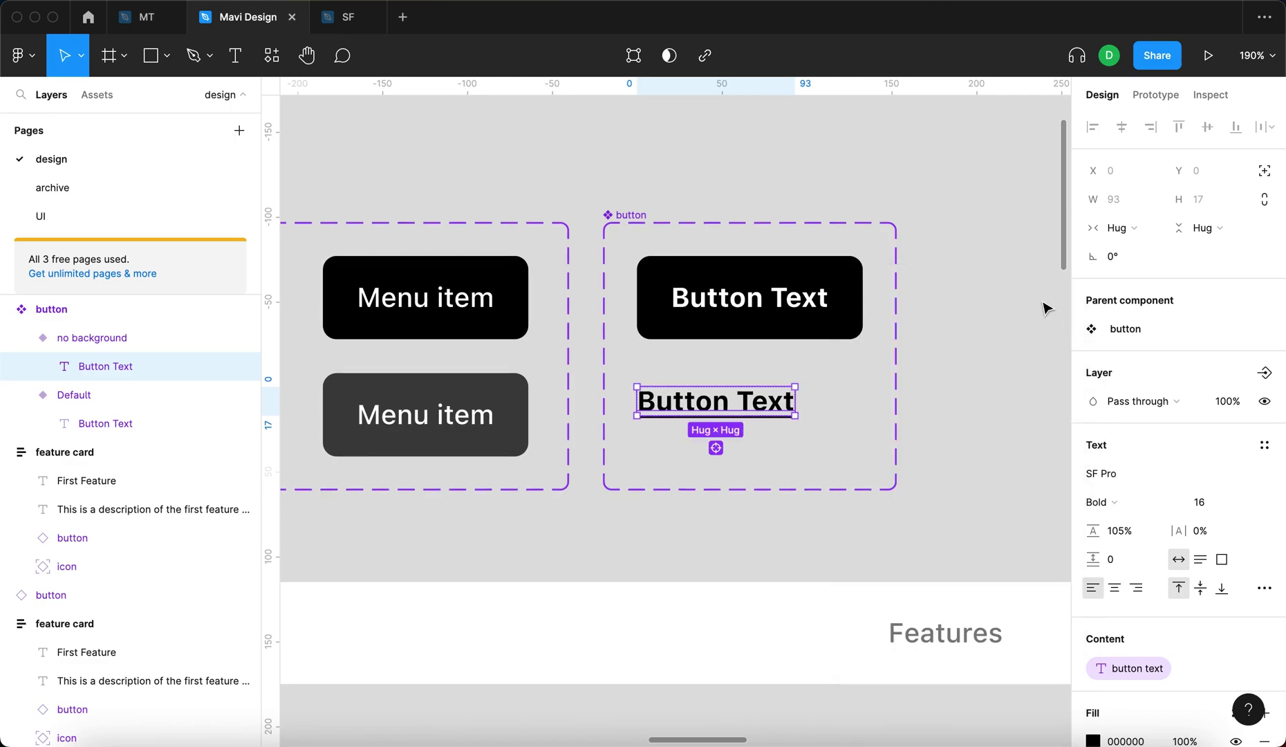
{"action": "left_click", "coordinate": [985, 380]}
{"action": "left_click", "coordinate": [667, 414]}
{"action": "left_click", "coordinate": [896, 574]}
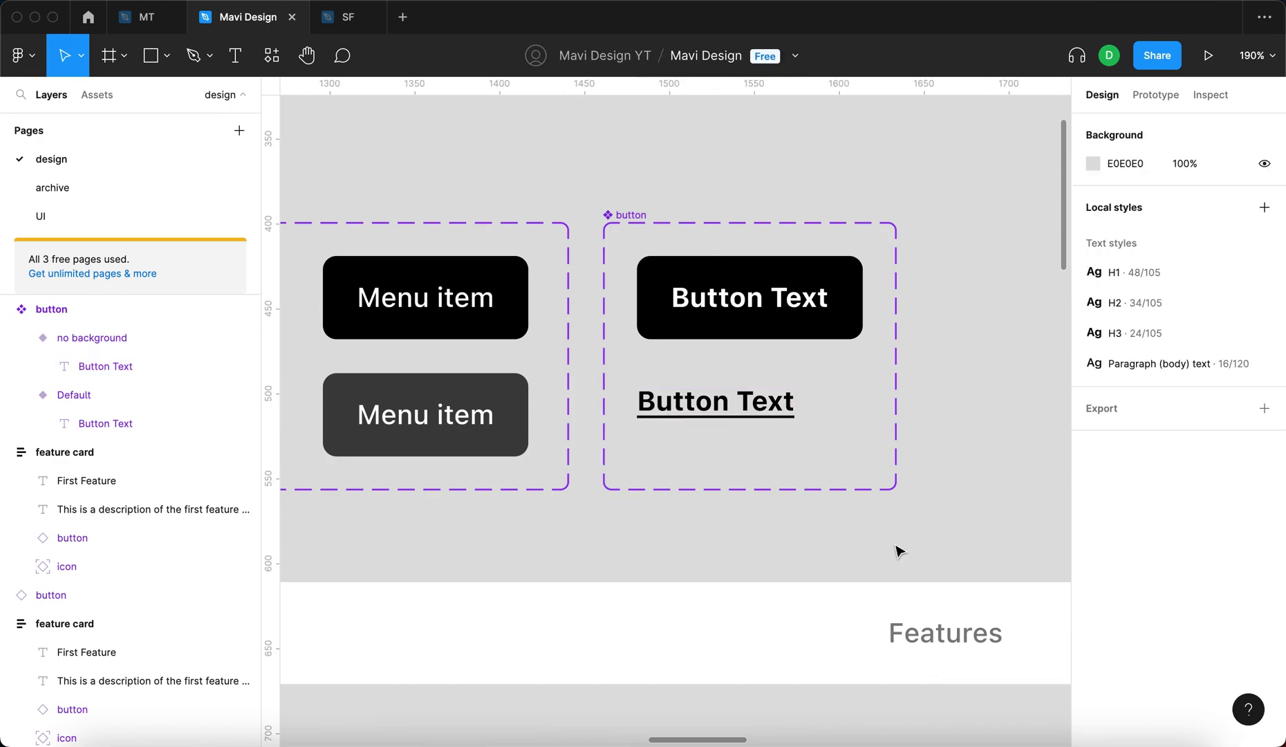
Delete the second and third feature cards, keeping only the first one.
{"action": "scroll", "coordinate": [899, 546], "scroll_direction": "down", "scroll_amount": 5}
{"action": "scroll", "coordinate": [776, 430], "scroll_direction": "down", "scroll_amount": 5}
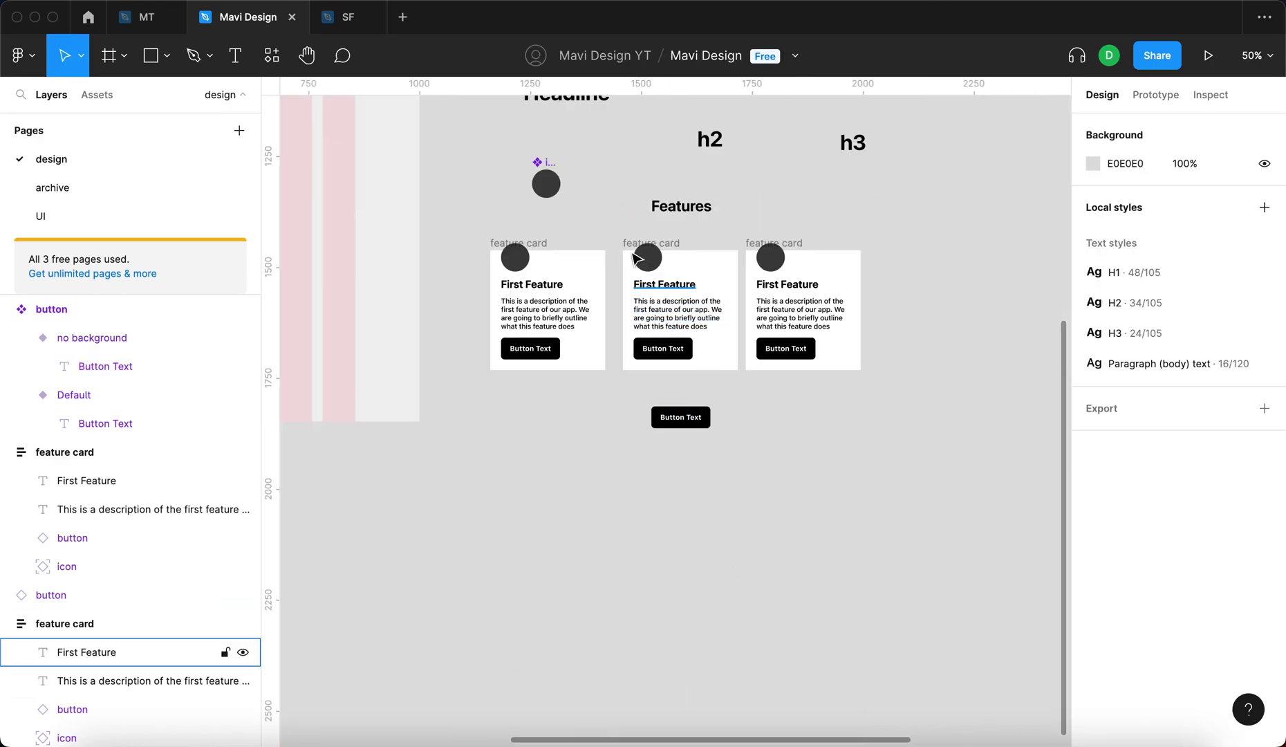
{"action": "scroll", "coordinate": [635, 236], "scroll_direction": "up", "scroll_amount": 5}
{"action": "left_click", "coordinate": [617, 269]}
{"action": "left_click", "coordinate": [618, 270]}
{"action": "scroll", "coordinate": [619, 270], "scroll_direction": "down", "scroll_amount": 5}
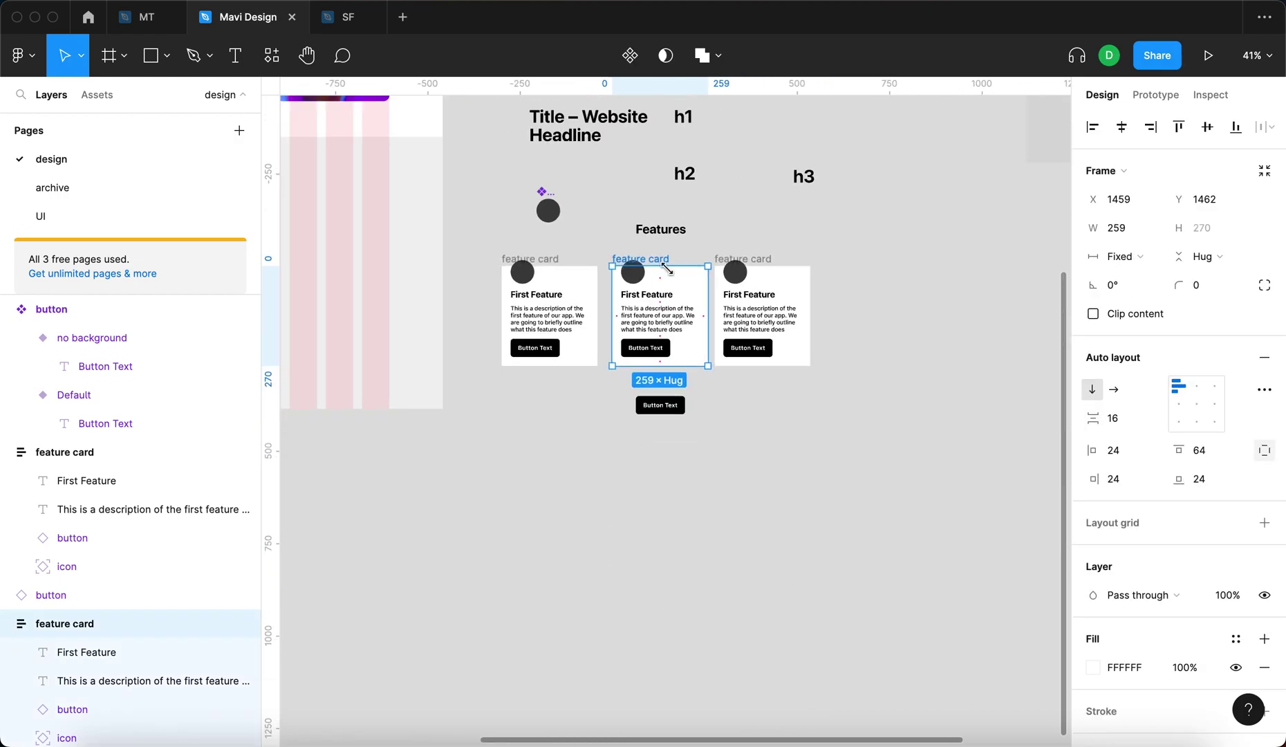
{"action": "left_click_drag", "start_coordinate": [866, 388], "coordinate": [611, 252]}
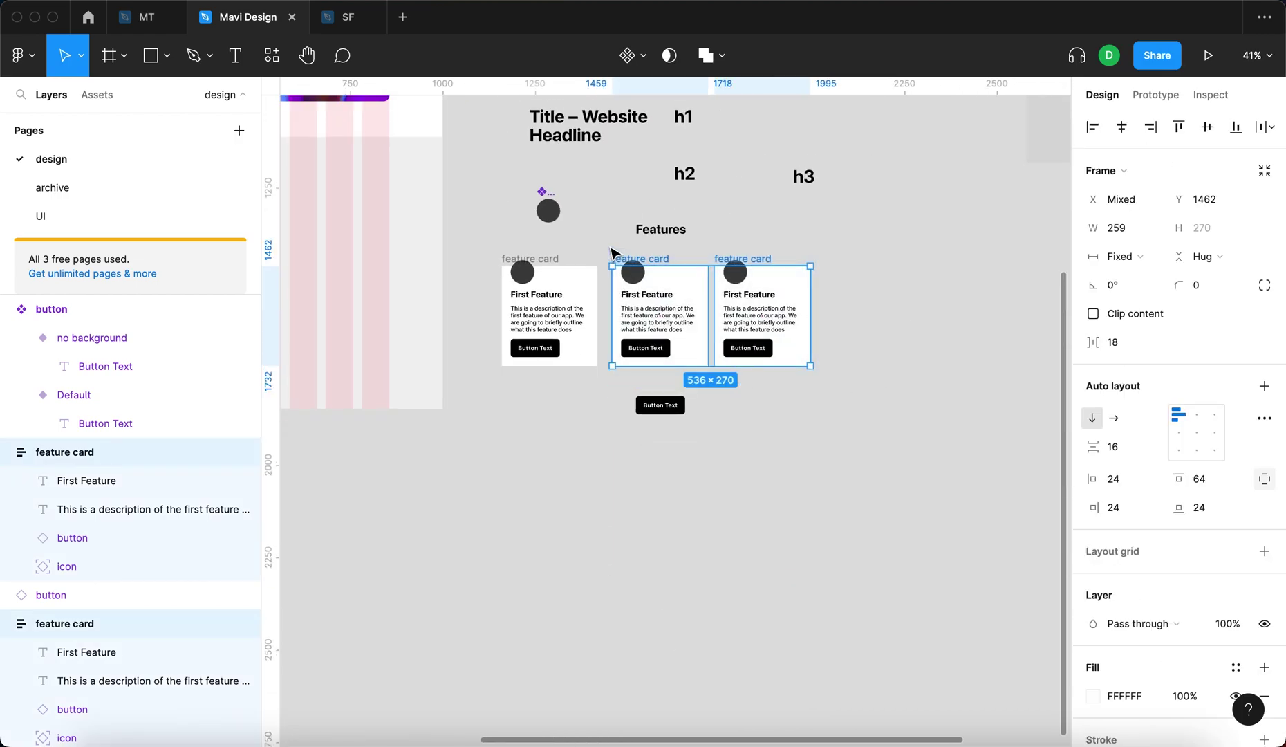
{"action": "key", "text": "Delete"}
Switch the importance of the button inside the remaining feature card to "no background".
{"action": "scroll", "coordinate": [547, 325], "scroll_direction": "up", "scroll_amount": 5}
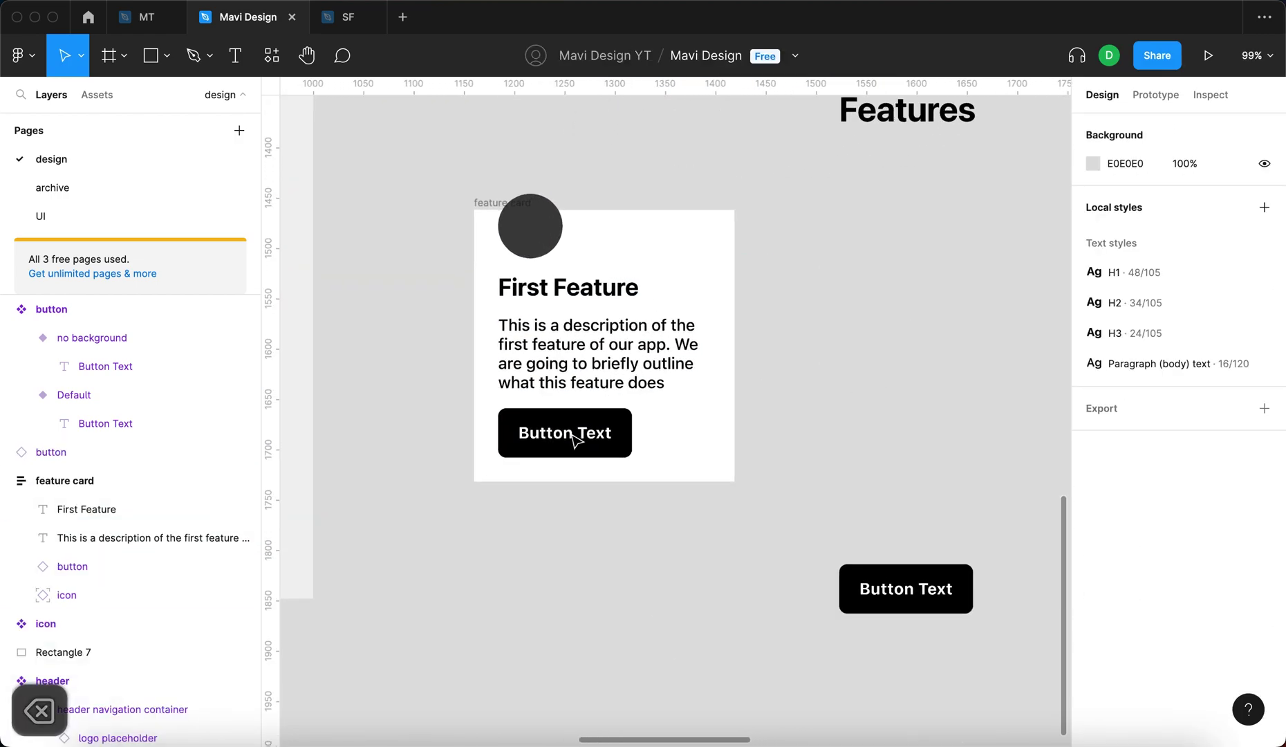
{"action": "left_click", "coordinate": [584, 444]}
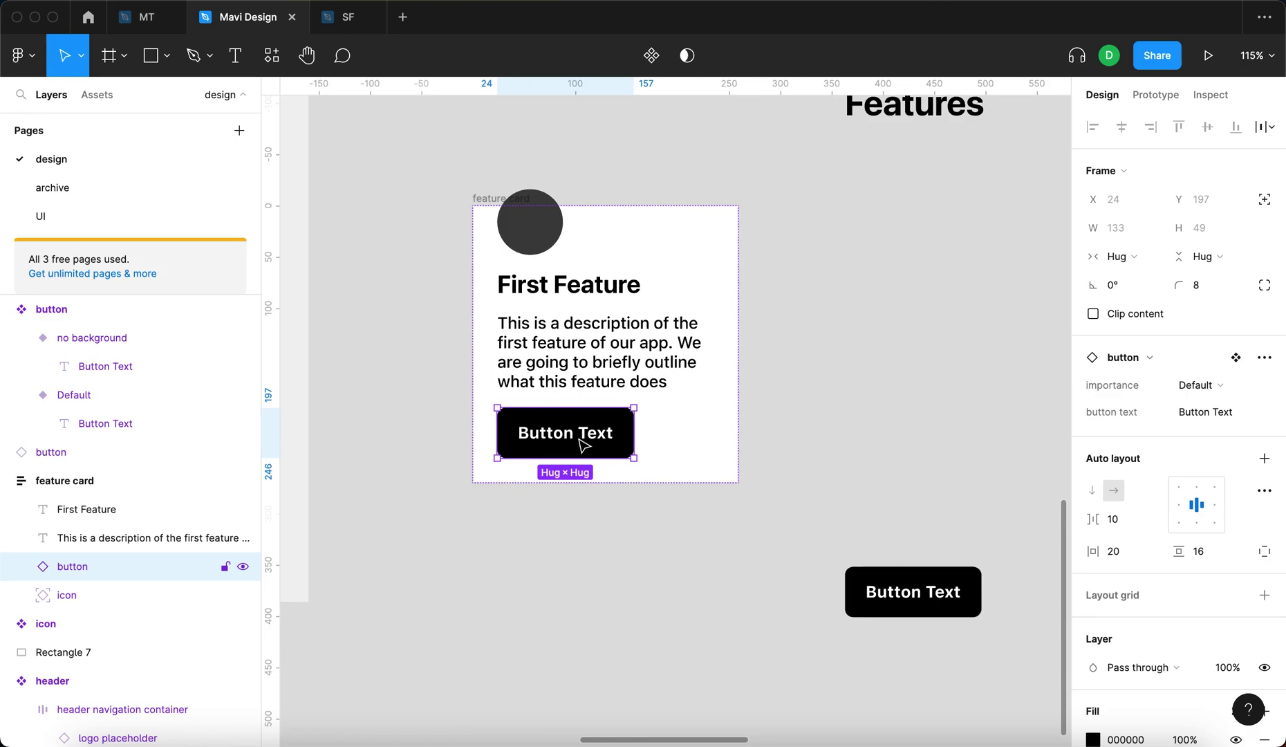
{"action": "left_click", "coordinate": [1242, 393]}
{"action": "left_click", "coordinate": [1217, 406]}
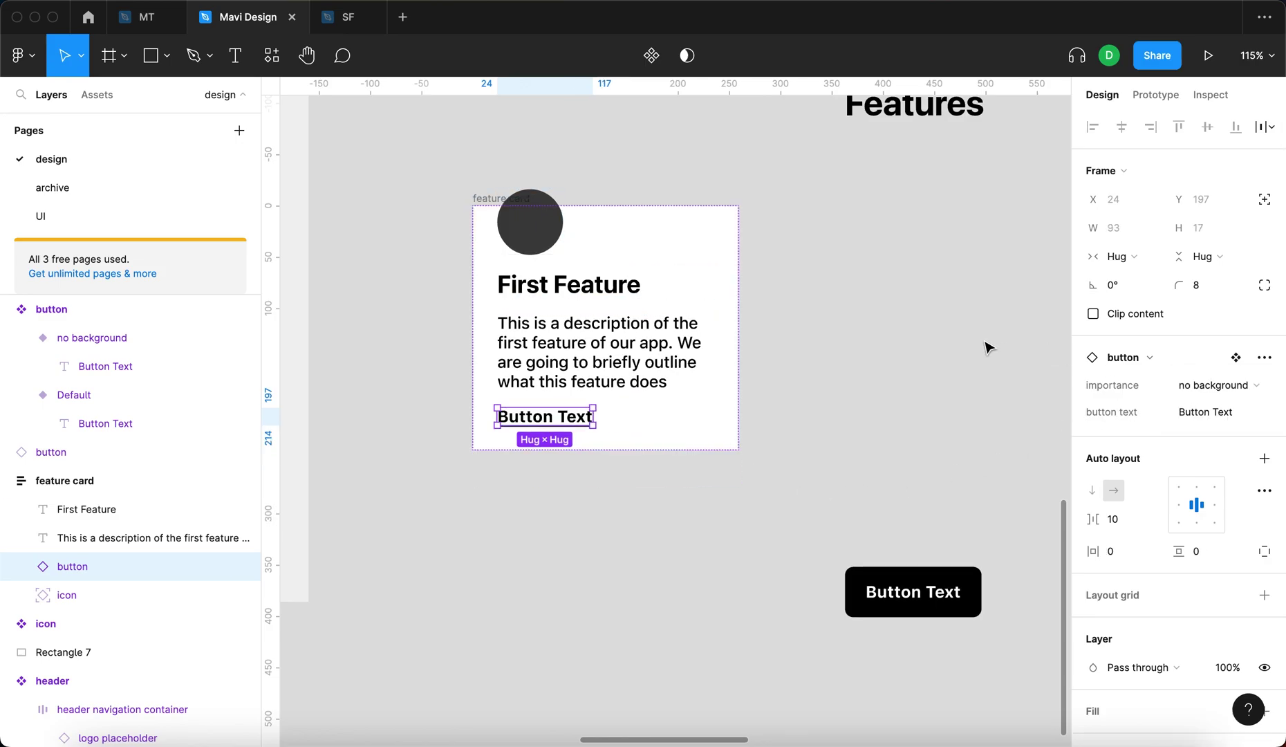
Move the feature card to X 1199, Y 1452 and shift the black call-to-action button slightly upward.
{"action": "left_click", "coordinate": [841, 429]}
{"action": "scroll", "coordinate": [841, 428], "scroll_direction": "up", "scroll_amount": 3}
{"action": "left_click", "coordinate": [540, 363]}
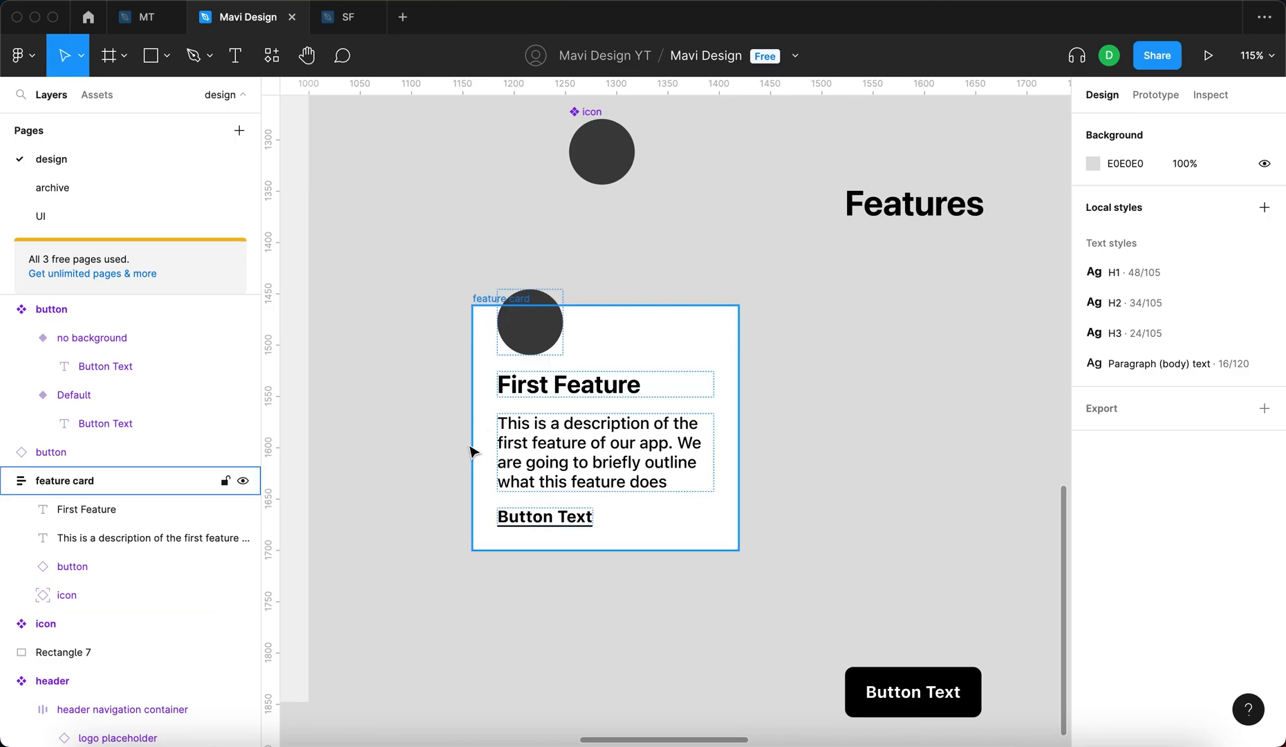
{"action": "left_click_drag", "start_coordinate": [500, 300], "coordinate": [541, 300]}
{"action": "left_click", "coordinate": [870, 354]}
{"action": "scroll", "coordinate": [939, 375], "scroll_direction": "right", "scroll_amount": 2}
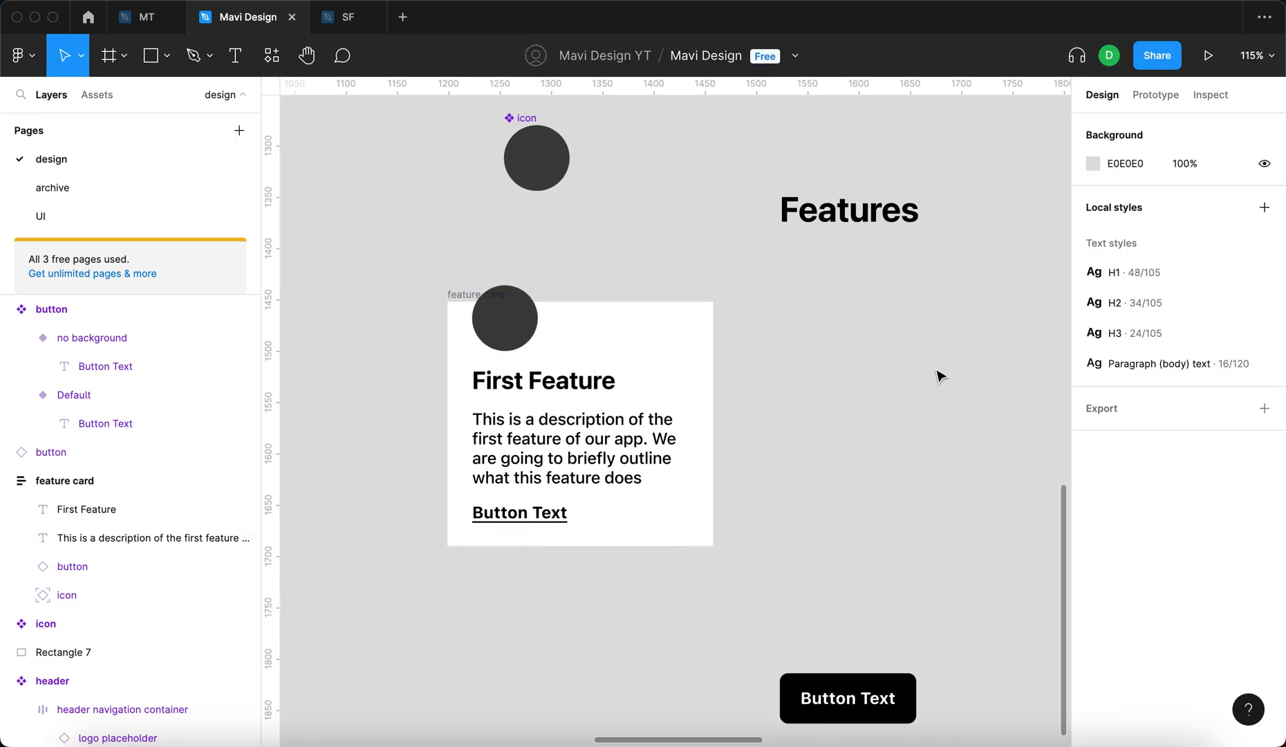
{"action": "scroll", "coordinate": [939, 375], "scroll_direction": "down", "scroll_amount": 5}
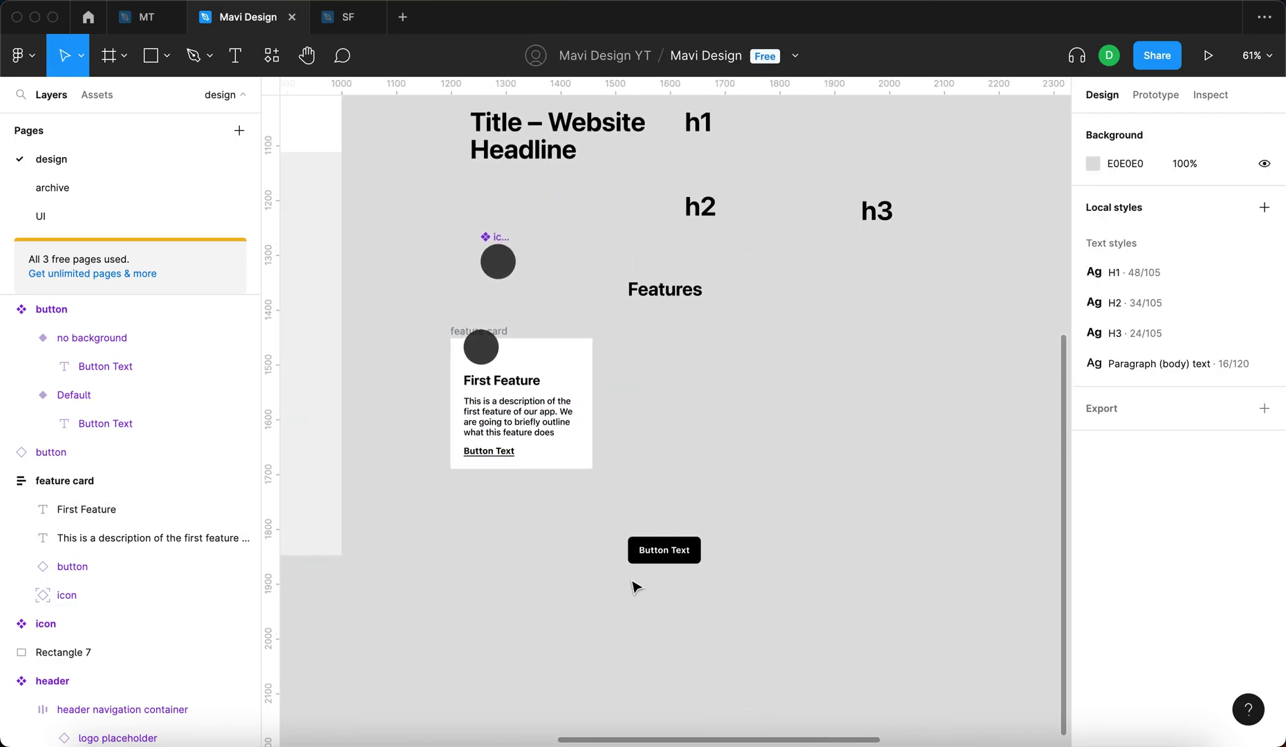
{"action": "left_click_drag", "start_coordinate": [671, 555], "coordinate": [670, 536]}
{"action": "left_click", "coordinate": [864, 559]}
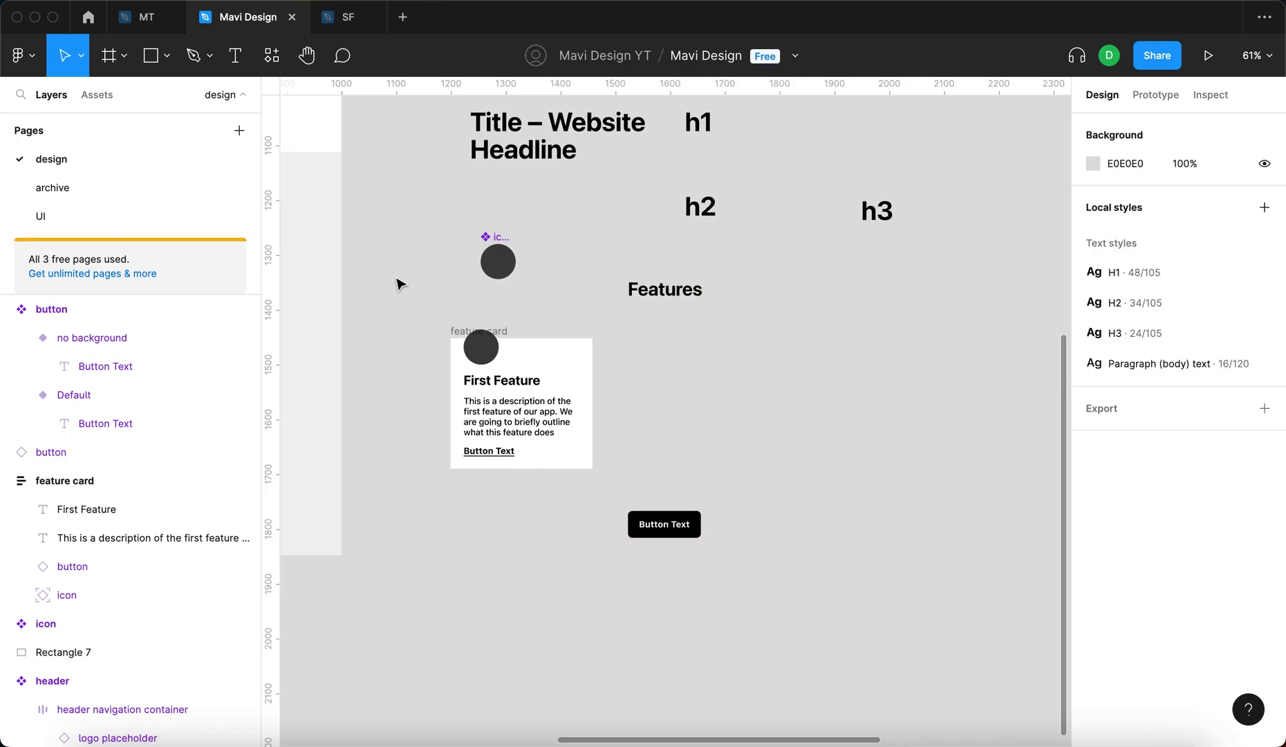
Duplicate the feature card twice into a row of three and move the black button beneath the middle card.
{"action": "left_click_drag", "start_coordinate": [460, 342], "coordinate": [803, 355], "text": "alt"}
{"action": "left_click_drag", "start_coordinate": [664, 523], "coordinate": [795, 578]}
{"action": "left_click", "coordinate": [801, 557]}
{"action": "left_click", "coordinate": [795, 586]}
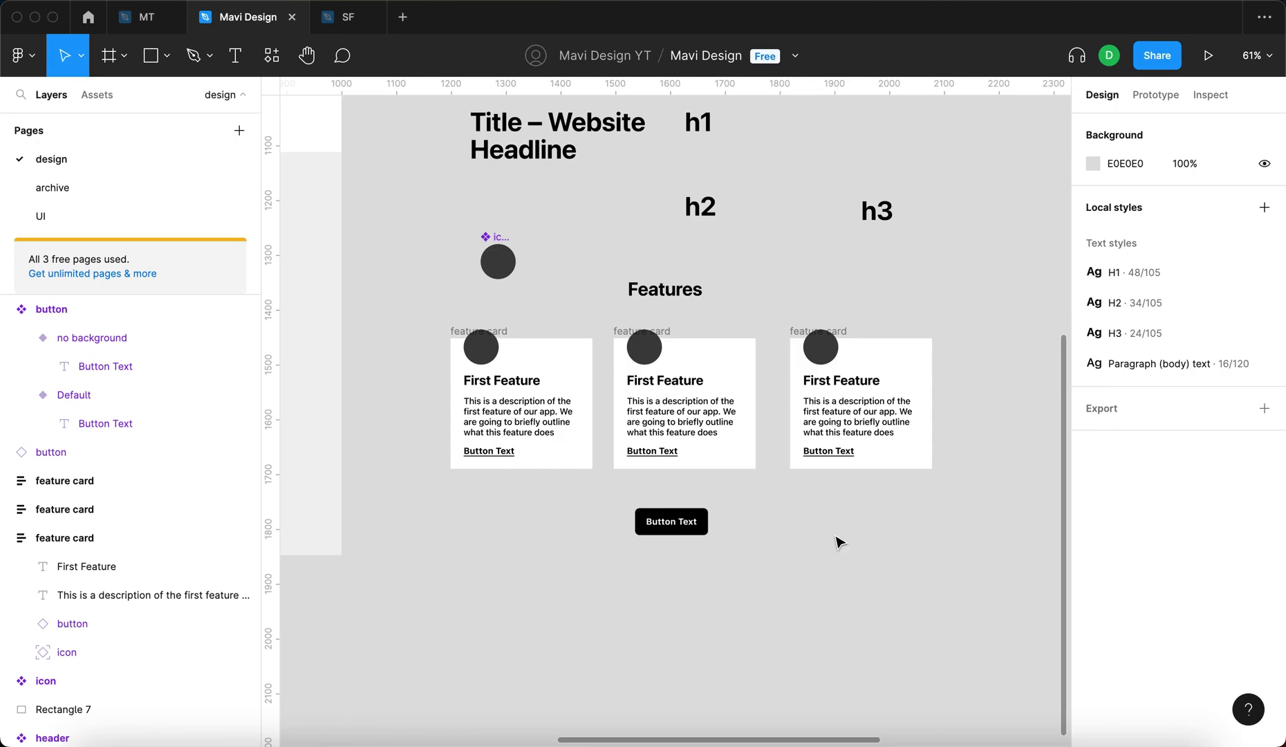
Delete the two duplicated feature cards, keeping only the first card.
{"action": "left_click_drag", "start_coordinate": [745, 488], "coordinate": [605, 561]}
{"action": "left_click", "coordinate": [925, 517]}
{"action": "left_click_drag", "start_coordinate": [1011, 492], "coordinate": [612, 325]}
{"action": "key", "text": "BackSpace"}
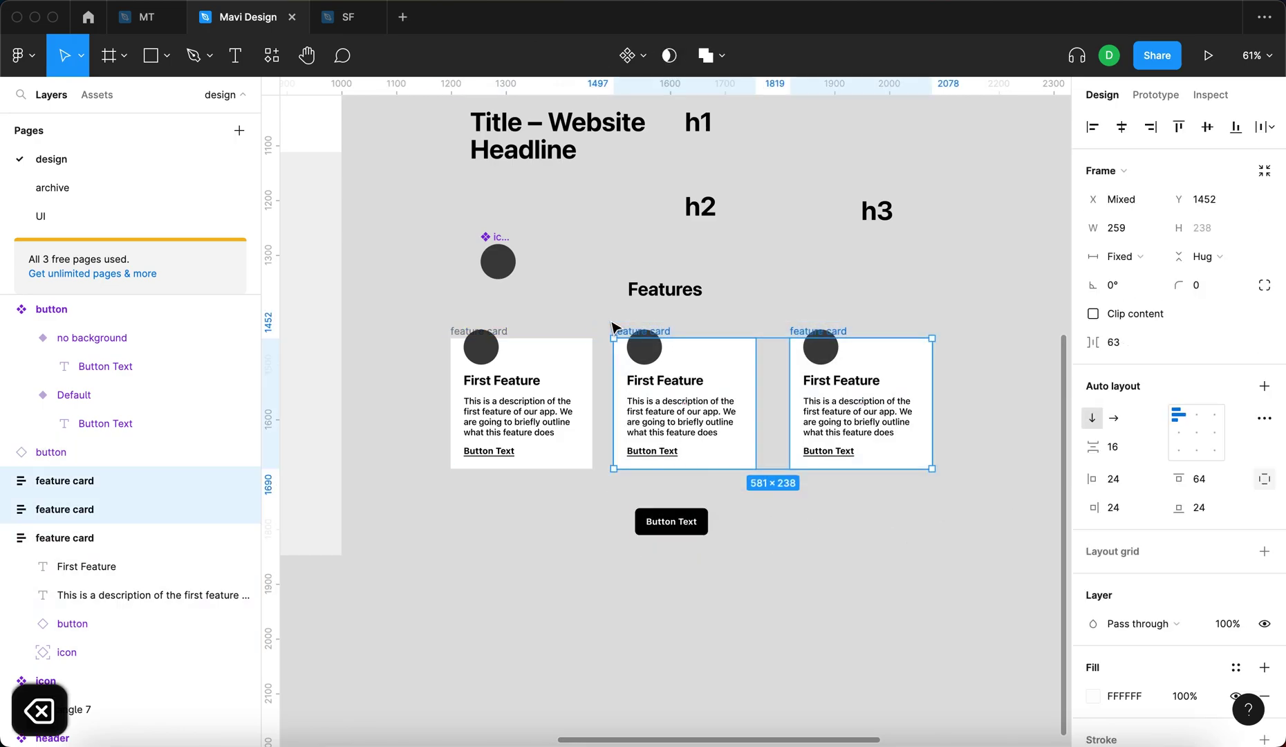
Set the fill opacity of the feature card's description text to 40%.
{"action": "scroll", "coordinate": [431, 416], "scroll_direction": "down", "scroll_amount": 3}
{"action": "scroll", "coordinate": [446, 419], "scroll_direction": "up", "scroll_amount": 3}
{"action": "scroll", "coordinate": [449, 419], "scroll_direction": "up", "scroll_amount": 5}
{"action": "left_click", "coordinate": [493, 423]}
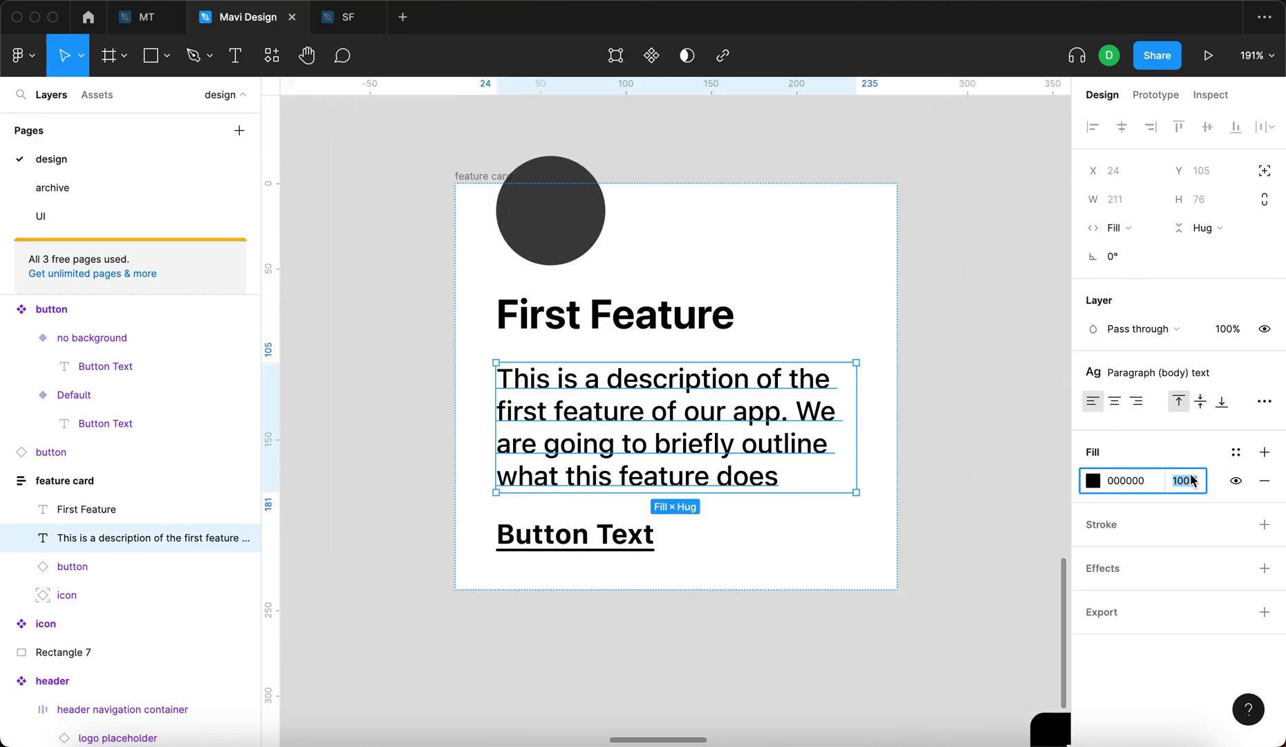
{"action": "key", "text": "shift+Down"}
{"action": "key", "text": "shift+Down"}
{"action": "key", "text": "shift+Down"}
{"action": "key", "text": "shift+Down"}
{"action": "key", "text": "shift+Down"}
{"action": "key", "text": "shift+Down"}
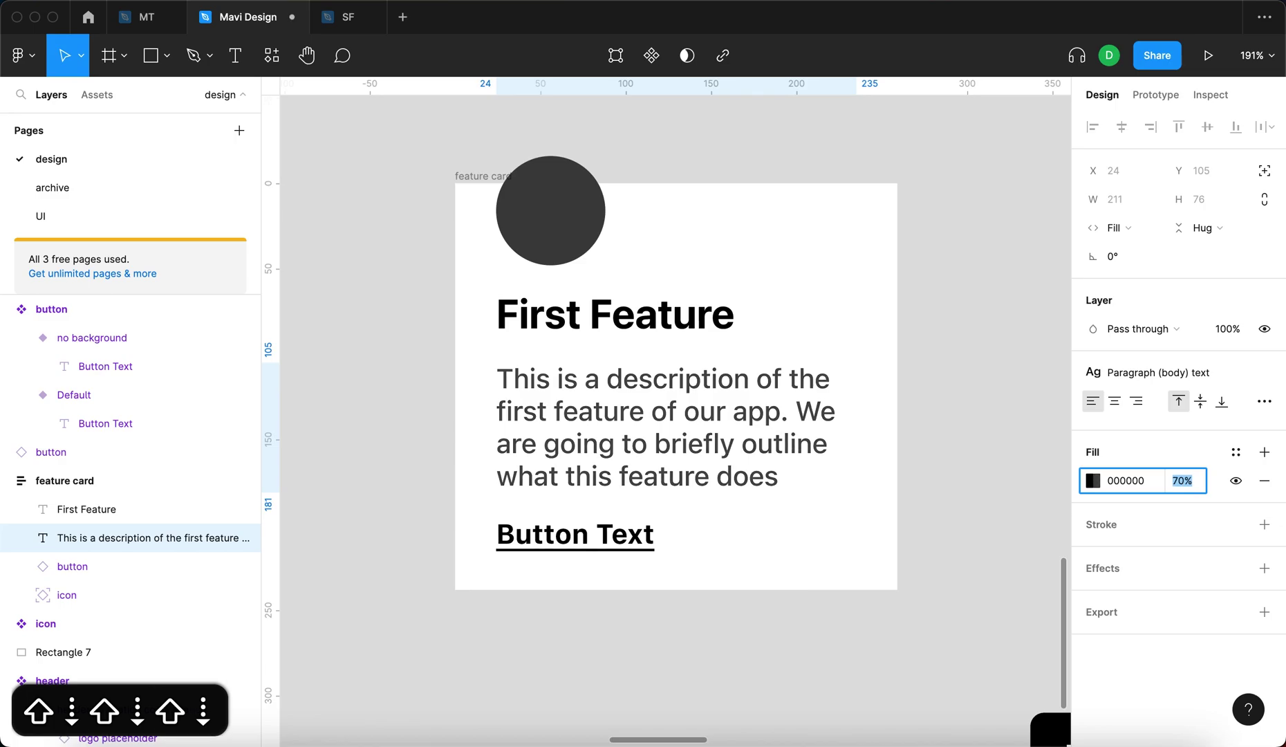
{"action": "key", "text": "shift+Up"}
{"action": "key", "text": "shift+Down"}
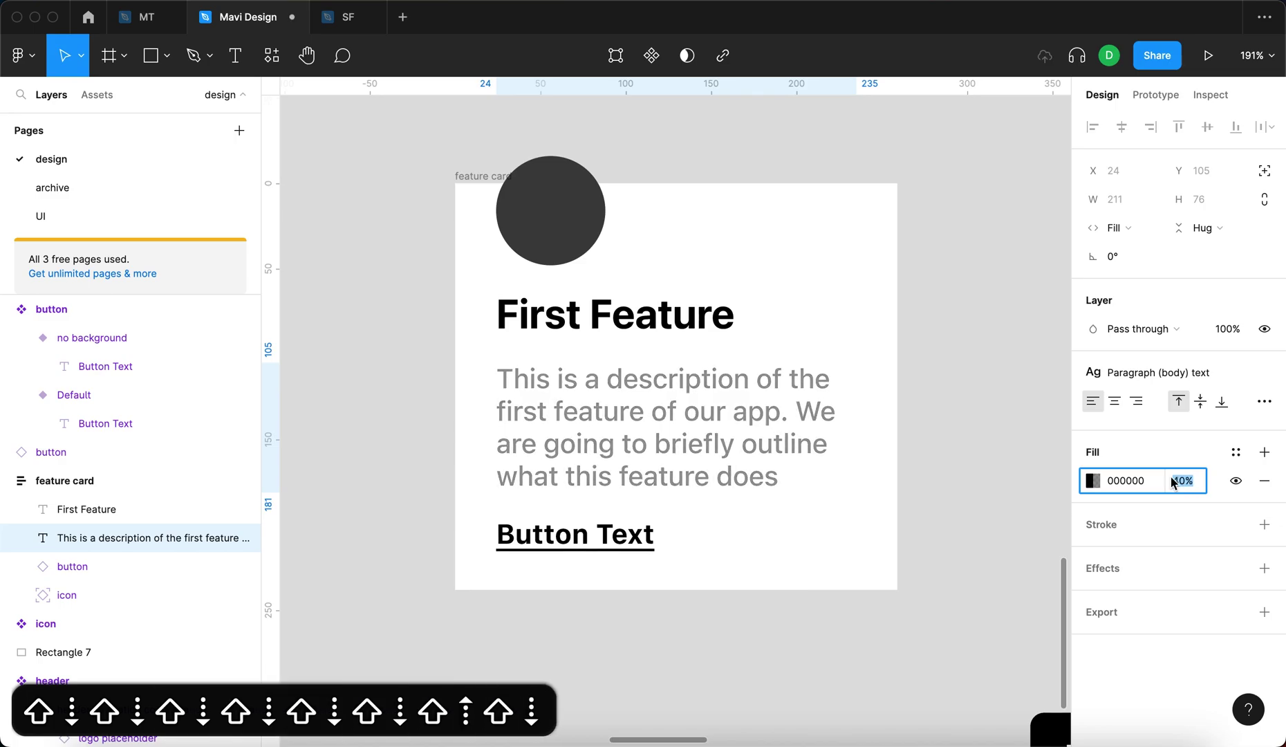
{"action": "key", "text": "Return"}
{"action": "left_click", "coordinate": [1002, 480]}
Set the fill opacity of the feature card's description text to 50%.
{"action": "scroll", "coordinate": [1003, 481], "scroll_direction": "down", "scroll_amount": 5}
{"action": "scroll", "coordinate": [1003, 480], "scroll_direction": "right", "scroll_amount": 3}
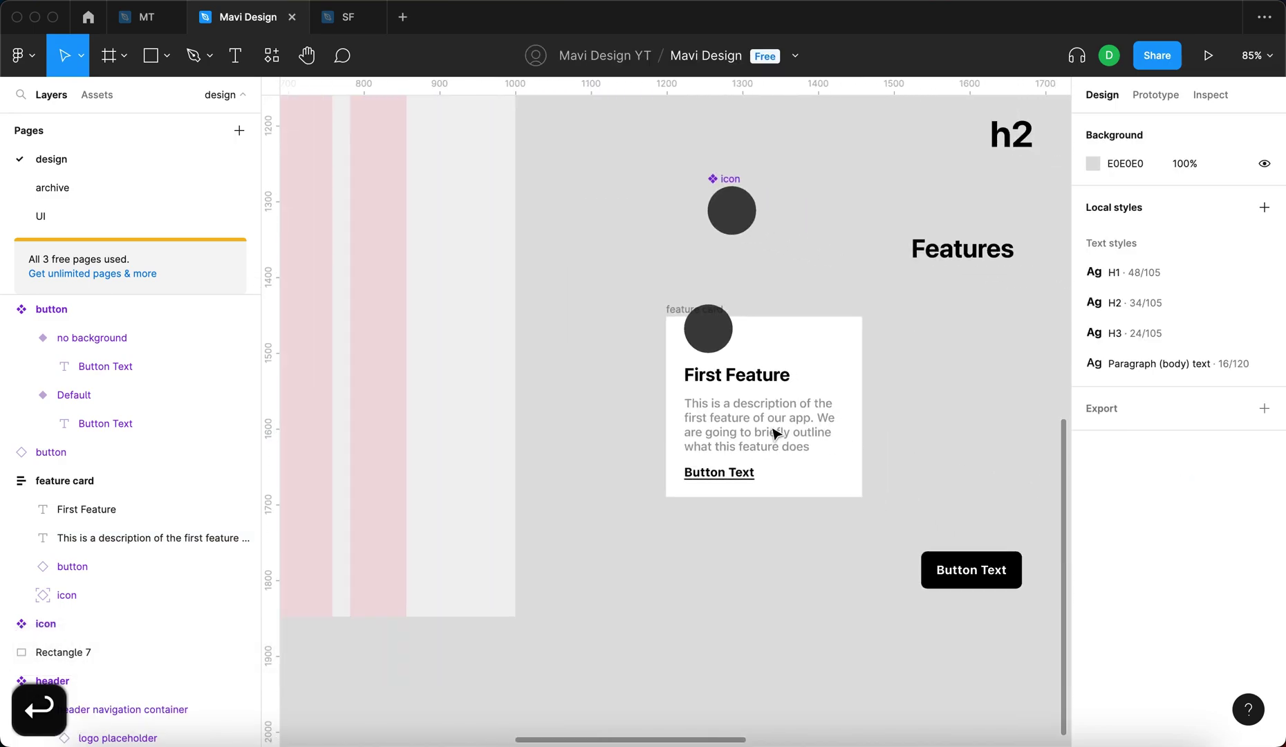
{"action": "left_click", "coordinate": [776, 432]}
{"action": "left_click", "coordinate": [1190, 482]}
{"action": "key", "text": "shift+Up"}
{"action": "key", "text": "Down"}
{"action": "key", "text": "Down"}
{"action": "key", "text": "Down"}
{"action": "key", "text": "Down"}
{"action": "key", "text": "Down"}
{"action": "key", "text": "Down"}
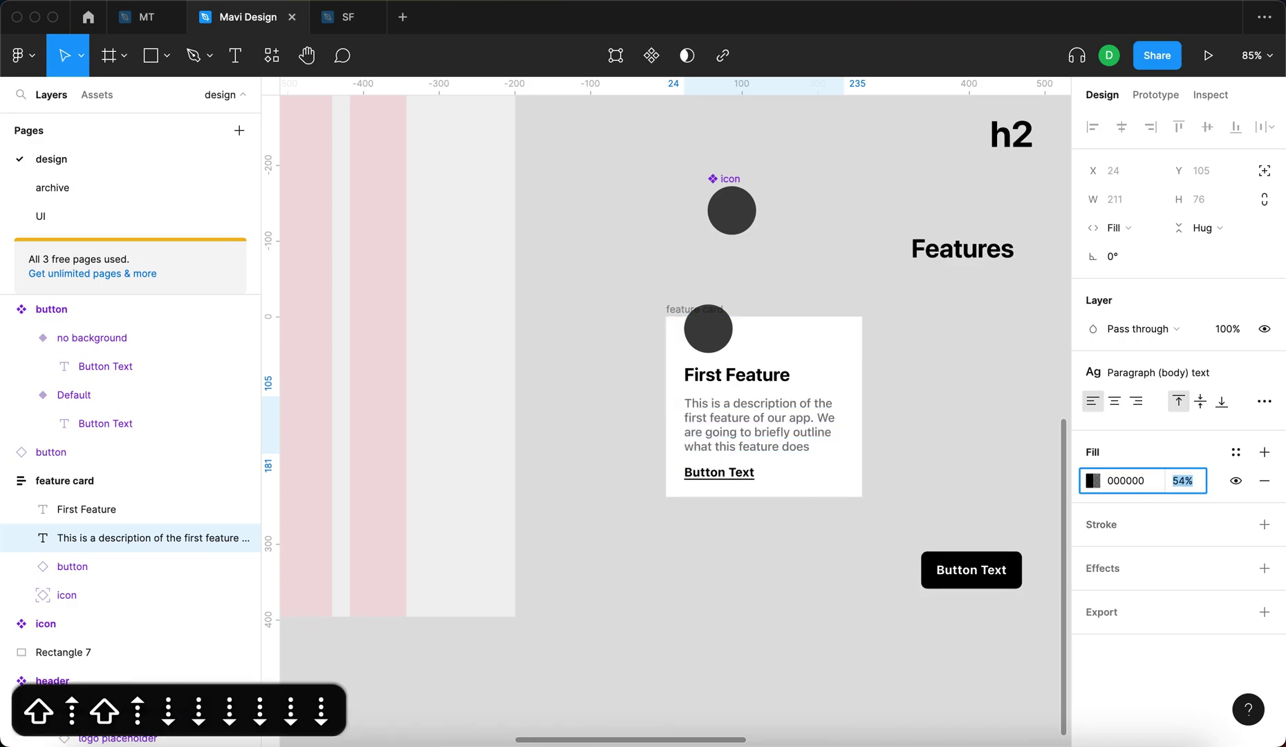
{"action": "key", "text": "Up"}
{"action": "key", "text": "Down"}
{"action": "key", "text": "Down"}
{"action": "key", "text": "Down"}
{"action": "key", "text": "Down"}
{"action": "key", "text": "Return"}
{"action": "left_click", "coordinate": [942, 422]}
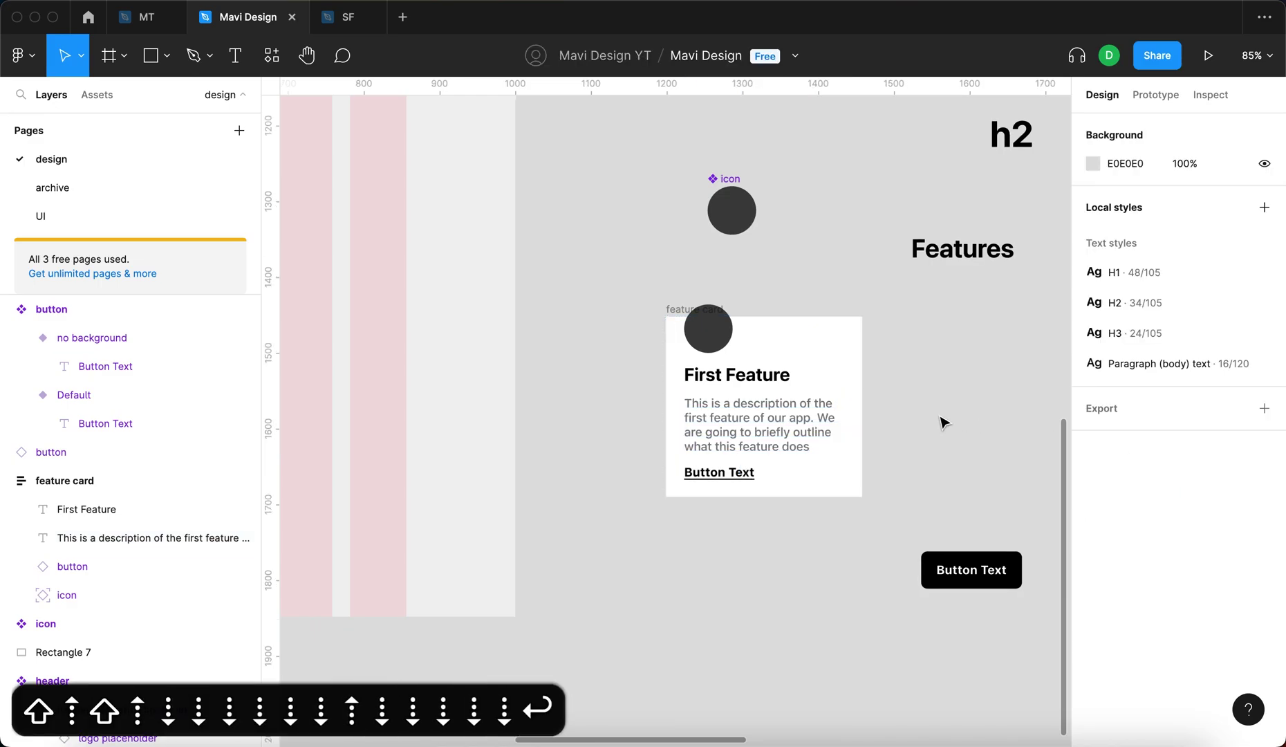
Round the corners of the feature card frame with a radius of 16.
{"action": "scroll", "coordinate": [936, 399], "scroll_direction": "right", "scroll_amount": 3}
{"action": "left_click", "coordinate": [553, 415]}
{"action": "scroll", "coordinate": [553, 415], "scroll_direction": "up", "scroll_amount": 5}
{"action": "left_click", "coordinate": [374, 364]}
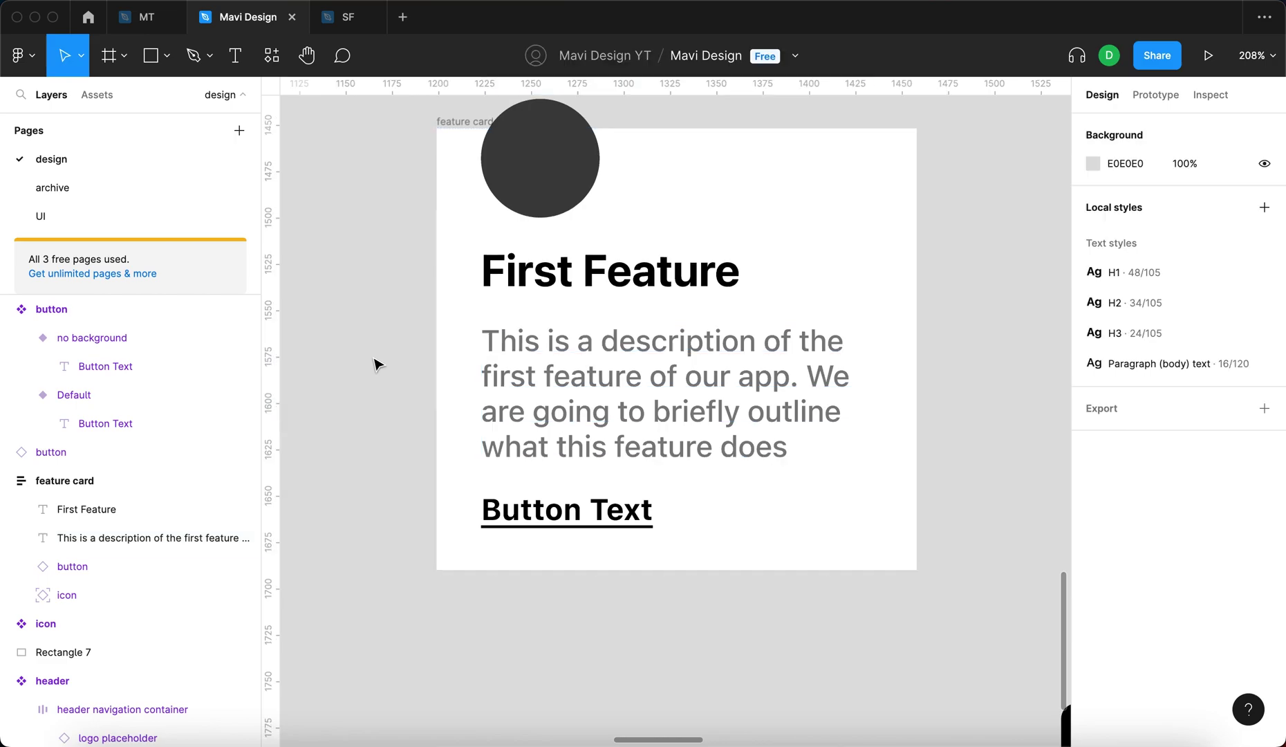
{"action": "scroll", "coordinate": [691, 345], "scroll_direction": "down", "scroll_amount": 5}
{"action": "left_click", "coordinate": [755, 338]}
{"action": "mouse_move", "coordinate": [788, 332]}
{"action": "left_mouse_down"}
{"action": "mouse_move", "coordinate": [755, 335]}
{"action": "mouse_move", "coordinate": [783, 336]}
{"action": "left_mouse_up"}
{"action": "scroll", "coordinate": [718, 301], "scroll_direction": "up", "scroll_amount": 5}
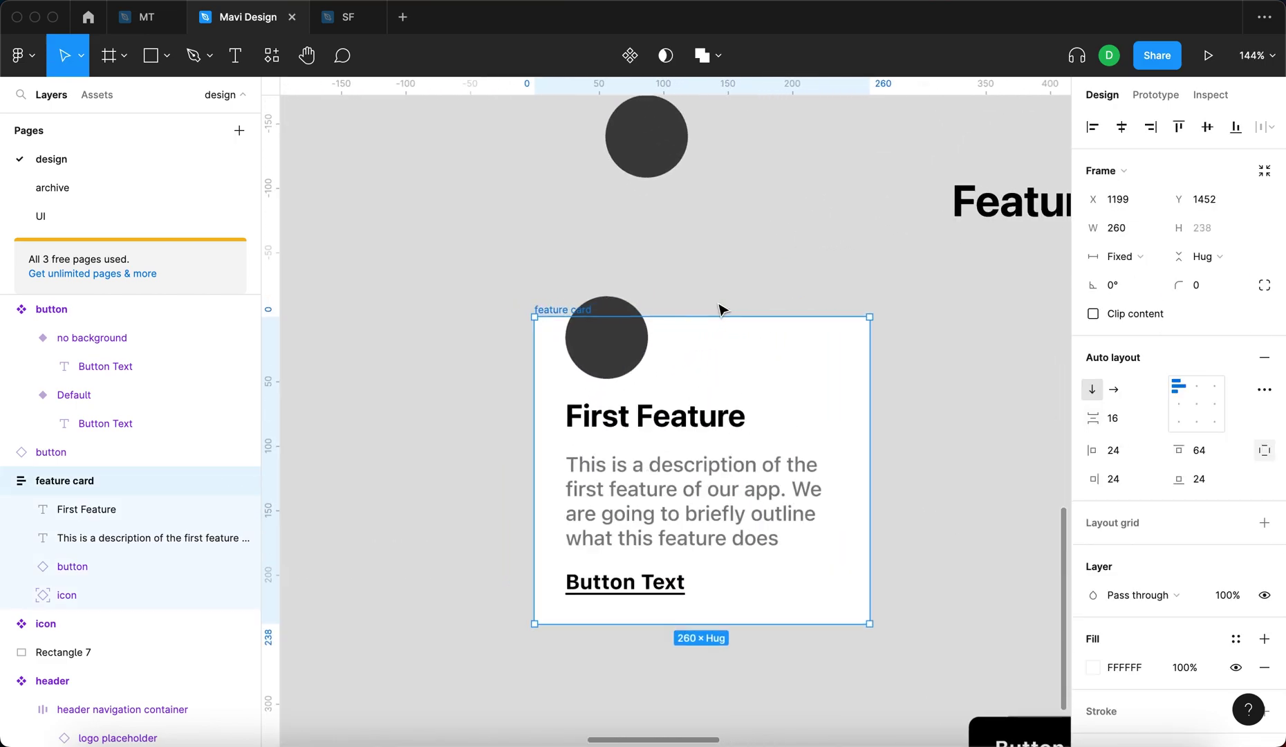
{"action": "left_click", "coordinate": [1221, 285]}
{"action": "key", "text": "shift+Up"}
{"action": "key", "text": "shift+Up"}
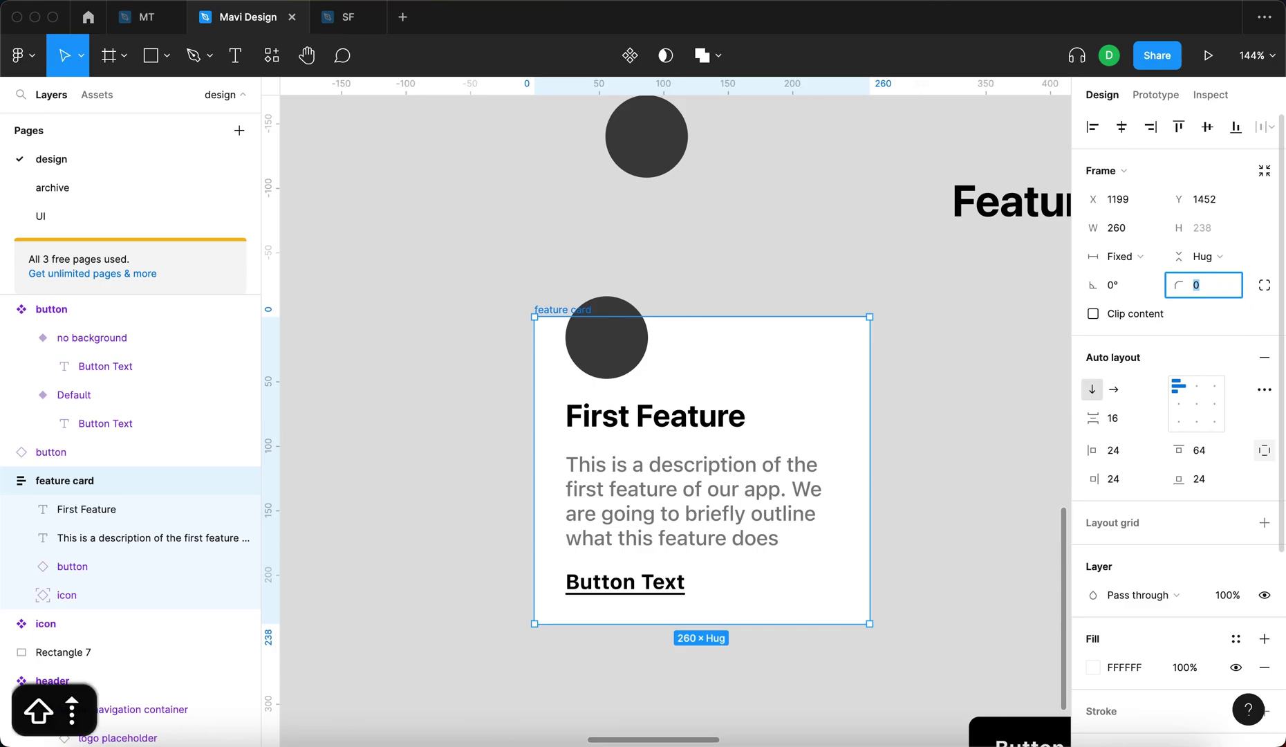
{"action": "key", "text": "shift+Down"}
{"action": "key", "text": "shift+Up"}
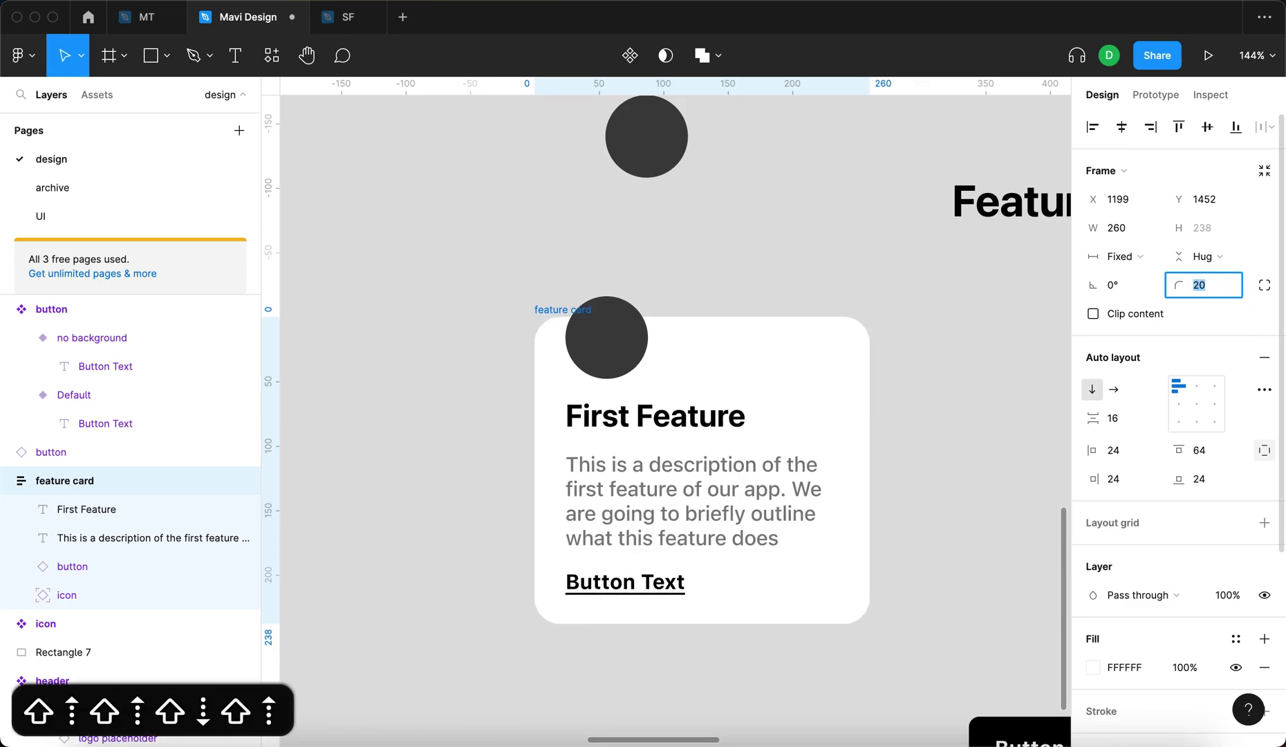
{"action": "key", "text": "Down"}
{"action": "key", "text": "Down"}
{"action": "key", "text": "Down"}
{"action": "key", "text": "Down"}
{"action": "key", "text": "Return"}
{"action": "left_click", "coordinate": [985, 448]}
Move the feature card to X 1235, Y 1440 and narrow it to a width of 245.
{"action": "scroll", "coordinate": [468, 287], "scroll_direction": "down", "scroll_amount": 2}
{"action": "scroll", "coordinate": [469, 287], "scroll_direction": "down", "scroll_amount": 4}
{"action": "left_click", "coordinate": [526, 311]}
{"action": "mouse_move", "coordinate": [688, 287]}
{"action": "left_mouse_down"}
{"action": "mouse_move", "coordinate": [620, 281]}
{"action": "mouse_move", "coordinate": [675, 289]}
{"action": "left_mouse_up"}
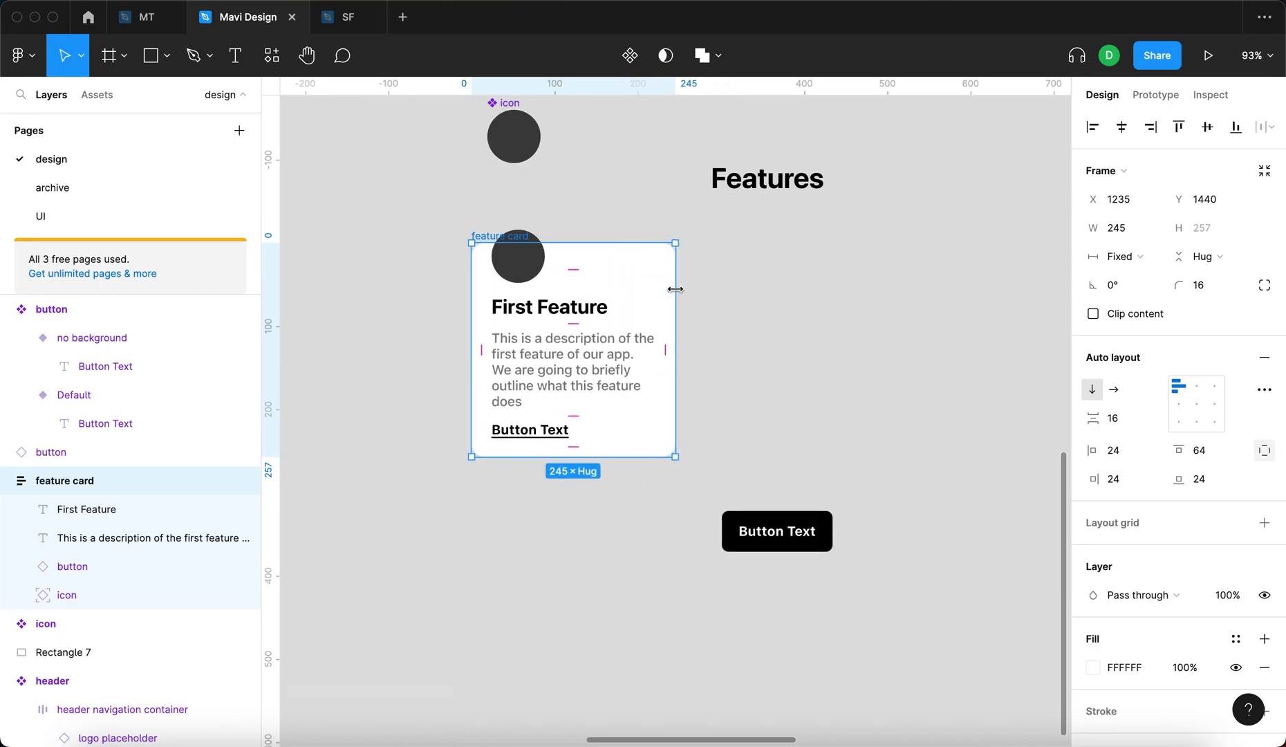
Turn the feature card into a component and move it to X 1523, Y 1420, left-aligned beneath the Features heading.
{"action": "left_click", "coordinate": [628, 61]}
{"action": "left_click", "coordinate": [877, 379]}
{"action": "left_click_drag", "start_coordinate": [486, 239], "coordinate": [726, 222]}
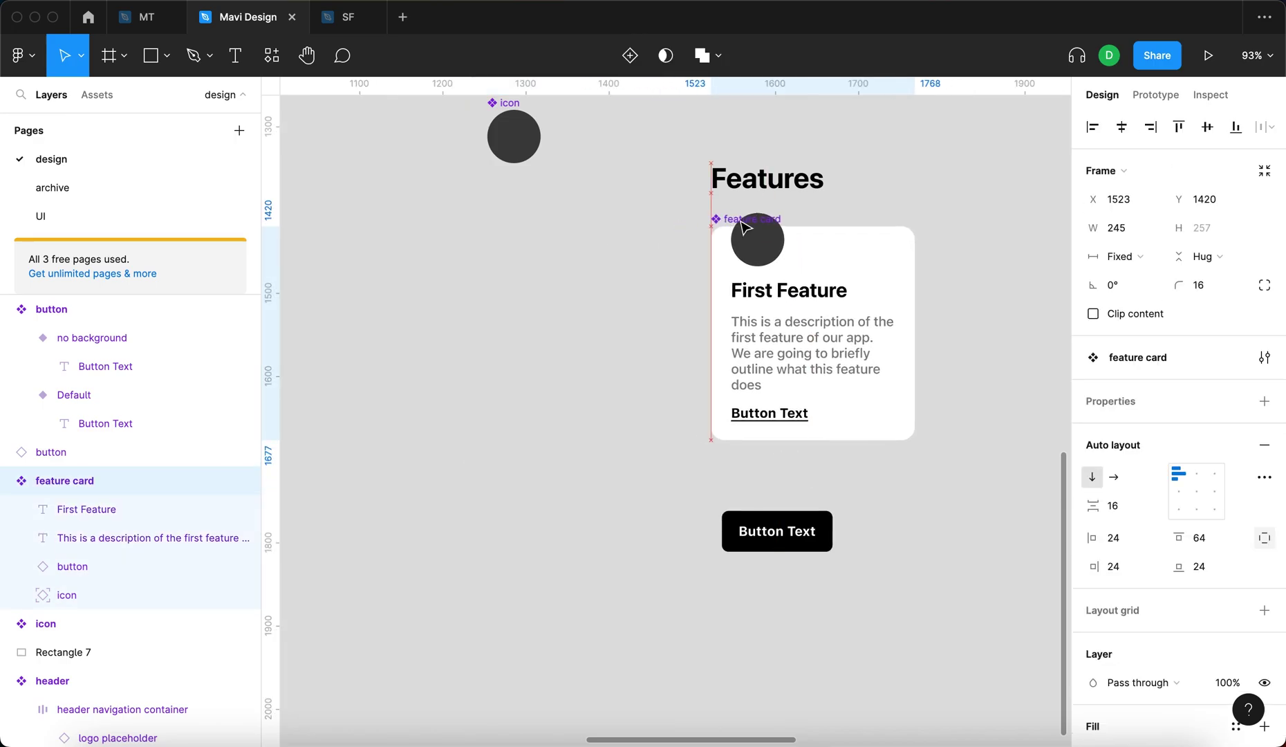
{"action": "left_click", "coordinate": [960, 275]}
Create a text property named "Feature headline" for the First Feature heading in the card component.
{"action": "scroll", "coordinate": [923, 305], "scroll_direction": "up", "scroll_amount": 3}
{"action": "left_click", "coordinate": [723, 298]}
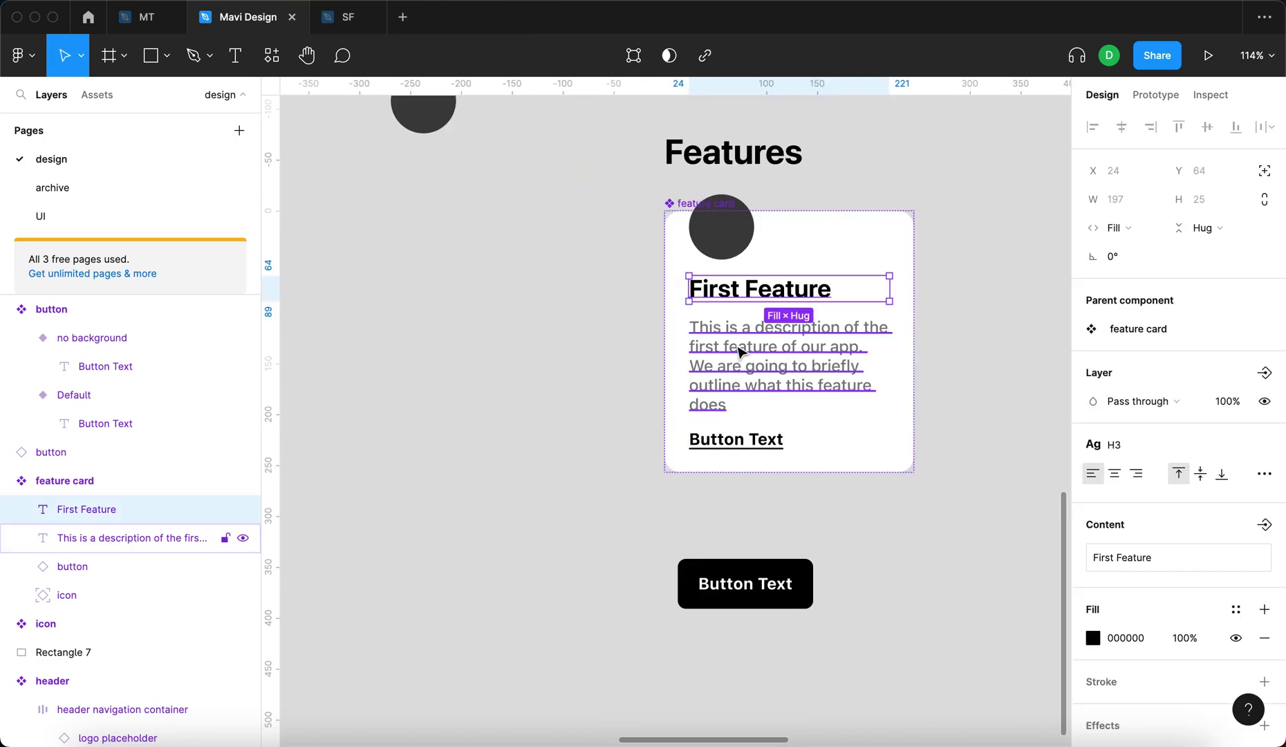
{"action": "left_click", "coordinate": [1270, 530]}
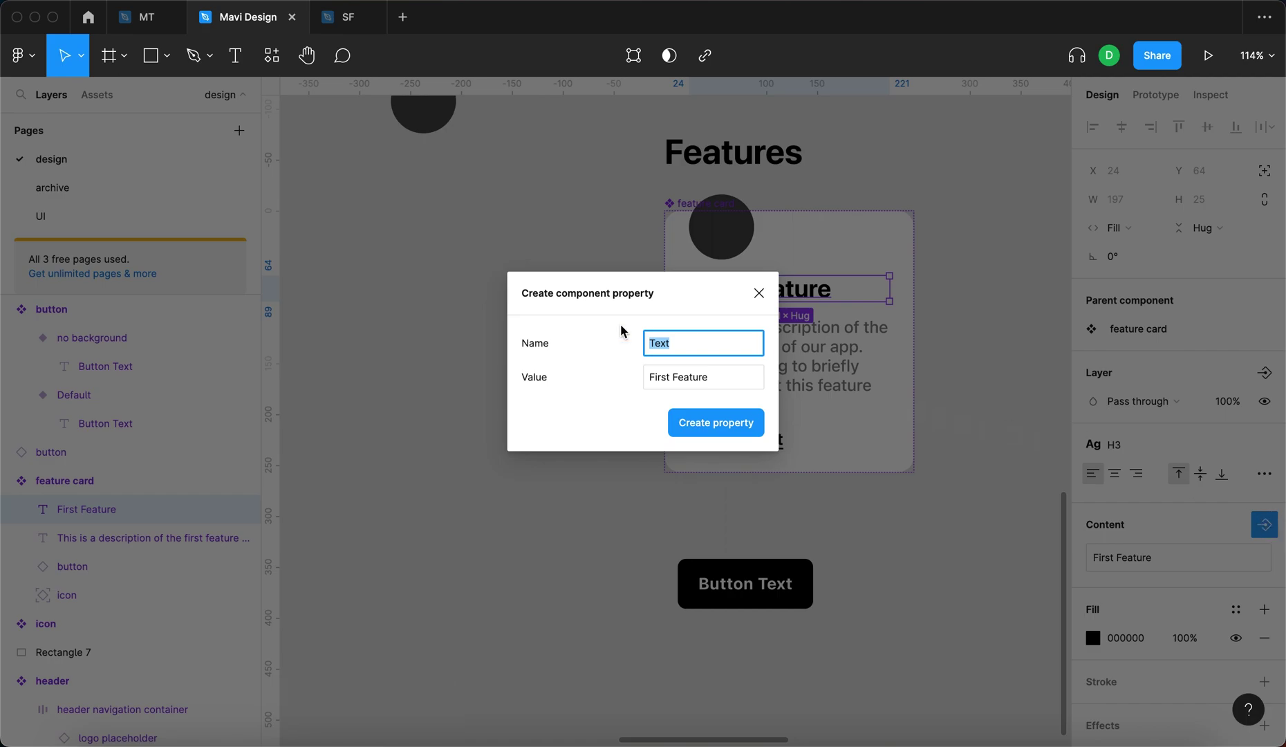
{"action": "type", "text": "h"}
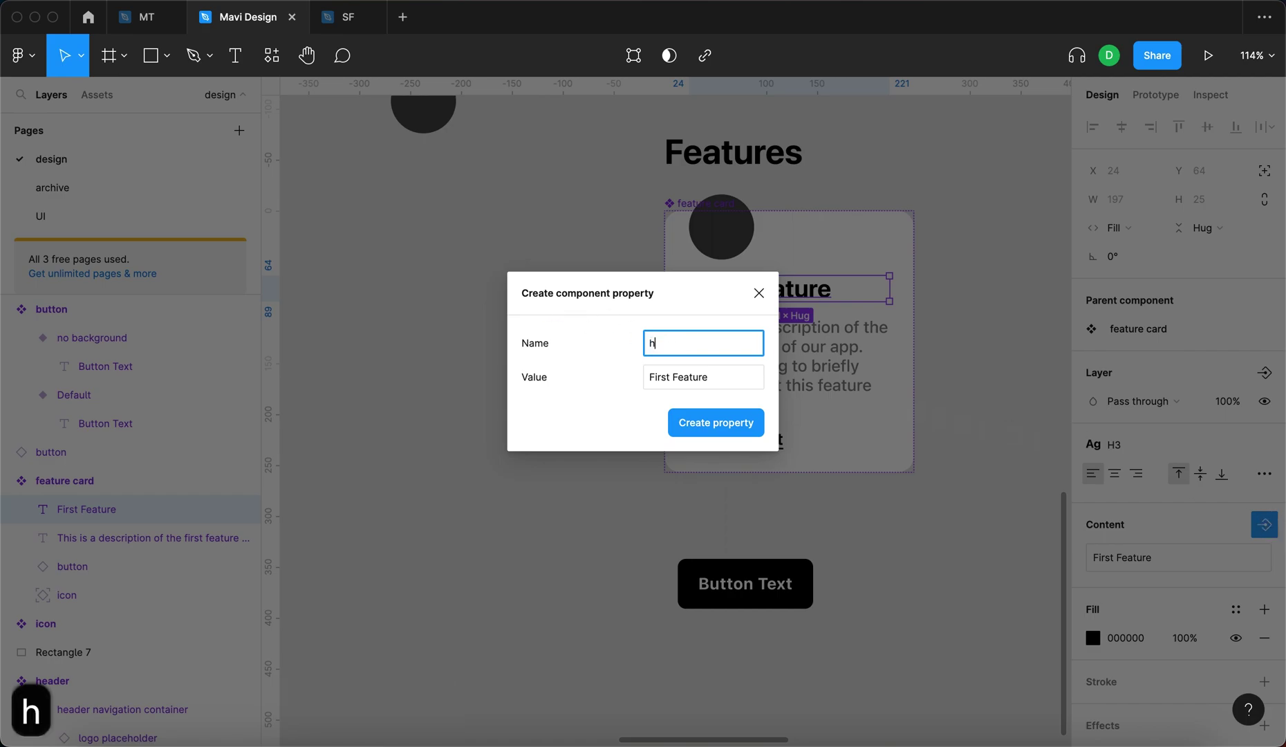
{"action": "key", "text": "BackSpace"}
{"action": "type", "text": "Feature headlin"}
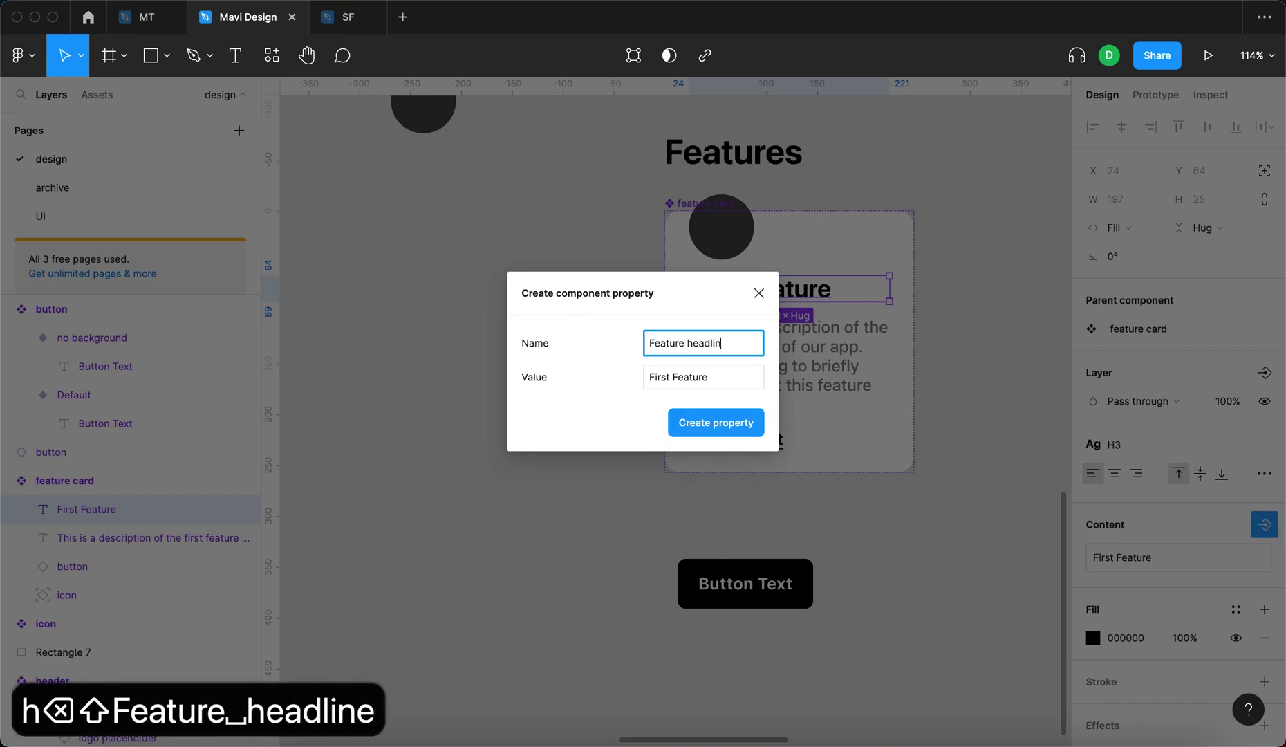
{"action": "type", "text": "e"}
{"action": "left_click", "coordinate": [684, 422]}
Create a feature description text property for the description paragraph in the card component.
{"action": "left_click", "coordinate": [772, 373]}
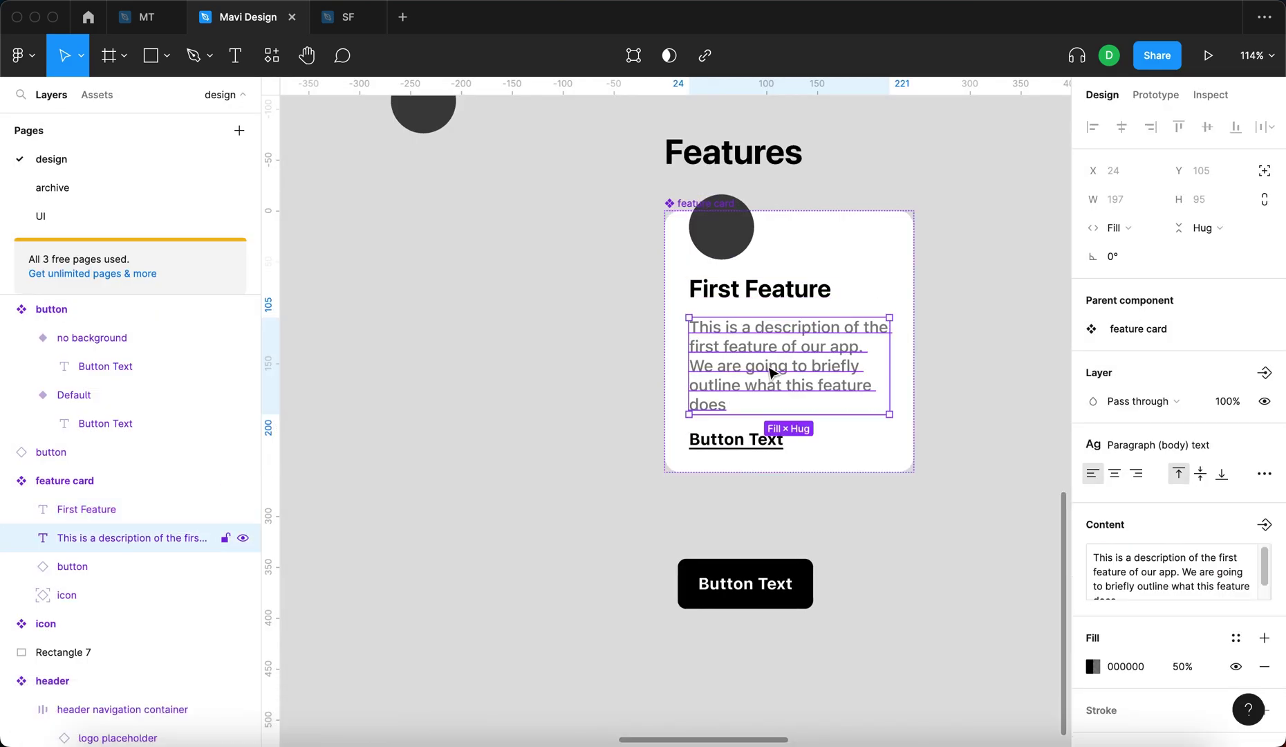
{"action": "left_click", "coordinate": [1263, 527]}
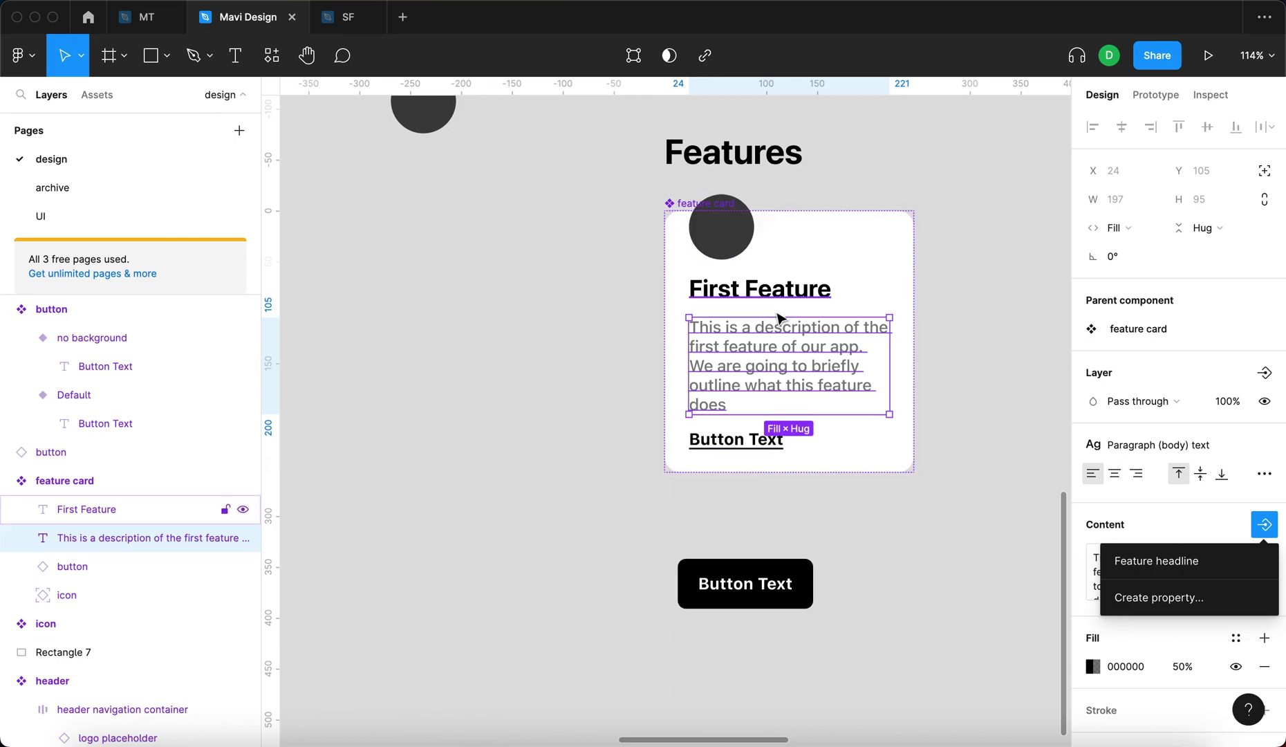
{"action": "left_click", "coordinate": [1159, 598]}
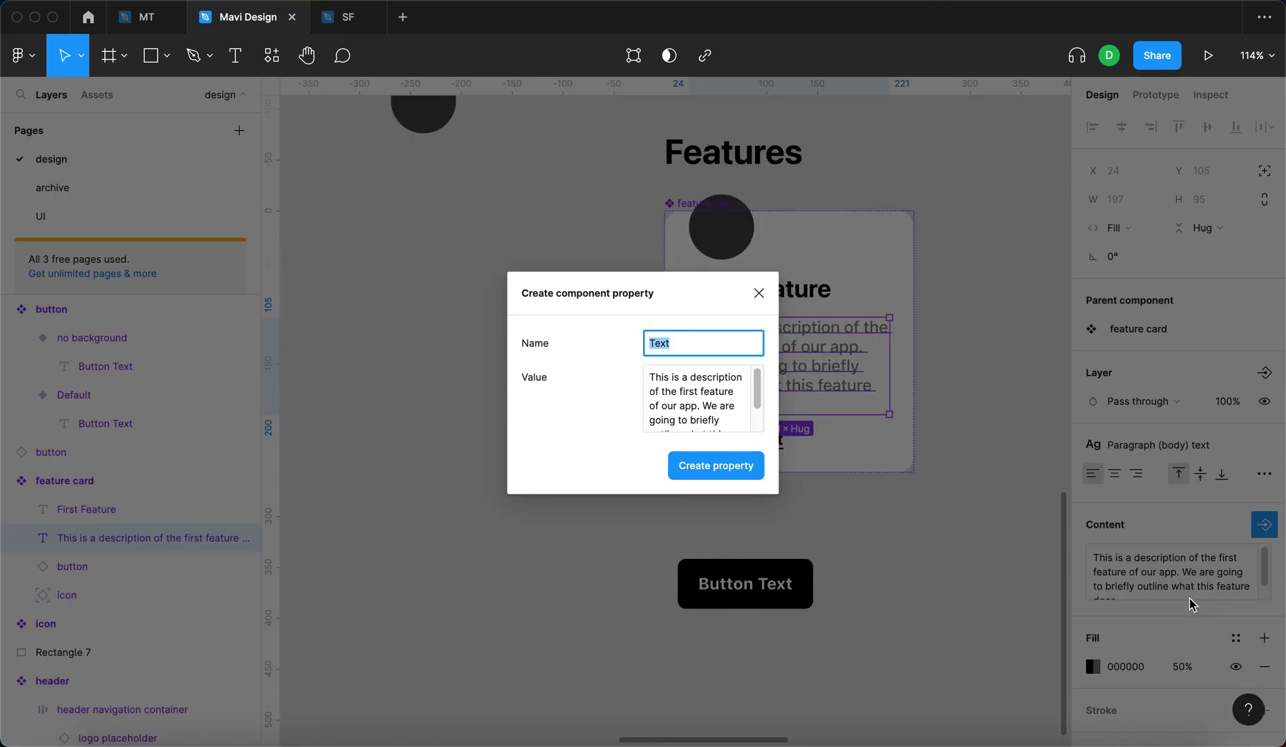
{"action": "type", "text": "Feature Descri"}
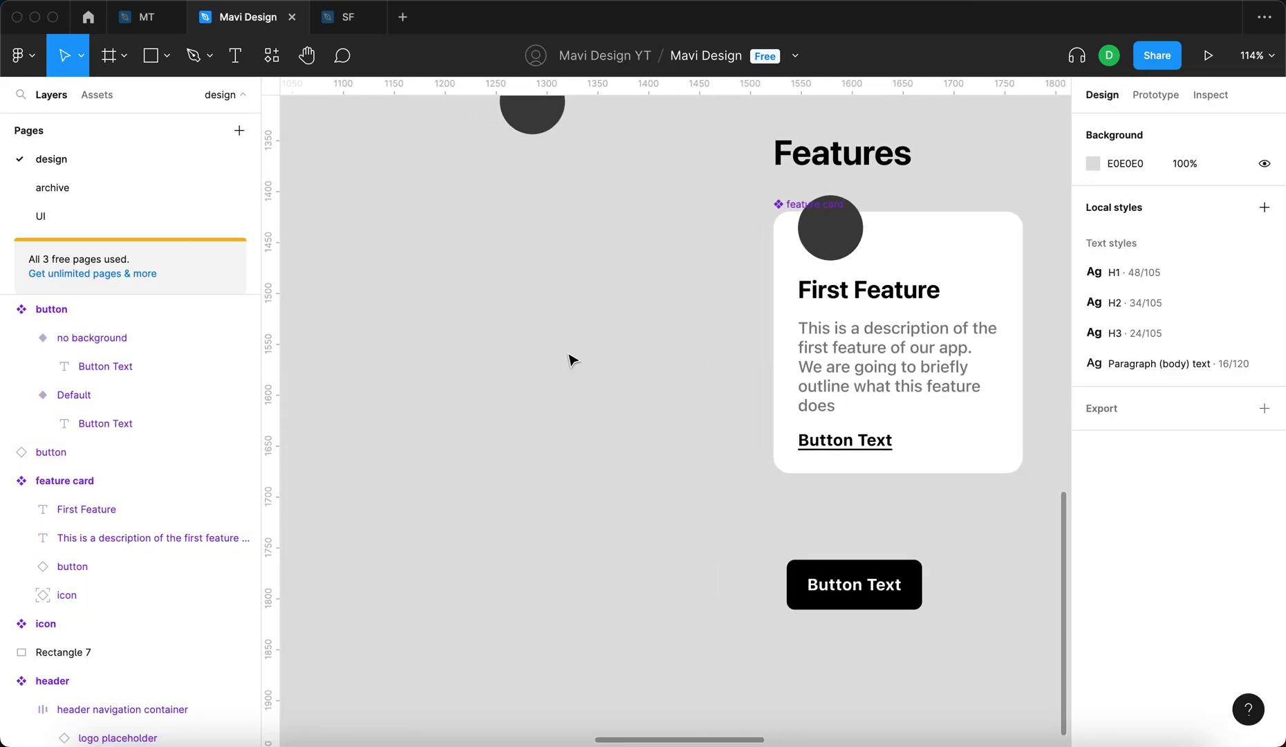
Place an instance of the feature card component at X 1112, Y 1581.
{"action": "scroll", "coordinate": [568, 359], "scroll_direction": "down", "scroll_amount": 5}
{"action": "left_click", "coordinate": [781, 325]}
{"action": "left_click_drag", "start_coordinate": [850, 293], "coordinate": [628, 341]}
{"action": "left_click", "coordinate": [643, 574]}
{"action": "left_click_drag", "start_coordinate": [605, 436], "coordinate": [590, 480]}
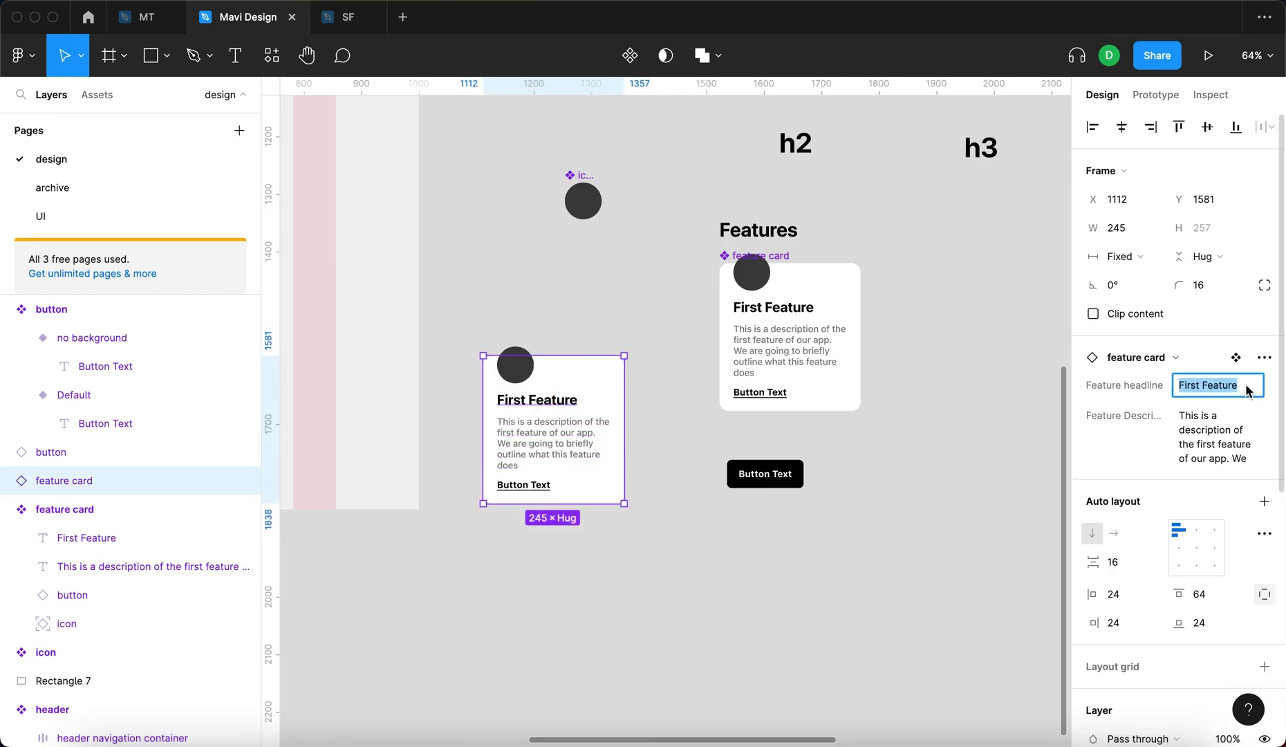
Set the card instance's Feature headline property to "Headline".
{"action": "type", "text": "Headl"}
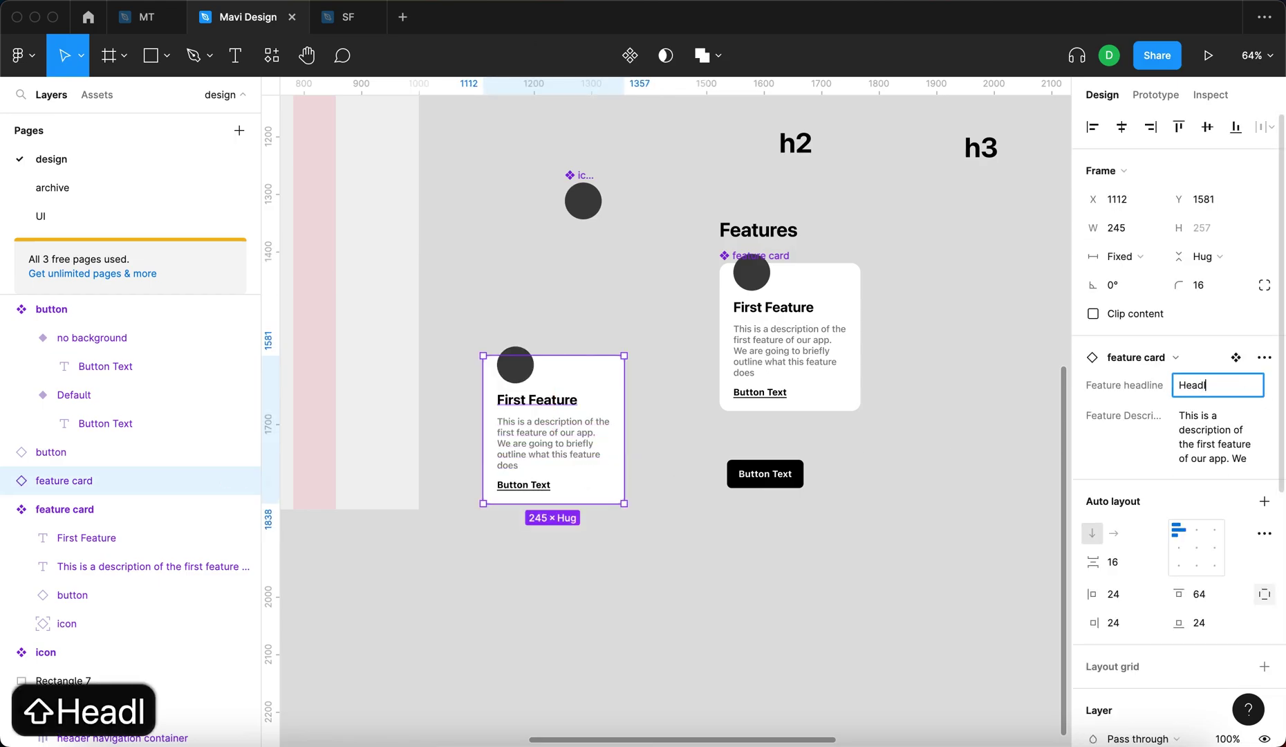
{"action": "type", "text": "ine"}
{"action": "key", "text": "Return"}
{"action": "left_click", "coordinate": [664, 567]}
Move the card instance to X 1874, Y 1420 beside the main component and narrow it to a width of 223.
{"action": "left_click", "coordinate": [580, 383]}
{"action": "left_click_drag", "start_coordinate": [578, 379], "coordinate": [611, 352]}
{"action": "left_click", "coordinate": [561, 542]}
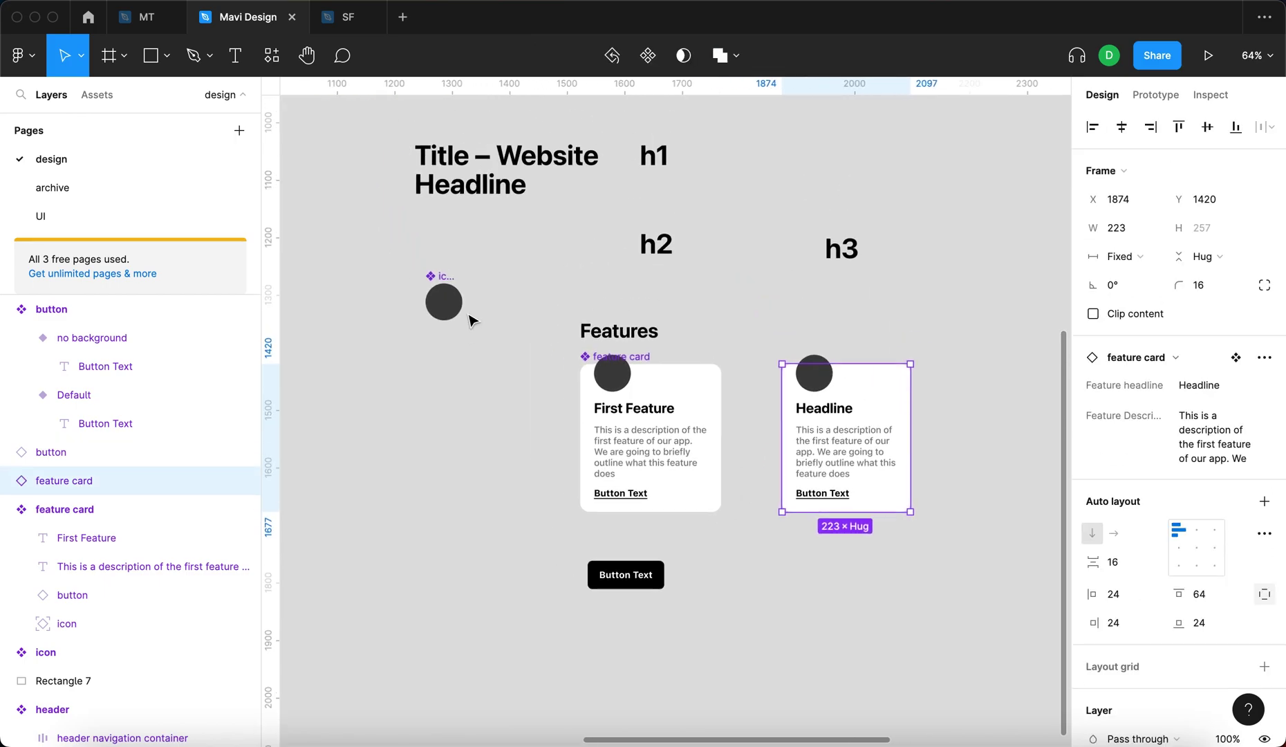
Move the main feature card component out of the features area to the empty canvas right of the instance.
{"action": "scroll", "coordinate": [474, 319], "scroll_direction": "up", "scroll_amount": 1}
{"action": "left_click", "coordinate": [662, 376]}
{"action": "left_click_drag", "start_coordinate": [662, 375], "coordinate": [1027, 322]}
{"action": "left_click", "coordinate": [830, 409]}
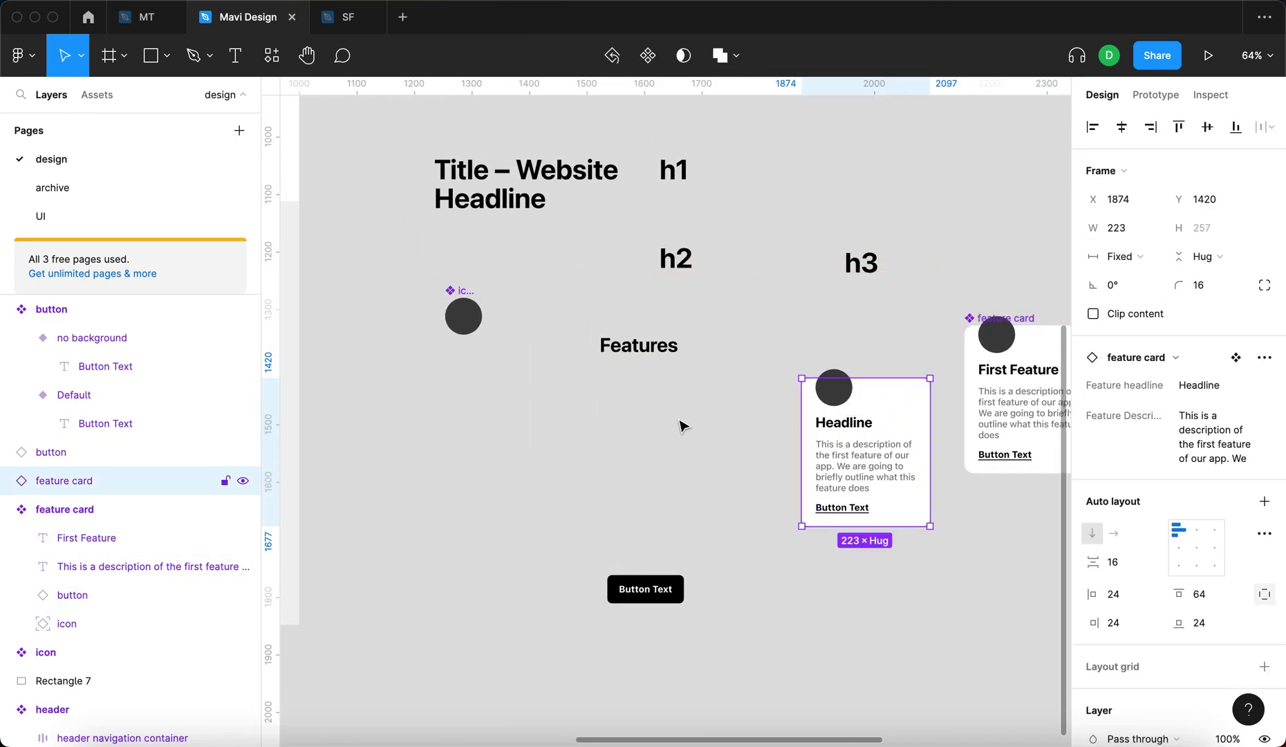
Move the card instance to X 1254, Y 1423, below and to the left of the Features heading.
{"action": "left_click_drag", "start_coordinate": [892, 437], "coordinate": [535, 437]}
{"action": "left_click", "coordinate": [846, 468]}
{"action": "left_click", "coordinate": [483, 487]}
{"action": "left_click", "coordinate": [671, 478]}
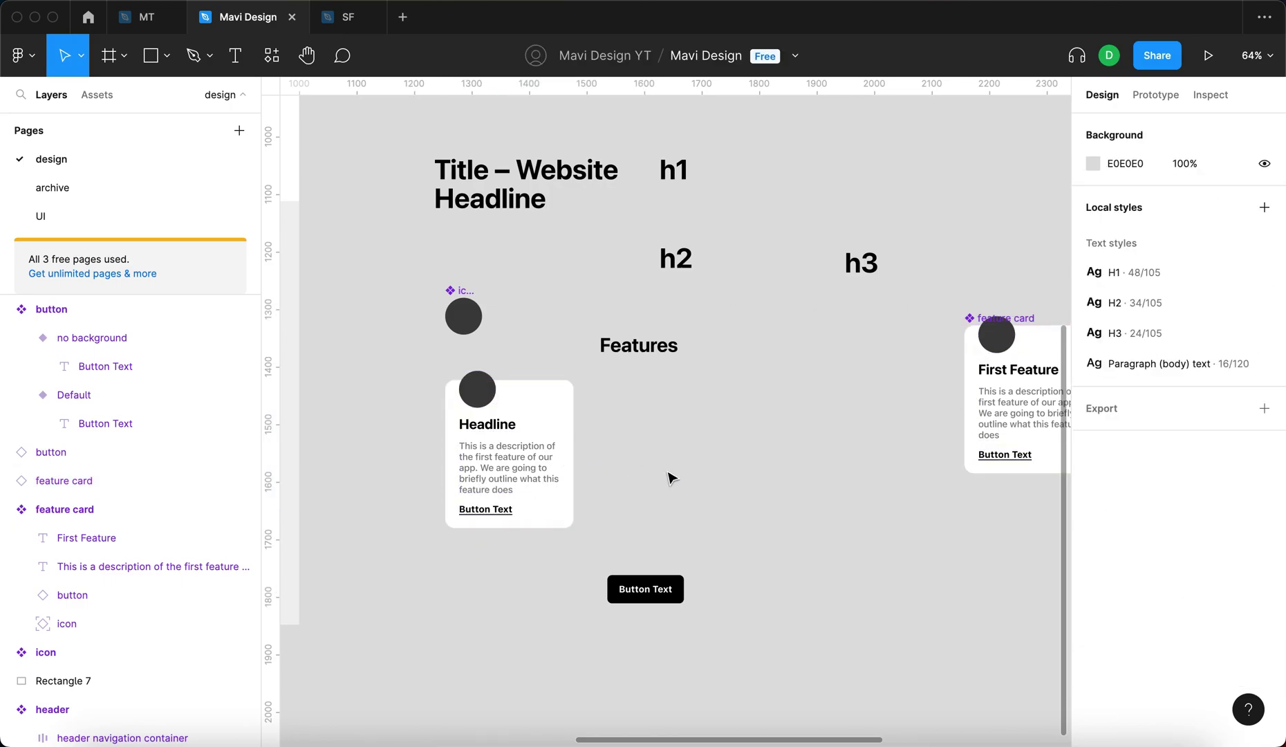
Duplicate the card instance twice to form a row of three cards with gaps of 14.
{"action": "left_click", "coordinate": [512, 495]}
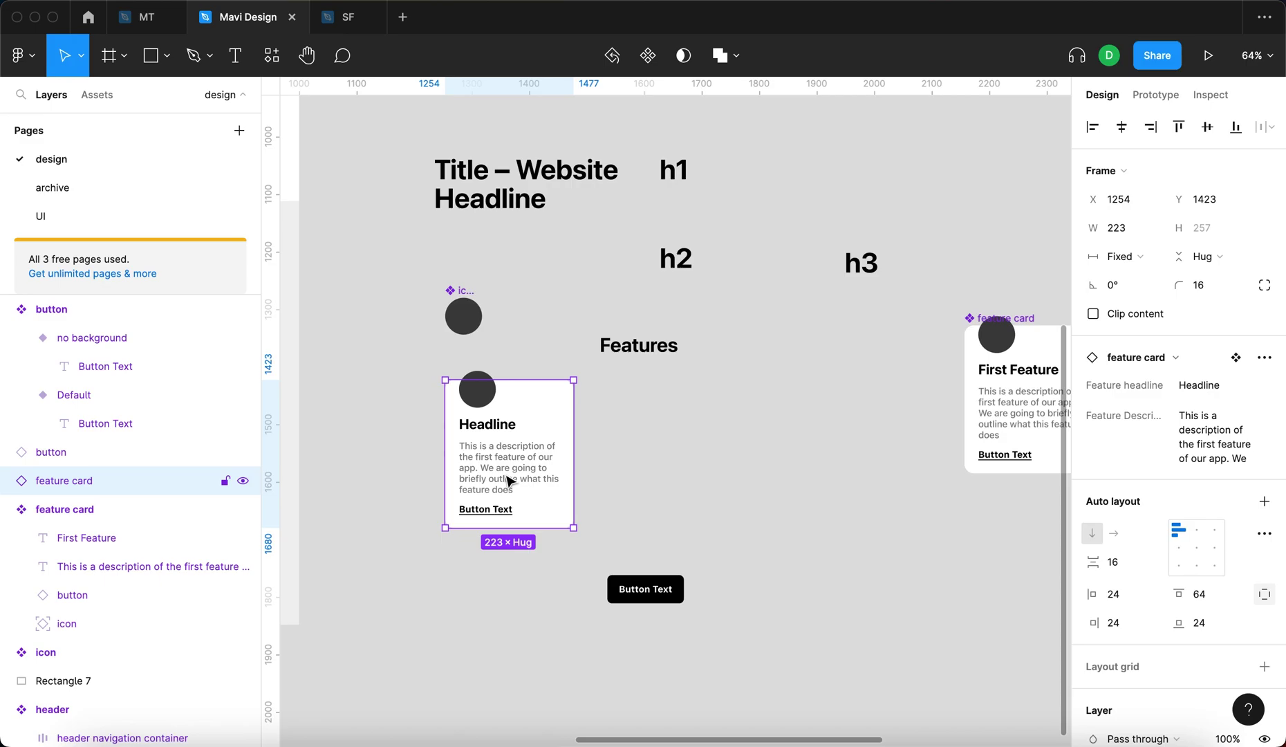
{"action": "left_click_drag", "start_coordinate": [498, 473], "coordinate": [771, 458]}
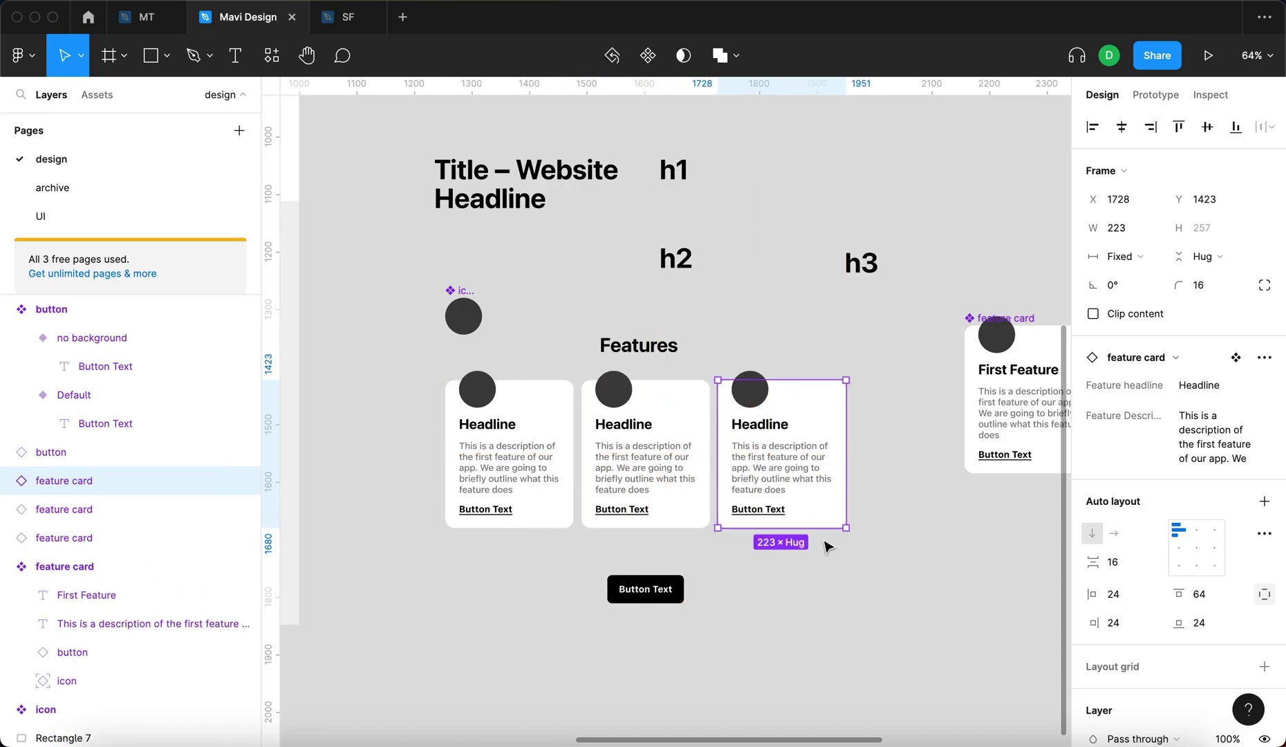
{"action": "left_click", "coordinate": [828, 547]}
Wrap the three feature card instances together in a horizontal auto layout frame with a spacing of 14.
{"action": "scroll", "coordinate": [823, 540], "scroll_direction": "down", "scroll_amount": 10}
{"action": "scroll", "coordinate": [895, 476], "scroll_direction": "up", "scroll_amount": 10}
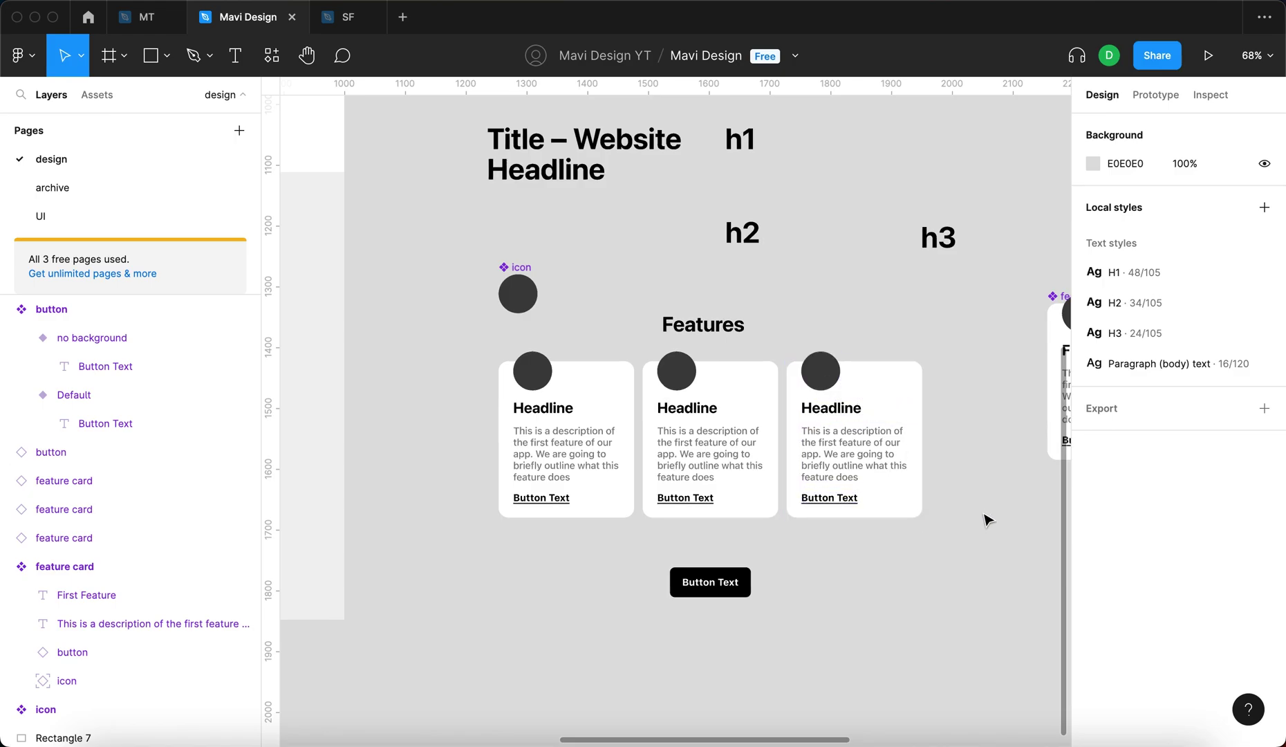
{"action": "left_click_drag", "start_coordinate": [847, 468], "coordinate": [431, 388]}
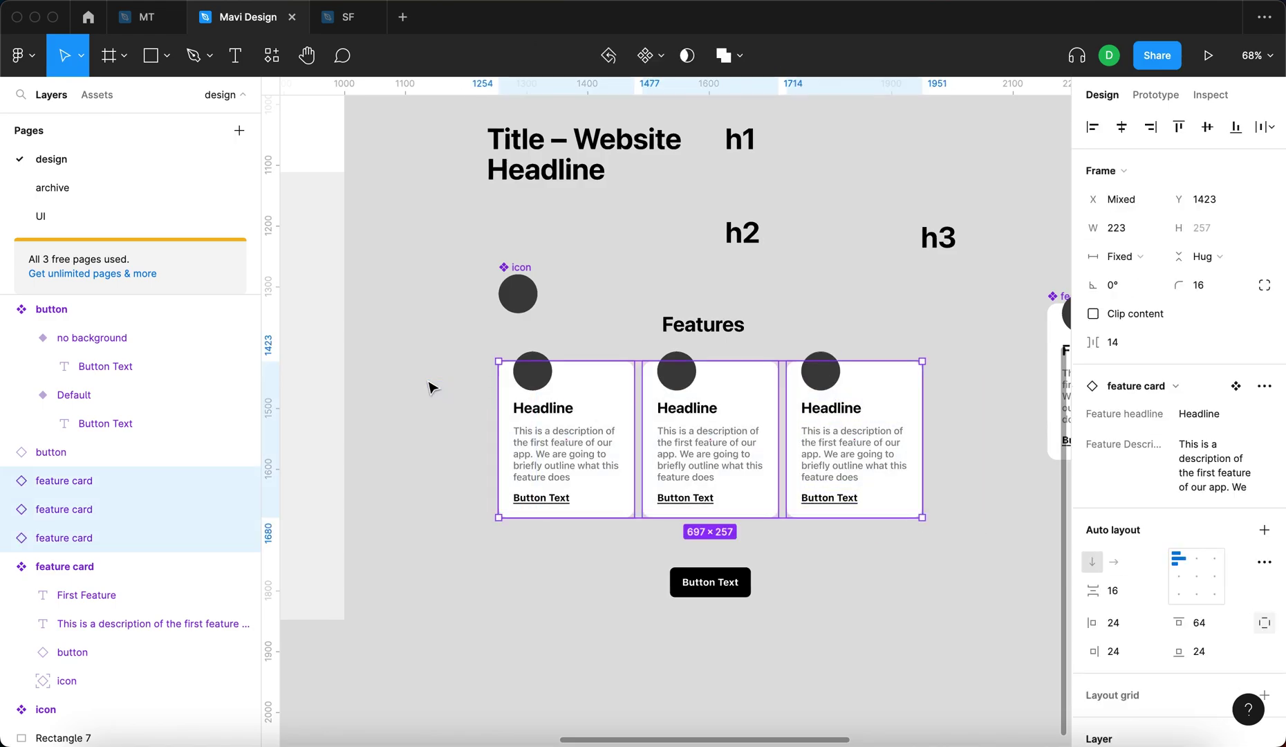
{"action": "key", "text": "shift+a"}
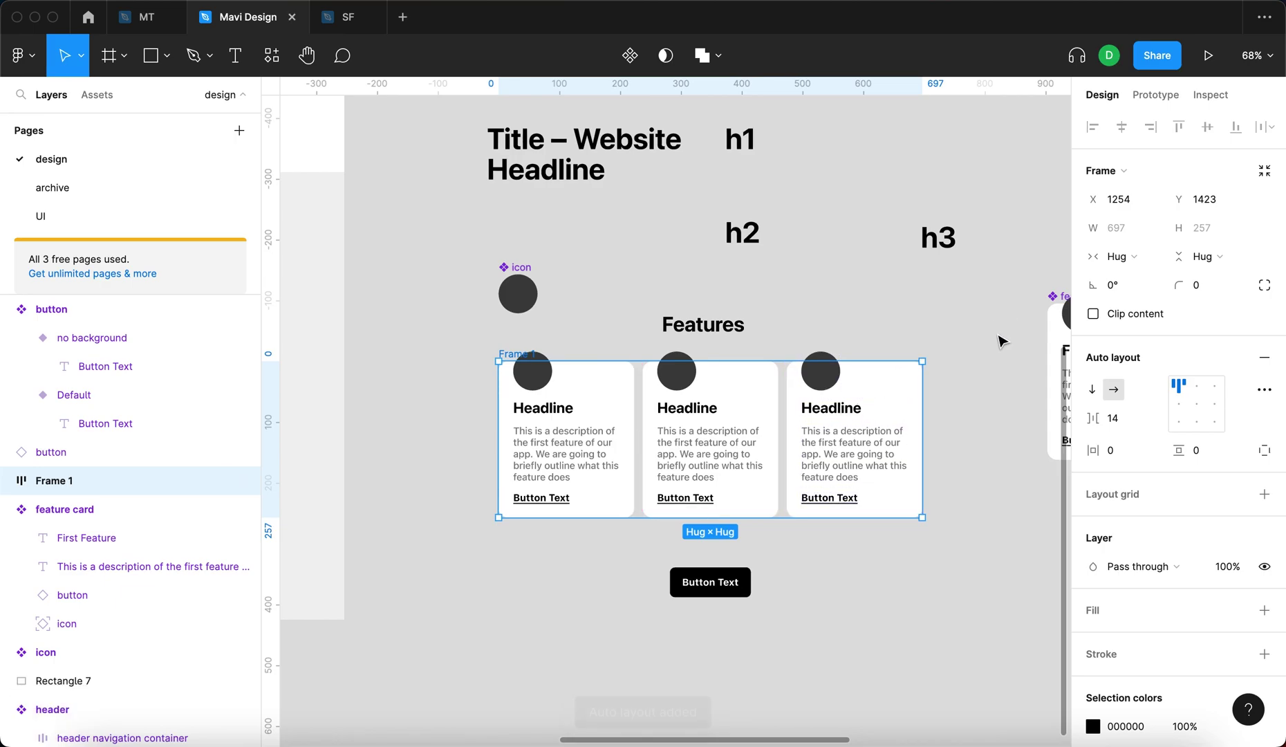
Set the three cards' horizontal resizing to Fill container and widen their auto layout frame to 753.
{"action": "key", "text": "Return"}
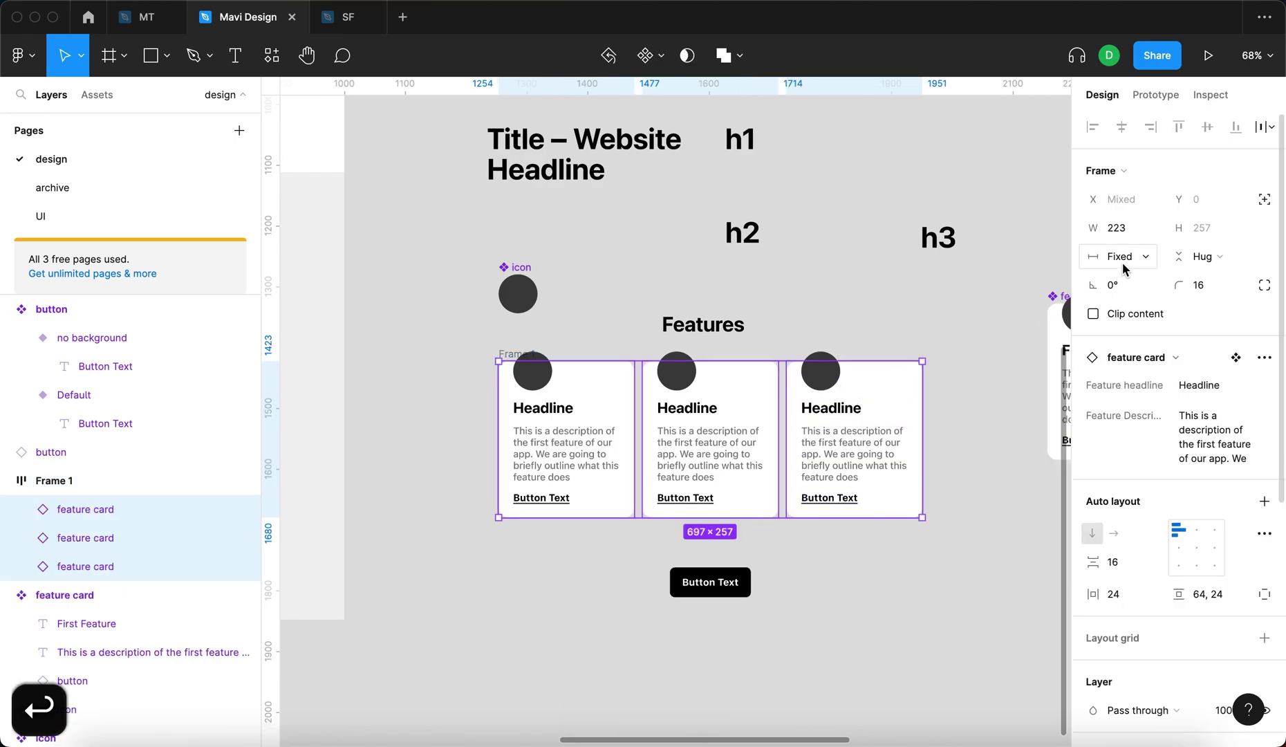
{"action": "left_click", "coordinate": [1122, 264]}
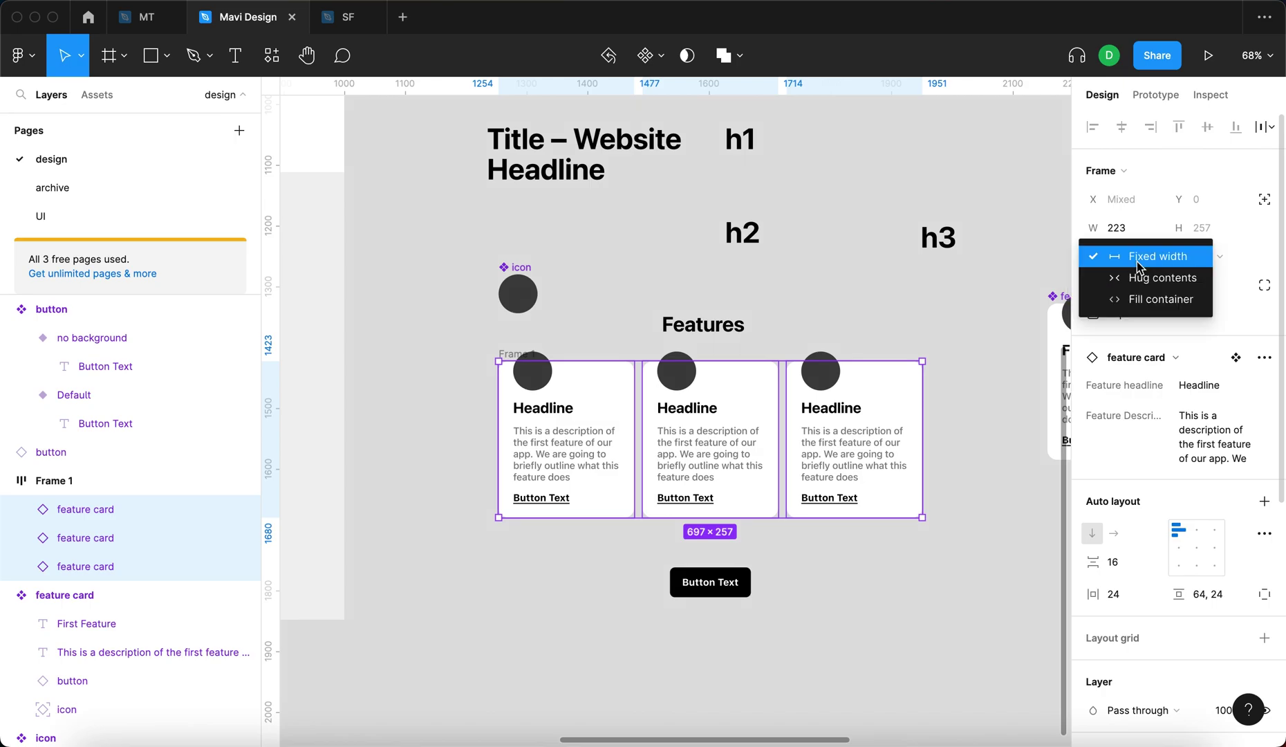
{"action": "left_click", "coordinate": [1141, 297]}
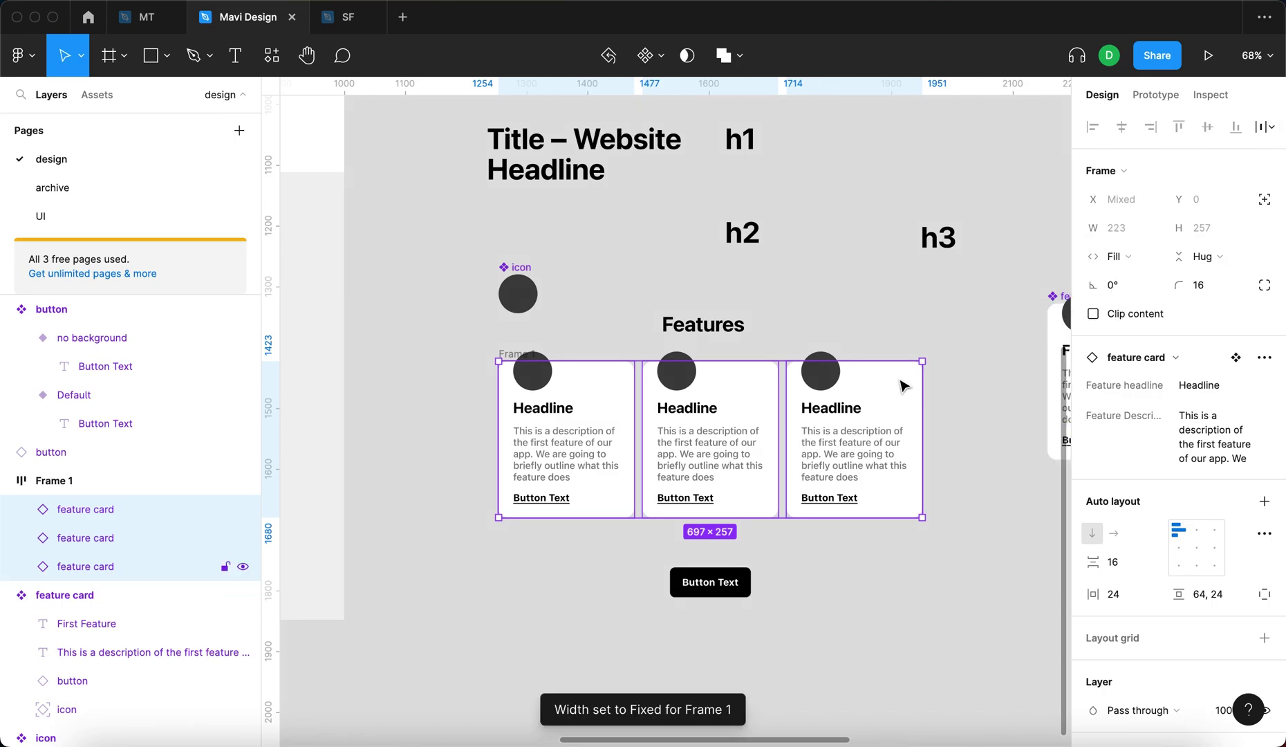
{"action": "key", "text": "shift+Return"}
{"action": "left_click_drag", "start_coordinate": [924, 385], "coordinate": [951, 396]}
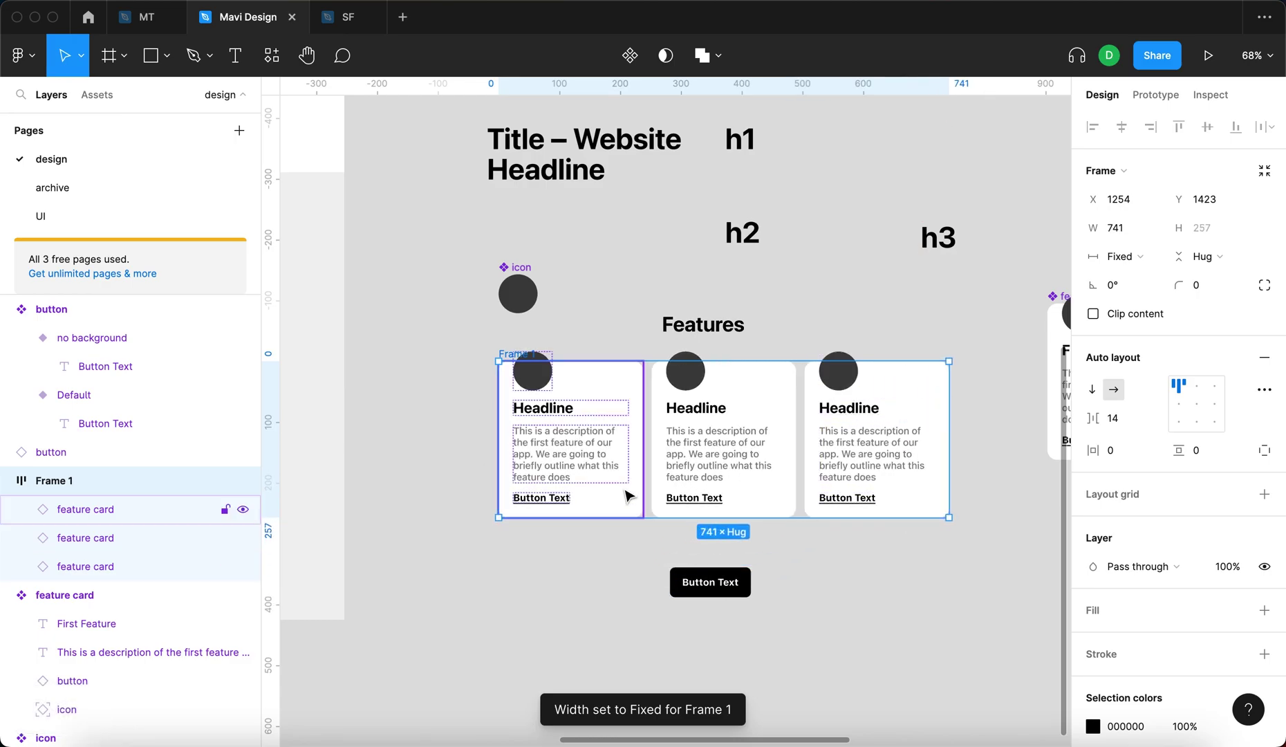
{"action": "mouse_move", "coordinate": [950, 408]}
{"action": "left_mouse_down"}
{"action": "mouse_move", "coordinate": [820, 414]}
{"action": "mouse_move", "coordinate": [956, 430]}
{"action": "left_mouse_up"}
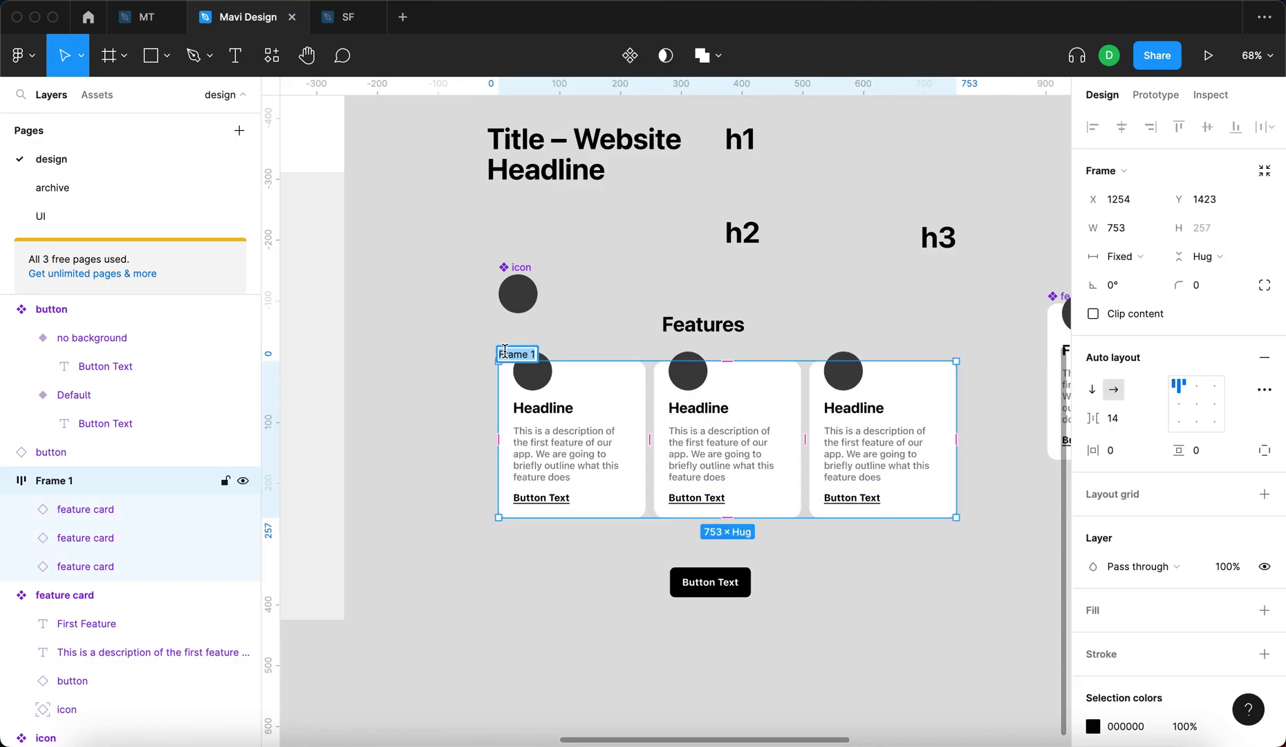
Rename the card row's frame as "features container" and move it to X 1159, Y 1424.
{"action": "type", "text": "features container"}
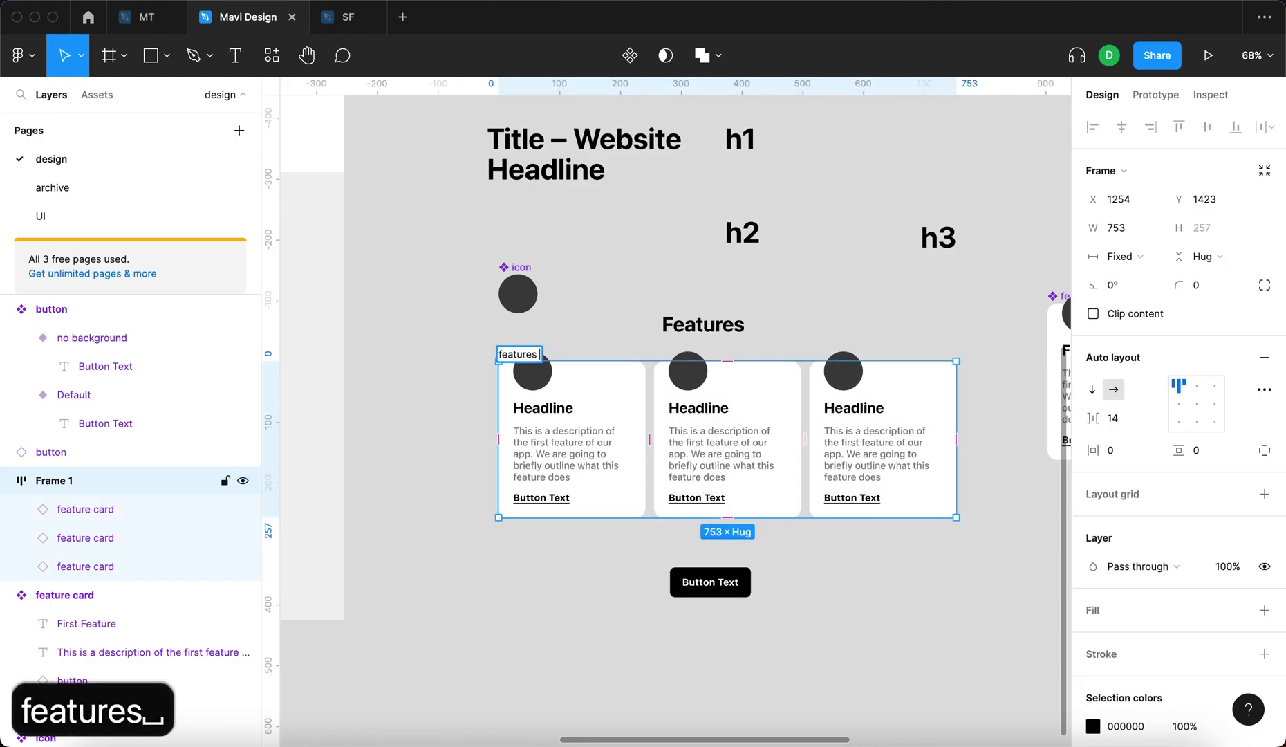
{"action": "key", "text": "Return"}
{"action": "key", "text": "super+z"}
{"action": "scroll", "coordinate": [588, 318], "scroll_direction": "up", "scroll_amount": 3}
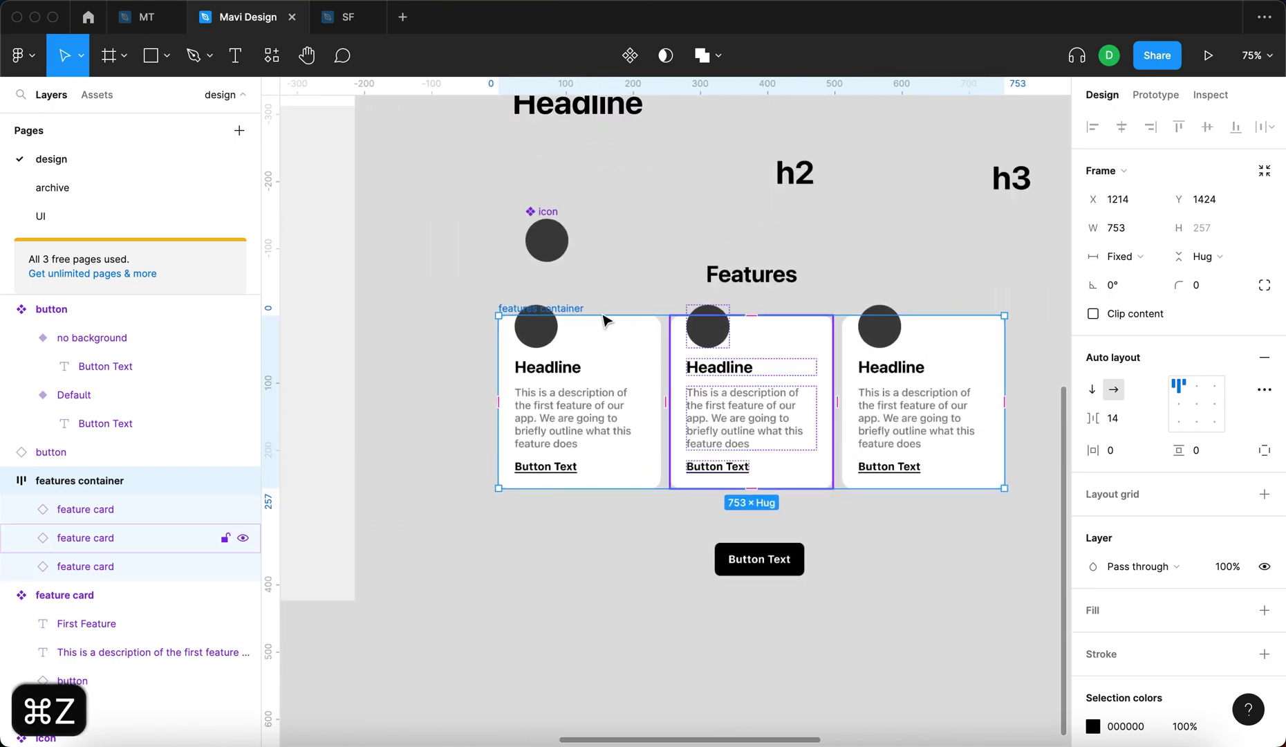
{"action": "left_click_drag", "start_coordinate": [574, 312], "coordinate": [538, 314]}
Check the width of the website's title area container and set the features container's width to 1152 to match.
{"action": "scroll", "coordinate": [538, 315], "scroll_direction": "down", "scroll_amount": 5}
{"action": "scroll", "coordinate": [485, 276], "scroll_direction": "up", "scroll_amount": 2}
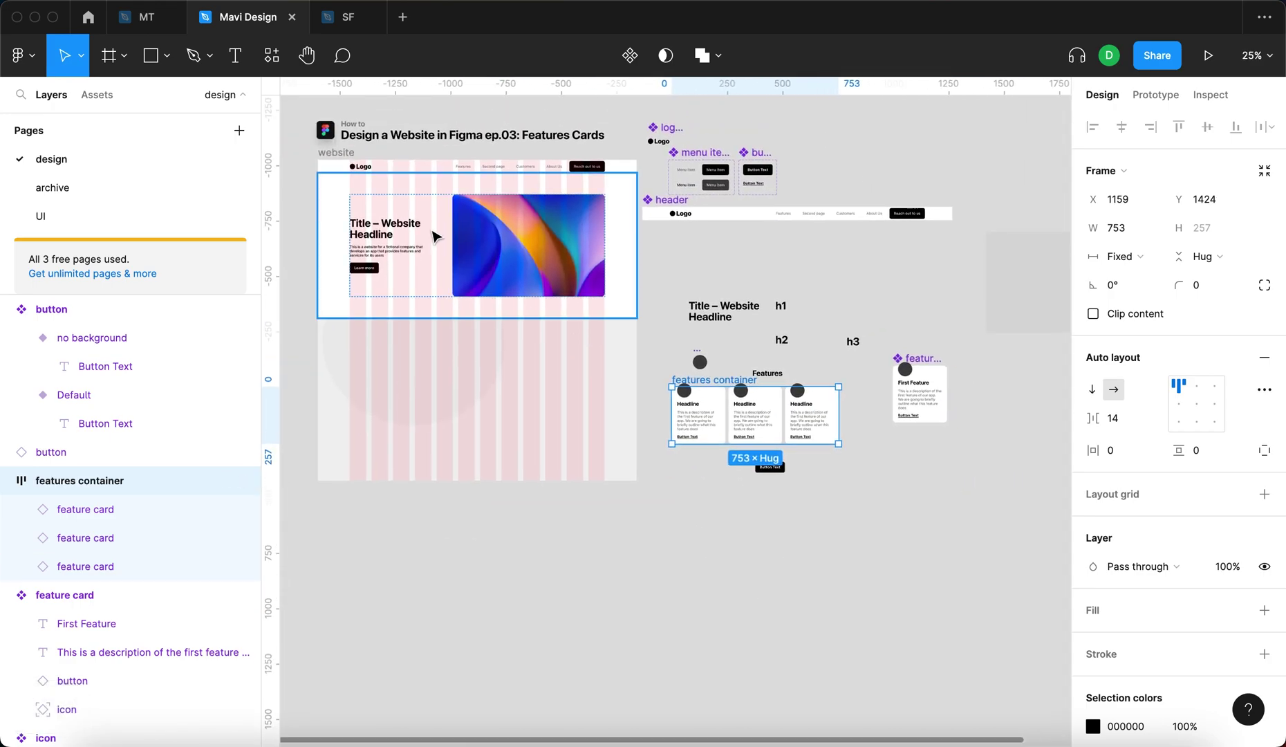
{"action": "left_click", "coordinate": [417, 227]}
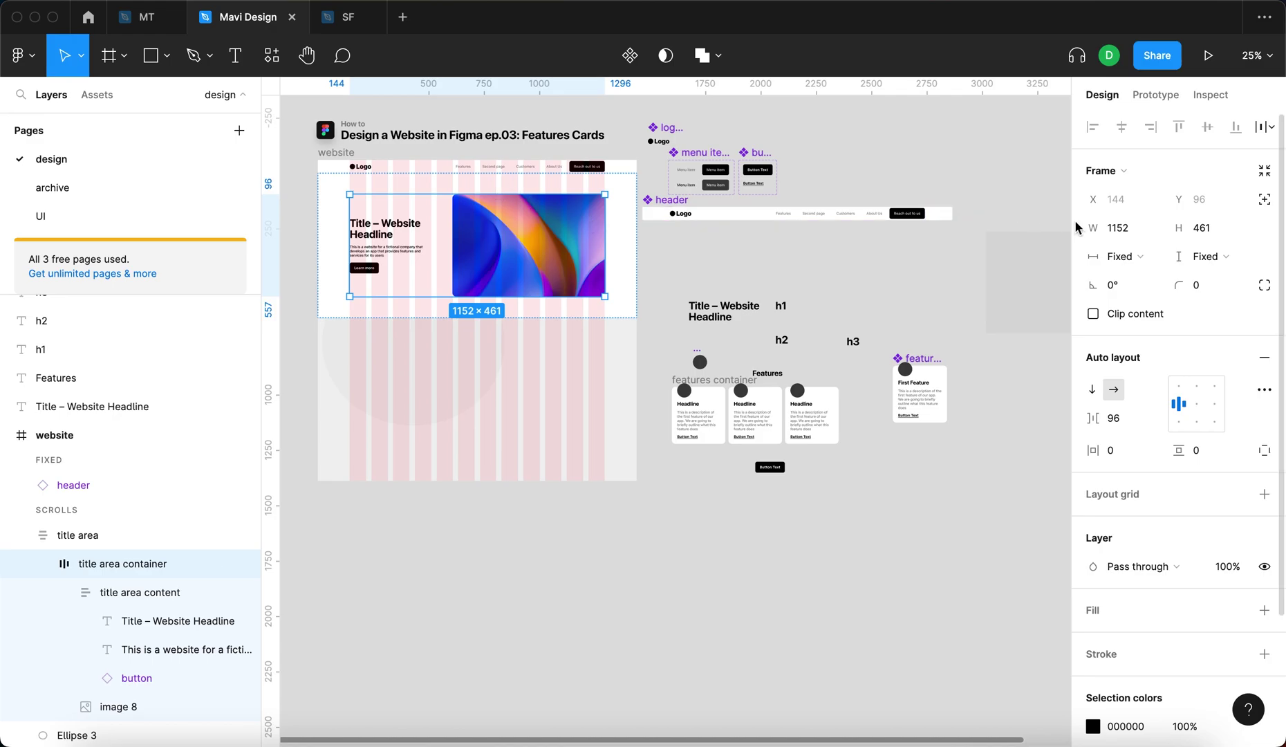
{"action": "left_click", "coordinate": [787, 537]}
{"action": "scroll", "coordinate": [706, 405], "scroll_direction": "up", "scroll_amount": 5}
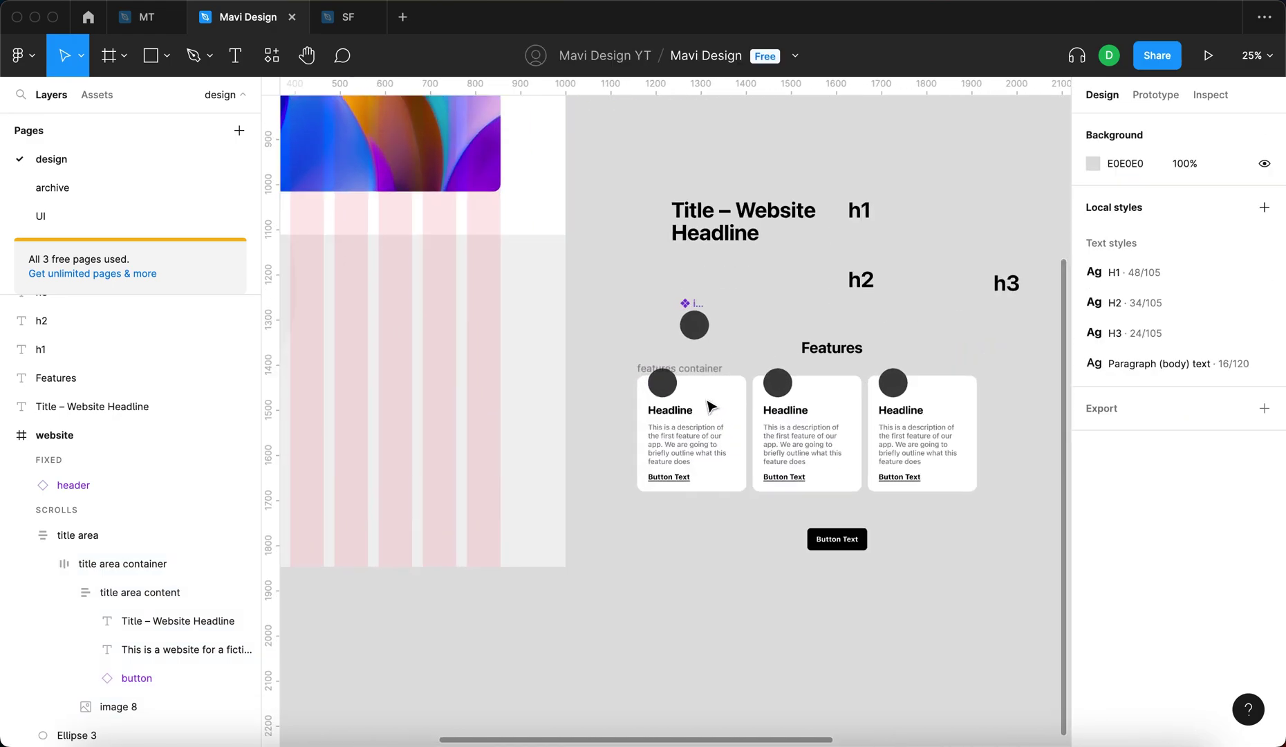
{"action": "left_click", "coordinate": [694, 362]}
{"action": "scroll", "coordinate": [694, 362], "scroll_direction": "right", "scroll_amount": 2}
{"action": "left_click", "coordinate": [1134, 231]}
{"action": "type", "text": "11"}
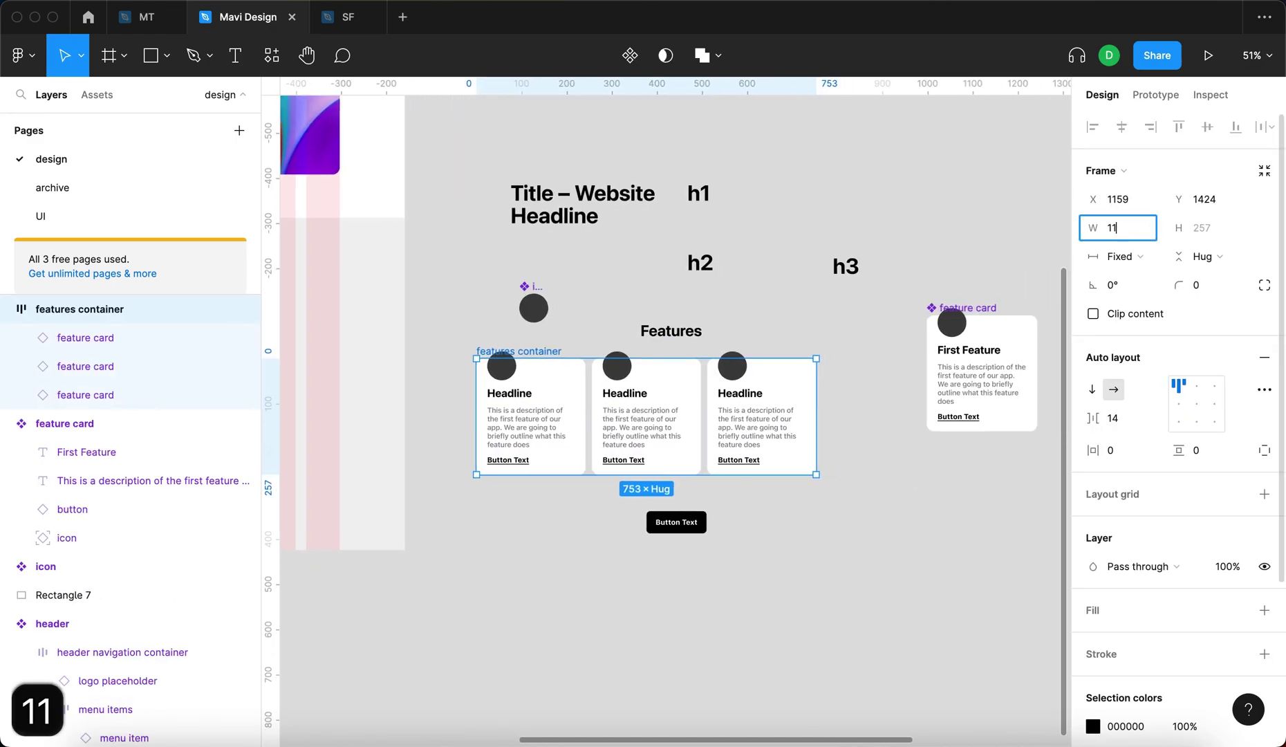
{"action": "type", "text": "52"}
{"action": "key", "text": "Return"}
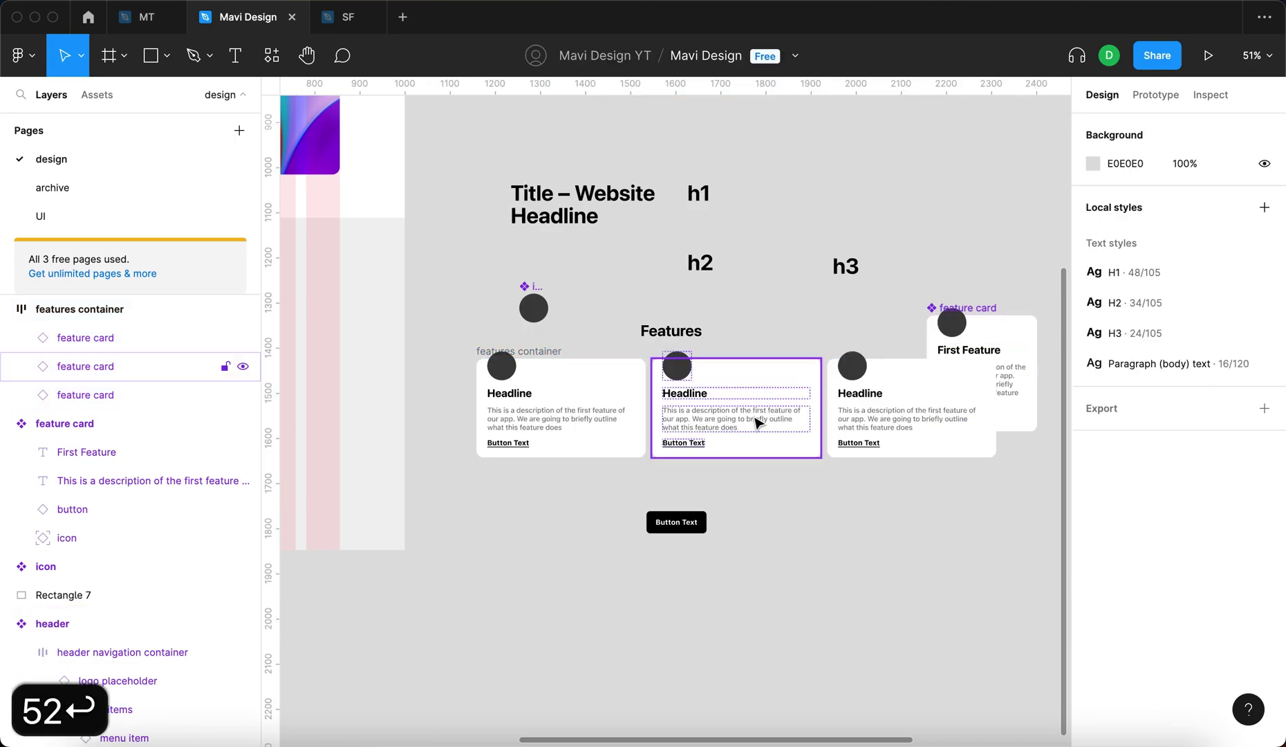
Move the features container to X 1038, Y 1443 and the main feature card component up, clear of the card row.
{"action": "left_click", "coordinate": [735, 415]}
{"action": "left_click_drag", "start_coordinate": [526, 356], "coordinate": [472, 364]}
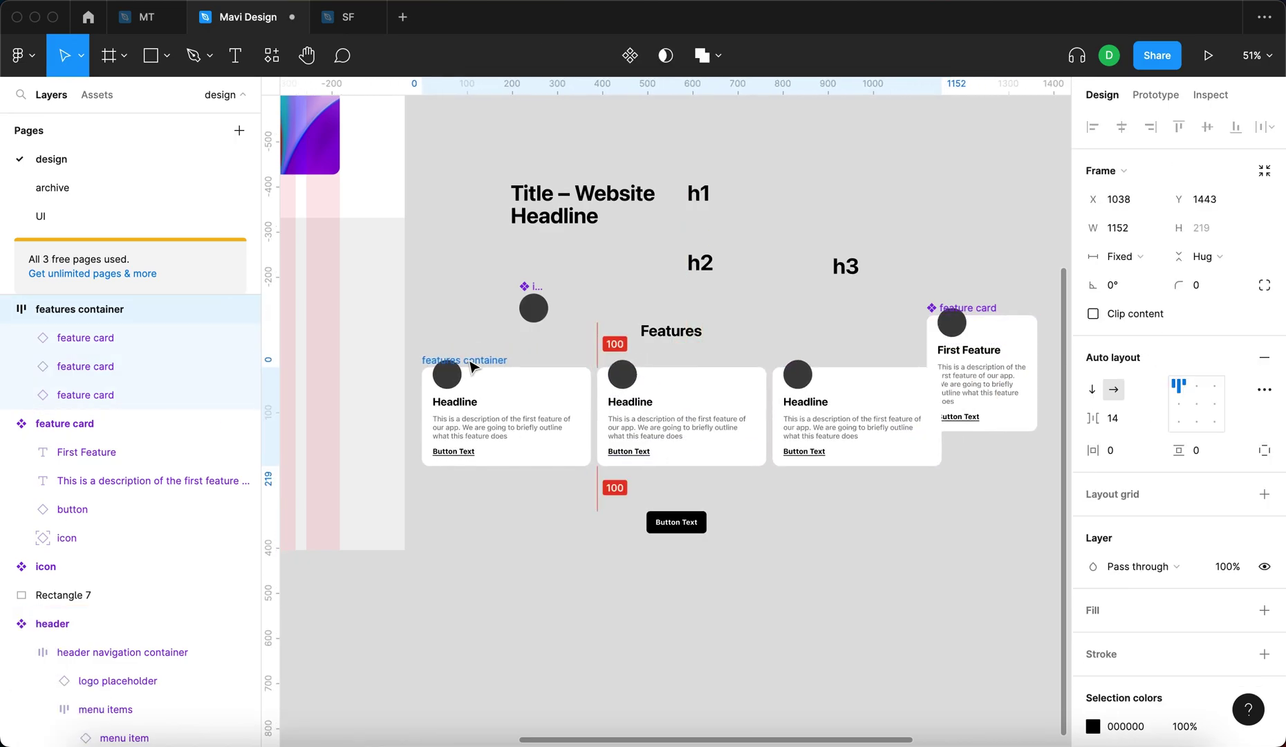
{"action": "left_click_drag", "start_coordinate": [971, 306], "coordinate": [1003, 181]}
{"action": "left_click", "coordinate": [918, 577]}
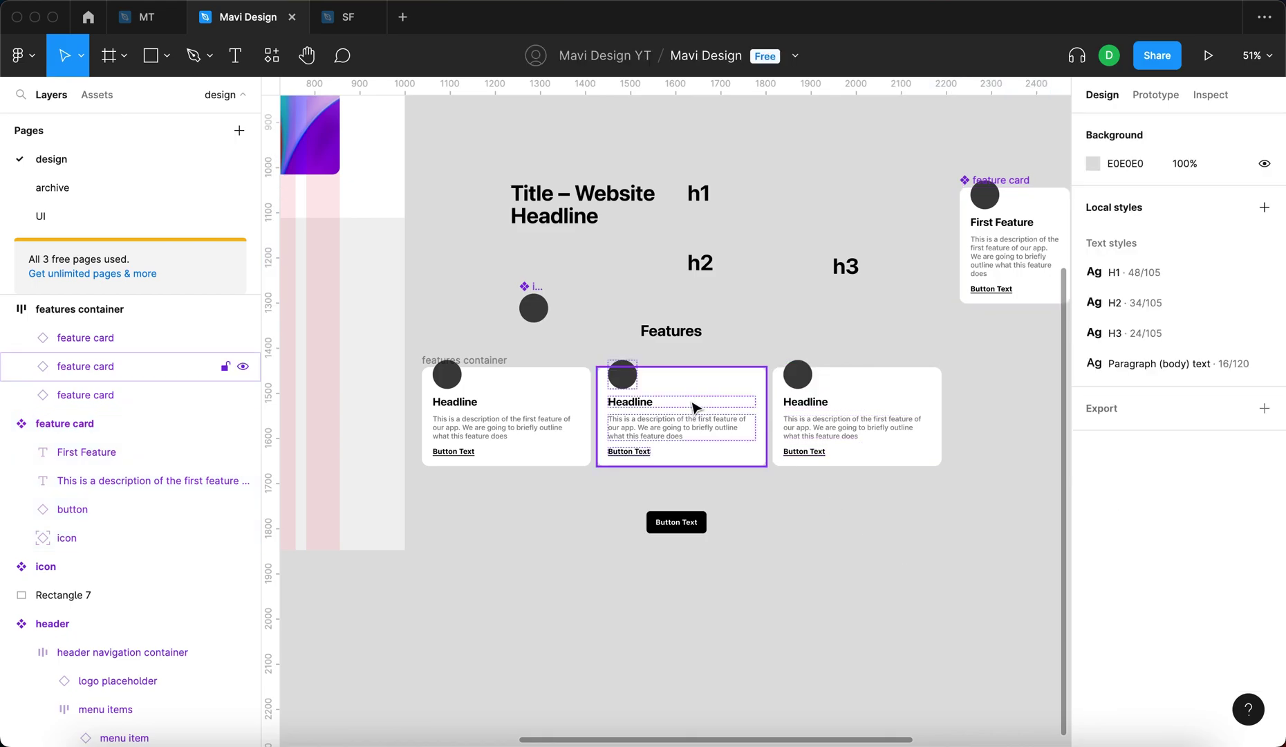
Duplicate the middle feature card inside the features container to make a row of four cards.
{"action": "scroll", "coordinate": [688, 402], "scroll_direction": "up", "scroll_amount": 3}
{"action": "left_click", "coordinate": [697, 462]}
{"action": "scroll", "coordinate": [697, 462], "scroll_direction": "down", "scroll_amount": 2}
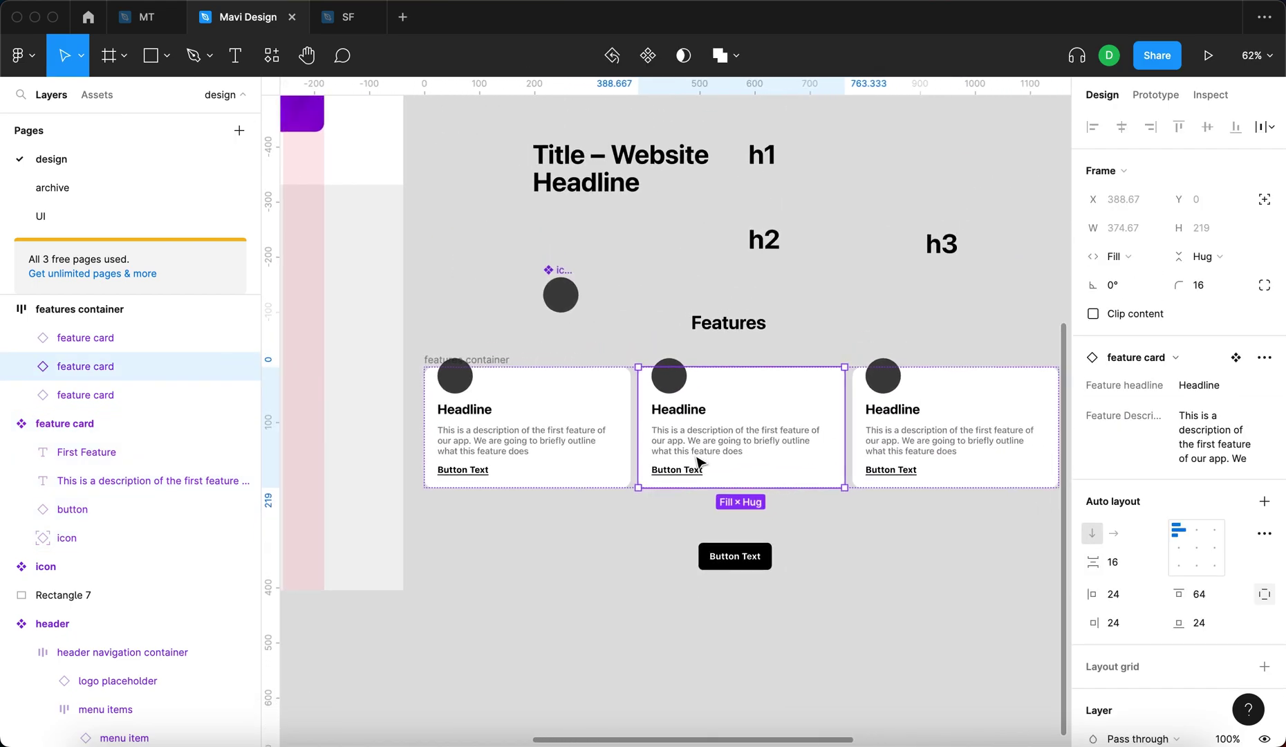
{"action": "key", "text": "super+d"}
{"action": "left_click", "coordinate": [947, 603]}
{"action": "scroll", "coordinate": [863, 519], "scroll_direction": "down", "scroll_amount": 1}
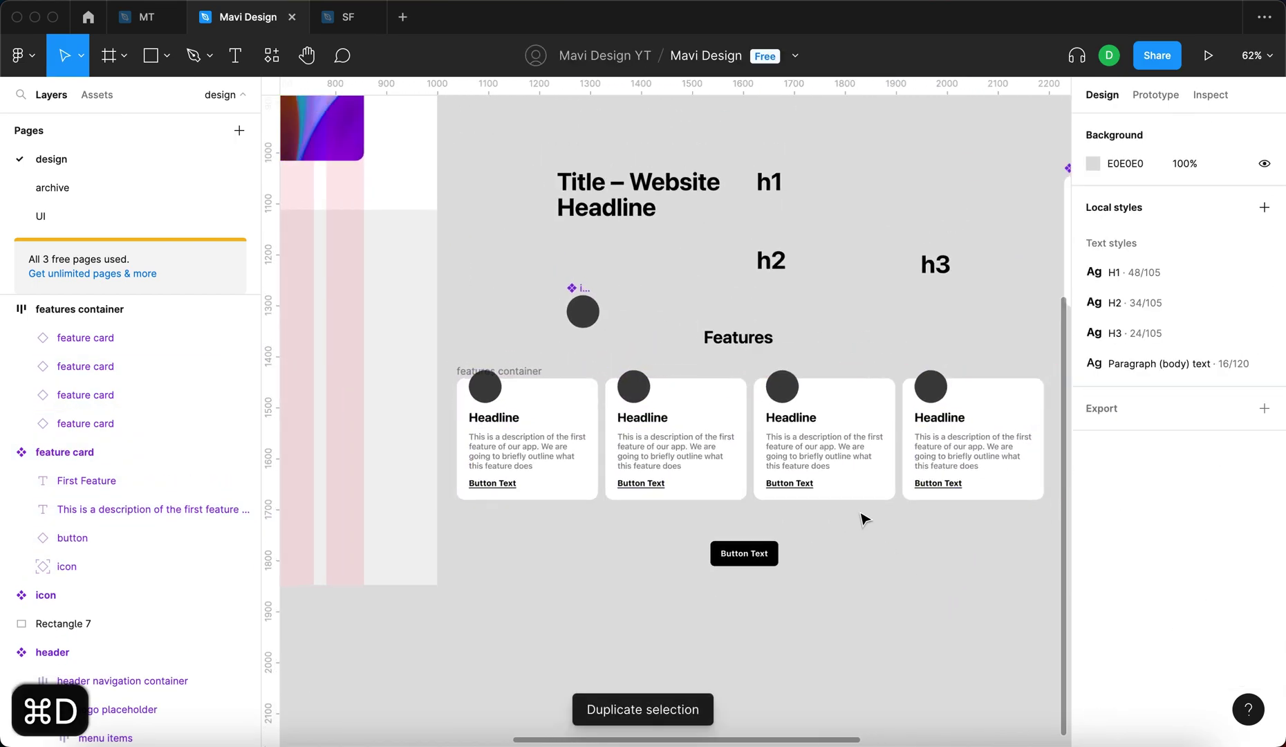
Move the features container to X 1051, Y 1434, between the Features heading and the black button.
{"action": "scroll", "coordinate": [863, 519], "scroll_direction": "down", "scroll_amount": 3}
{"action": "left_click", "coordinate": [585, 403]}
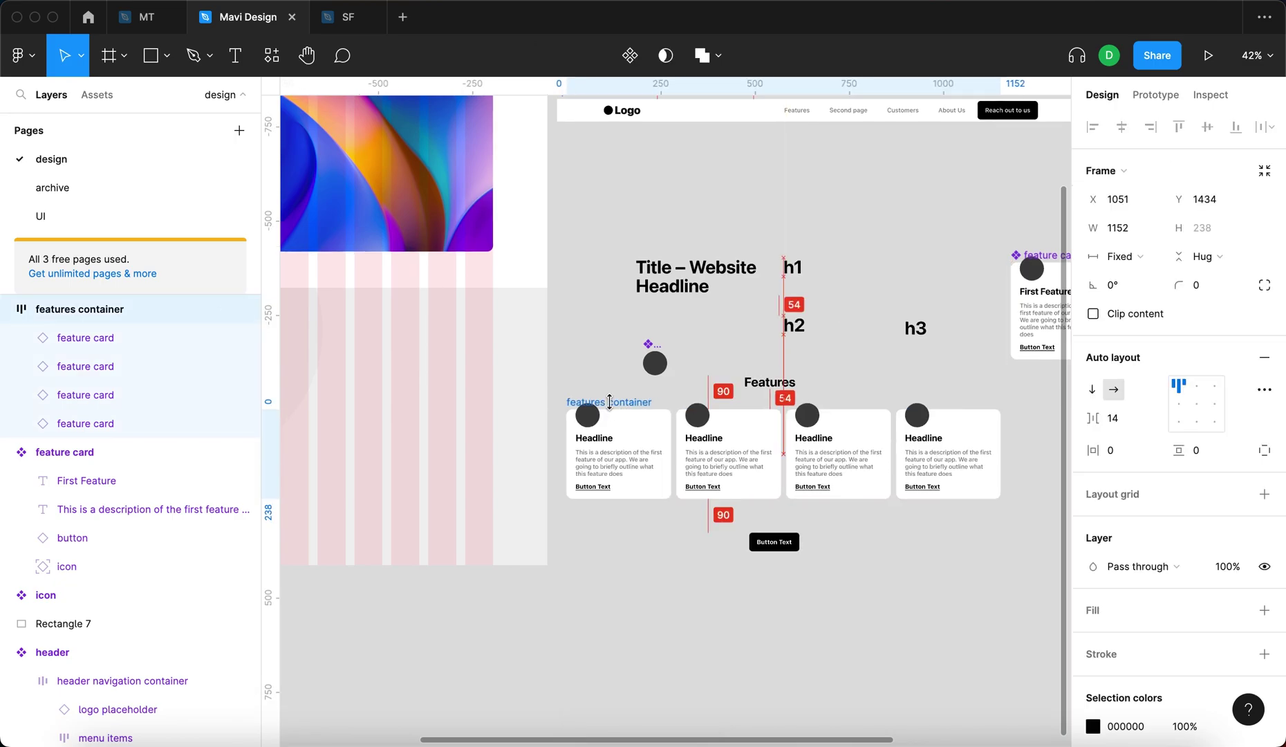
{"action": "left_click", "coordinate": [886, 671]}
{"action": "scroll", "coordinate": [886, 670], "scroll_direction": "right", "scroll_amount": 3}
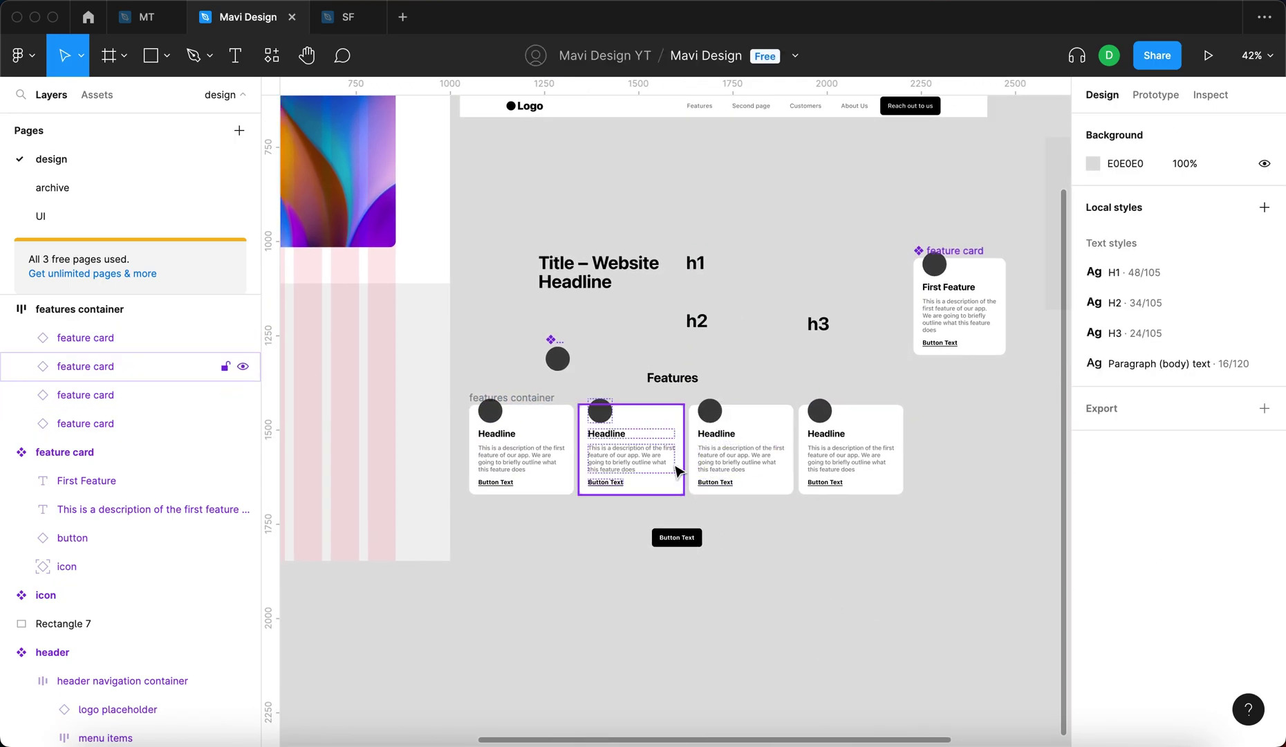
Set the Feature headline property to "First Feature" on the first card and "Second Feature" on the second card.
{"action": "left_click", "coordinate": [651, 465]}
{"action": "left_click", "coordinate": [553, 463]}
{"action": "scroll", "coordinate": [554, 460], "scroll_direction": "up", "scroll_amount": 3}
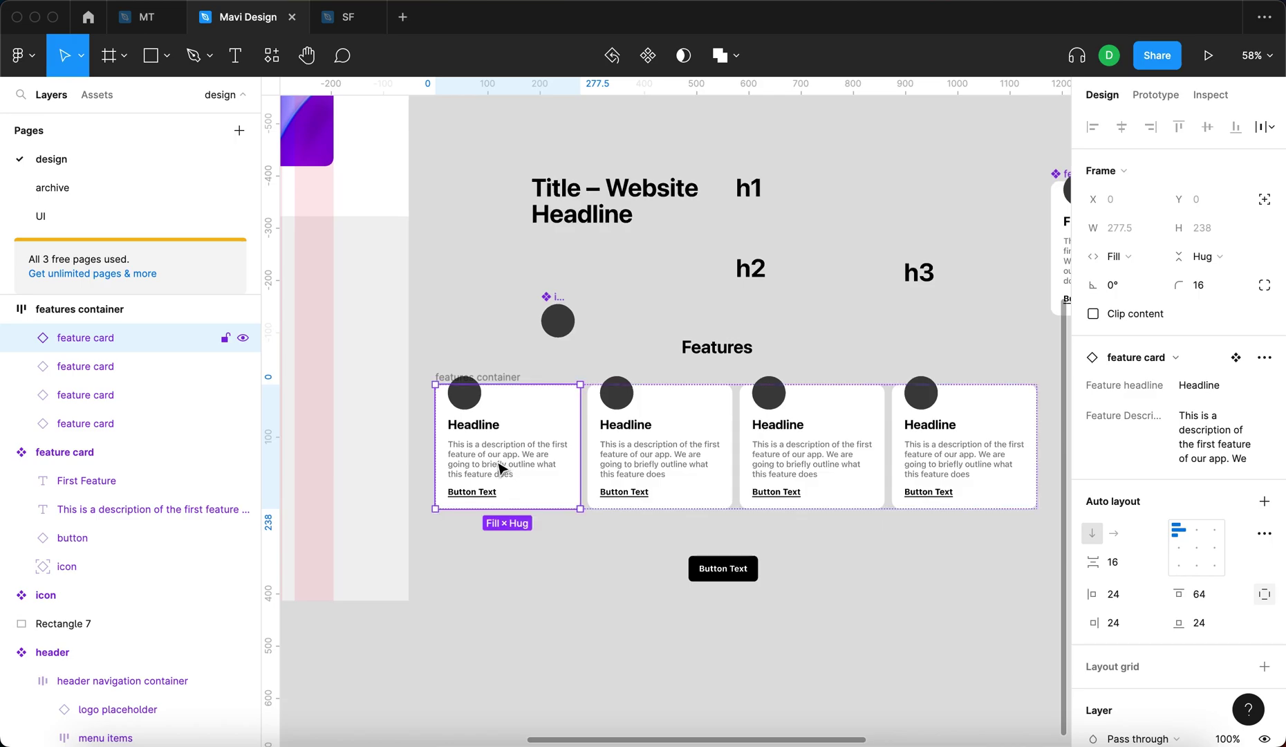
{"action": "type", "text": "F"}
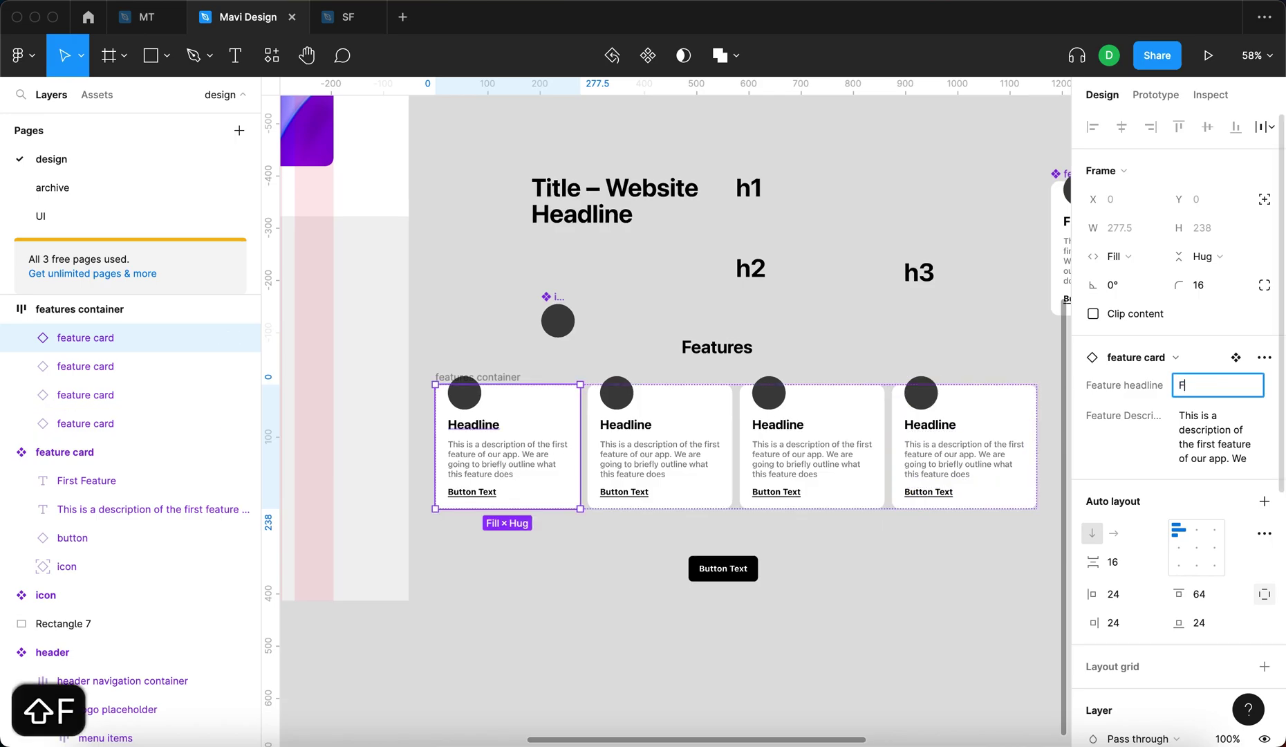
{"action": "type", "text": "irst Feature"}
{"action": "key", "text": "Return"}
{"action": "left_click", "coordinate": [683, 432]}
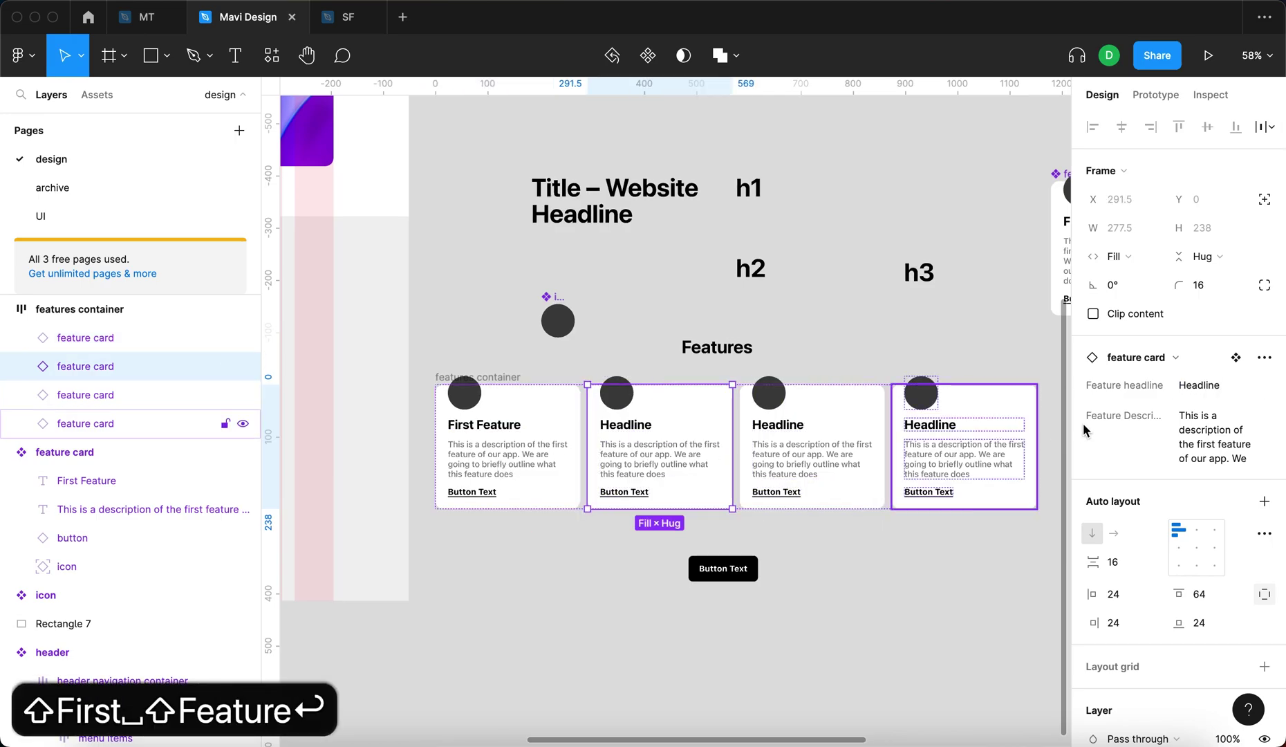
{"action": "left_click", "coordinate": [1204, 391]}
{"action": "type", "text": "Second Feature"}
{"action": "key", "text": "Return"}
Set the Feature headline property to "Third Feature" on the third card and "Fourth Feature" on the fourth card.
{"action": "left_click", "coordinate": [813, 433]}
{"action": "left_click", "coordinate": [1204, 385]}
{"action": "type", "text": "Third Feature"}
{"action": "key", "text": "Return"}
{"action": "left_click", "coordinate": [962, 437]}
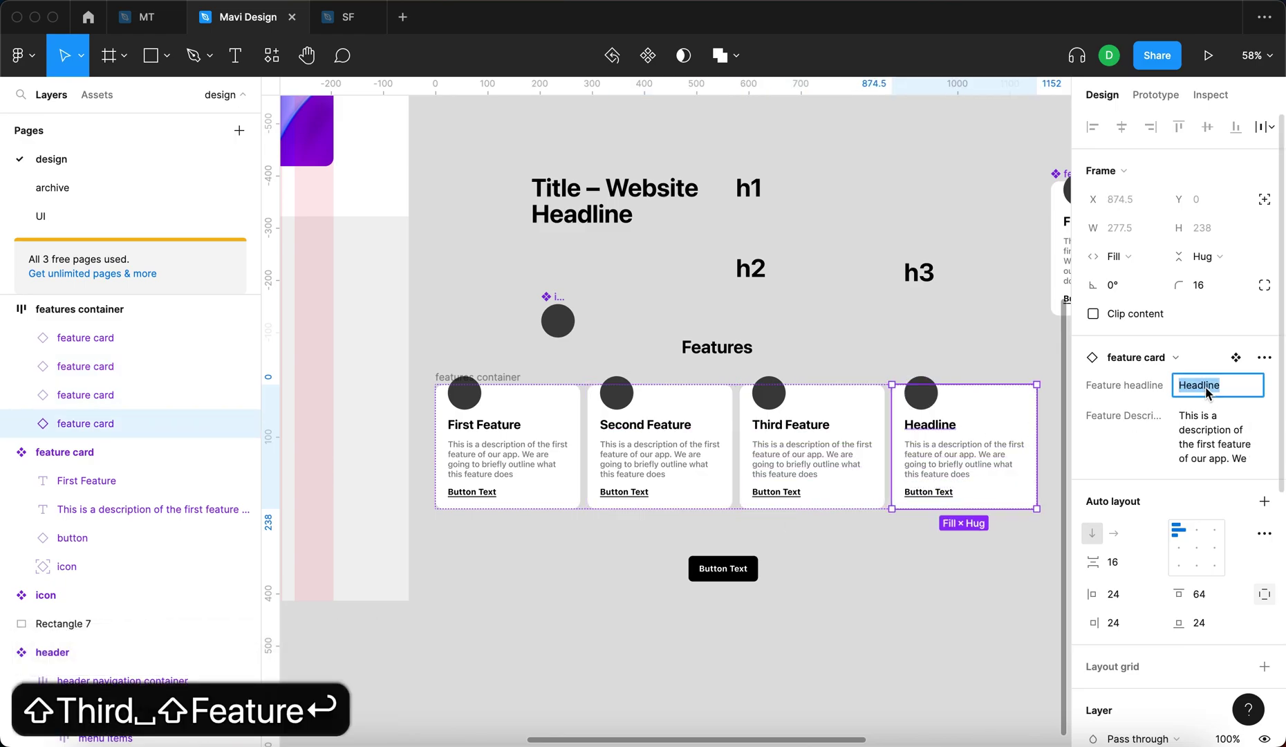
{"action": "type", "text": "Fourth Feature"}
{"action": "key", "text": "Return"}
Replace the word "first" with "second" in the second card's Feature Description property.
{"action": "scroll", "coordinate": [543, 433], "scroll_direction": "right", "scroll_amount": 3}
{"action": "double_click", "coordinate": [543, 433]}
{"action": "key", "text": "Escape"}
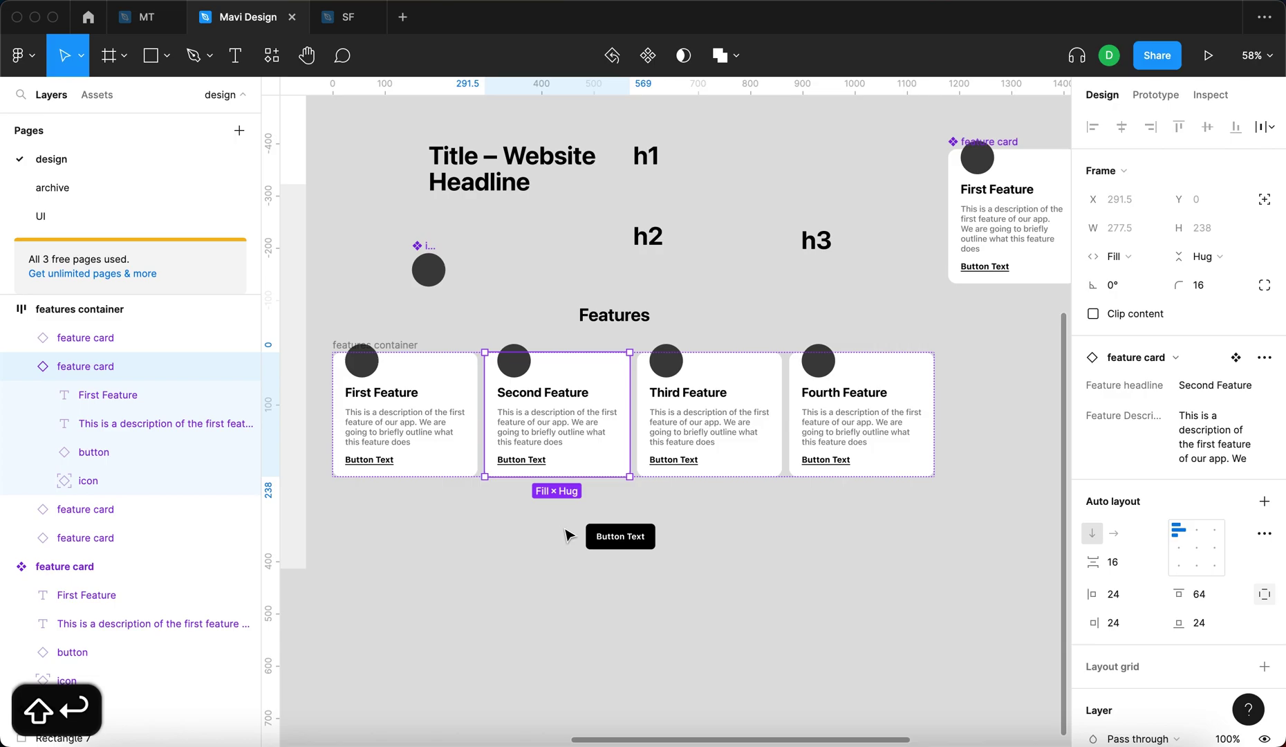
{"action": "left_click", "coordinate": [1211, 422]}
{"action": "left_click", "coordinate": [1202, 448]}
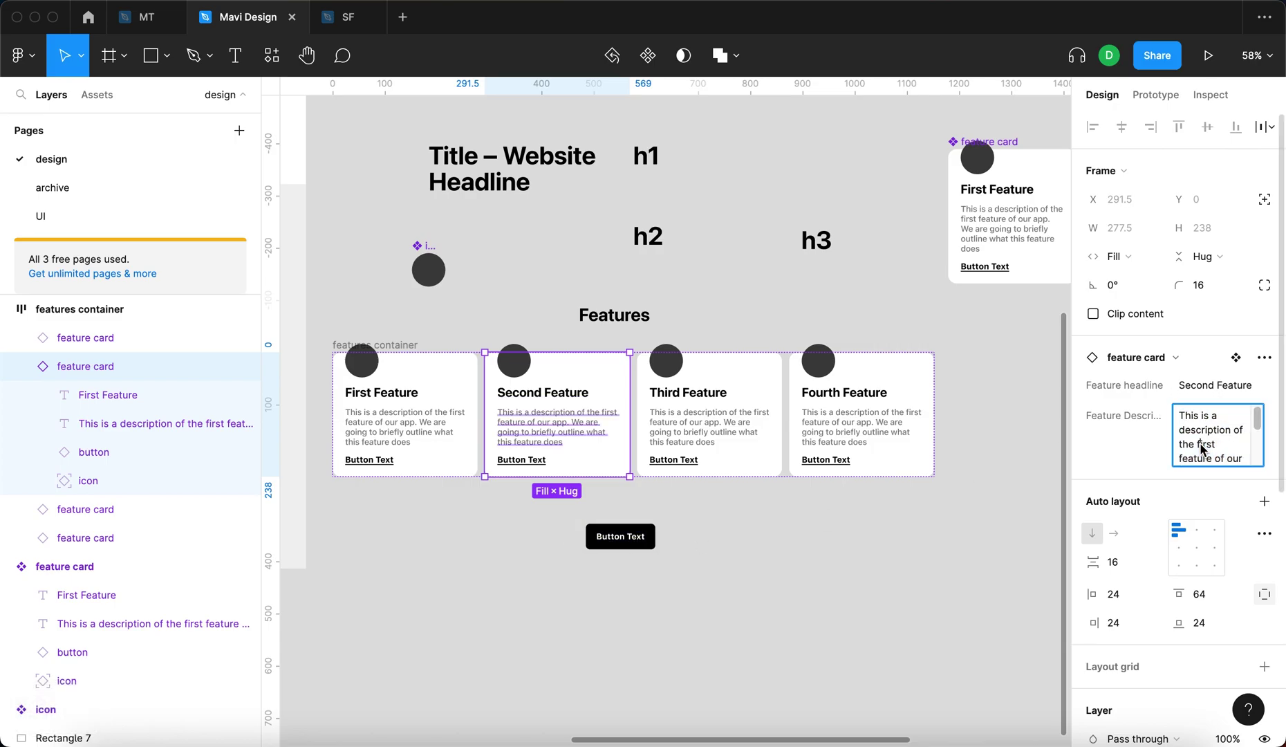
{"action": "type", "text": "second"}
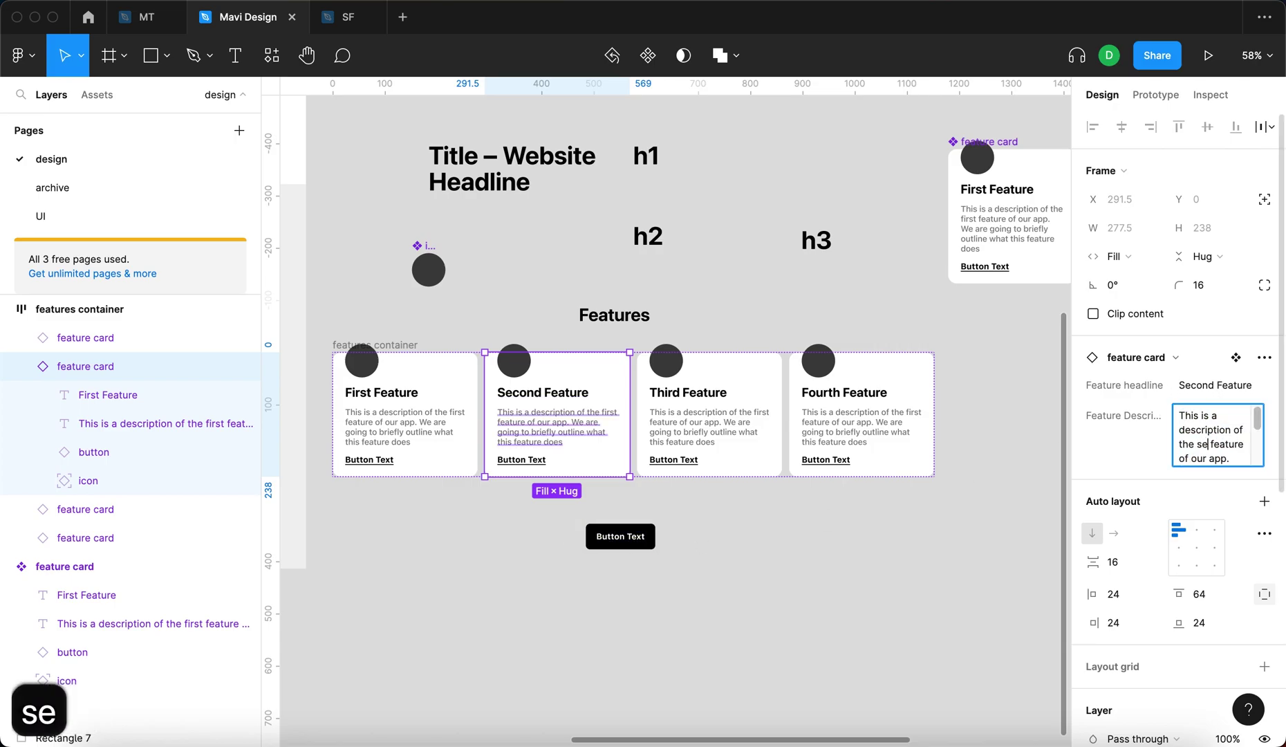
{"action": "key", "text": "Return"}
Replace the word "first" with "third" in the third card's Feature Description property.
{"action": "left_click", "coordinate": [778, 438]}
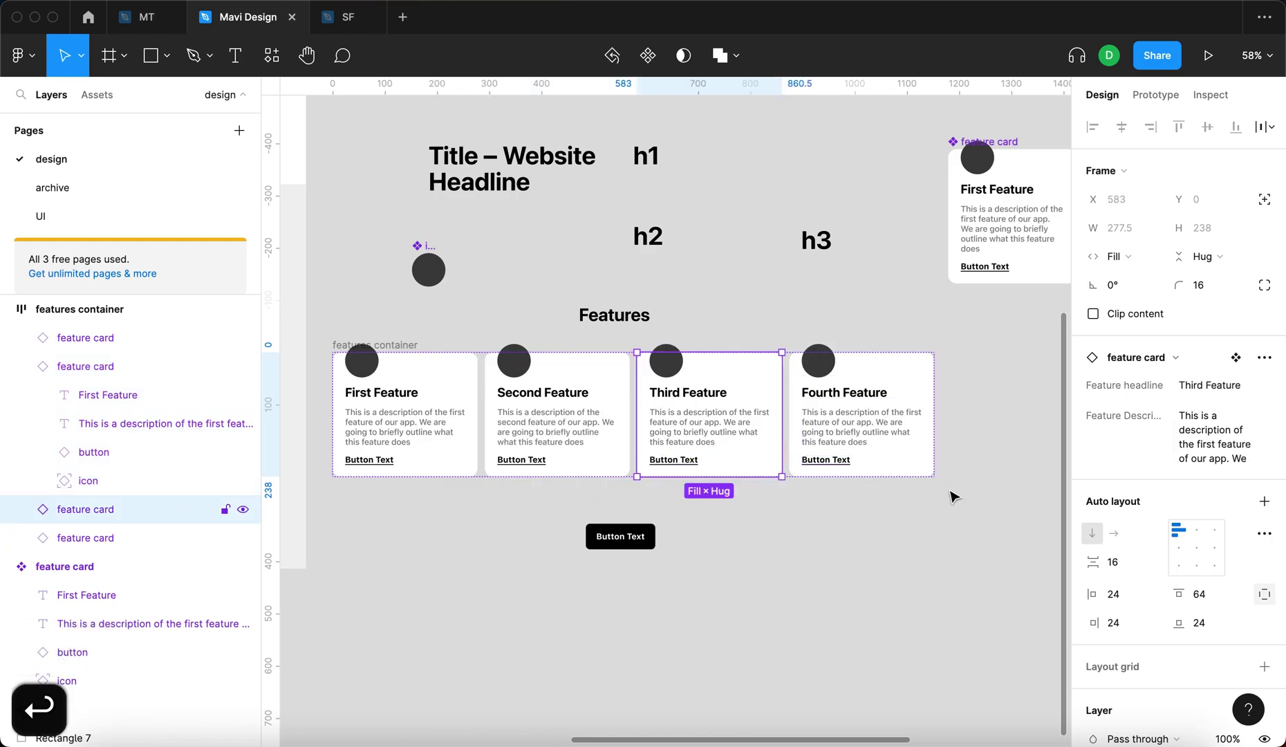
{"action": "left_click", "coordinate": [1214, 457]}
{"action": "left_click", "coordinate": [1215, 434]}
{"action": "key", "text": "shift+Left"}
{"action": "key", "text": "shift+Left"}
{"action": "key", "text": "shift+Left"}
{"action": "key", "text": "shift+Left"}
{"action": "key", "text": "shift+Left"}
{"action": "type", "text": "third"}
{"action": "key", "text": "Return"}
Replace the word "first" with "fourth" in the fourth card's Feature Description property.
{"action": "left_click", "coordinate": [880, 440]}
{"action": "left_click", "coordinate": [1222, 449]}
{"action": "type", "text": "fourth"}
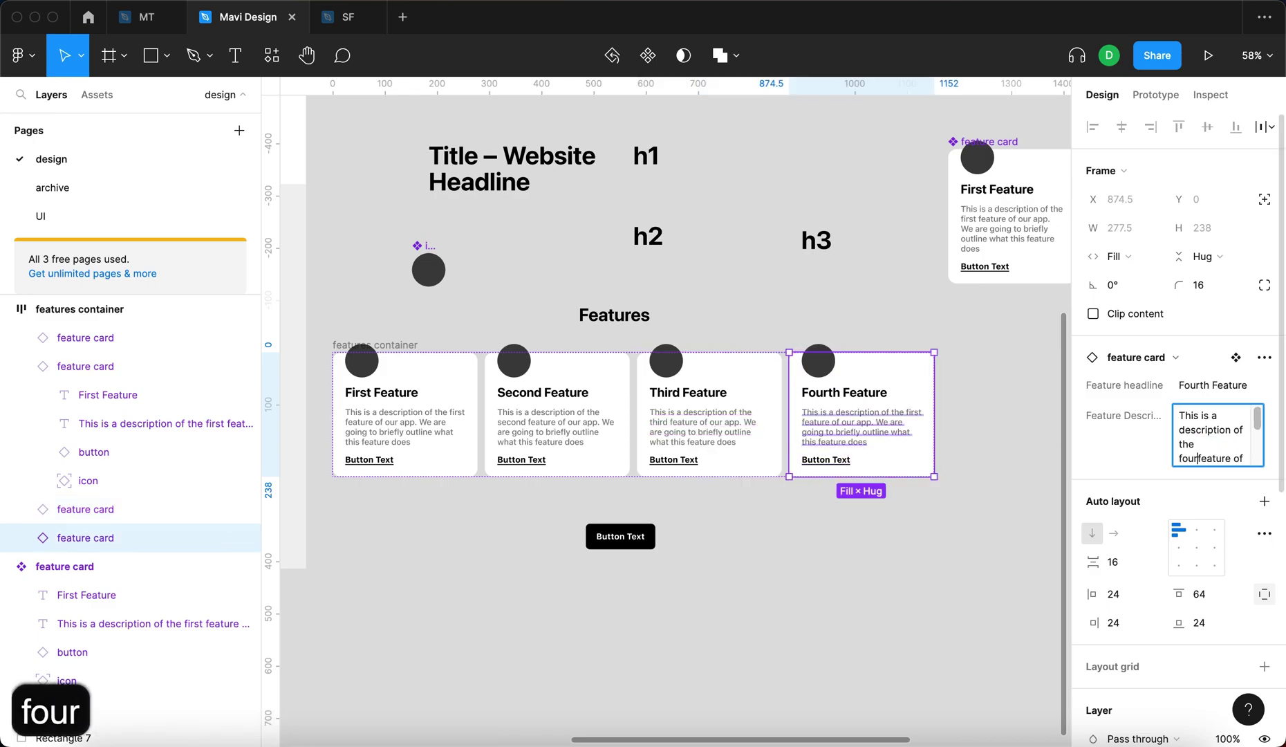
{"action": "key", "text": "Return"}
{"action": "left_click", "coordinate": [770, 615]}
{"action": "scroll", "coordinate": [775, 615], "scroll_direction": "down", "scroll_amount": 2}
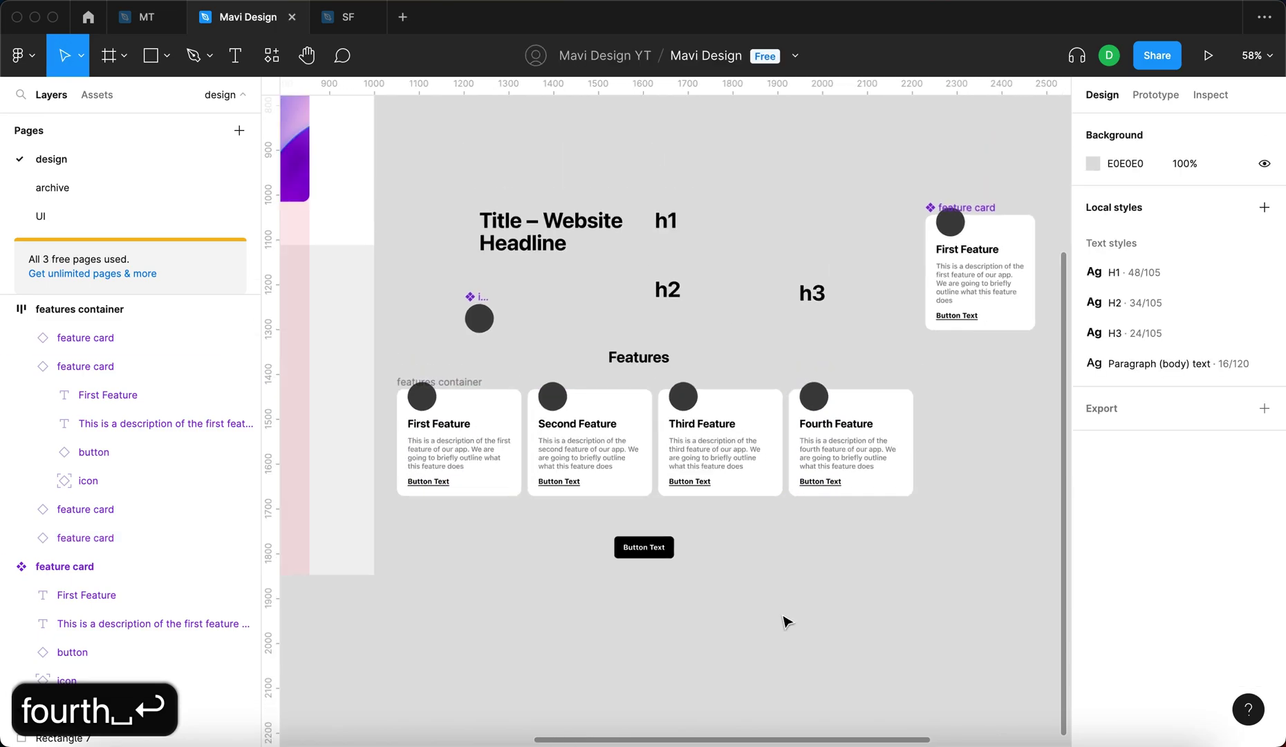
Move the main feature card component to X 2334, Y 1424, beside the row of four cards.
{"action": "left_click", "coordinate": [1019, 207]}
{"action": "left_click_drag", "start_coordinate": [1018, 208], "coordinate": [1041, 335]}
{"action": "scroll", "coordinate": [899, 429], "scroll_direction": "right", "scroll_amount": 2}
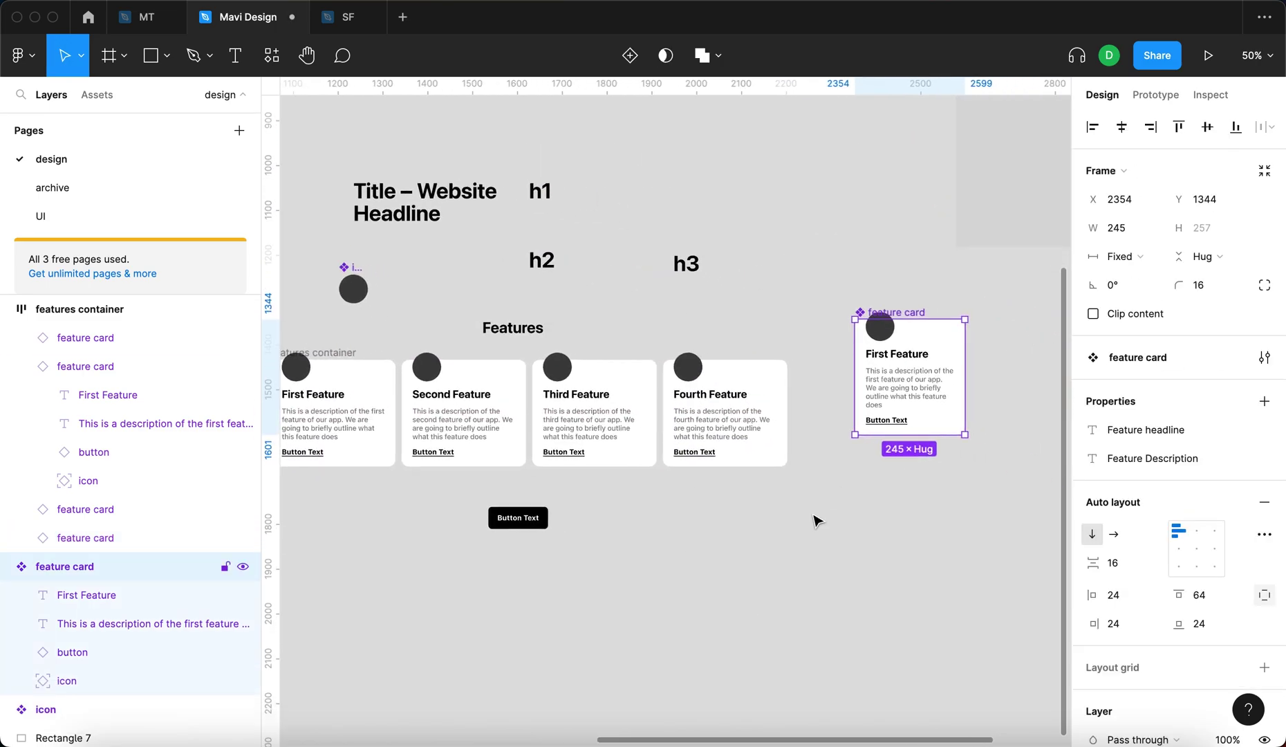
{"action": "left_click", "coordinate": [811, 541]}
{"action": "scroll", "coordinate": [726, 449], "scroll_direction": "left", "scroll_amount": 2}
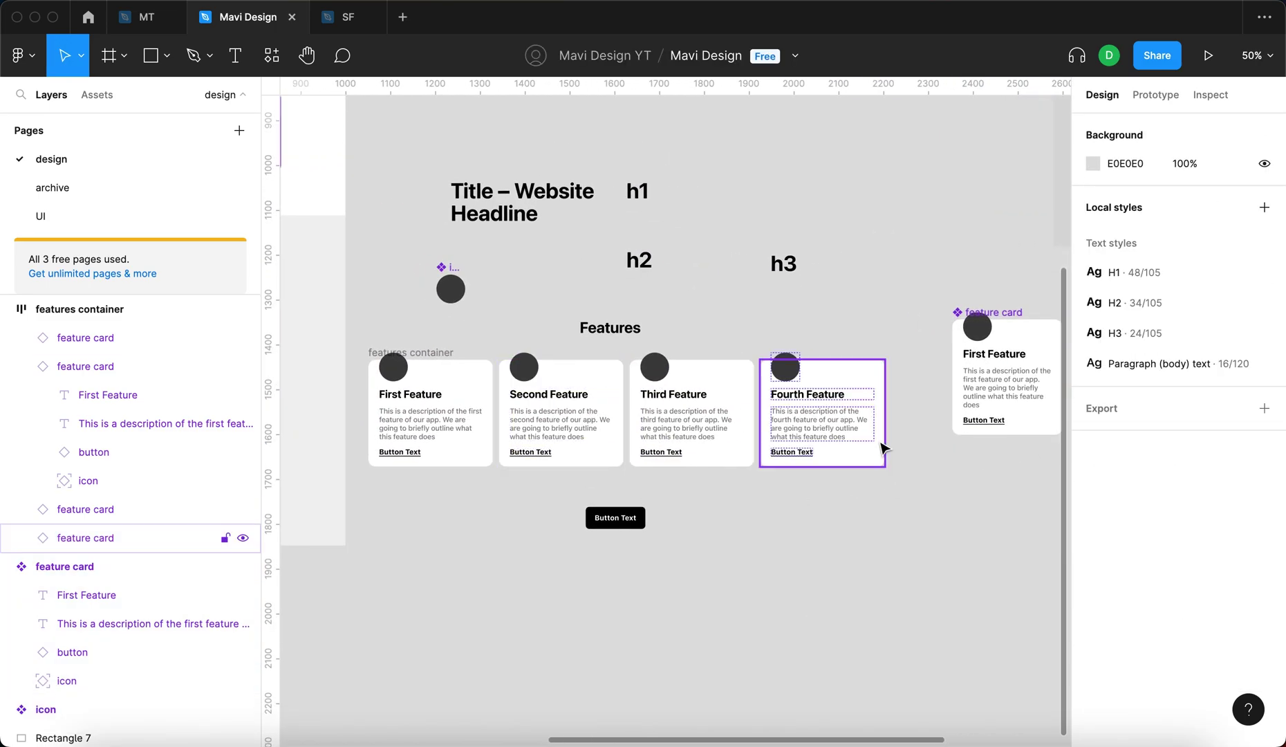
{"action": "left_click", "coordinate": [683, 449]}
{"action": "left_click", "coordinate": [885, 640]}
{"action": "scroll", "coordinate": [767, 505], "scroll_direction": "right", "scroll_amount": 2}
{"action": "scroll", "coordinate": [768, 505], "scroll_direction": "down", "scroll_amount": 1}
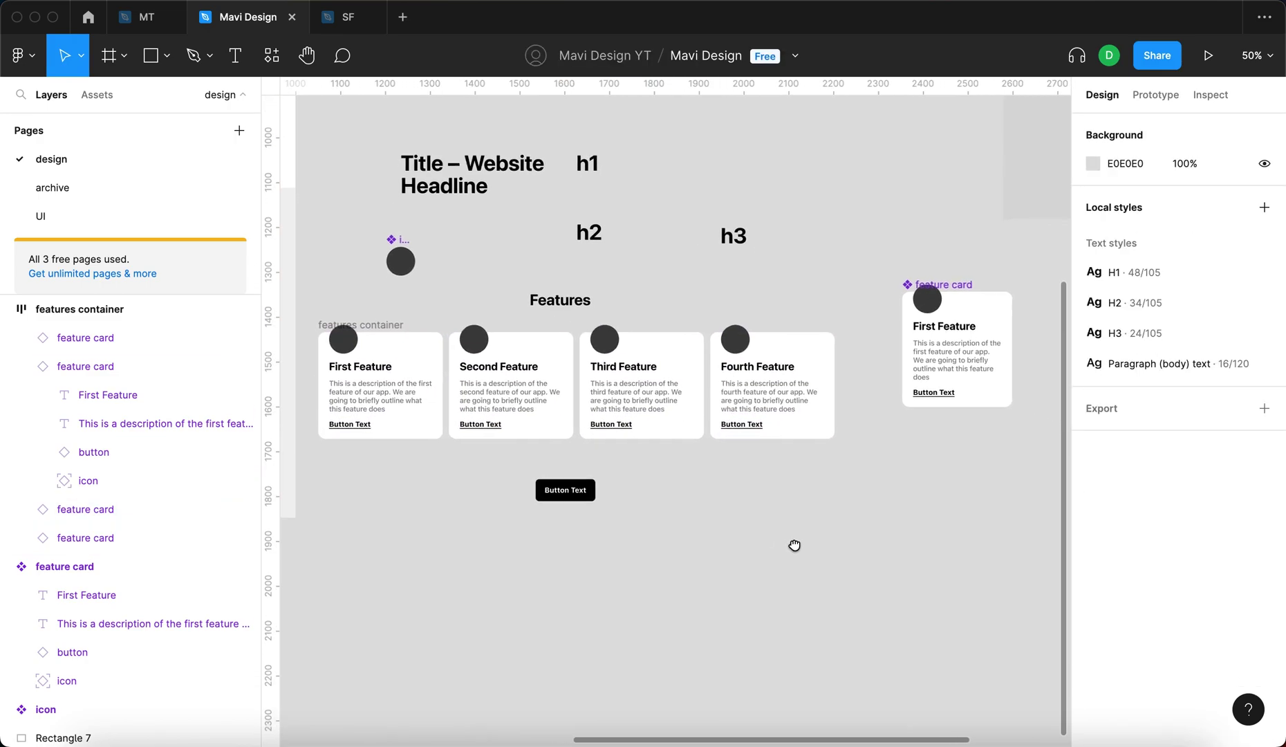
{"action": "left_click_drag", "start_coordinate": [965, 289], "coordinate": [956, 324]}
{"action": "scroll", "coordinate": [1191, 515], "scroll_direction": "down", "scroll_amount": 5}
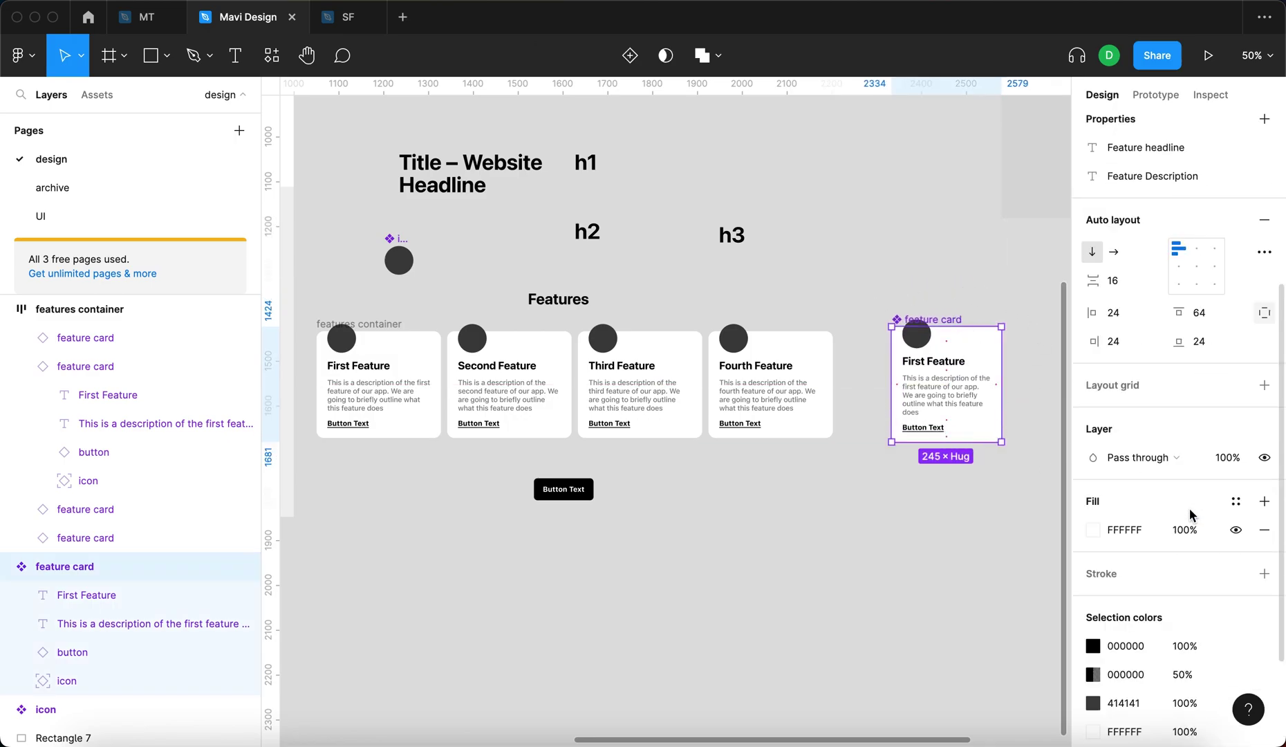
Try a grey fill on the main feature card component, then restore its white fill.
{"action": "left_click", "coordinate": [811, 387]}
{"action": "left_click", "coordinate": [941, 516]}
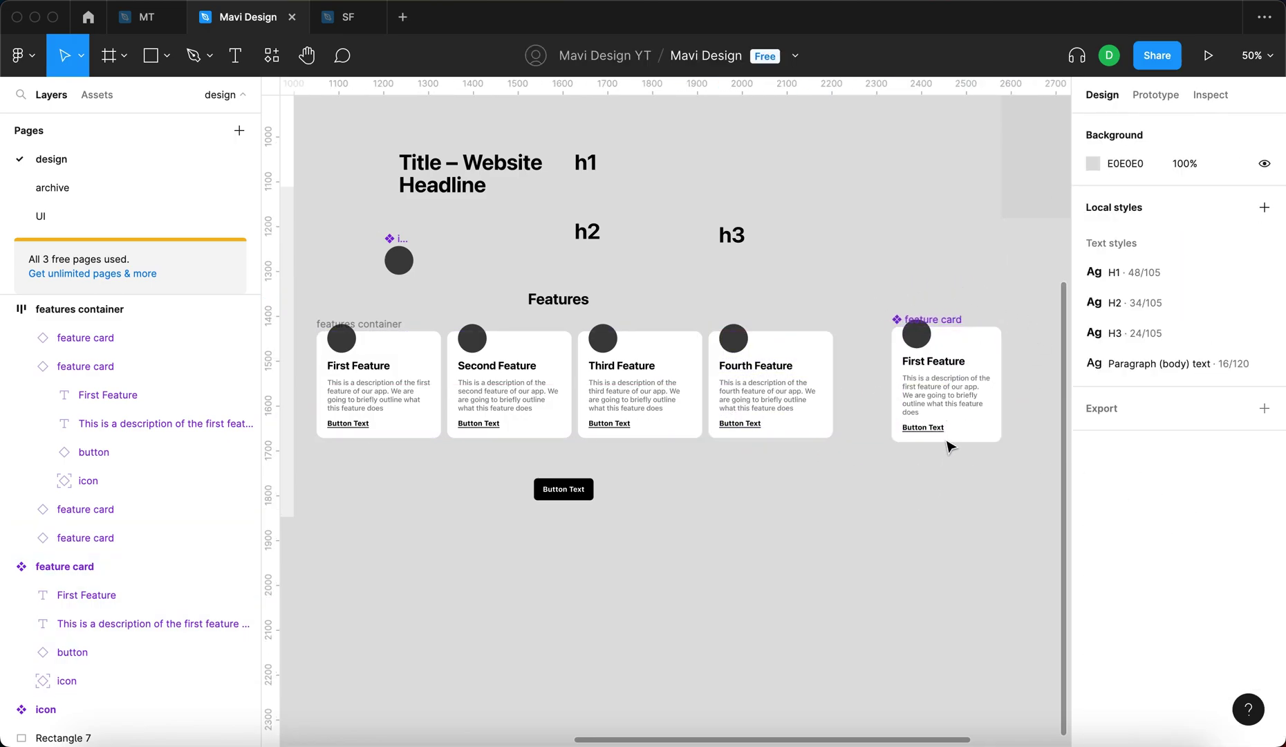
{"action": "left_click", "coordinate": [954, 323]}
{"action": "scroll", "coordinate": [1179, 559], "scroll_direction": "down", "scroll_amount": 5}
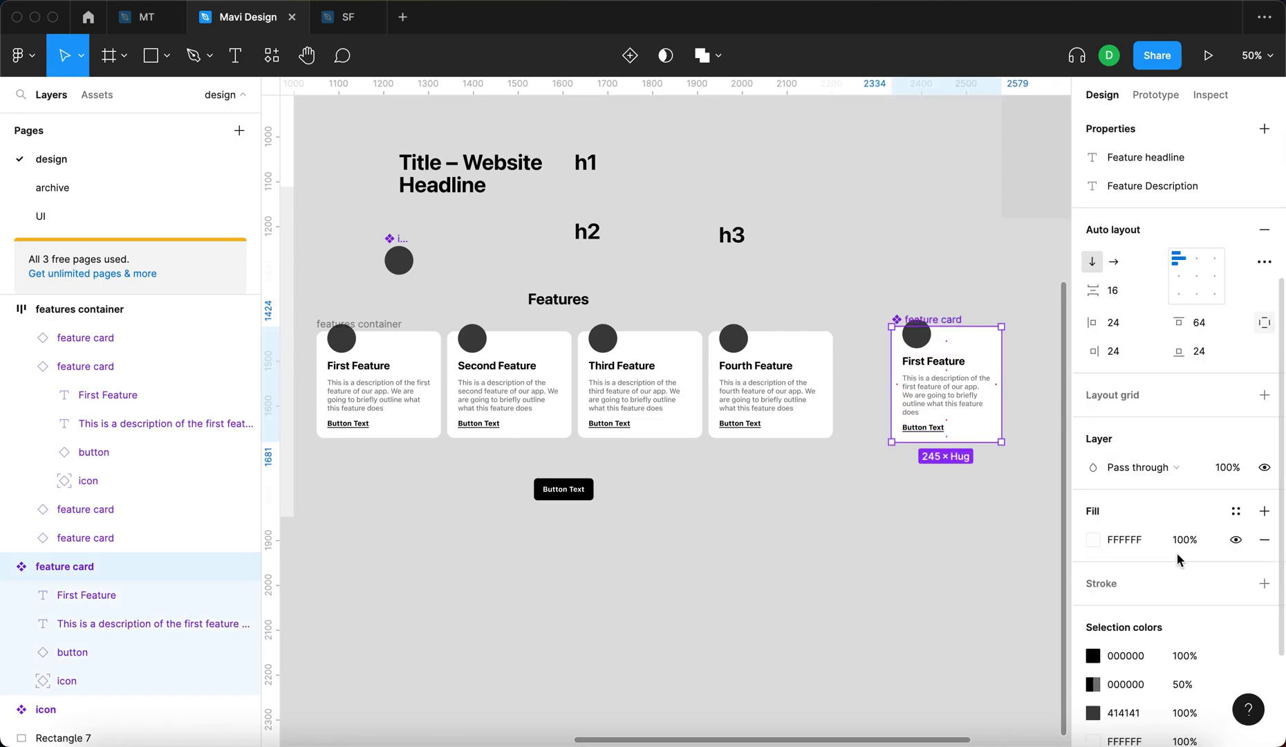
{"action": "left_click", "coordinate": [1093, 540]}
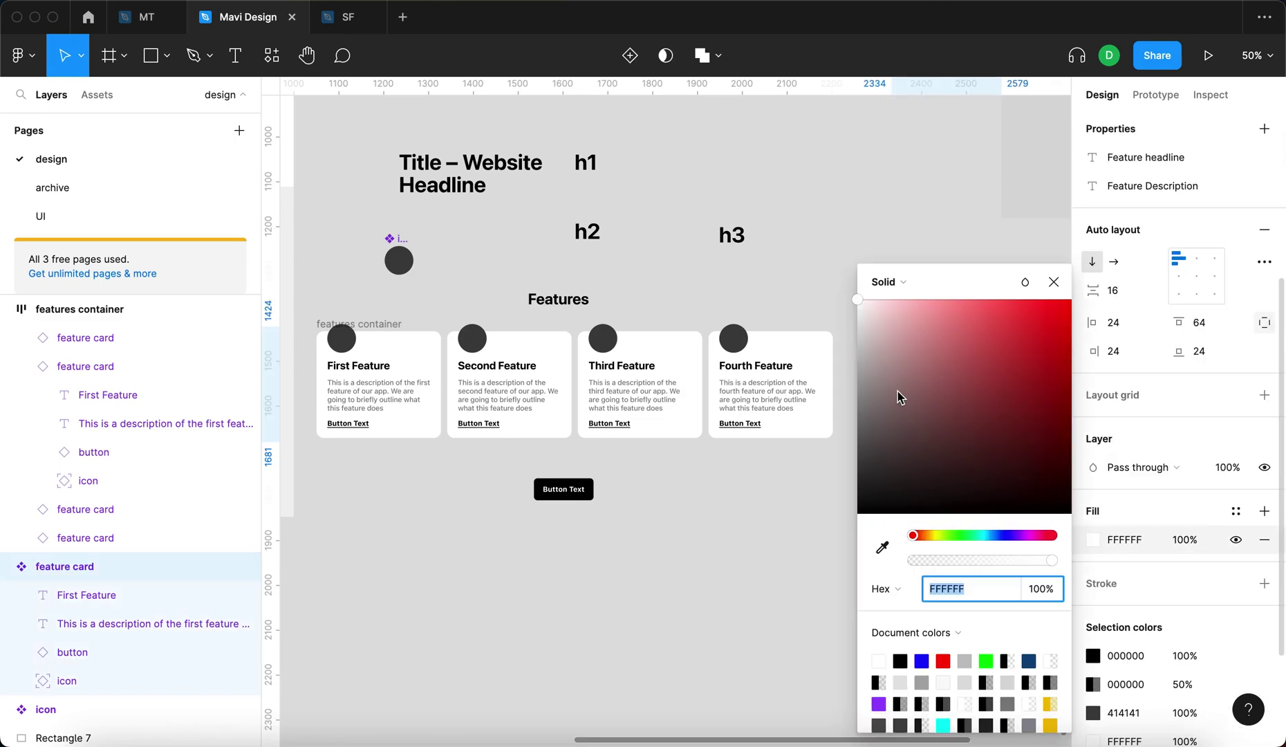
{"action": "scroll", "coordinate": [581, 456], "scroll_direction": "down", "scroll_amount": 4}
{"action": "left_click_drag", "start_coordinate": [582, 456], "coordinate": [684, 412]}
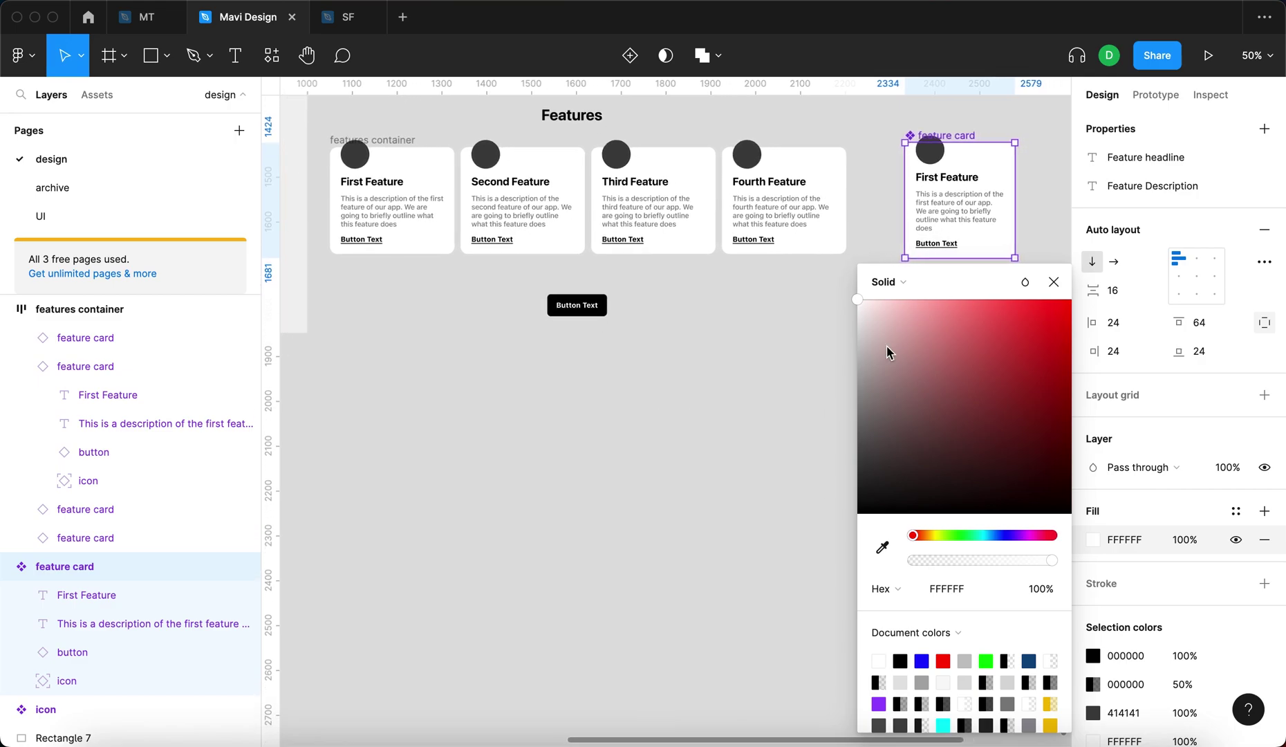
{"action": "left_click_drag", "start_coordinate": [870, 328], "coordinate": [805, 356]}
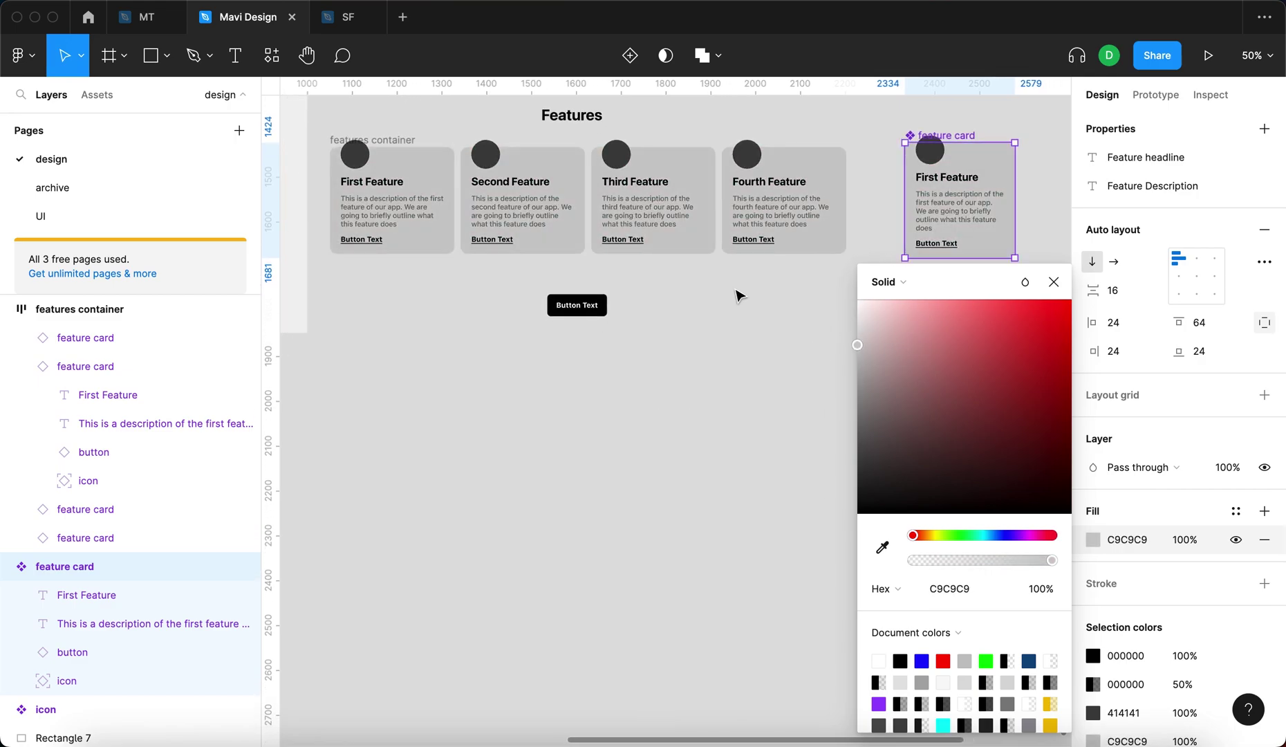
{"action": "left_click_drag", "start_coordinate": [902, 381], "coordinate": [810, 280]}
{"action": "left_click", "coordinate": [1054, 281]}
{"action": "left_click", "coordinate": [955, 424]}
{"action": "scroll", "coordinate": [953, 425], "scroll_direction": "up", "scroll_amount": 5}
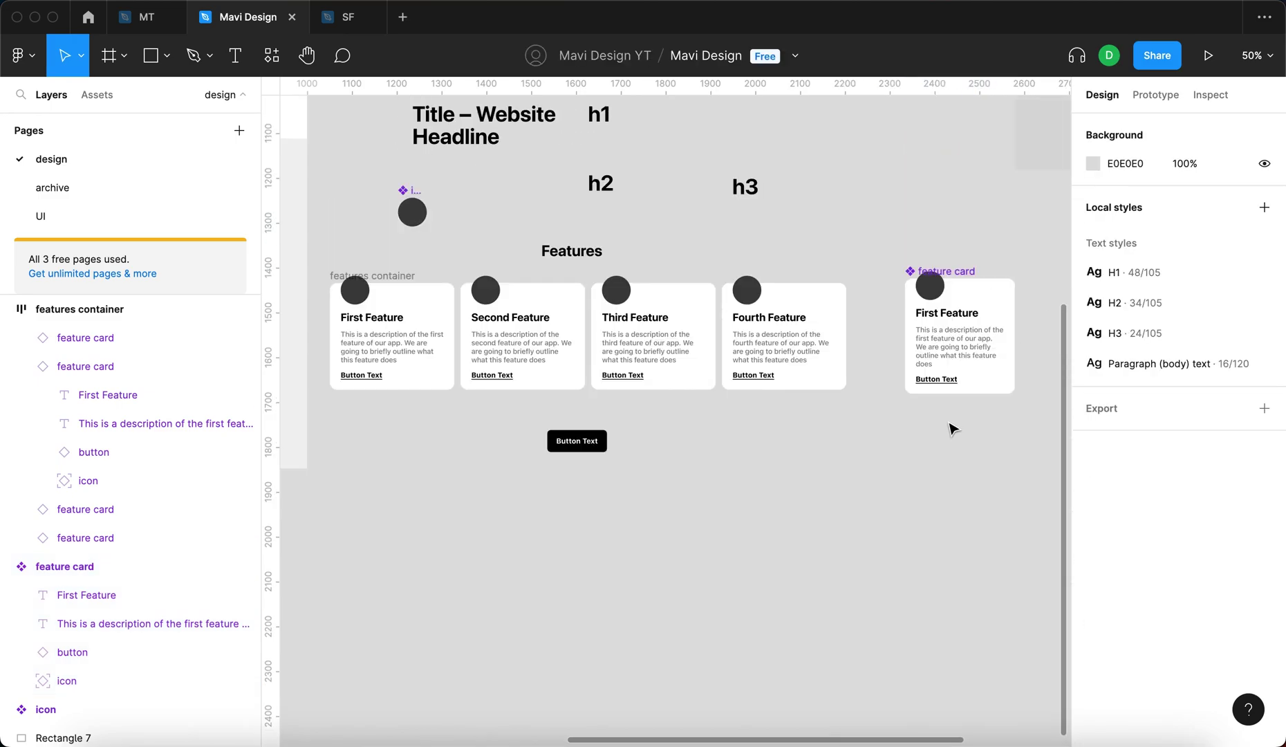
Move the main icon component to X 1146, Y 1244 and add a second variant to it.
{"action": "scroll", "coordinate": [626, 374], "scroll_direction": "up", "scroll_amount": 5}
{"action": "scroll", "coordinate": [626, 373], "scroll_direction": "down", "scroll_amount": 4}
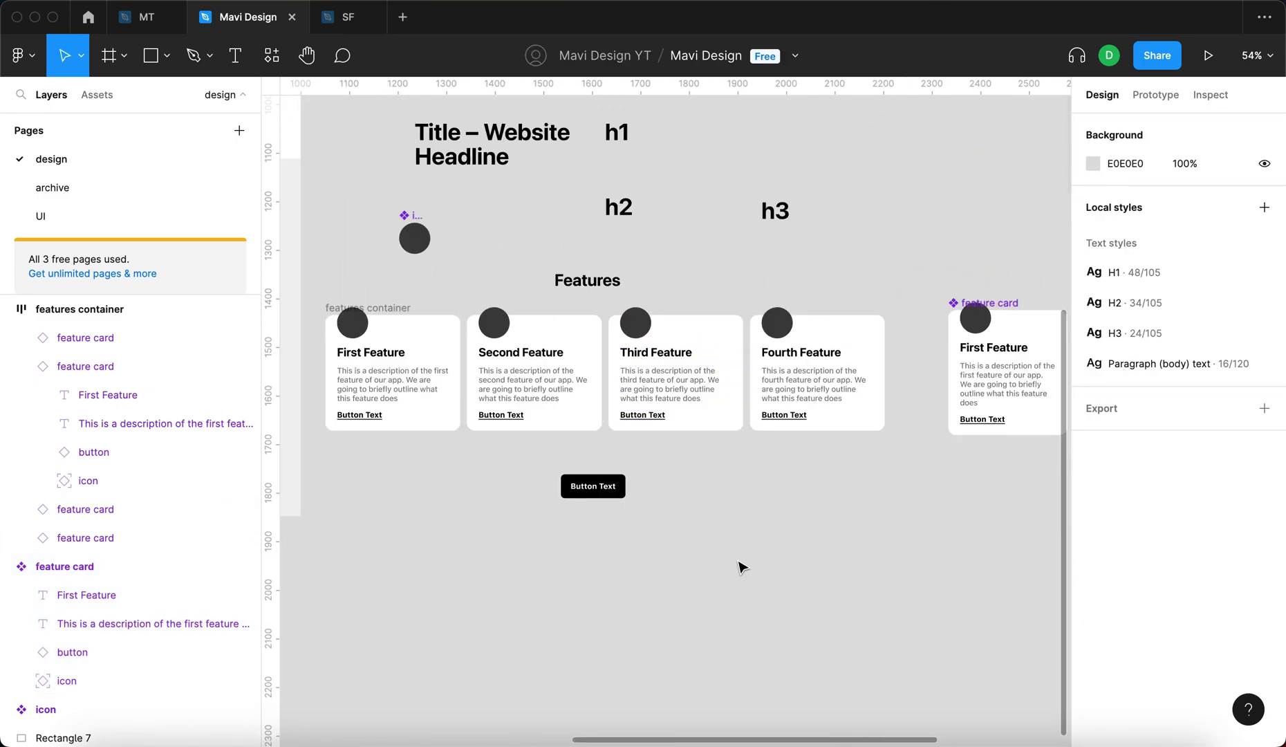
{"action": "scroll", "coordinate": [754, 554], "scroll_direction": "left", "scroll_amount": 3}
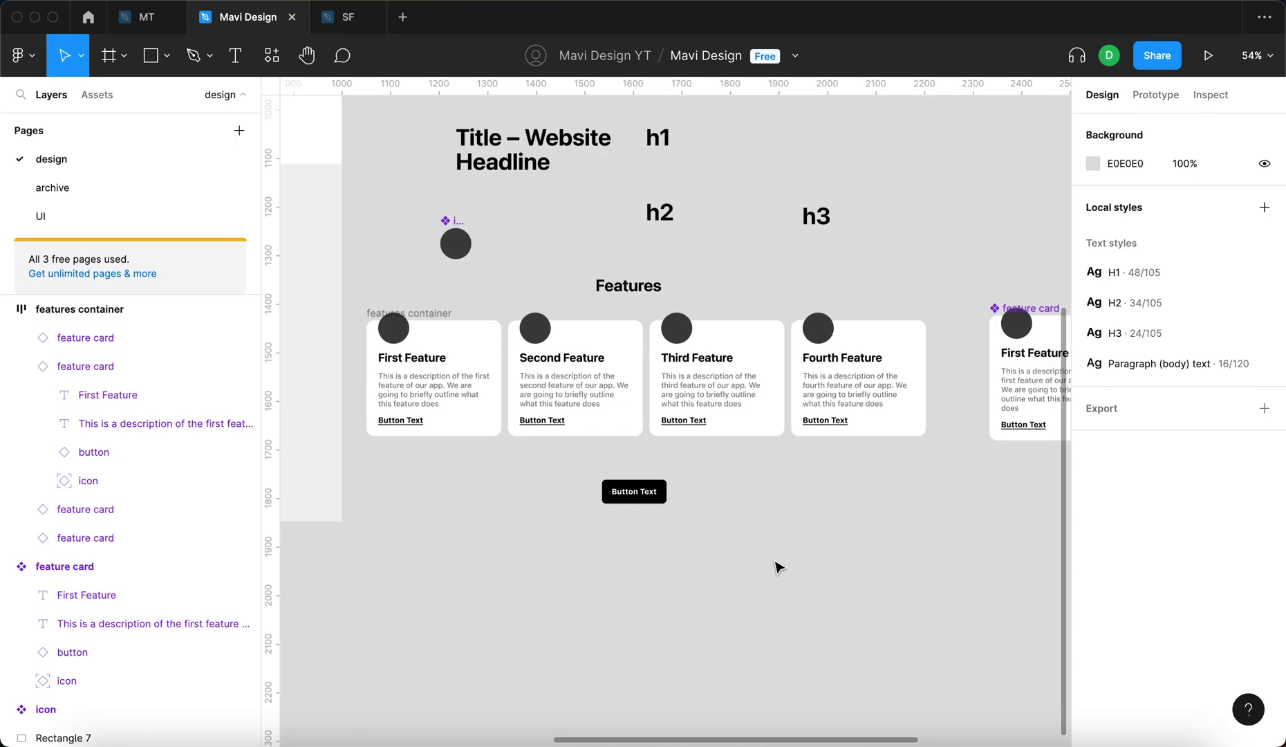
{"action": "left_click", "coordinate": [410, 228]}
{"action": "scroll", "coordinate": [410, 228], "scroll_direction": "up", "scroll_amount": 10}
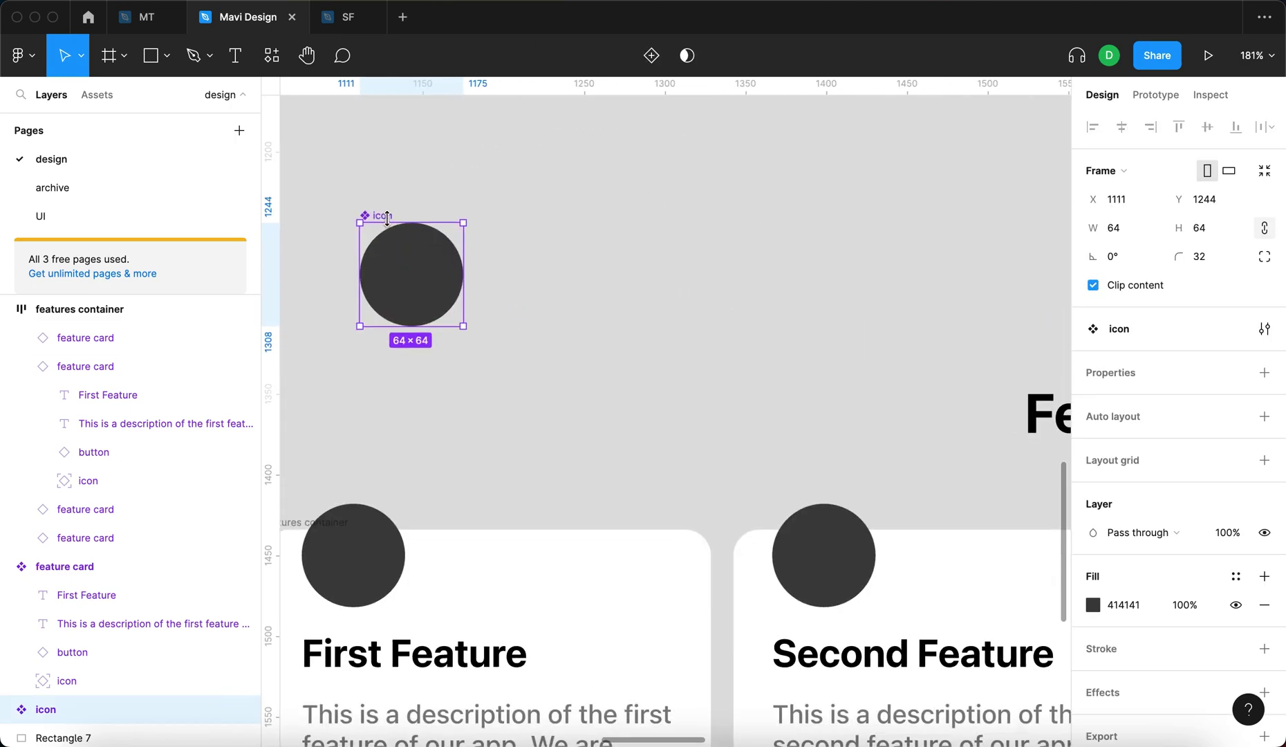
{"action": "left_click_drag", "start_coordinate": [382, 220], "coordinate": [438, 220]}
{"action": "scroll", "coordinate": [594, 240], "scroll_direction": "down", "scroll_amount": 5}
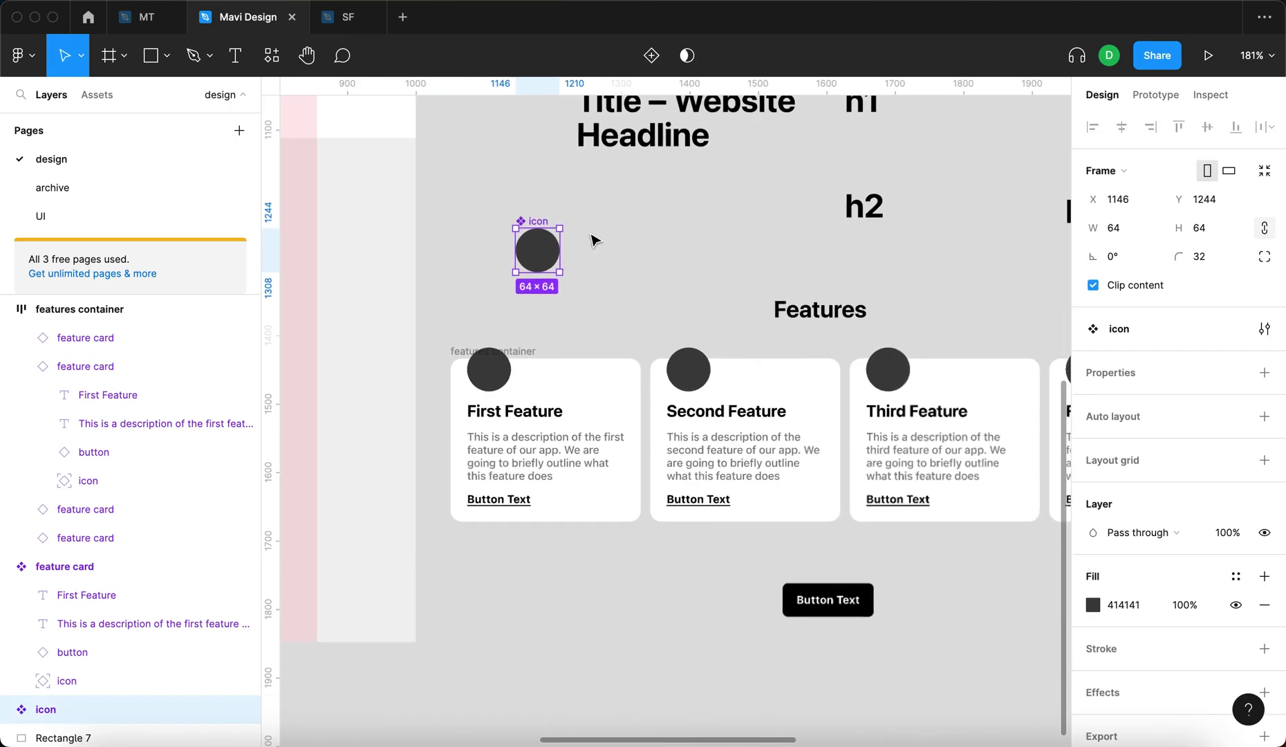
{"action": "scroll", "coordinate": [768, 393], "scroll_direction": "right", "scroll_amount": 5}
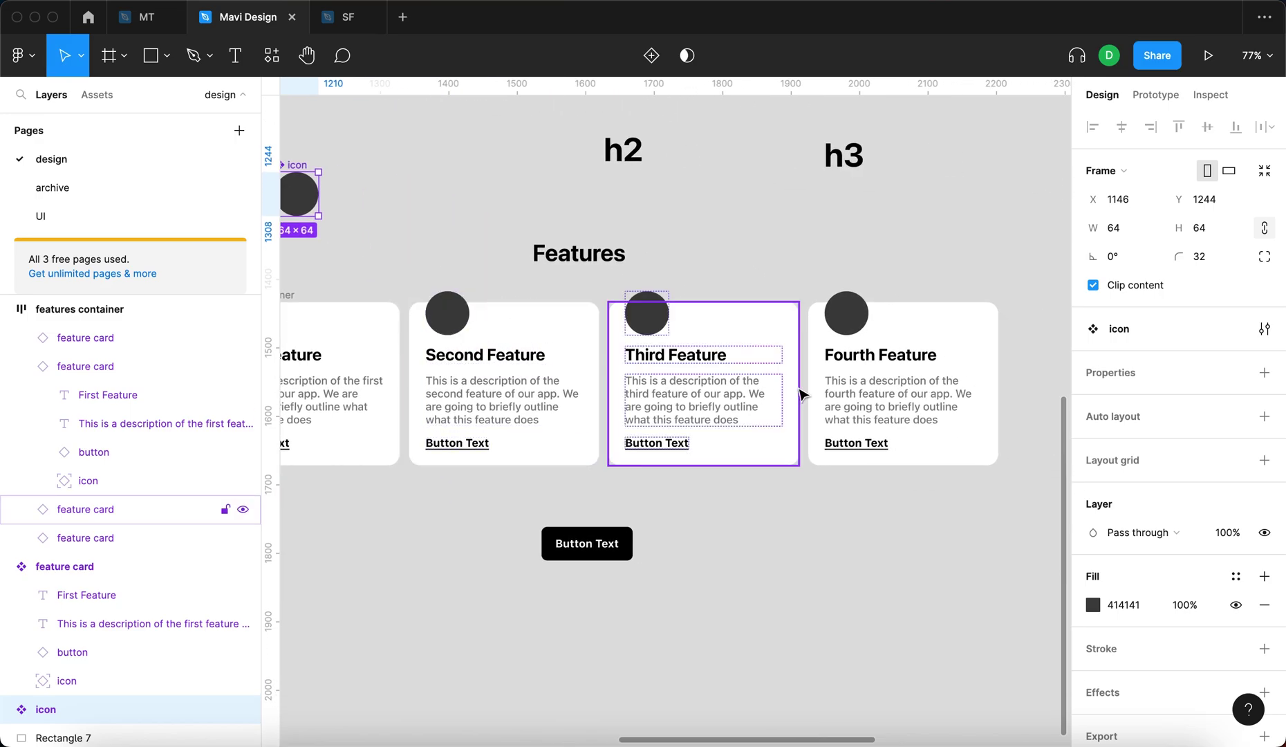
{"action": "left_click_drag", "start_coordinate": [764, 225], "coordinate": [958, 296]}
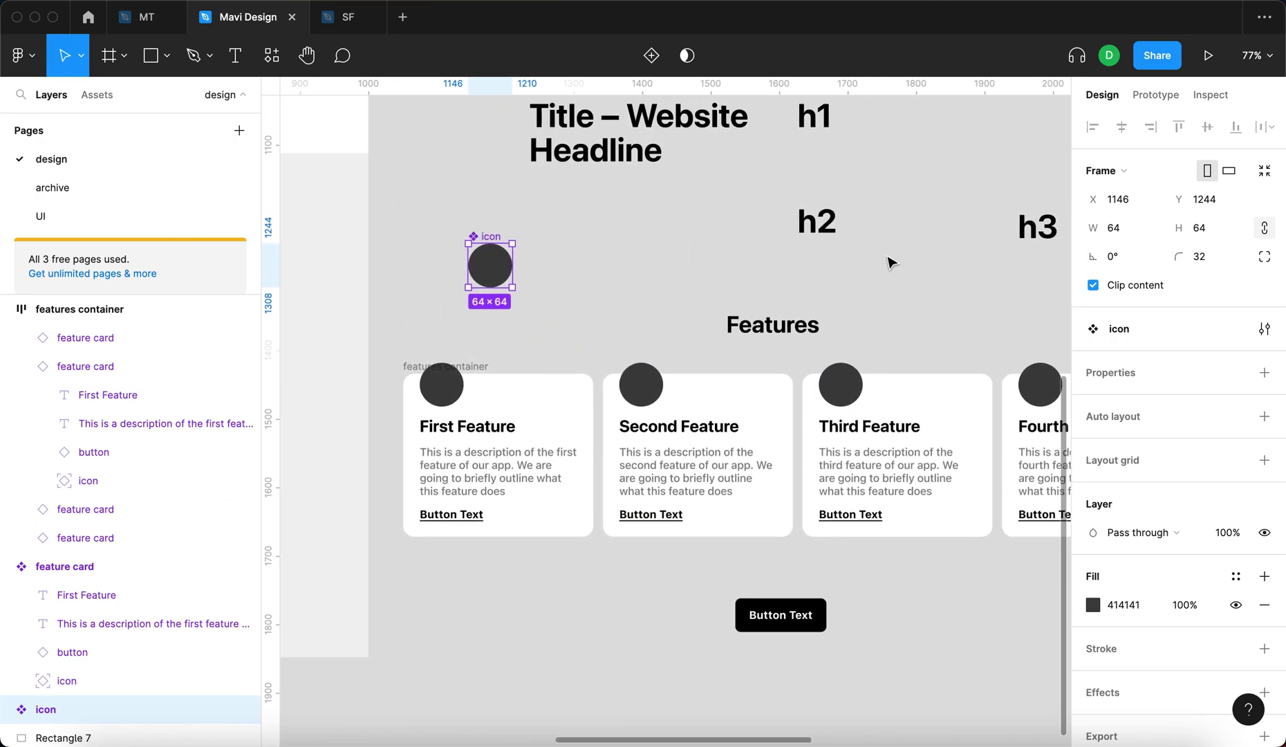
{"action": "left_click", "coordinate": [652, 55]}
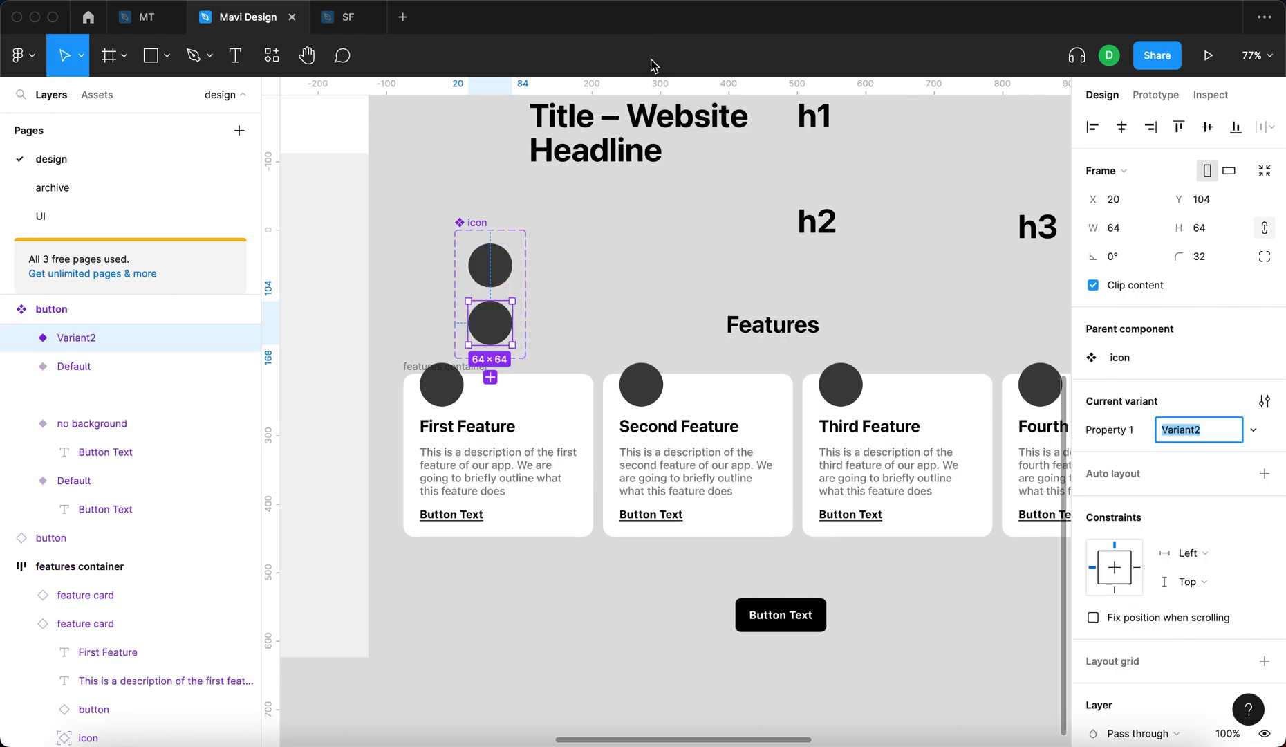
Apply auto layout with a horizontal direction to the icon component set.
{"action": "left_click", "coordinate": [468, 222]}
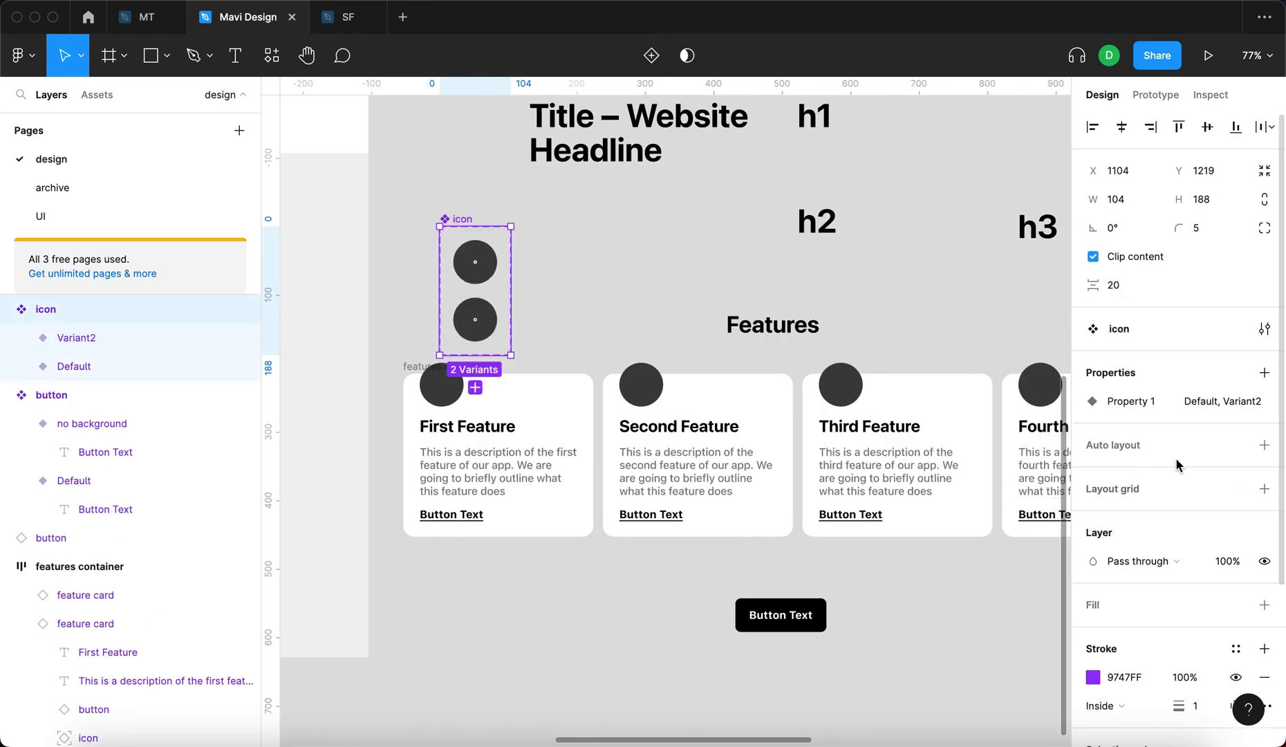
{"action": "left_click", "coordinate": [1265, 446]}
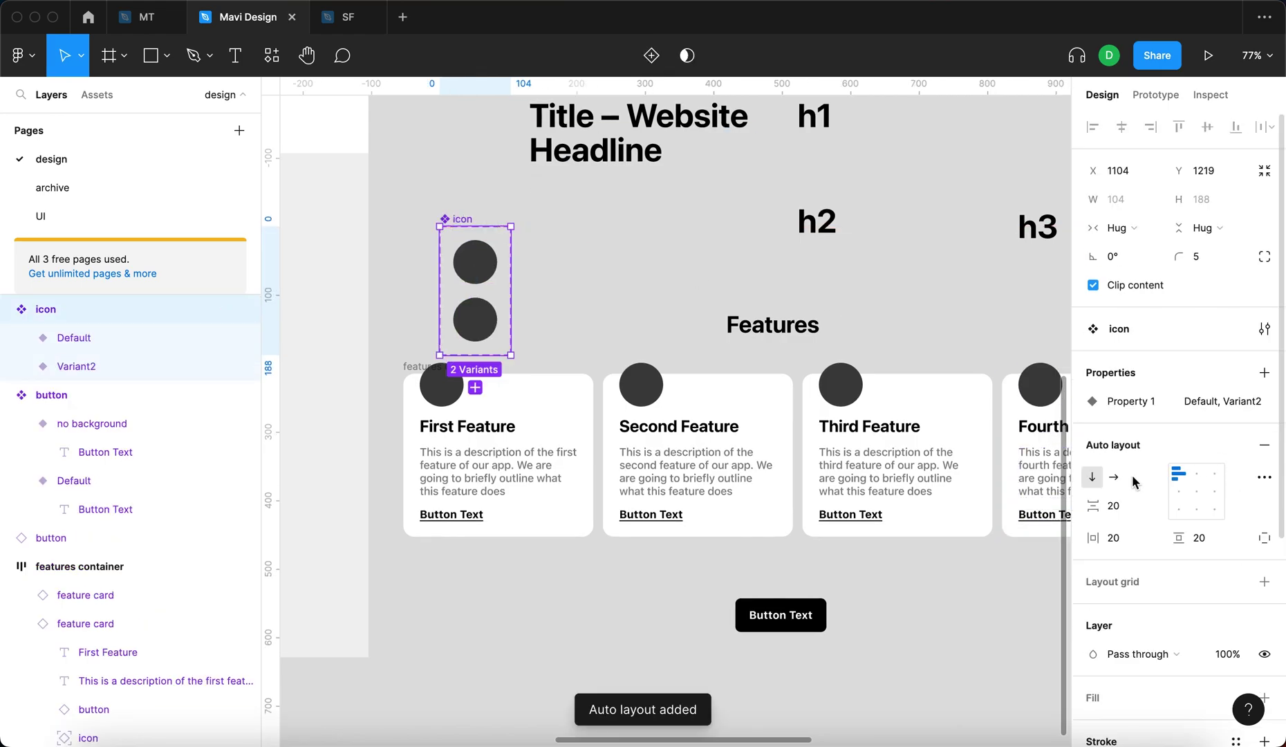
{"action": "left_click", "coordinate": [1114, 477]}
Add two more variants to the icon component set and shift the set slightly left and down.
{"action": "left_click", "coordinate": [530, 281]}
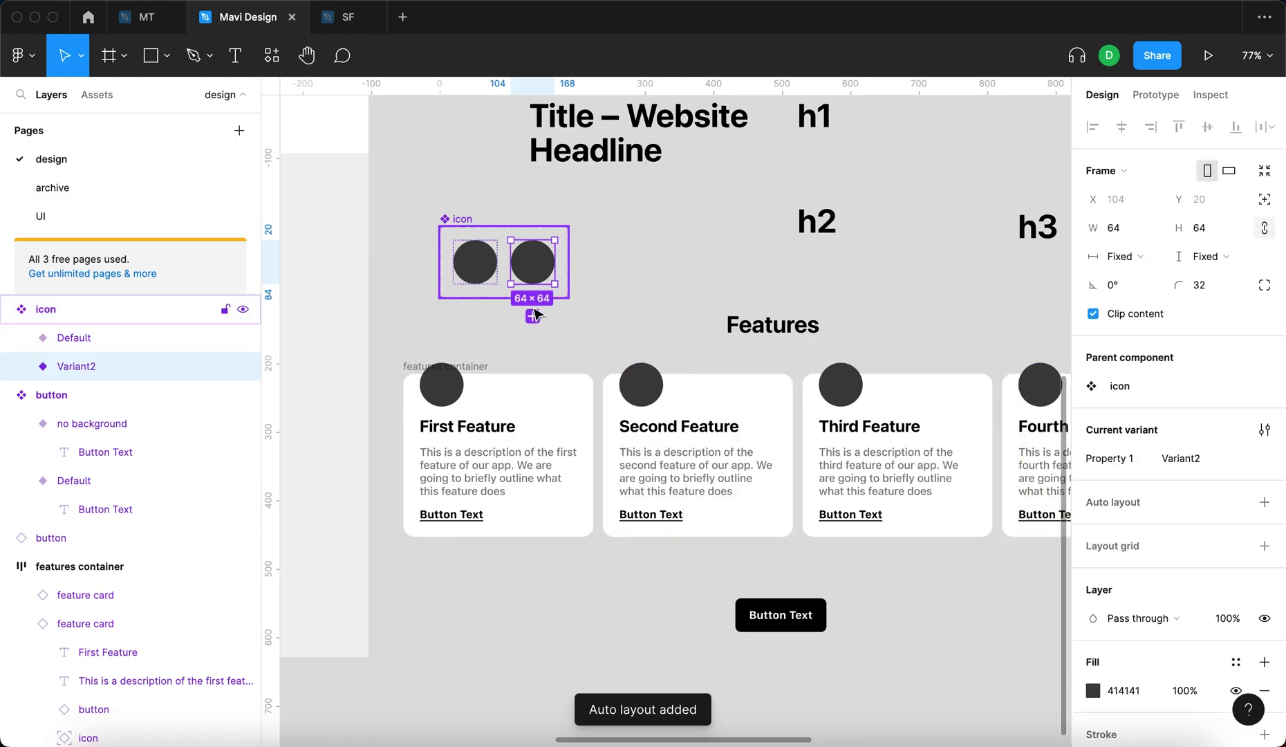
{"action": "left_click", "coordinate": [533, 316]}
{"action": "left_click", "coordinate": [590, 317]}
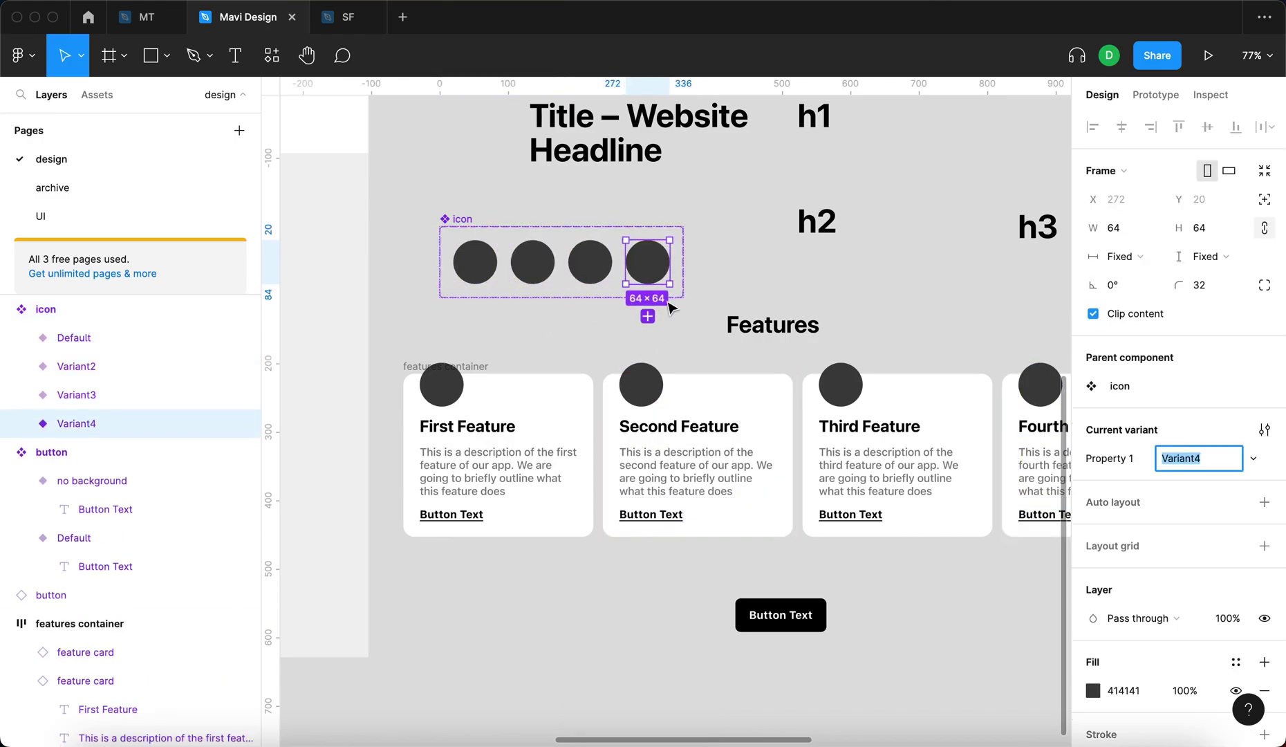
{"action": "left_click", "coordinate": [755, 269]}
{"action": "left_click_drag", "start_coordinate": [456, 219], "coordinate": [440, 227]}
Change the fill of the icon set's Variant2 from dark grey to a pinkish red.
{"action": "left_click", "coordinate": [511, 268]}
{"action": "scroll", "coordinate": [510, 268], "scroll_direction": "up", "scroll_amount": 5}
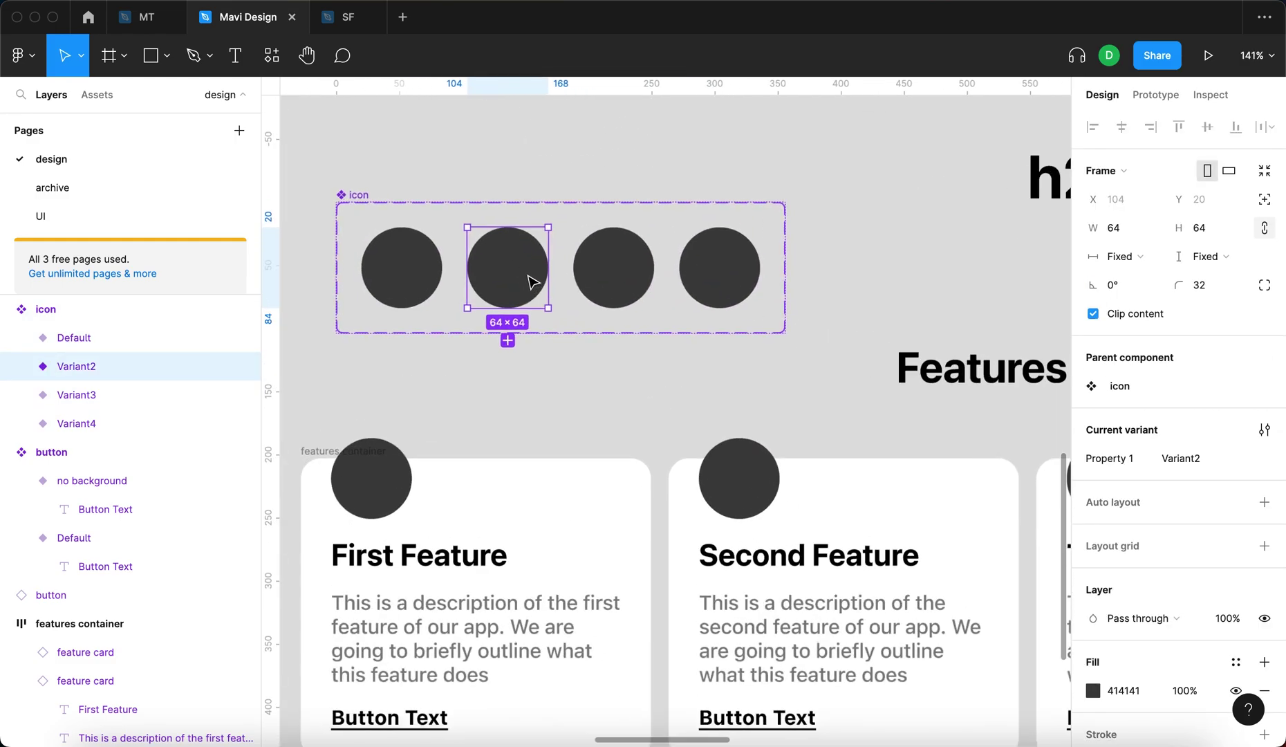
{"action": "left_click", "coordinate": [1093, 592]}
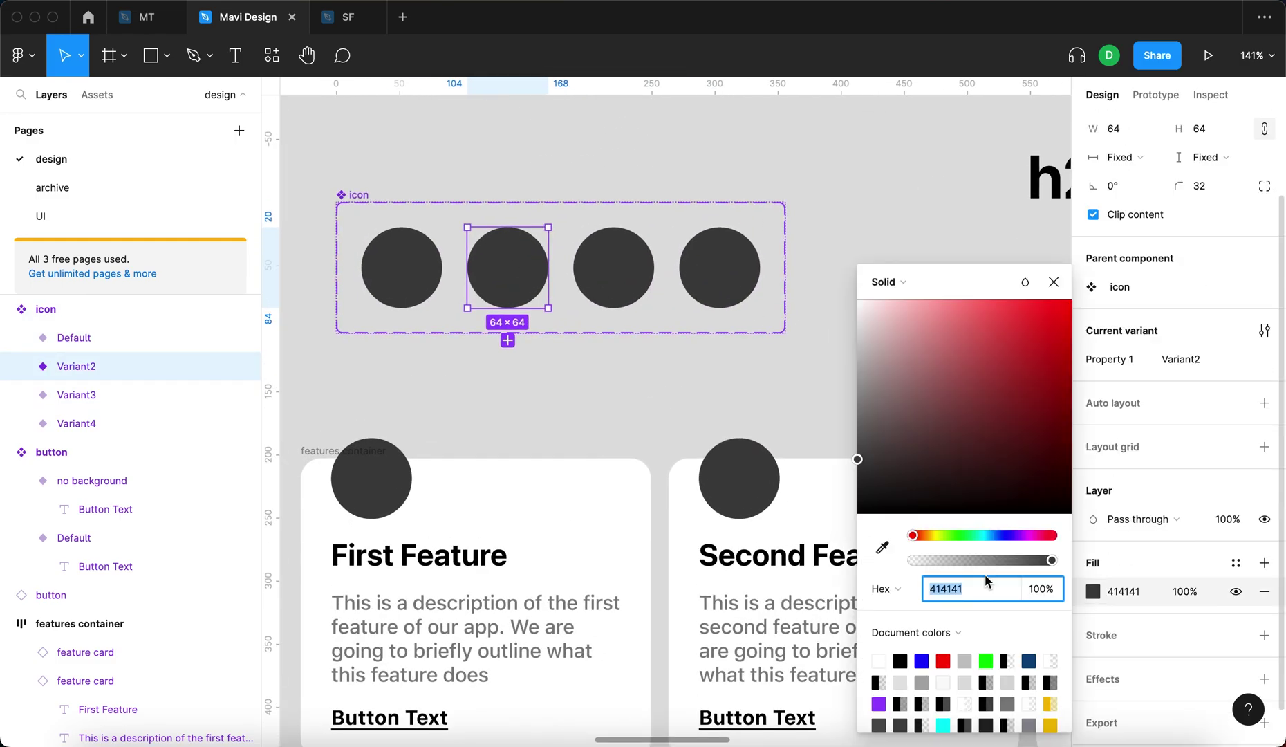
{"action": "left_click", "coordinate": [918, 535]}
{"action": "left_click_drag", "start_coordinate": [997, 461], "coordinate": [1100, 349]}
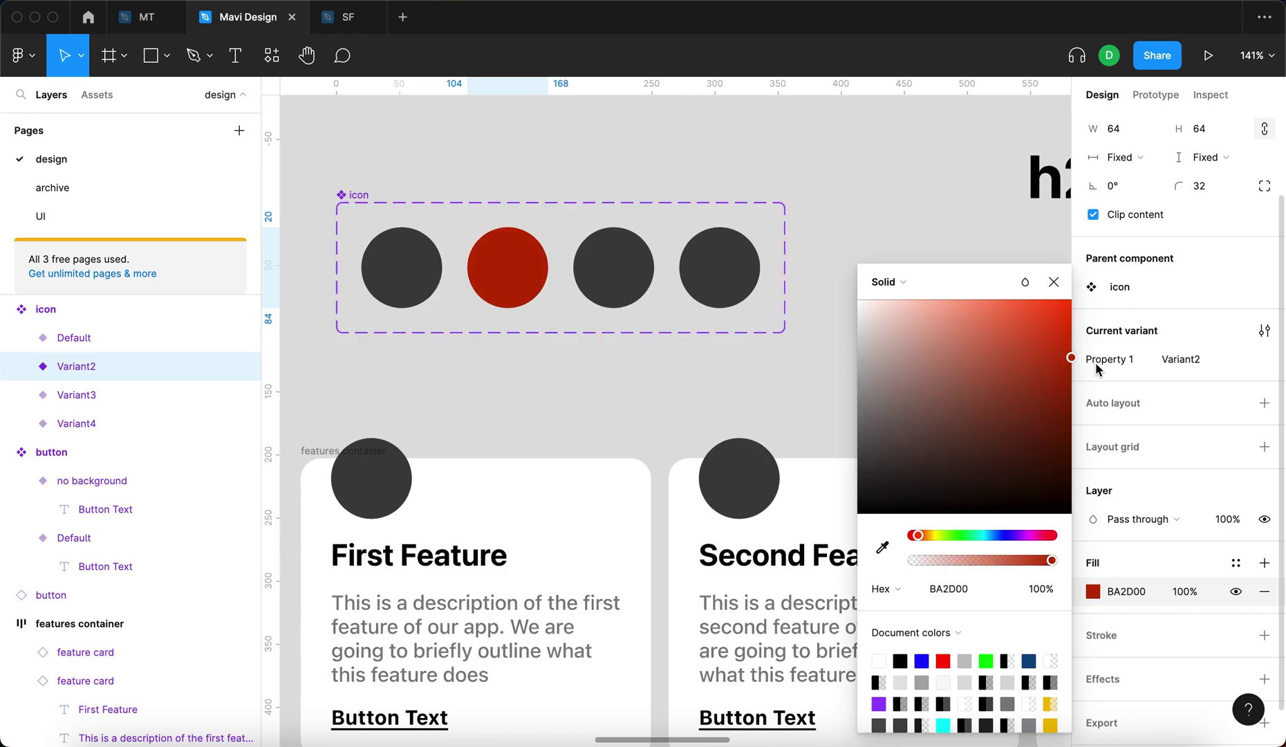
{"action": "left_click", "coordinate": [1052, 539]}
{"action": "left_click_drag", "start_coordinate": [1044, 353], "coordinate": [959, 333]}
Give the icon set's Variant3 a blue fill and deepen Variant2's red to D9353F.
{"action": "left_click", "coordinate": [654, 288]}
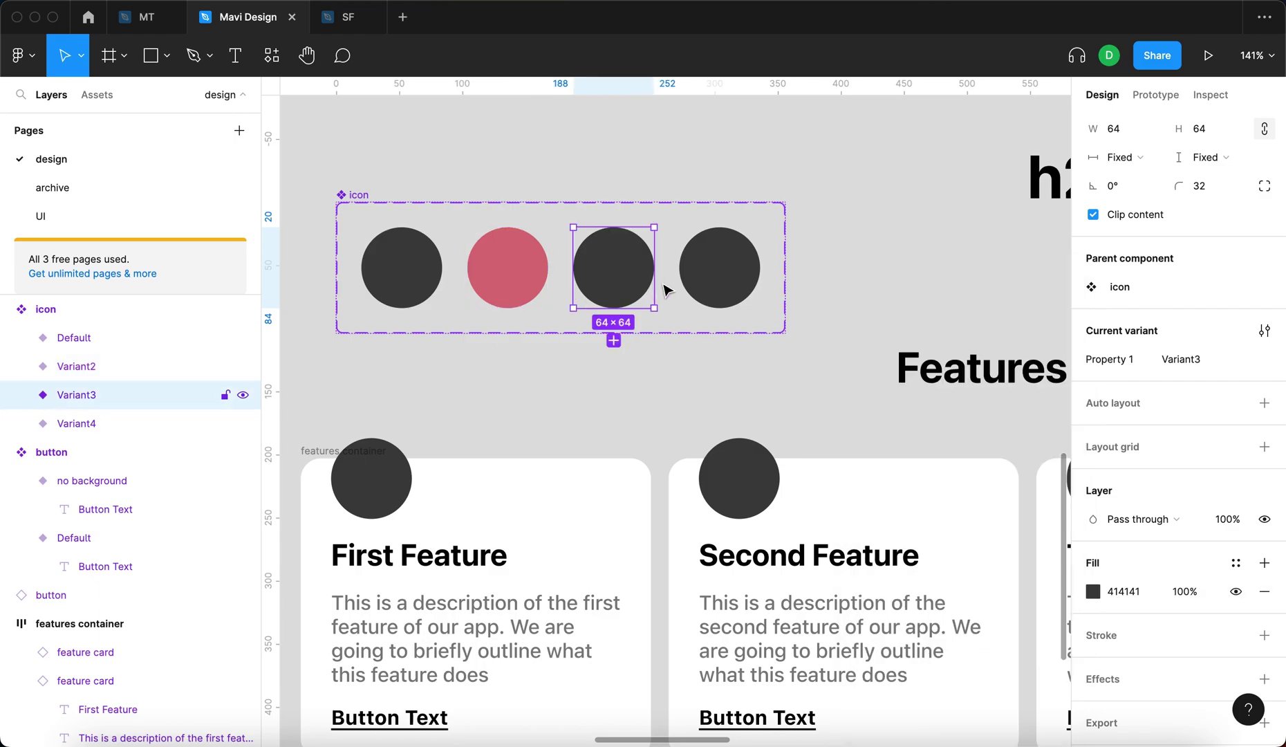
{"action": "left_click", "coordinate": [1083, 592]}
{"action": "left_click", "coordinate": [989, 537]}
{"action": "left_click", "coordinate": [1040, 420]}
{"action": "left_click", "coordinate": [543, 273]}
Set the fill of the icon set's Variant4 to green 1BBD83.
{"action": "left_click", "coordinate": [756, 280]}
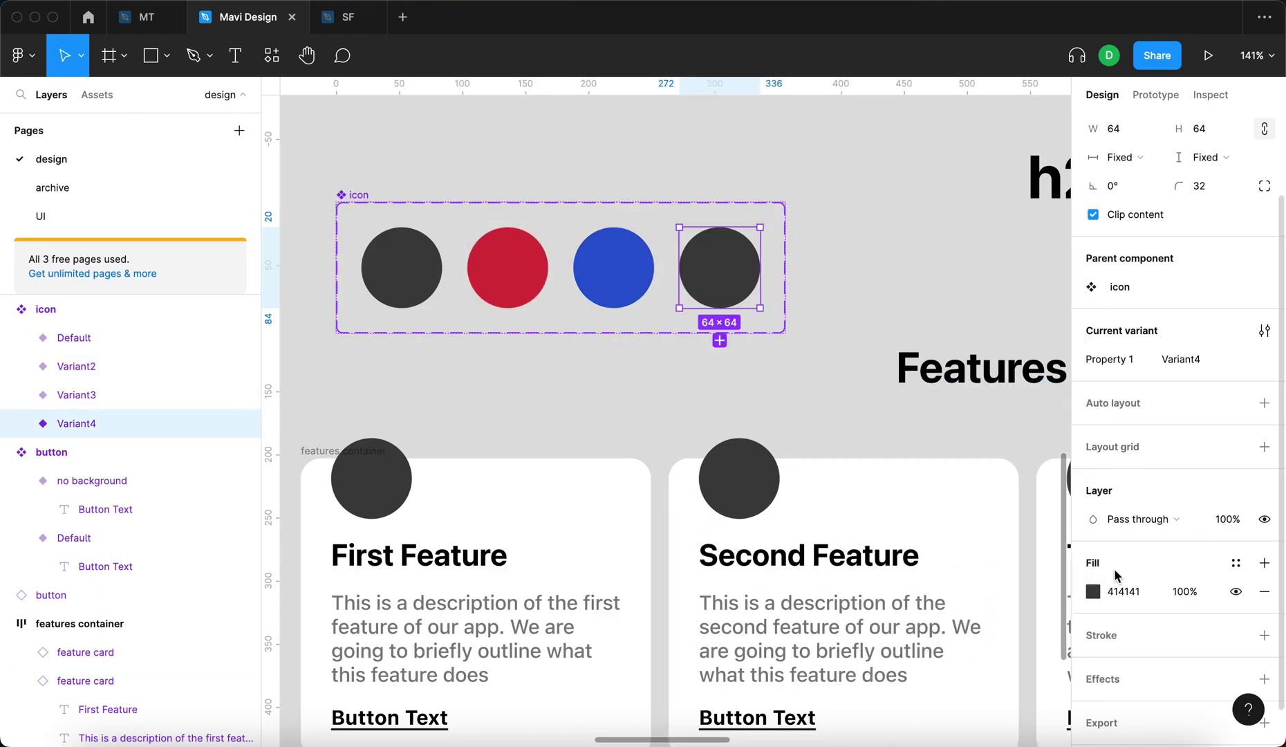
{"action": "left_click", "coordinate": [1094, 591]}
{"action": "left_click", "coordinate": [975, 536]}
{"action": "left_click_drag", "start_coordinate": [1017, 416], "coordinate": [1044, 366]}
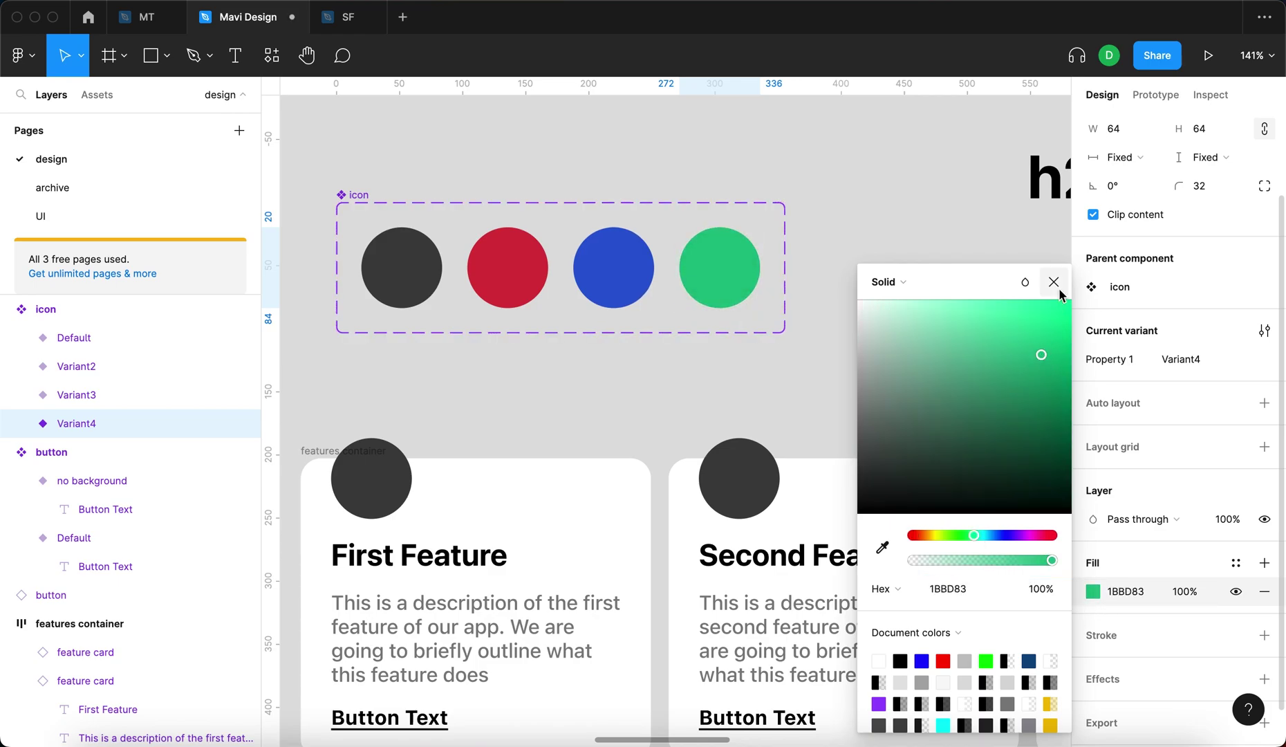
{"action": "left_click", "coordinate": [1058, 291]}
{"action": "left_click", "coordinate": [908, 304]}
Switch the icon in the Second Feature card to Variant2.
{"action": "scroll", "coordinate": [908, 318], "scroll_direction": "down", "scroll_amount": 5}
{"action": "scroll", "coordinate": [691, 269], "scroll_direction": "down", "scroll_amount": 1}
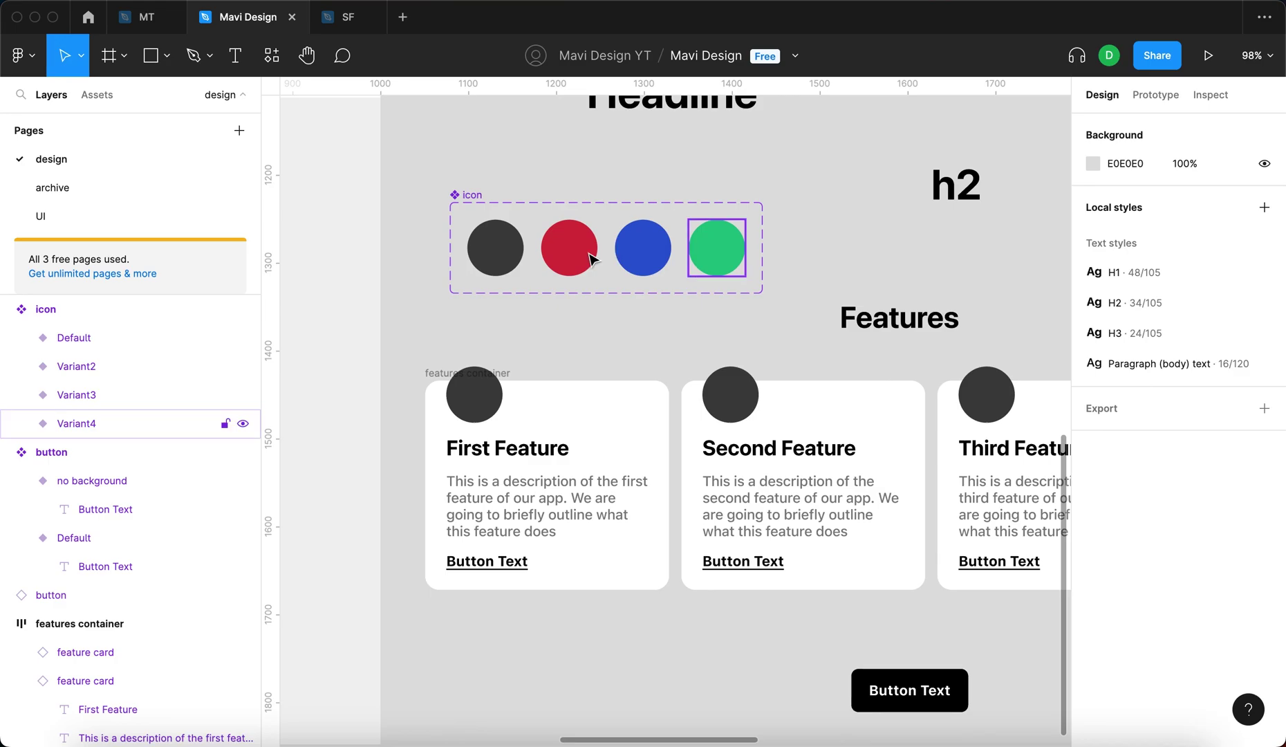
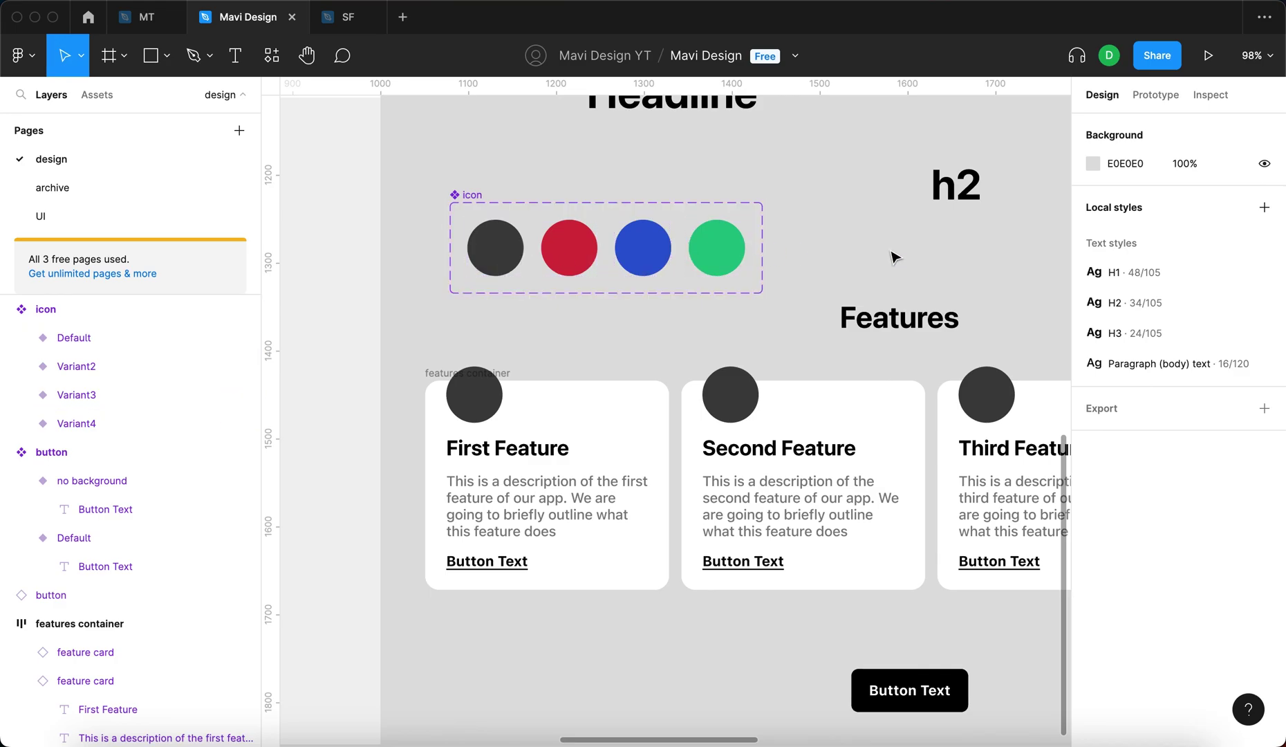
{"action": "left_click", "coordinate": [747, 379]}
{"action": "scroll", "coordinate": [726, 297], "scroll_direction": "down", "scroll_amount": 2}
{"action": "scroll", "coordinate": [726, 298], "scroll_direction": "right", "scroll_amount": 3}
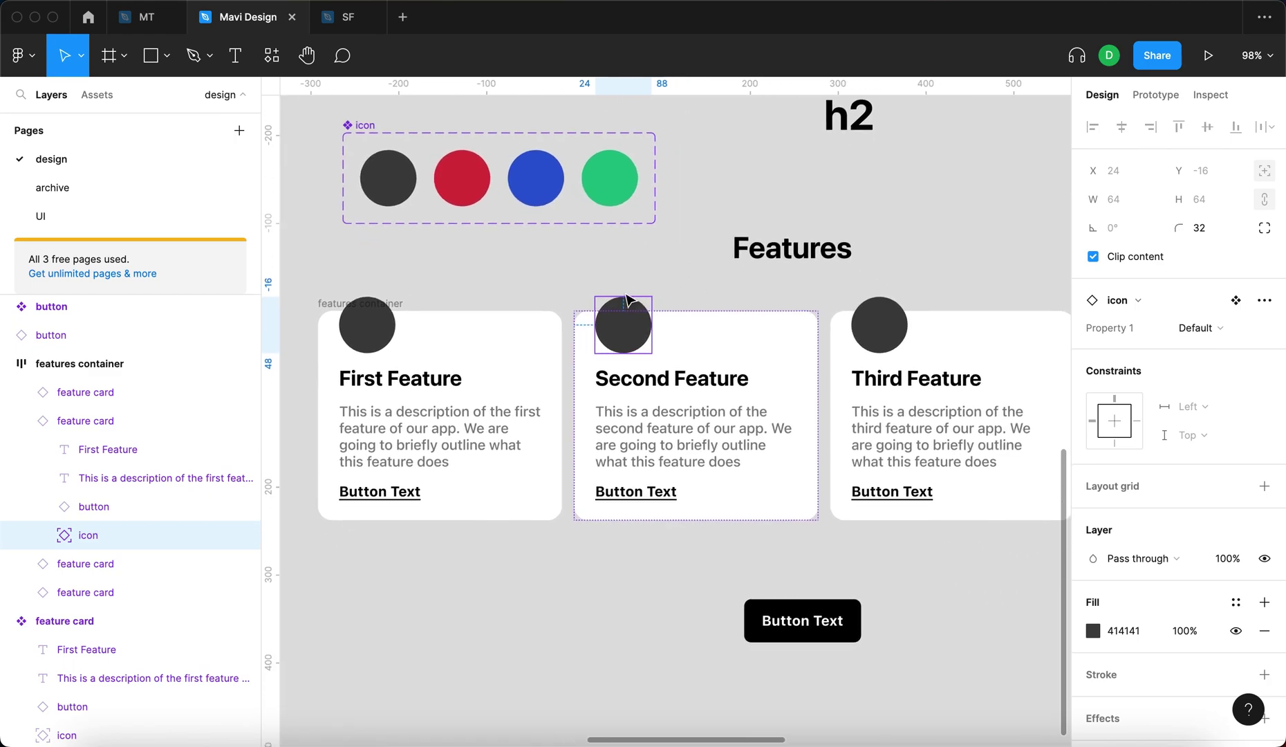
{"action": "left_click", "coordinate": [1202, 328]}
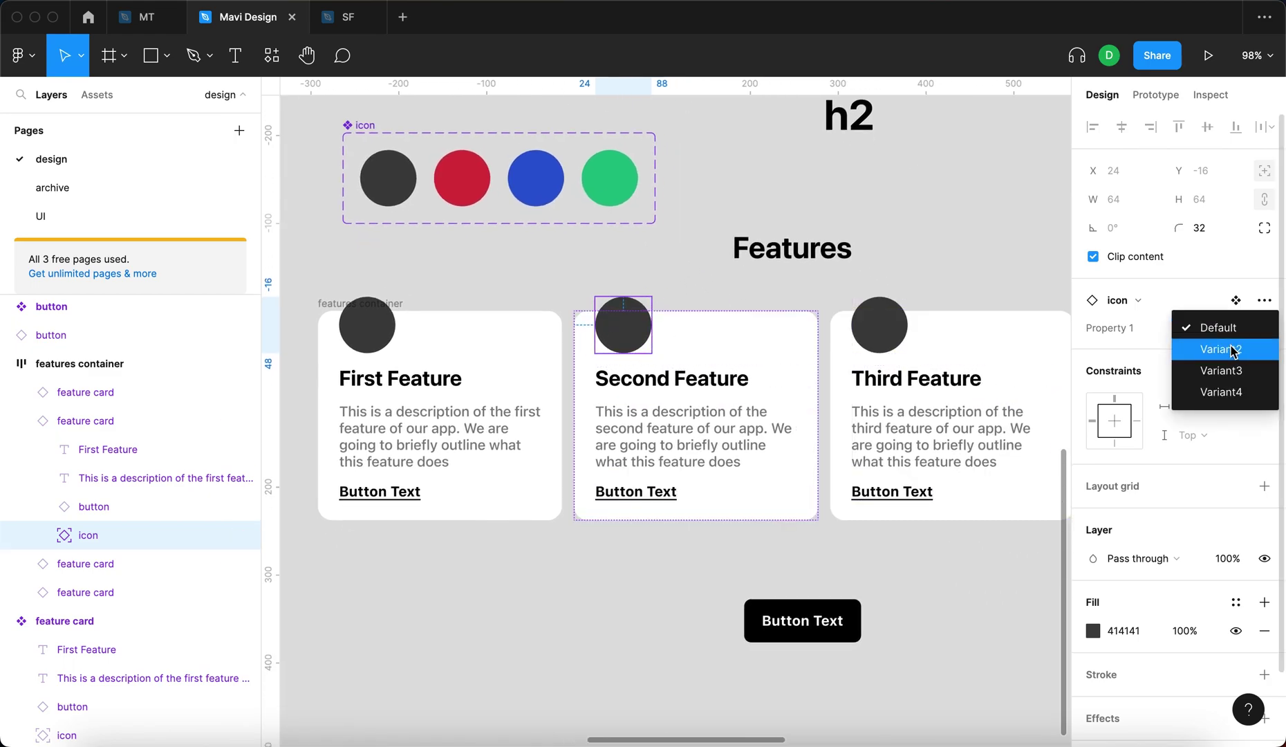
{"action": "left_click", "coordinate": [1221, 350]}
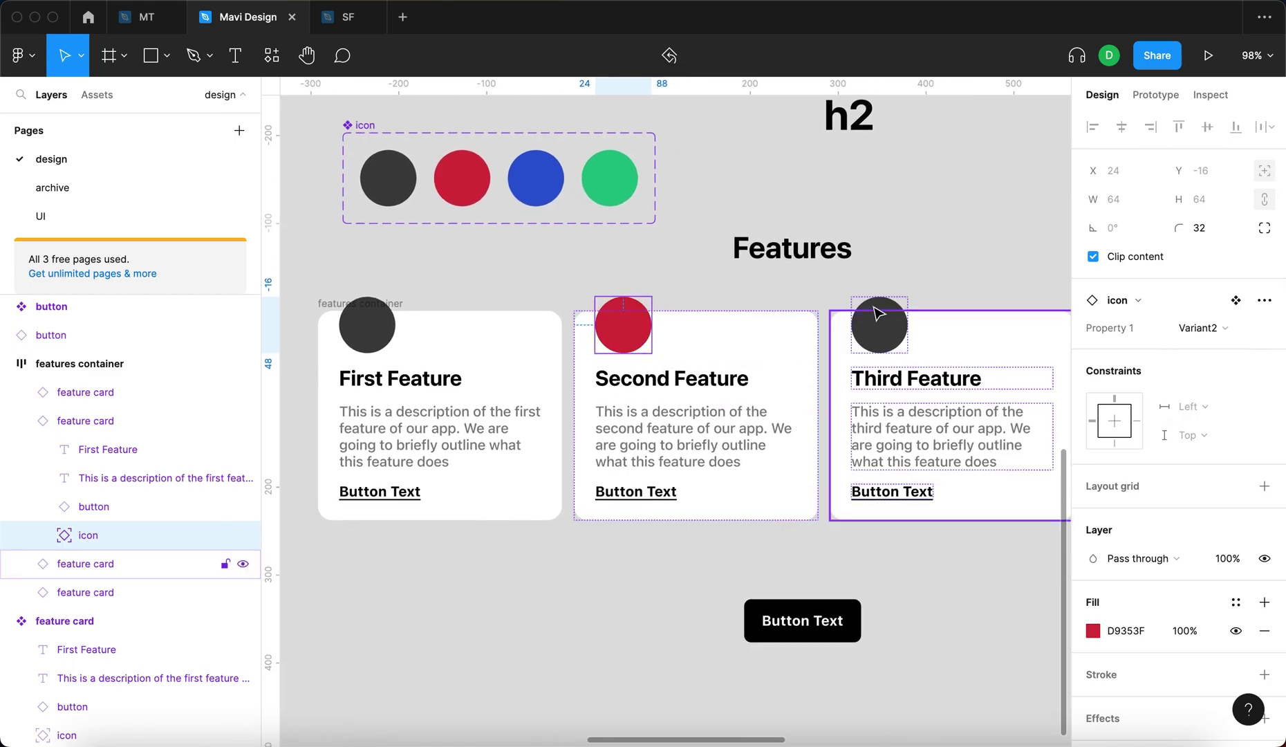
Switch the icon in the Third Feature card to Variant3.
{"action": "left_click", "coordinate": [881, 322]}
{"action": "scroll", "coordinate": [999, 348], "scroll_direction": "down", "scroll_amount": 1}
{"action": "scroll", "coordinate": [999, 348], "scroll_direction": "right", "scroll_amount": 3}
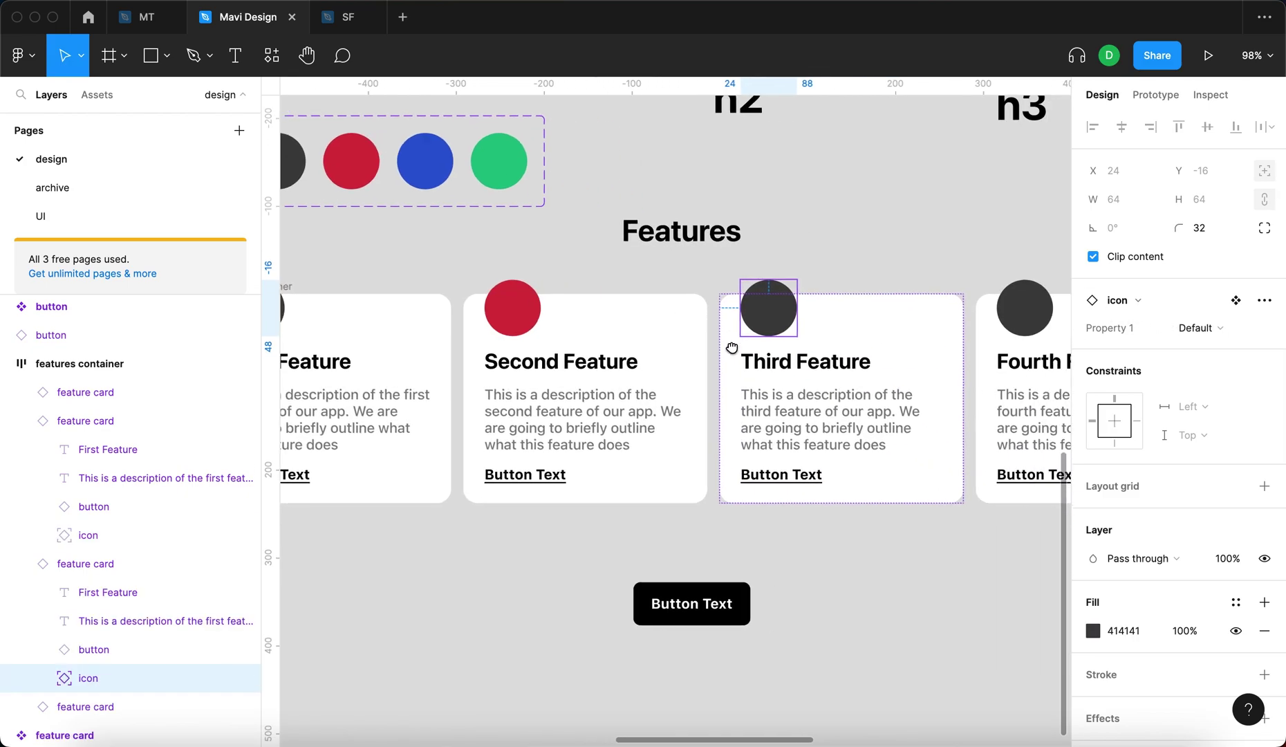
{"action": "left_click", "coordinate": [1201, 328]}
{"action": "left_click", "coordinate": [1203, 368]}
{"action": "left_click", "coordinate": [1004, 269]}
Switch the icon in the Fourth Feature card to Variant4.
{"action": "scroll", "coordinate": [899, 249], "scroll_direction": "right", "scroll_amount": 3}
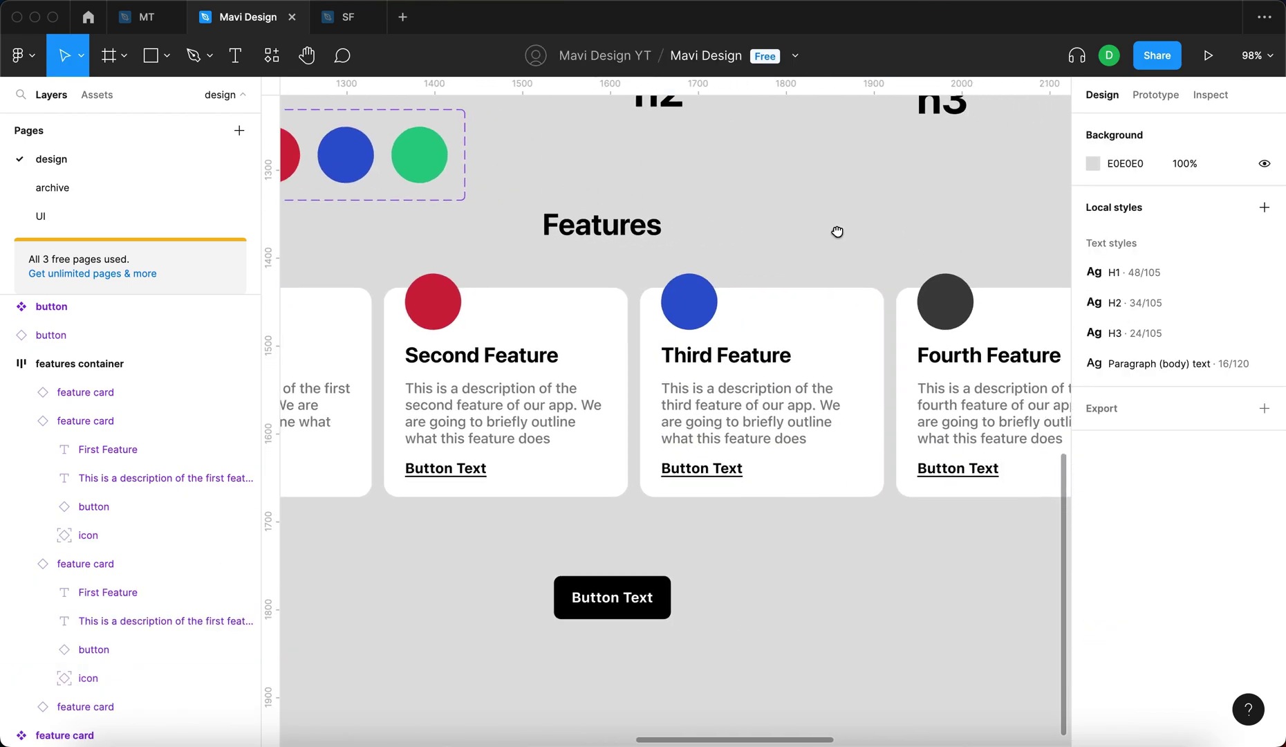
{"action": "left_click", "coordinate": [793, 275]}
{"action": "left_click", "coordinate": [1201, 327]}
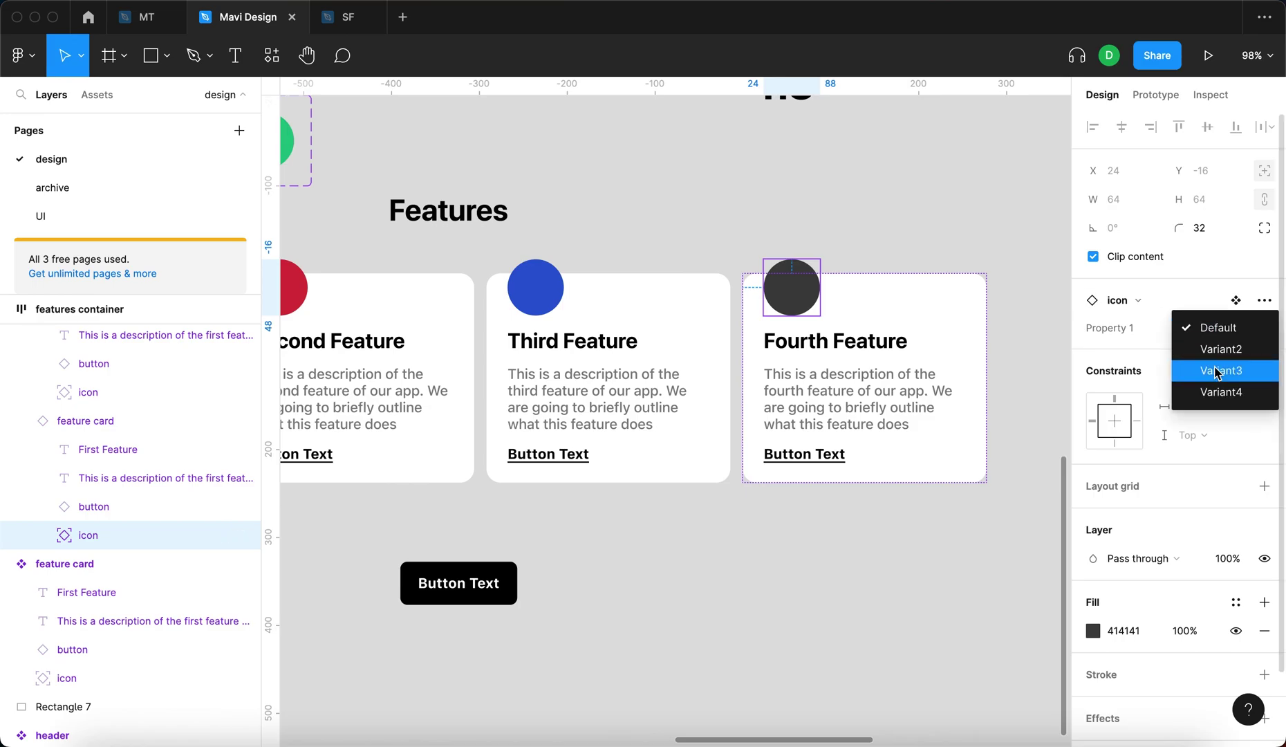
{"action": "left_click", "coordinate": [1217, 391]}
{"action": "key", "text": "Escape"}
Move the icon component set directly above the main feature card component.
{"action": "scroll", "coordinate": [950, 382], "scroll_direction": "down", "scroll_amount": 5}
{"action": "left_click_drag", "start_coordinate": [950, 382], "coordinate": [821, 419]}
{"action": "left_click_drag", "start_coordinate": [410, 239], "coordinate": [892, 254]}
Compare the icon set's Variant2 with the icon used in the Second Feature card.
{"action": "left_click", "coordinate": [925, 287]}
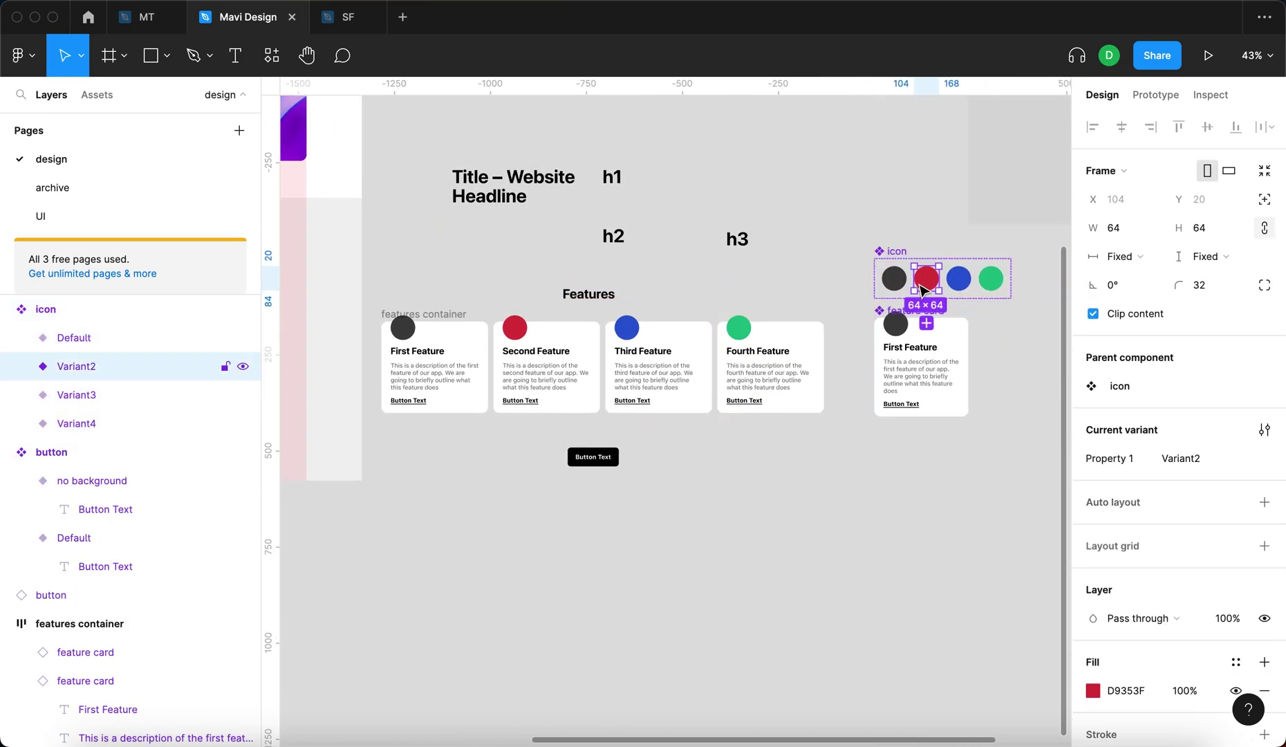
{"action": "scroll", "coordinate": [681, 359], "scroll_direction": "up", "scroll_amount": 2}
{"action": "scroll", "coordinate": [681, 358], "scroll_direction": "down", "scroll_amount": 3}
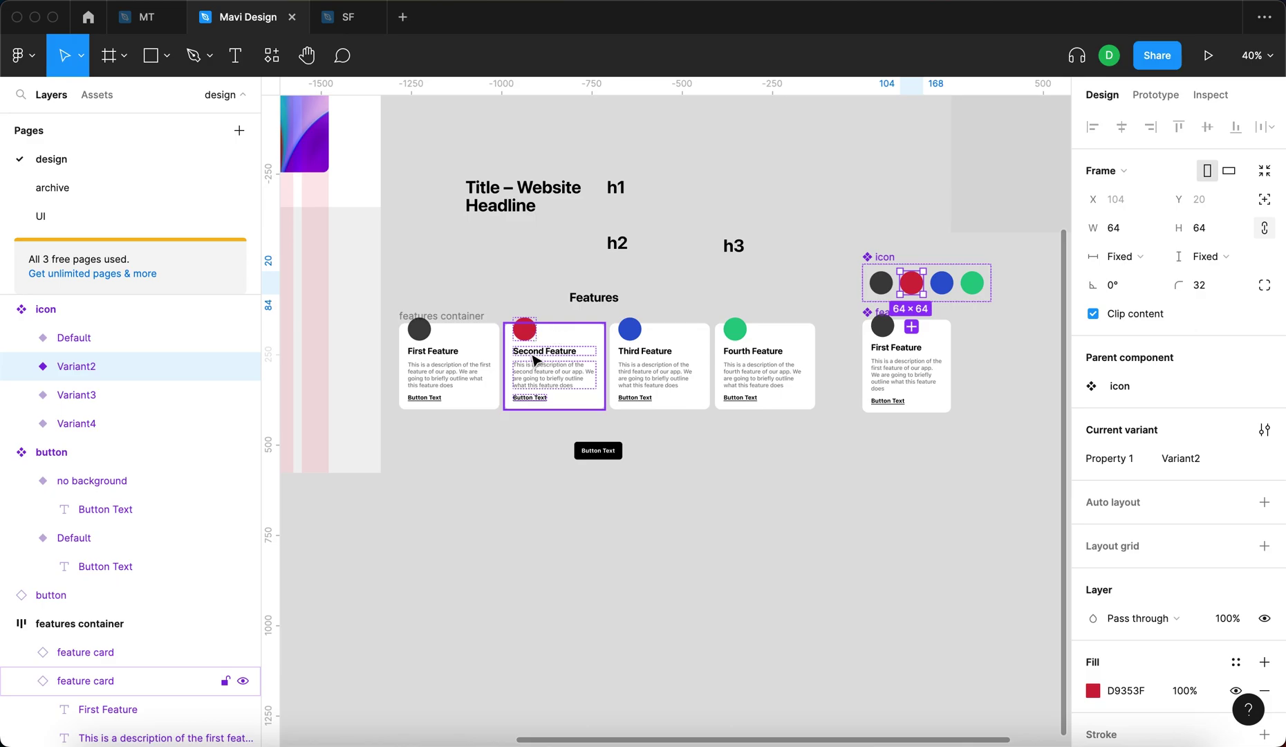
{"action": "scroll", "coordinate": [537, 359], "scroll_direction": "up", "scroll_amount": 5}
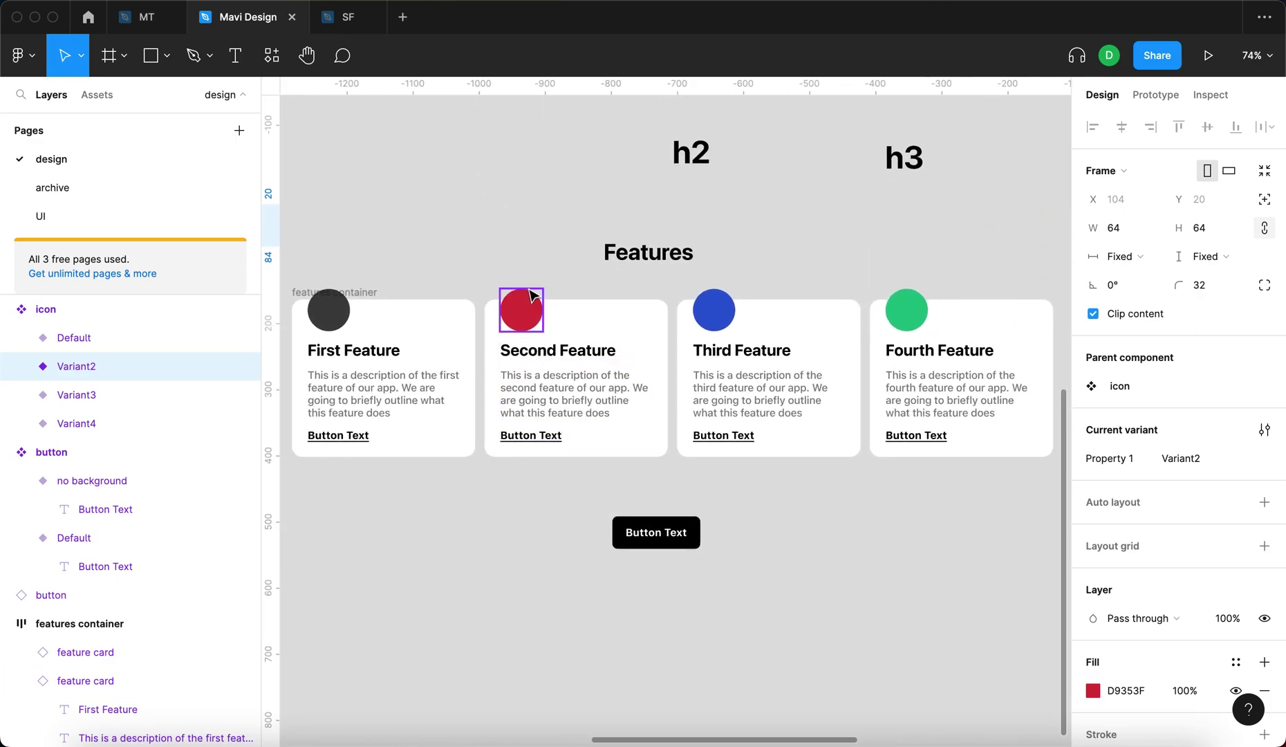
{"action": "left_click", "coordinate": [536, 242]}
{"action": "left_click", "coordinate": [520, 298]}
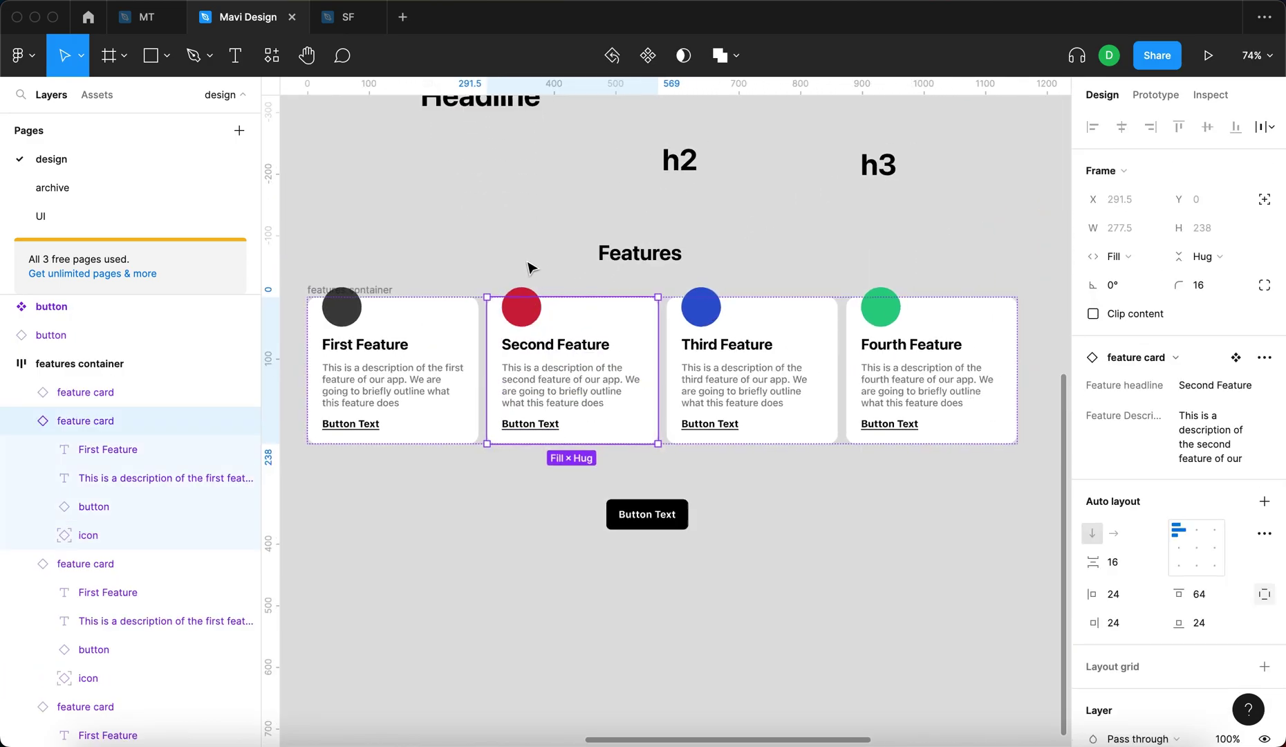
Recolour Variant2 of the icon component set from red to magenta by shifting the hue of its fill.
{"action": "scroll", "coordinate": [753, 399], "scroll_direction": "down", "scroll_amount": 8}
{"action": "scroll", "coordinate": [635, 318], "scroll_direction": "up", "scroll_amount": 2}
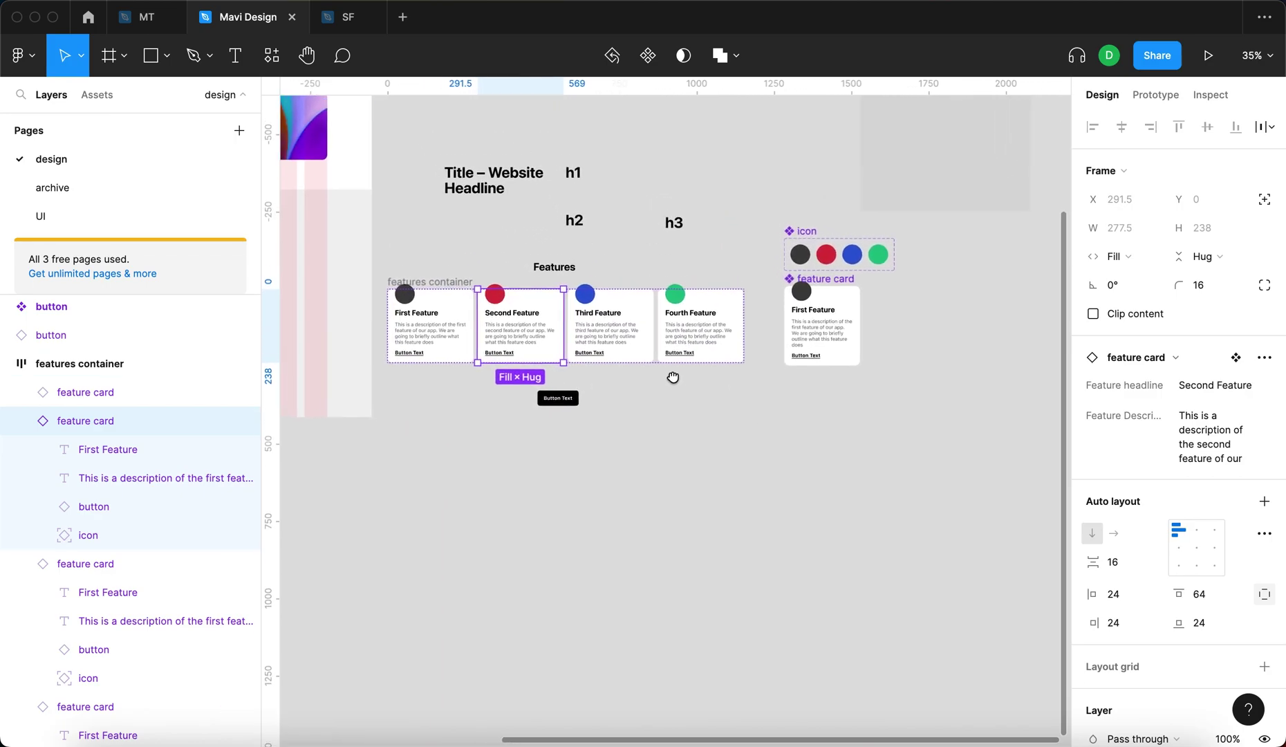
{"action": "left_click", "coordinate": [830, 262]}
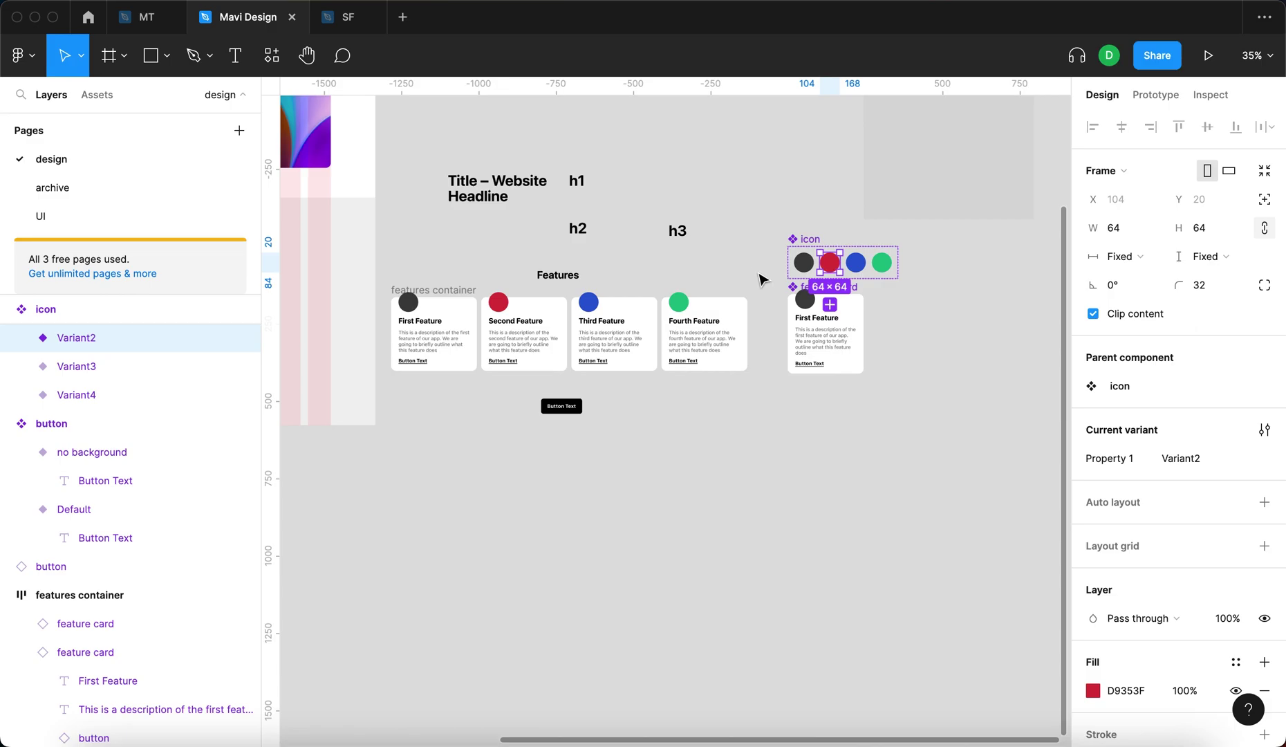
{"action": "scroll", "coordinate": [1257, 475], "scroll_direction": "down", "scroll_amount": 1}
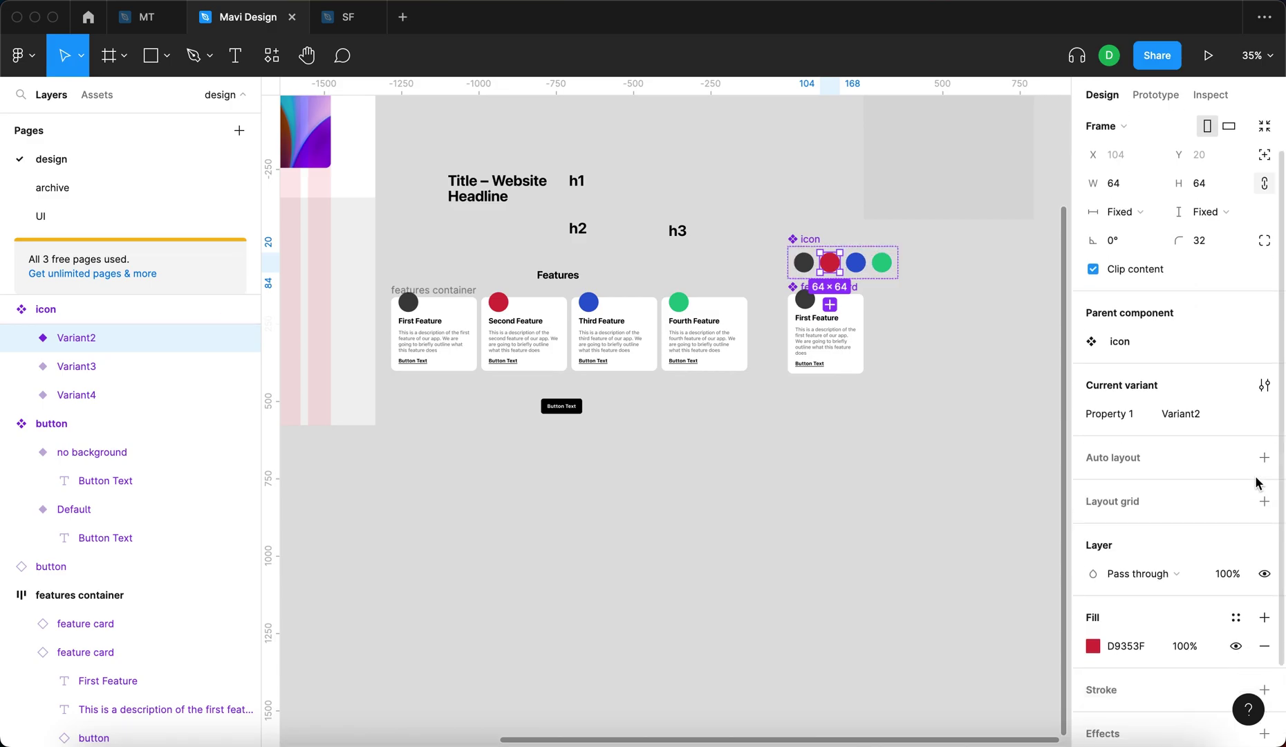
{"action": "left_click", "coordinate": [1093, 646]}
{"action": "left_click_drag", "start_coordinate": [927, 536], "coordinate": [978, 535]}
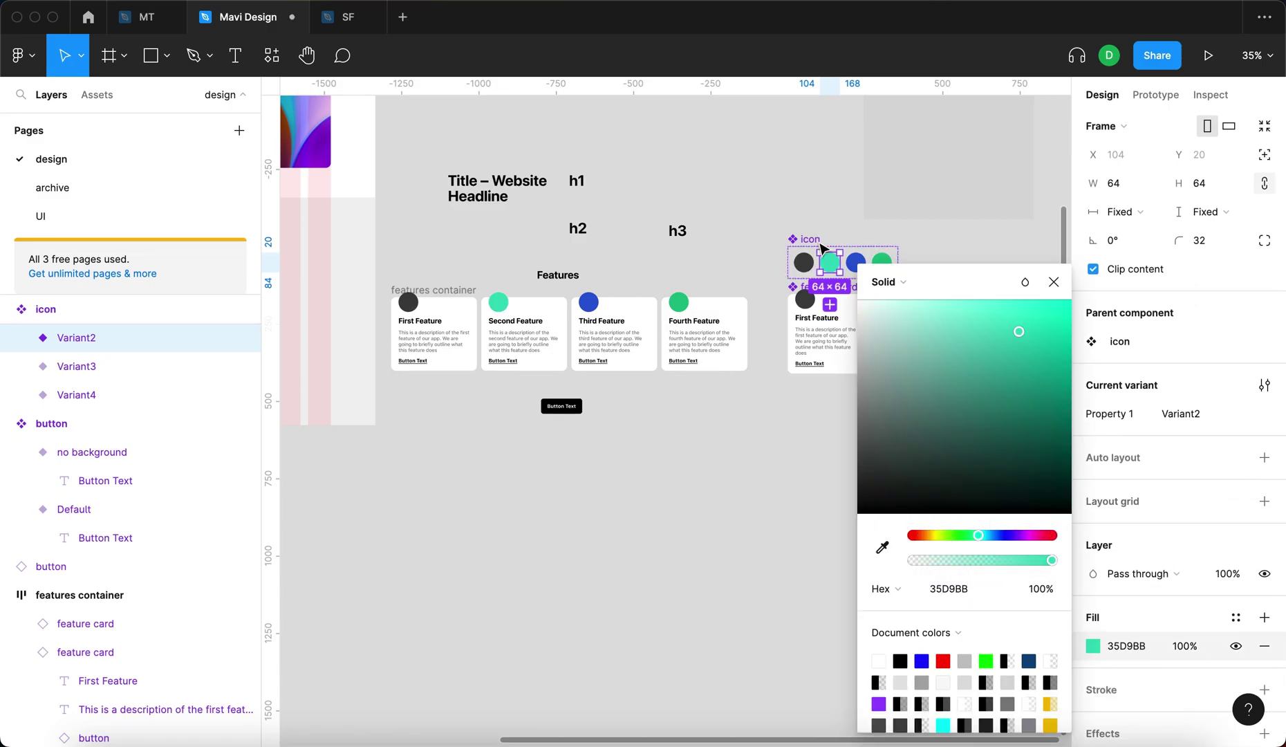
{"action": "left_click_drag", "start_coordinate": [1009, 537], "coordinate": [1039, 538]}
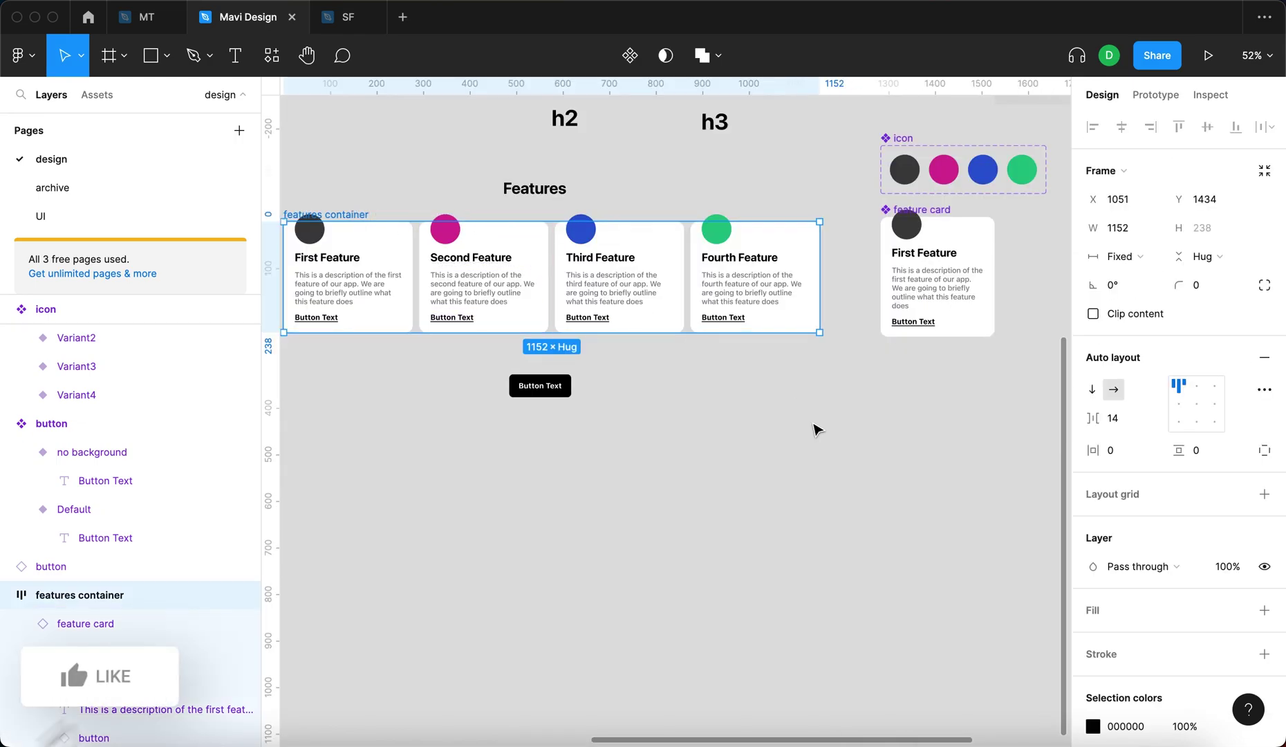
{"action": "left_click", "coordinate": [819, 428]}
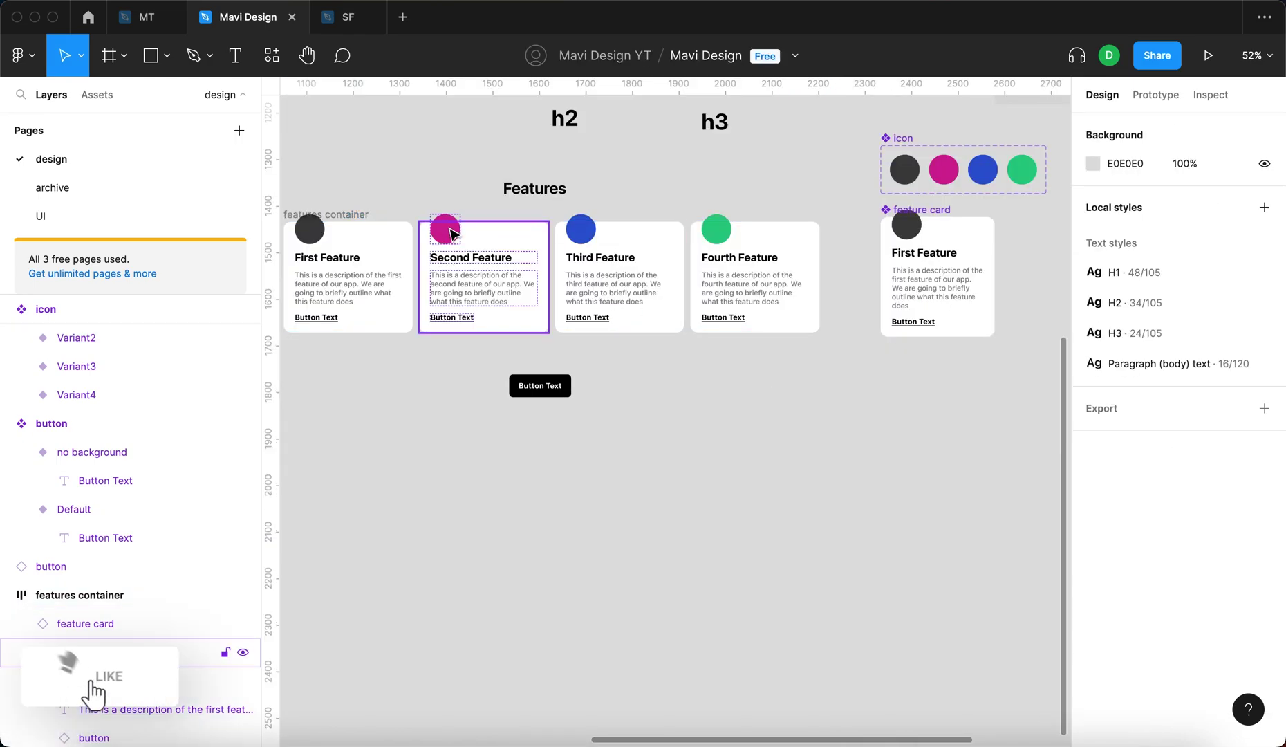
Wrap the features container, the Features heading and the button below it in one vertical auto layout frame.
{"action": "left_click", "coordinate": [363, 217]}
{"action": "key", "text": "shift+2"}
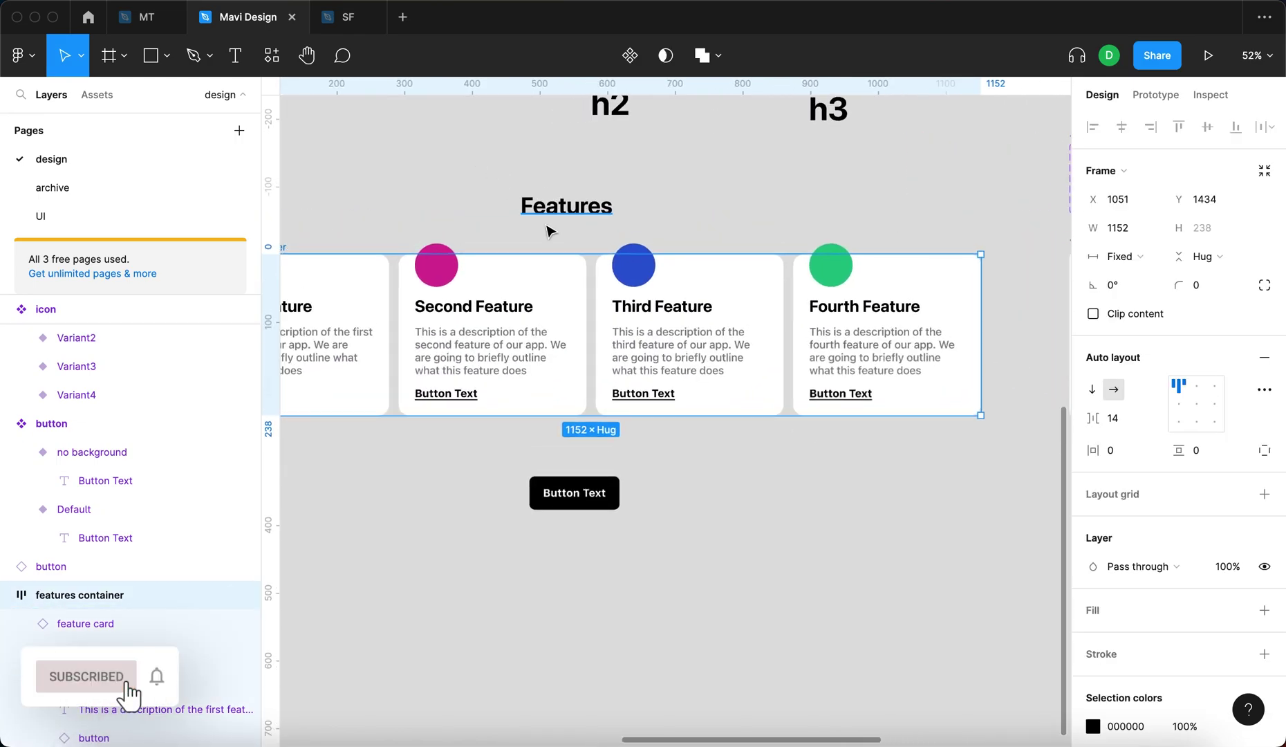
{"action": "left_click", "coordinate": [572, 208], "text": "shift"}
{"action": "left_click", "coordinate": [574, 493], "text": "shift"}
{"action": "scroll", "coordinate": [900, 491], "scroll_direction": "down", "scroll_amount": 10}
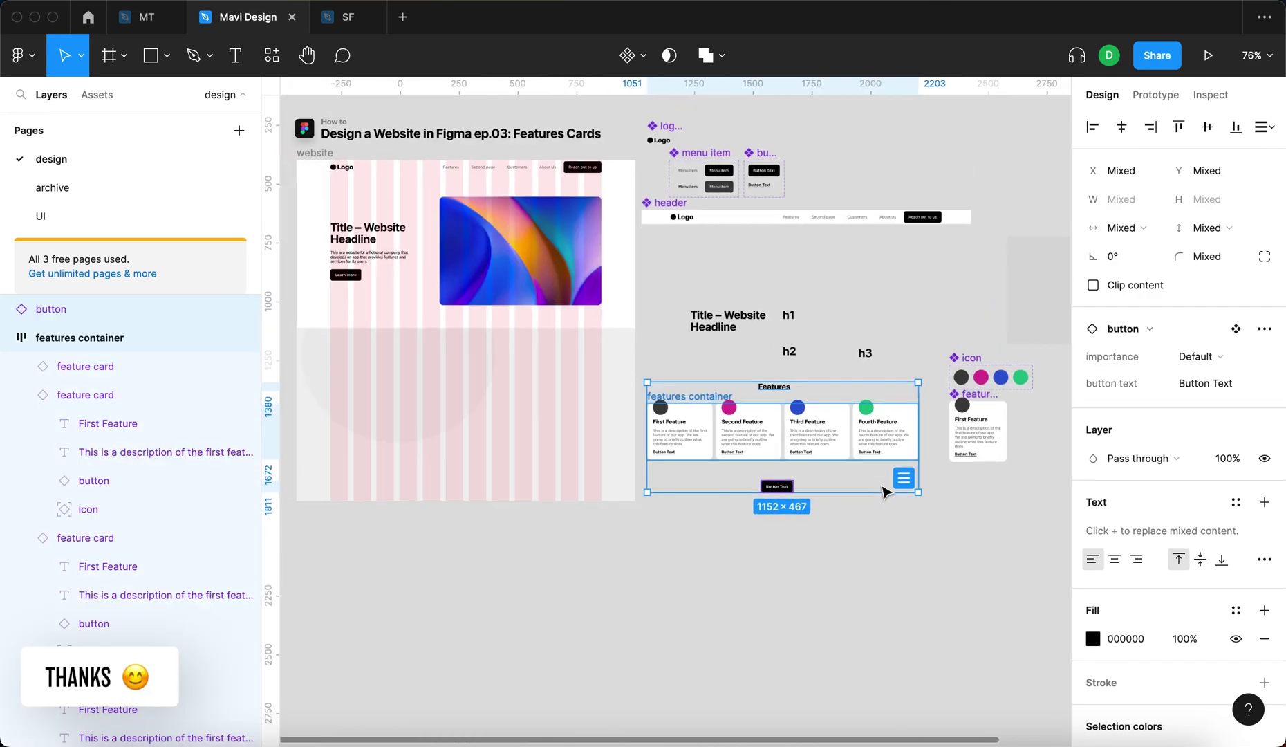
{"action": "key", "text": "shift+a"}
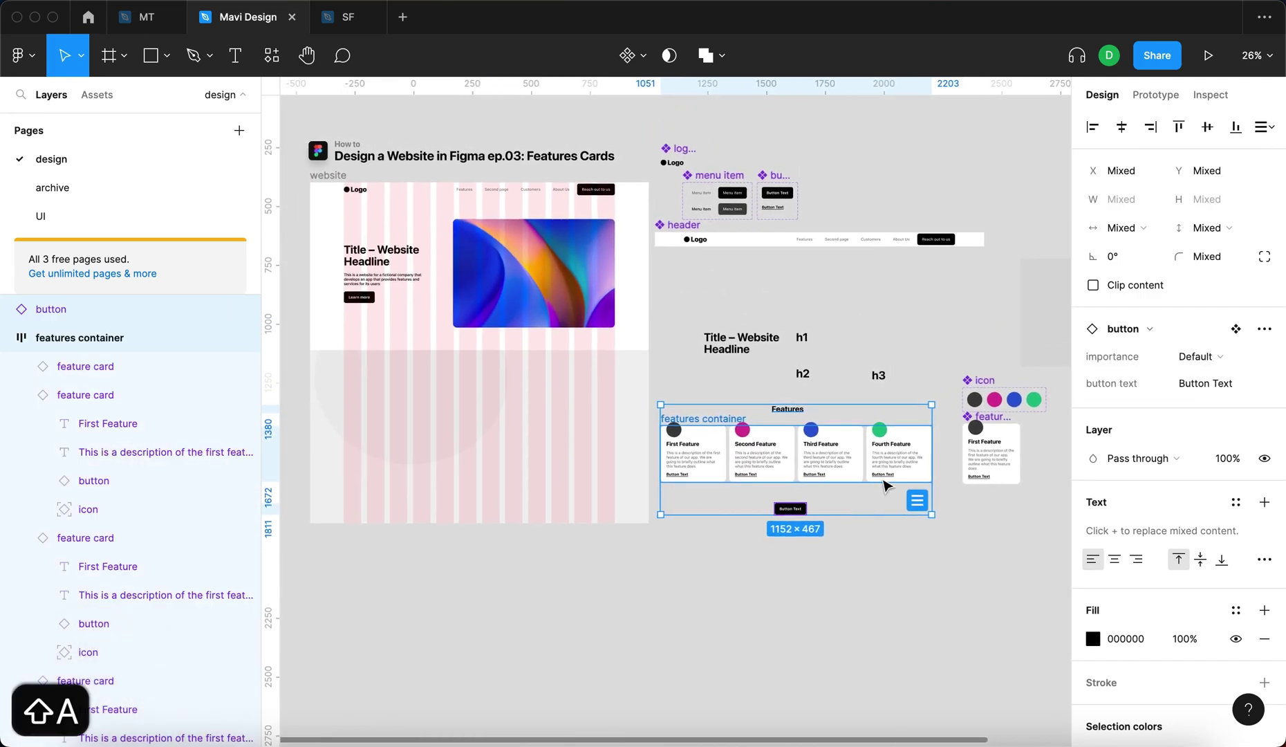
{"action": "scroll", "coordinate": [890, 453], "scroll_direction": "up", "scroll_amount": 3}
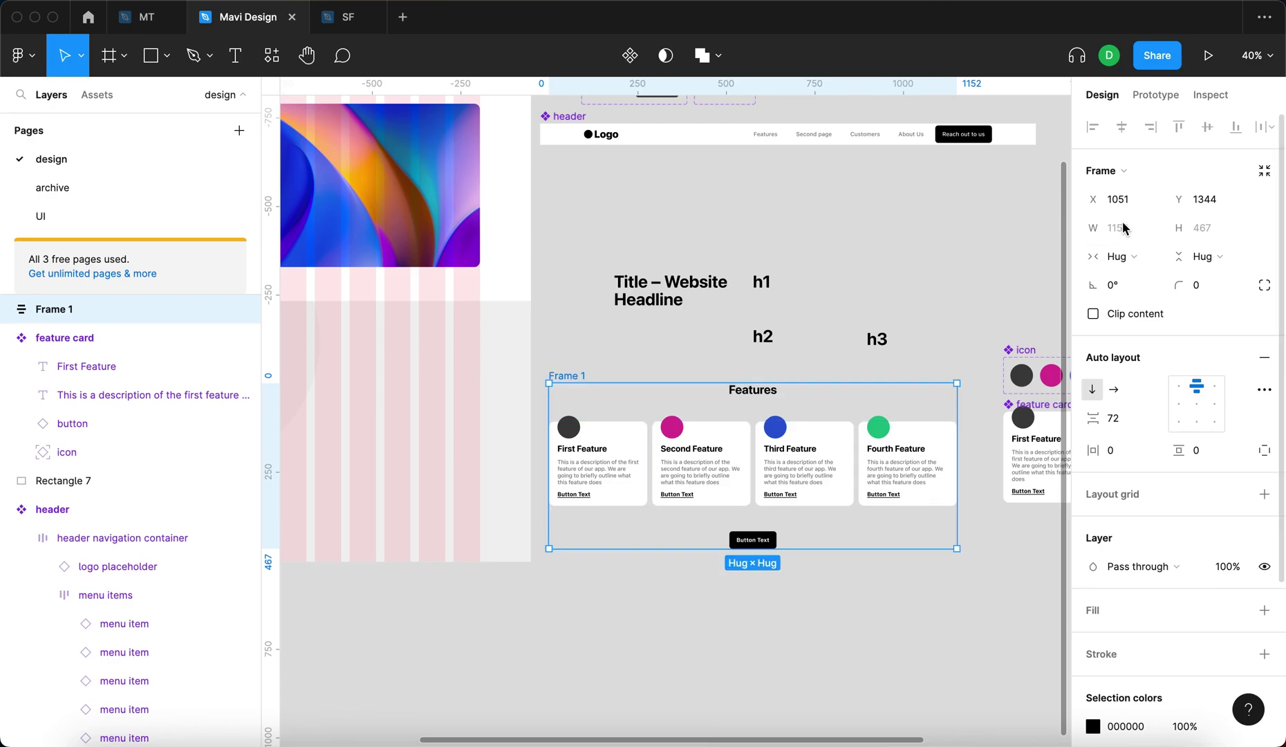
Fix the new frame's width at 1152 and adjust the horizontal resizing of the features container inside it.
{"action": "left_click", "coordinate": [1132, 255]}
{"action": "left_click", "coordinate": [1128, 233]}
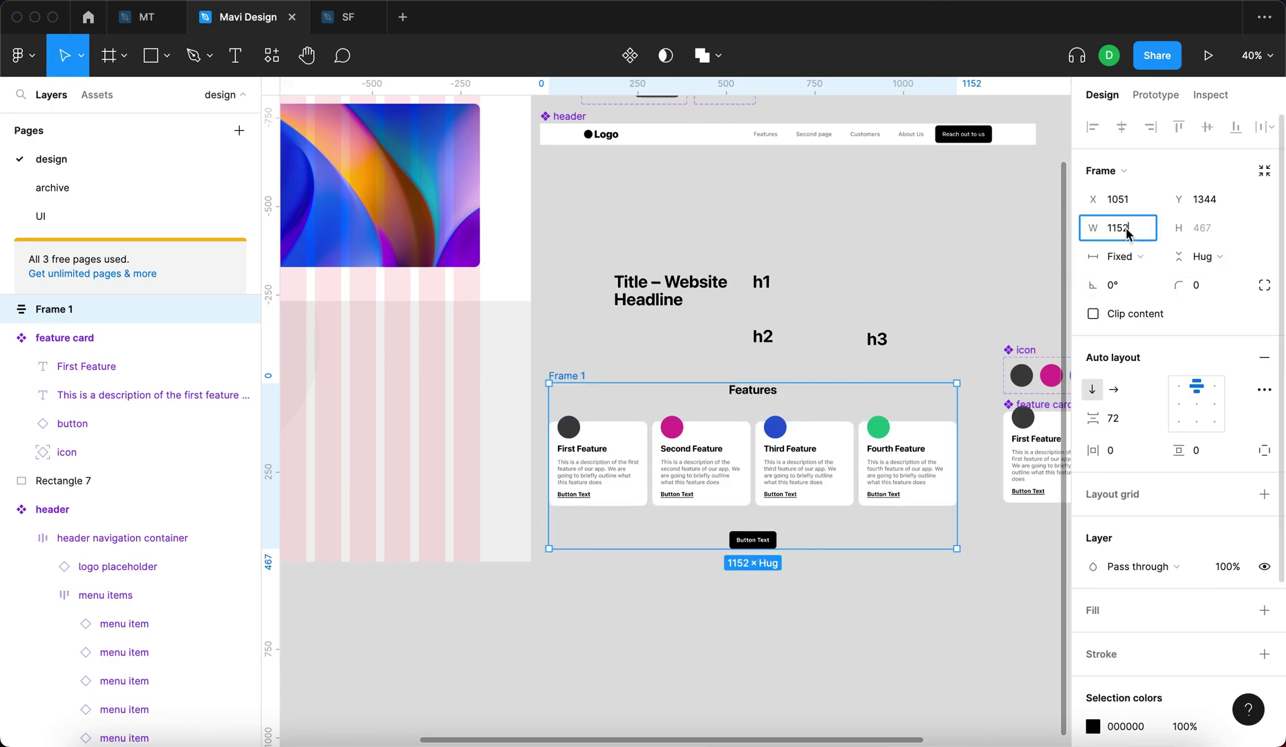
{"action": "key", "text": "Return"}
{"action": "left_click", "coordinate": [830, 489]}
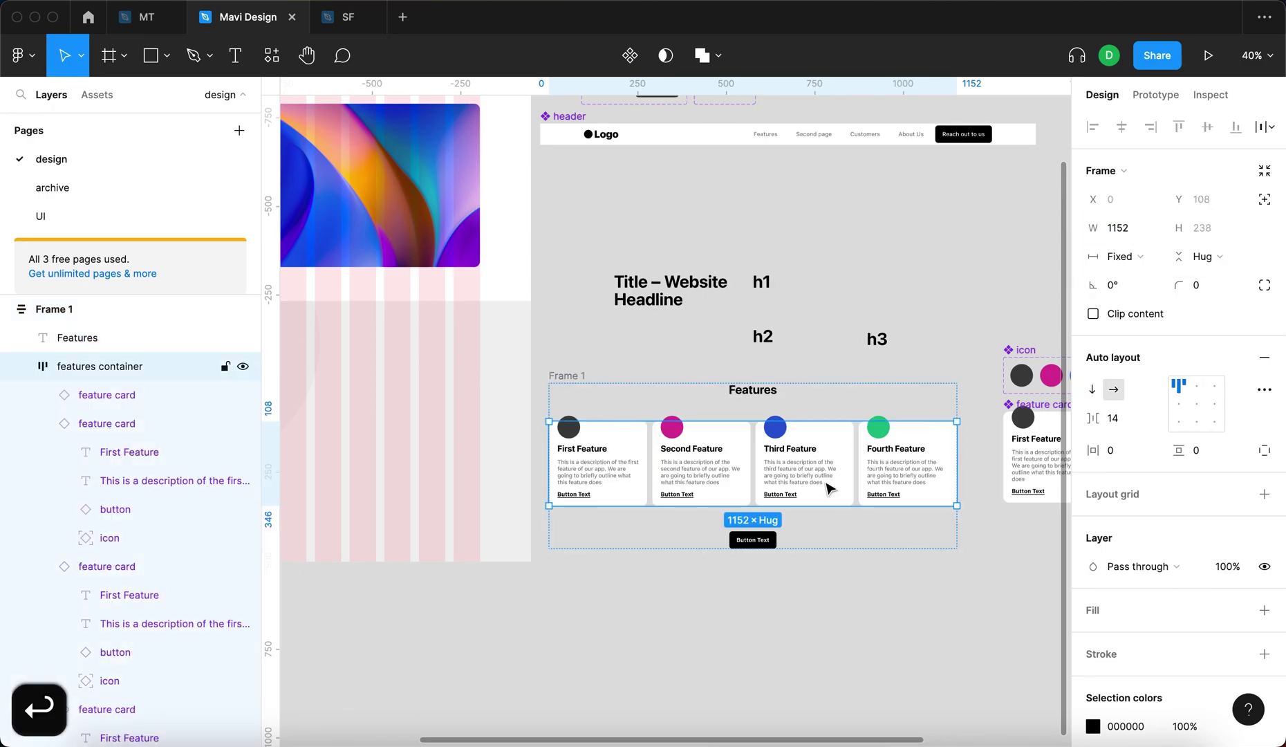
{"action": "left_click", "coordinate": [1133, 257]}
{"action": "left_click", "coordinate": [1135, 295]}
{"action": "key", "text": "Escape"}
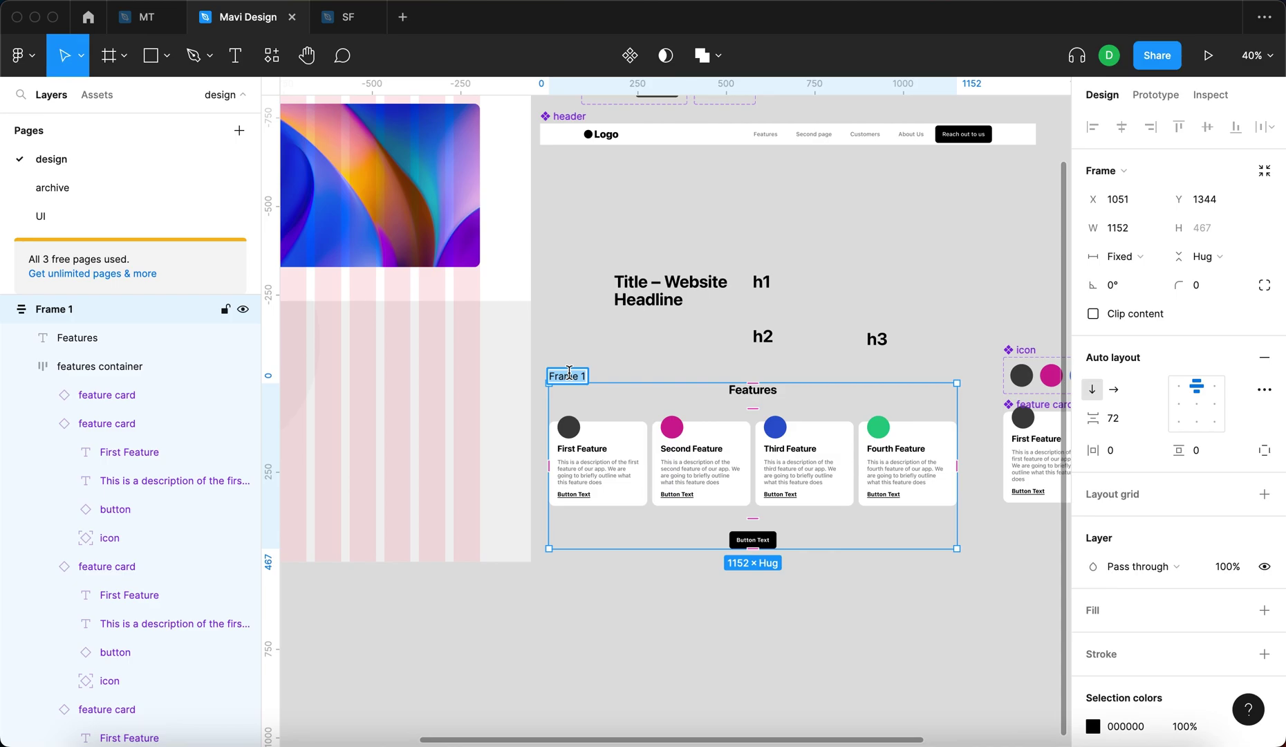
Rename the new frame as features section and set the vertical spacing between its items to 44.
{"action": "type", "text": "features section"}
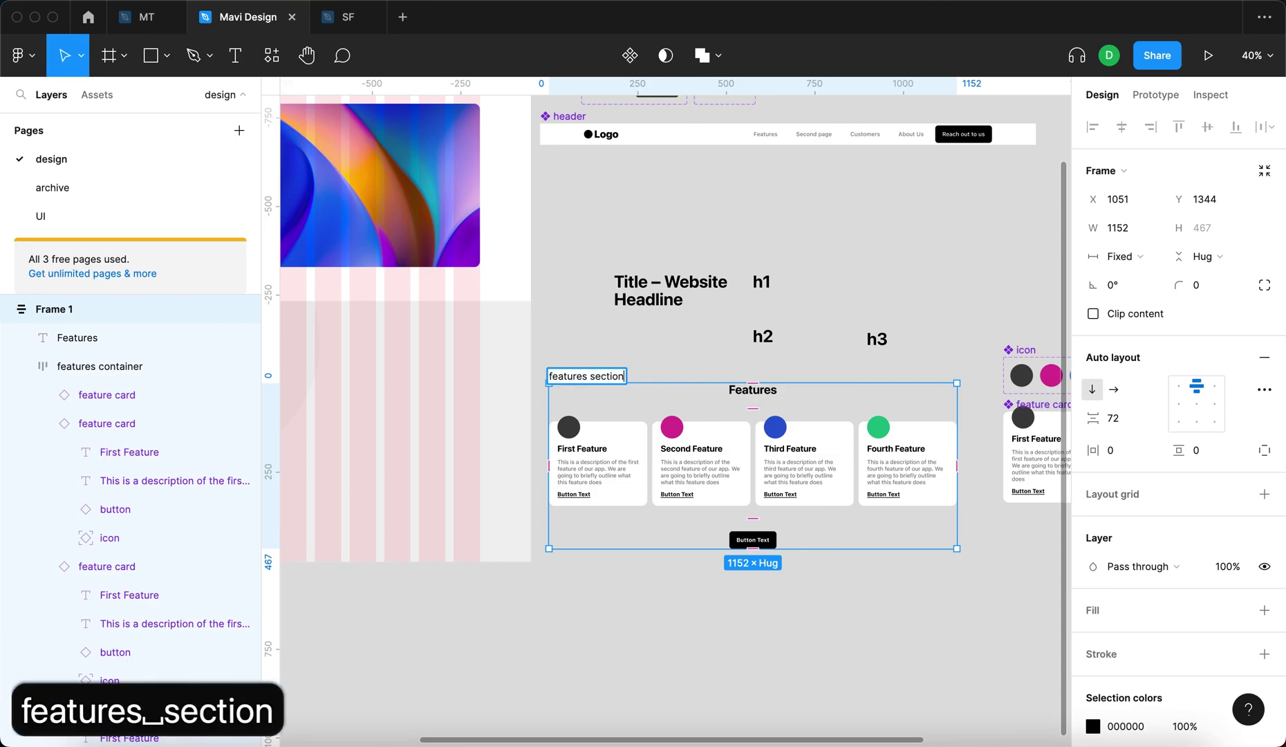
{"action": "key", "text": "Return"}
{"action": "scroll", "coordinate": [664, 408], "scroll_direction": "right", "scroll_amount": 3}
{"action": "left_click", "coordinate": [1148, 420]}
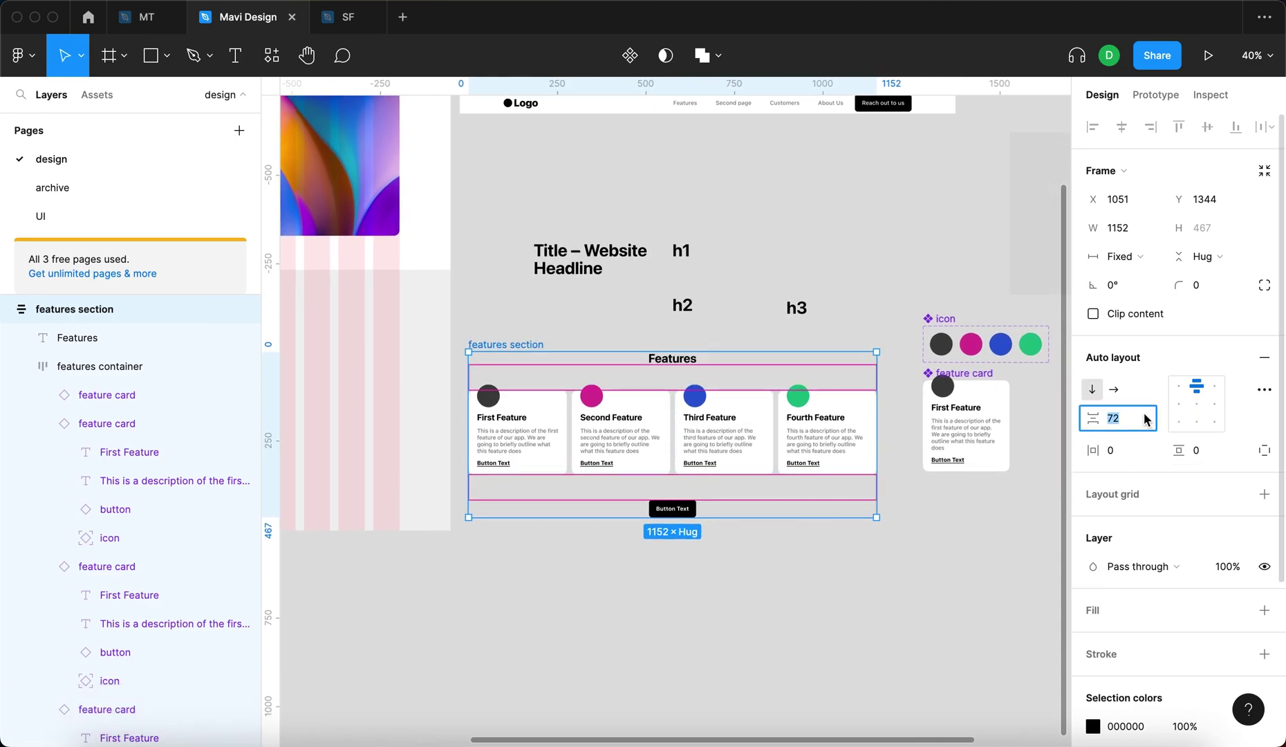
{"action": "type", "text": "64"}
{"action": "key", "text": "Return"}
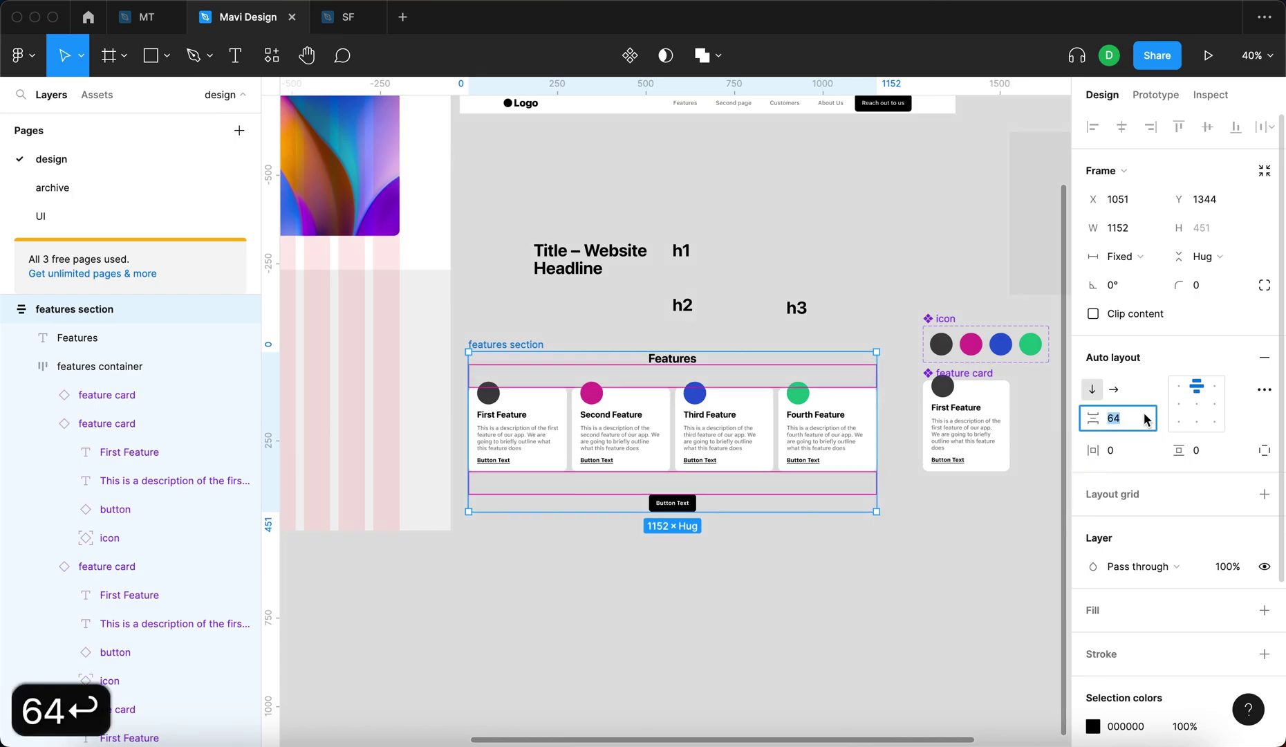
{"action": "type", "text": "44"}
{"action": "key", "text": "Return"}
{"action": "left_click", "coordinate": [832, 609]}
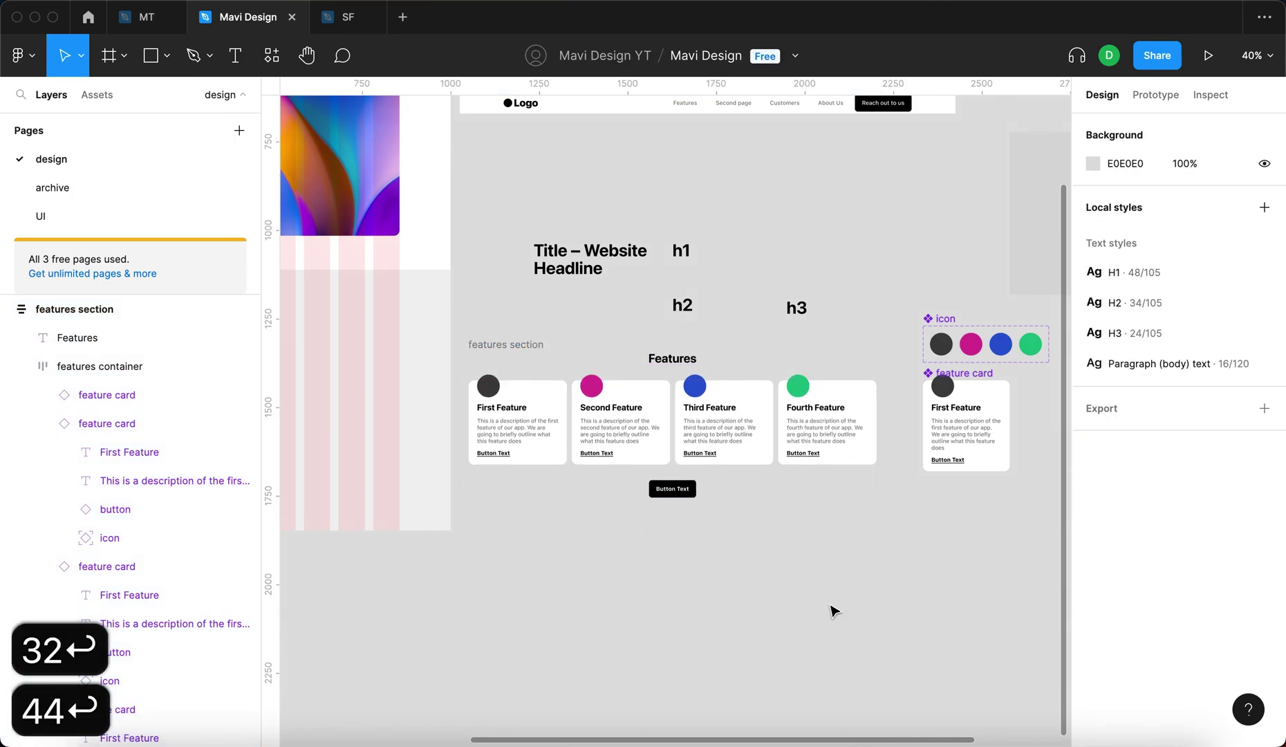
Move the features section to empty canvas below the components and wrap it in an auto layout frame with 96 vertical padding.
{"action": "left_click_drag", "start_coordinate": [499, 347], "coordinate": [586, 540]}
{"action": "scroll", "coordinate": [576, 534], "scroll_direction": "down", "scroll_amount": 4}
{"action": "scroll", "coordinate": [577, 533], "scroll_direction": "right", "scroll_amount": 2}
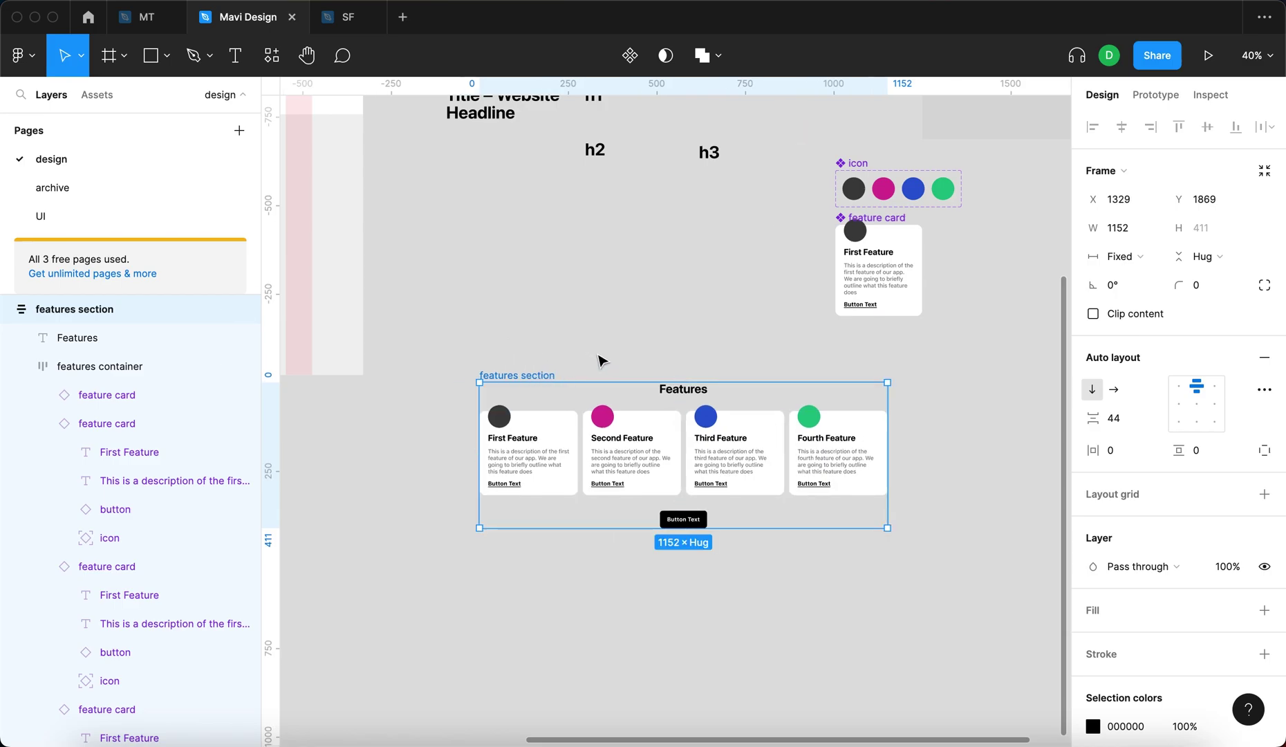
{"action": "key", "text": "shift+a"}
{"action": "left_click", "coordinate": [1200, 450]}
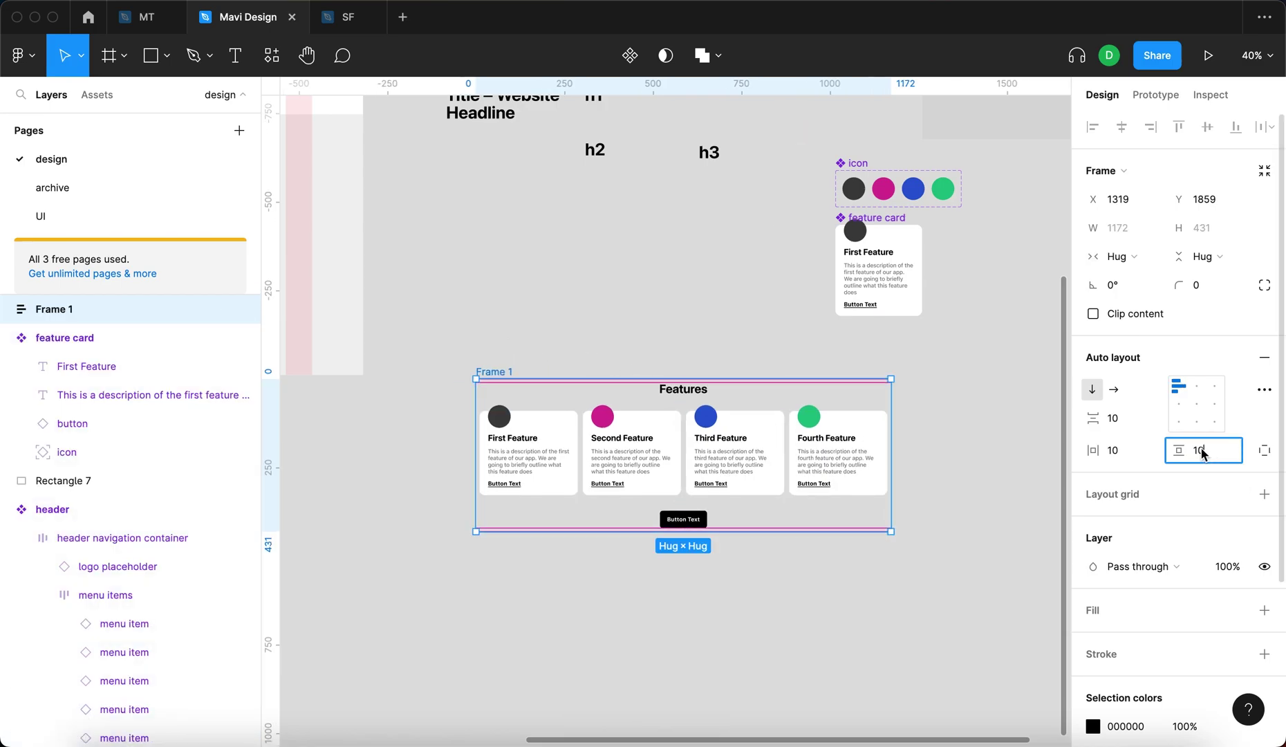
{"action": "type", "text": "96"}
{"action": "key", "text": "Return"}
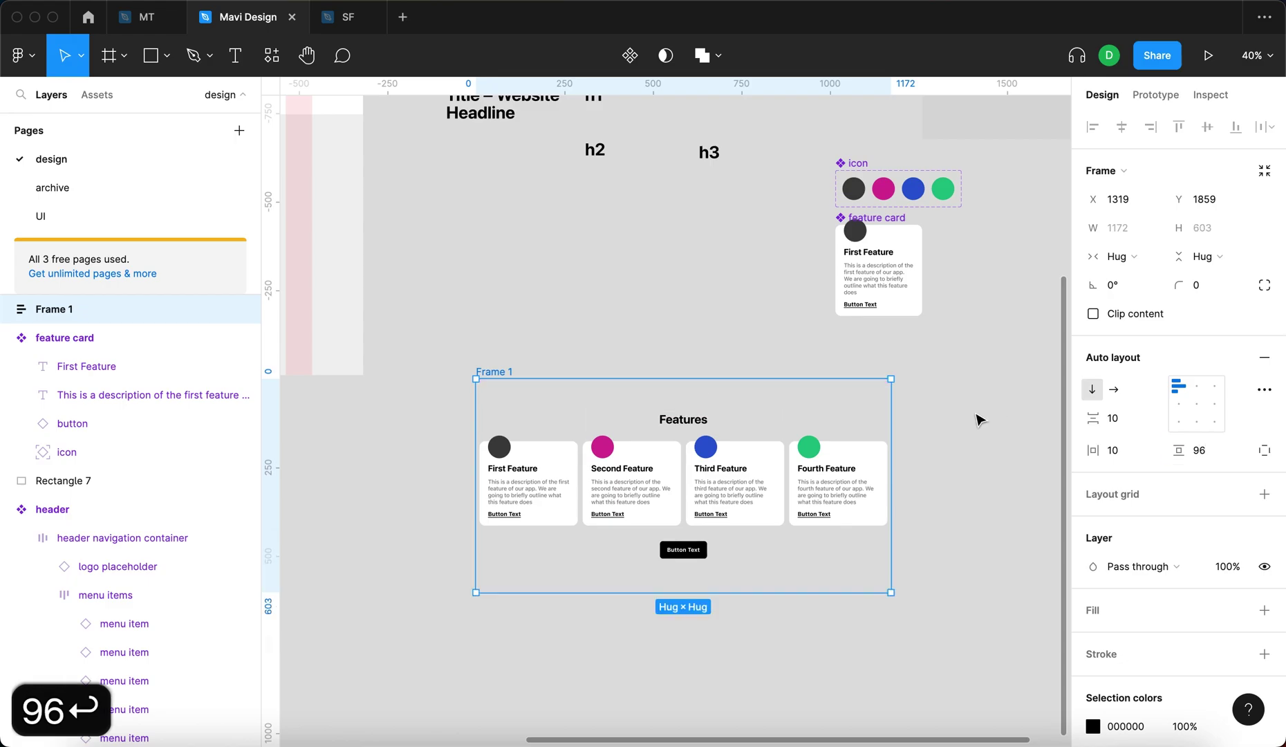
Set the outer frame's width to 1440 and align its contents to the top center.
{"action": "left_click_drag", "start_coordinate": [893, 419], "coordinate": [956, 420]}
{"action": "type", "text": "1"}
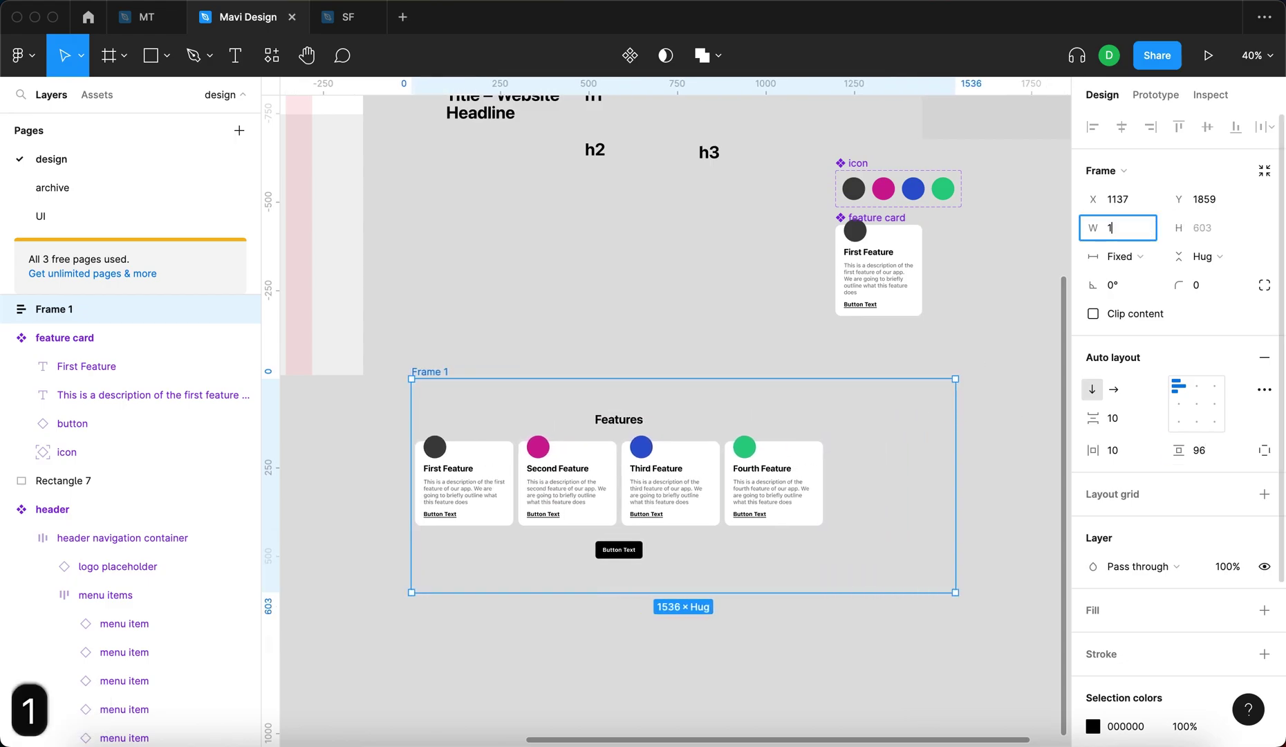
{"action": "type", "text": "440"}
{"action": "key", "text": "Return"}
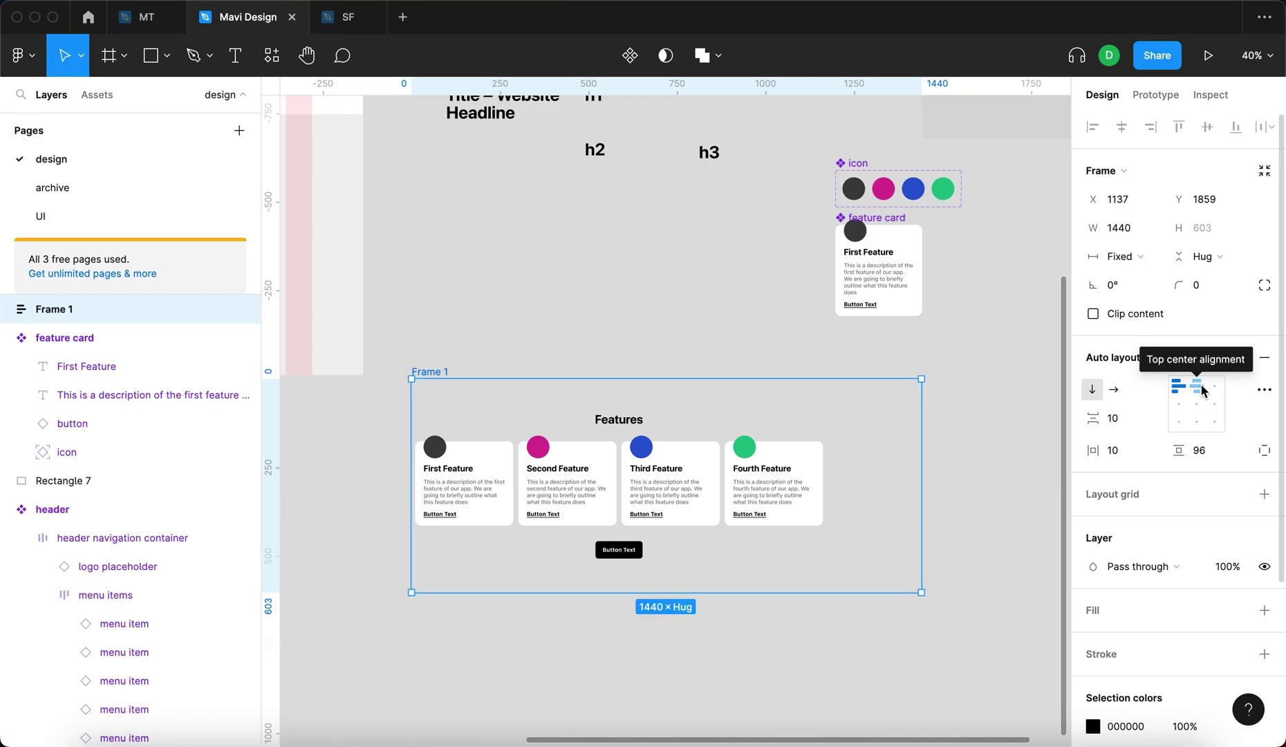
{"action": "left_click", "coordinate": [1203, 391]}
Widen the outer frame to about 1553 and give it a white FFFFFF fill.
{"action": "left_click_drag", "start_coordinate": [922, 436], "coordinate": [961, 430]}
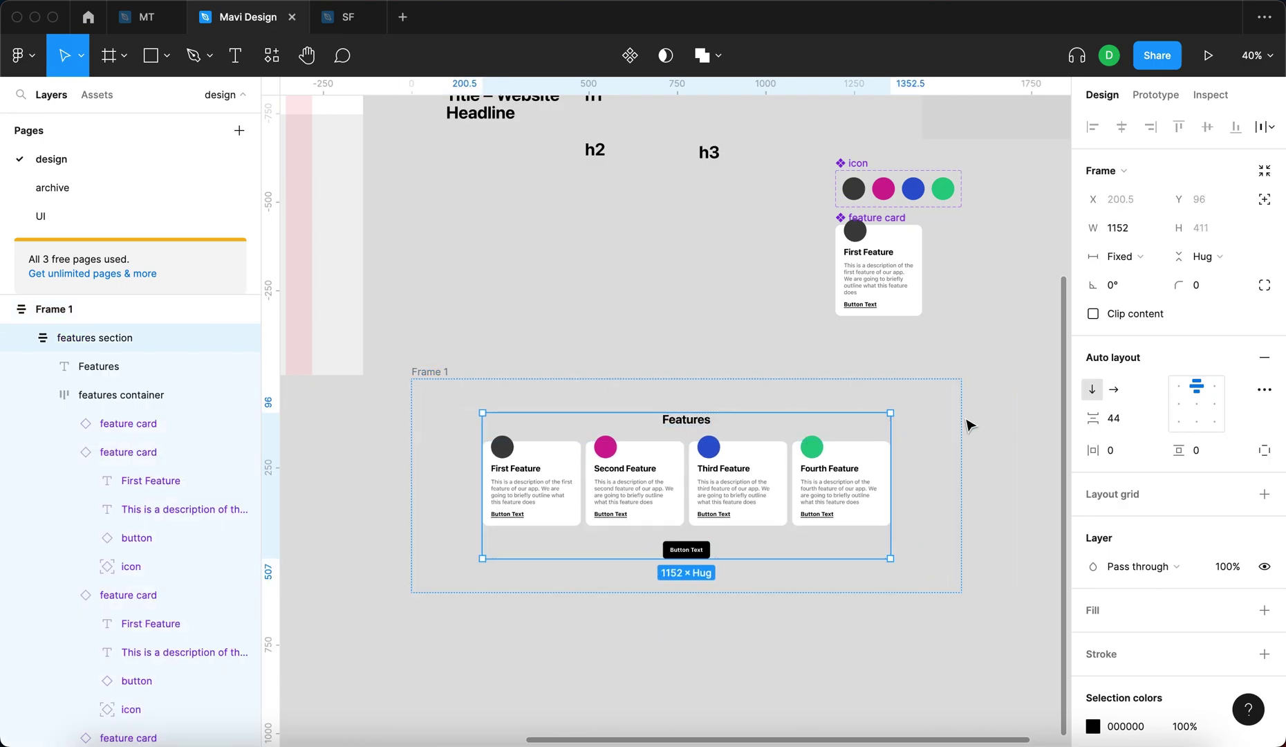
{"action": "scroll", "coordinate": [1176, 567], "scroll_direction": "down", "scroll_amount": 1}
{"action": "left_click", "coordinate": [1262, 588]}
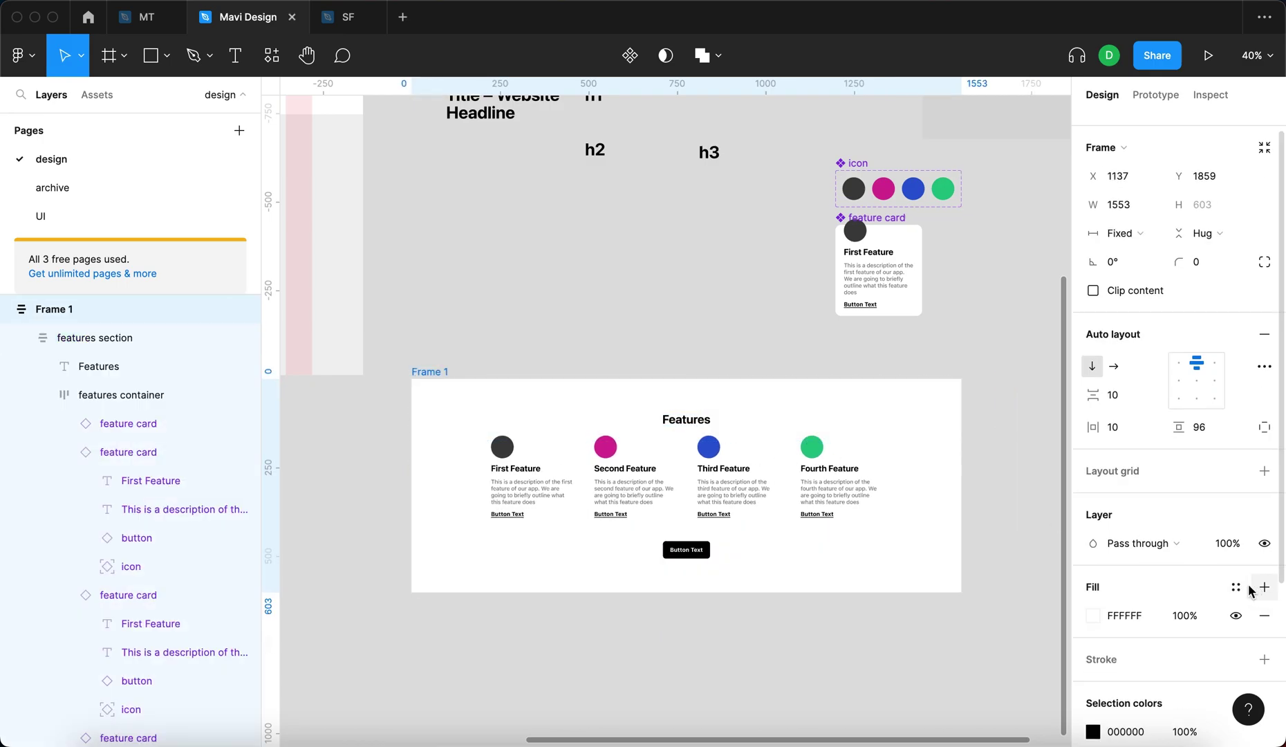
{"action": "left_click", "coordinate": [1049, 603]}
Move the main feature card component to the right of the white outer frame and shift the frame up beneath the icon set.
{"action": "scroll", "coordinate": [637, 385], "scroll_direction": "down", "scroll_amount": 5}
{"action": "scroll", "coordinate": [634, 390], "scroll_direction": "down", "scroll_amount": 2}
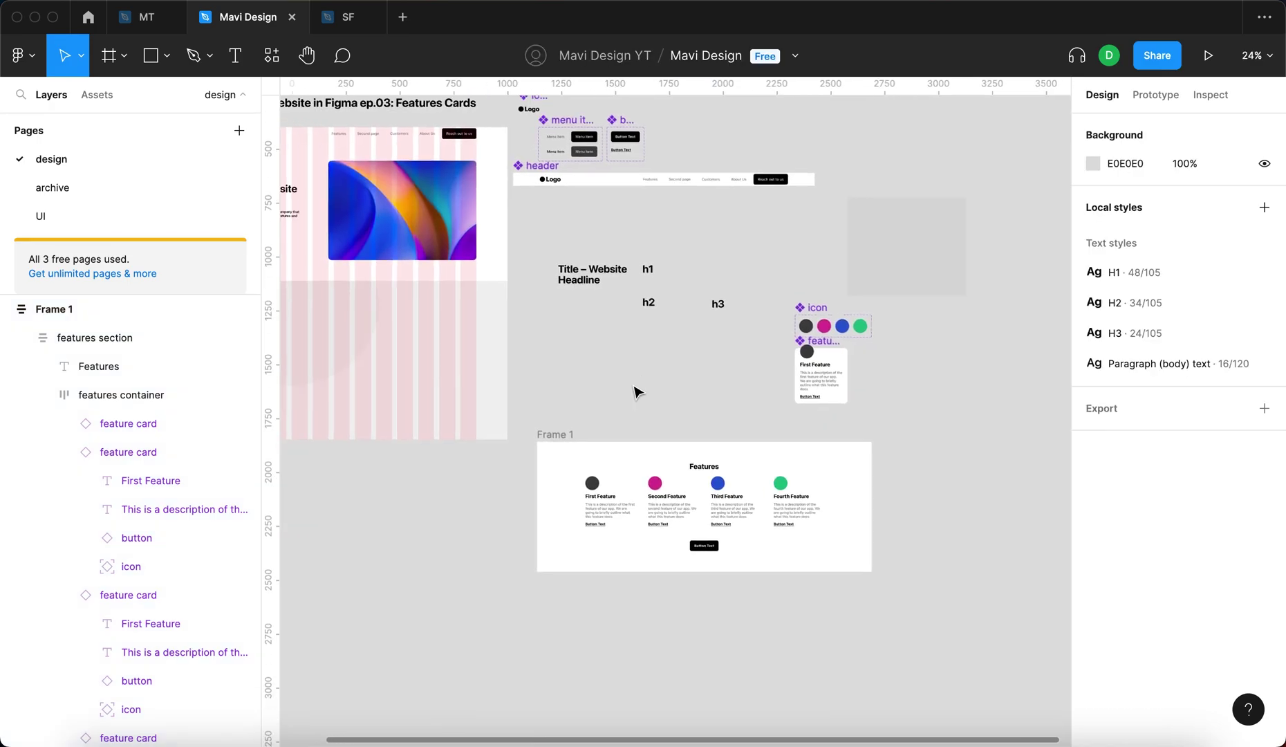
{"action": "scroll", "coordinate": [908, 504], "scroll_direction": "up", "scroll_amount": 3}
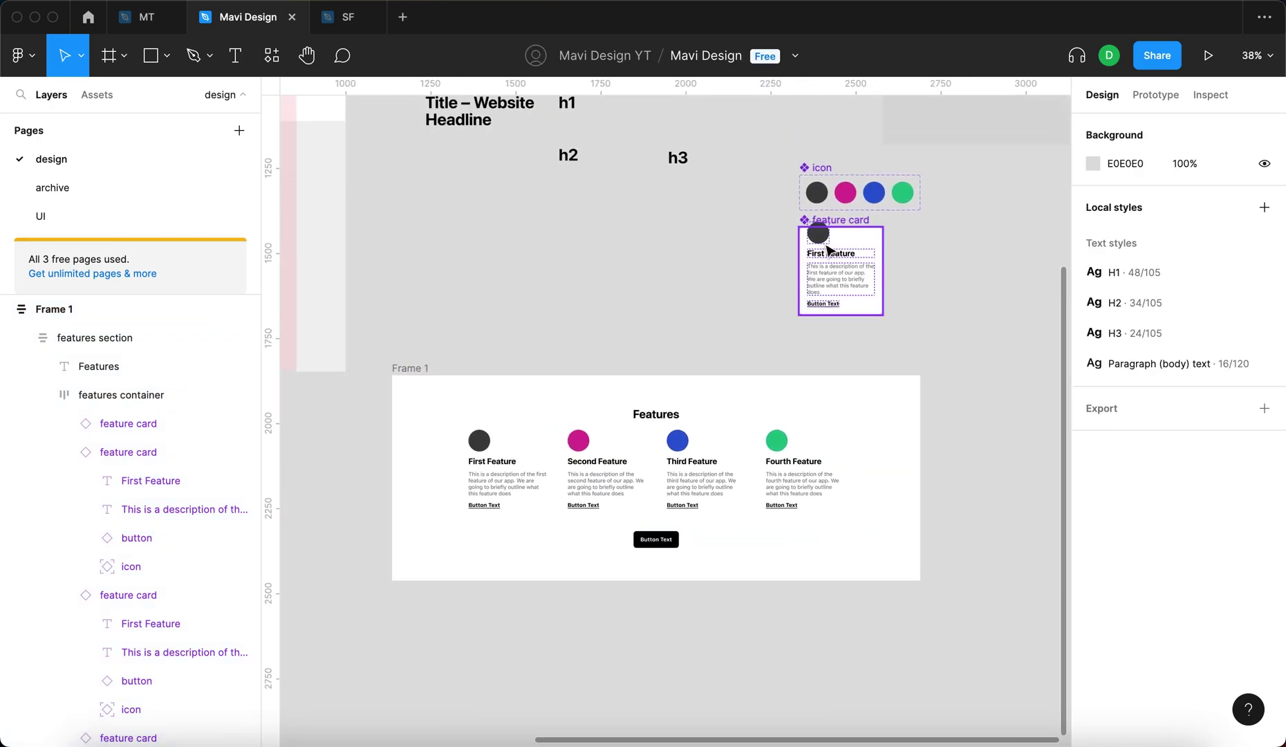
{"action": "left_click_drag", "start_coordinate": [844, 227], "coordinate": [993, 374]}
{"action": "left_click", "coordinate": [763, 296]}
{"action": "left_click_drag", "start_coordinate": [408, 368], "coordinate": [397, 273]}
Change the main feature card component's fill to a light grey of about F5F5F5.
{"action": "left_click", "coordinate": [946, 383]}
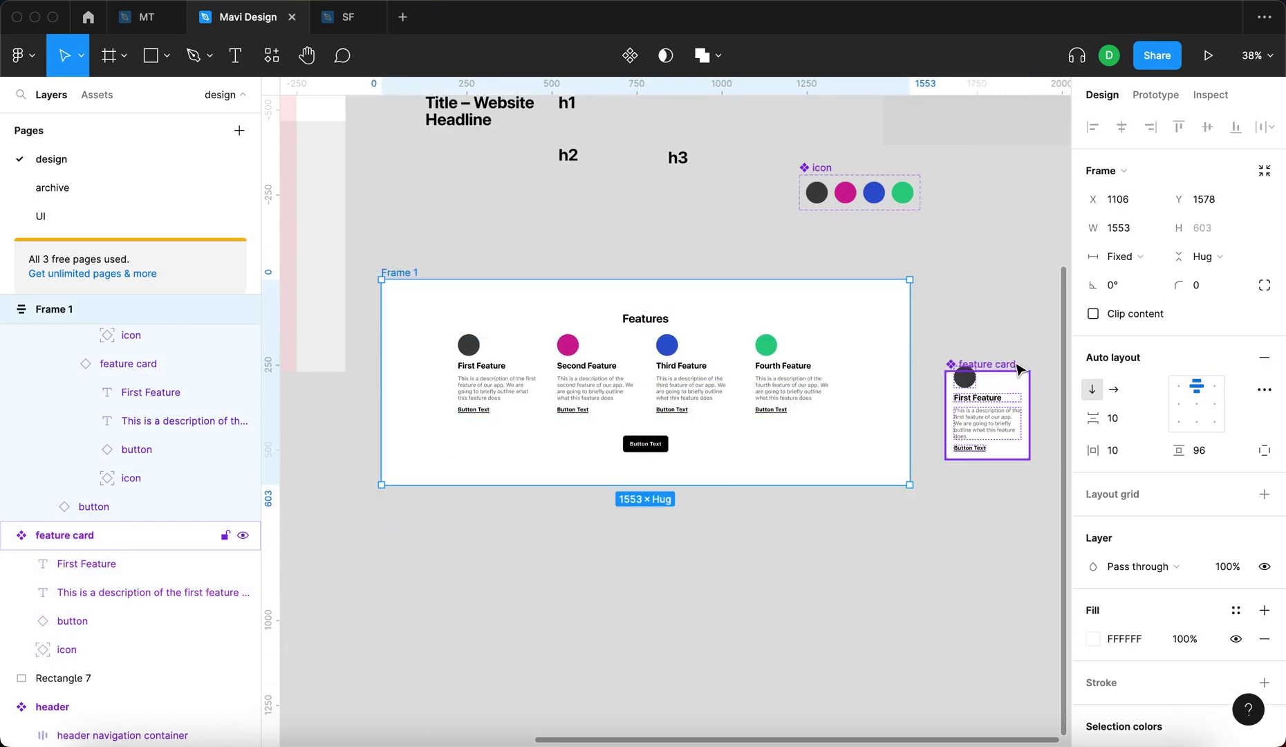
{"action": "scroll", "coordinate": [1016, 419], "scroll_direction": "right", "scroll_amount": 1}
{"action": "scroll", "coordinate": [1120, 598], "scroll_direction": "down", "scroll_amount": 2}
{"action": "scroll", "coordinate": [1120, 599], "scroll_direction": "down", "scroll_amount": 3}
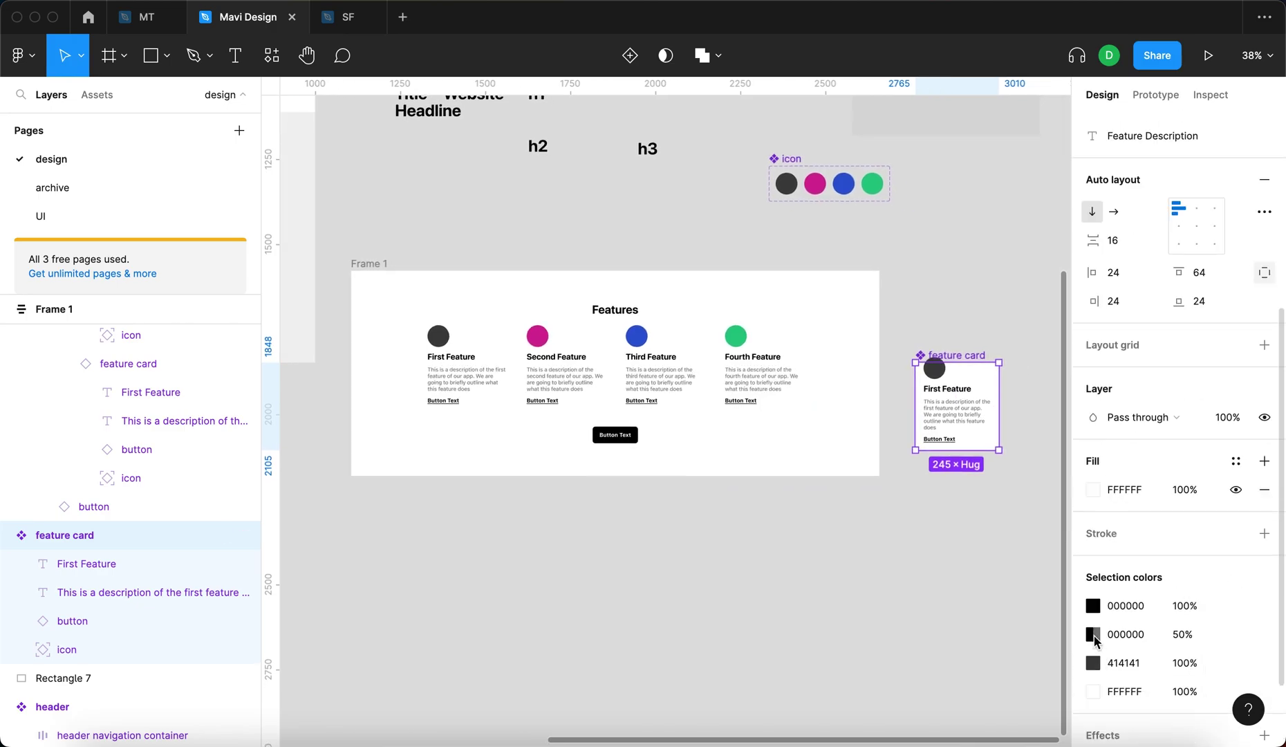
{"action": "left_click", "coordinate": [1093, 489]}
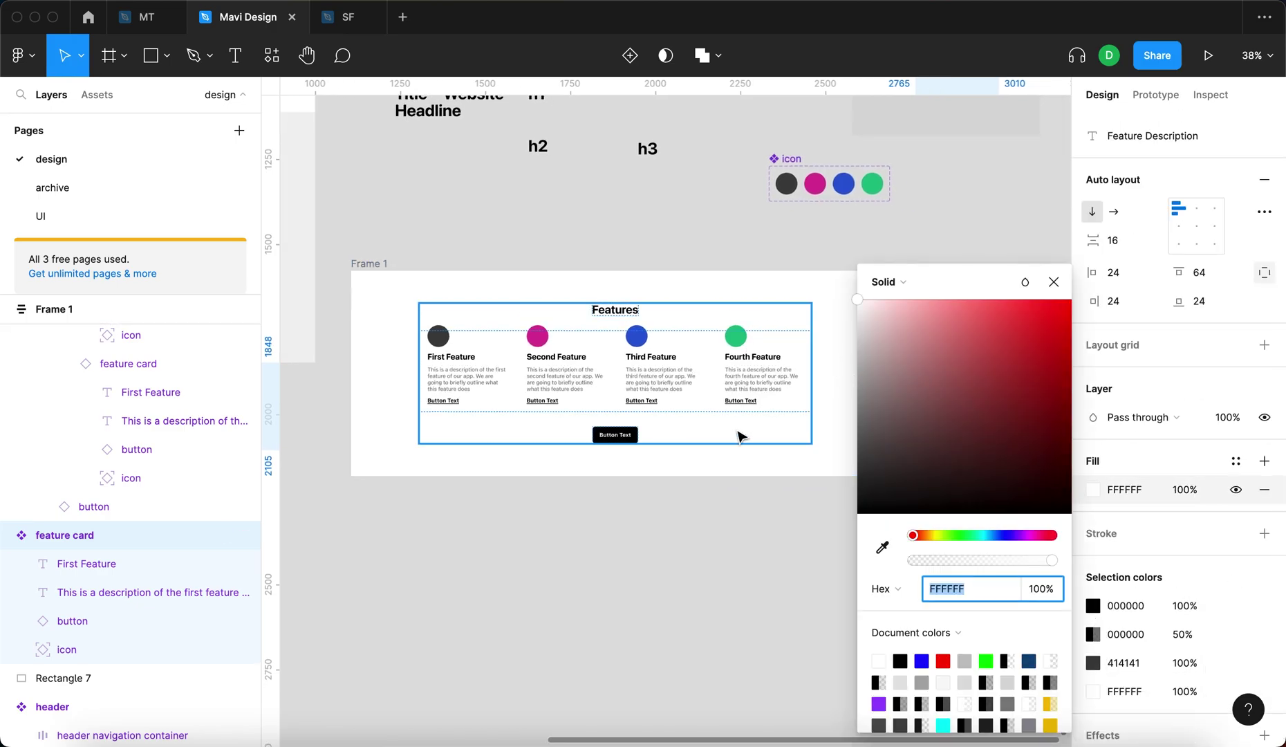
{"action": "scroll", "coordinate": [726, 429], "scroll_direction": "down", "scroll_amount": 3}
{"action": "scroll", "coordinate": [726, 429], "scroll_direction": "right", "scroll_amount": 1}
{"action": "left_click", "coordinate": [858, 303]}
{"action": "left_click_drag", "start_coordinate": [854, 309], "coordinate": [855, 323]}
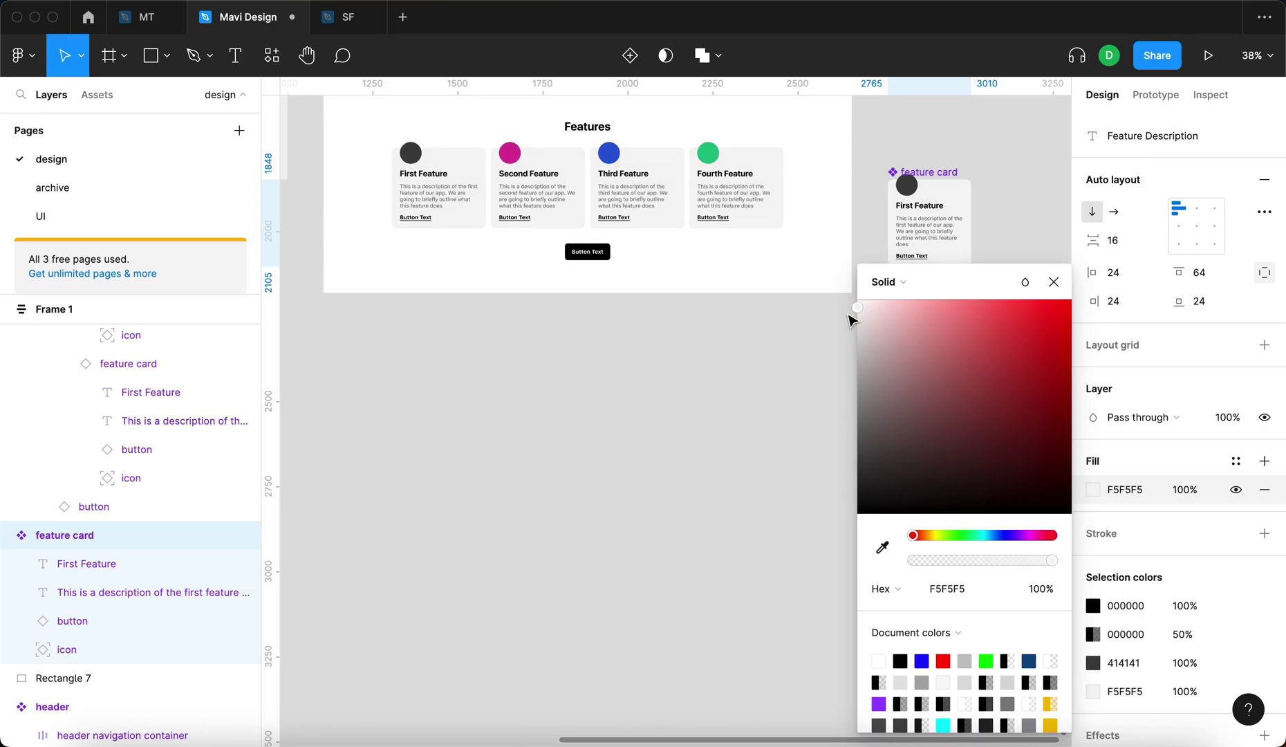
{"action": "left_click", "coordinate": [852, 319]}
{"action": "key", "text": "shift+1"}
{"action": "left_click", "coordinate": [335, 216]}
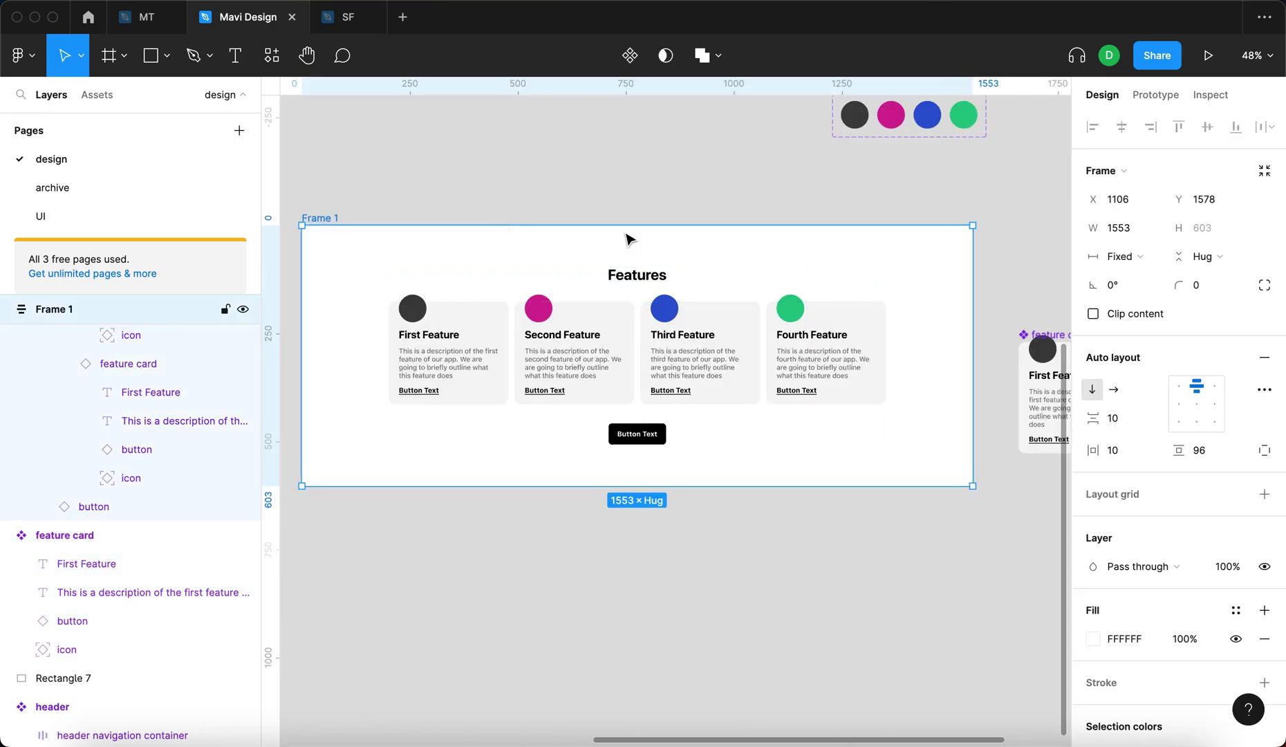
{"action": "scroll", "coordinate": [935, 627], "scroll_direction": "down", "scroll_amount": 5}
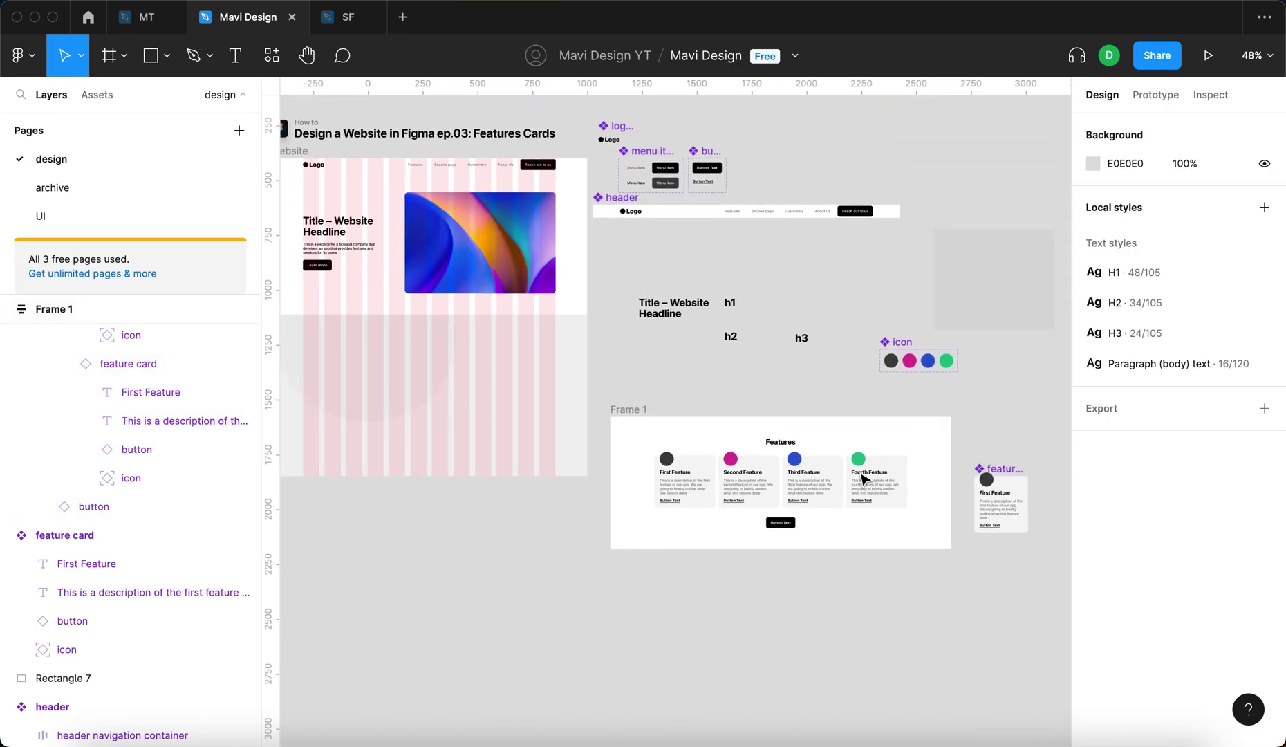
{"action": "scroll", "coordinate": [834, 607], "scroll_direction": "right", "scroll_amount": 2}
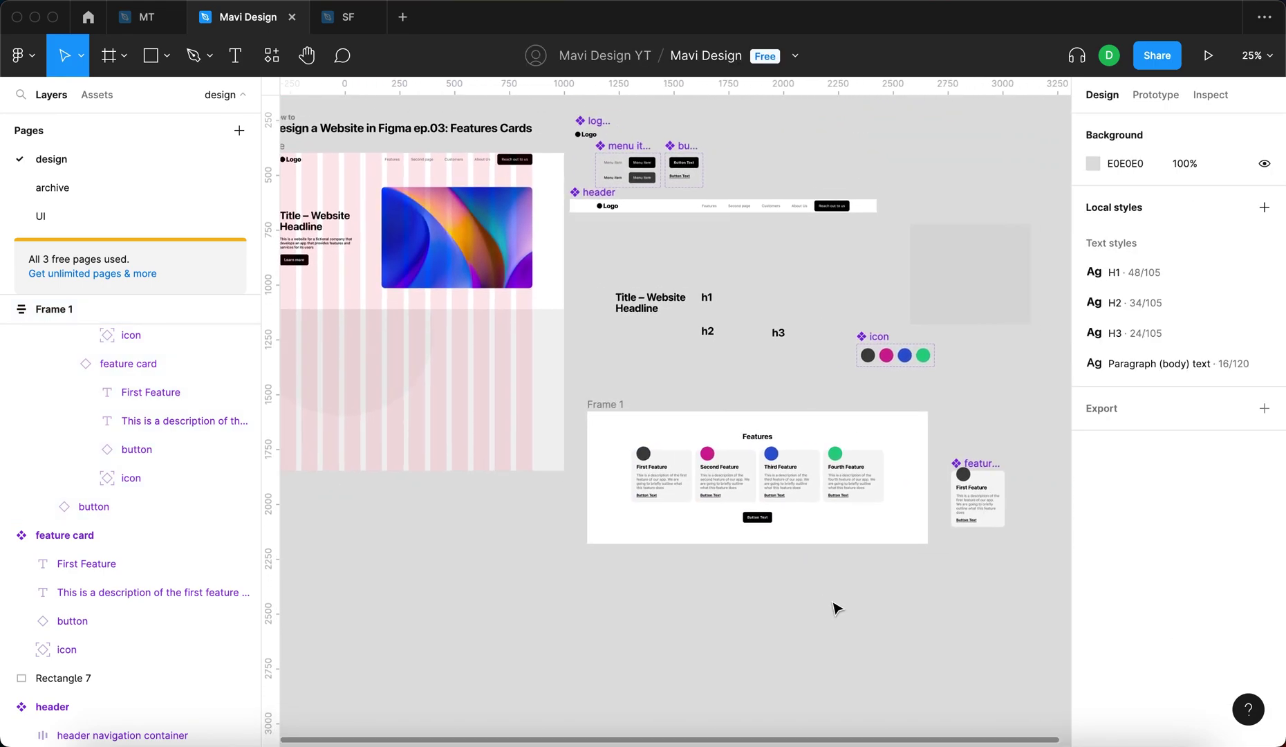
{"action": "left_click", "coordinate": [787, 527]}
{"action": "left_click", "coordinate": [800, 544]}
{"action": "left_click", "coordinate": [780, 542]}
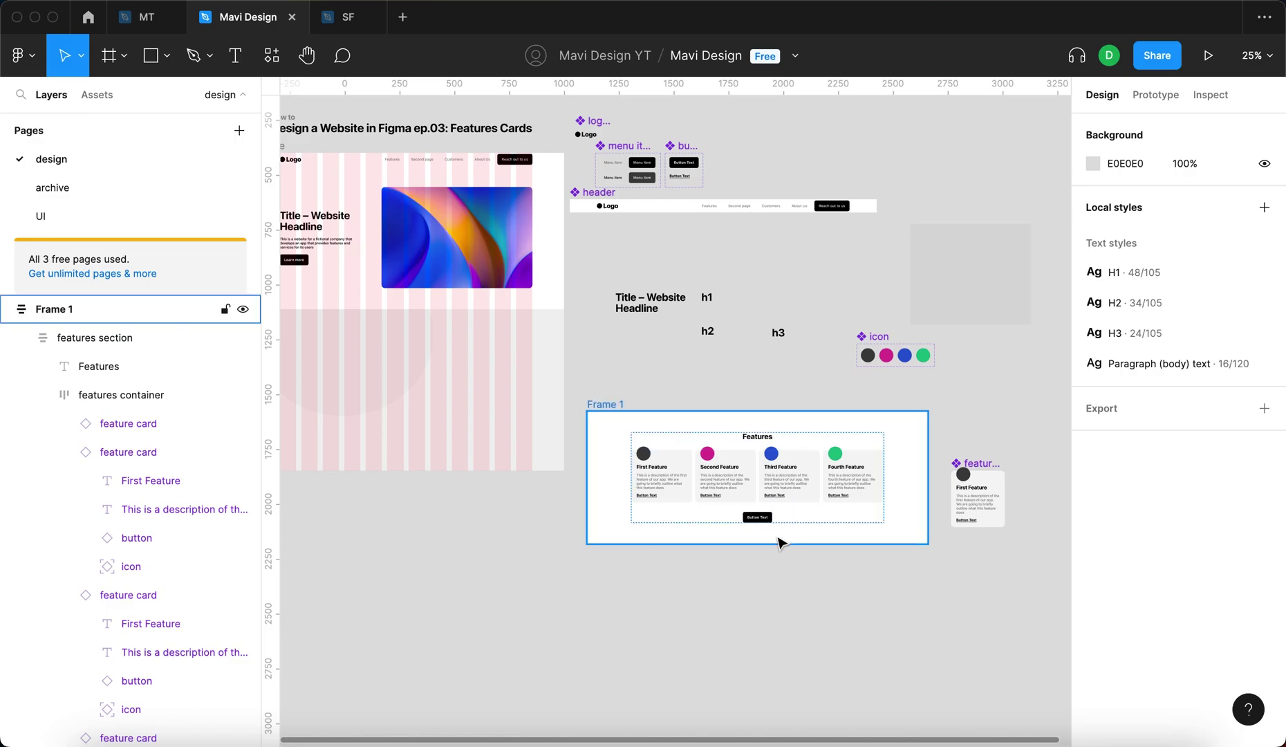
Rename the white outer frame as "features section container".
{"action": "left_click", "coordinate": [615, 405]}
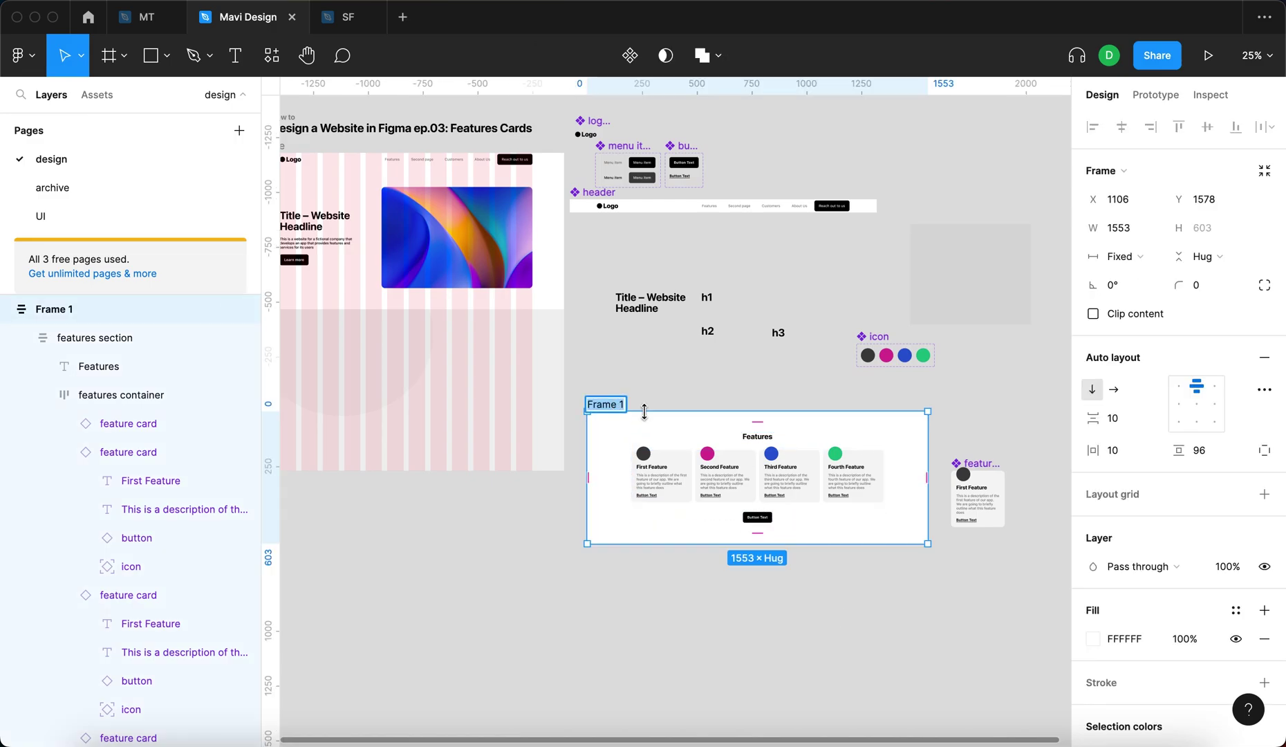
{"action": "type", "text": "features se"}
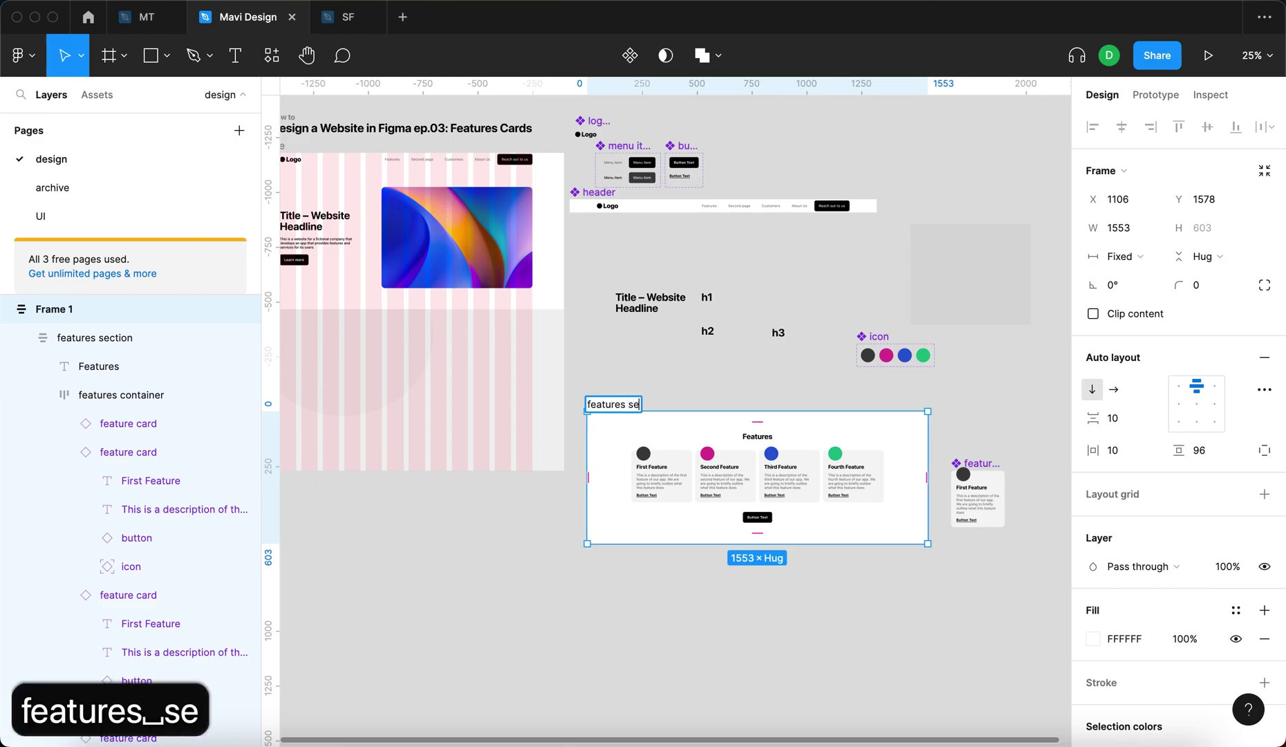
{"action": "type", "text": "ction contaienr"}
{"action": "key", "text": "BackSpace"}
{"action": "key", "text": "BackSpace"}
{"action": "key", "text": "BackSpace"}
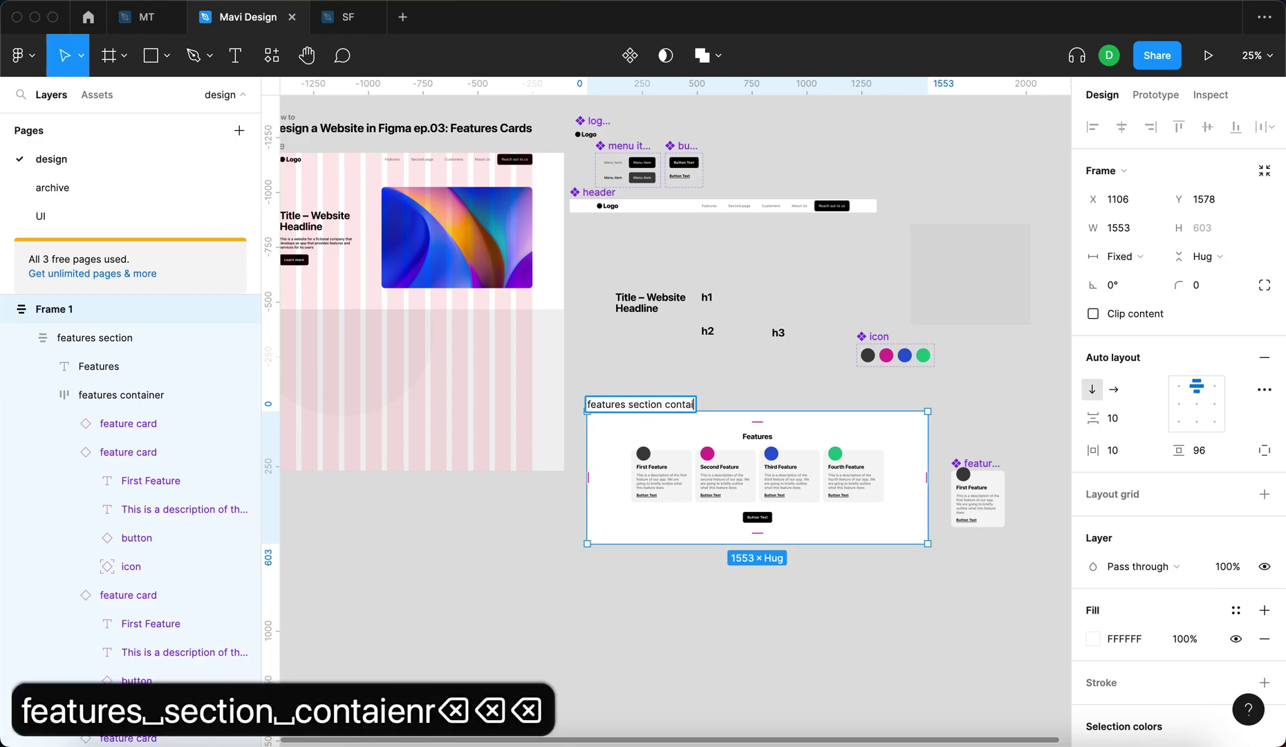
{"action": "type", "text": "ner"}
{"action": "key", "text": "Return"}
Move the features section container into the website frame, center it horizontally and place it directly beneath the hero section at Y 713.
{"action": "left_click", "coordinate": [759, 389]}
{"action": "scroll", "coordinate": [759, 389], "scroll_direction": "down", "scroll_amount": 1}
{"action": "left_click", "coordinate": [793, 422]}
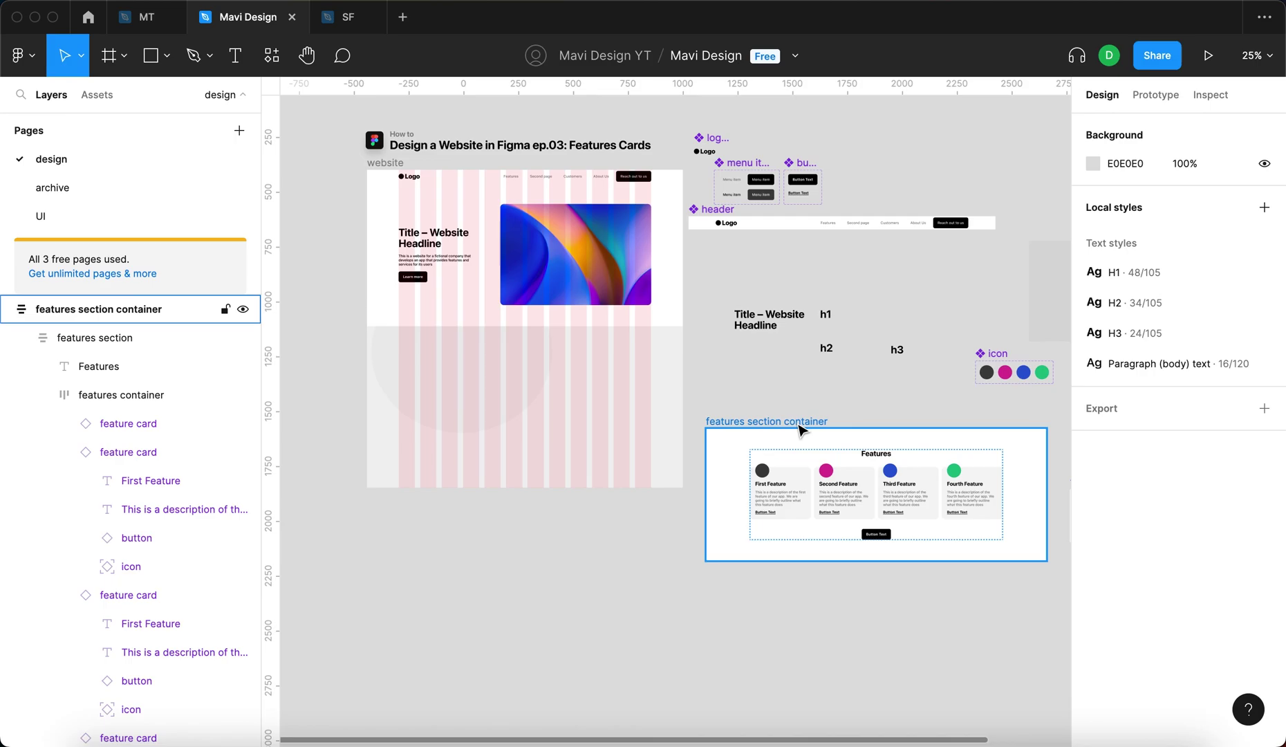
{"action": "left_click_drag", "start_coordinate": [801, 431], "coordinate": [446, 350]}
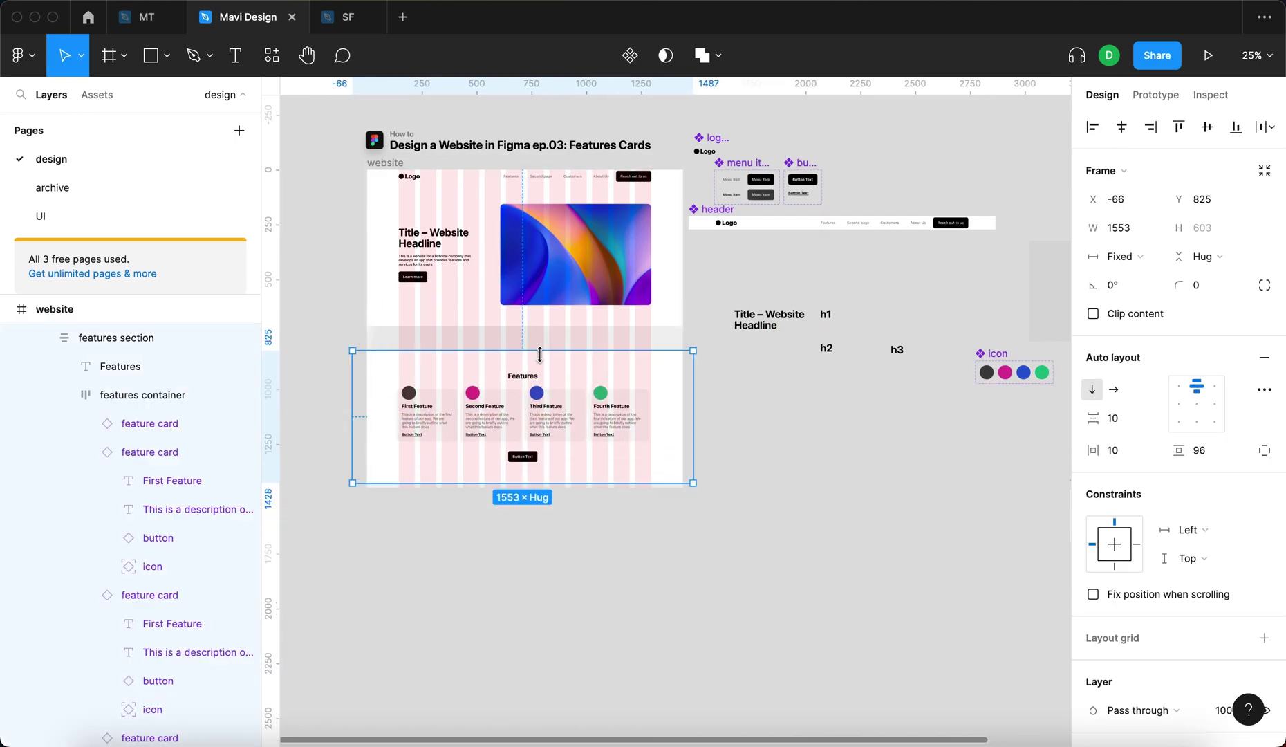
{"action": "key", "text": "alt+h"}
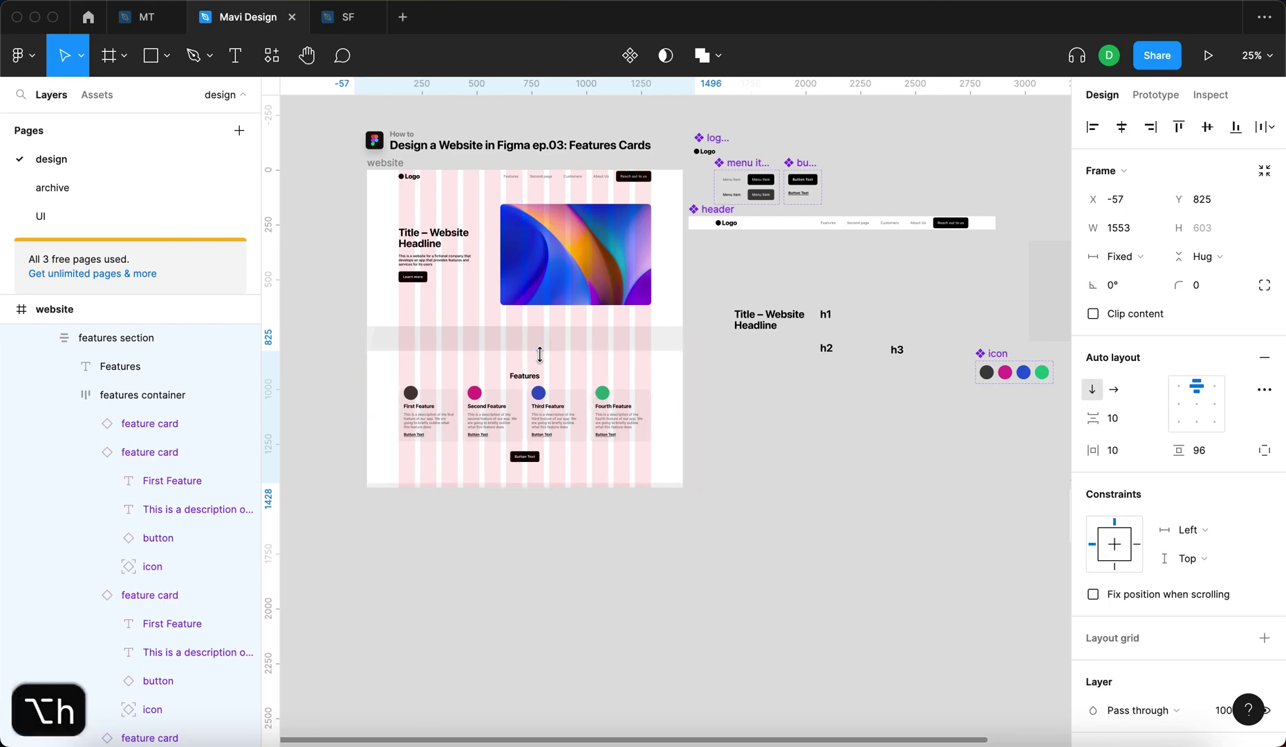
{"action": "scroll", "coordinate": [540, 354], "scroll_direction": "up", "scroll_amount": 5}
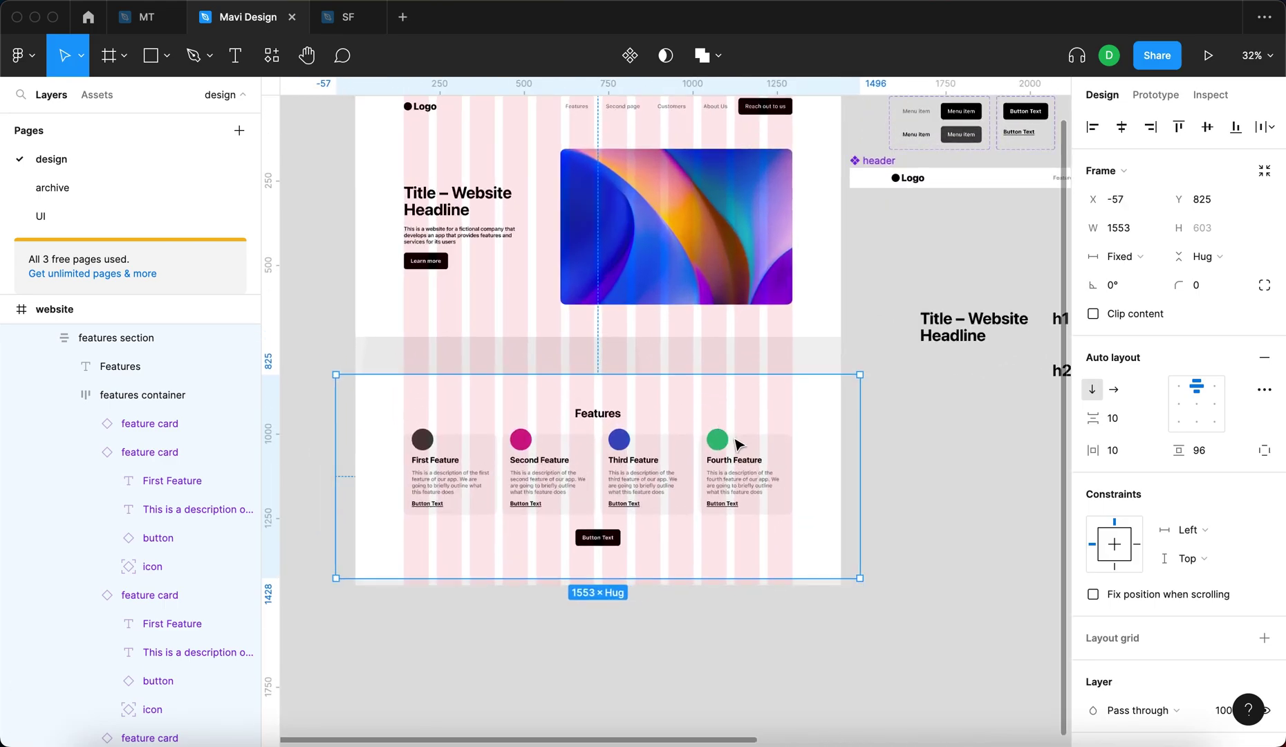
{"action": "left_click_drag", "start_coordinate": [747, 436], "coordinate": [755, 387]}
{"action": "left_click", "coordinate": [1027, 439]}
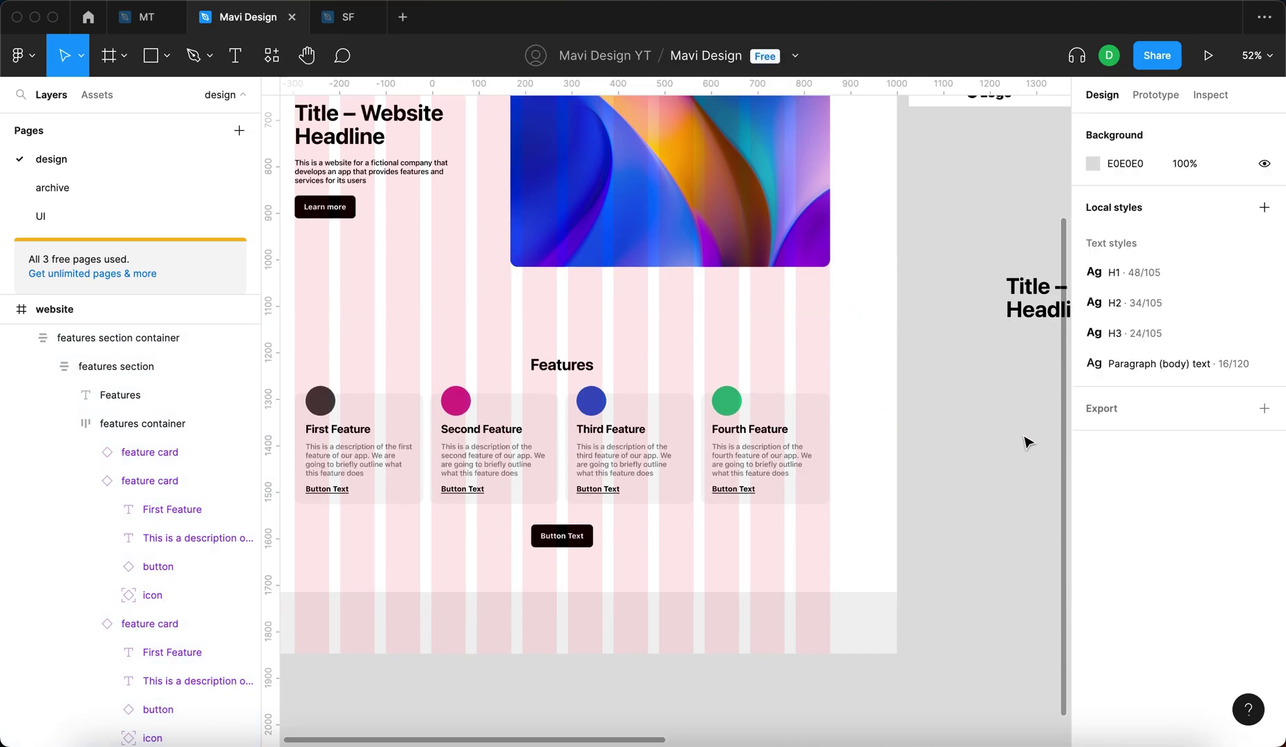
{"action": "left_click", "coordinate": [595, 395]}
{"action": "left_click", "coordinate": [999, 441]}
{"action": "scroll", "coordinate": [756, 391], "scroll_direction": "left", "scroll_amount": 5}
{"action": "scroll", "coordinate": [855, 295], "scroll_direction": "right", "scroll_amount": 4}
{"action": "left_click", "coordinate": [849, 298]}
Narrow the features section container symmetrically to about 1441 wide so it matches the website frame's edges.
{"action": "left_click", "coordinate": [774, 429]}
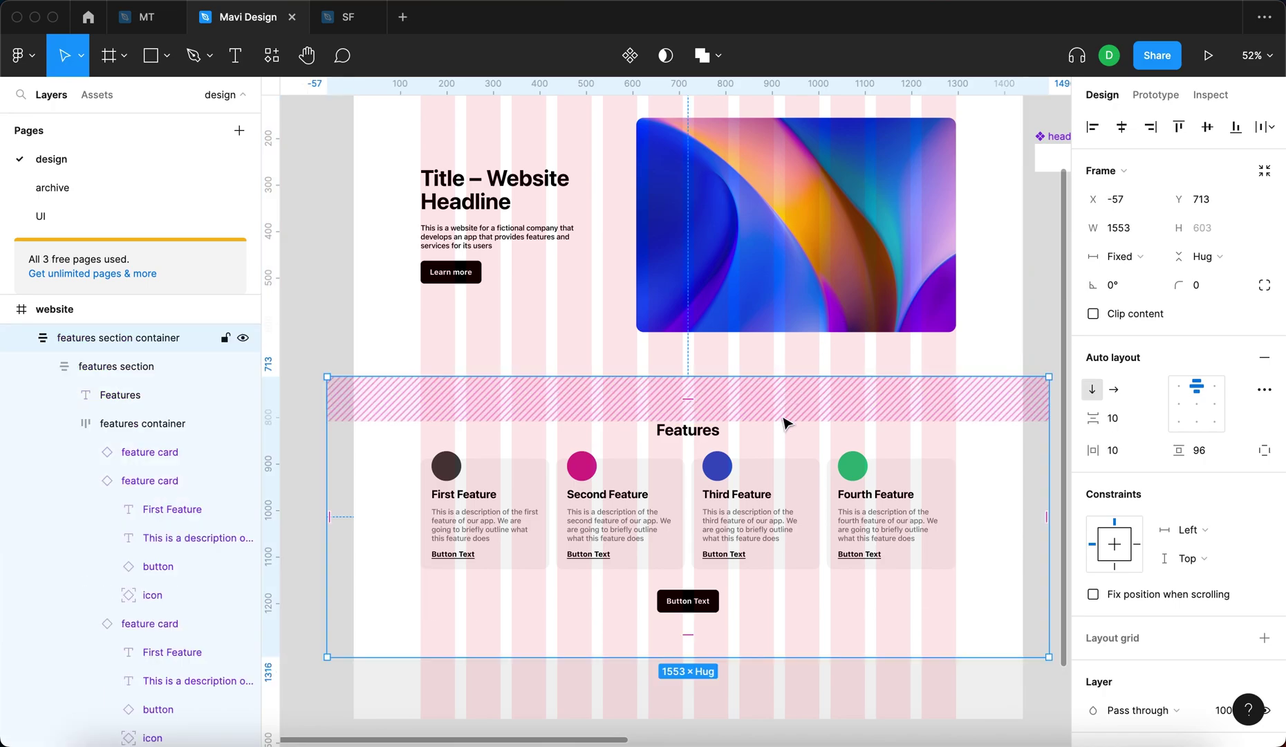
{"action": "left_click", "coordinate": [771, 361]}
{"action": "left_click", "coordinate": [757, 422]}
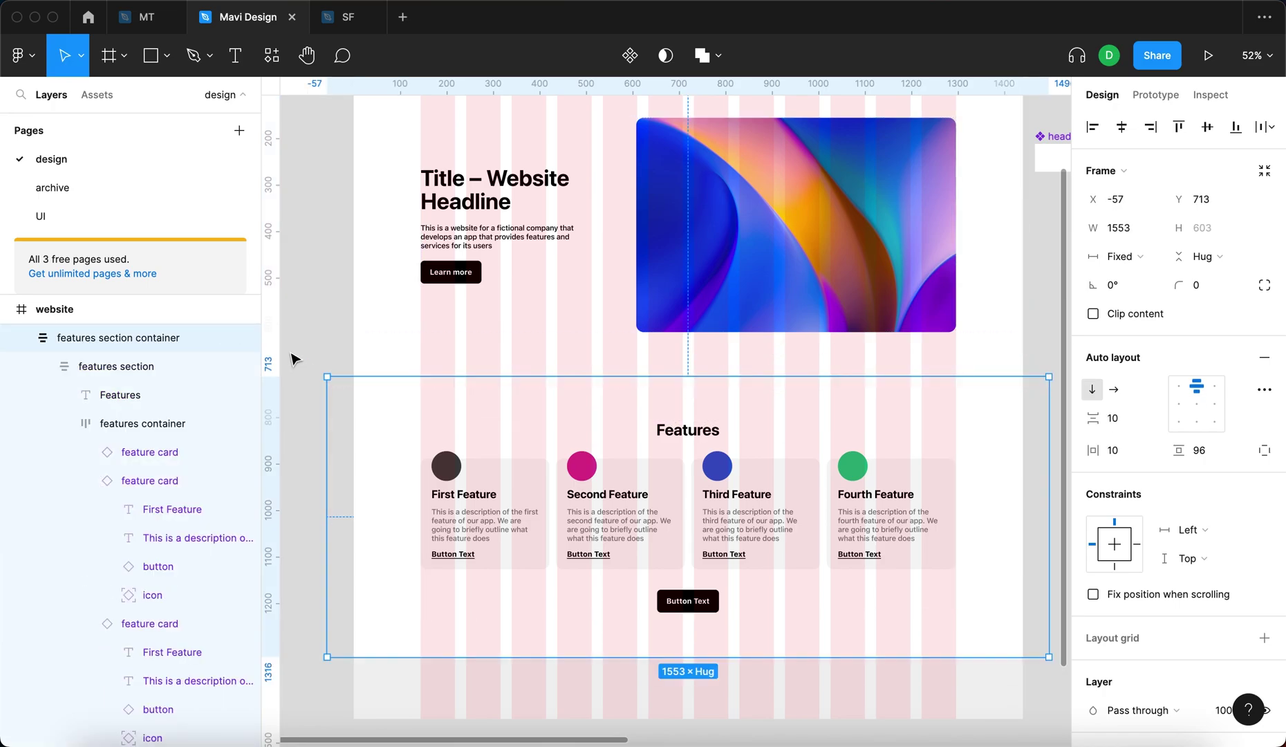
{"action": "left_click", "coordinate": [294, 322]}
{"action": "left_click", "coordinate": [611, 560]}
{"action": "scroll", "coordinate": [594, 525], "scroll_direction": "down", "scroll_amount": 3}
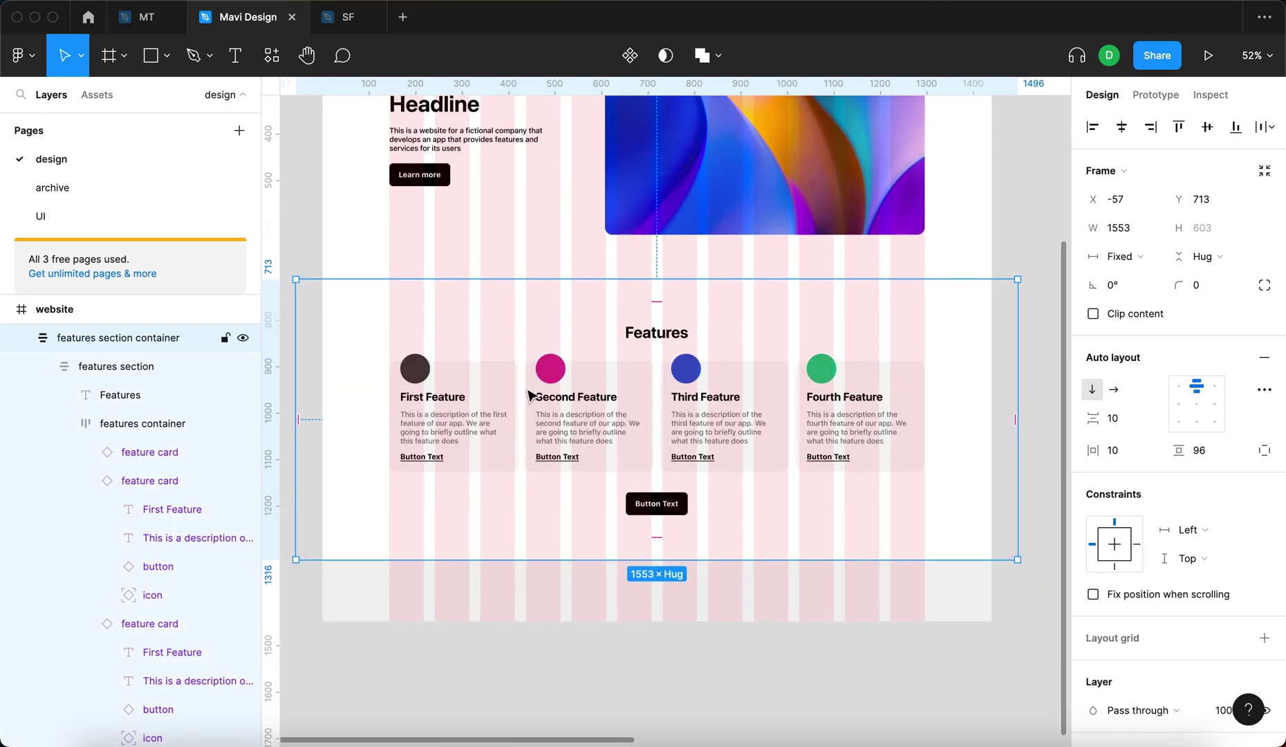
{"action": "left_click_drag", "start_coordinate": [1009, 307], "coordinate": [996, 315]}
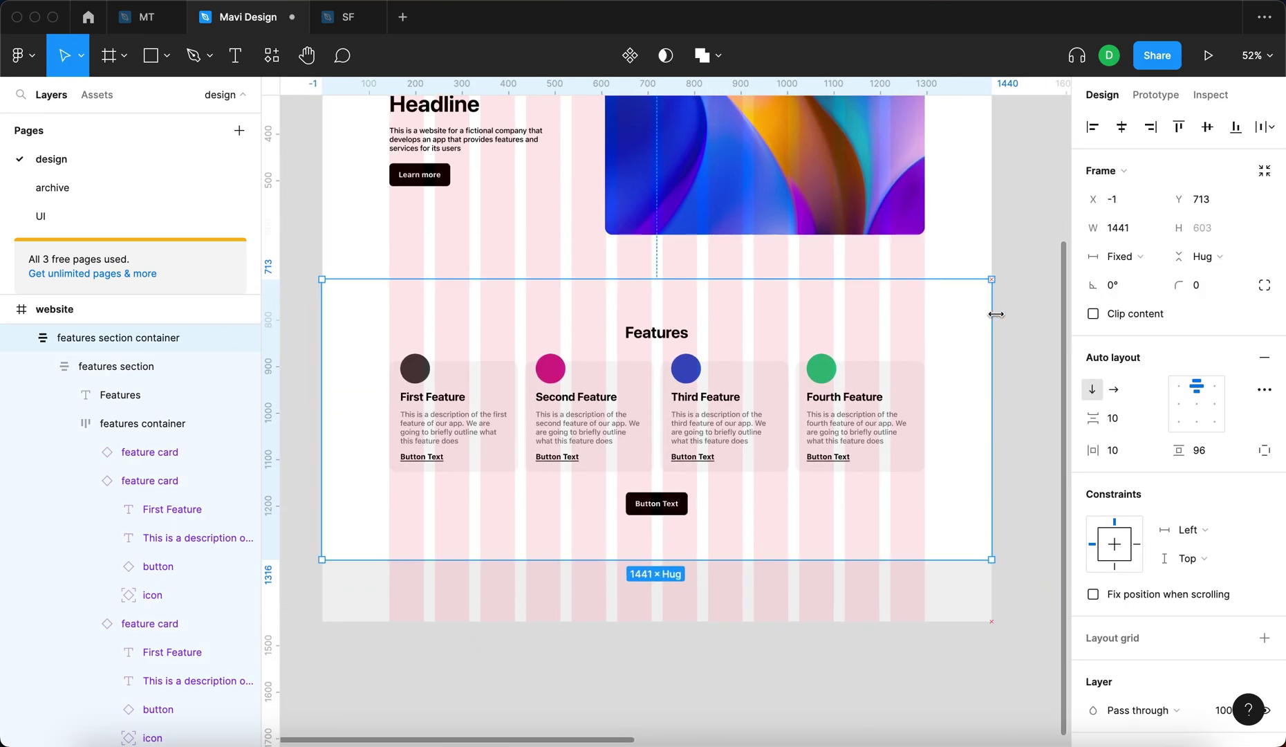
Set only the top padding of the features section container to 0.
{"action": "left_click", "coordinate": [1263, 451]}
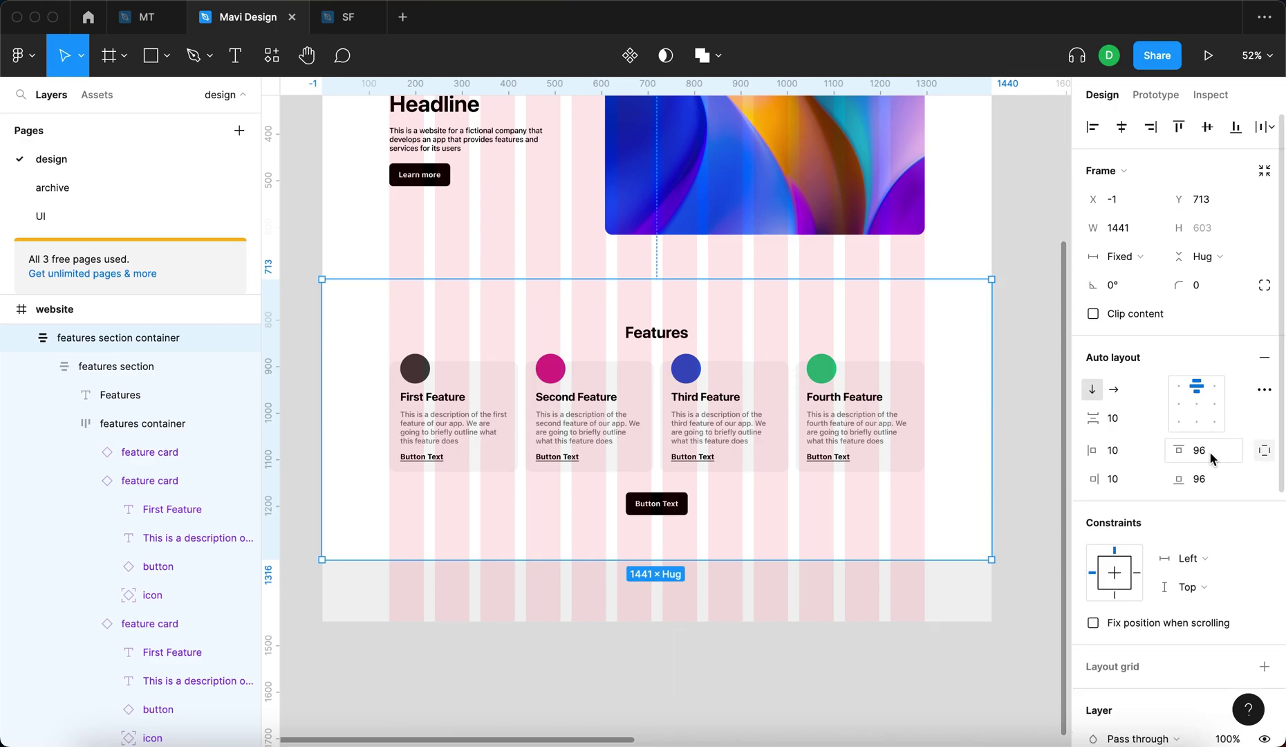
{"action": "left_click", "coordinate": [1182, 450]}
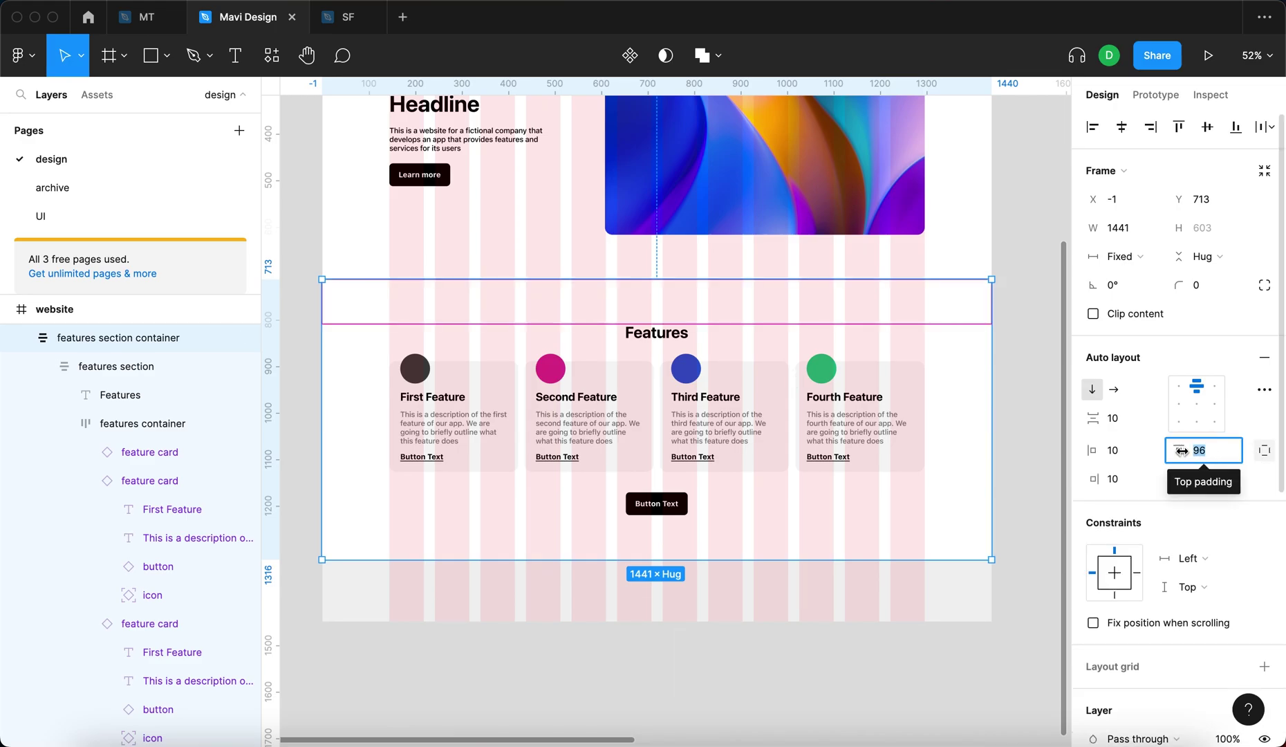
{"action": "type", "text": "0"}
{"action": "key", "text": "Return"}
{"action": "left_click", "coordinate": [1048, 368]}
{"action": "scroll", "coordinate": [655, 267], "scroll_direction": "up", "scroll_amount": 1}
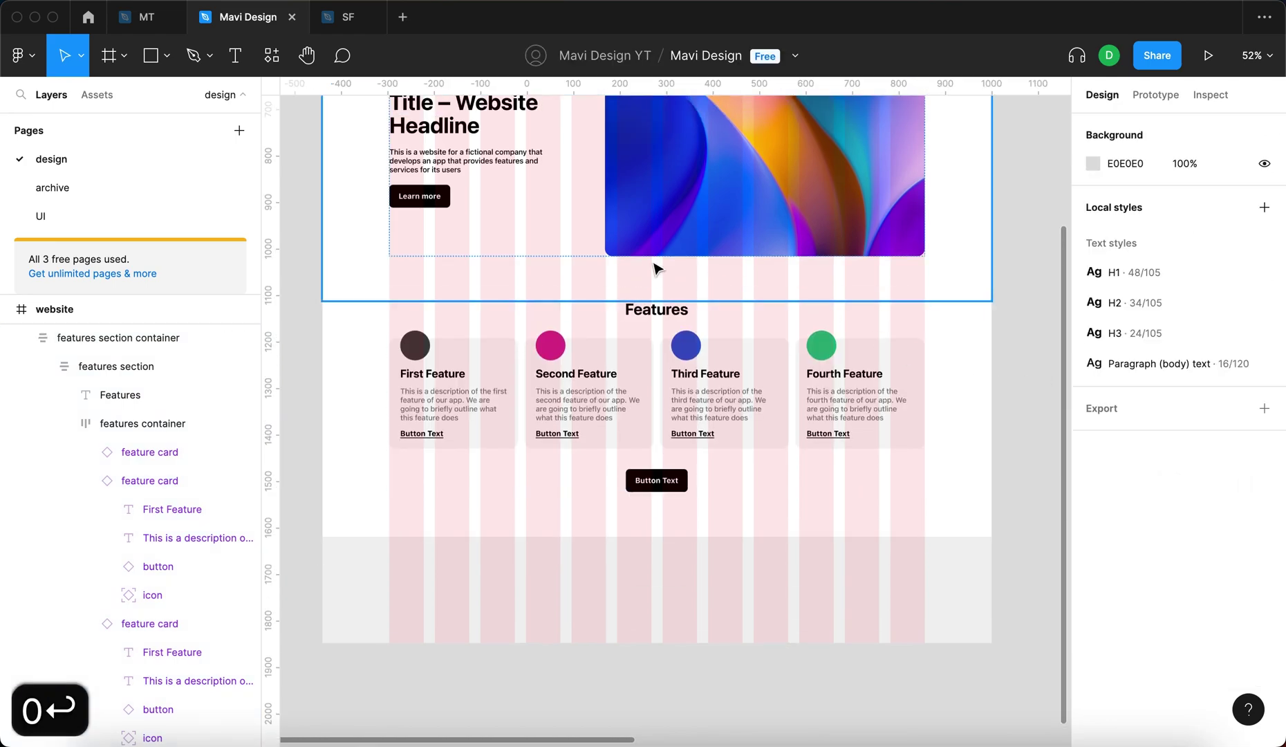
{"action": "scroll", "coordinate": [1029, 415], "scroll_direction": "up", "scroll_amount": 3}
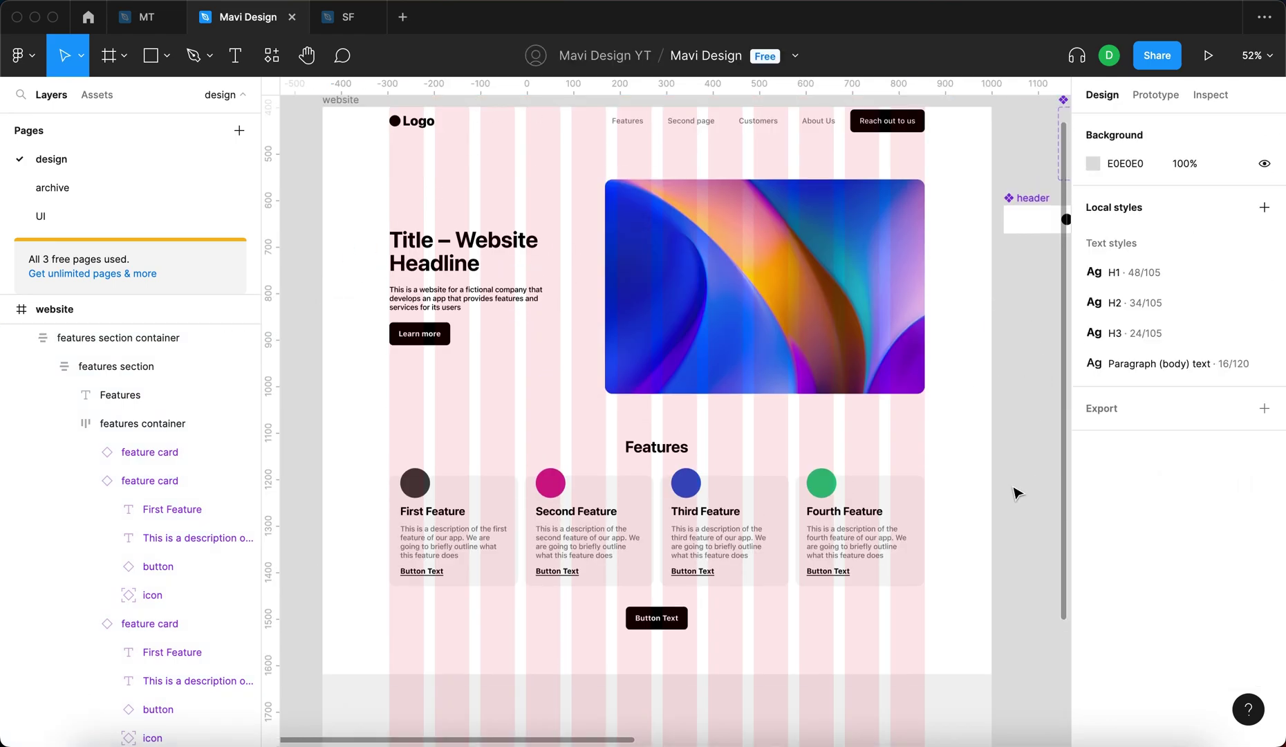
Set the spacing between the cards in the features container to 24.
{"action": "scroll", "coordinate": [1040, 468], "scroll_direction": "right", "scroll_amount": 2}
{"action": "scroll", "coordinate": [1040, 469], "scroll_direction": "down", "scroll_amount": 1}
{"action": "left_click", "coordinate": [660, 524]}
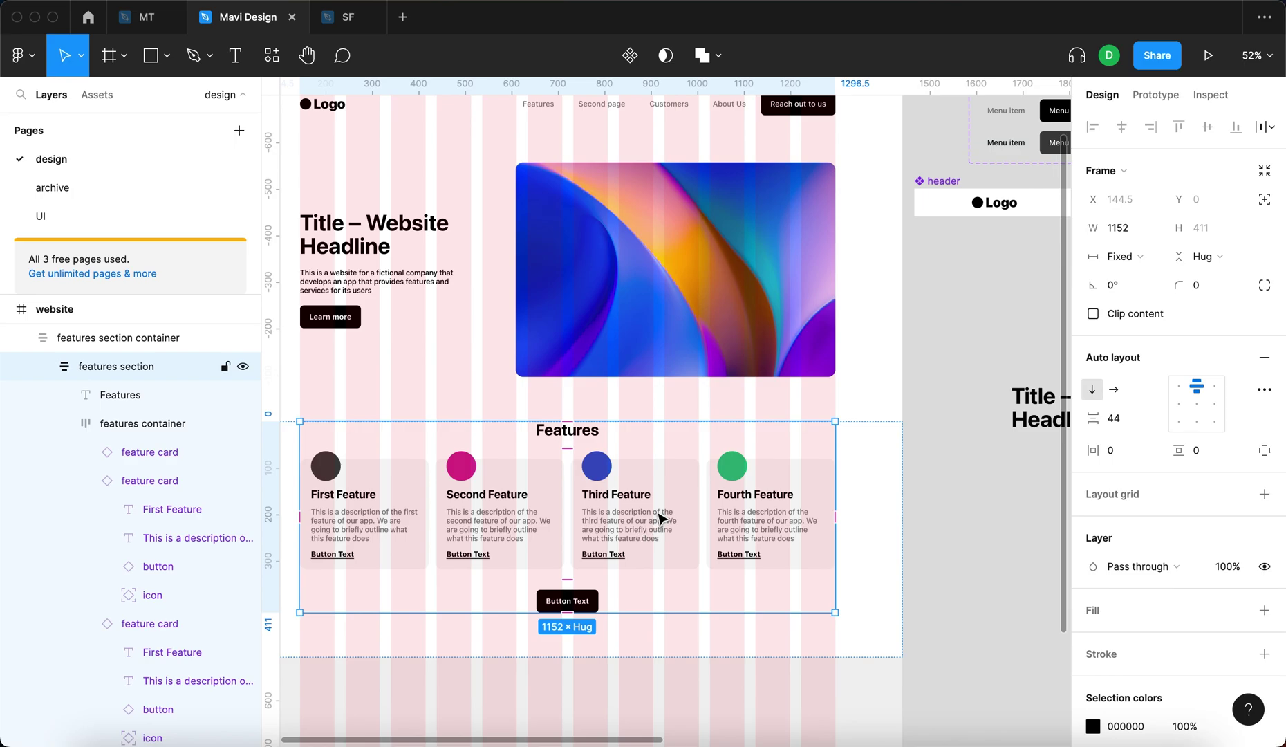
{"action": "left_click", "coordinate": [660, 516]}
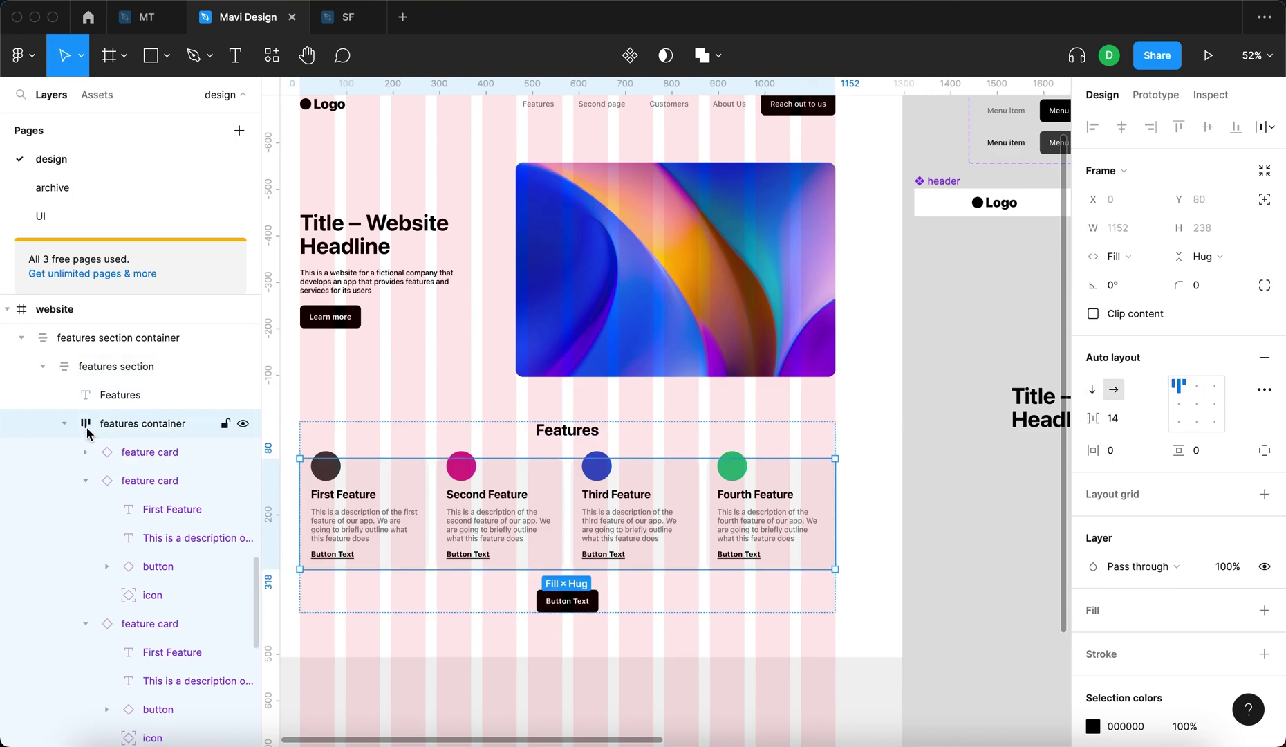
{"action": "left_click", "coordinate": [152, 374]}
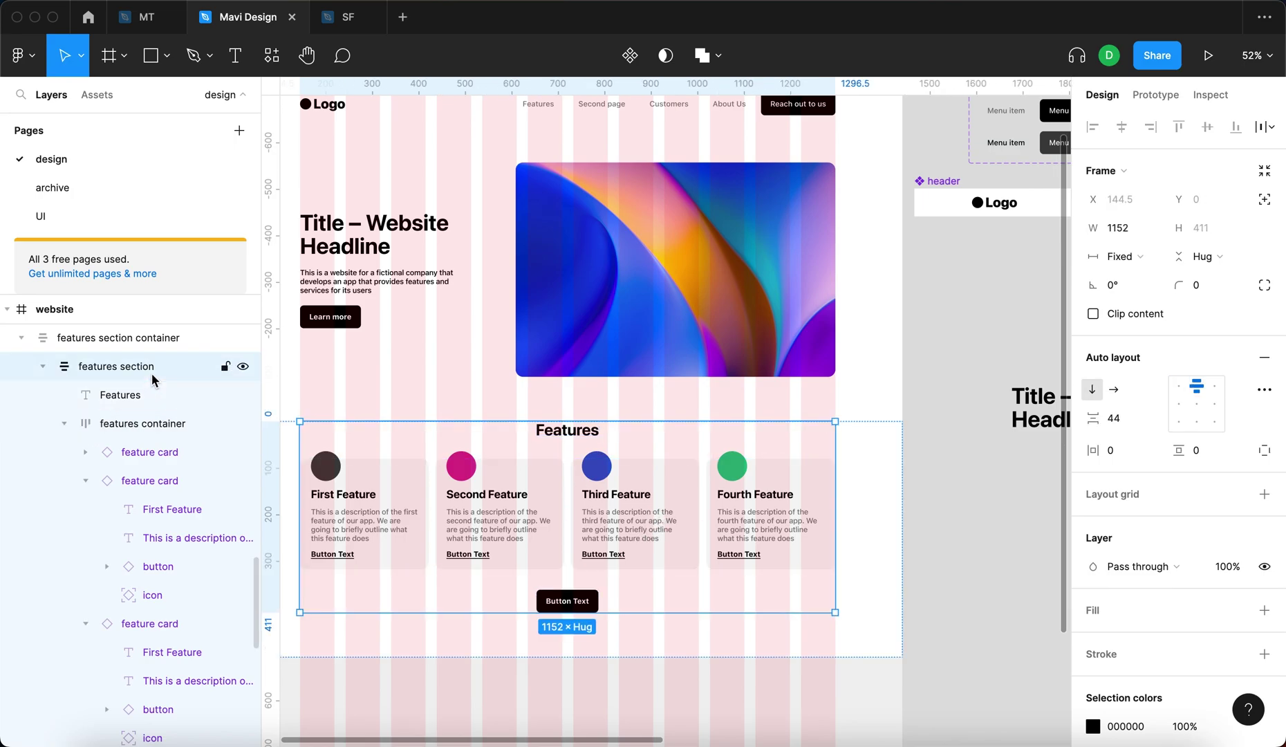
{"action": "left_click", "coordinate": [161, 341]}
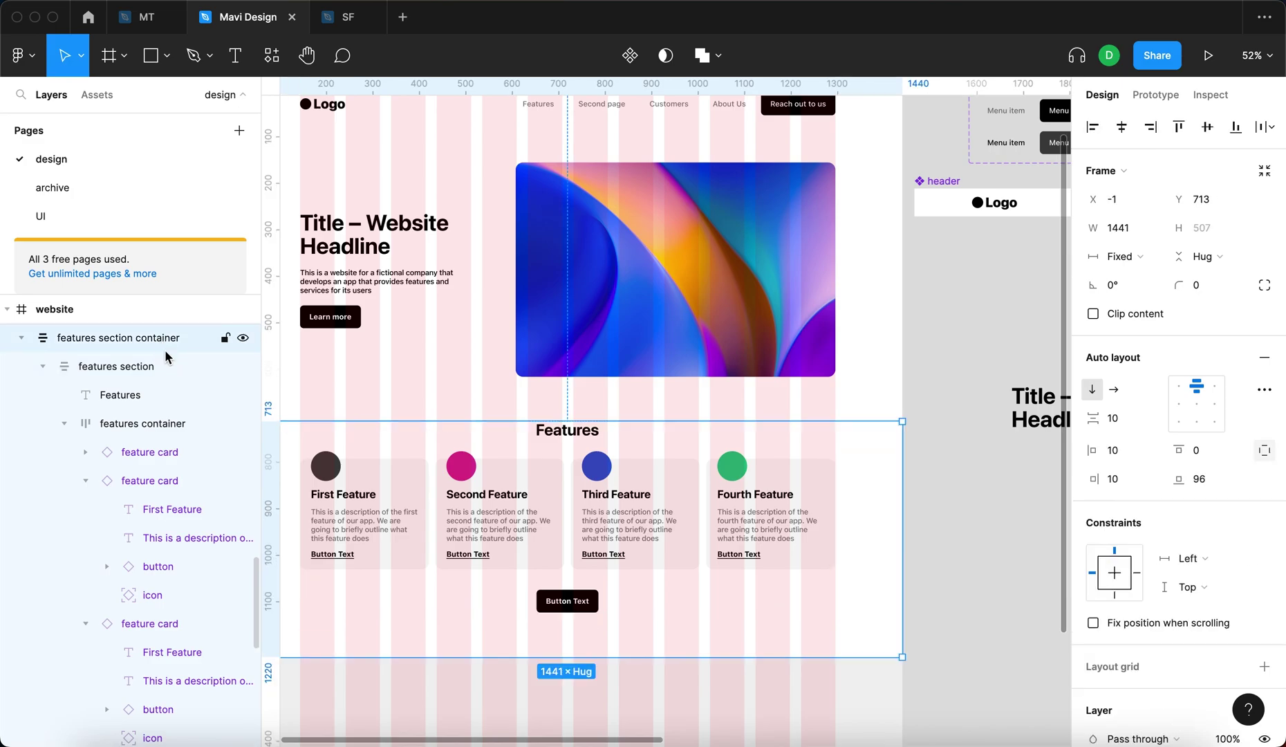
{"action": "left_click", "coordinate": [155, 424]}
{"action": "scroll", "coordinate": [744, 480], "scroll_direction": "down", "scroll_amount": 2}
{"action": "scroll", "coordinate": [743, 480], "scroll_direction": "left", "scroll_amount": 3}
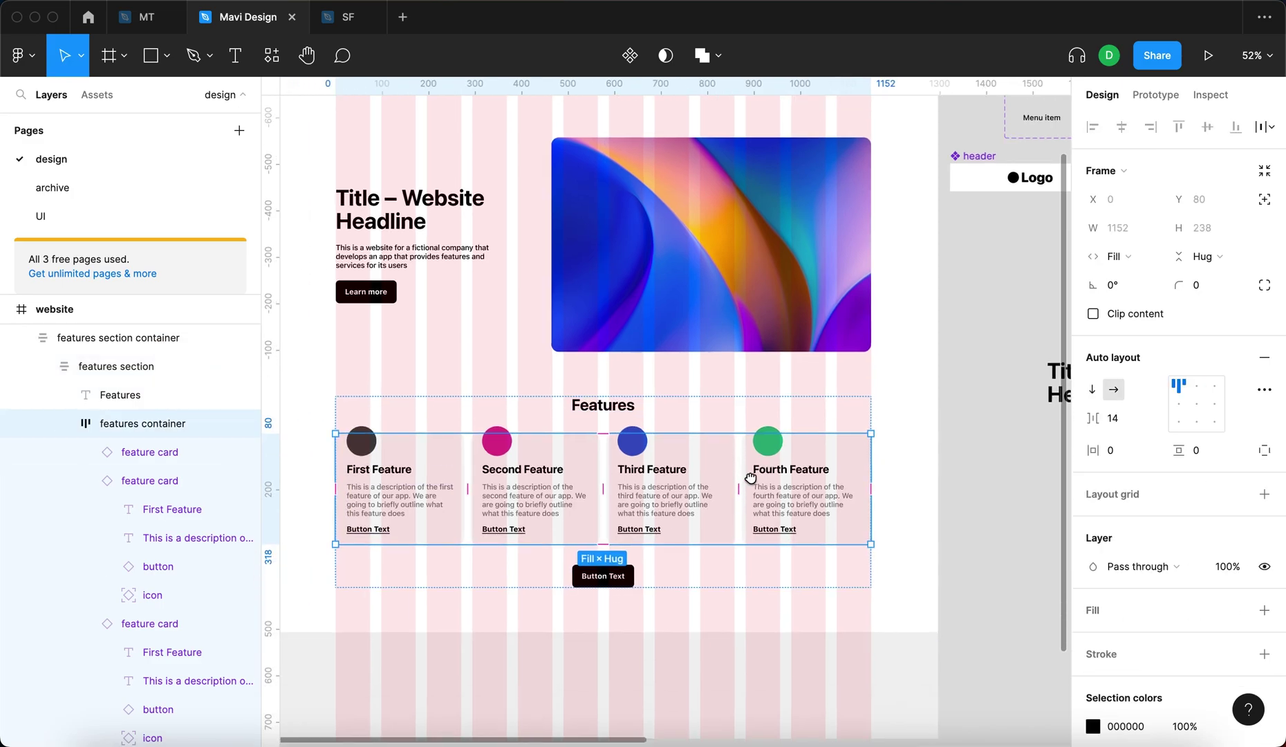
{"action": "left_click", "coordinate": [1131, 424]}
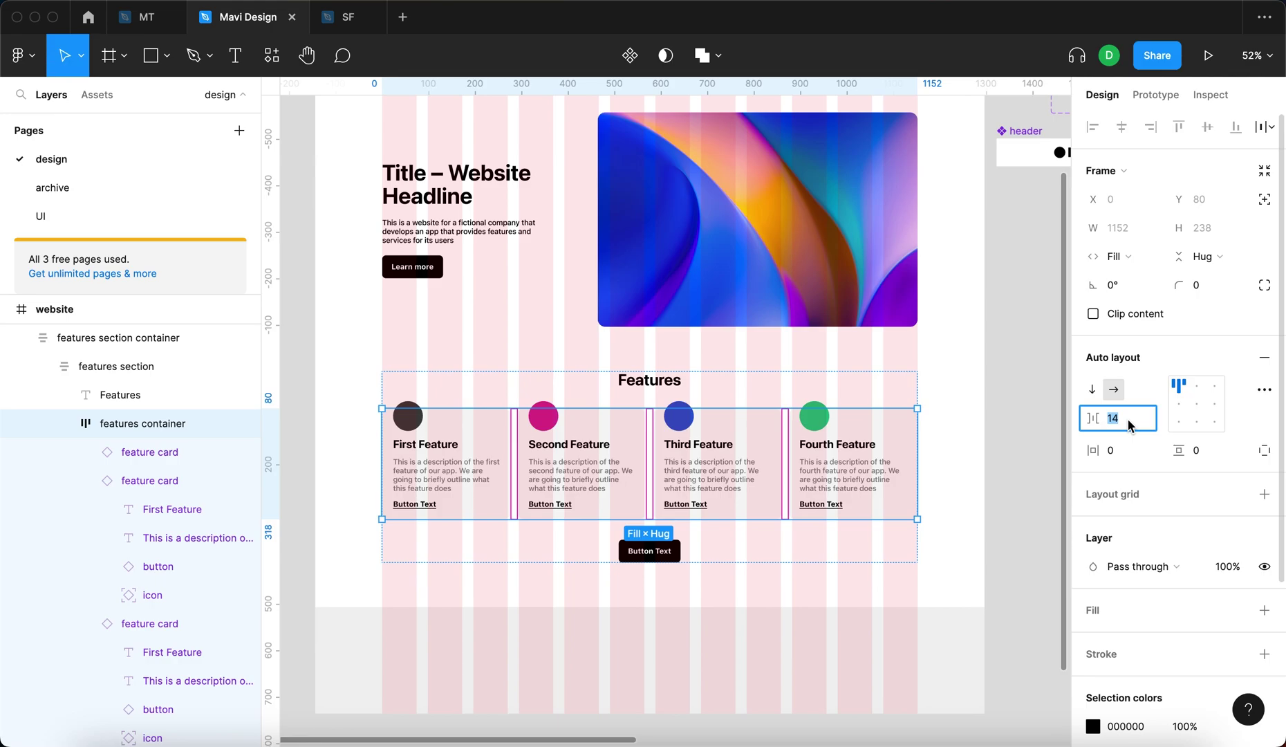
{"action": "type", "text": "24"}
{"action": "key", "text": "Return"}
Examine how the feature cards' edges and gaps line up with the column layout grid across the page.
{"action": "scroll", "coordinate": [592, 419], "scroll_direction": "up", "scroll_amount": 10}
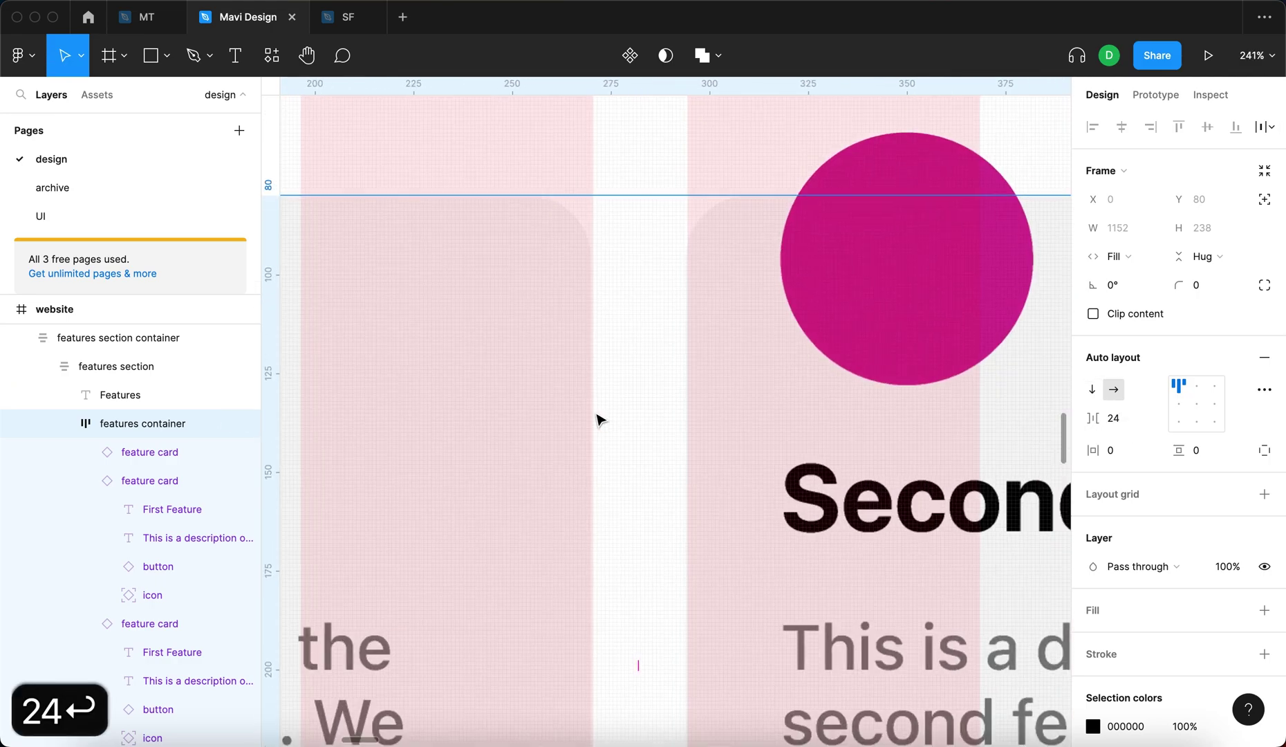
{"action": "scroll", "coordinate": [669, 402], "scroll_direction": "up", "scroll_amount": 15}
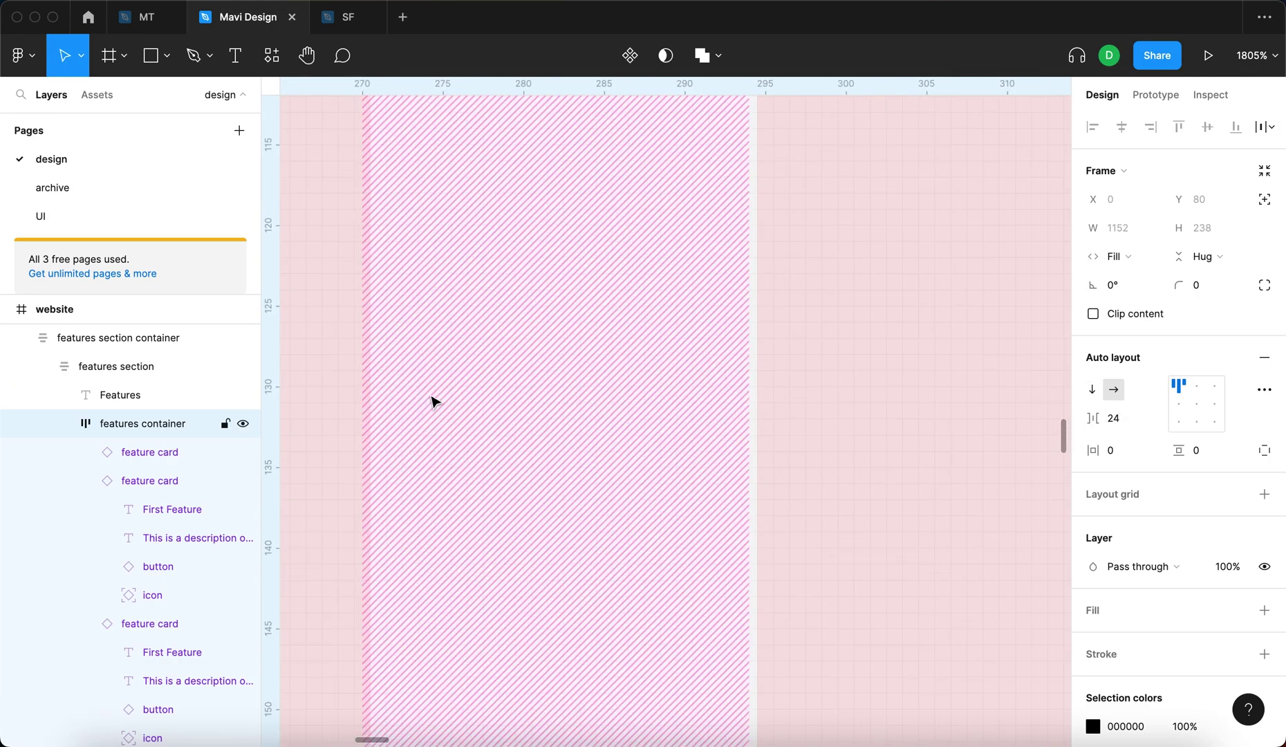
{"action": "scroll", "coordinate": [715, 413], "scroll_direction": "down", "scroll_amount": 15}
{"action": "key", "text": "Escape"}
{"action": "scroll", "coordinate": [910, 332], "scroll_direction": "up", "scroll_amount": 10}
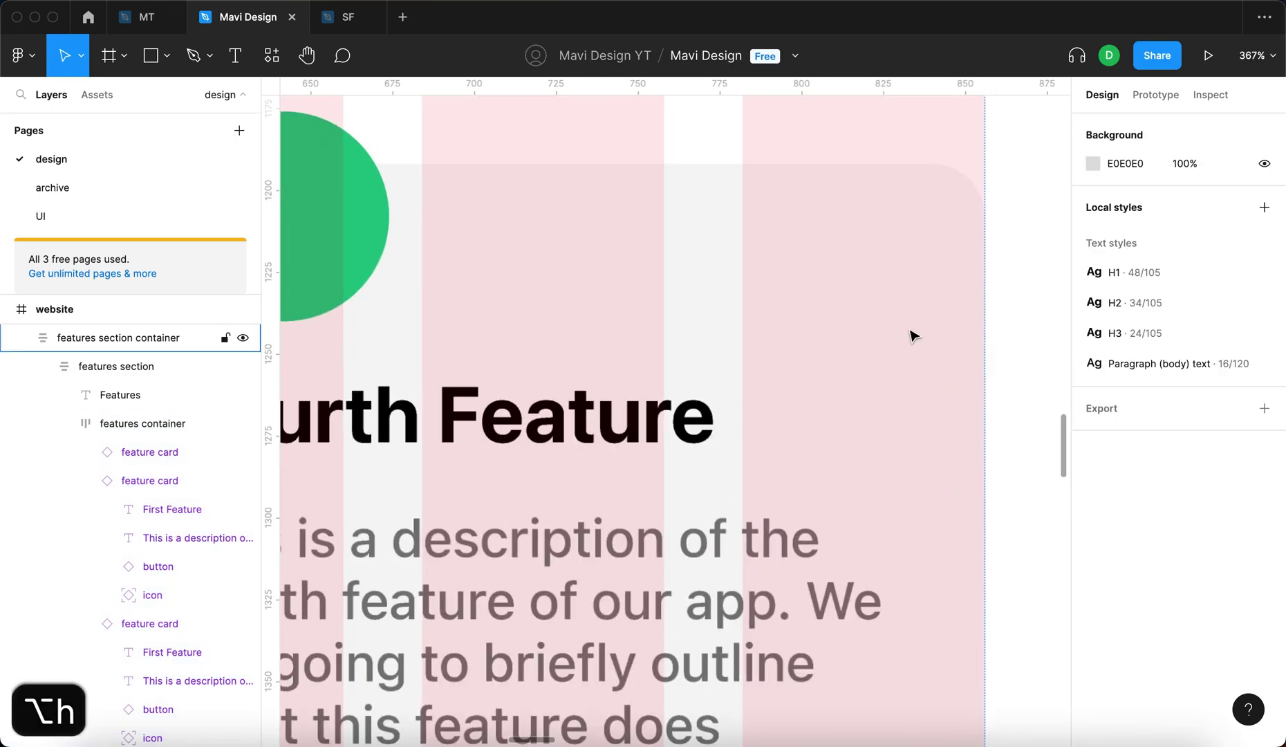
{"action": "scroll", "coordinate": [519, 367], "scroll_direction": "down", "scroll_amount": 5}
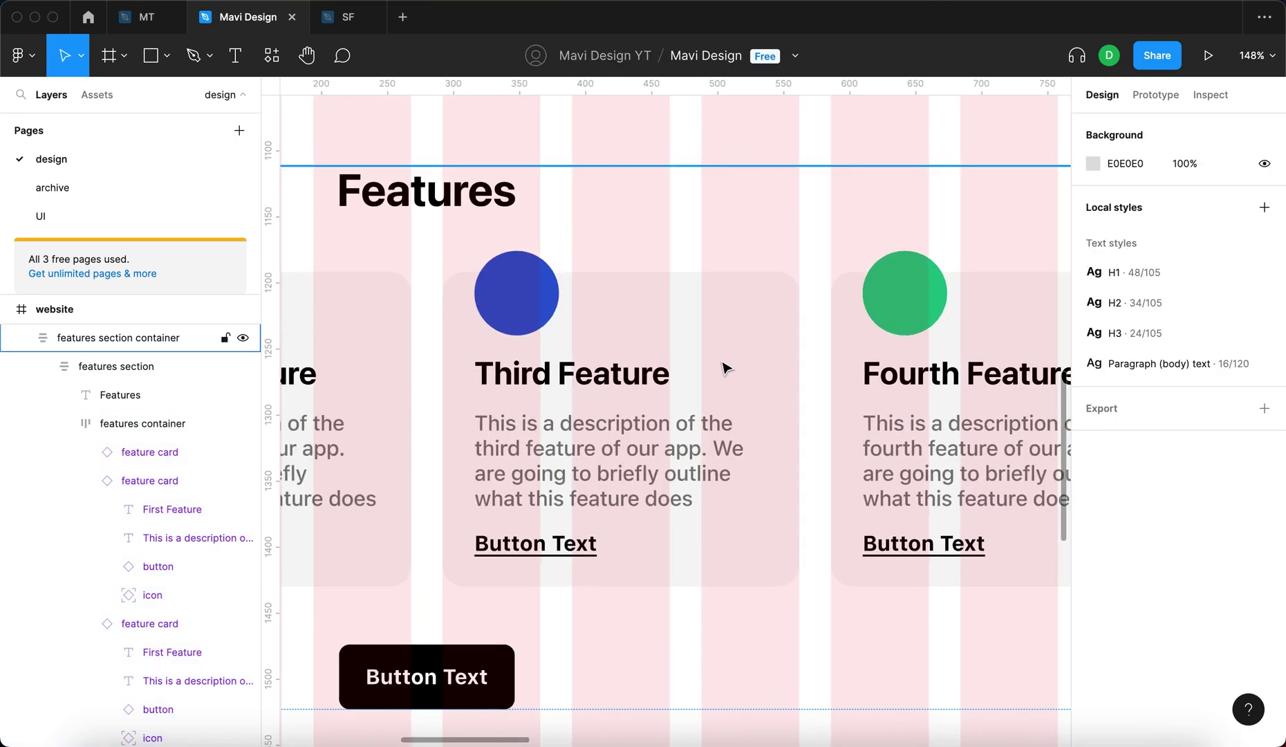
{"action": "scroll", "coordinate": [534, 342], "scroll_direction": "left", "scroll_amount": 6}
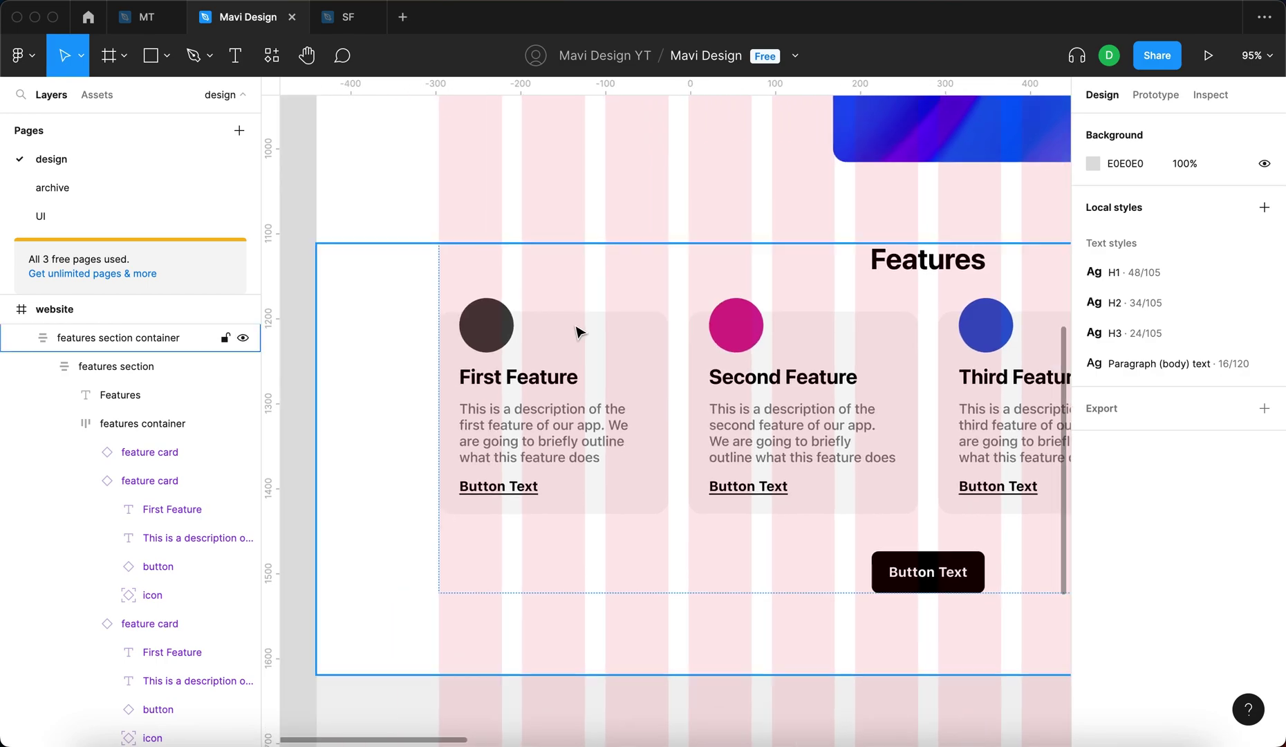
{"action": "scroll", "coordinate": [579, 330], "scroll_direction": "down", "scroll_amount": 8}
{"action": "scroll", "coordinate": [1021, 487], "scroll_direction": "up", "scroll_amount": 5}
{"action": "scroll", "coordinate": [968, 533], "scroll_direction": "right", "scroll_amount": 4}
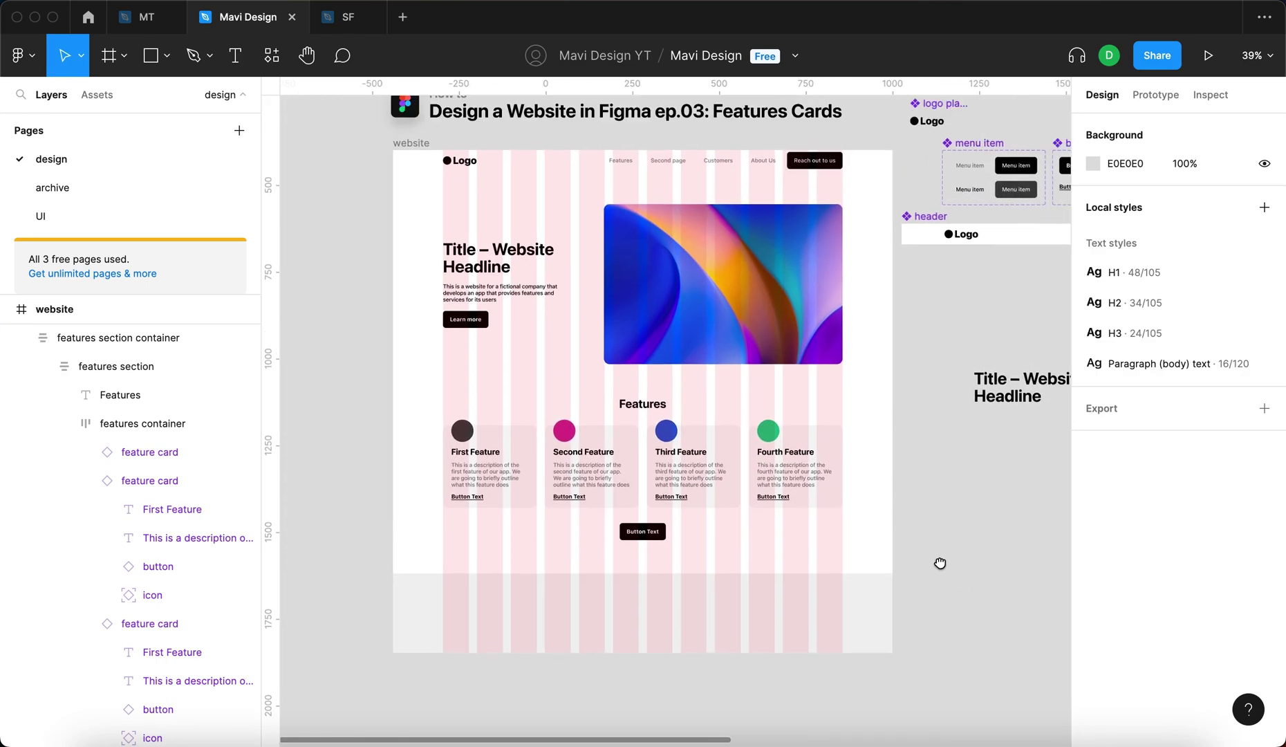
Open the website design in presentation mode and view the features section beneath the hero.
{"action": "left_click", "coordinate": [1204, 56]}
{"action": "left_click", "coordinate": [279, 26]}
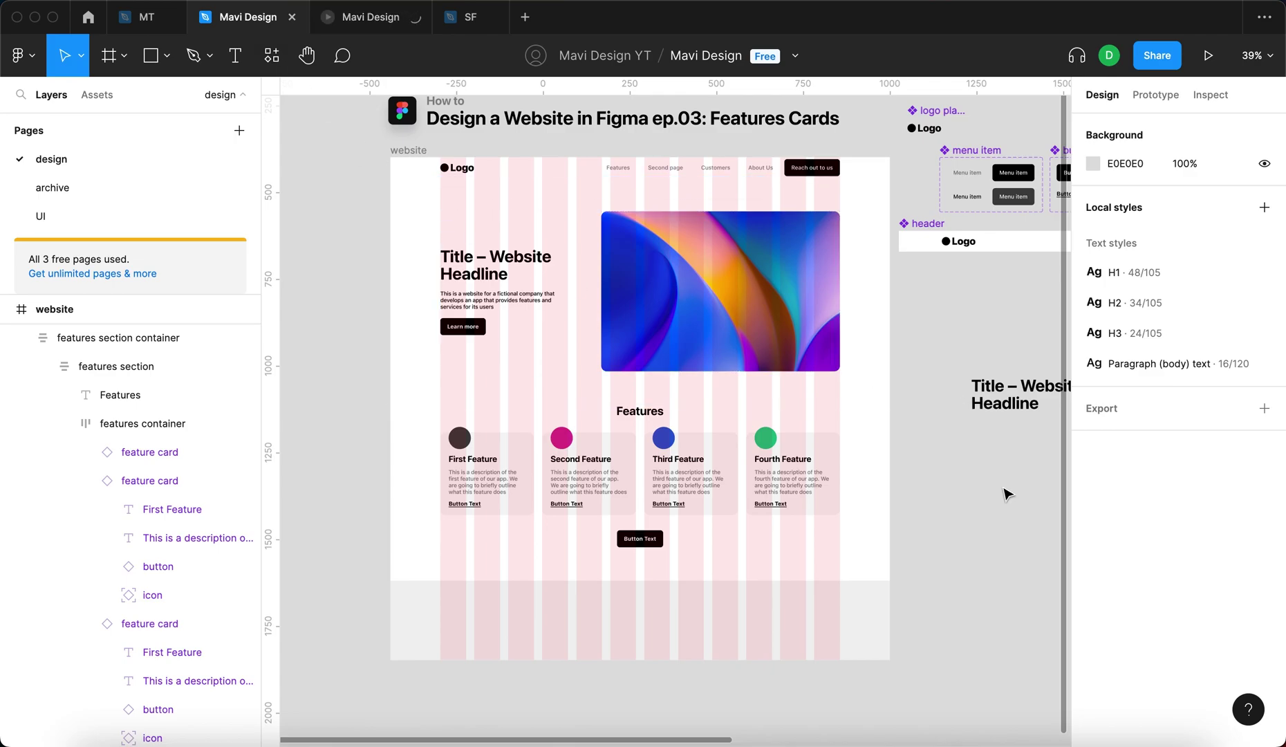
{"action": "scroll", "coordinate": [487, 517], "scroll_direction": "down", "scroll_amount": 6}
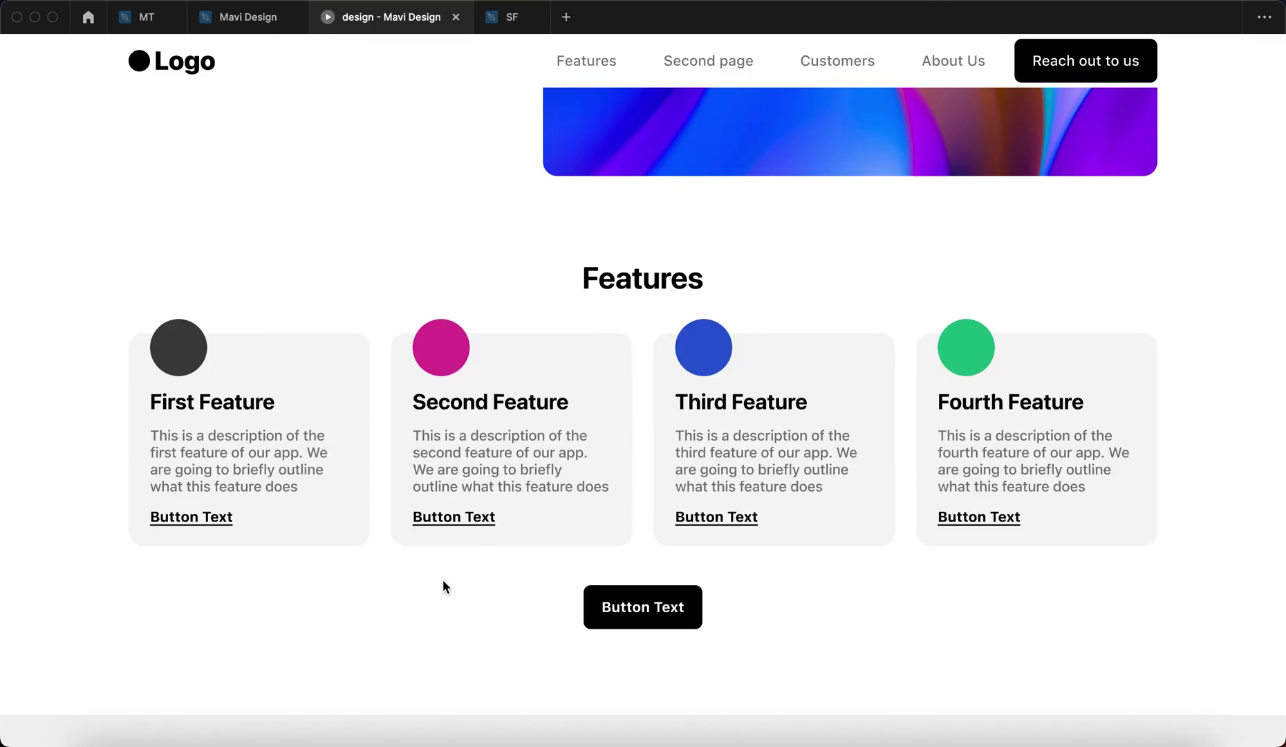
{"action": "scroll", "coordinate": [269, 354], "scroll_direction": "down", "scroll_amount": 2}
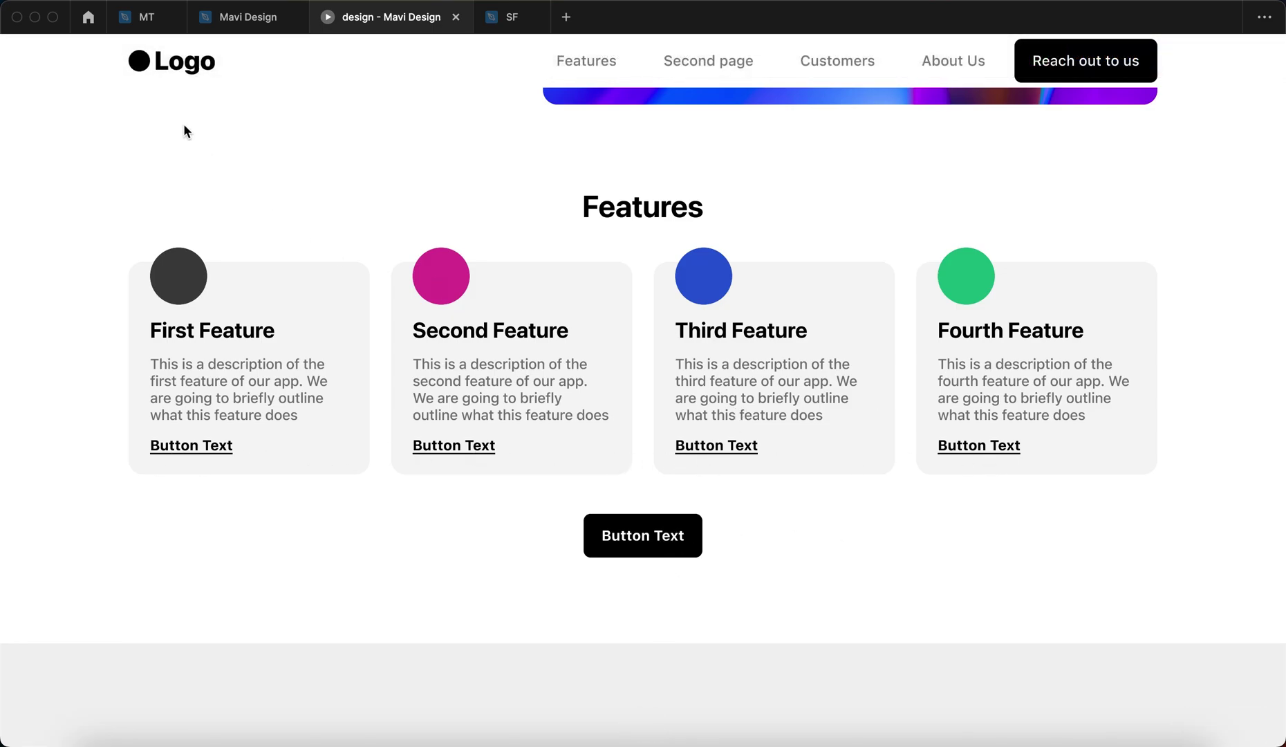
Return to the Mavi Design file and select the button inside the First Feature card.
{"action": "left_click", "coordinate": [246, 35]}
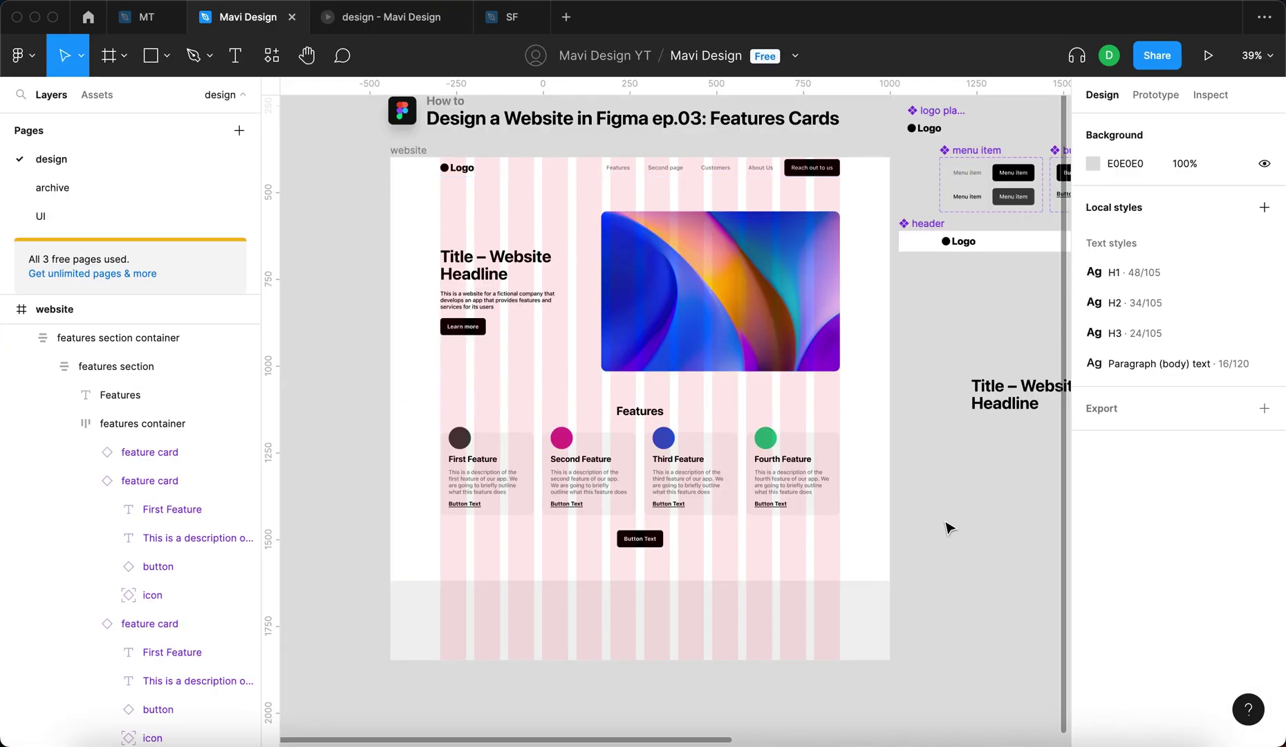
{"action": "scroll", "coordinate": [795, 498], "scroll_direction": "right", "scroll_amount": 3}
{"action": "scroll", "coordinate": [679, 465], "scroll_direction": "left", "scroll_amount": 3}
{"action": "left_click", "coordinate": [401, 434]}
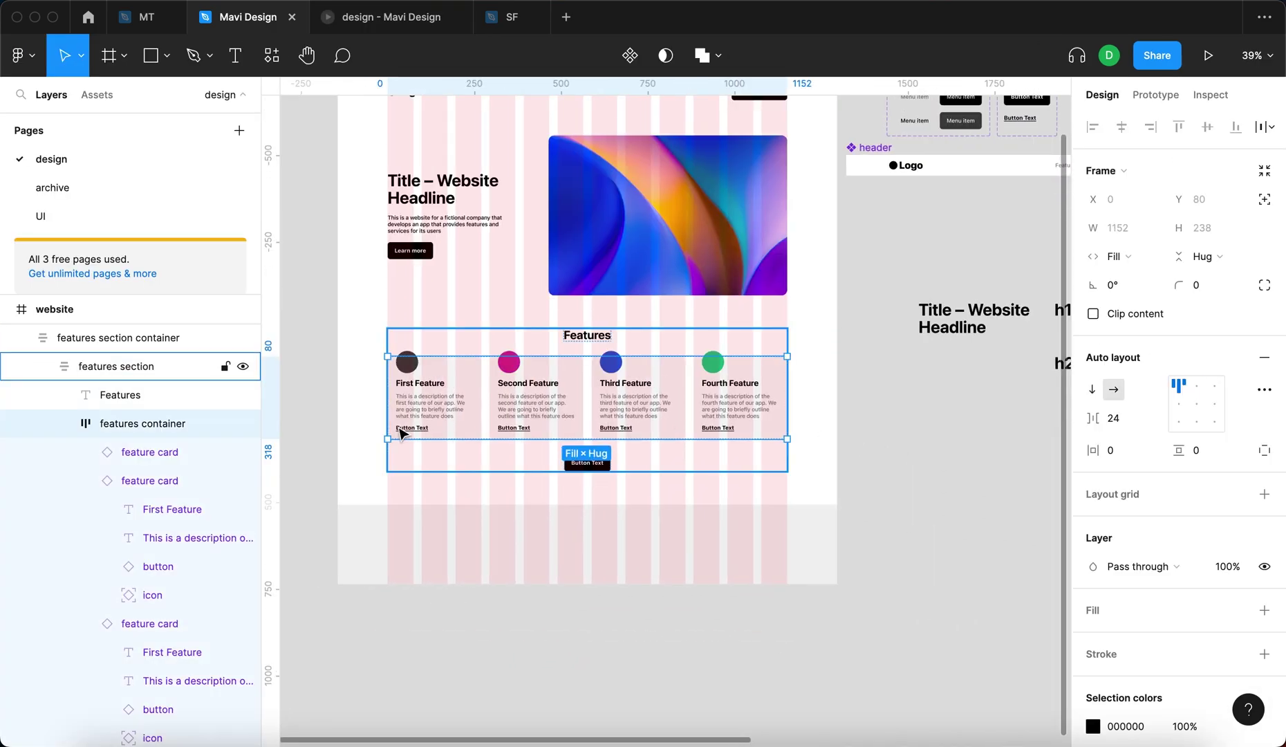
{"action": "double_click", "coordinate": [401, 432]}
{"action": "scroll", "coordinate": [406, 435], "scroll_direction": "up", "scroll_amount": 5}
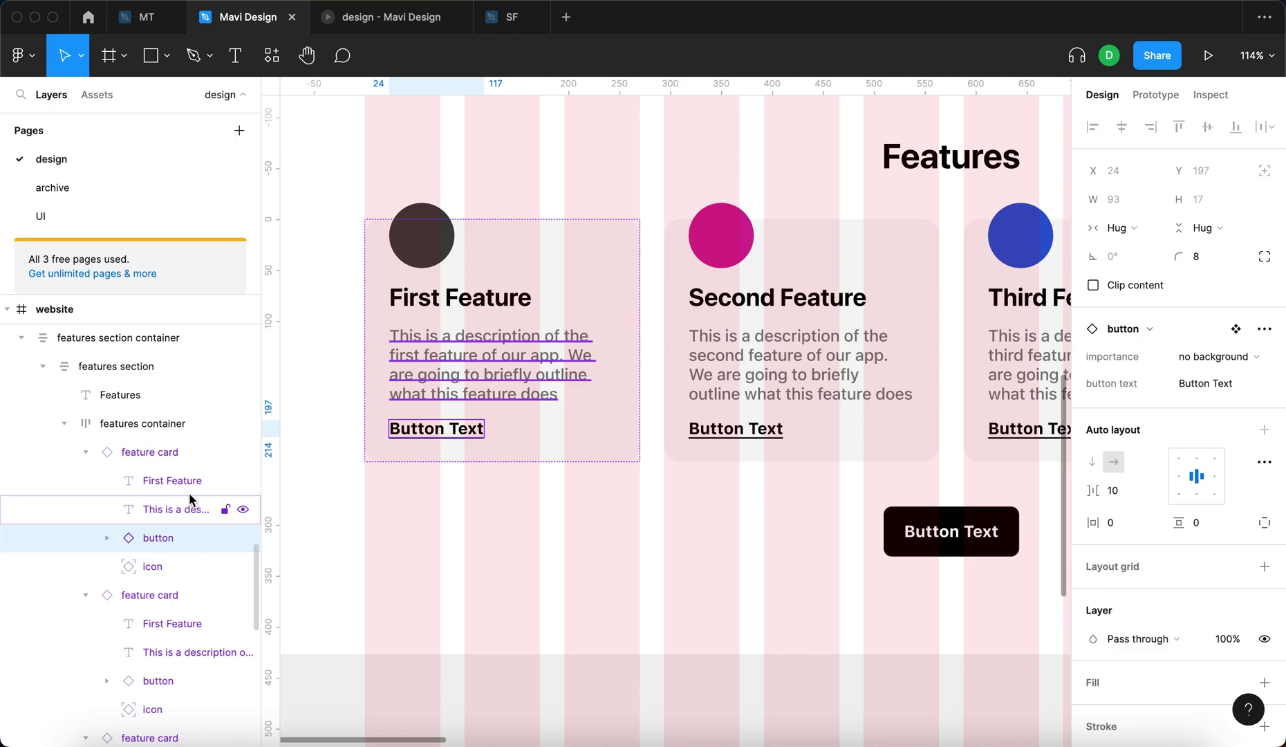
{"action": "left_click", "coordinate": [177, 453]}
{"action": "left_click", "coordinate": [166, 535]}
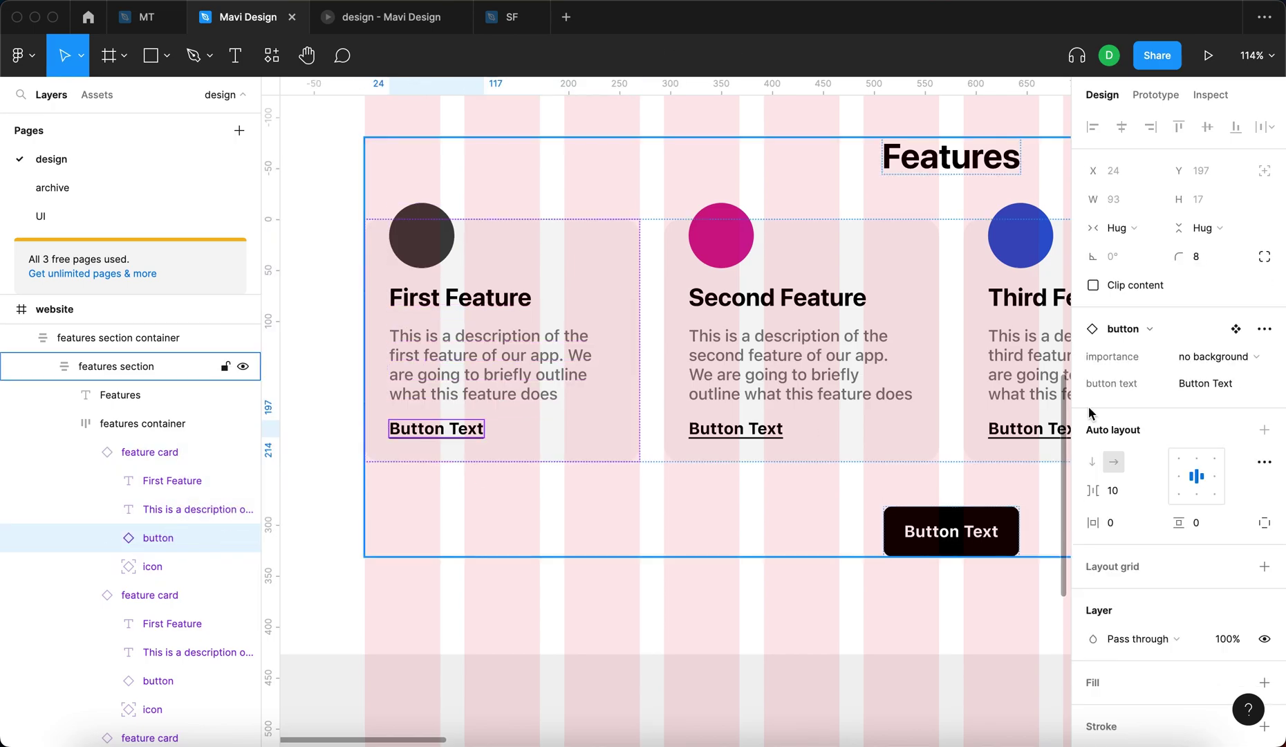
{"action": "left_click", "coordinate": [1229, 389]}
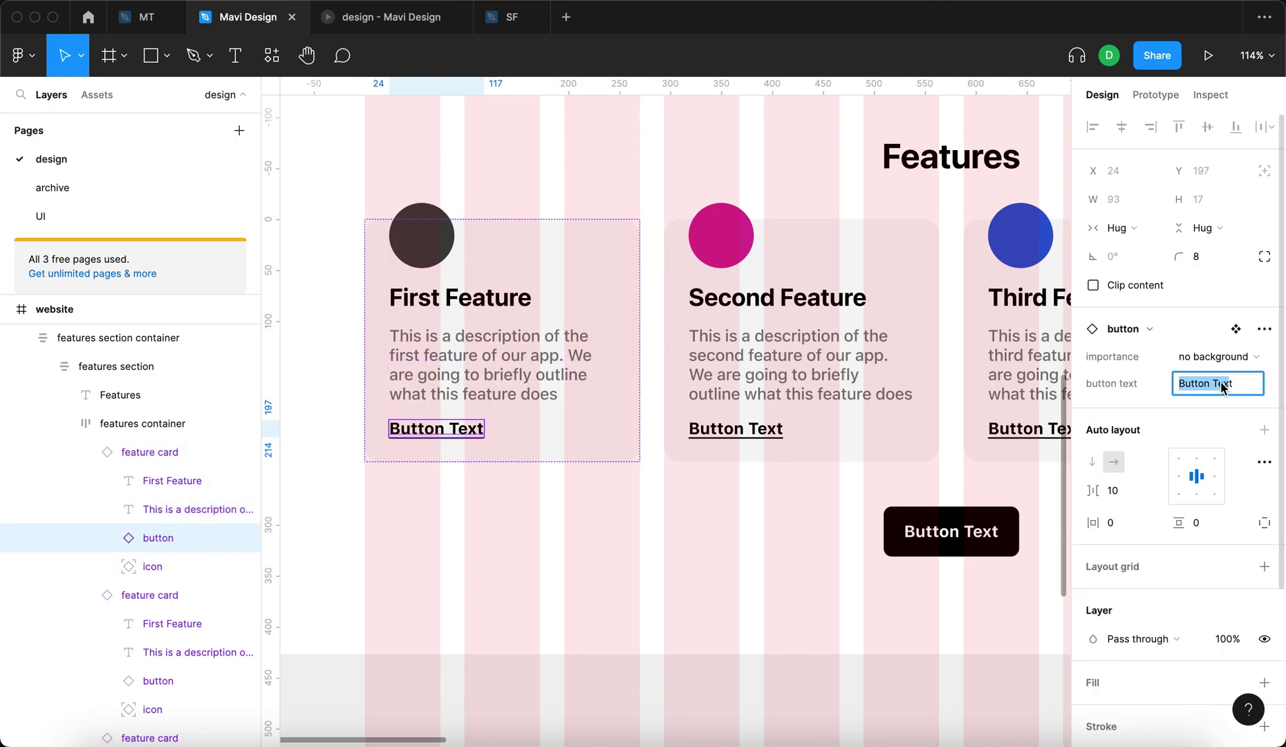
{"action": "double_click", "coordinate": [1223, 384]}
{"action": "scroll", "coordinate": [125, 439], "scroll_direction": "down", "scroll_amount": 3}
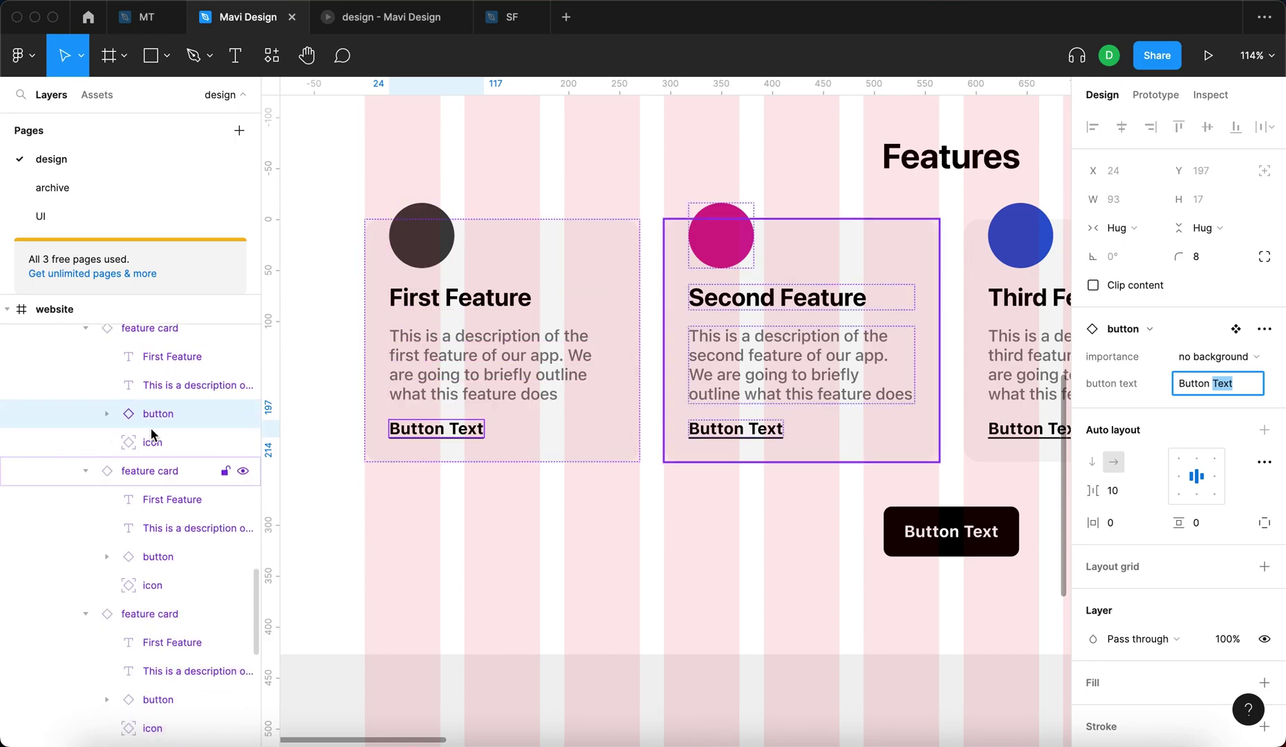
Add the buttons of the other three feature cards to the selection and set the text of all four to "Learn more".
{"action": "scroll", "coordinate": [612, 482], "scroll_direction": "down", "scroll_amount": 5}
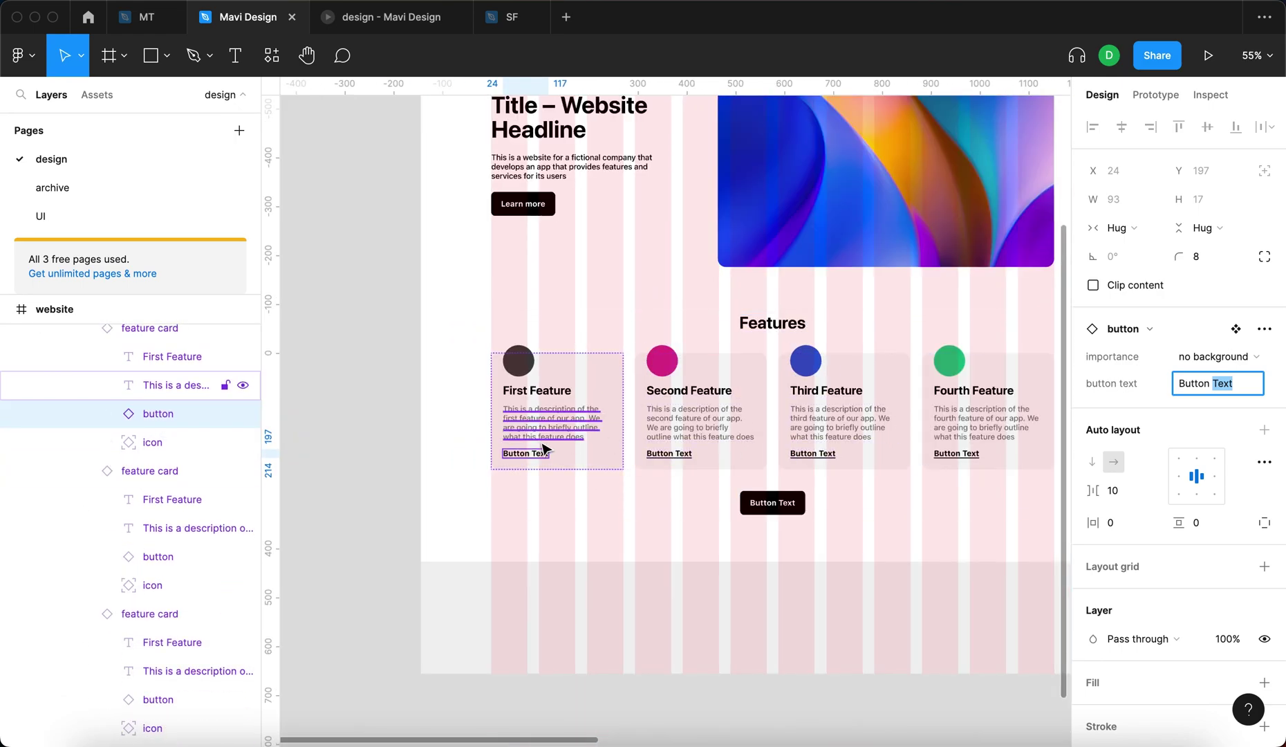
{"action": "left_click", "coordinate": [171, 563], "text": "shift"}
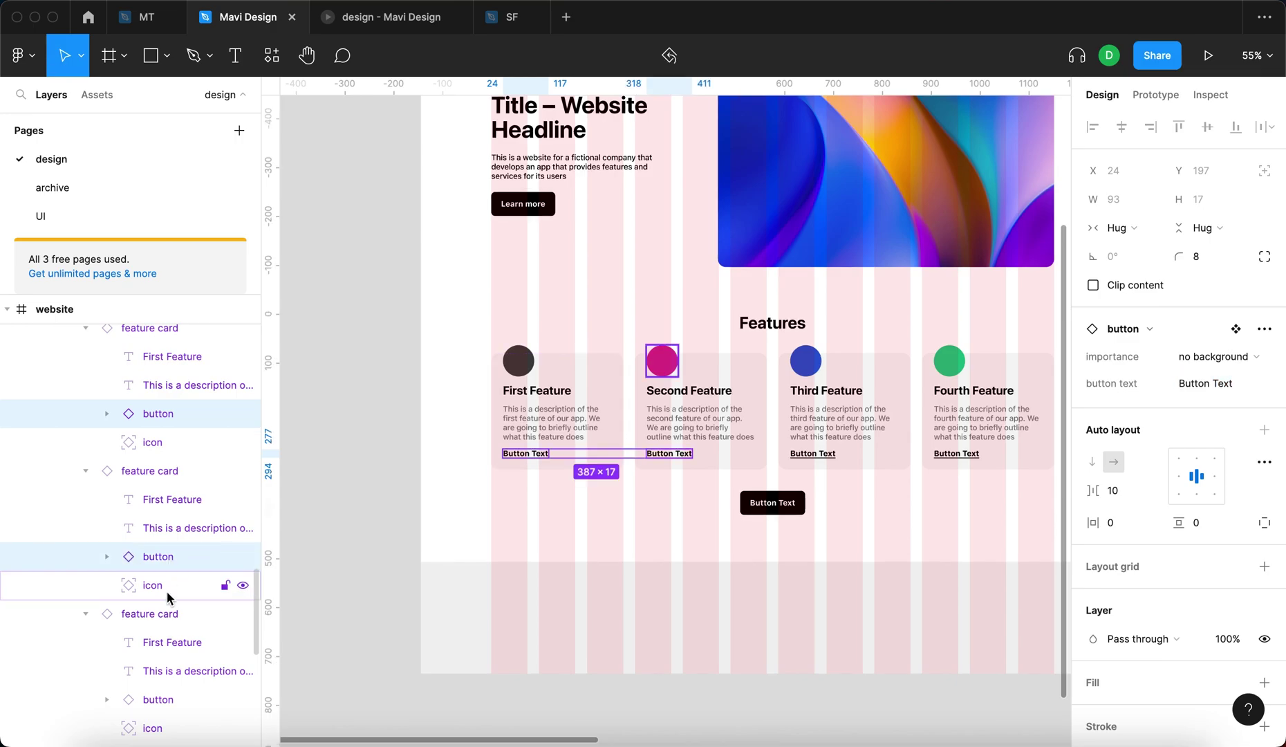
{"action": "scroll", "coordinate": [166, 591], "scroll_direction": "down", "scroll_amount": 2}
{"action": "left_click", "coordinate": [161, 618], "text": "shift"}
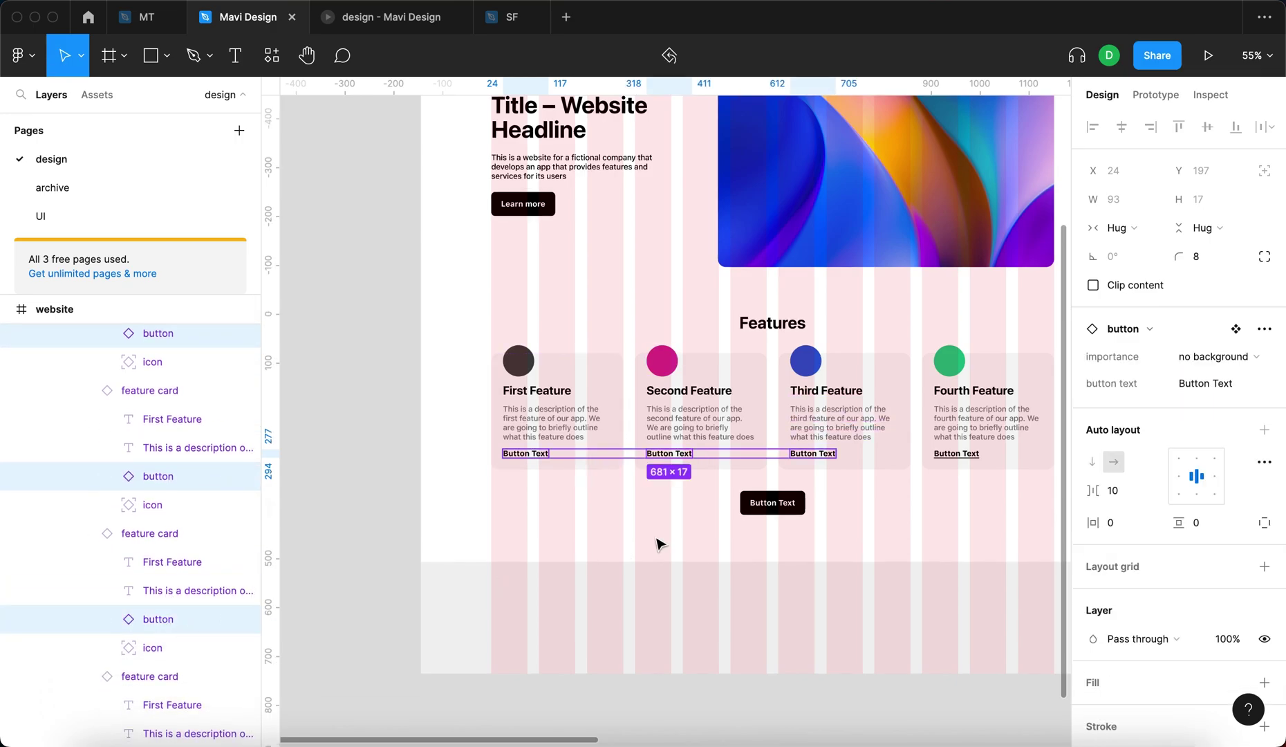
{"action": "scroll", "coordinate": [44, 620], "scroll_direction": "down", "scroll_amount": 1}
{"action": "left_click", "coordinate": [111, 637], "text": "shift"}
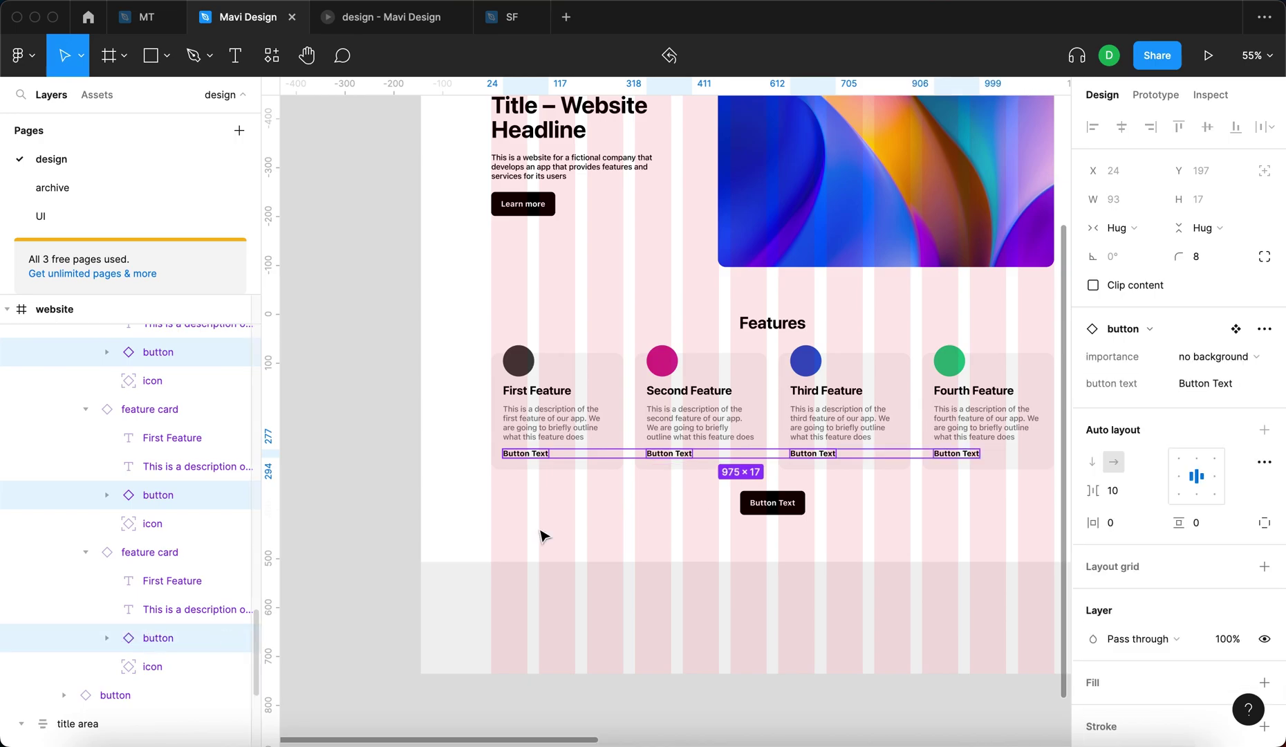
{"action": "scroll", "coordinate": [667, 373], "scroll_direction": "right", "scroll_amount": 2}
{"action": "left_click", "coordinate": [1210, 383]}
{"action": "type", "text": "Learn more"}
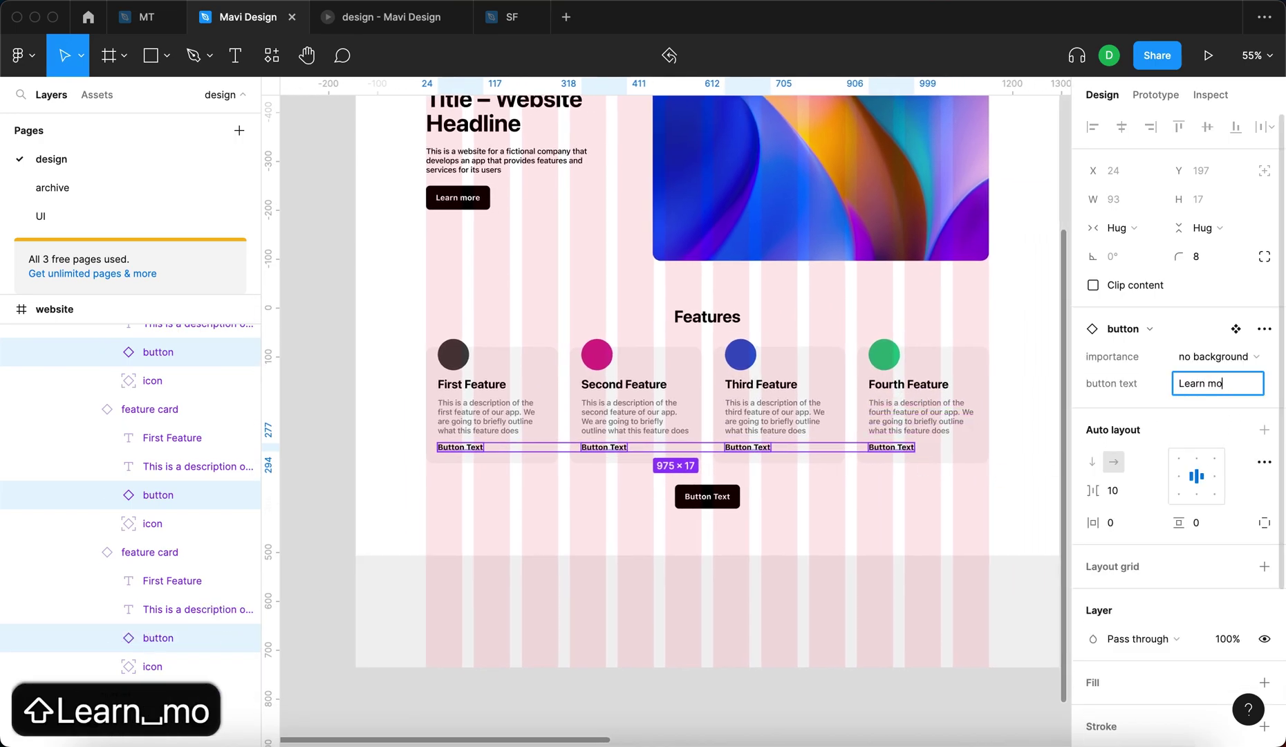
{"action": "key", "text": "Return"}
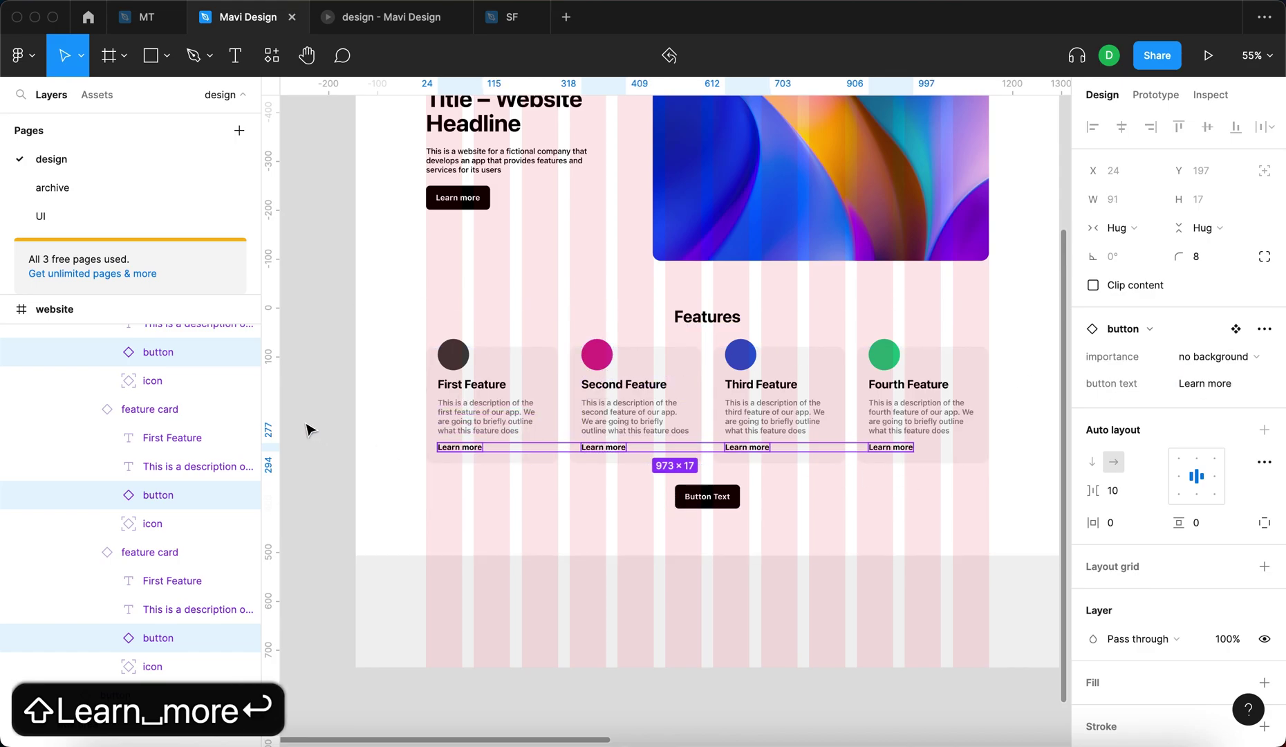
Set the text of the black button beneath the feature cards to "More about our features".
{"action": "left_click", "coordinate": [309, 432]}
{"action": "scroll", "coordinate": [719, 501], "scroll_direction": "right", "scroll_amount": 2}
{"action": "left_click", "coordinate": [603, 498]}
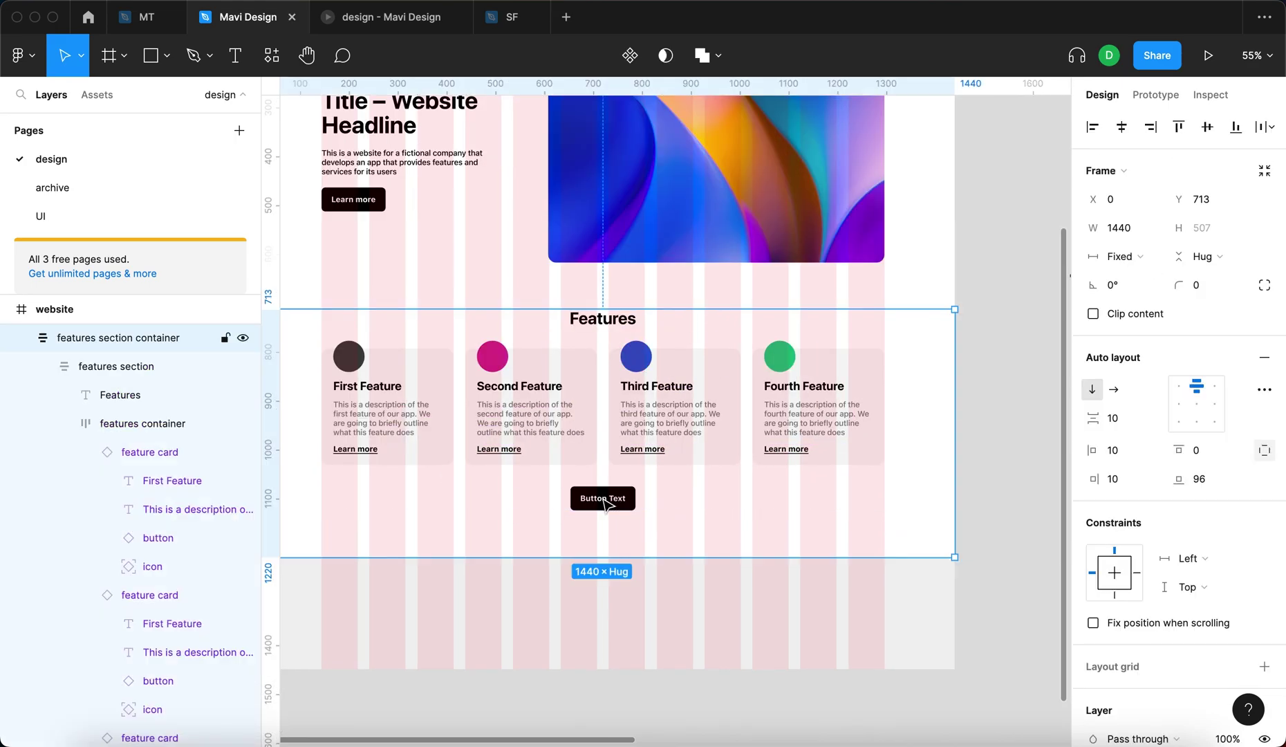
{"action": "double_click", "coordinate": [605, 503]}
{"action": "key", "text": "shift+Return"}
{"action": "left_click", "coordinate": [1229, 410]}
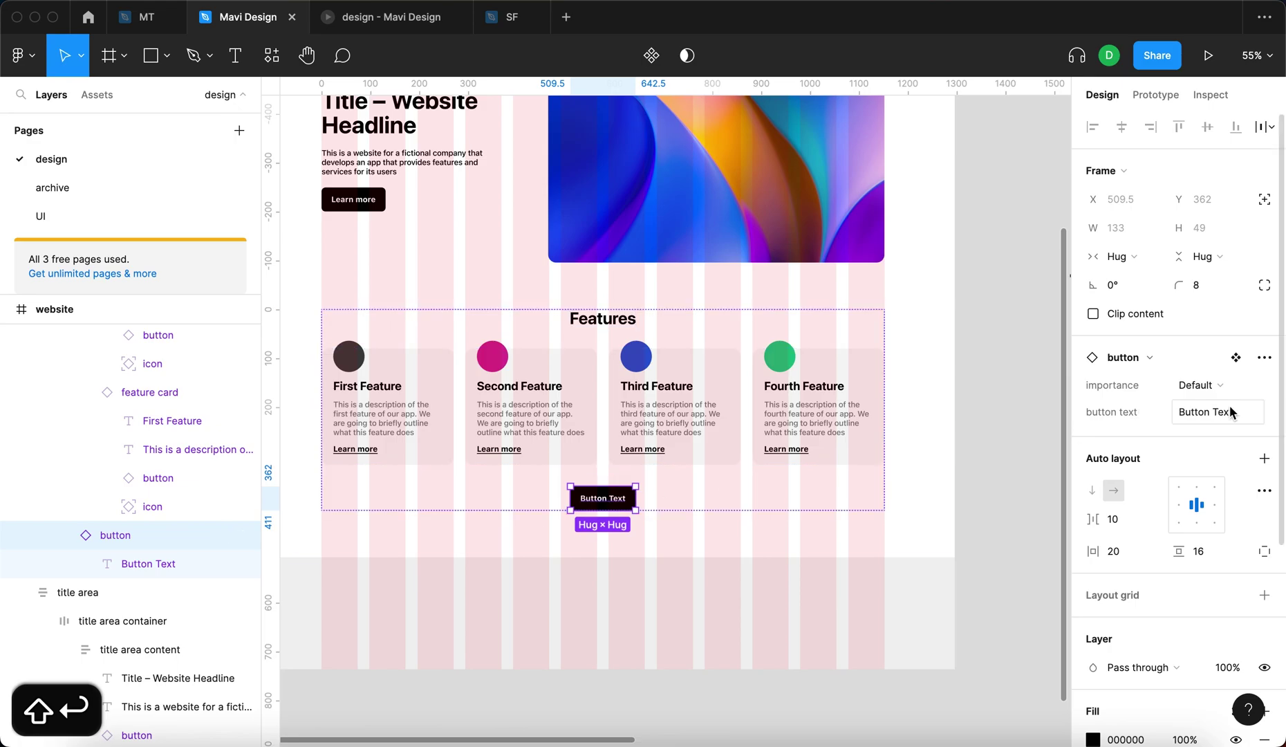
{"action": "type", "text": "More about our features"}
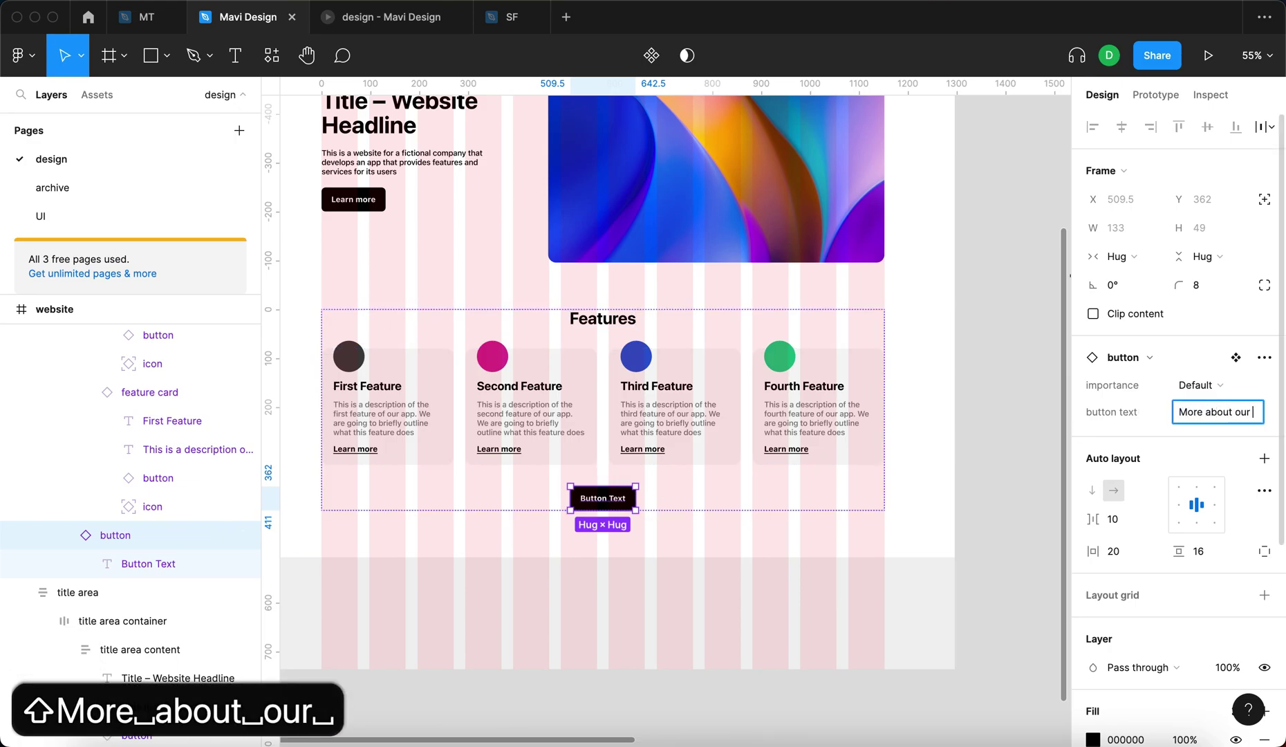
{"action": "key", "text": "Escape"}
Switch to the website prototype preview and examine the page from the hero down to the features section.
{"action": "key", "text": "ctrl+Tab"}
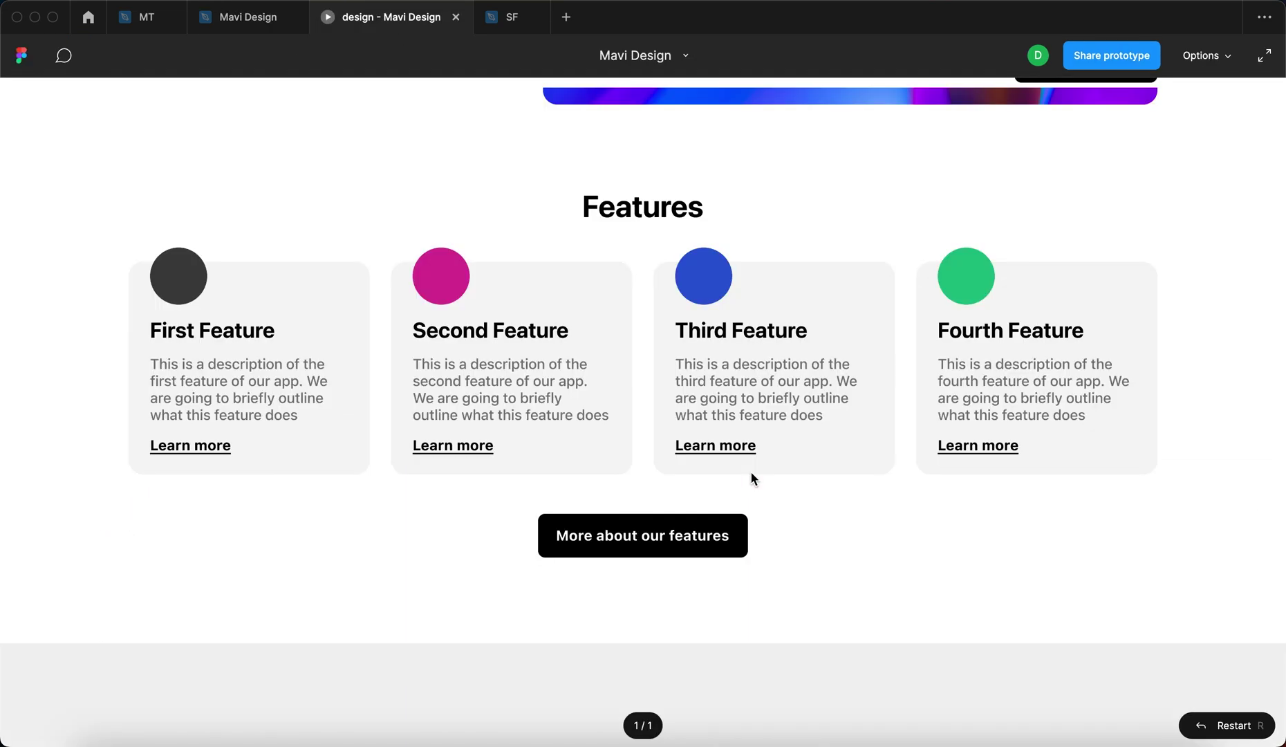
{"action": "scroll", "coordinate": [751, 472], "scroll_direction": "down", "scroll_amount": 2}
{"action": "scroll", "coordinate": [750, 472], "scroll_direction": "up", "scroll_amount": 5}
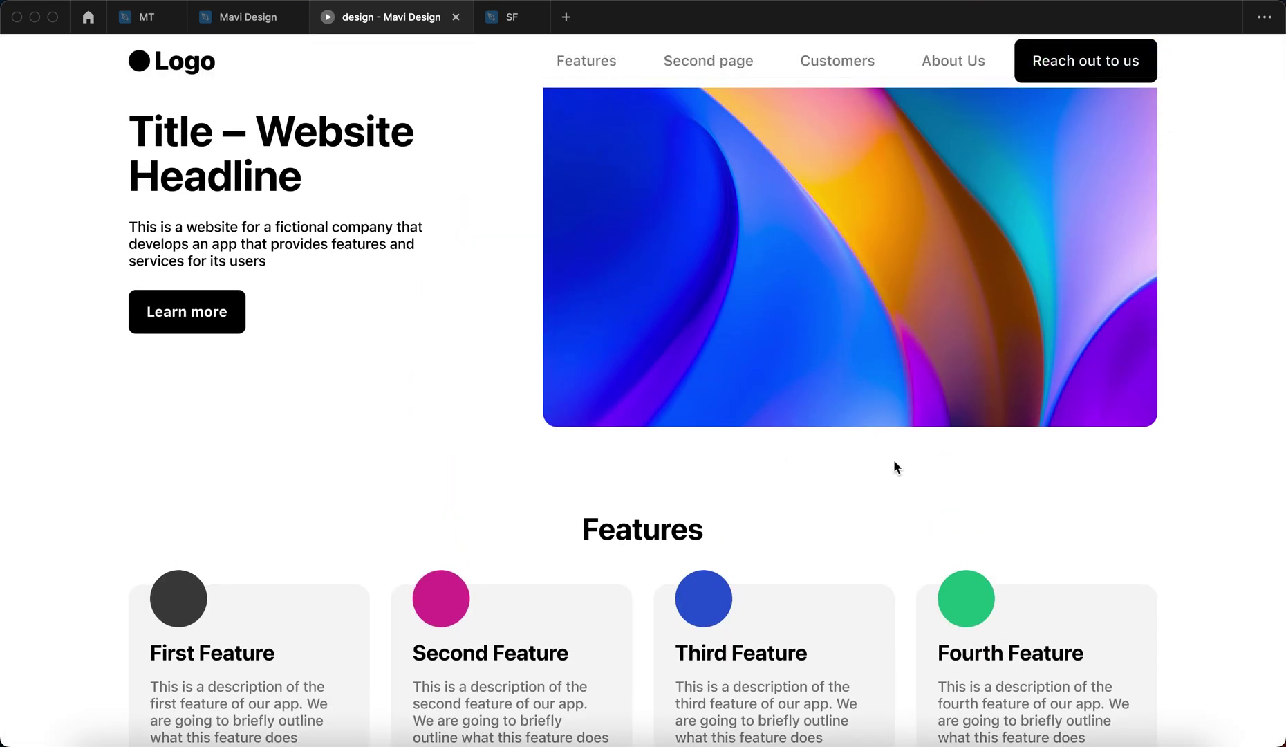
{"action": "scroll", "coordinate": [893, 465], "scroll_direction": "down", "scroll_amount": 4}
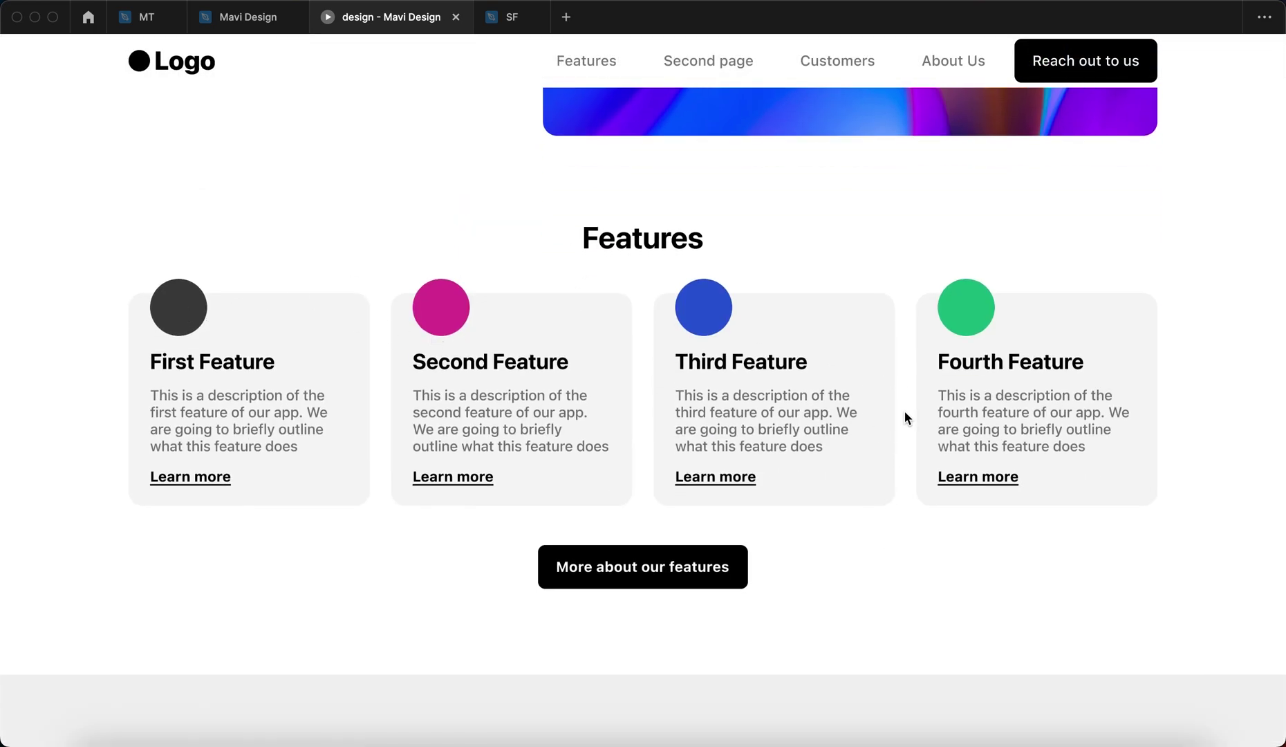
{"action": "scroll", "coordinate": [975, 613], "scroll_direction": "down", "scroll_amount": 2}
{"action": "scroll", "coordinate": [975, 613], "scroll_direction": "up", "scroll_amount": 4}
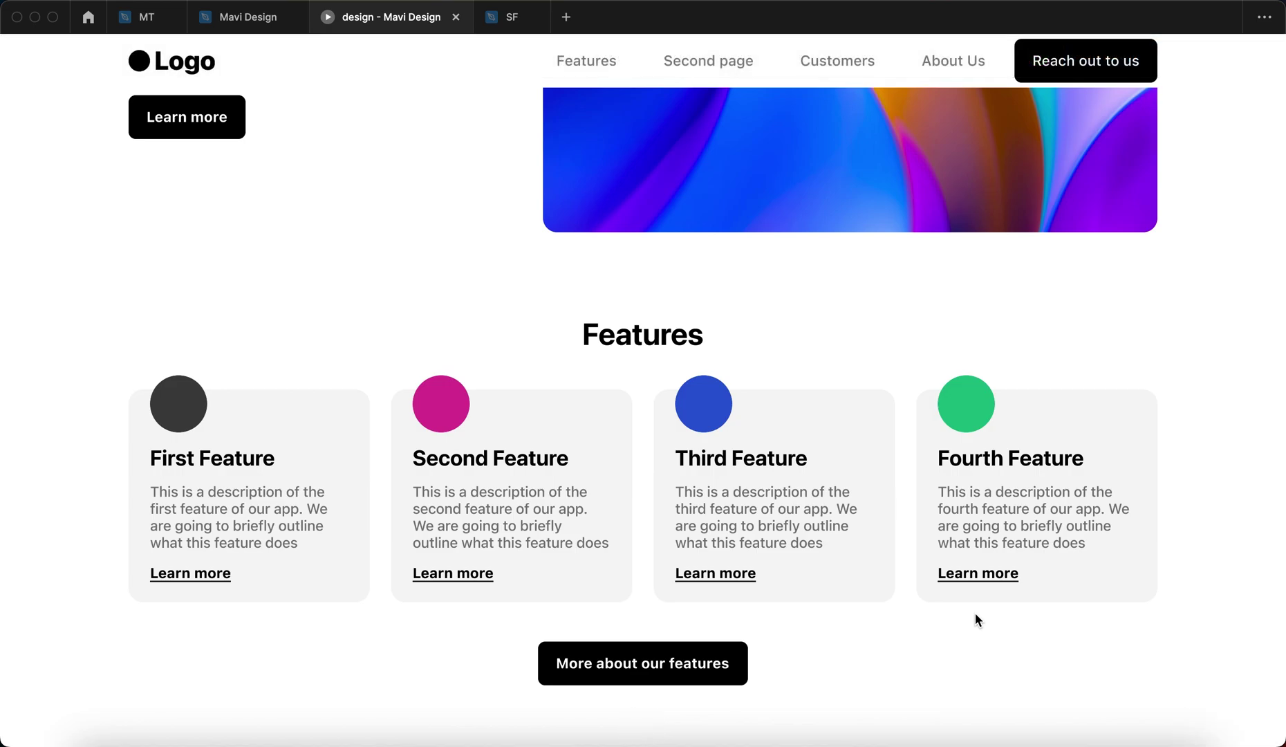
{"action": "scroll", "coordinate": [975, 613], "scroll_direction": "down", "scroll_amount": 1}
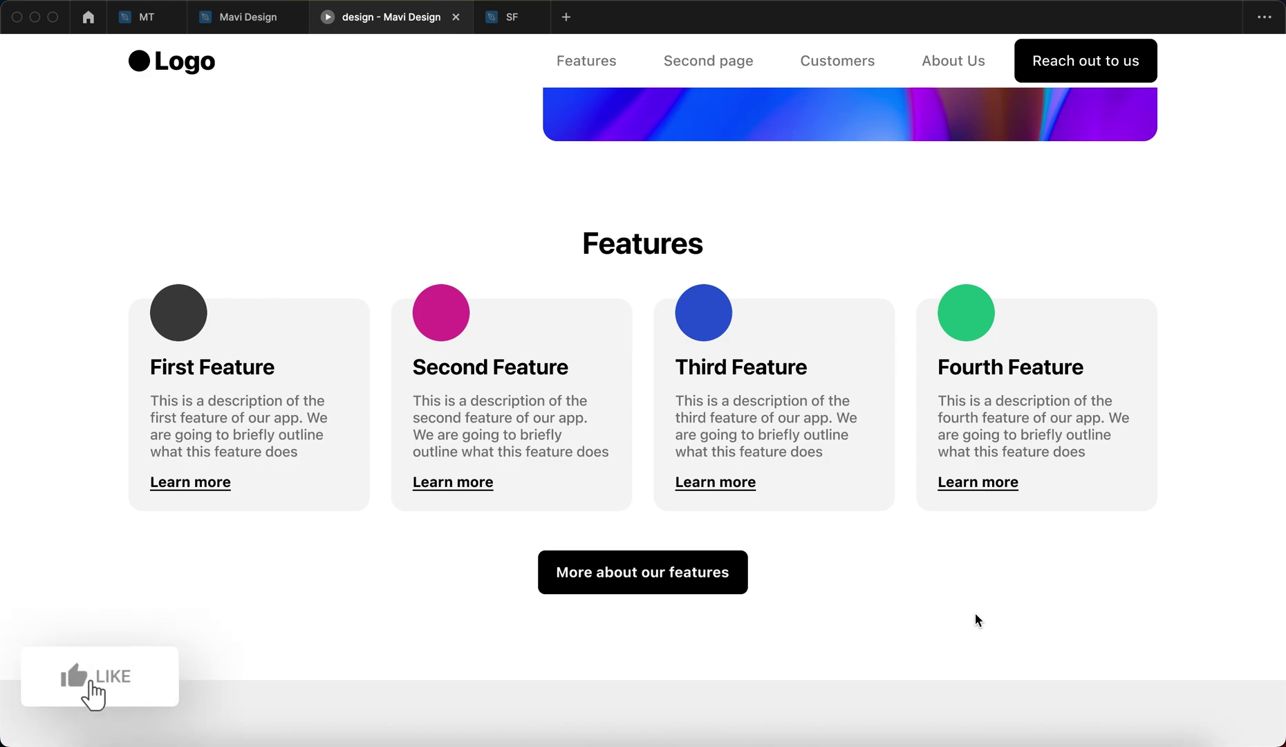
{"action": "scroll", "coordinate": [976, 613], "scroll_direction": "down", "scroll_amount": 1}
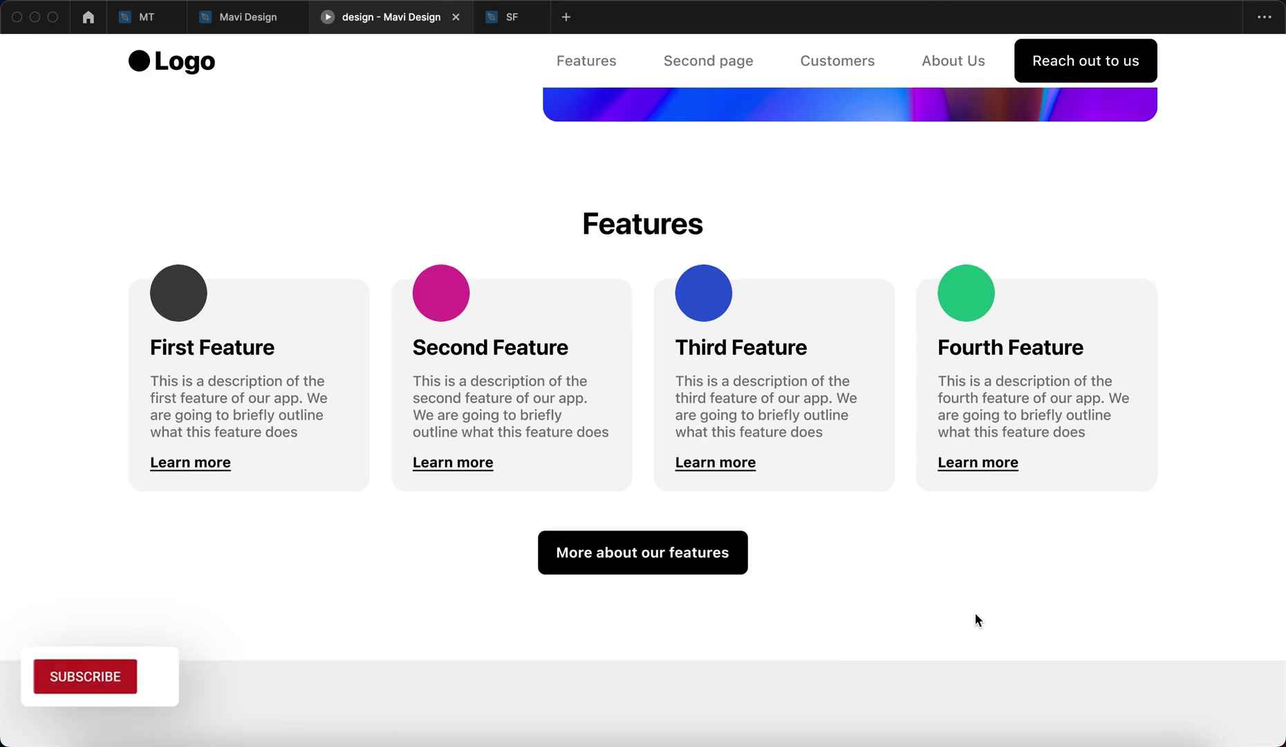